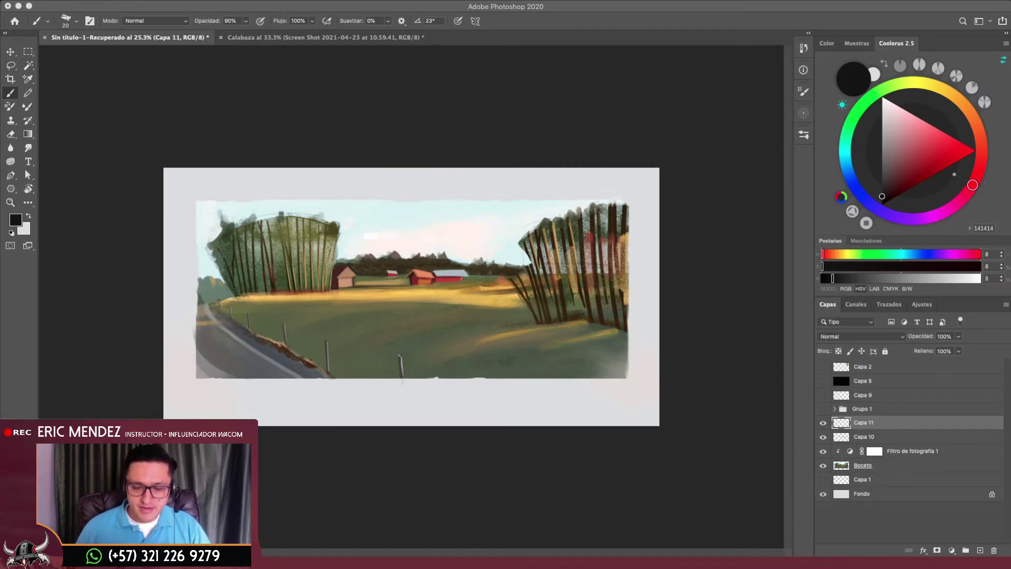
Switch to the Calabaza document and hide the Módulo 3 promo and wagon screenshot layers
click(334, 45)
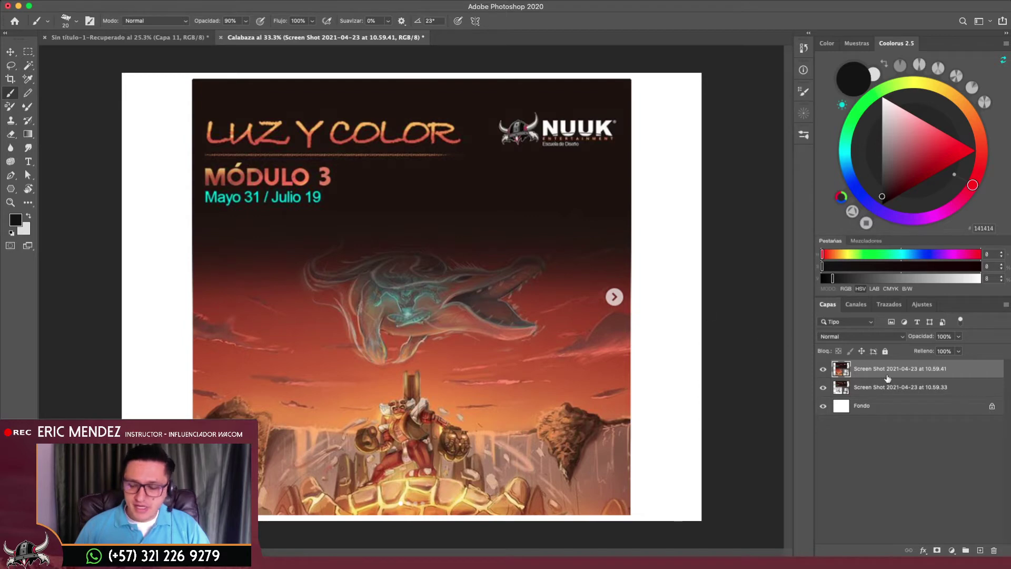
click(824, 370)
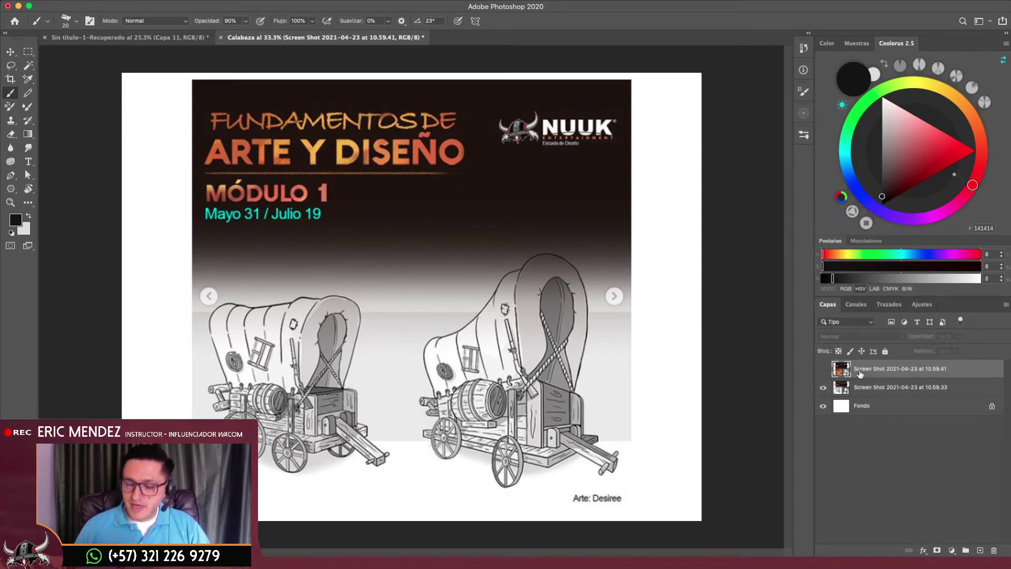
click(824, 388)
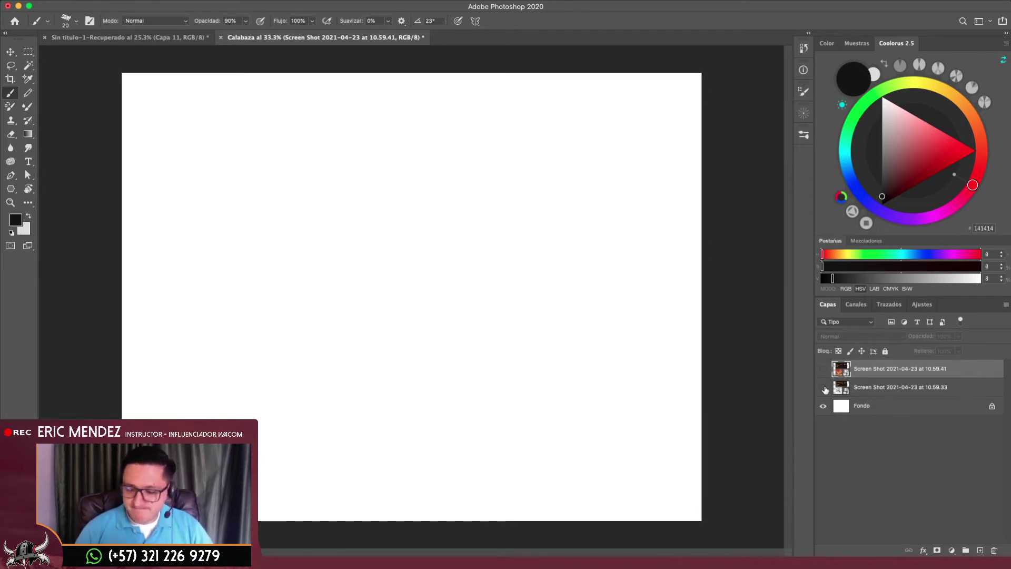
click(823, 387)
Add a new empty layer, Capa 1, on top of the hidden screenshot layers
click(979, 549)
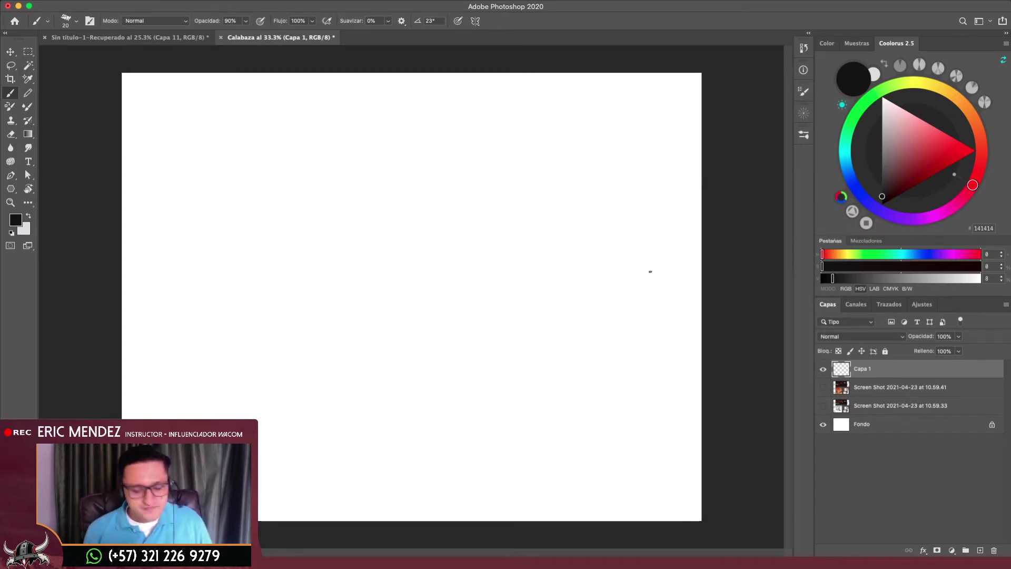
Switch to full-screen mode and adjust the canvas view, trying a crop at the top
scroll(682, 294, down, 1)
key(f)
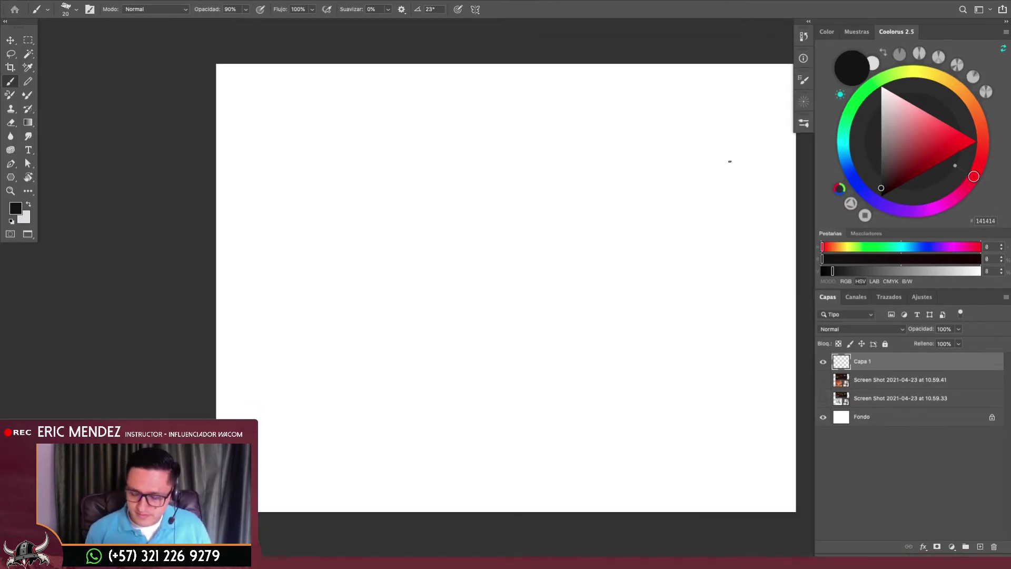
mouse_move(643, 251)
mouse_down()
mouse_move(538, 260)
mouse_move(584, 255)
mouse_up()
key(c)
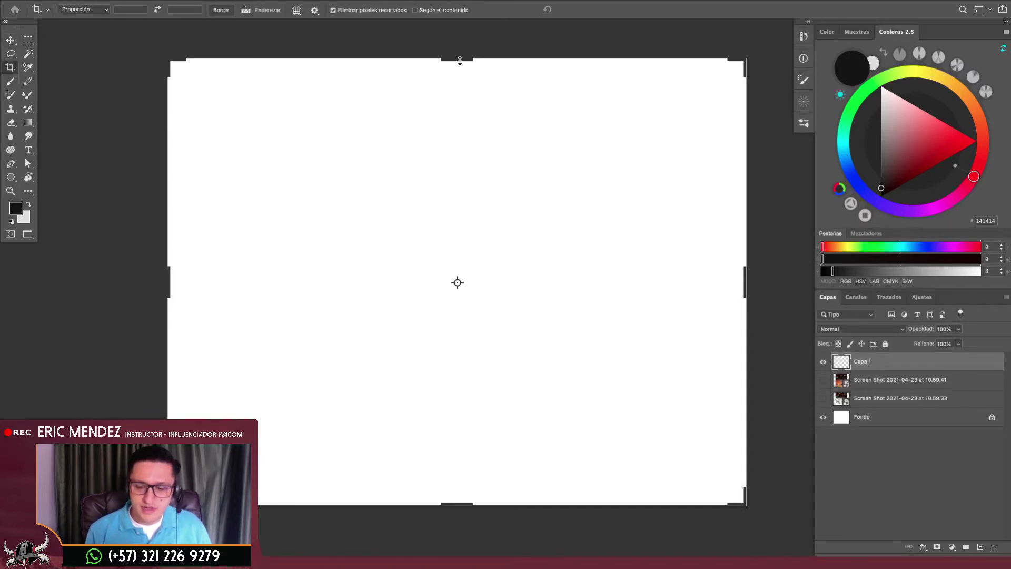
drag(461, 84, 452, 94)
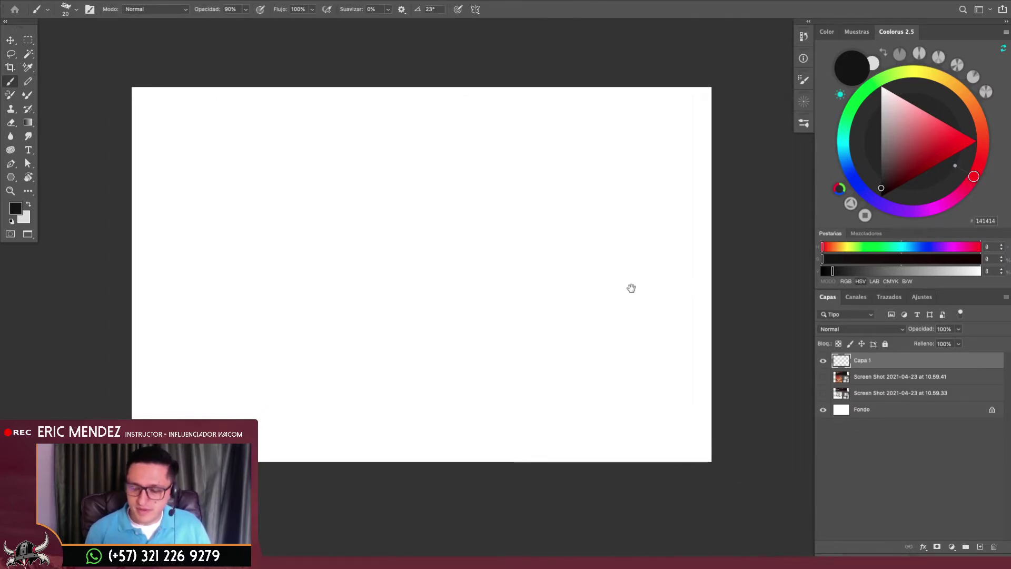
drag(631, 287, 639, 286)
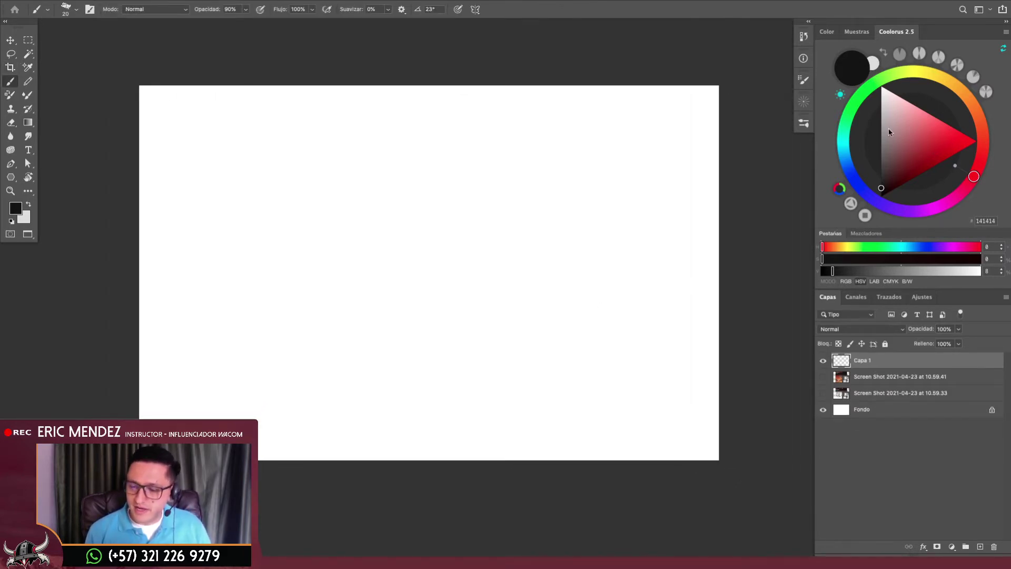
Fill the Fondo background layer with mid grey 9A9A9A
drag(887, 153, 881, 130)
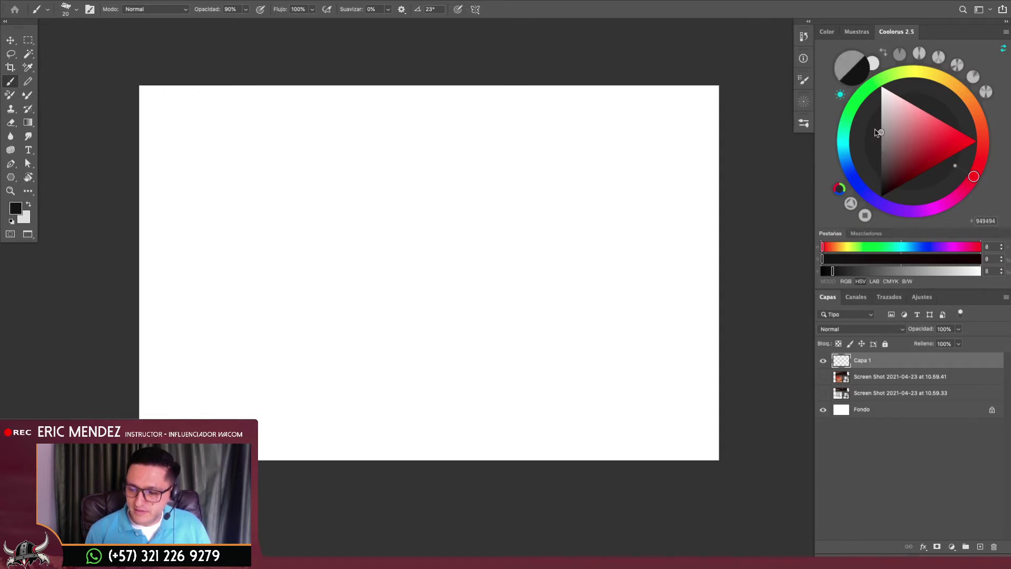
click(861, 412)
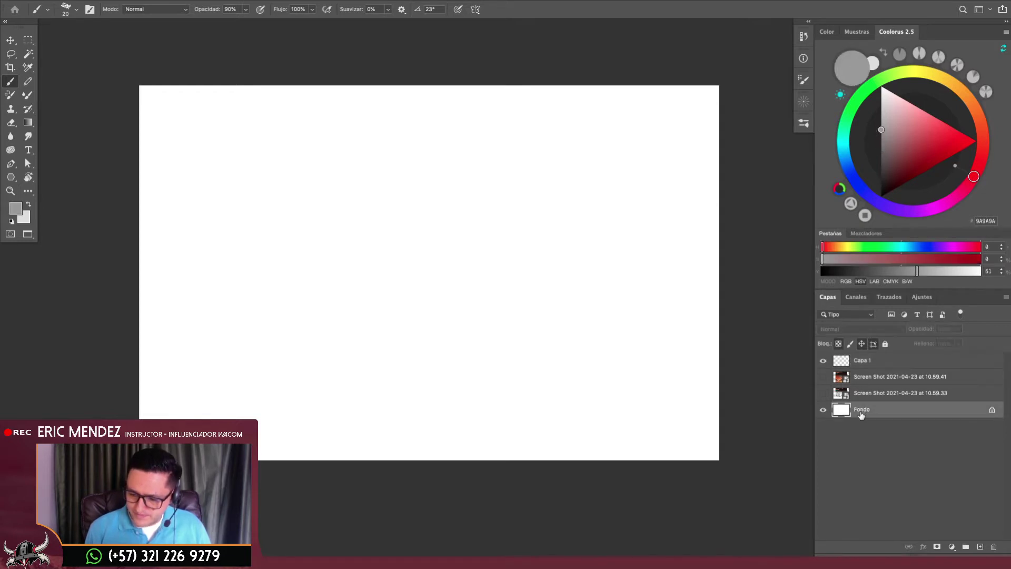
key(alt+BackSpace)
scroll(590, 311, up, 2)
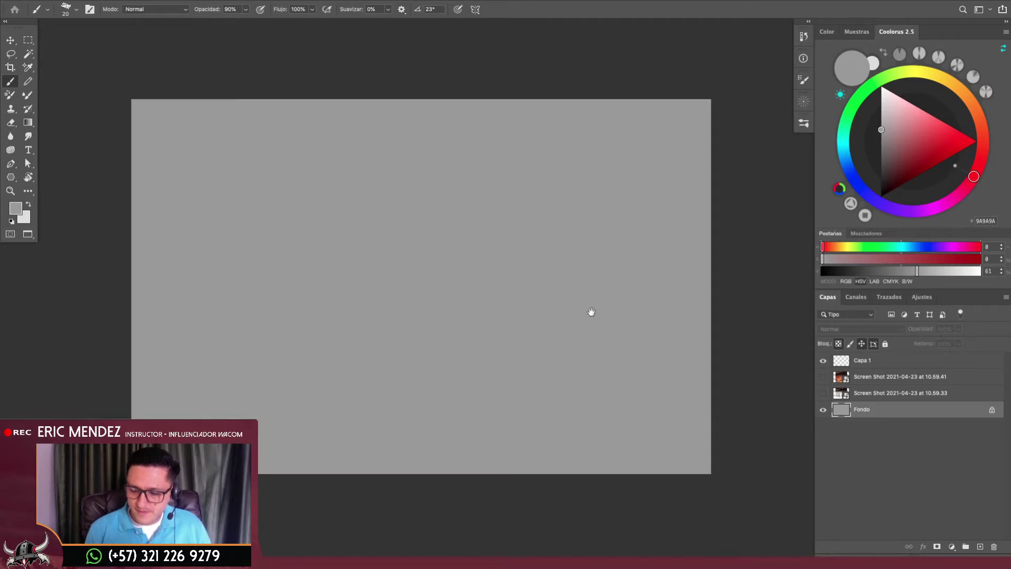
Return to Capa 1 and pick a near-black drawing colour
click(863, 363)
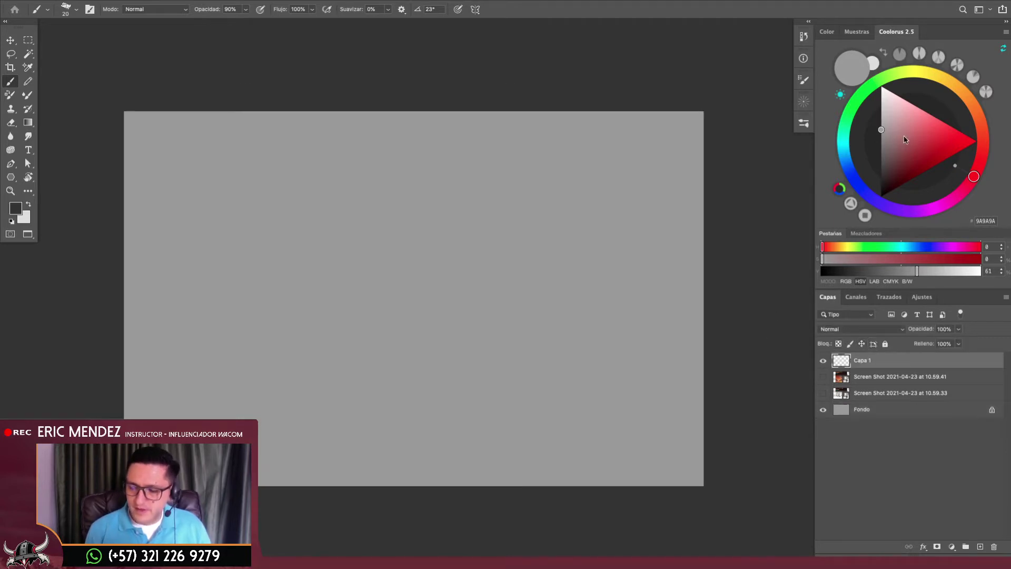
click(935, 208)
drag(881, 158, 881, 185)
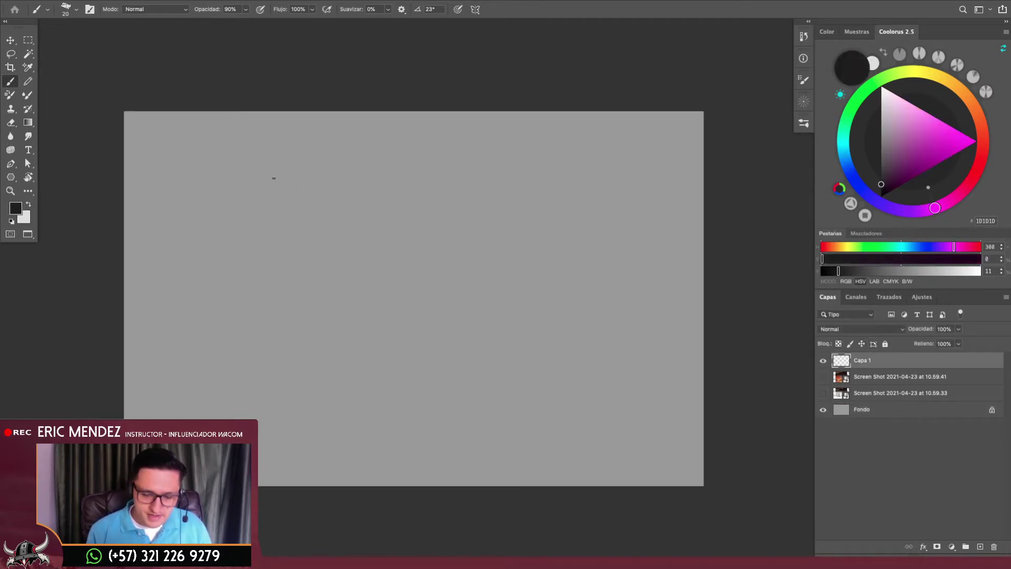
Zoom in twice on the canvas, testing and undoing a few trial strokes
mouse_move(260, 182)
mouse_down()
mouse_move(275, 261)
mouse_move(324, 244)
mouse_up()
key(ctrl+z)
key(ctrl+plus)
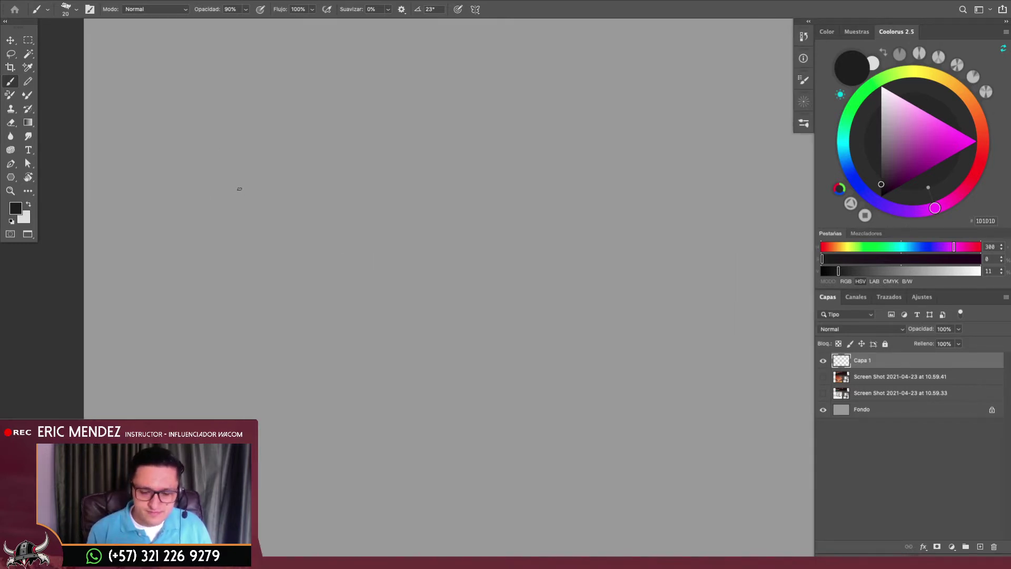
key(ctrl+plus)
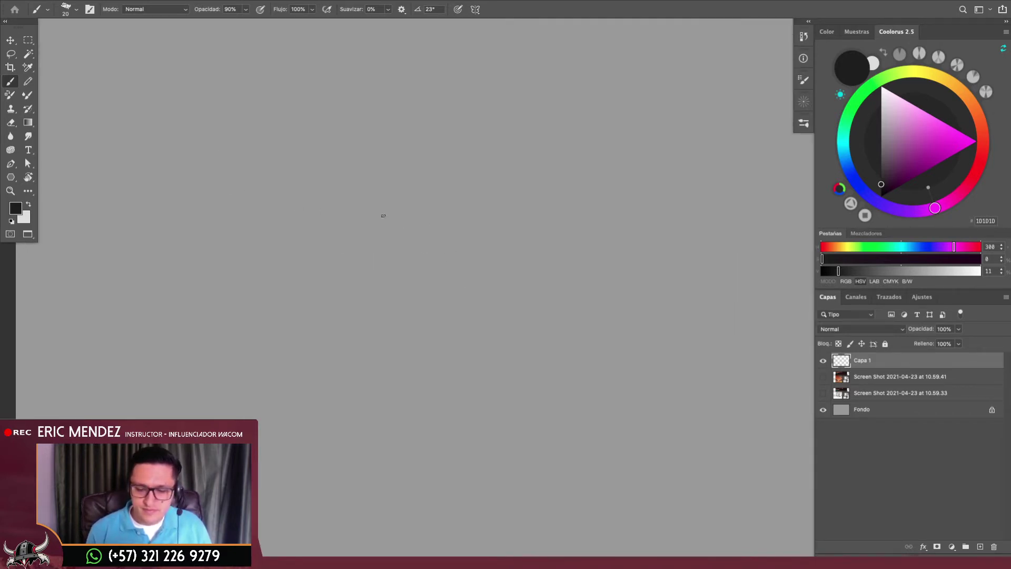
drag(335, 193, 441, 174)
key(ctrl+z)
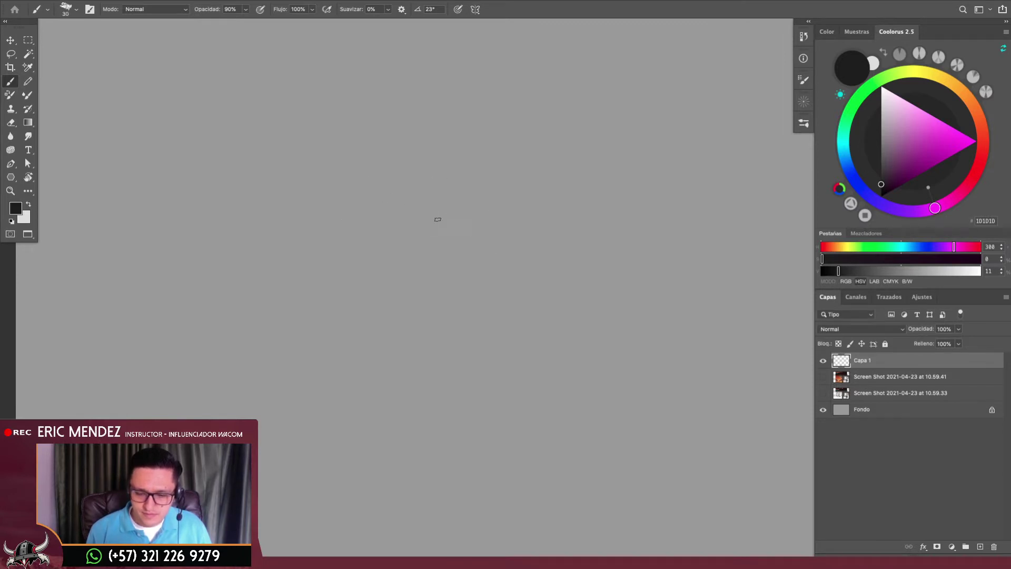
drag(362, 209, 470, 206)
key(ctrl+z)
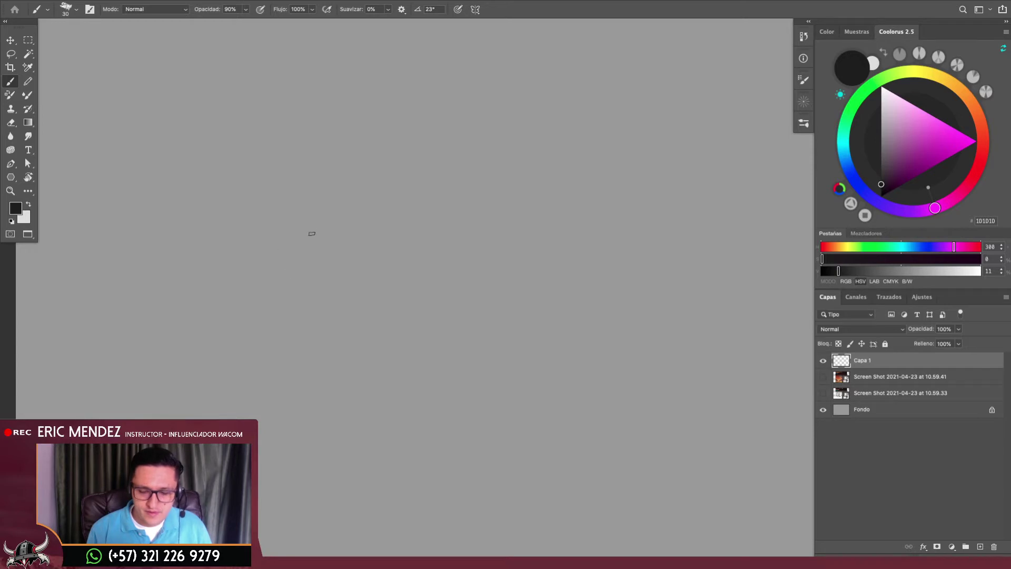
Draw a loose near-black oval on Capa 1 from left, right and bottom arcs
drag(310, 318, 316, 213)
mouse_move(383, 196)
mouse_down()
mouse_move(325, 204)
mouse_move(427, 181)
mouse_move(463, 206)
mouse_up()
scroll(419, 255, down, 2)
mouse_move(496, 239)
mouse_down()
mouse_move(493, 278)
mouse_move(472, 307)
mouse_up()
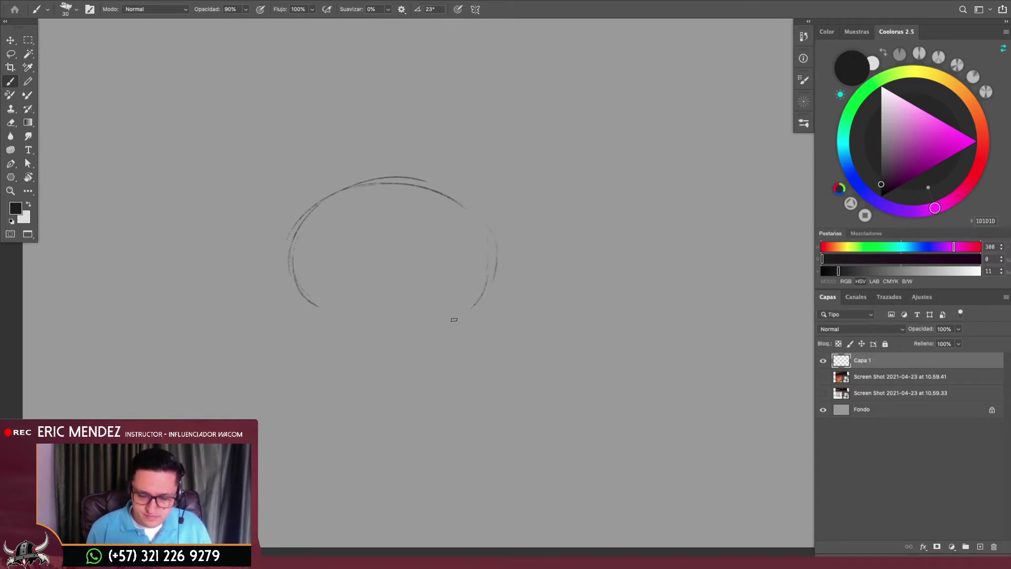
mouse_move(326, 323)
mouse_down()
mouse_move(408, 334)
mouse_move(389, 336)
mouse_move(443, 315)
mouse_up()
drag(483, 244, 453, 318)
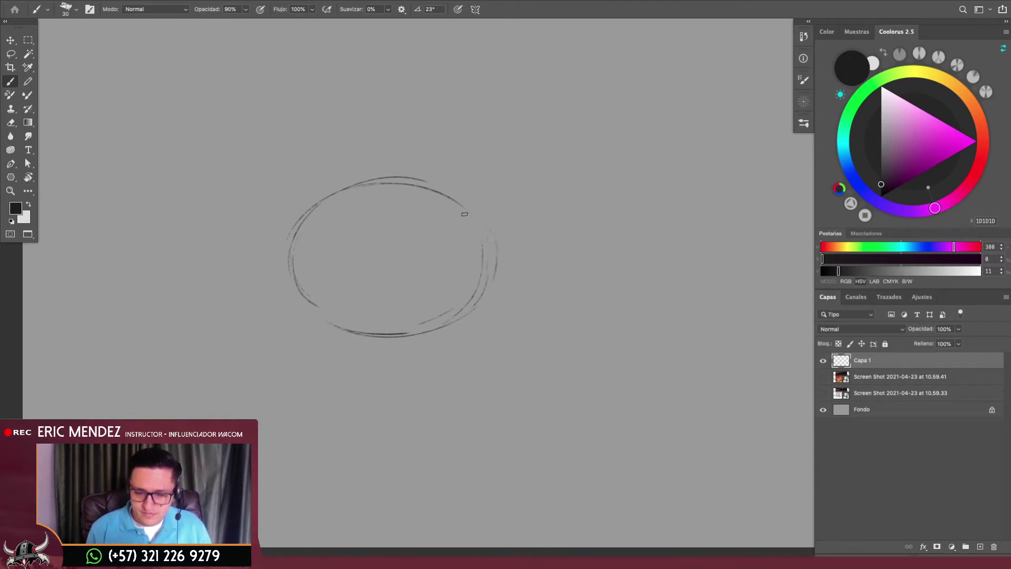
mouse_move(465, 214)
mouse_down()
mouse_move(491, 260)
mouse_move(483, 292)
mouse_up()
drag(291, 280, 341, 334)
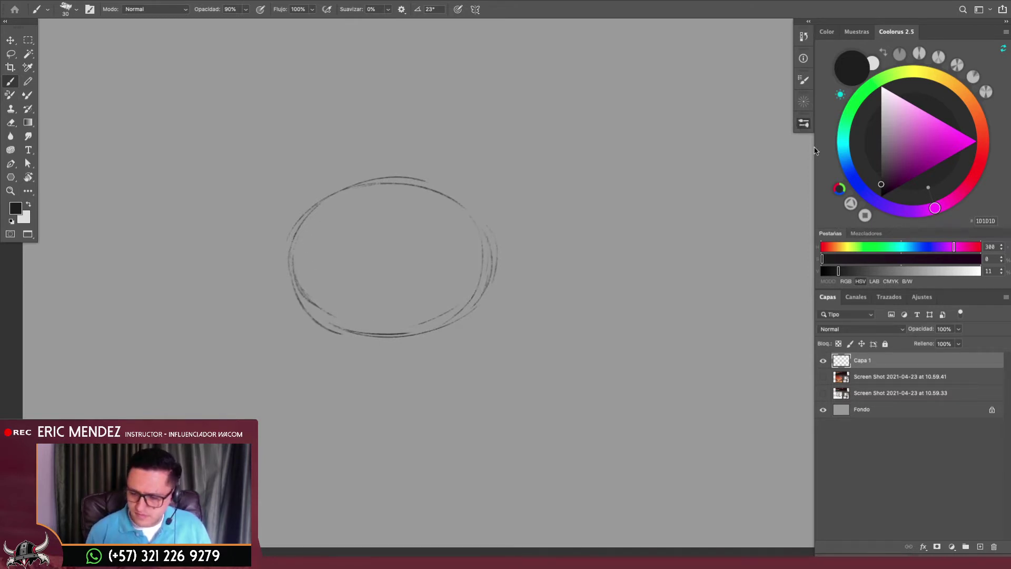
Load Sampled Brush 37 1 from the Viking_brushes set and test it once
click(803, 124)
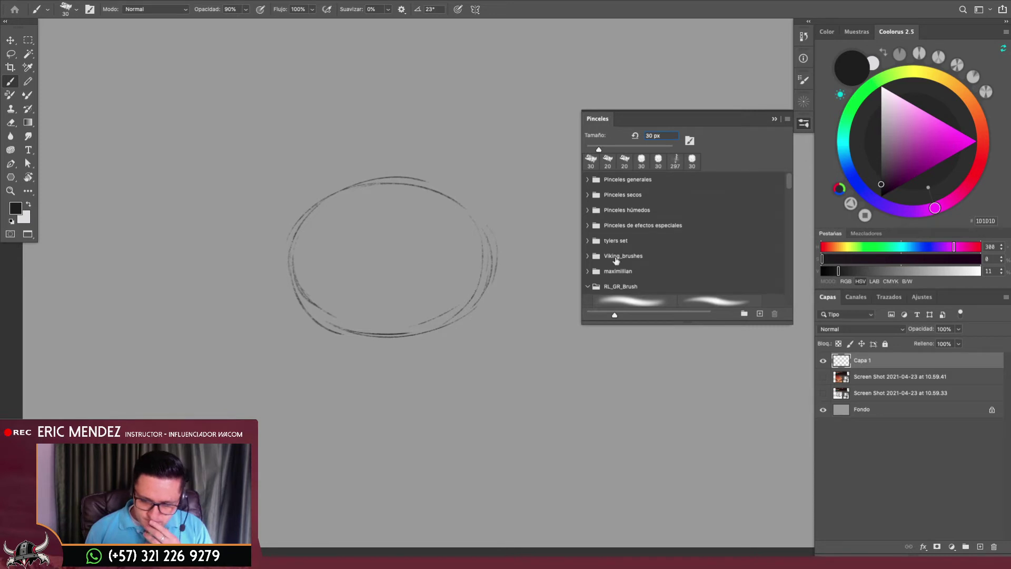
click(588, 286)
click(587, 240)
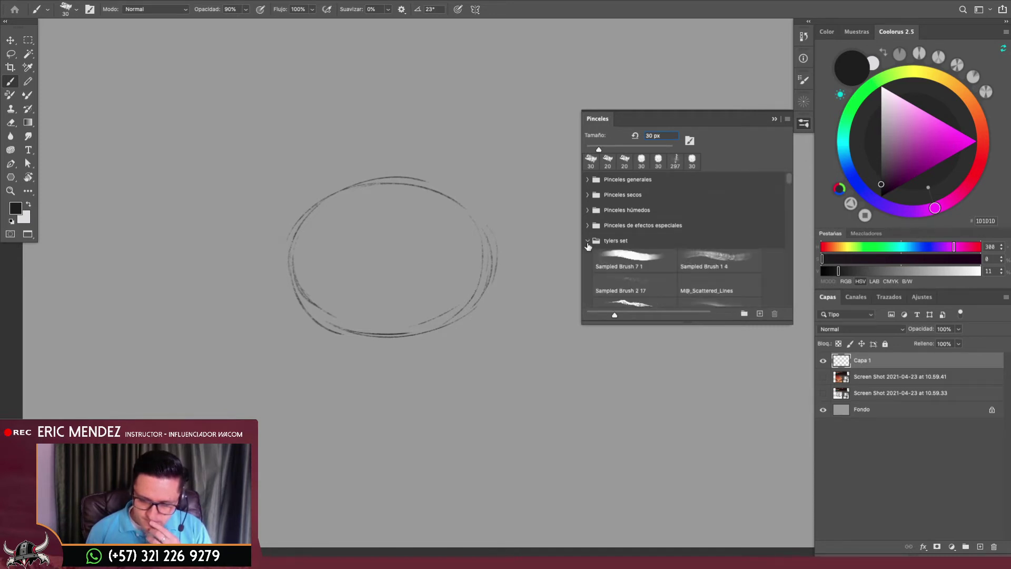
click(587, 256)
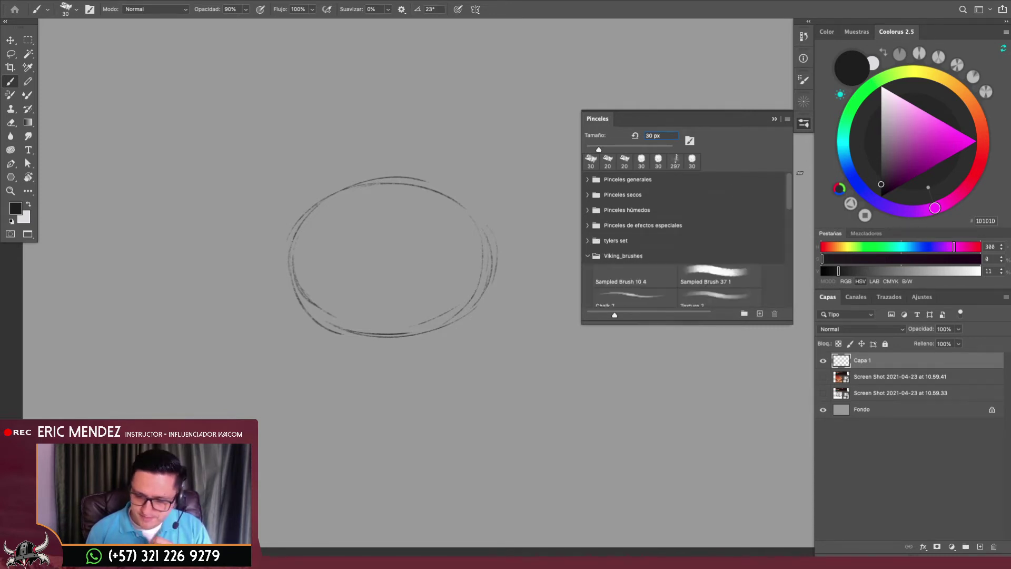
drag(789, 187, 789, 205)
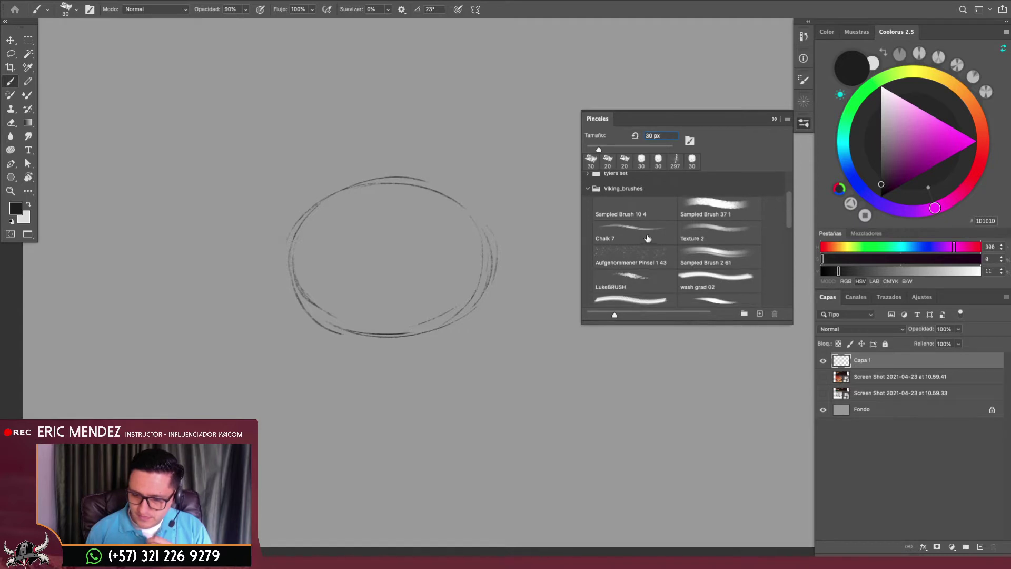
click(725, 205)
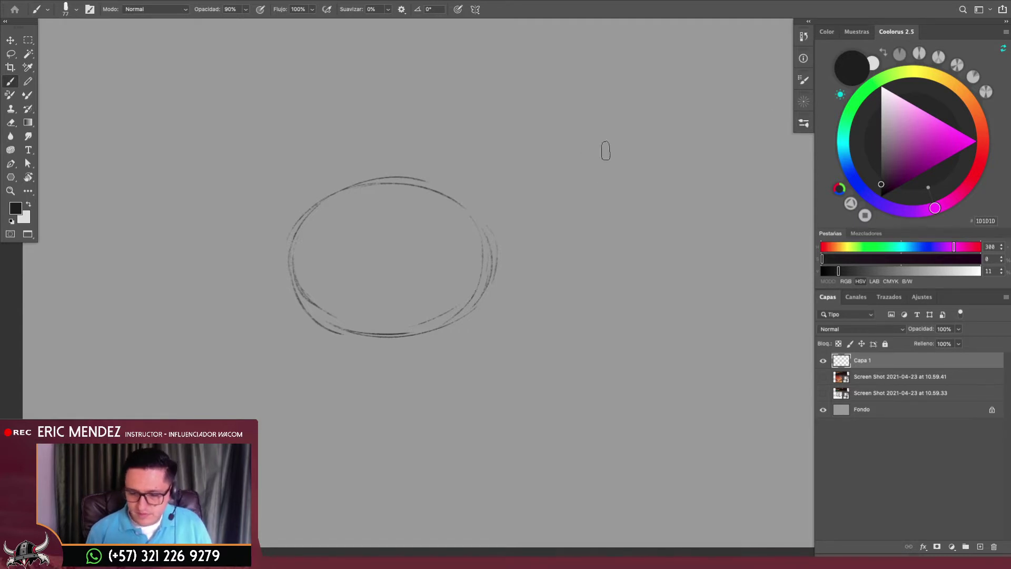
drag(621, 141, 619, 237)
key(ctrl+z)
Set the brush to 60 px with Shape Dynamics size controlled by pen pressure
key(bracketleft)
key(bracketleft)
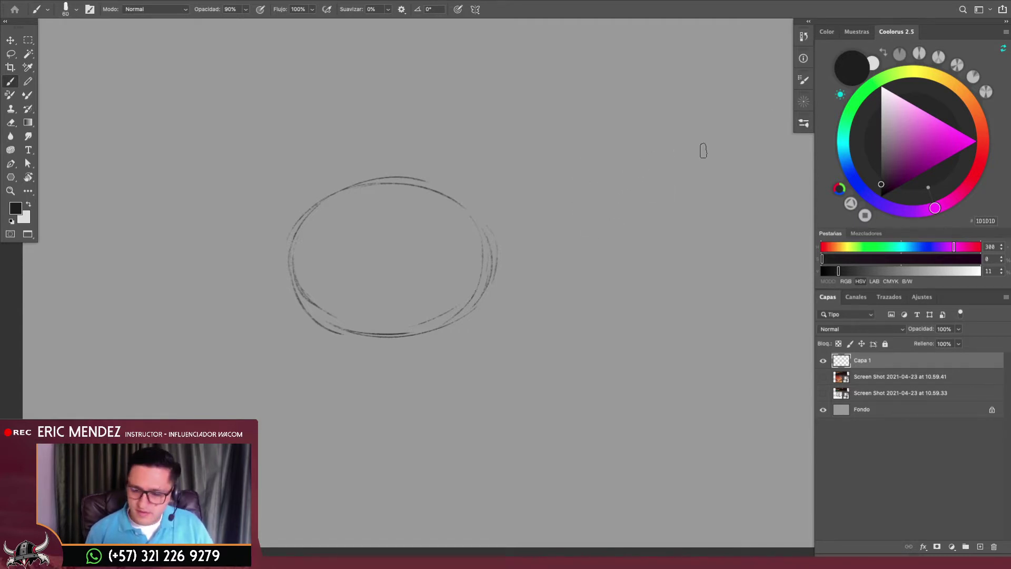
key(F5)
click(608, 122)
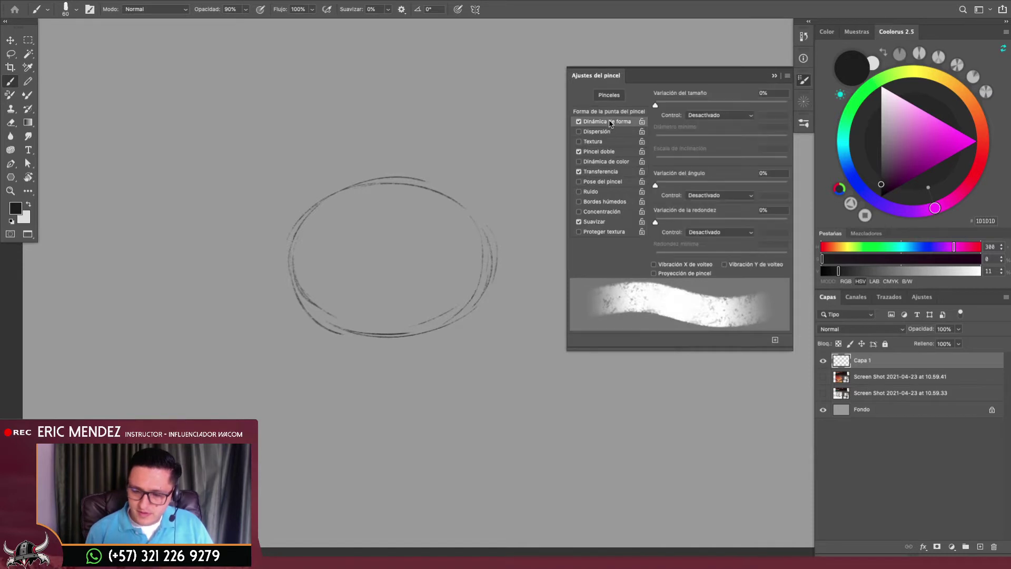
click(709, 116)
Shrink the brush to 45 and retrace the circle's left side, bottom and lower-right arcs
key(F5)
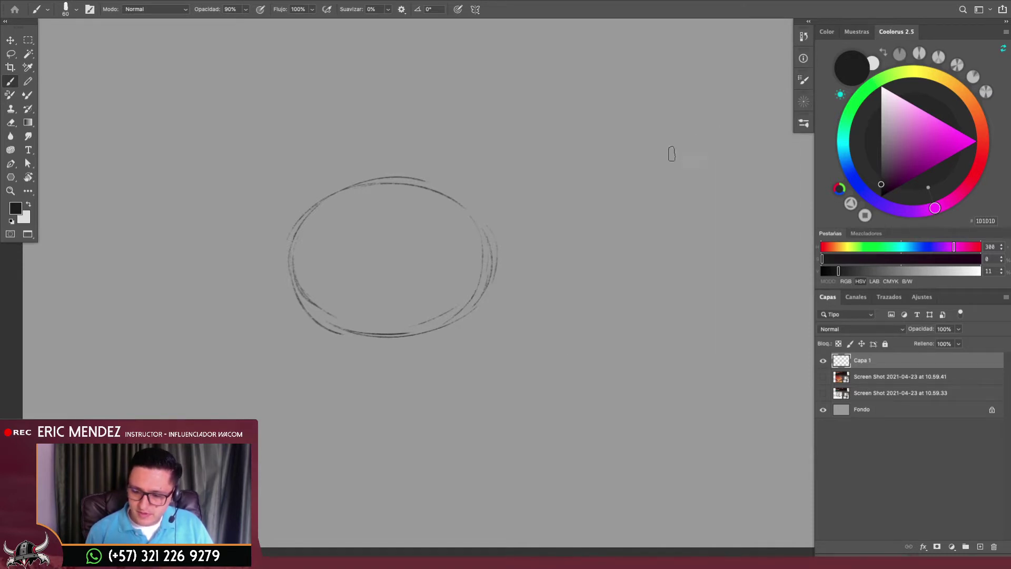
drag(586, 190, 600, 284)
key(ctrl+z)
key(bracketleft)
drag(296, 220, 326, 322)
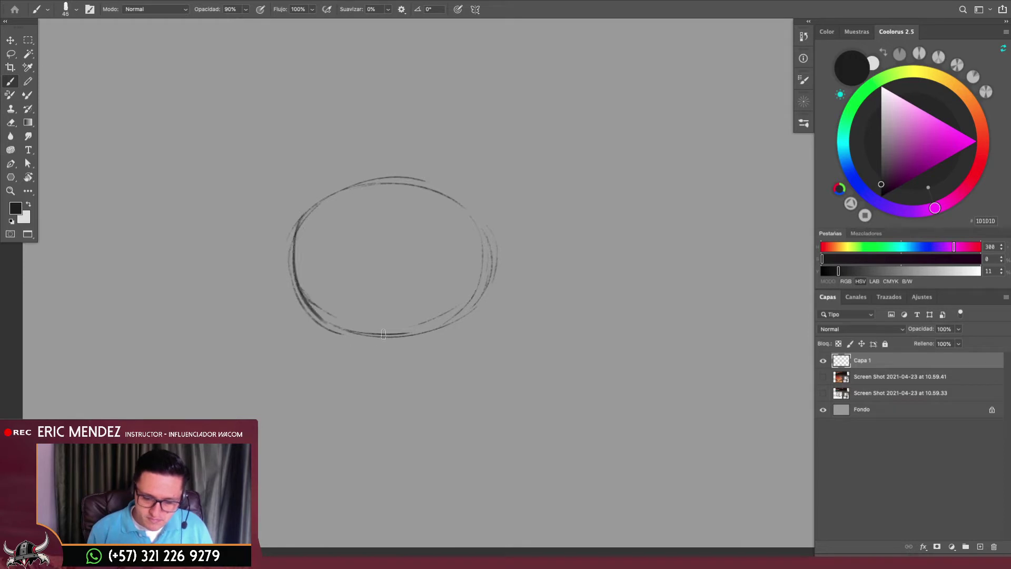
drag(305, 215, 327, 318)
mouse_move(291, 269)
mouse_down()
mouse_move(342, 336)
mouse_move(400, 336)
mouse_up()
mouse_move(473, 226)
mouse_down()
mouse_move(484, 292)
mouse_move(428, 332)
mouse_up()
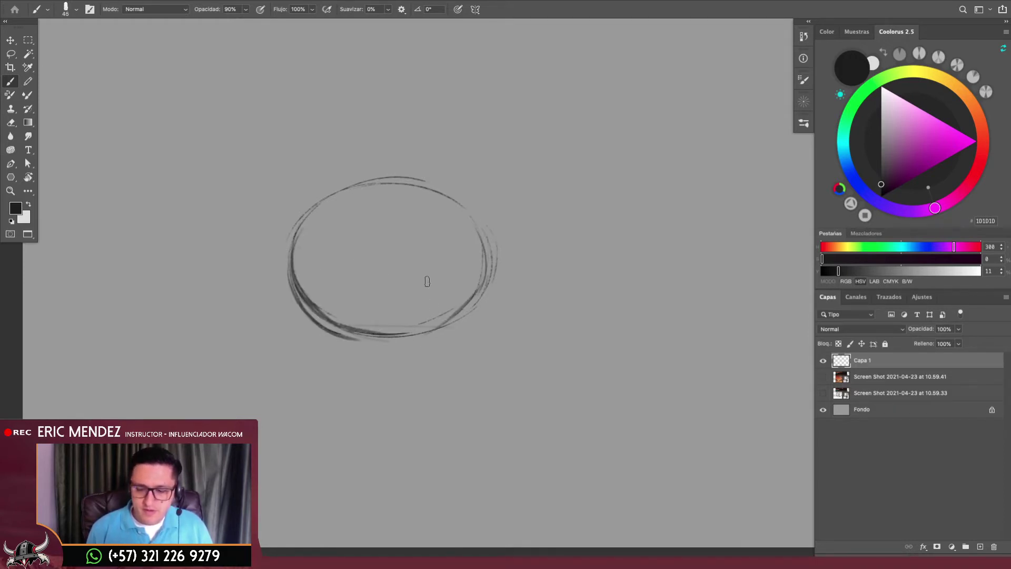
Retrace the circle's top-left arc and right edge, undoing unwanted strokes
drag(303, 224, 414, 182)
key(ctrl+z)
key(bracketleft)
drag(293, 243, 405, 182)
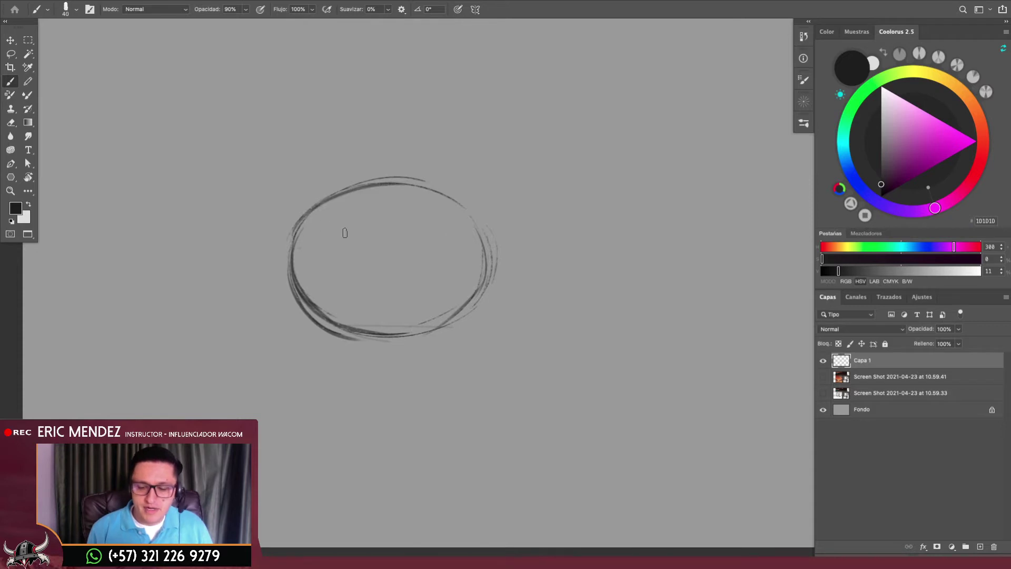
mouse_move(303, 225)
mouse_down()
mouse_move(435, 185)
mouse_move(484, 213)
mouse_move(489, 279)
mouse_up()
key(ctrl+z)
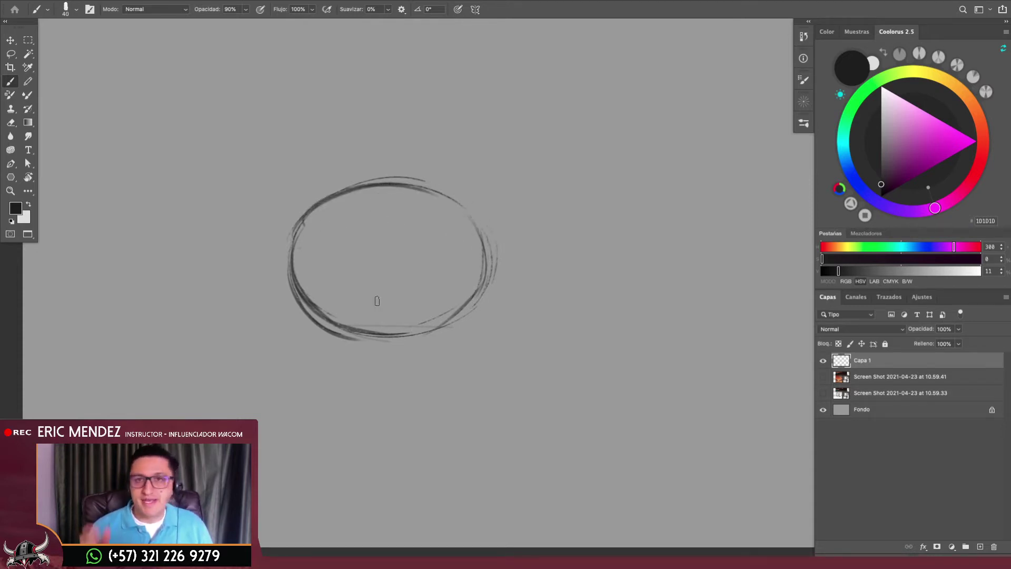
drag(463, 207, 482, 293)
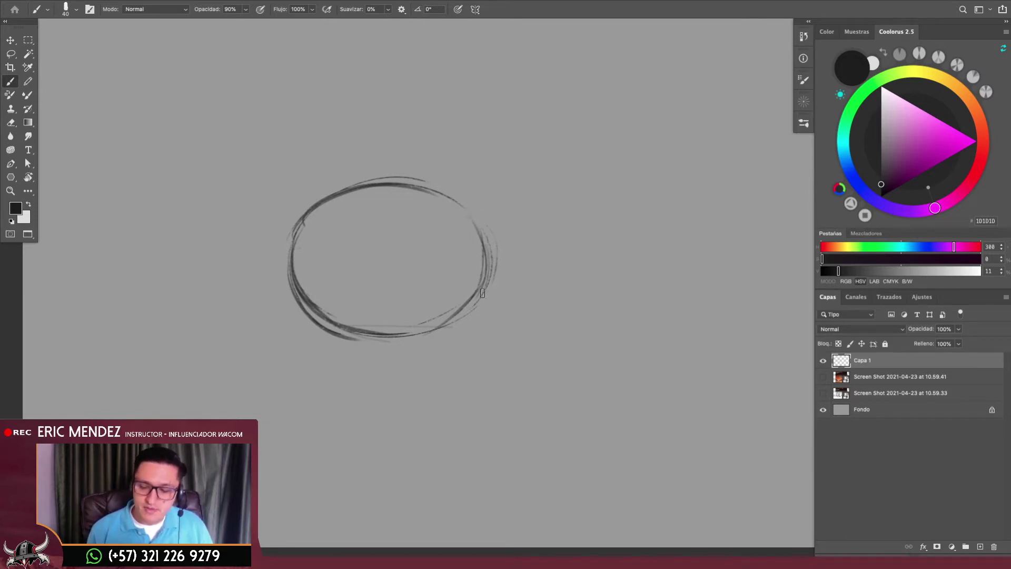
Reduce the brush size and draw a diagonal eye line inside the circle
scroll(403, 274, up, 2)
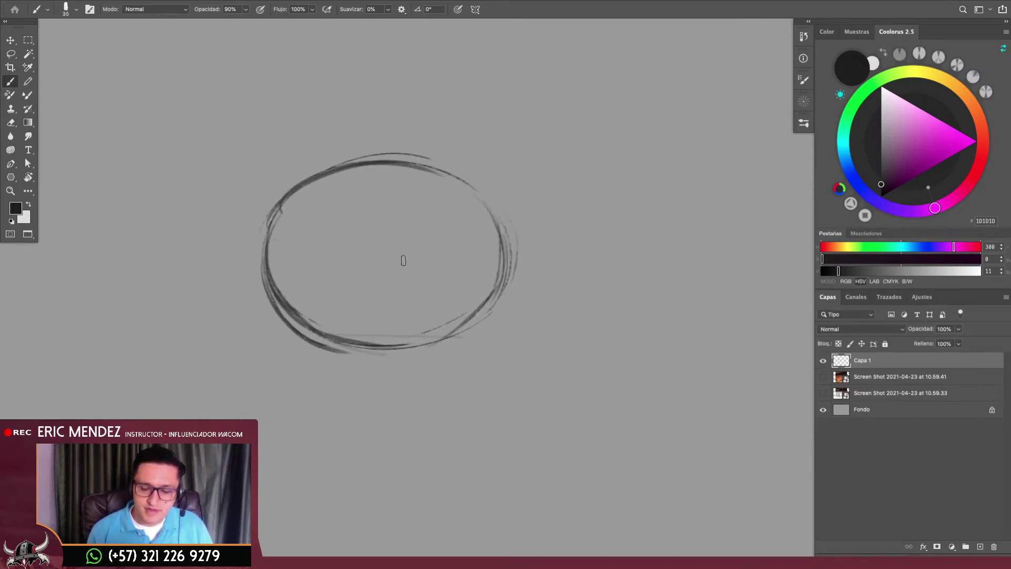
key(bracketleft)
mouse_move(396, 249)
mouse_down()
mouse_move(454, 210)
mouse_move(398, 250)
mouse_up()
key(bracketleft)
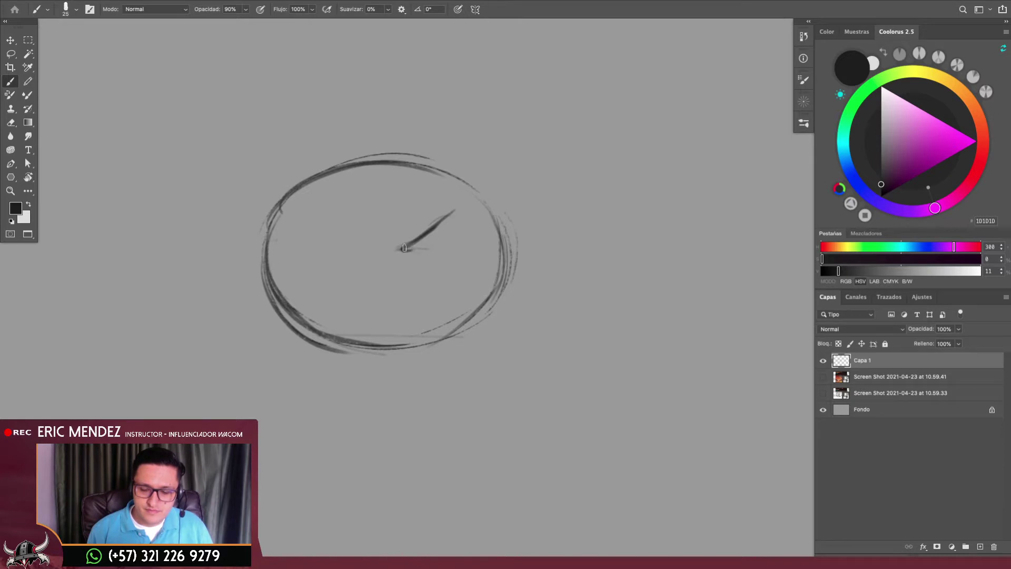
Draw the slanted right eye and the round left eye inside the pumpkin
drag(406, 249, 473, 227)
mouse_move(406, 250)
mouse_down()
mouse_move(474, 226)
mouse_move(470, 241)
mouse_up()
drag(396, 263, 431, 276)
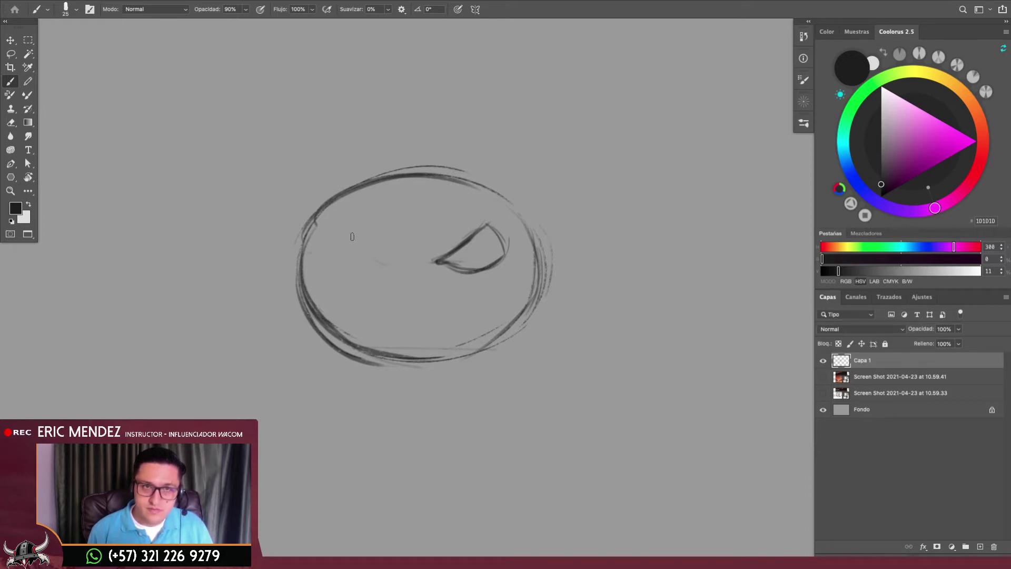
mouse_move(341, 244)
mouse_down()
mouse_move(371, 284)
mouse_move(348, 284)
mouse_up()
mouse_move(368, 232)
mouse_down()
mouse_move(383, 272)
mouse_move(347, 243)
mouse_move(352, 279)
mouse_up()
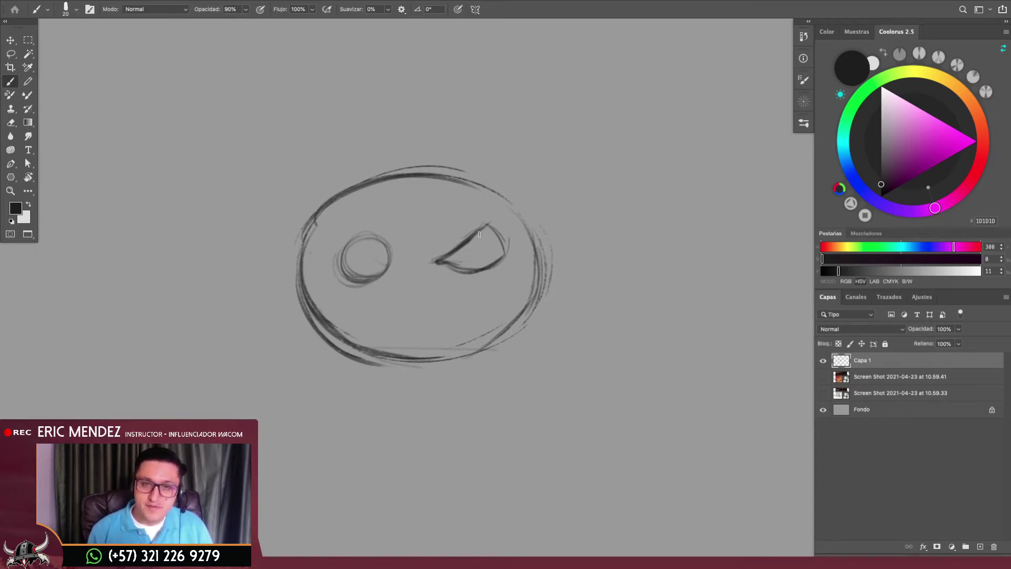
drag(476, 228, 490, 250)
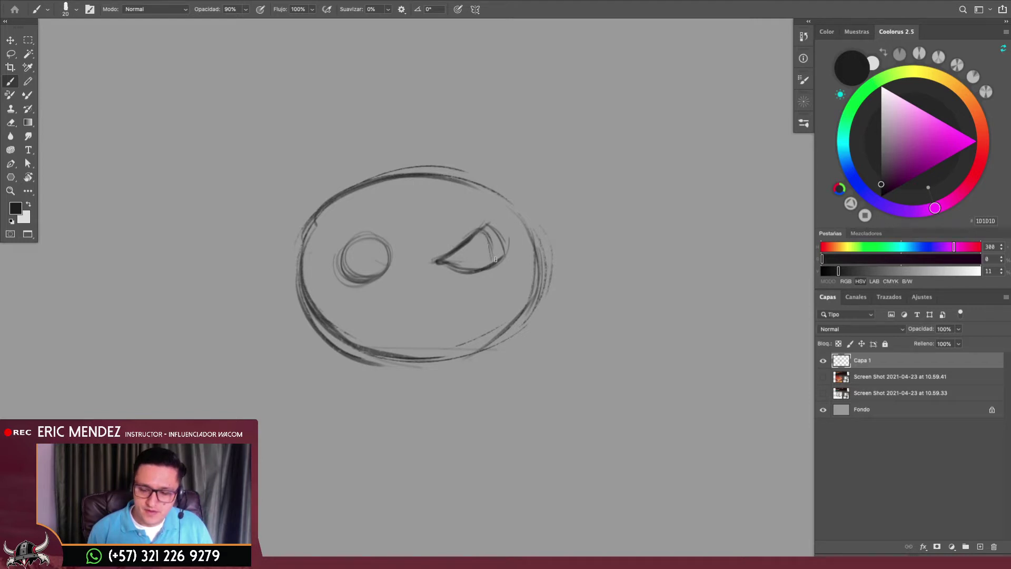
drag(359, 243, 353, 281)
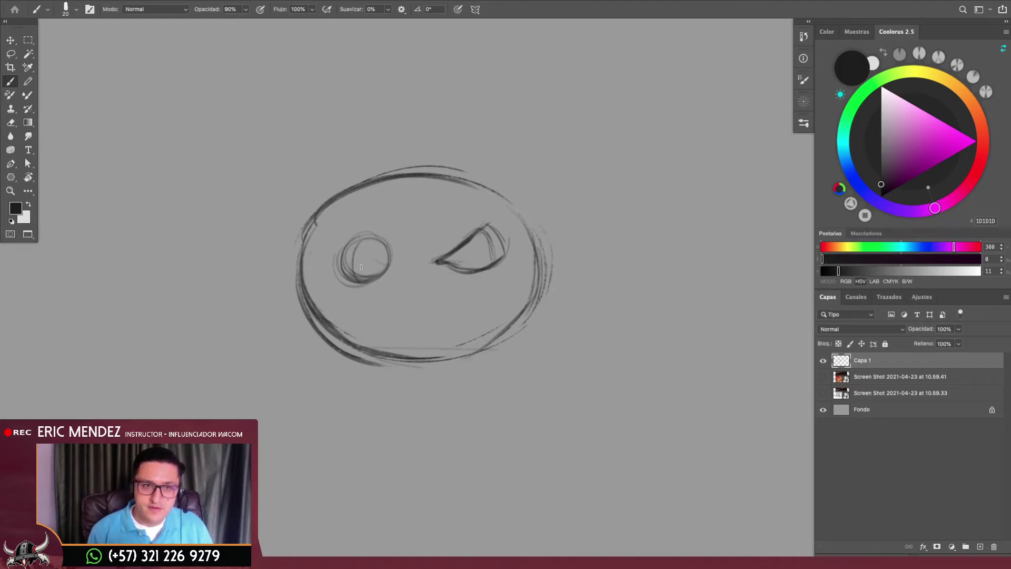
Sketch the toothy grin and cheek lines, erasing a stray tooth
mouse_move(396, 309)
mouse_down()
mouse_move(426, 305)
mouse_move(448, 317)
mouse_up()
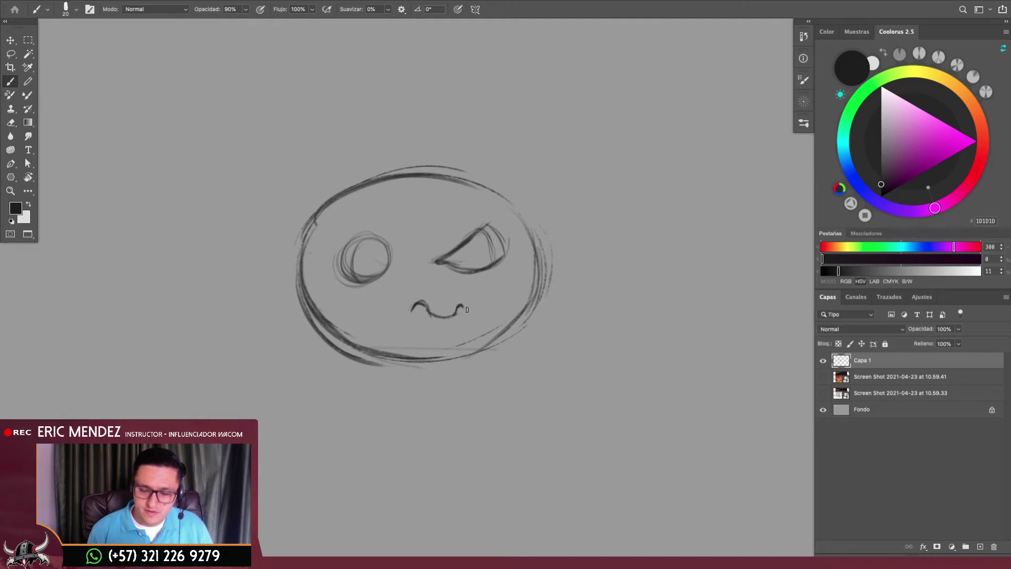
drag(404, 315, 394, 302)
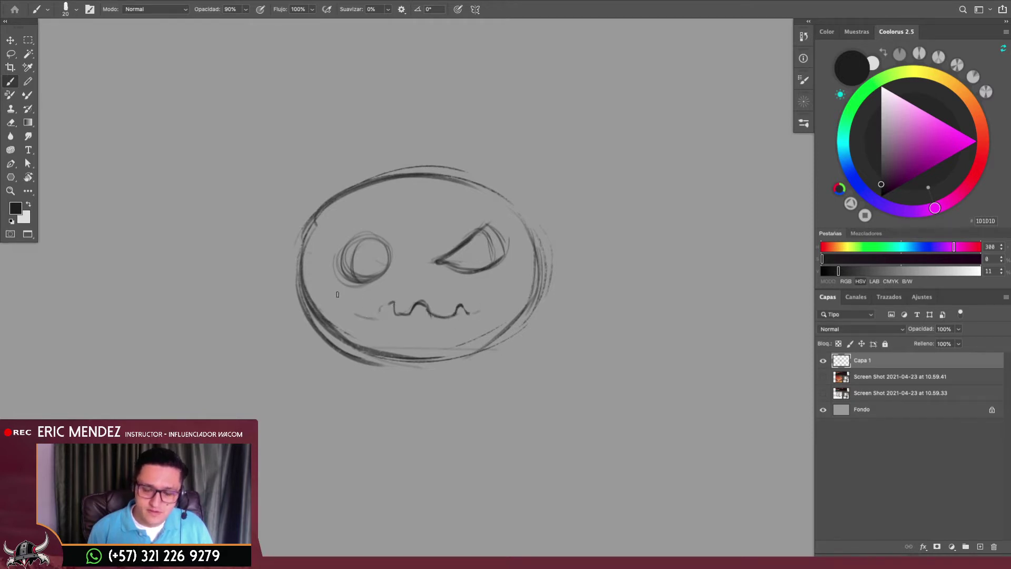
mouse_move(332, 288)
mouse_down()
mouse_move(323, 282)
mouse_move(356, 313)
mouse_up()
mouse_move(469, 314)
mouse_down()
mouse_move(517, 283)
mouse_move(497, 320)
mouse_up()
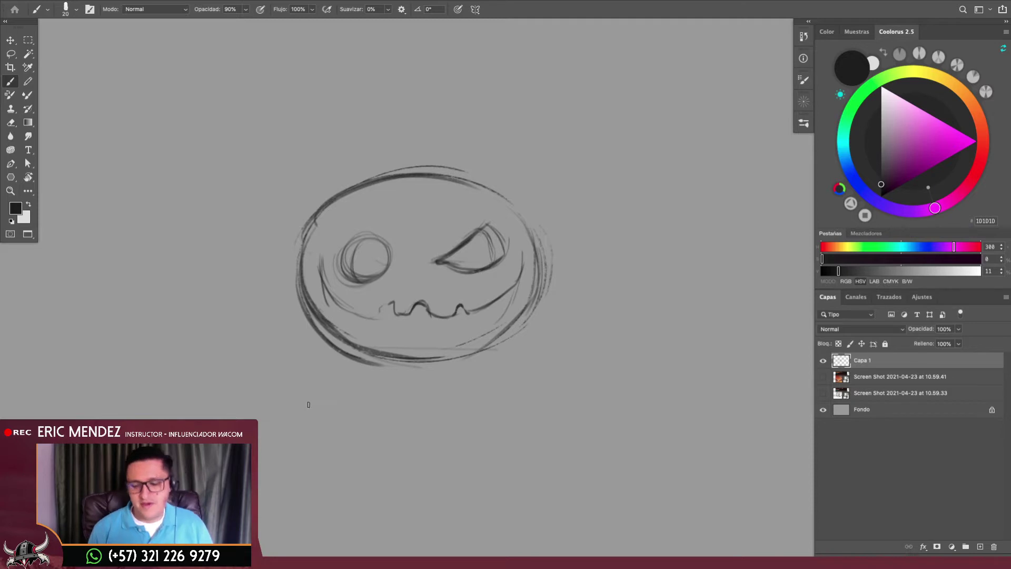
mouse_move(338, 315)
mouse_down()
mouse_move(323, 290)
mouse_move(361, 336)
mouse_up()
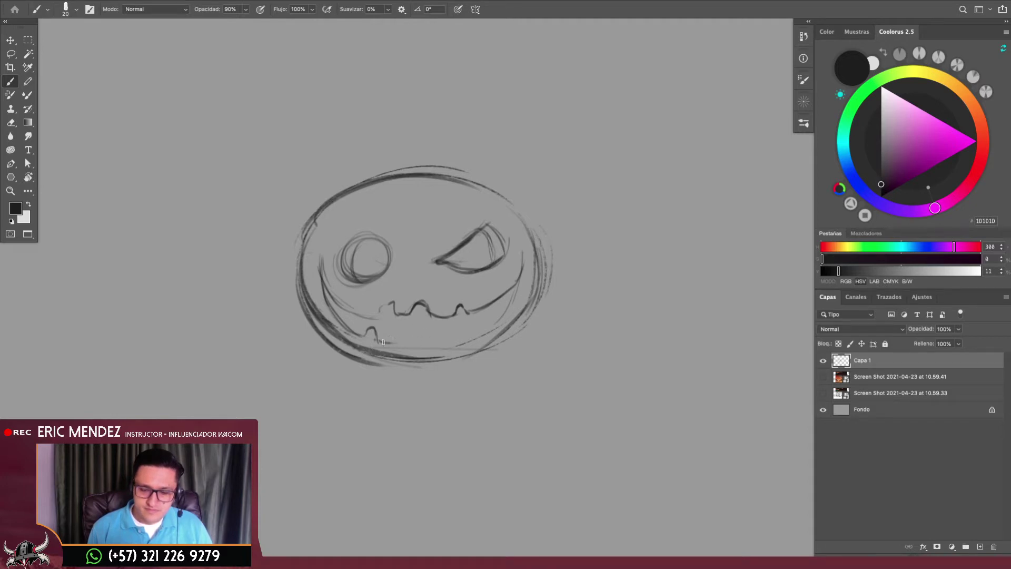
drag(399, 338, 420, 327)
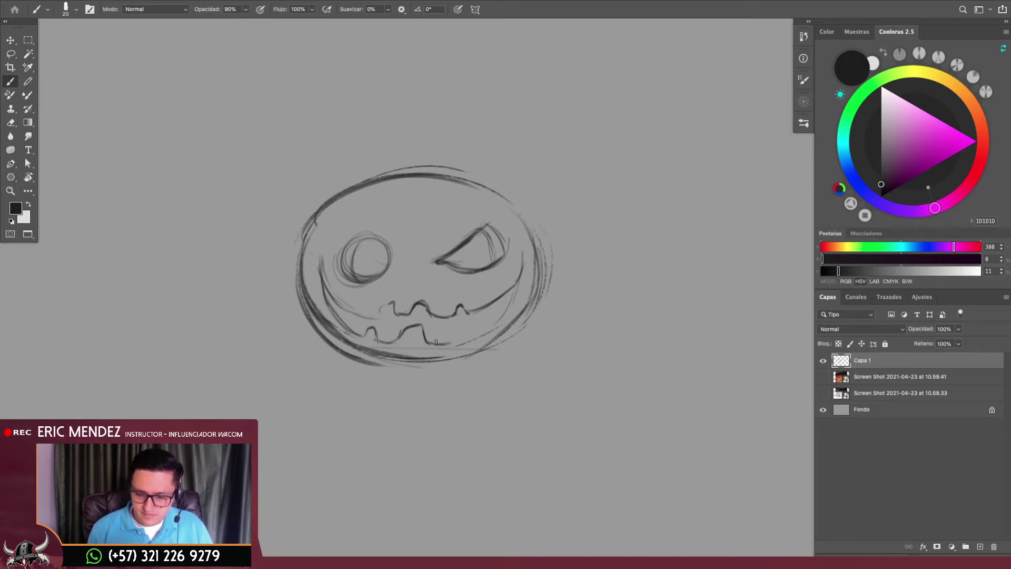
mouse_move(436, 329)
mouse_down()
mouse_move(452, 344)
mouse_move(433, 344)
mouse_up()
key(e)
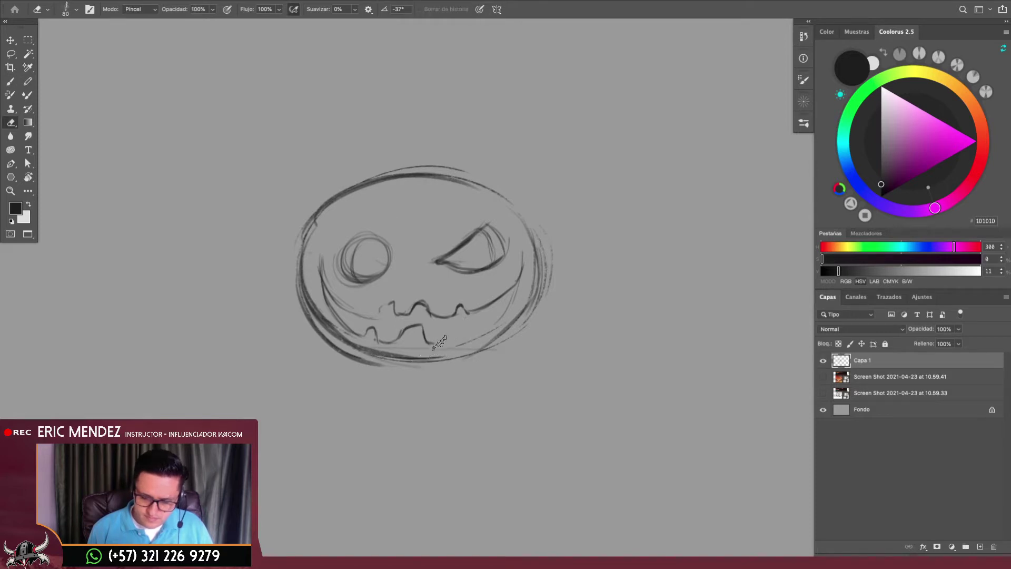
key(b)
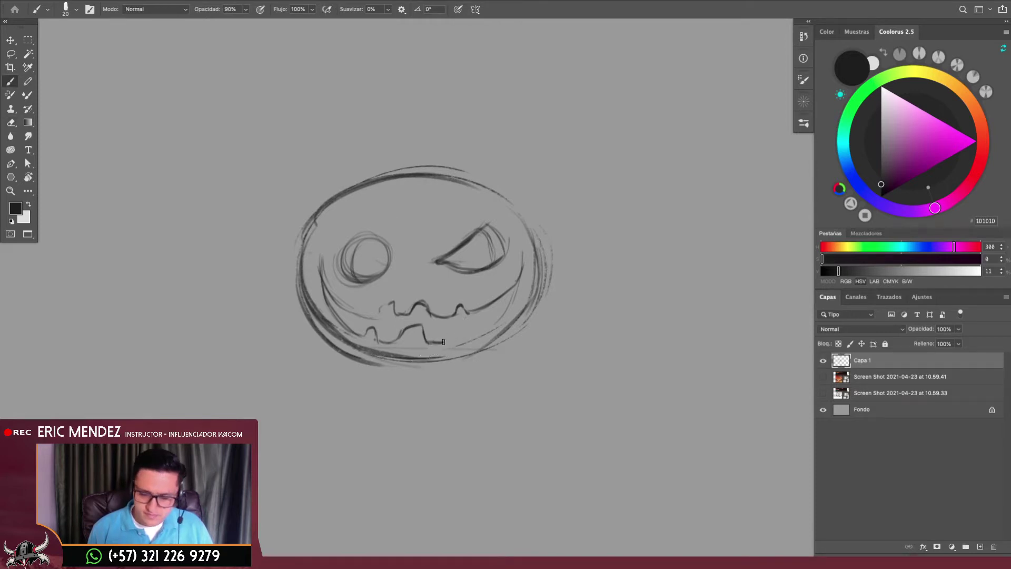
drag(457, 341, 495, 323)
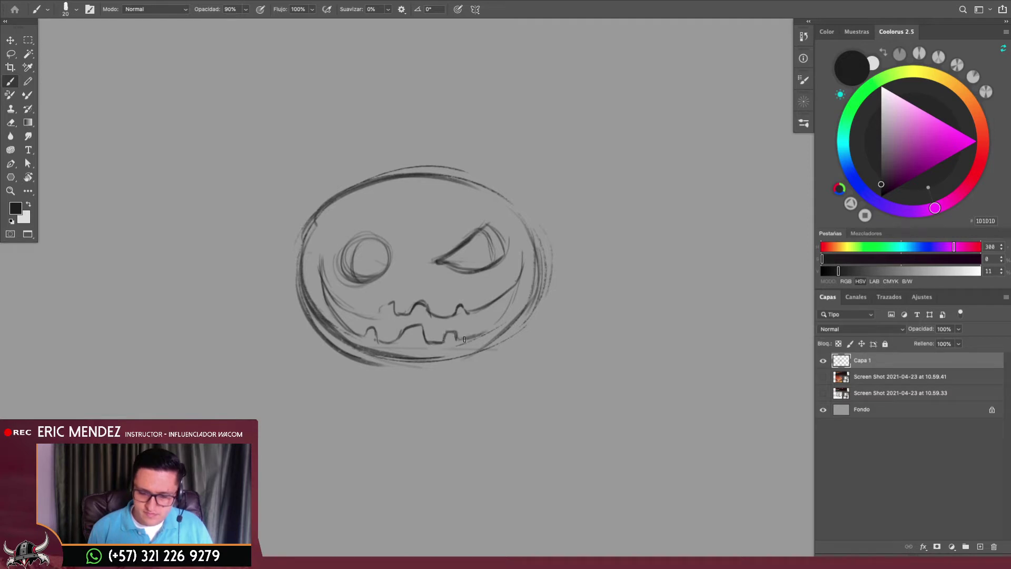
drag(525, 265, 453, 340)
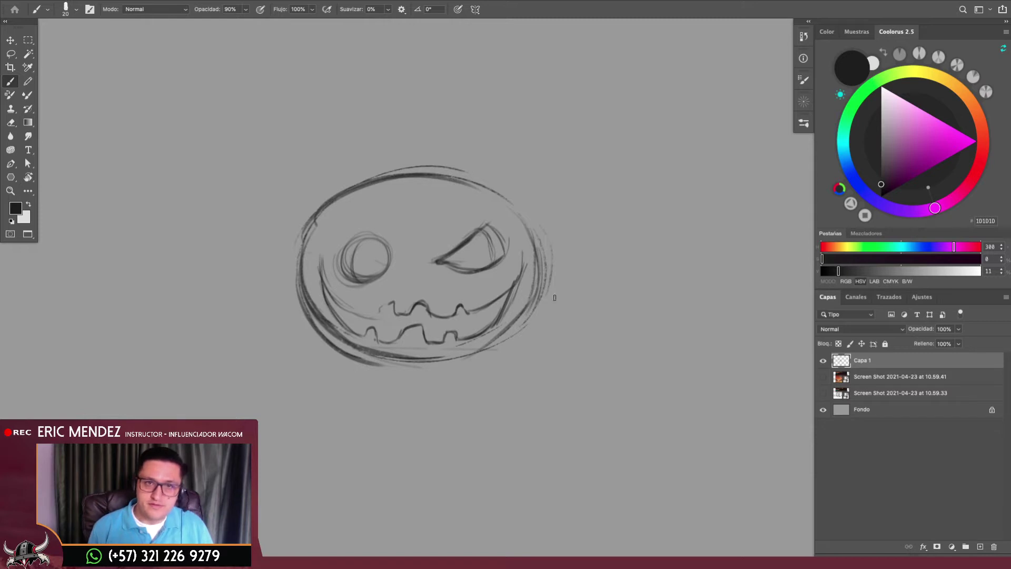
Zoom in and strengthen the pumpkin's left outline with inner strokes
scroll(569, 327, down, 5)
scroll(561, 348, up, 5)
scroll(562, 348, up, 1)
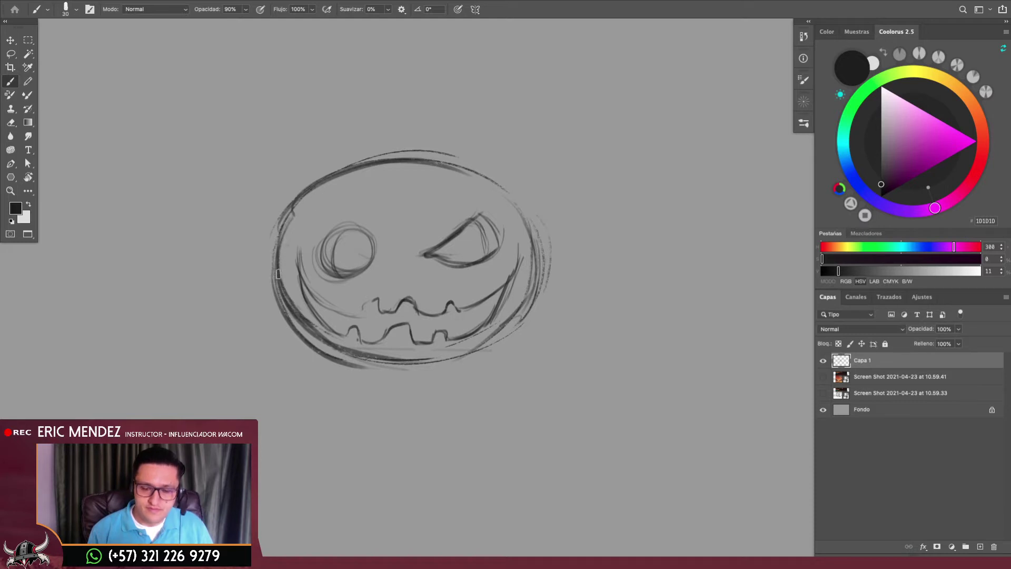
drag(291, 261, 343, 170)
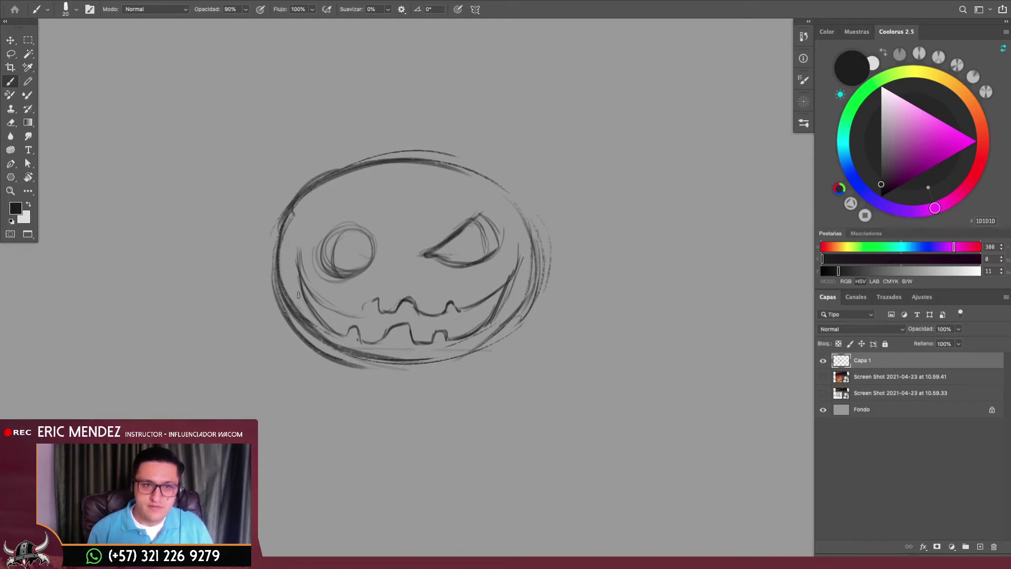
drag(293, 278, 304, 207)
mouse_move(301, 242)
mouse_down()
mouse_move(343, 170)
mouse_move(379, 164)
mouse_up()
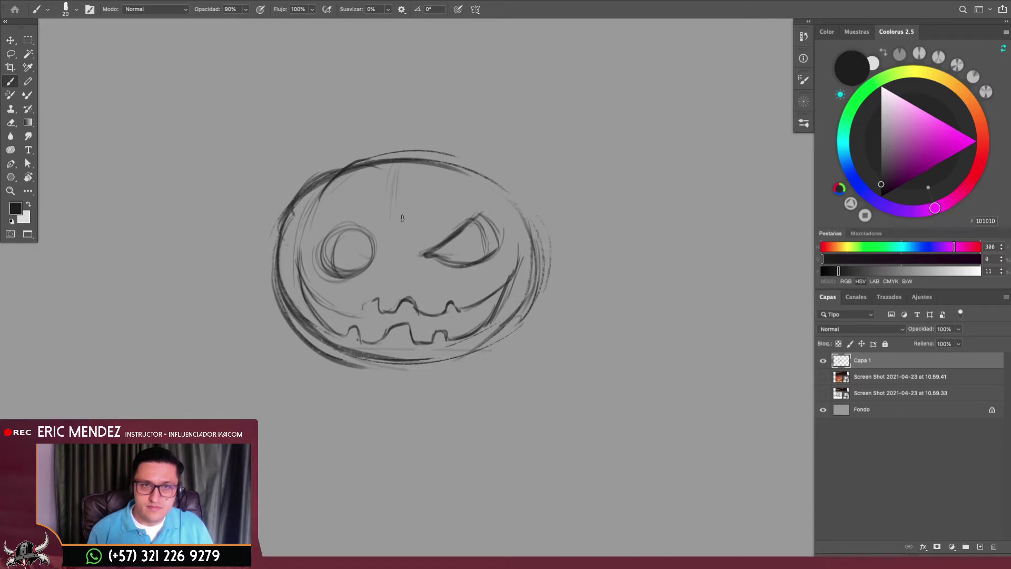
Draw rib curves down the pumpkin's middle and along its right side
mouse_move(389, 268)
mouse_down()
mouse_move(392, 169)
mouse_move(450, 196)
mouse_up()
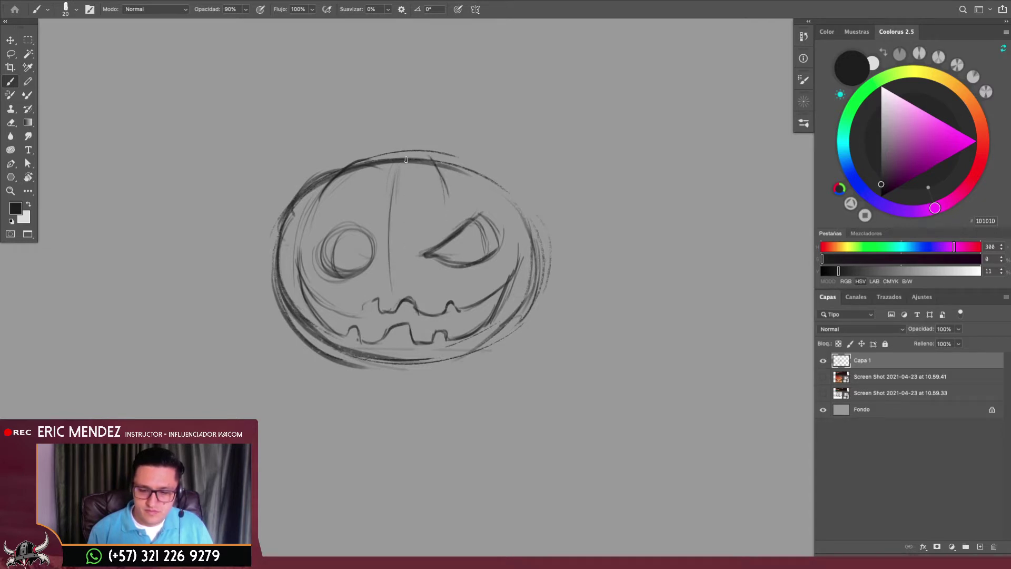
drag(422, 154, 455, 221)
drag(446, 172, 453, 218)
mouse_move(460, 164)
mouse_down()
mouse_move(502, 192)
mouse_move(513, 282)
mouse_up()
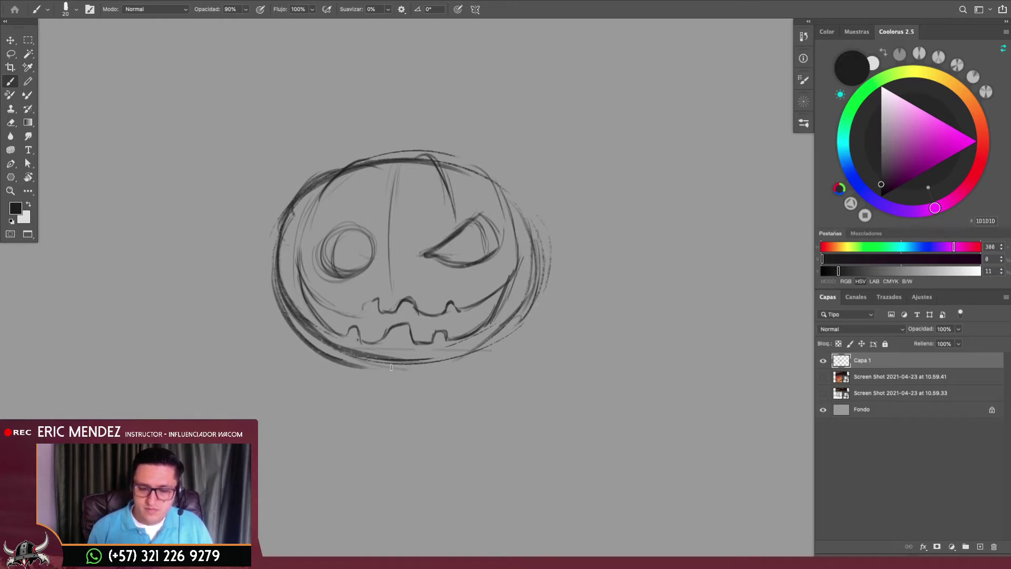
scroll(462, 363, down, 2)
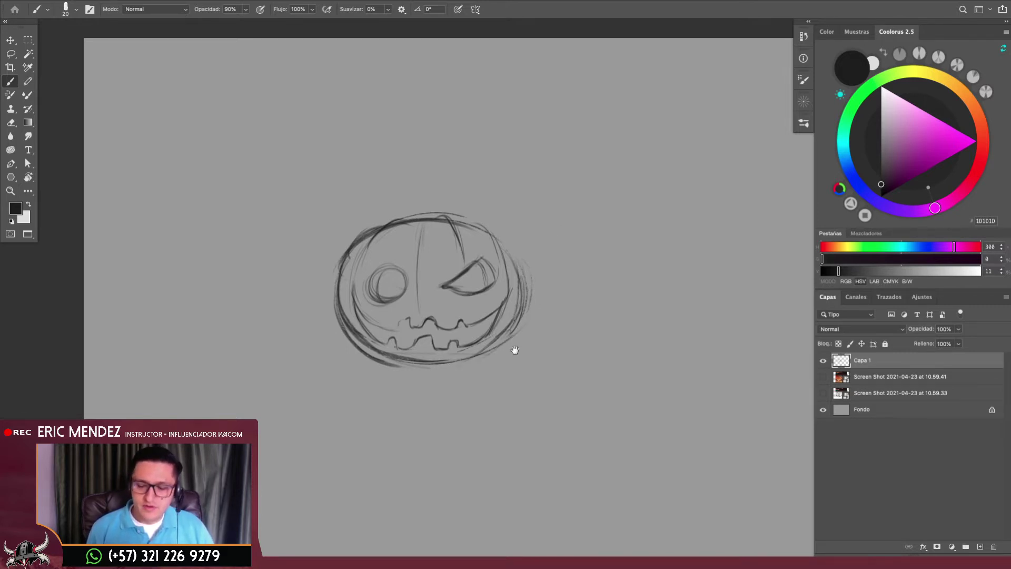
Refill the Fondo background with a sampled mid grey and return to Capa 1 in black
scroll(514, 350, down, 2)
scroll(548, 336, up, 2)
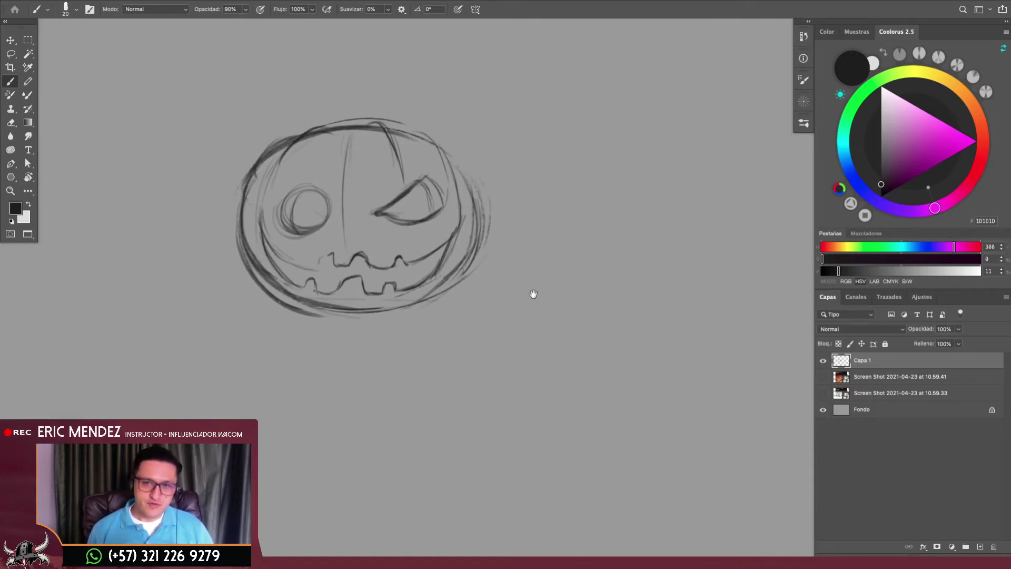
drag(532, 293, 584, 302)
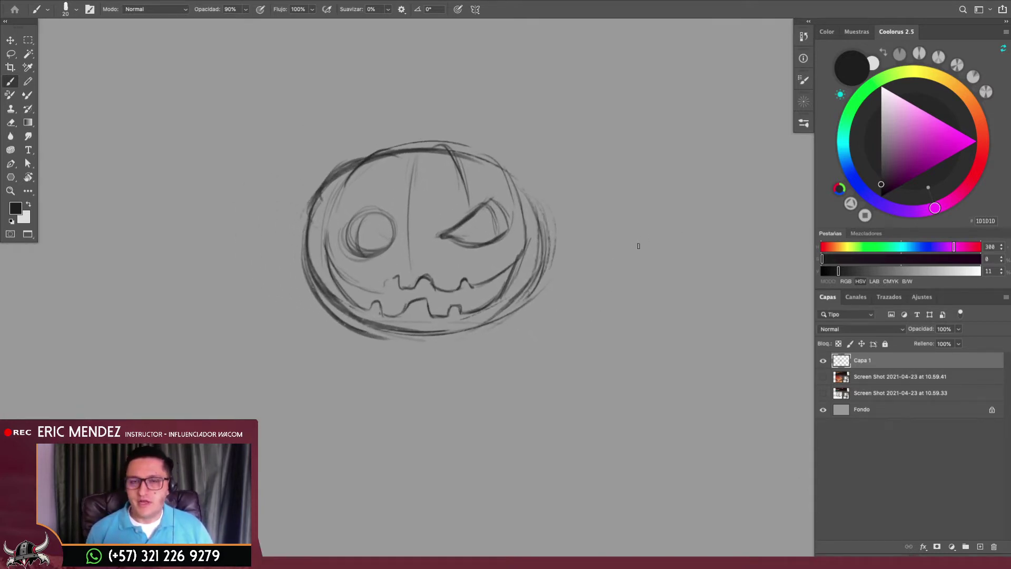
scroll(603, 327, down, 1)
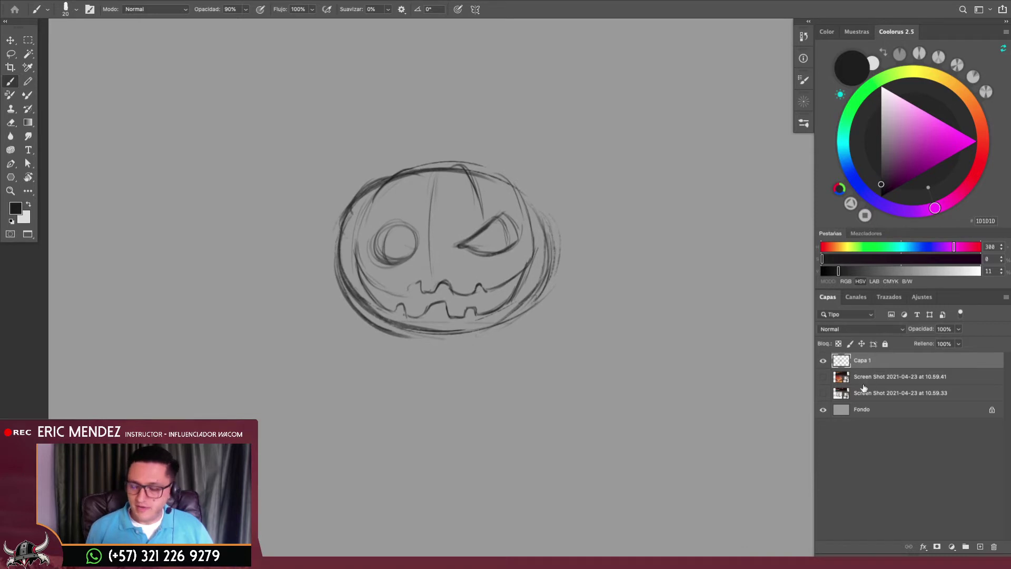
key(alt+bracketleft)
alt+click(754, 309)
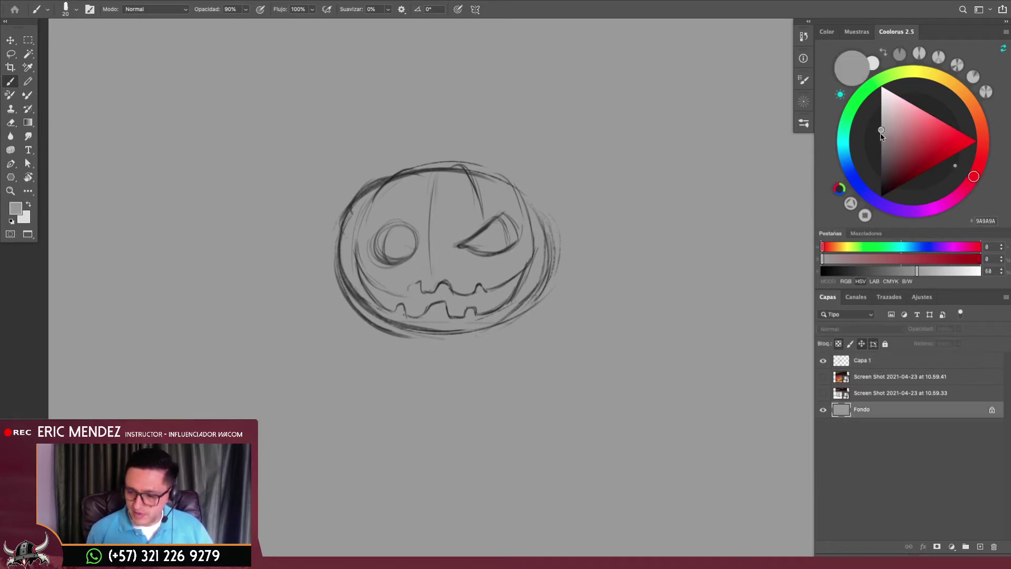
key(alt+BackSpace)
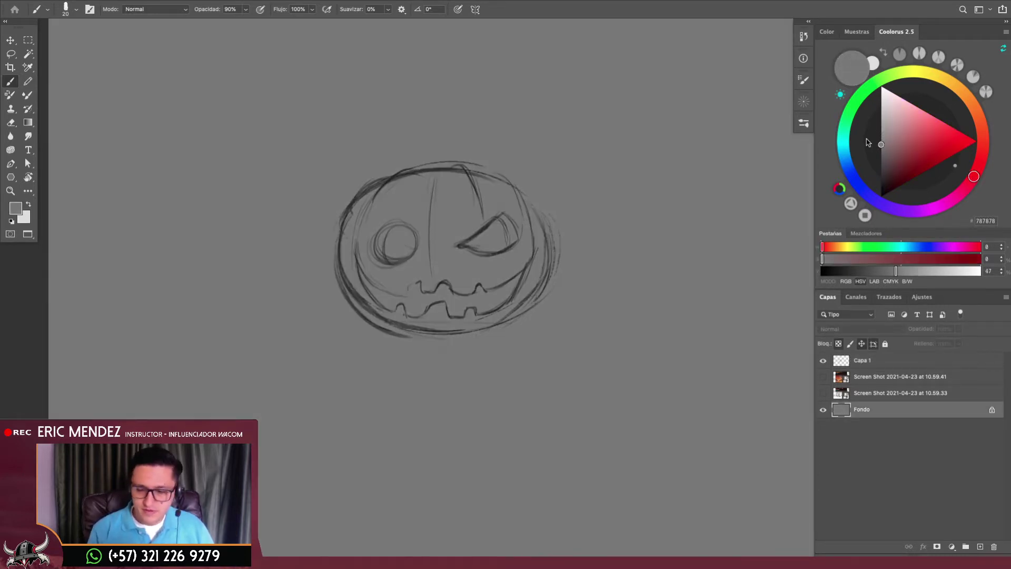
key(alt+bracketright)
key(d)
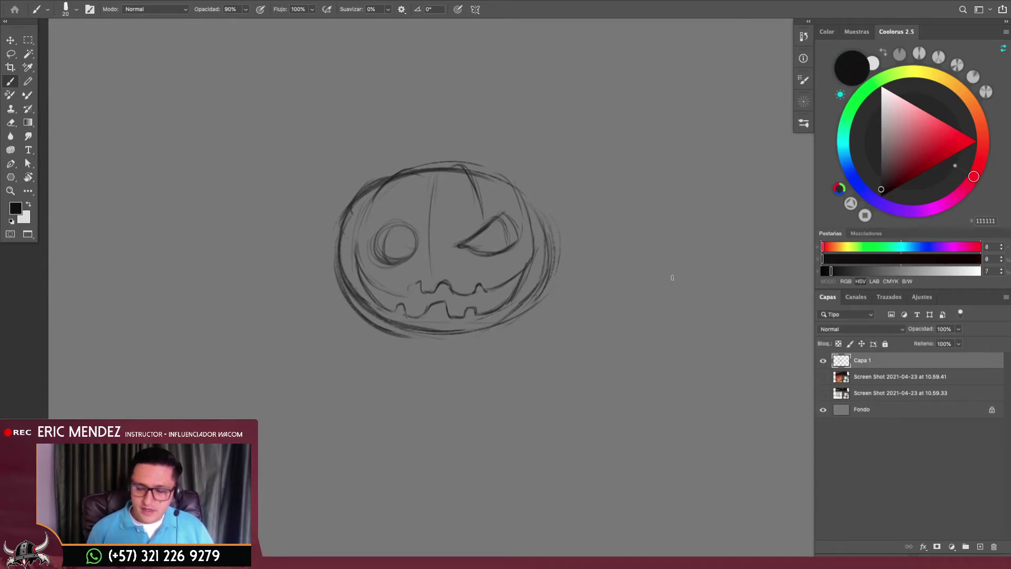
Add extra strokes along the pumpkin's right and left outer edges, then zoom out
drag(637, 255, 571, 233)
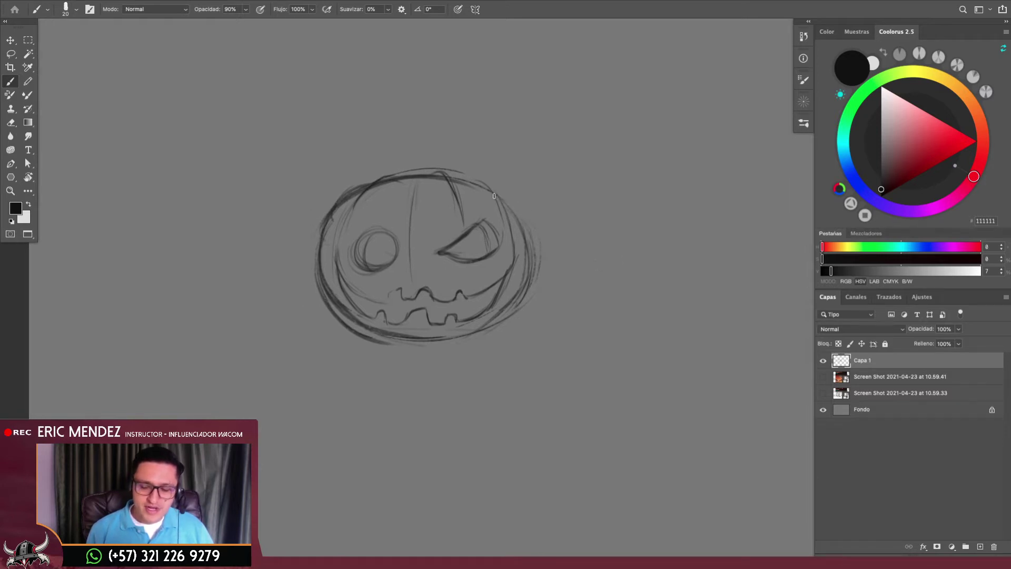
drag(506, 194, 533, 259)
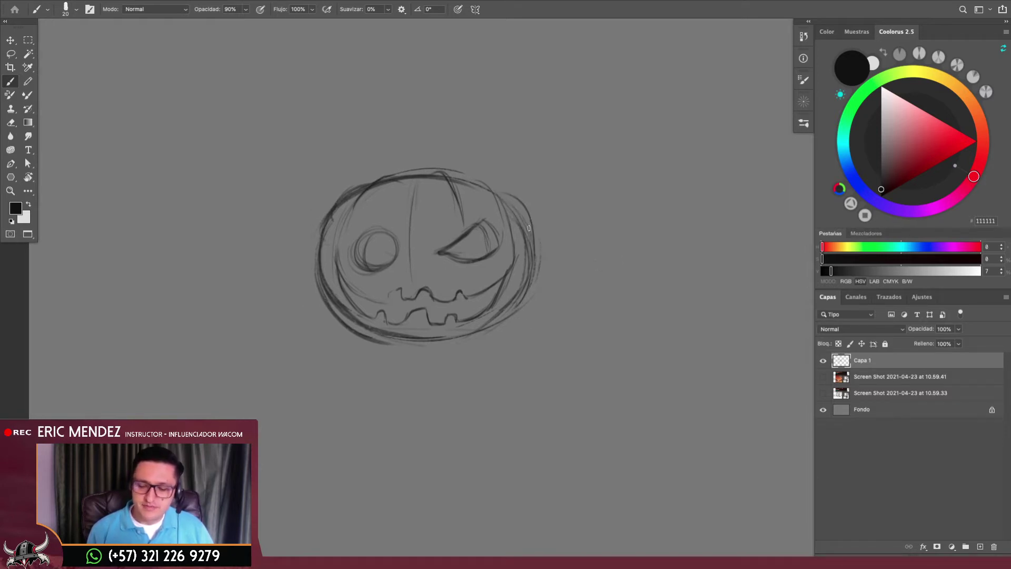
drag(509, 195, 518, 315)
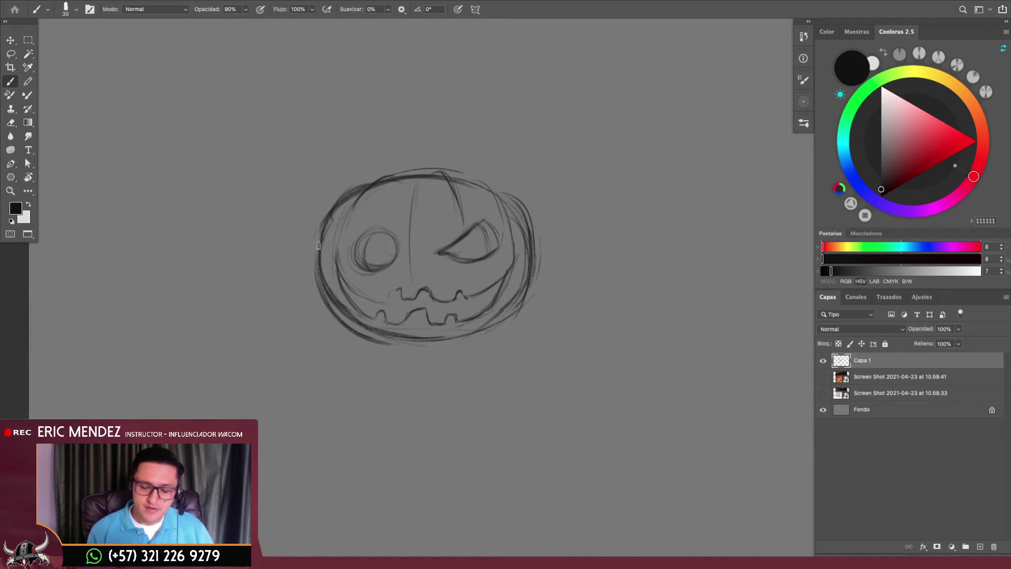
mouse_move(326, 225)
mouse_down()
mouse_move(315, 305)
mouse_move(320, 291)
mouse_up()
drag(533, 240, 543, 278)
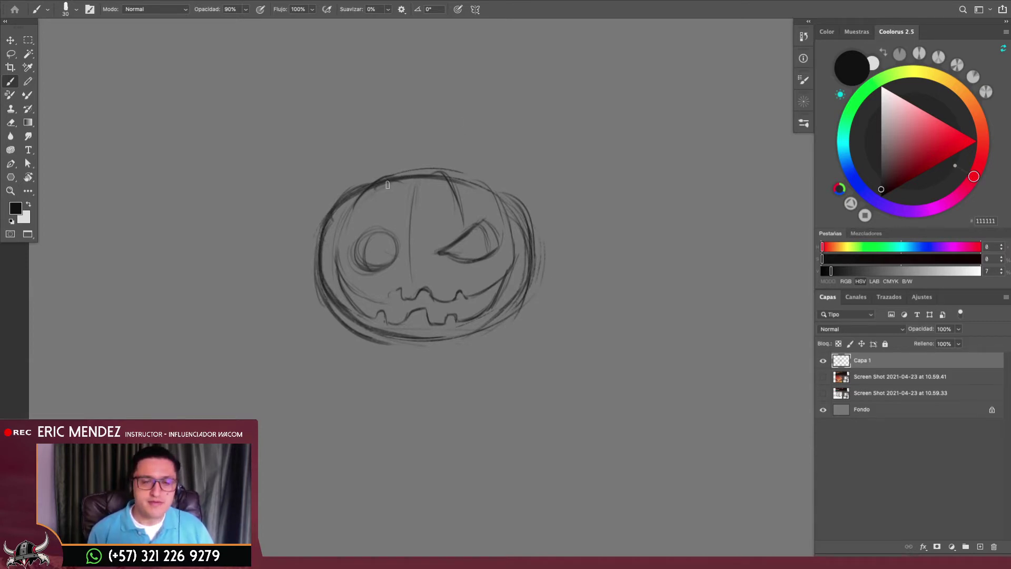
scroll(548, 334, down, 3)
scroll(547, 340, up, 2)
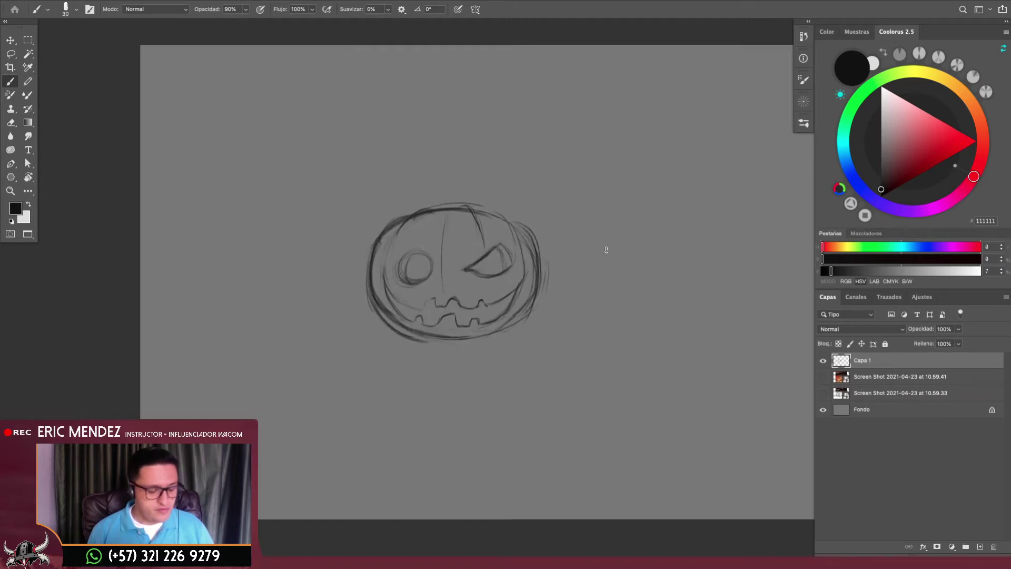
scroll(568, 327, up, 1)
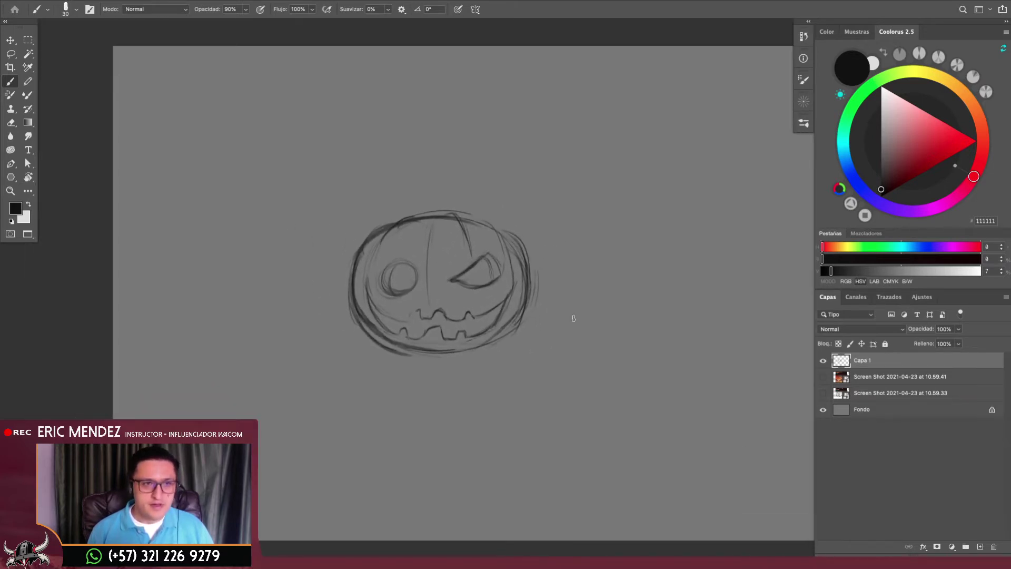
Move the pumpkin sketch to the upper left of the canvas
key(ctrl+t)
drag(511, 317, 282, 162)
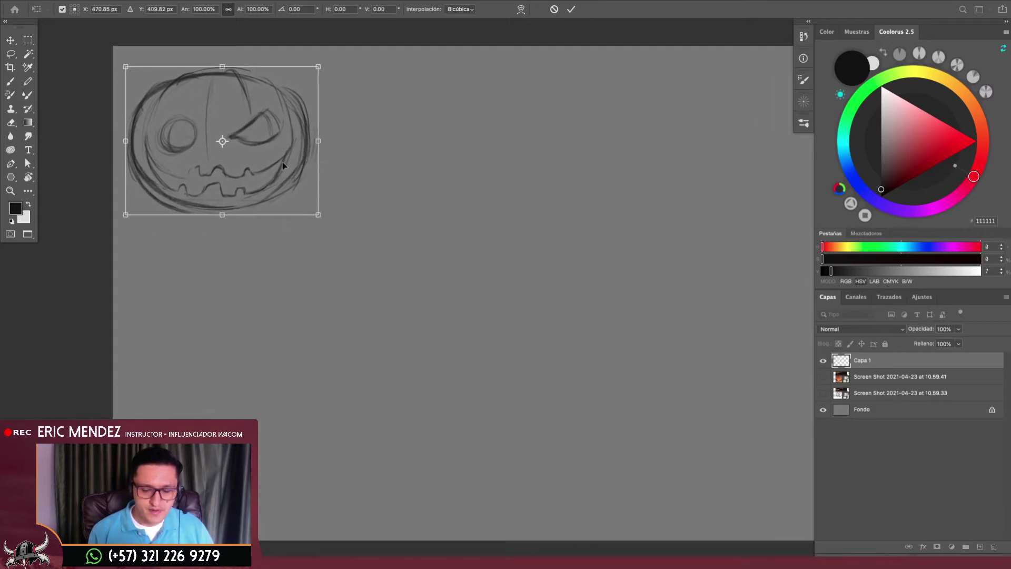
drag(299, 197, 315, 198)
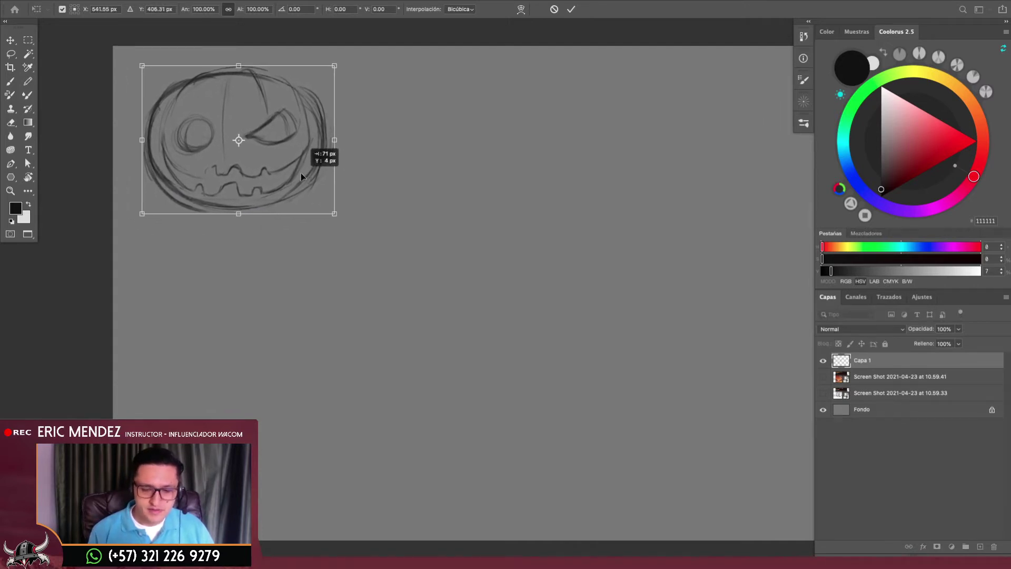
key(Return)
Rename the Capa 1 layer to 'Sketch'
scroll(363, 237, up, 2)
double_click(862, 360)
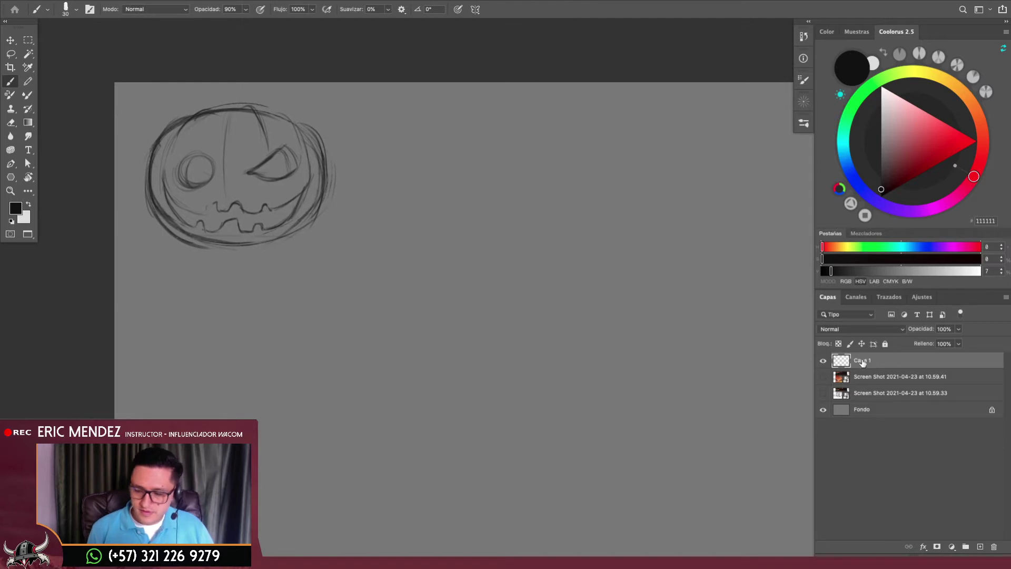
text(Sketch)
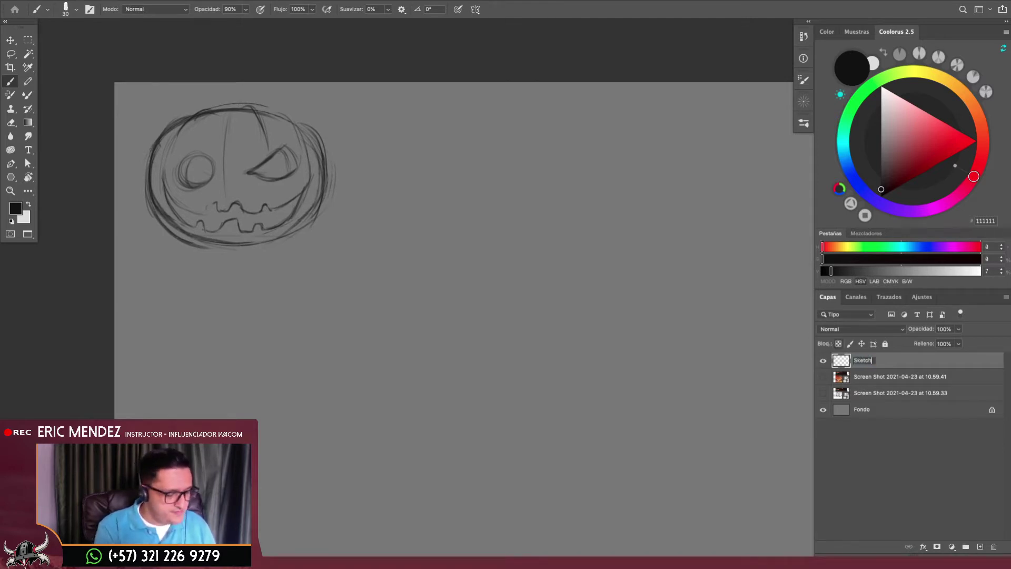
key(Return)
Duplicate the Sketch layer and place the copy to the right of the original
key(ctrl+j)
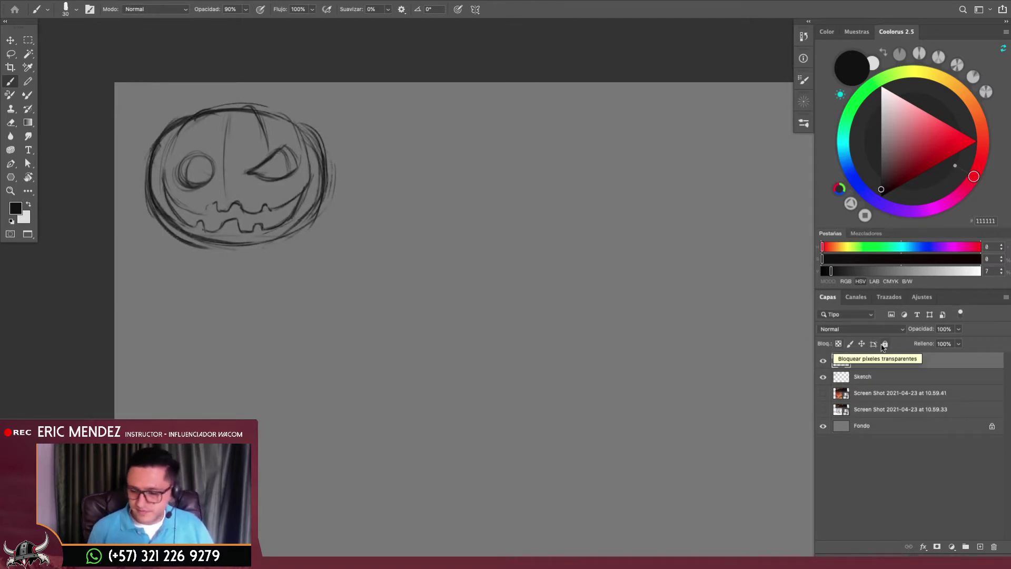
key(ctrl+t)
drag(313, 221, 541, 208)
key(Return)
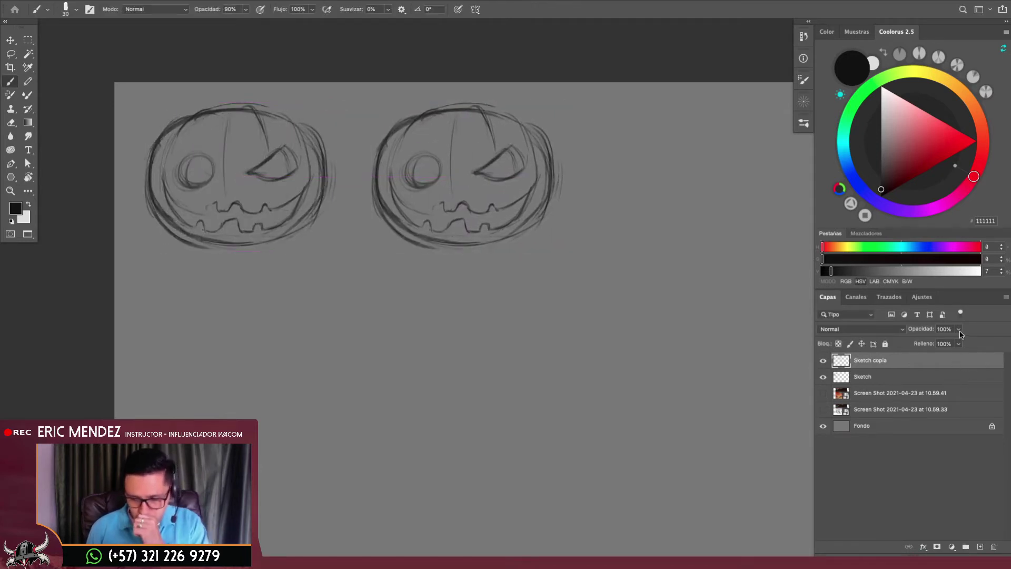
Fade Sketch copia to 27% opacity, add a new layer, and zoom into the right pumpkin
click(958, 330)
drag(958, 332, 924, 343)
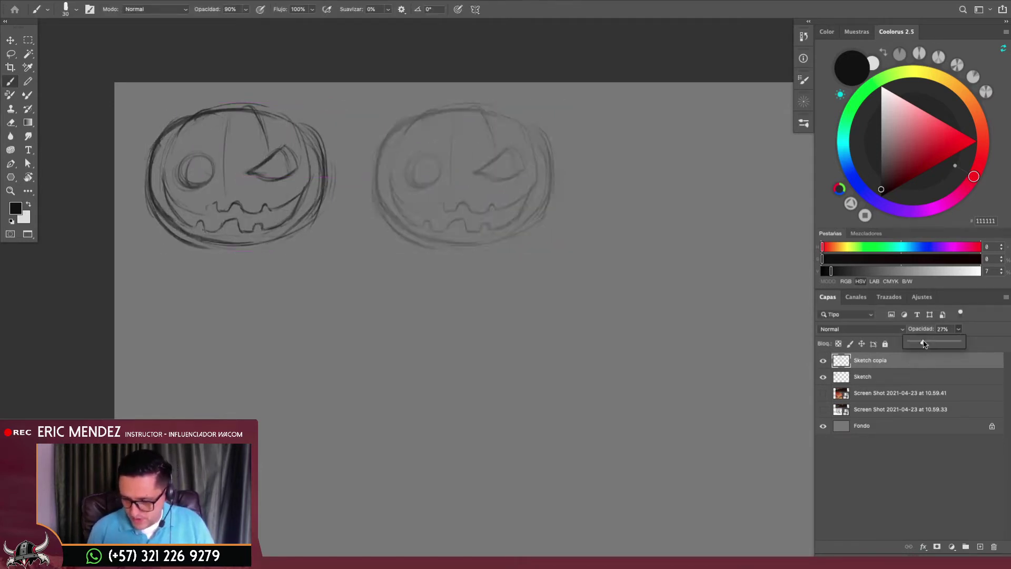
click(889, 367)
click(980, 546)
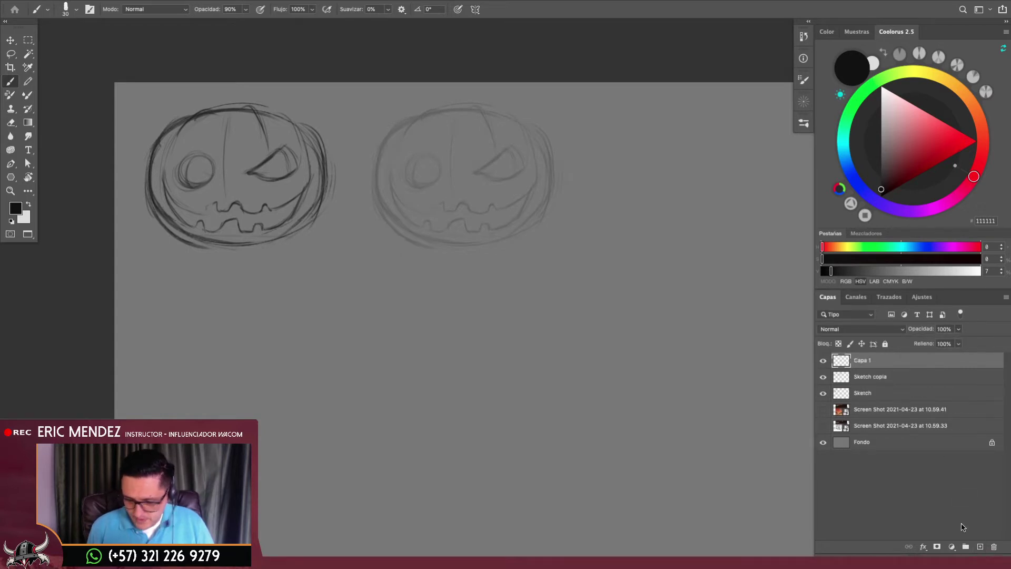
drag(604, 258, 593, 312)
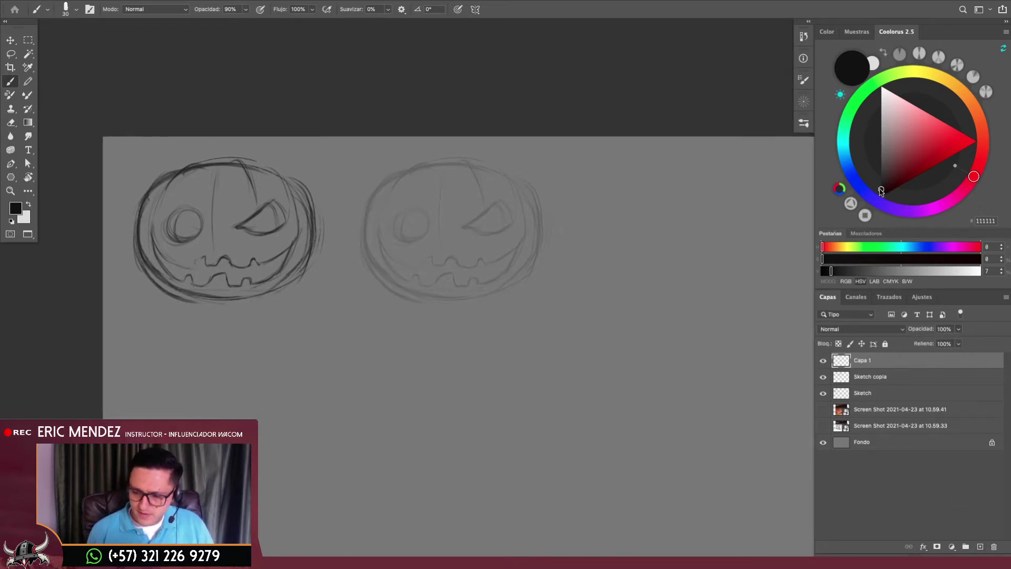
drag(511, 218, 535, 227)
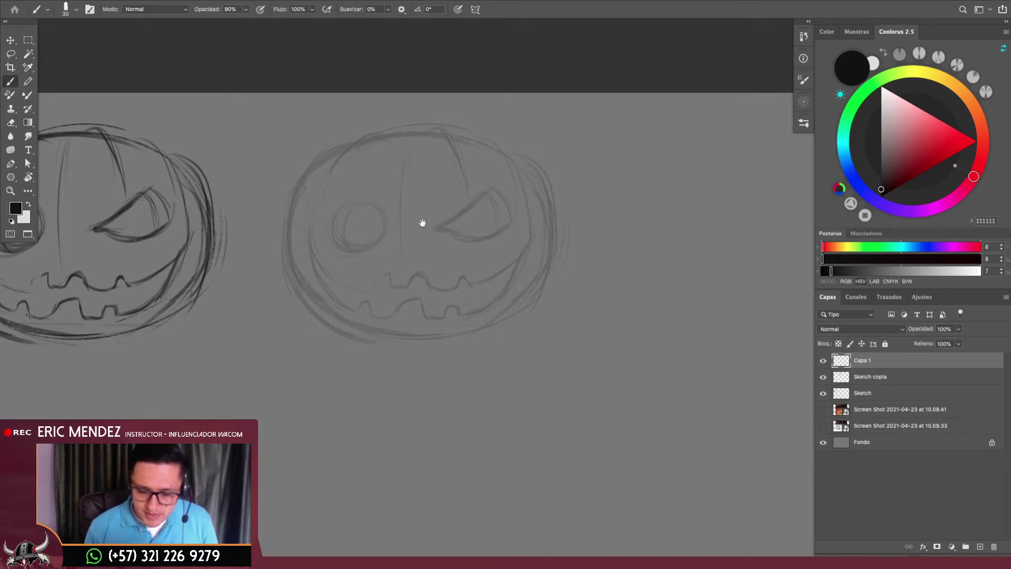
drag(423, 222, 474, 248)
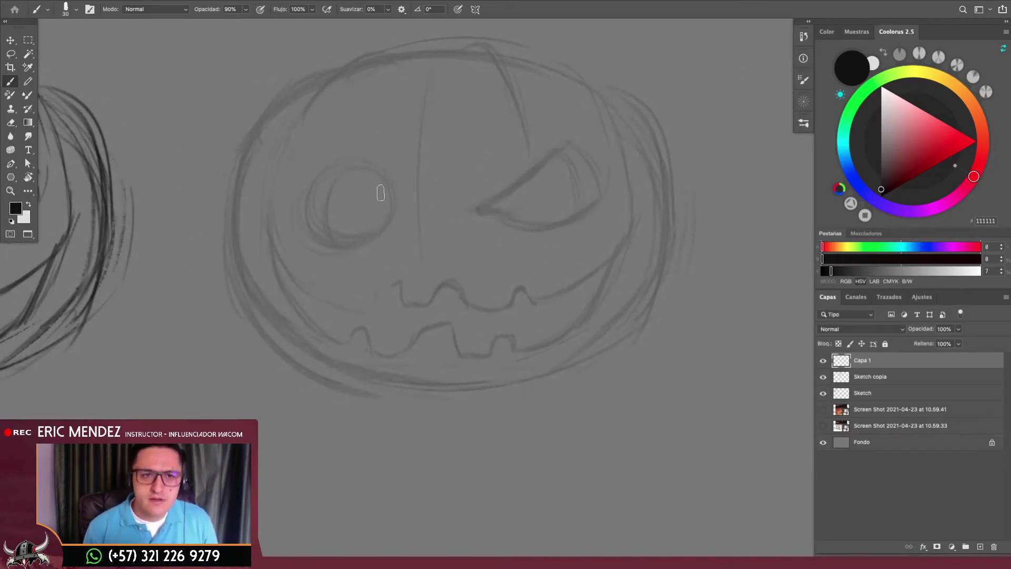
Ink the pumpkin's left and upper-left outline with a 15–20 px brush
key(bracketleft)
key(bracketleft)
key(bracketleft)
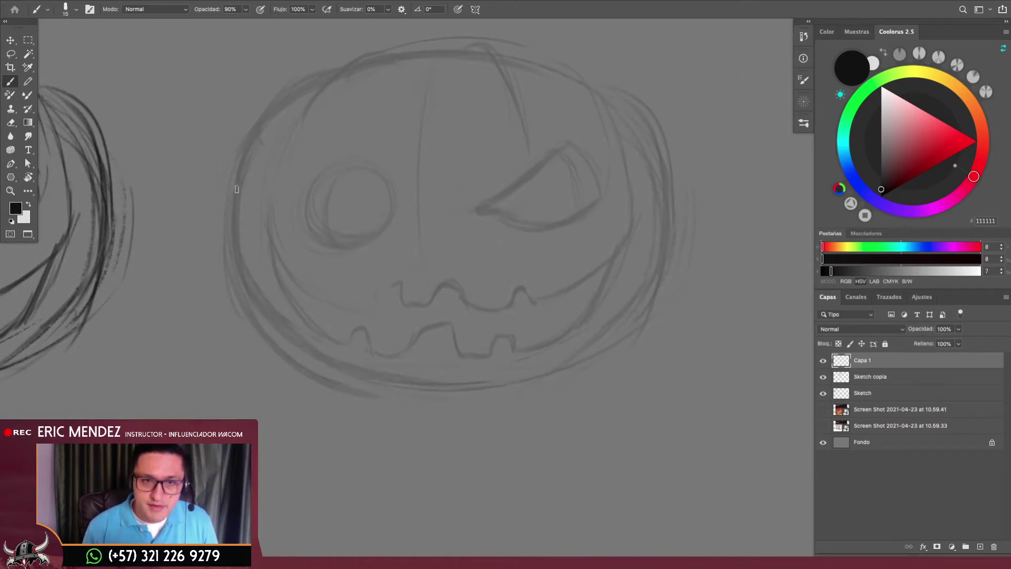
key(bracketright)
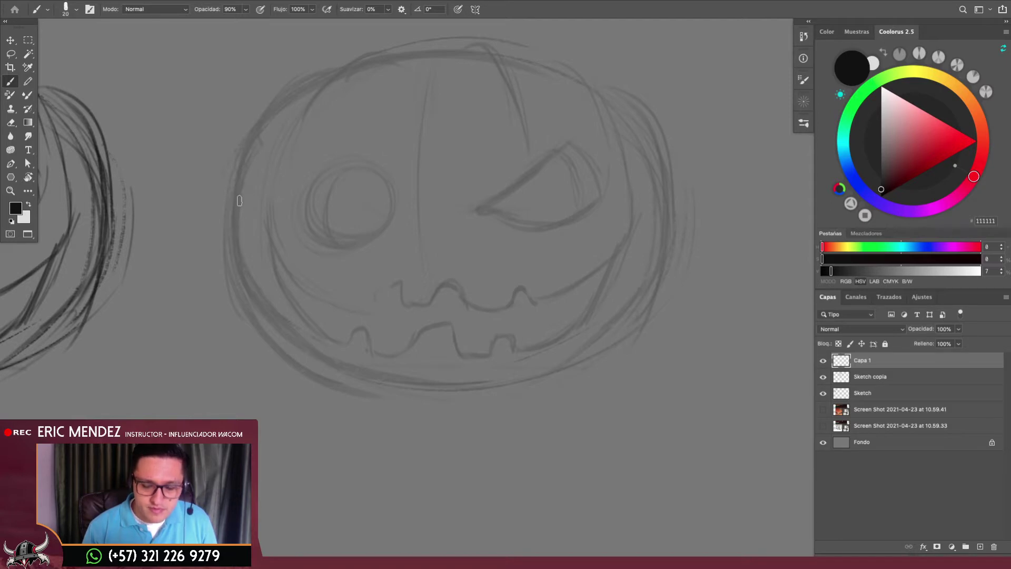
drag(235, 244, 244, 156)
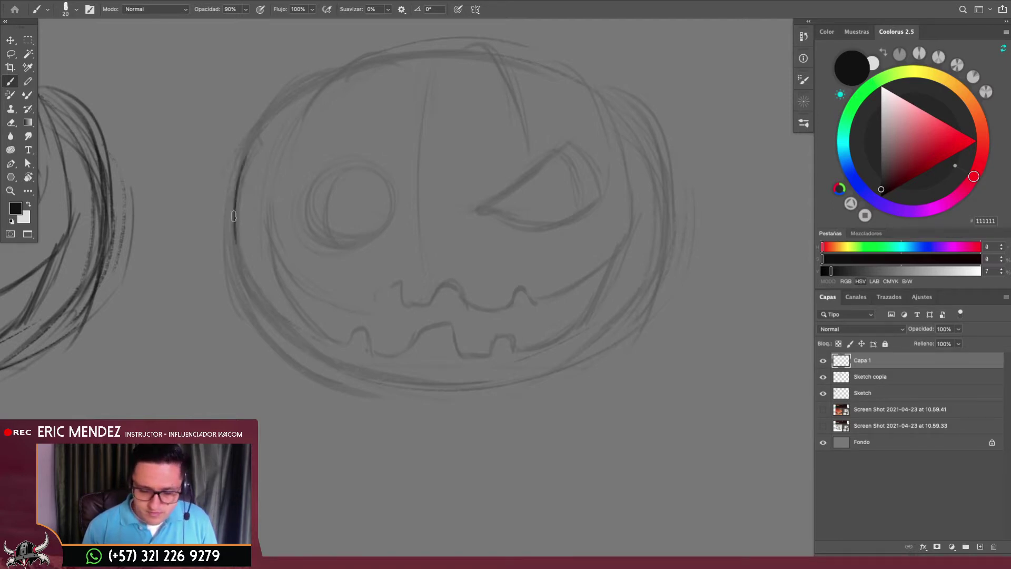
mouse_move(234, 208)
mouse_down()
mouse_move(279, 102)
mouse_move(313, 86)
mouse_up()
mouse_move(270, 113)
mouse_down()
mouse_move(320, 80)
mouse_move(261, 324)
mouse_up()
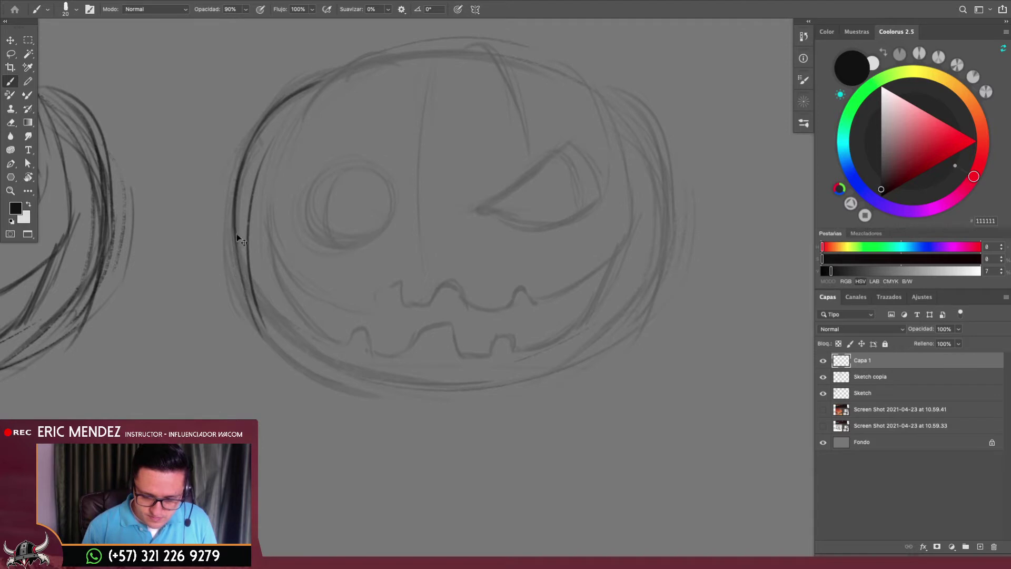
mouse_move(232, 206)
mouse_down()
mouse_move(263, 329)
mouse_move(238, 274)
mouse_up()
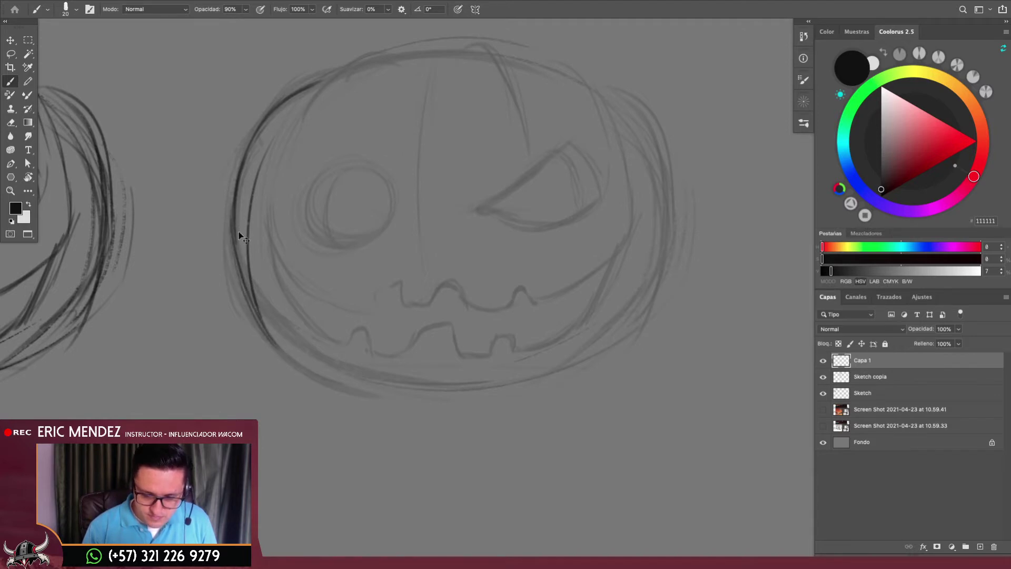
drag(236, 221, 282, 350)
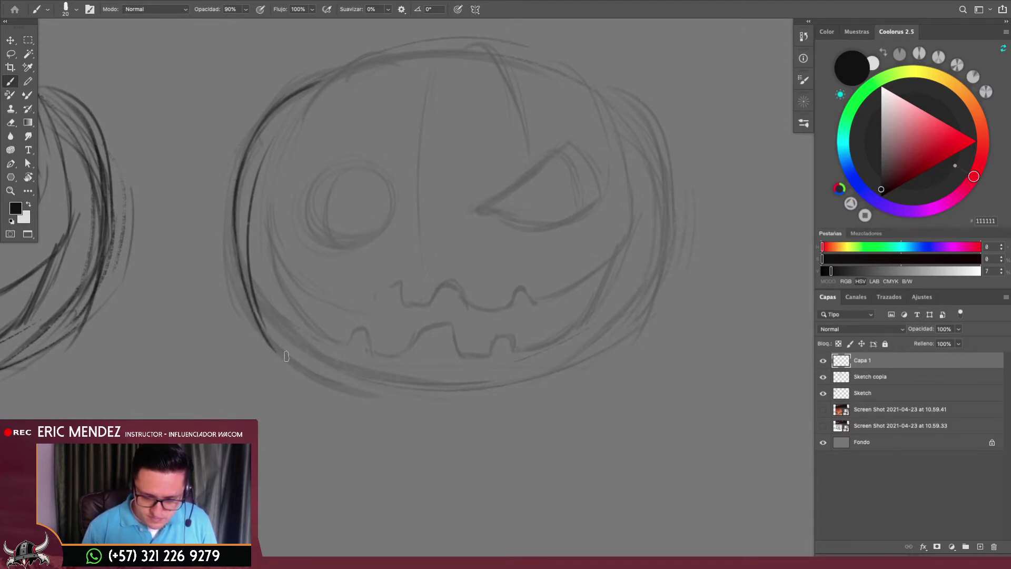
drag(440, 232, 410, 264)
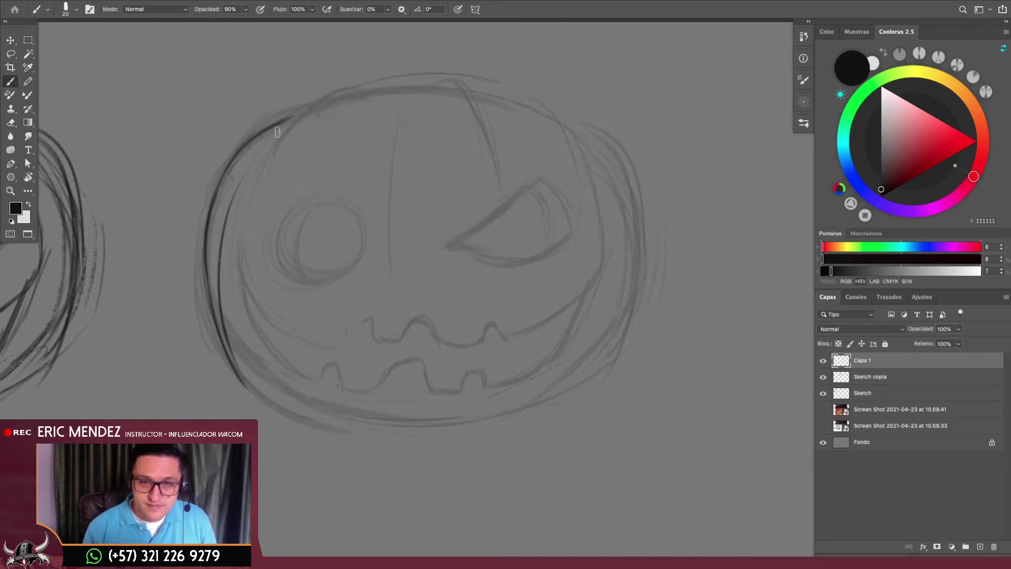
key(bracketleft)
drag(261, 158, 305, 114)
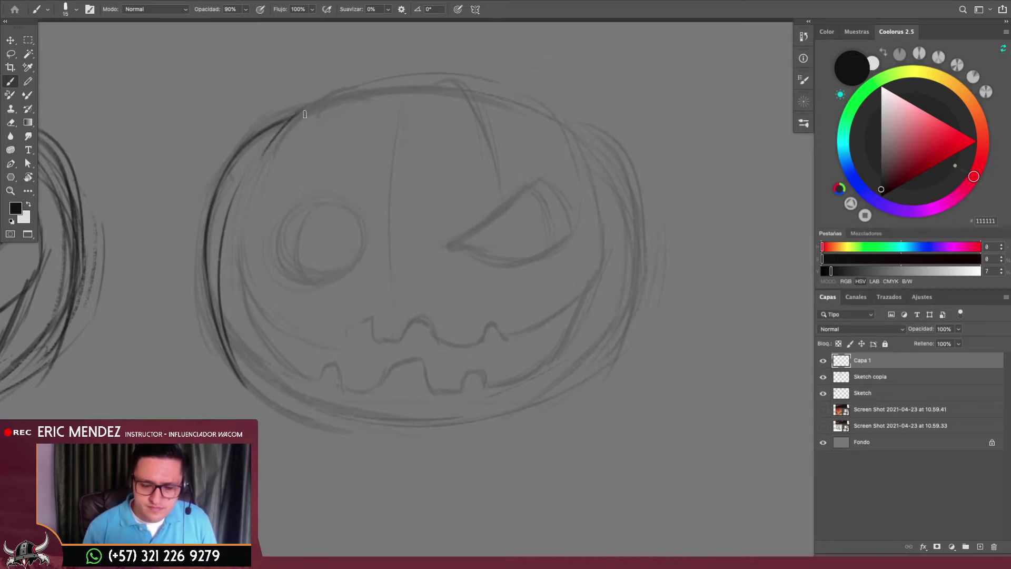
key(ctrl+z)
drag(257, 162, 319, 104)
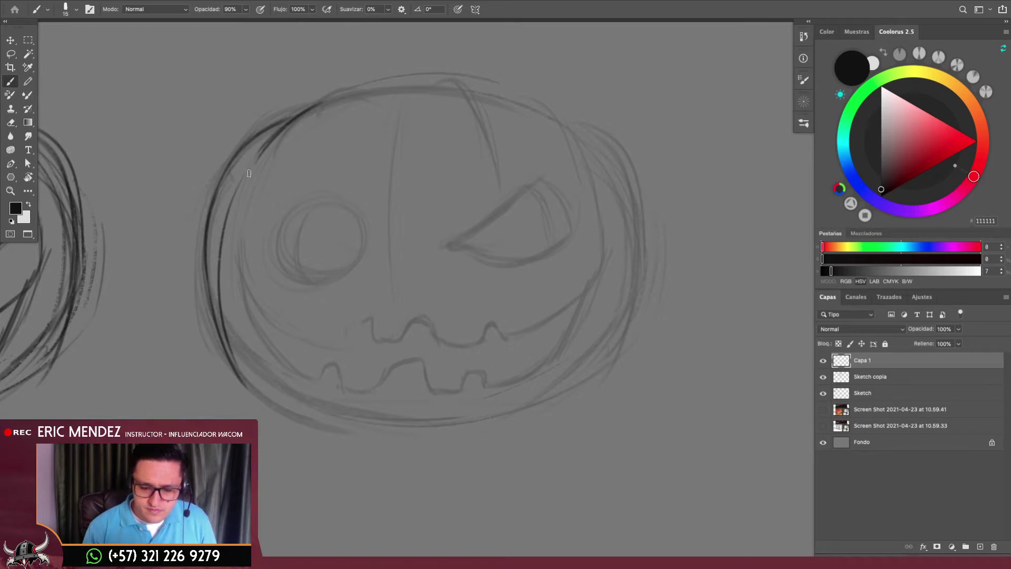
Draw the round left eye circle and add inner strokes along its left side
scroll(409, 158, down, 5)
scroll(398, 230, up, 3)
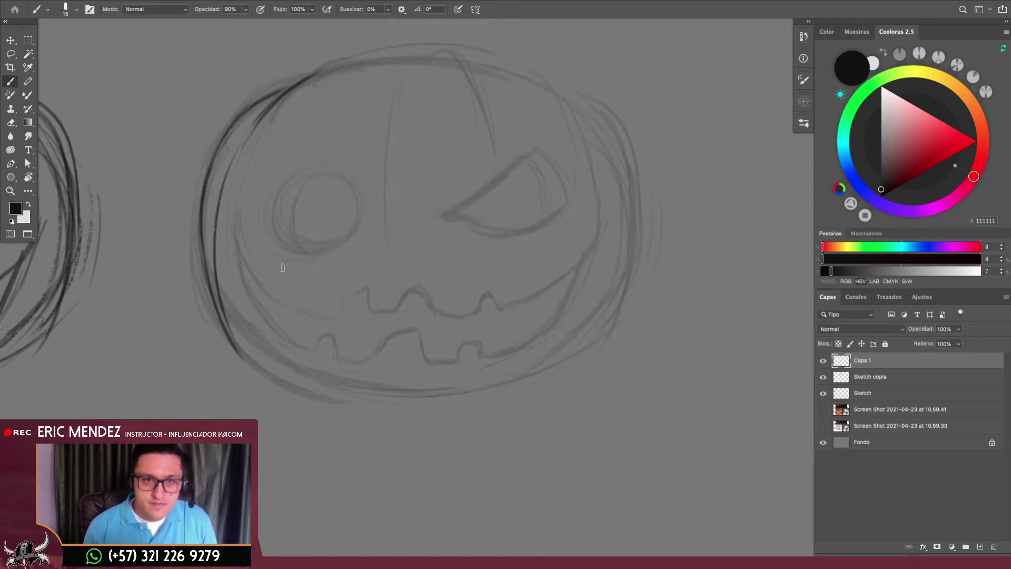
drag(285, 226, 298, 208)
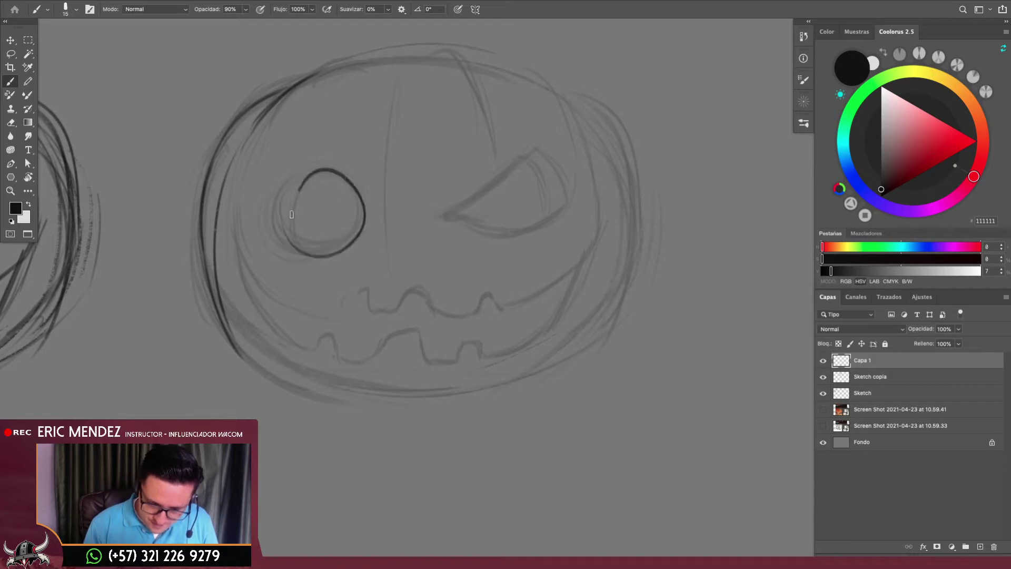
key(ctrl+z)
key(bracketright)
drag(322, 173, 320, 195)
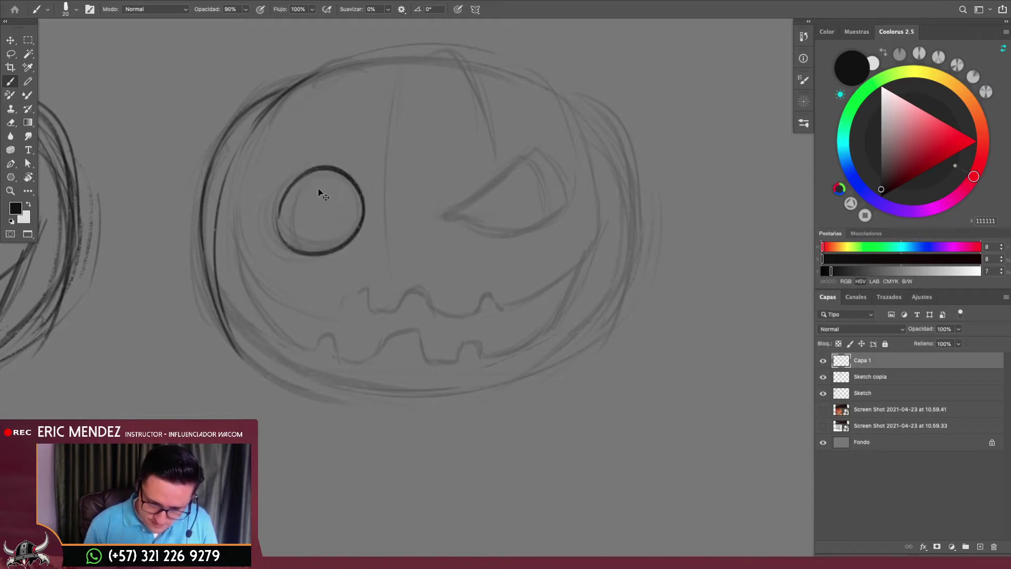
key(ctrl+z)
drag(286, 238, 293, 191)
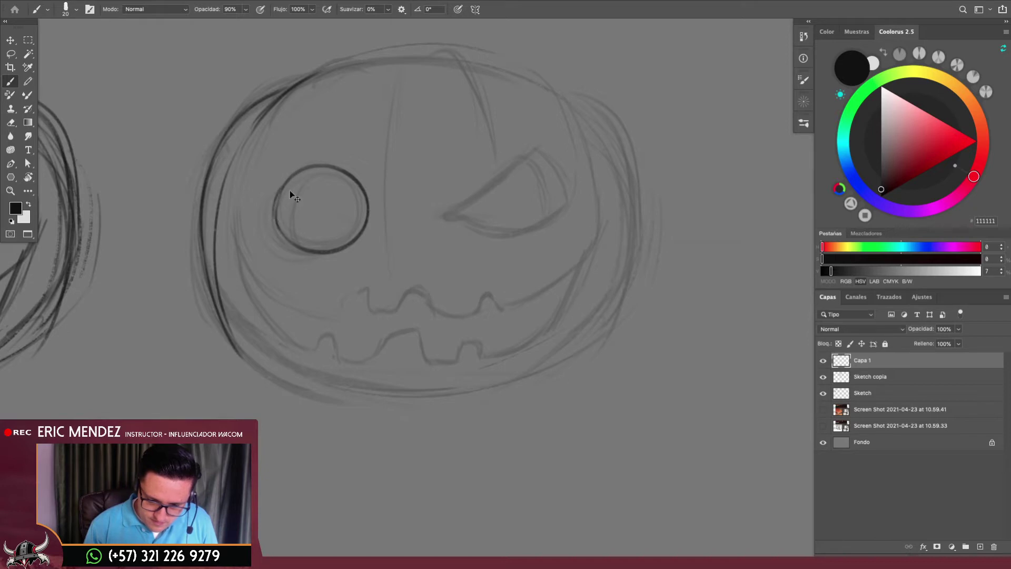
key(bracketleft)
mouse_move(282, 192)
mouse_down()
mouse_move(286, 240)
mouse_move(274, 192)
mouse_move(279, 233)
mouse_up()
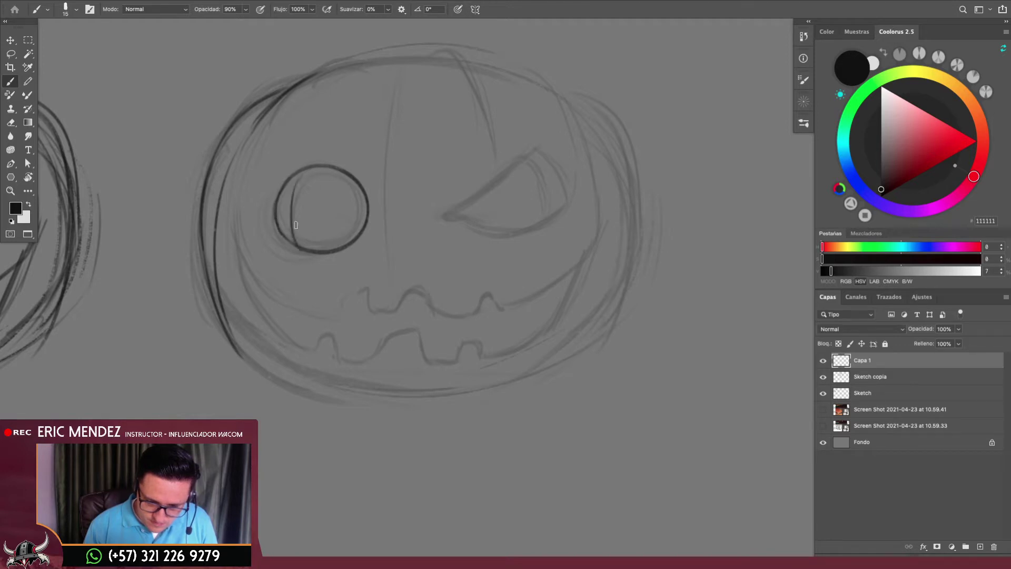
drag(295, 241, 303, 180)
mouse_move(299, 247)
mouse_down()
mouse_move(311, 171)
mouse_move(325, 163)
mouse_up()
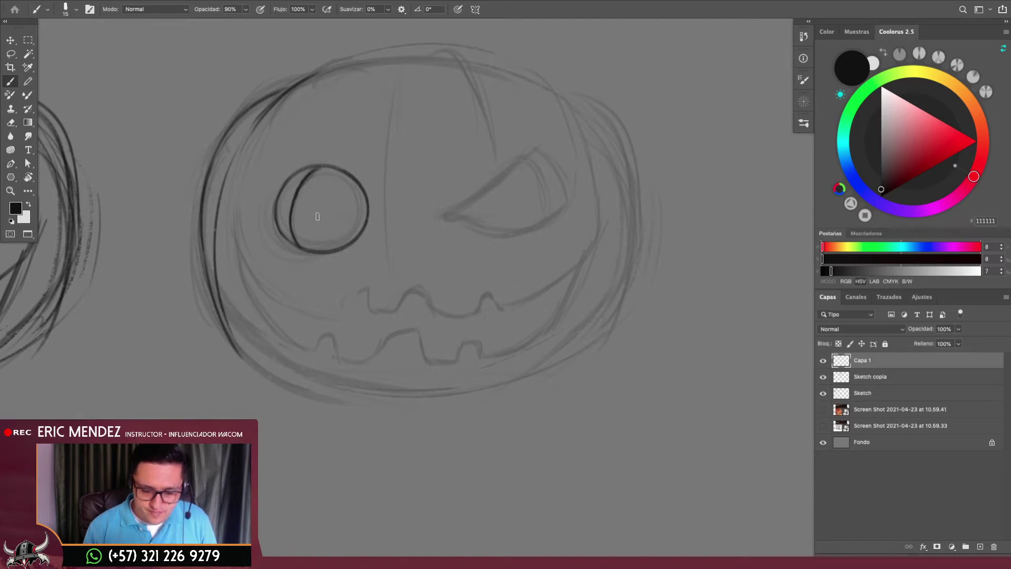
Lasso the crescent inside the left eye and widen it slightly with Free Transform
key(l)
mouse_move(318, 172)
mouse_down()
mouse_move(307, 247)
mouse_move(324, 169)
mouse_up()
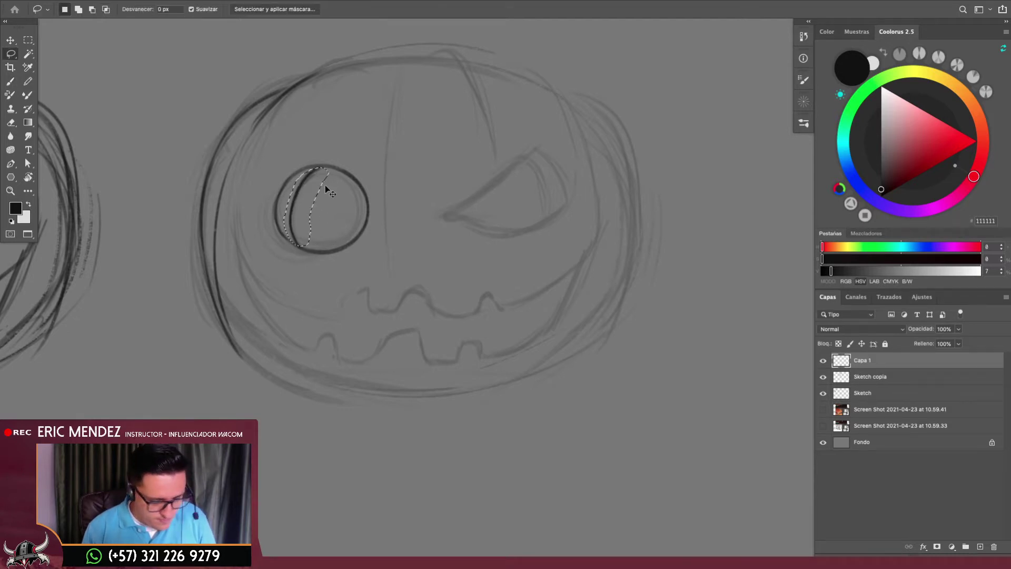
key(ctrl+t)
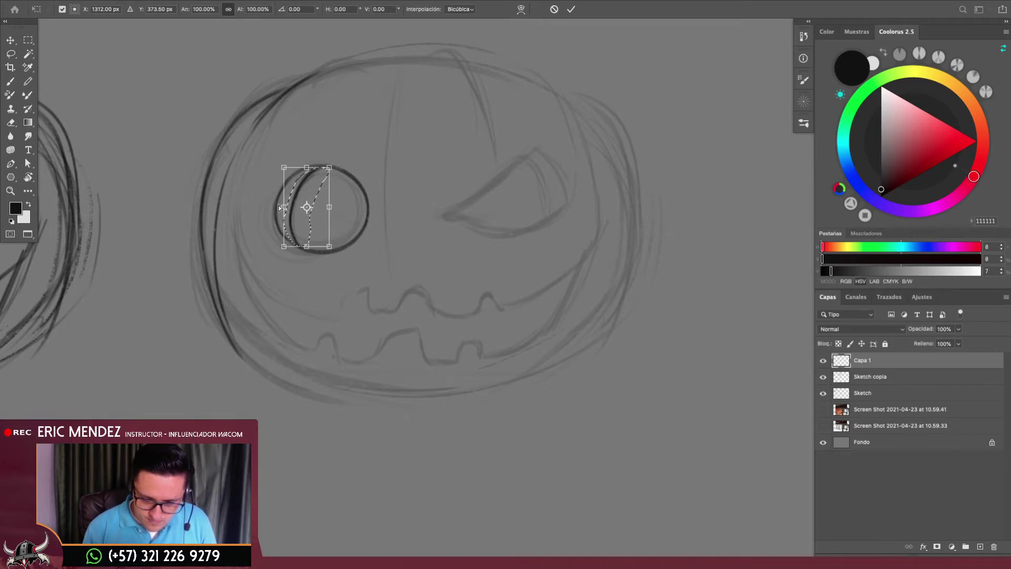
drag(279, 207, 275, 203)
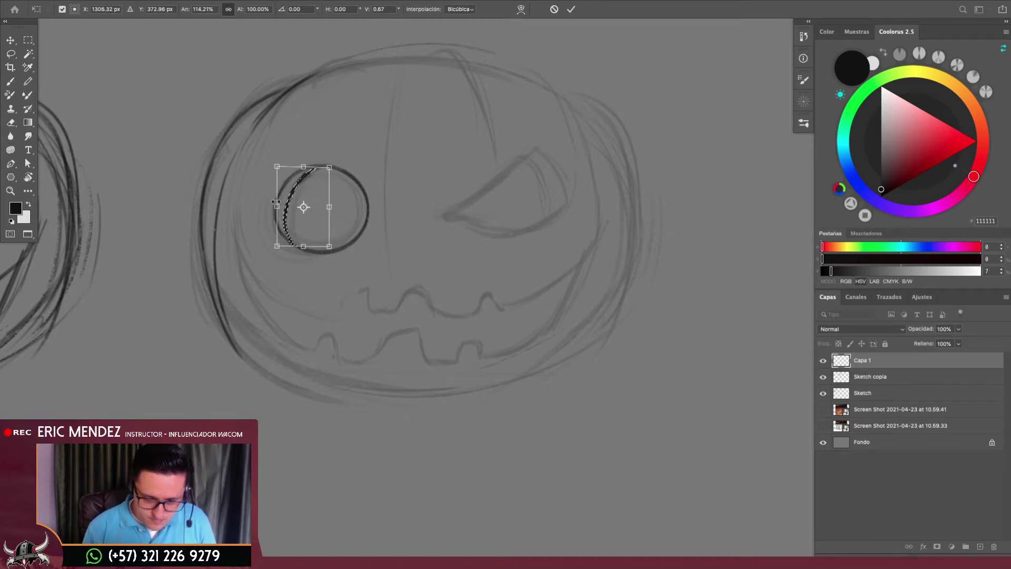
key(Return)
scroll(587, 275, down, 3)
scroll(590, 295, up, 3)
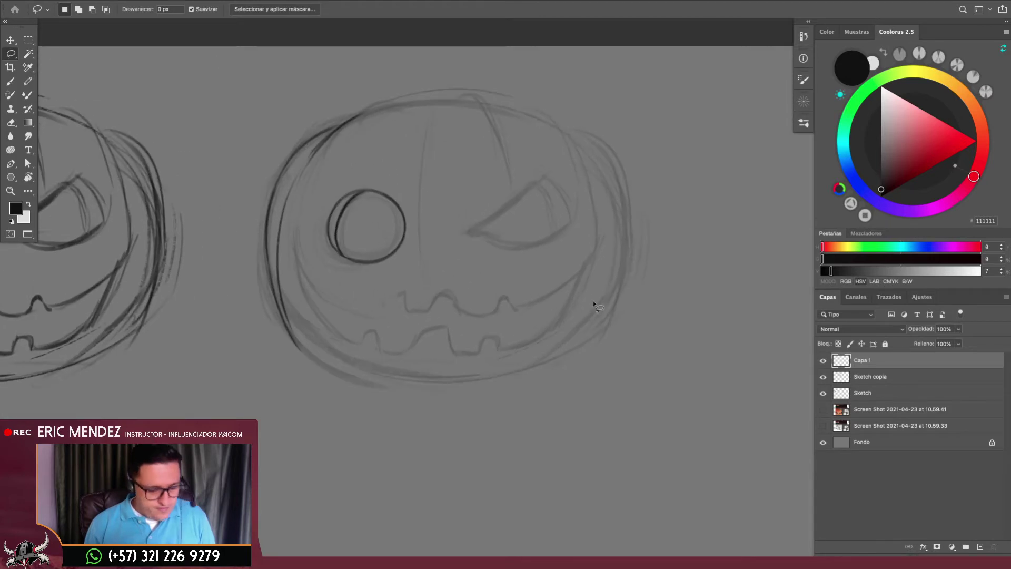
Repaint the dark arc along the eye's inner left edge, erasing the first attempt
key(b)
drag(350, 204, 395, 256)
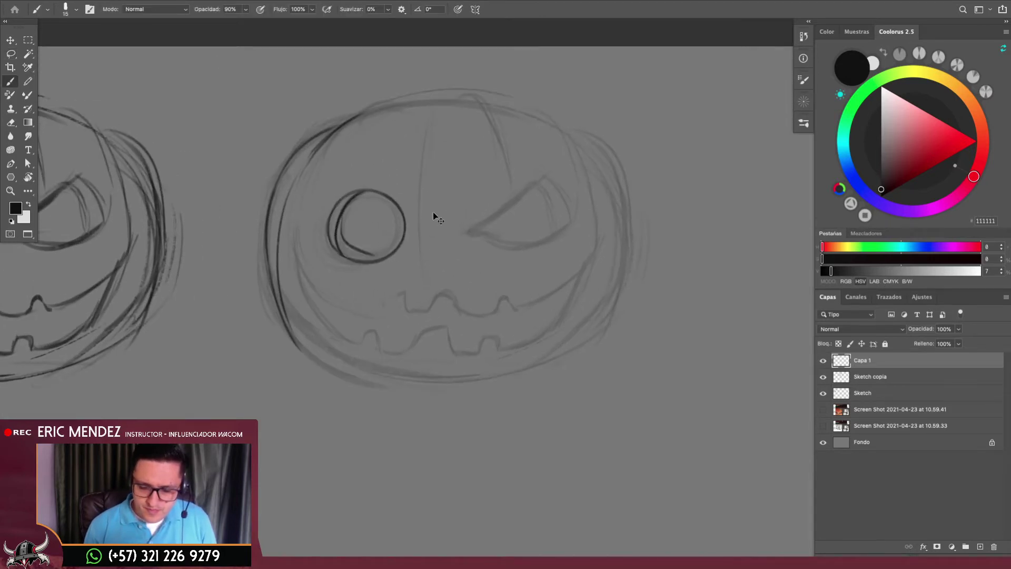
key(e)
mouse_move(341, 221)
mouse_down()
mouse_move(347, 248)
mouse_move(357, 241)
mouse_up()
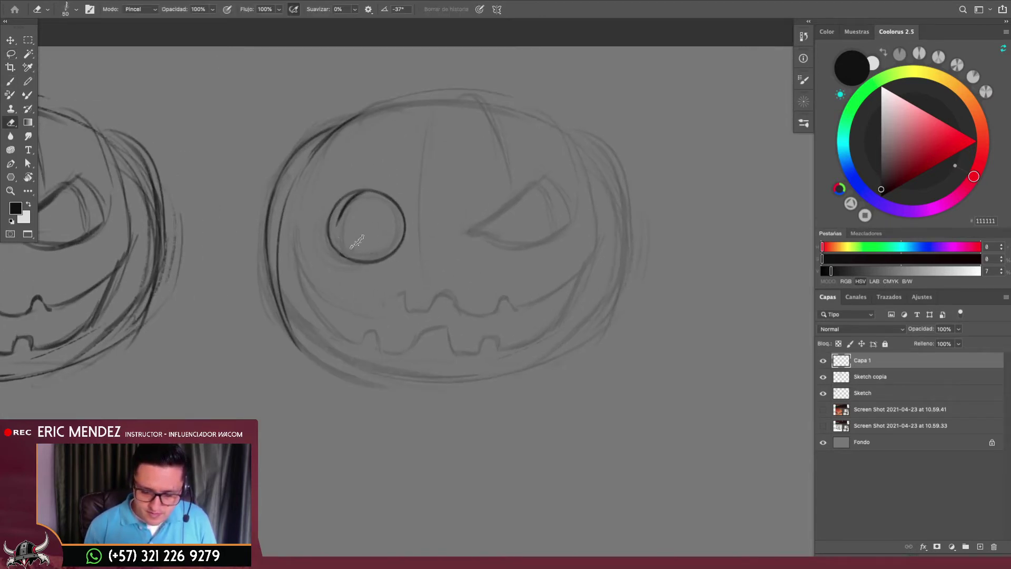
key(b)
drag(354, 196, 363, 261)
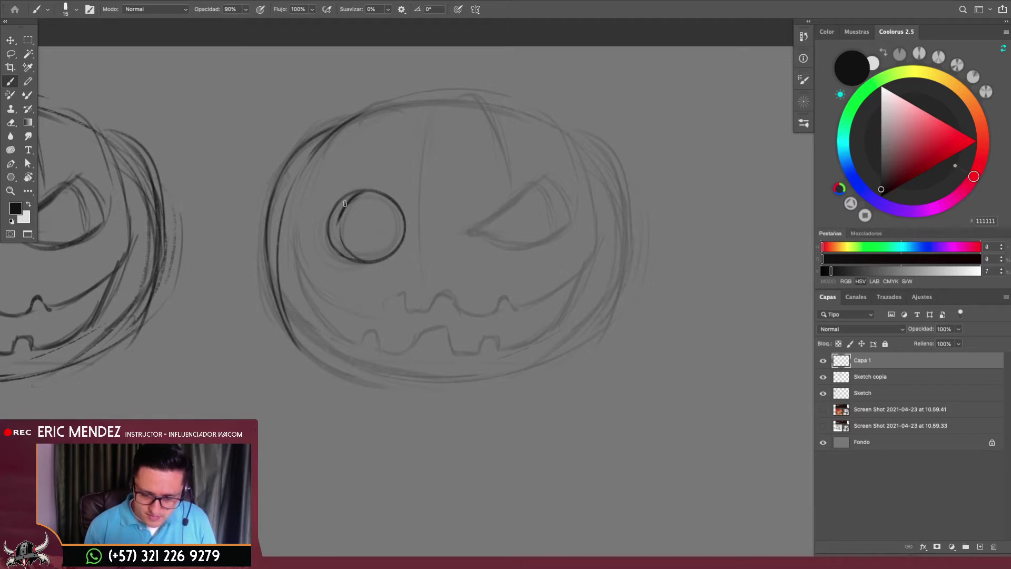
Darken the eye's inner edge and ink the grin curve ending in a squared tooth
drag(345, 203, 385, 257)
scroll(479, 296, down, 2)
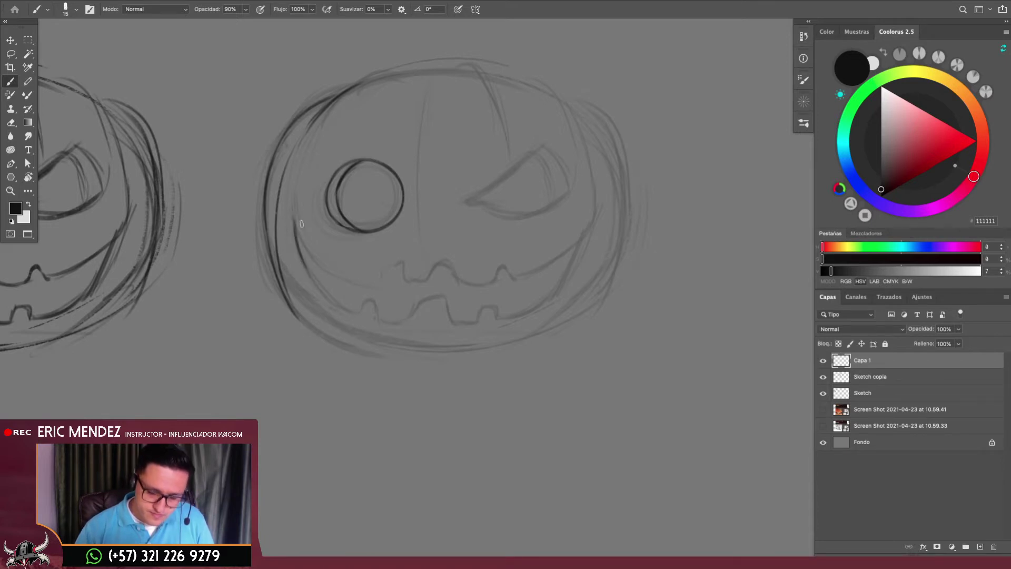
drag(292, 216, 377, 288)
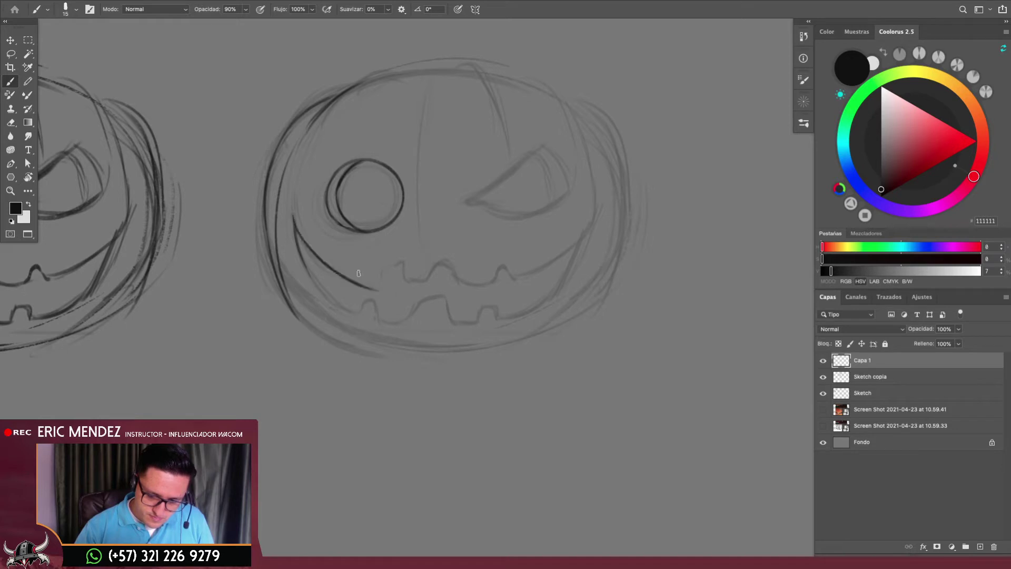
scroll(531, 280, left, 3)
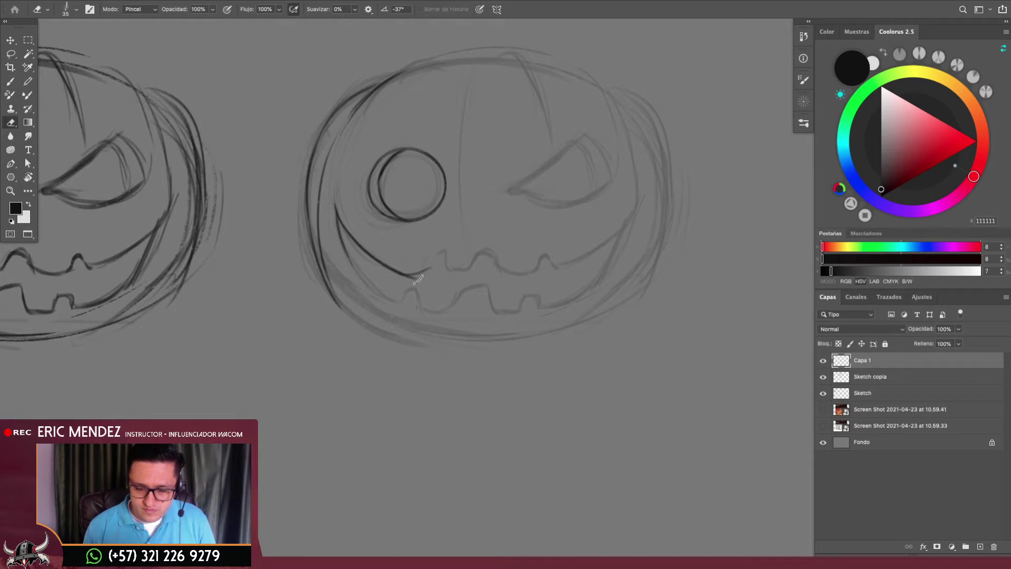
drag(431, 265, 417, 272)
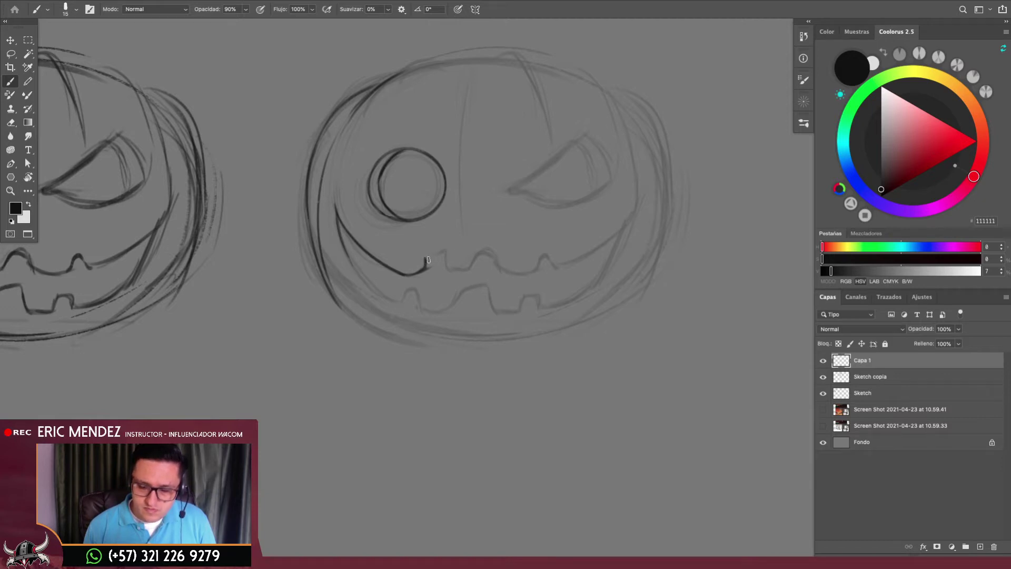
drag(425, 267, 445, 251)
Ink the lower-left curve of the mouth and pan to show both pumpkins
scroll(437, 255, down, 3)
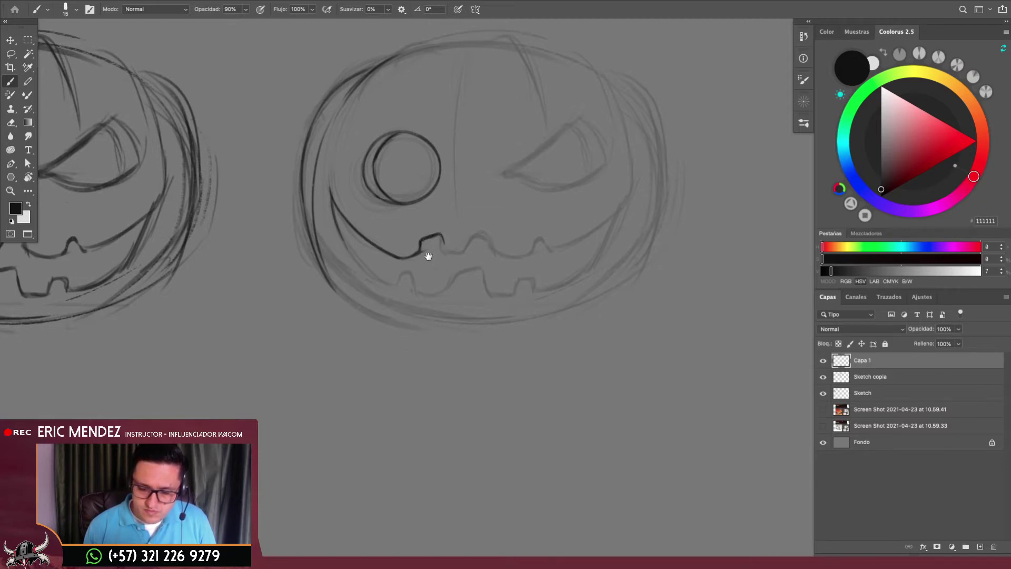
drag(323, 188, 388, 259)
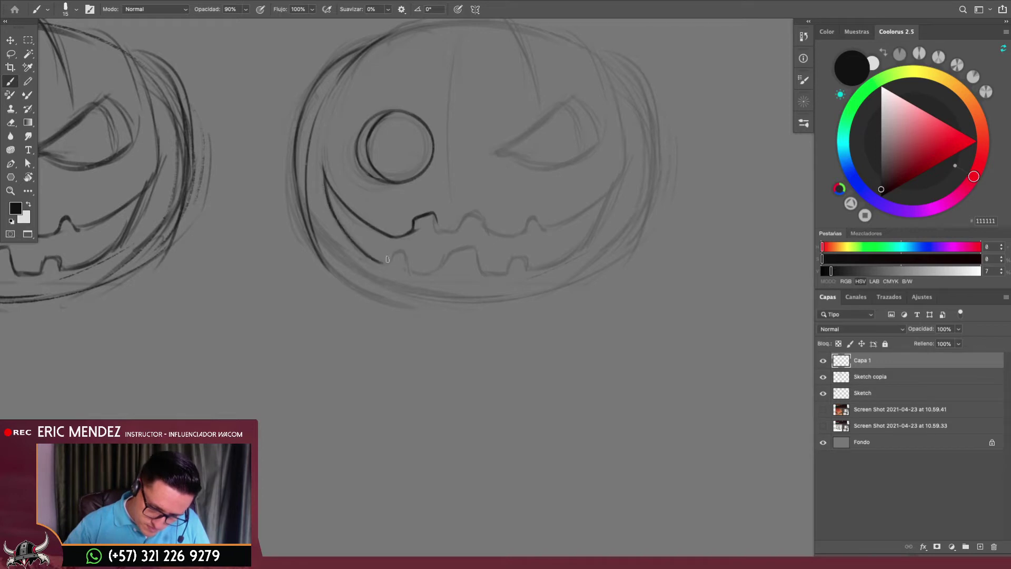
scroll(627, 361, down, 3)
scroll(643, 355, up, 1)
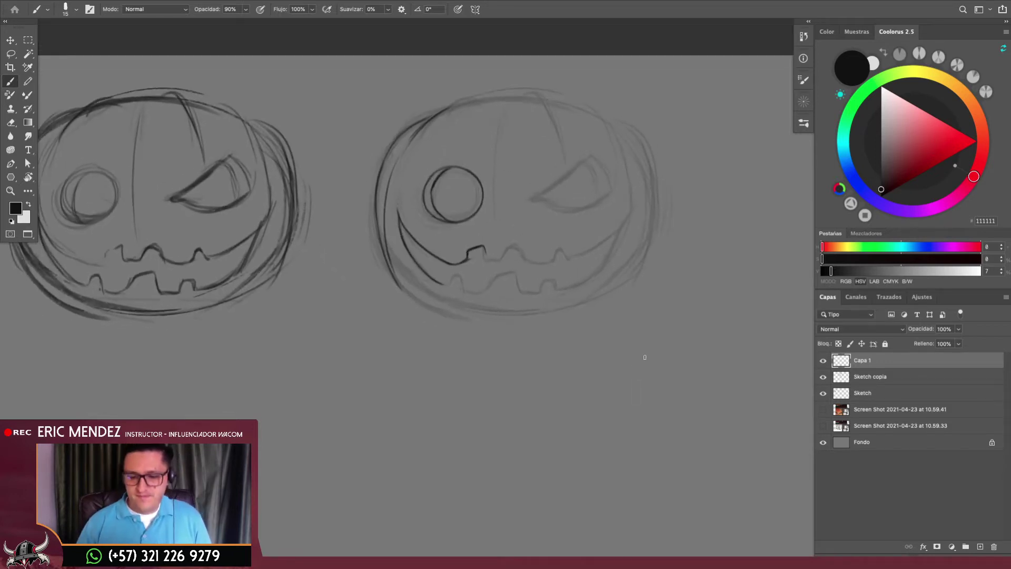
drag(643, 355, 654, 383)
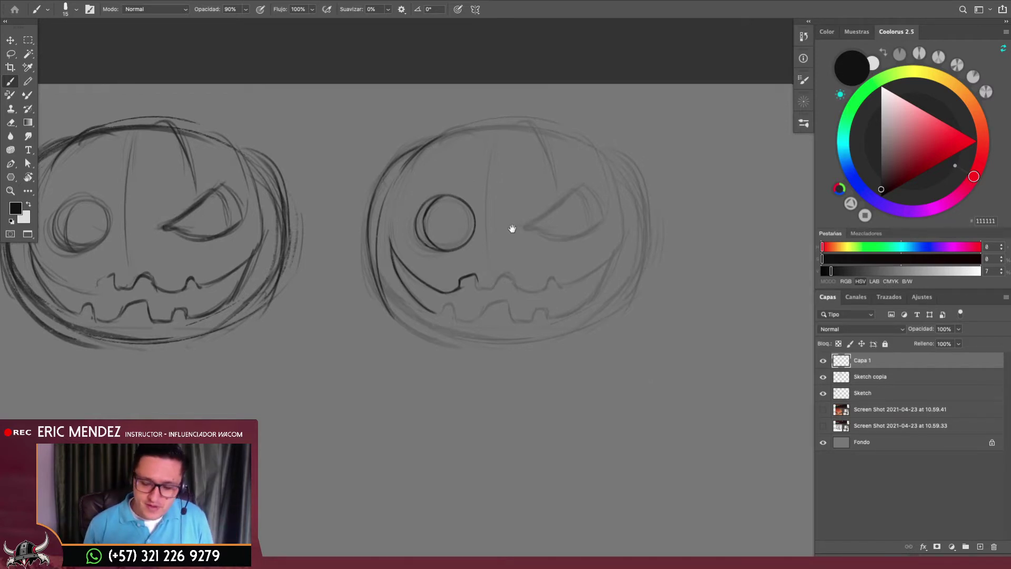
scroll(512, 225, down, 2)
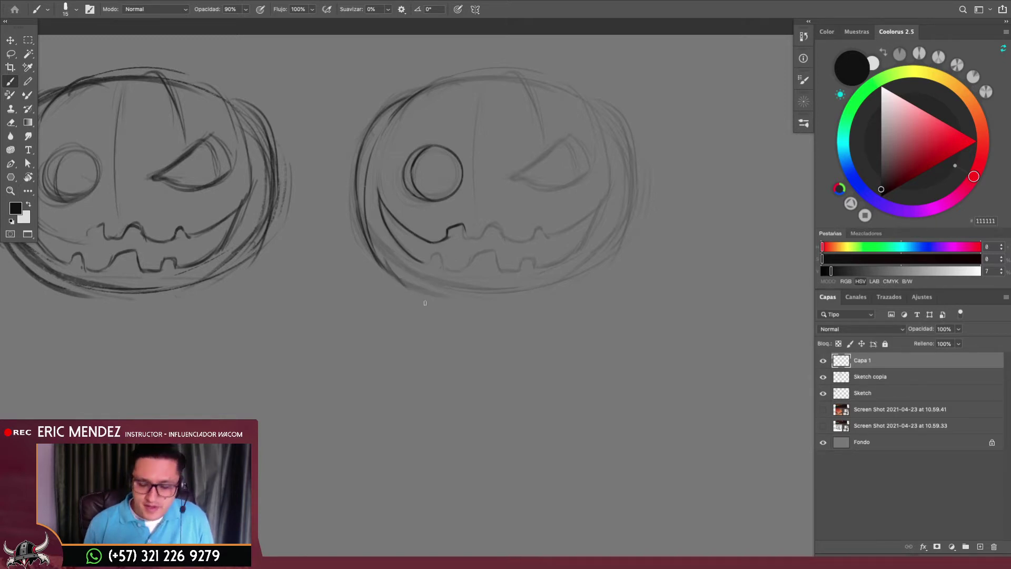
Ink the pumpkin's lower-left outline, bottom edge, and a rib line above the left eye
drag(395, 279, 457, 303)
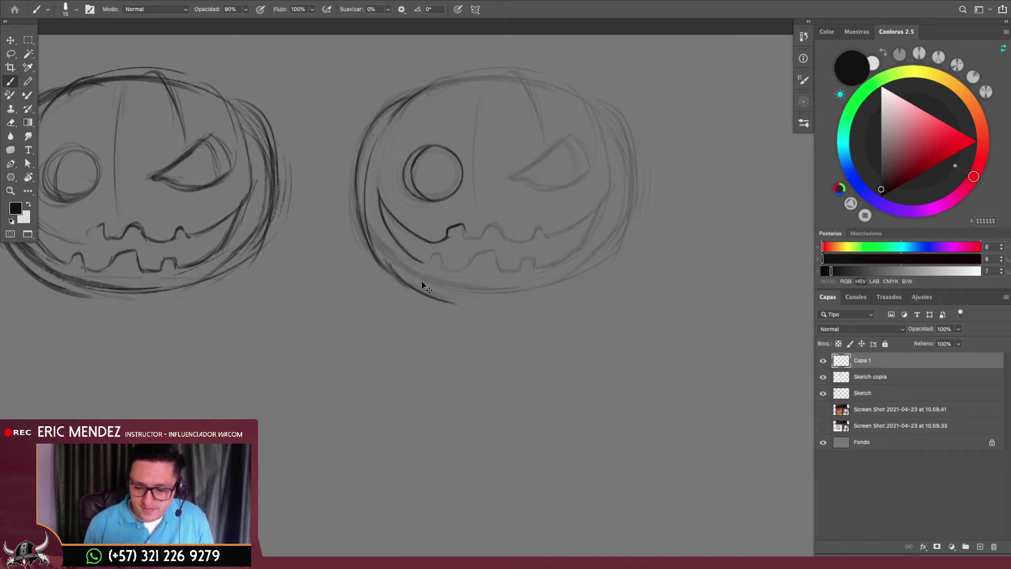
drag(389, 266, 468, 298)
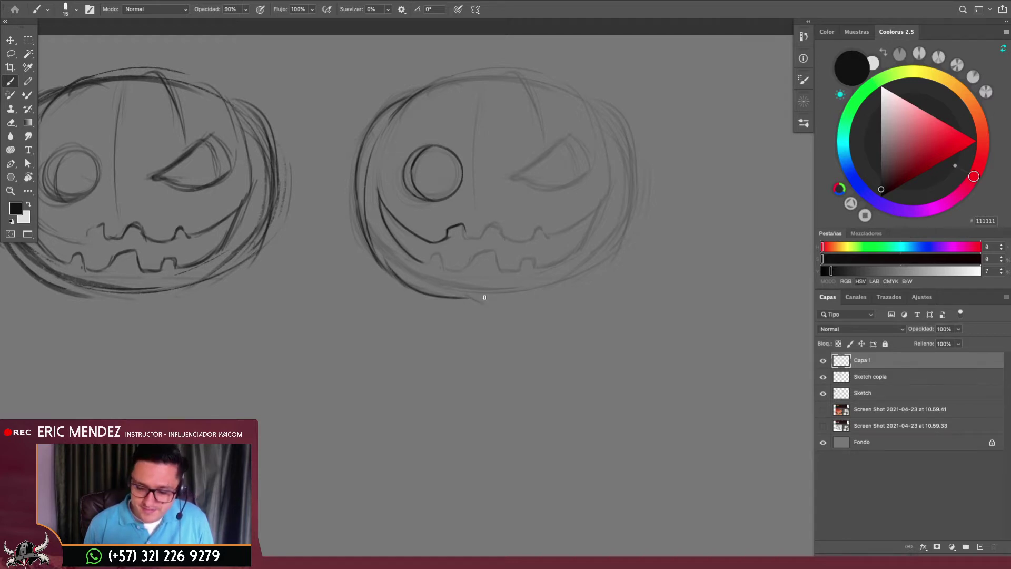
drag(464, 298, 532, 298)
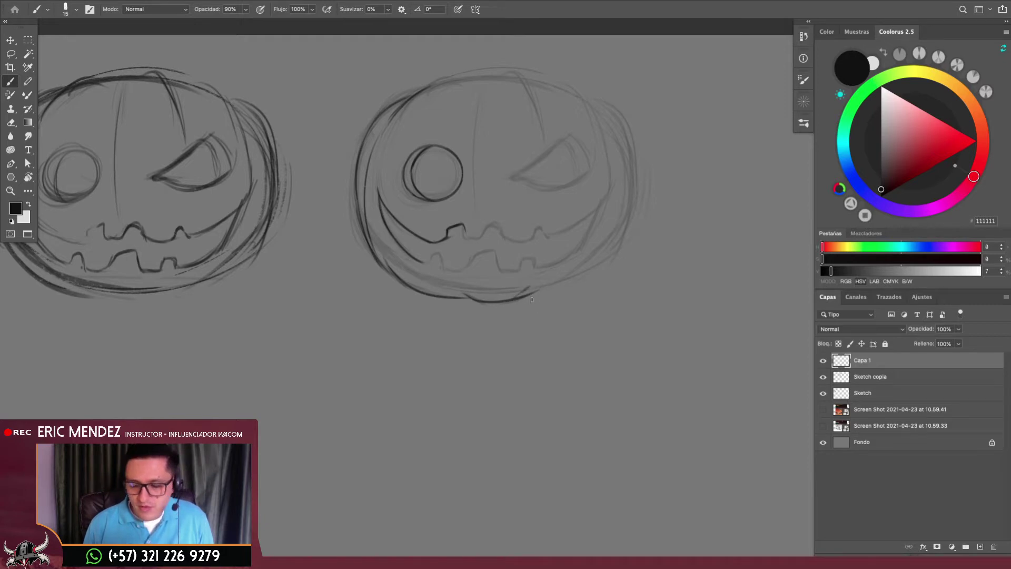
drag(542, 309, 507, 329)
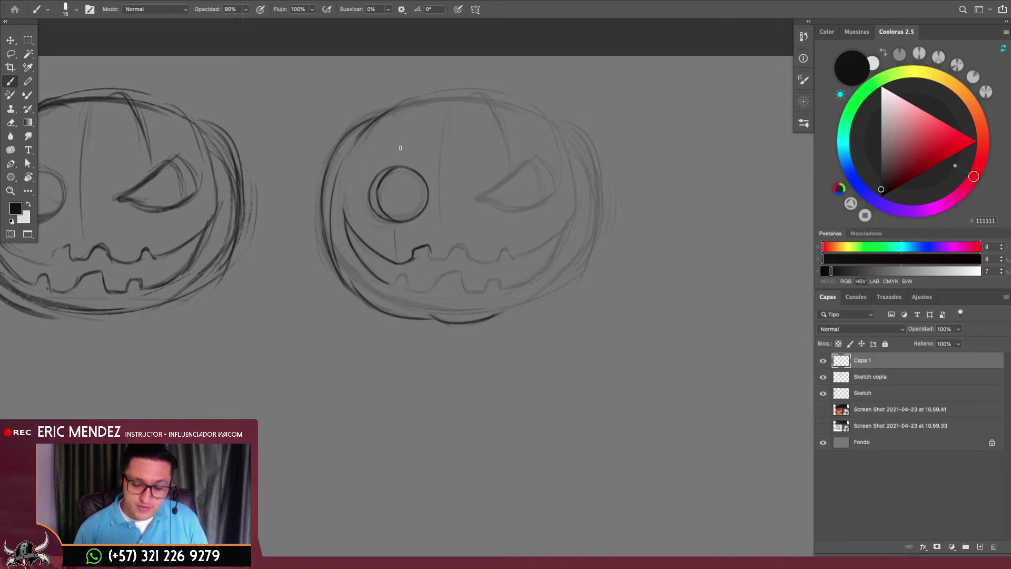
drag(399, 148, 420, 98)
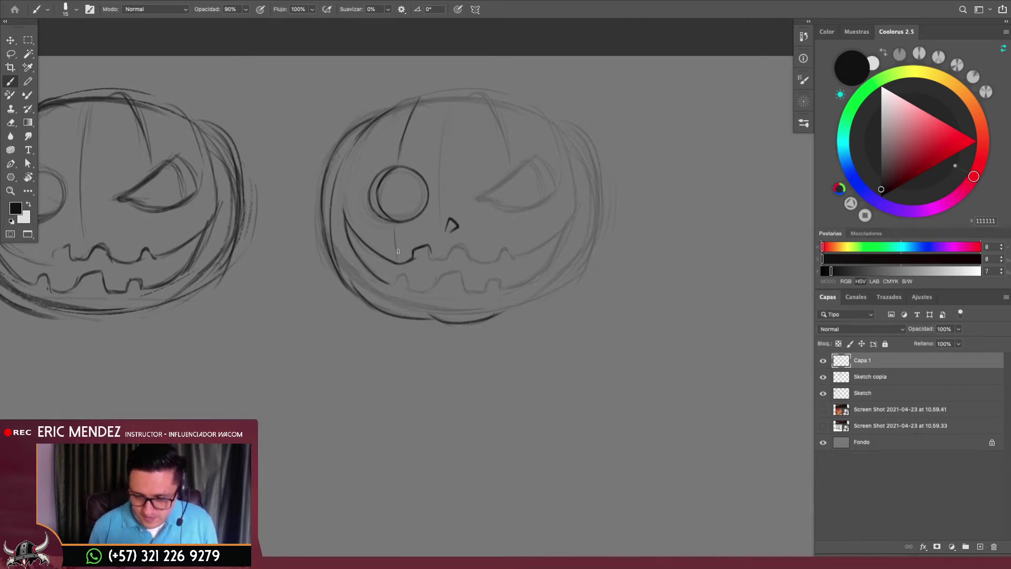
Extend the mouth line rightward with tooth shapes, curving its right end upward
mouse_move(497, 250)
mouse_down()
mouse_move(512, 260)
mouse_move(452, 314)
mouse_up()
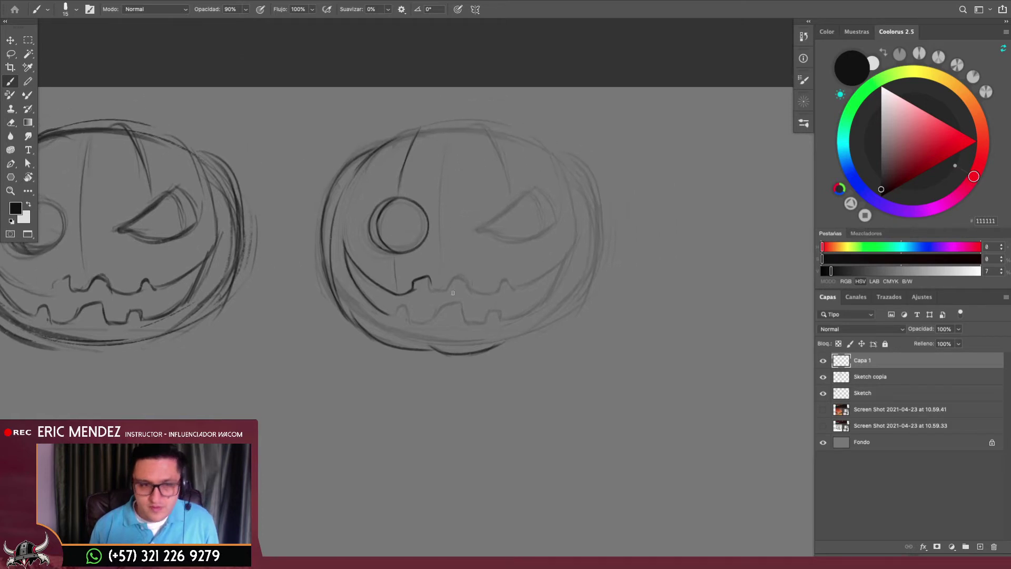
alt+click(498, 317)
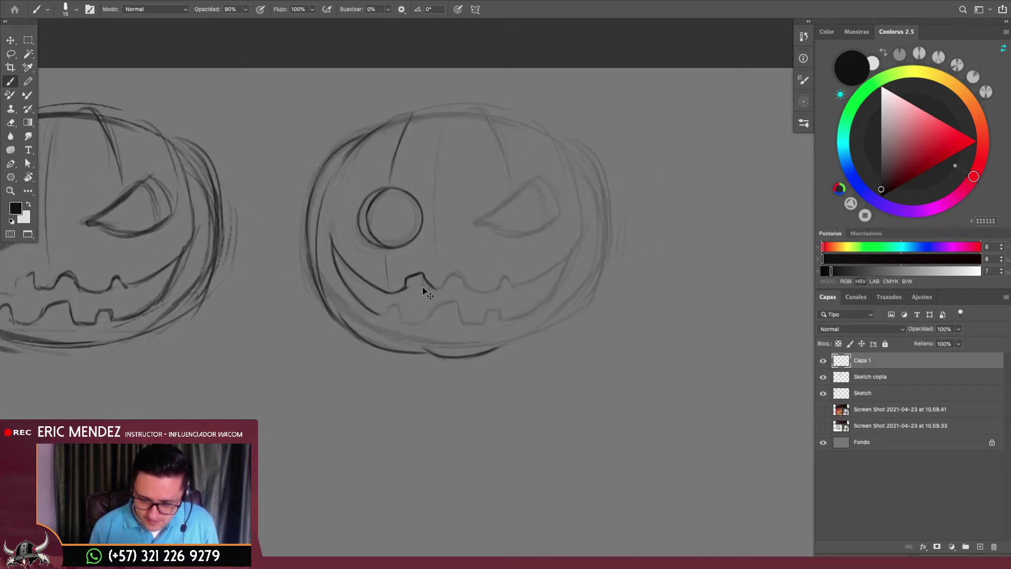
key(ctrl+z)
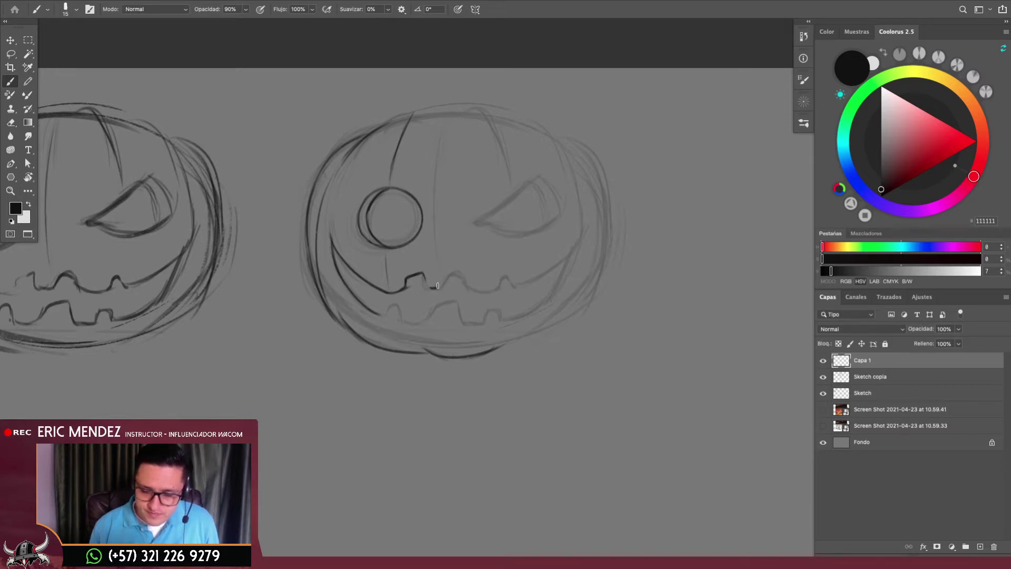
drag(437, 286, 509, 287)
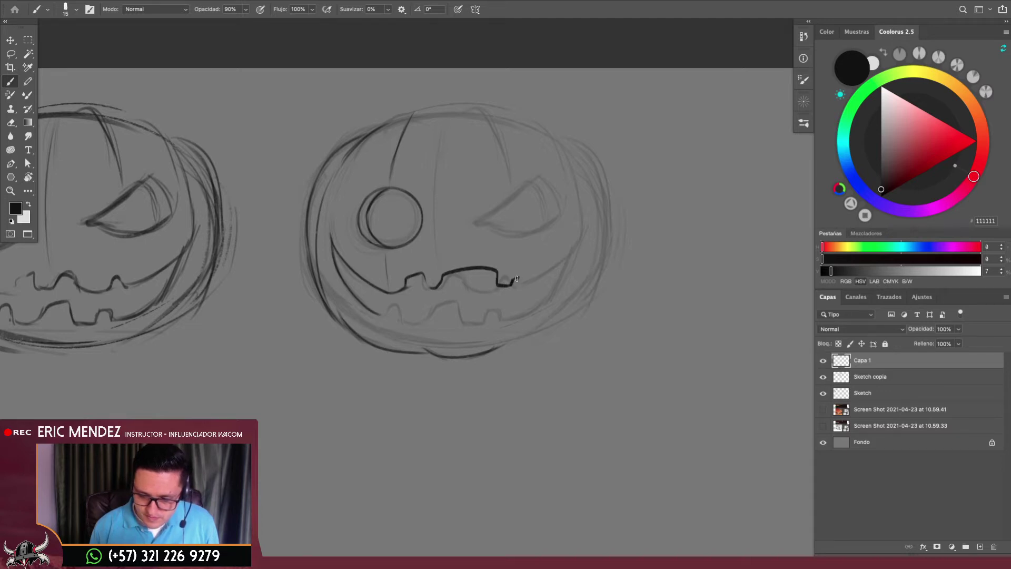
drag(542, 275, 580, 253)
key(ctrl+z)
mouse_move(516, 281)
mouse_down()
mouse_move(584, 227)
mouse_move(527, 312)
mouse_up()
Ink the slanted right eye: inner corner, upper edge, inner curve and lower-right edge
scroll(492, 350, down, 5)
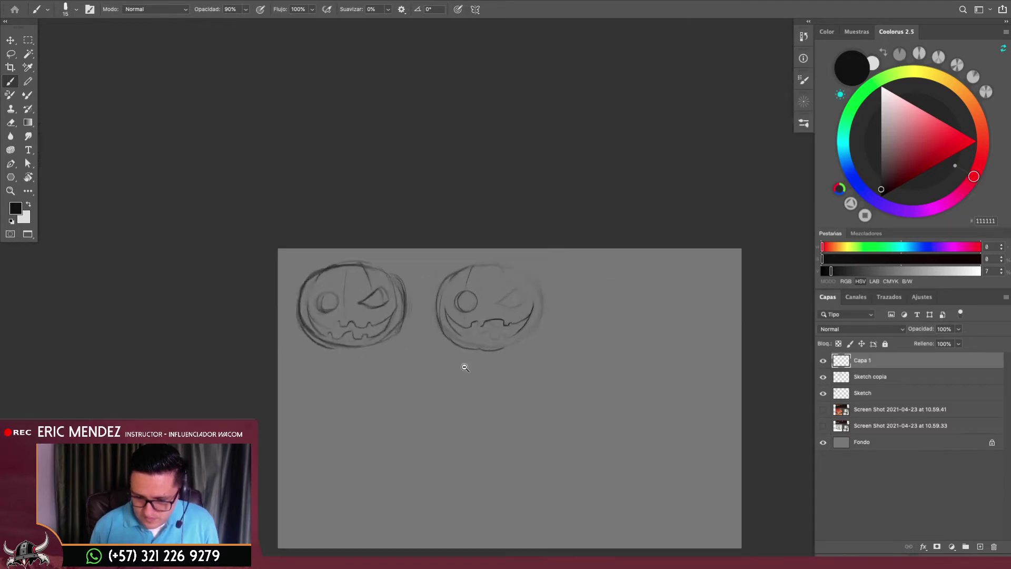
scroll(463, 361, up, 5)
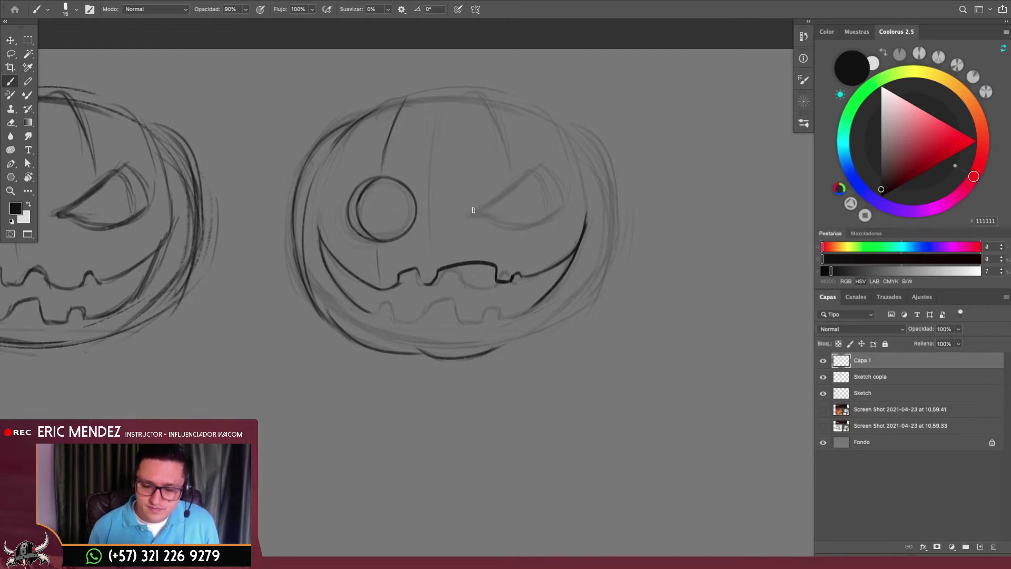
drag(468, 209, 550, 167)
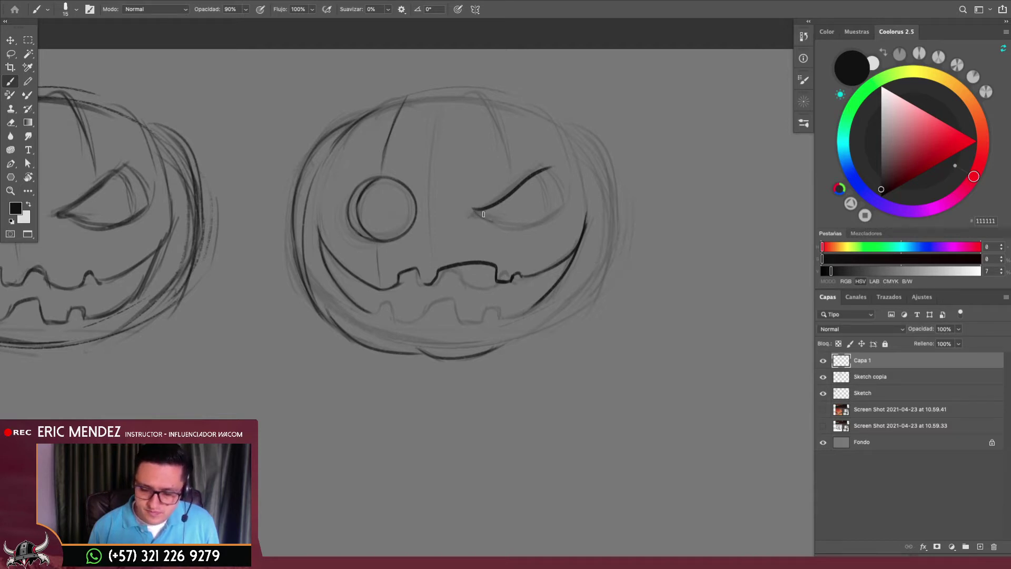
drag(477, 211, 506, 224)
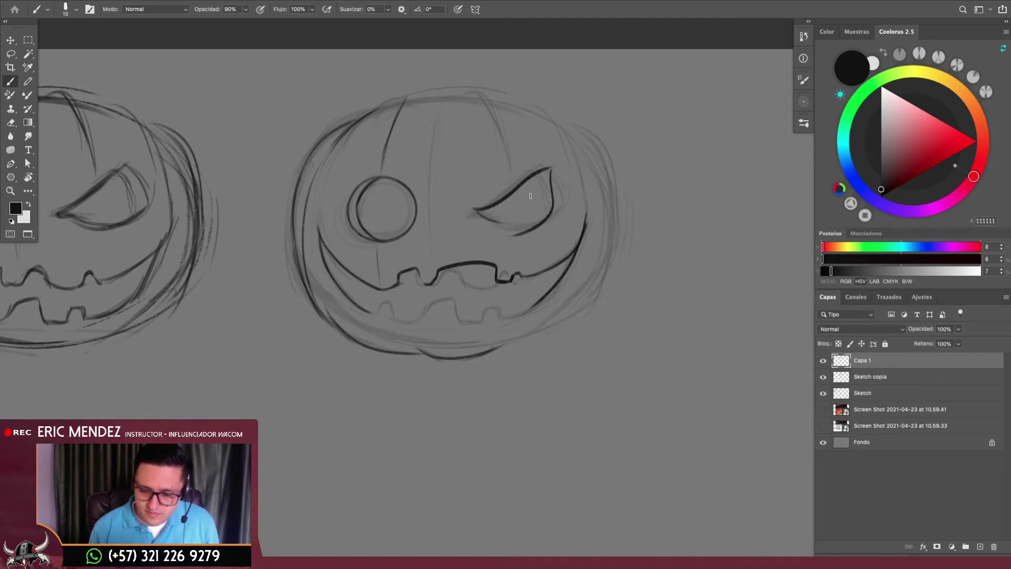
drag(553, 169, 498, 227)
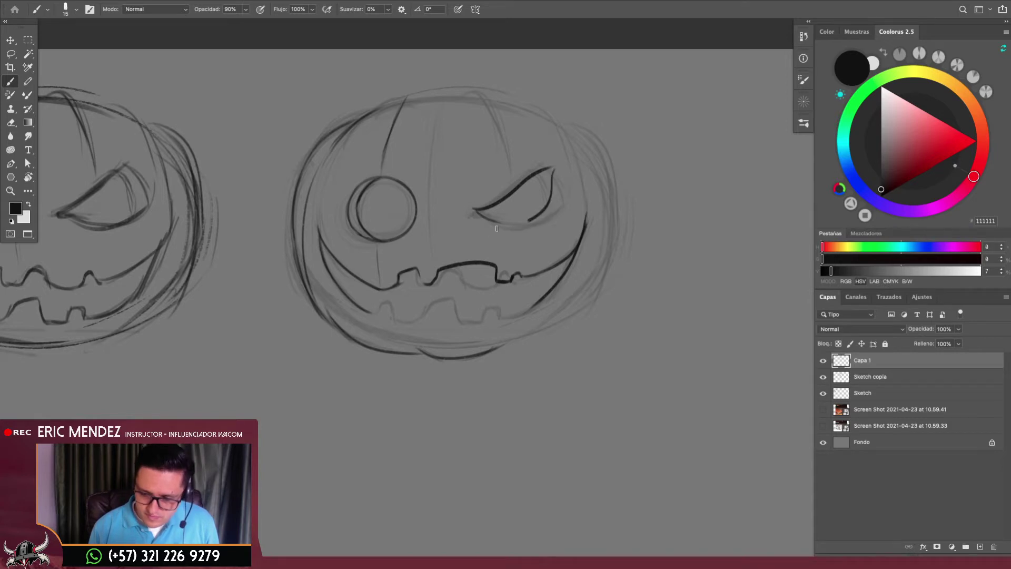
key(e)
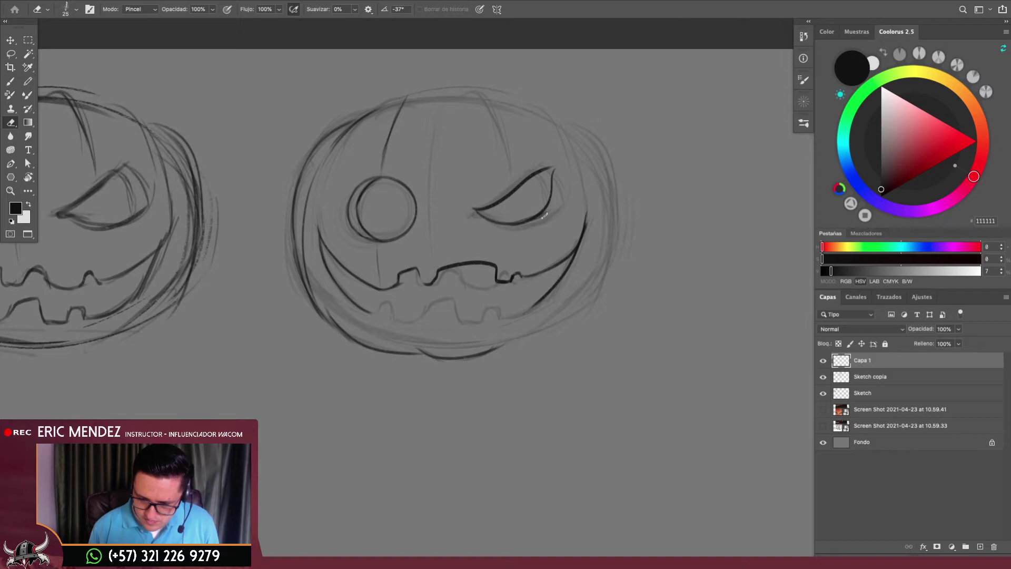
scroll(535, 224, up, 1)
key(b)
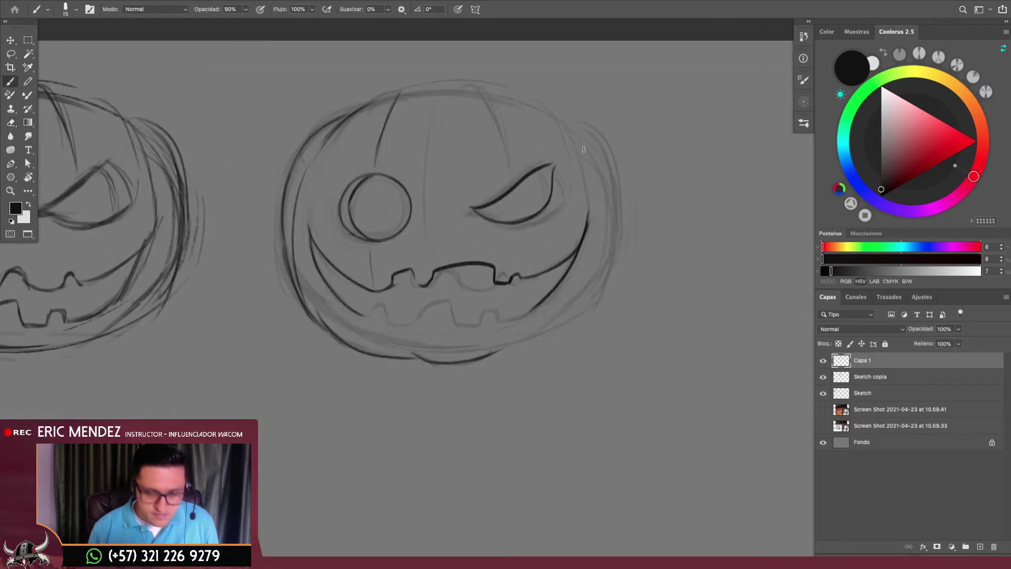
scroll(571, 210, up, 1)
scroll(571, 211, up, 2)
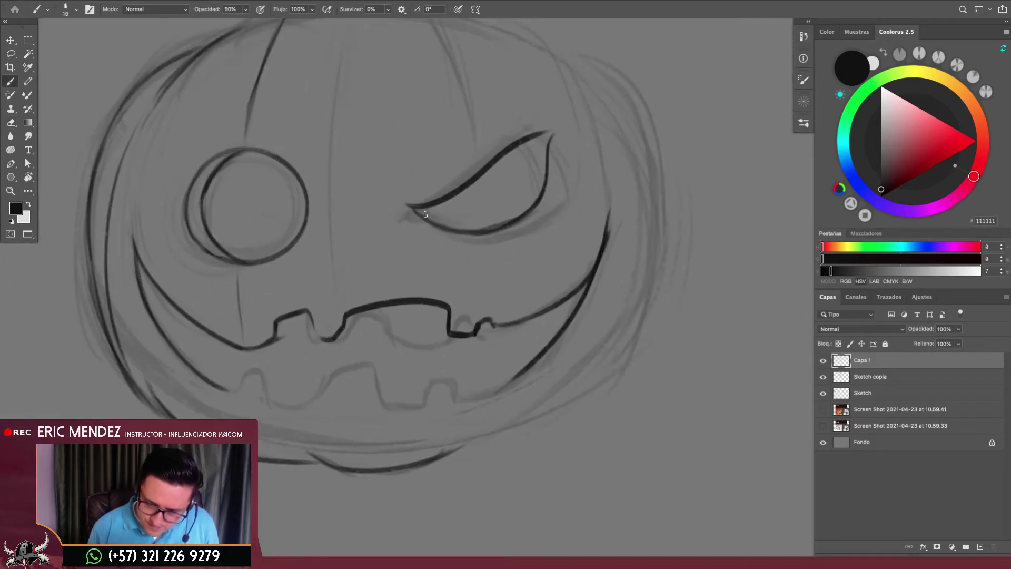
mouse_move(426, 214)
mouse_down()
mouse_move(514, 208)
mouse_move(537, 156)
mouse_up()
mouse_move(525, 192)
mouse_down()
mouse_move(537, 144)
mouse_move(558, 129)
mouse_up()
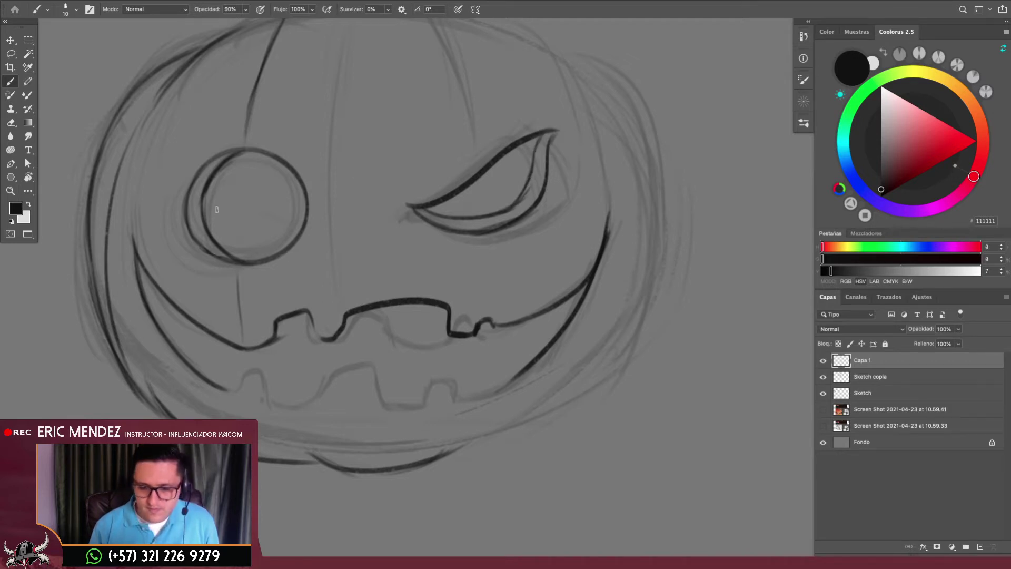
Ink the jagged lower lip and the lower row of squared teeth
scroll(562, 325, down, 5)
scroll(558, 327, up, 3)
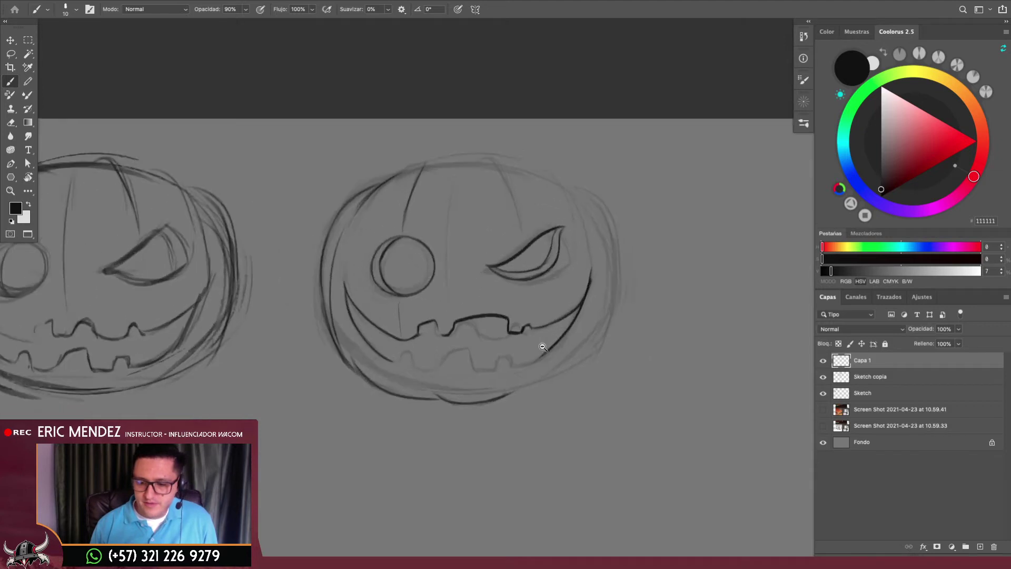
scroll(553, 332, up, 2)
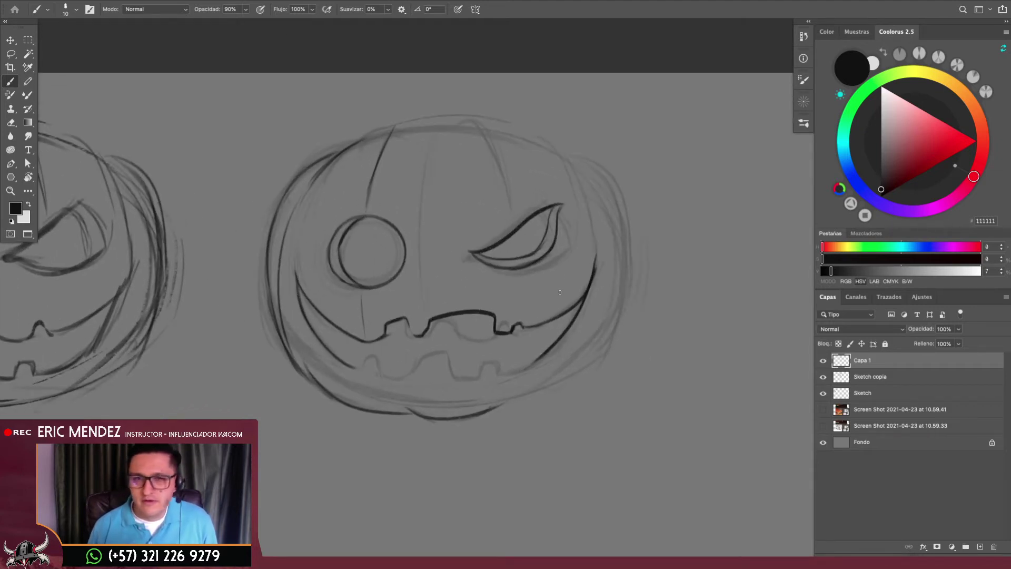
drag(547, 350, 554, 311)
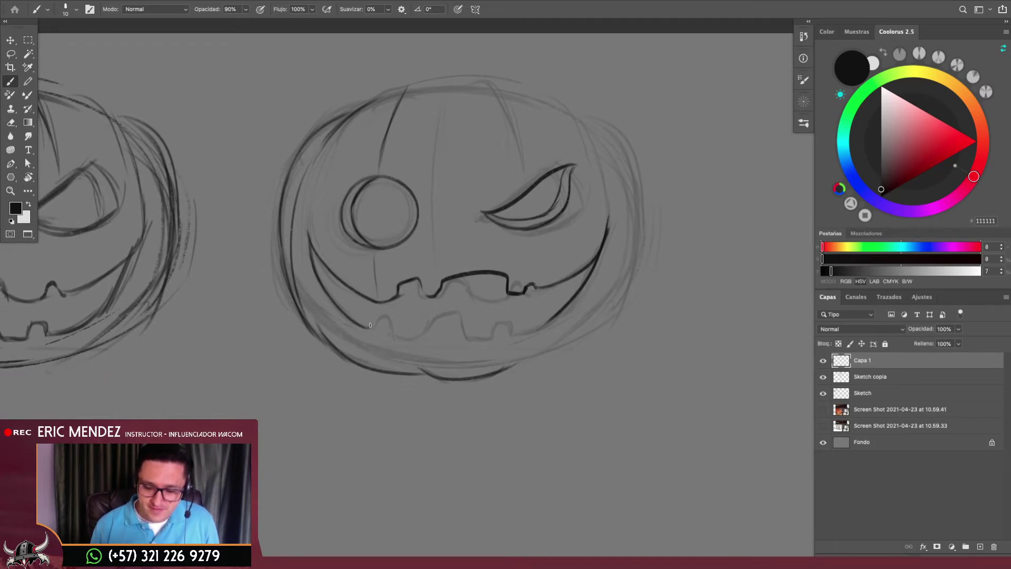
drag(393, 331, 455, 333)
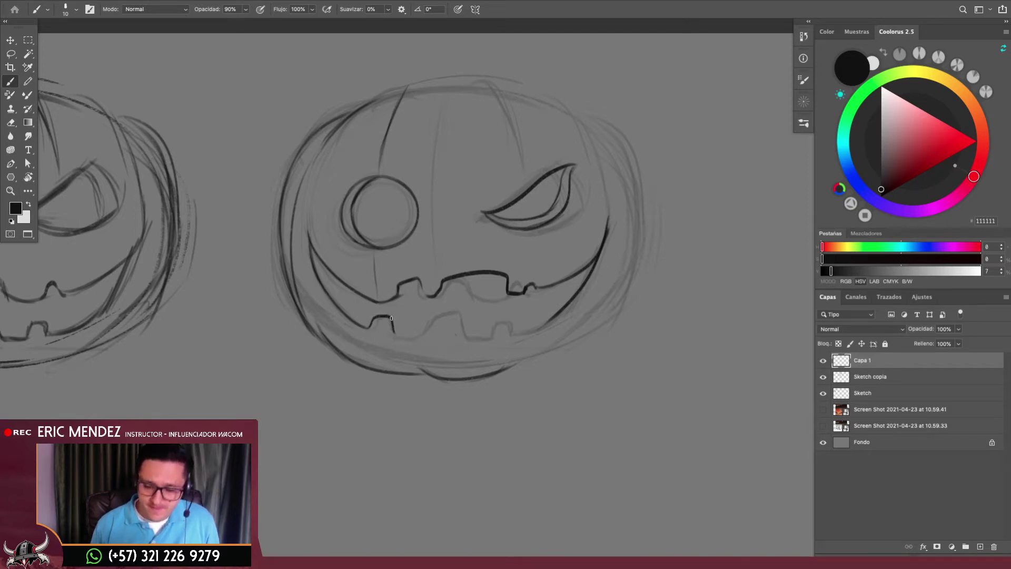
key(ctrl+z)
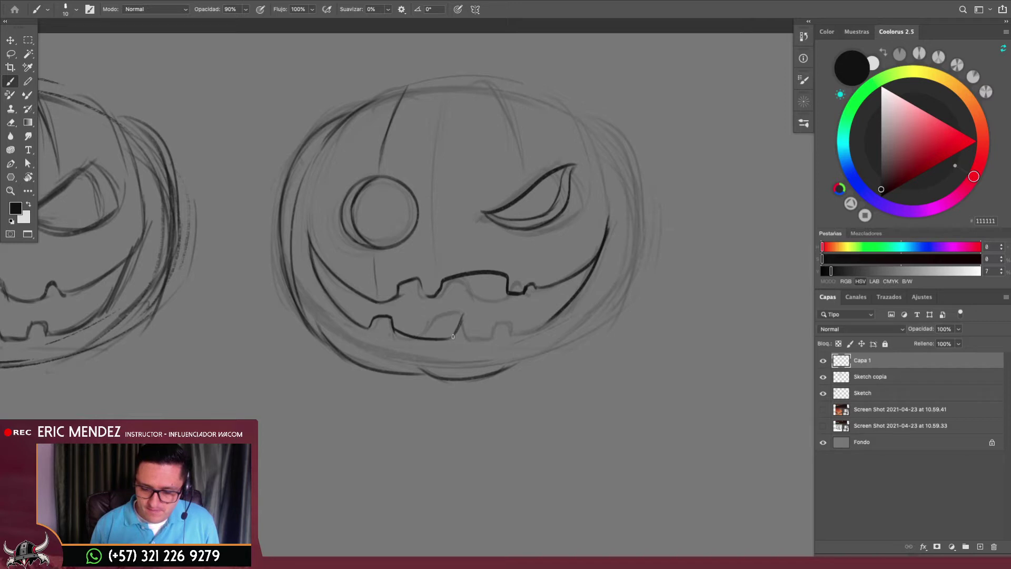
drag(452, 336, 503, 310)
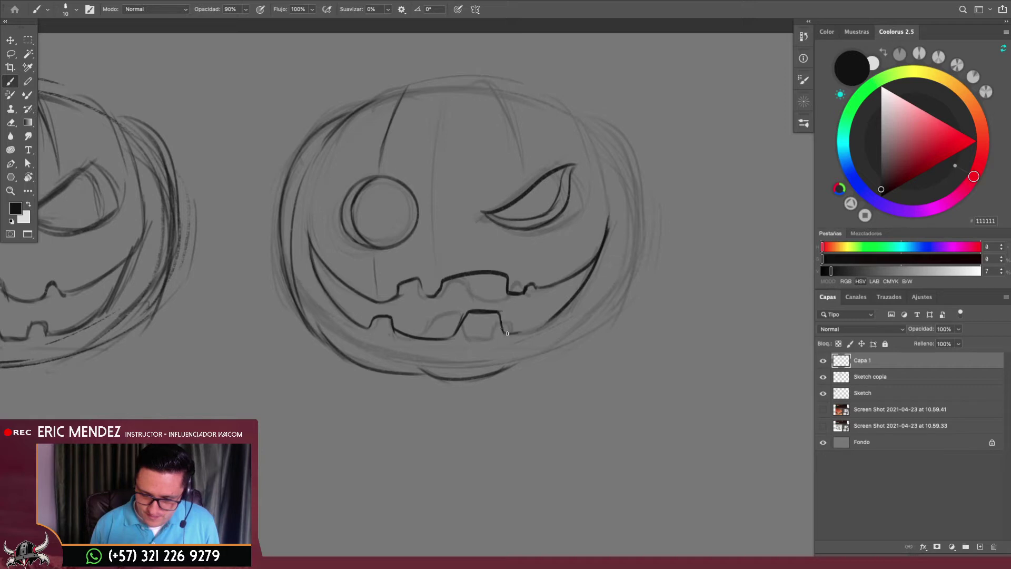
drag(507, 334, 558, 314)
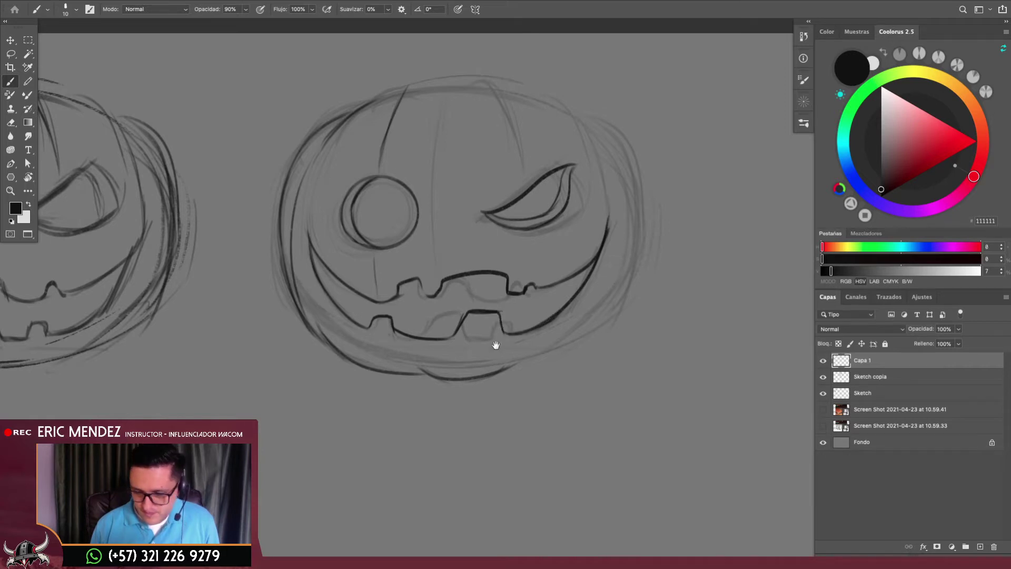
mouse_move(494, 343)
mouse_down()
mouse_move(462, 364)
mouse_move(526, 364)
mouse_up()
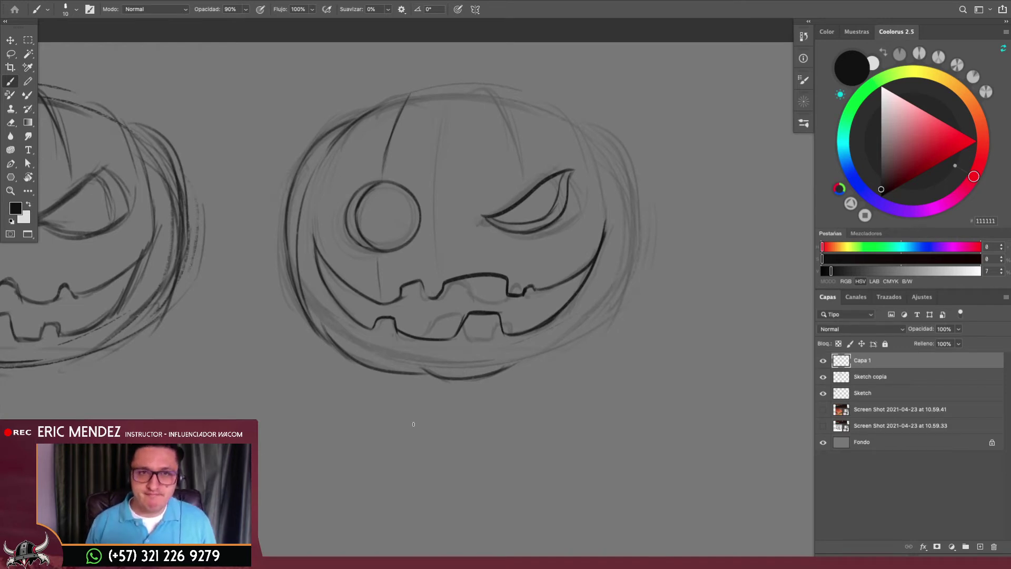
scroll(563, 337, right, 2)
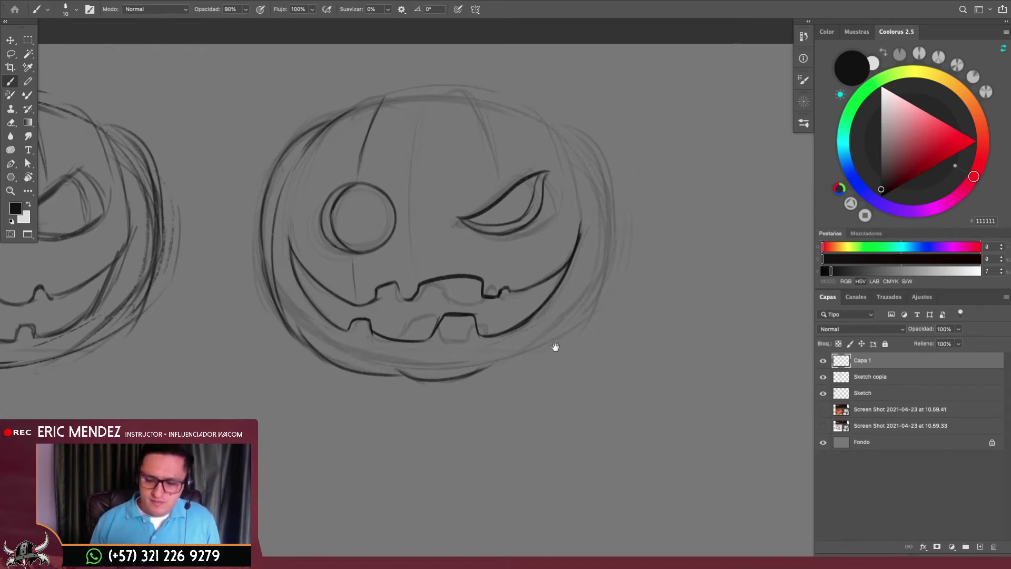
mouse_move(508, 330)
mouse_down()
mouse_move(537, 315)
mouse_move(501, 354)
mouse_move(542, 346)
mouse_up()
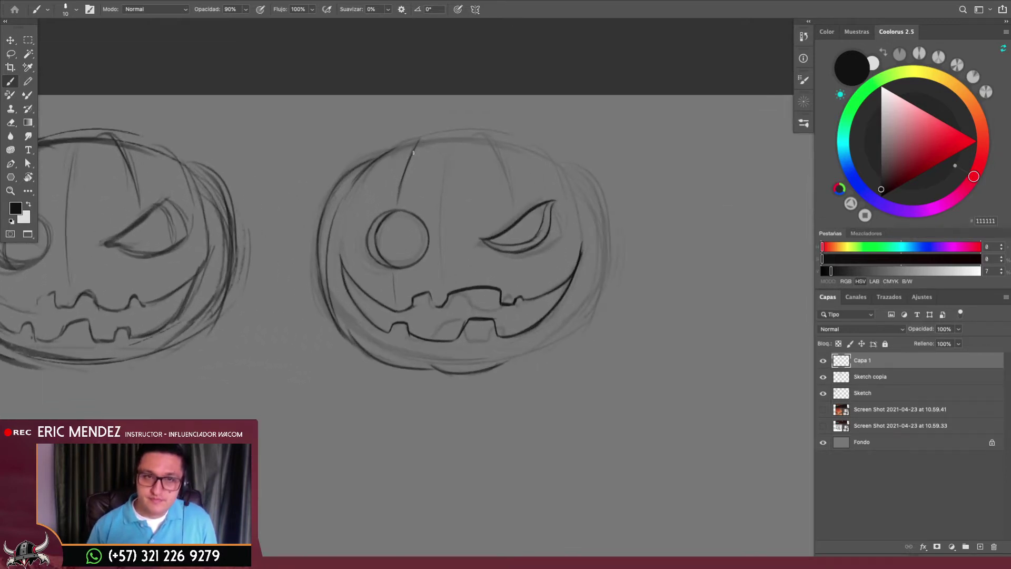
Ink the arc over the pumpkin's top, then widen and tilt it with Free Transform
scroll(421, 190, up, 3)
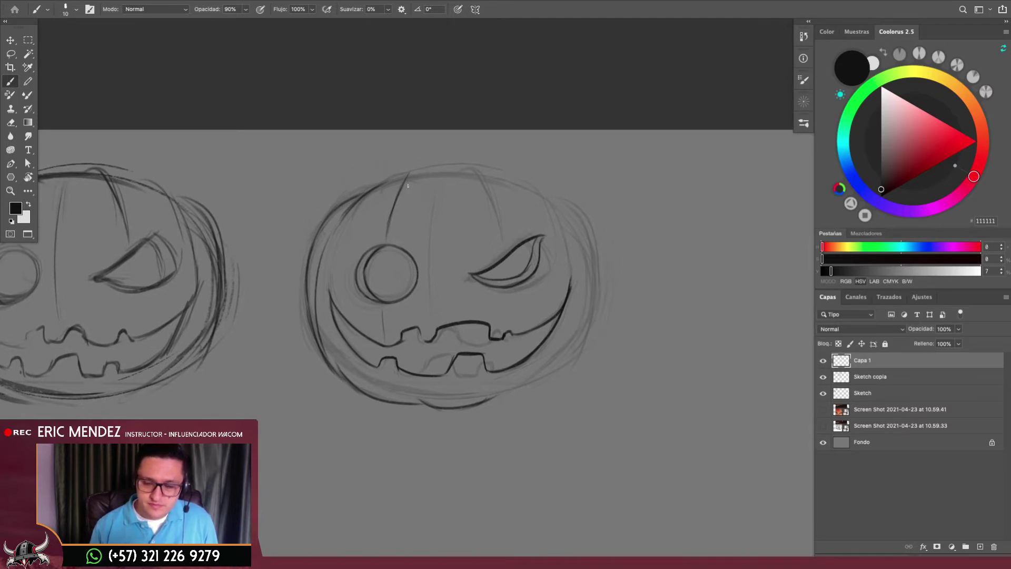
drag(401, 185, 472, 174)
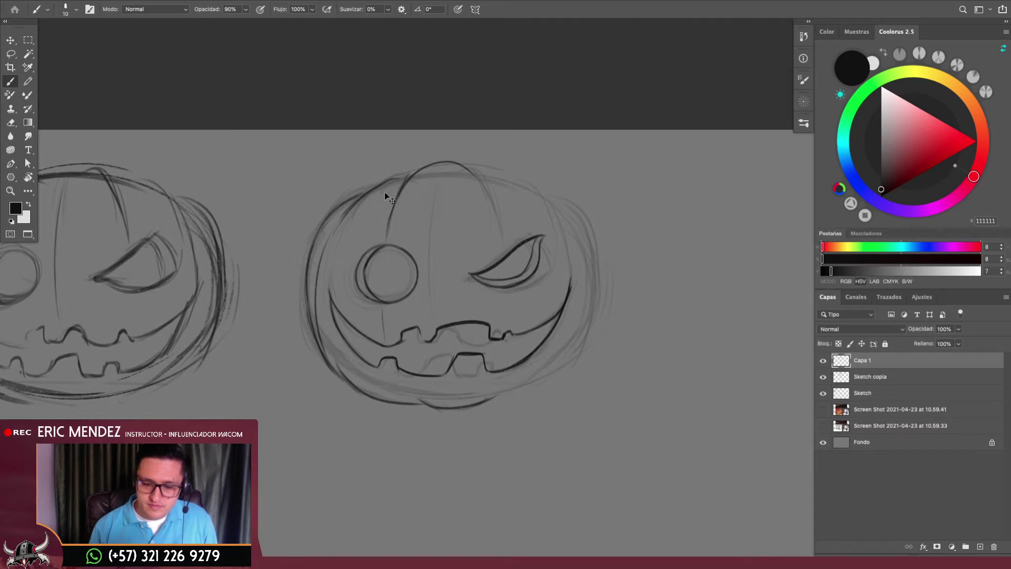
mouse_move(379, 186)
mouse_down()
mouse_move(404, 178)
mouse_move(510, 226)
mouse_move(417, 158)
mouse_move(448, 157)
mouse_up()
key(l)
key(ctrl+t)
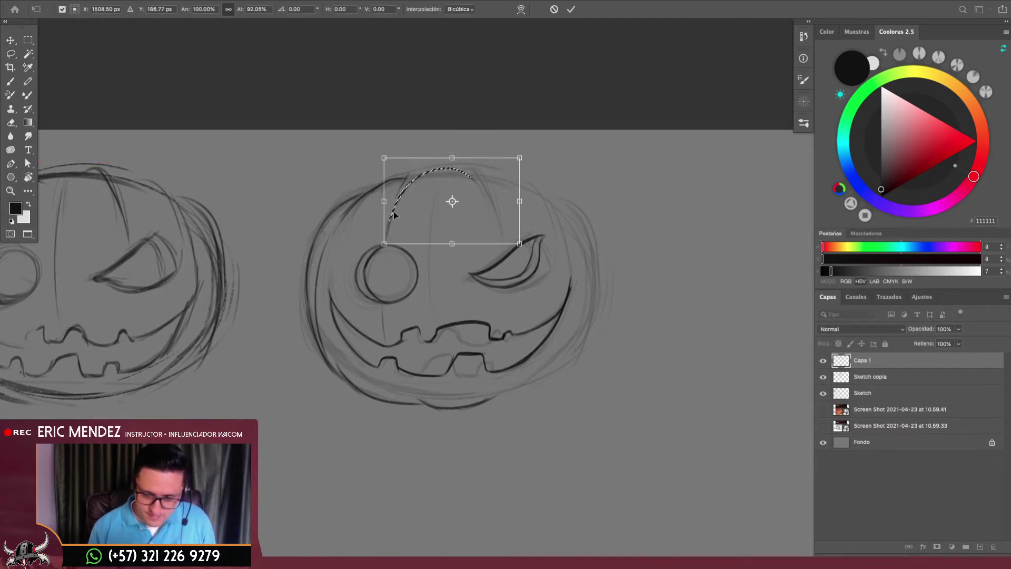
drag(384, 201, 378, 201)
drag(519, 166, 513, 158)
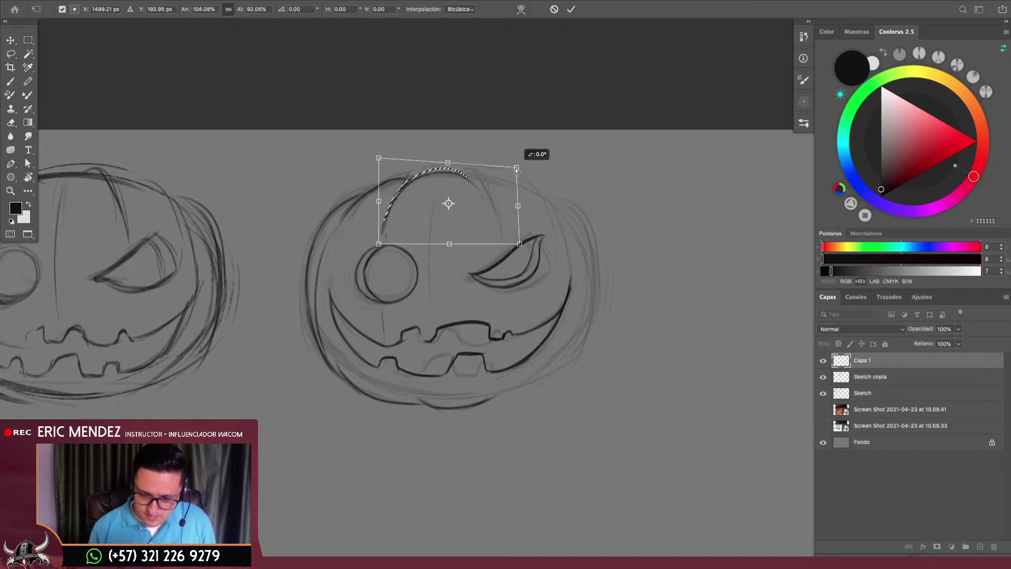
key(Return)
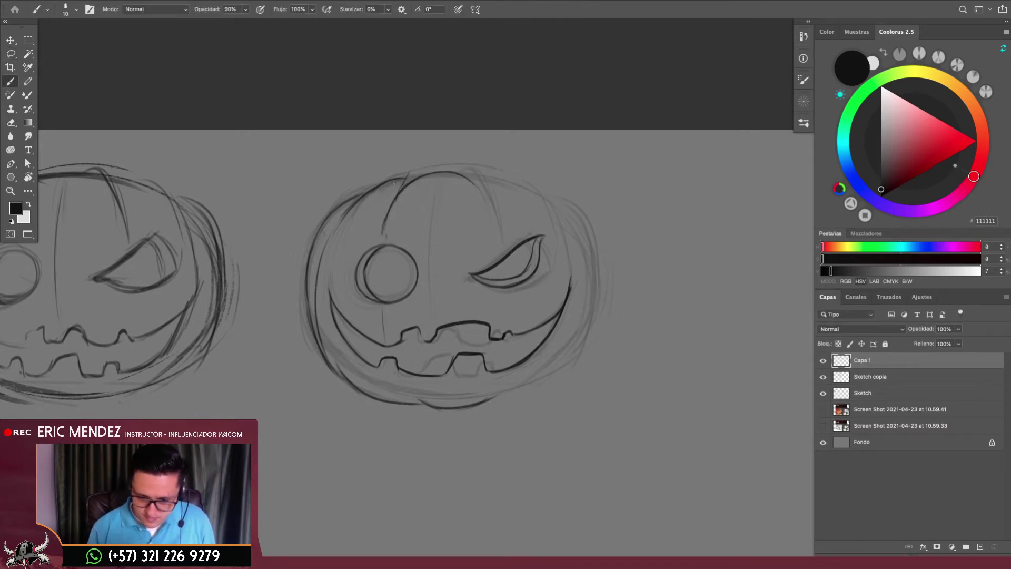
Ink the right part of the top outline, the curled stem, and a middle rib line
drag(476, 178, 518, 184)
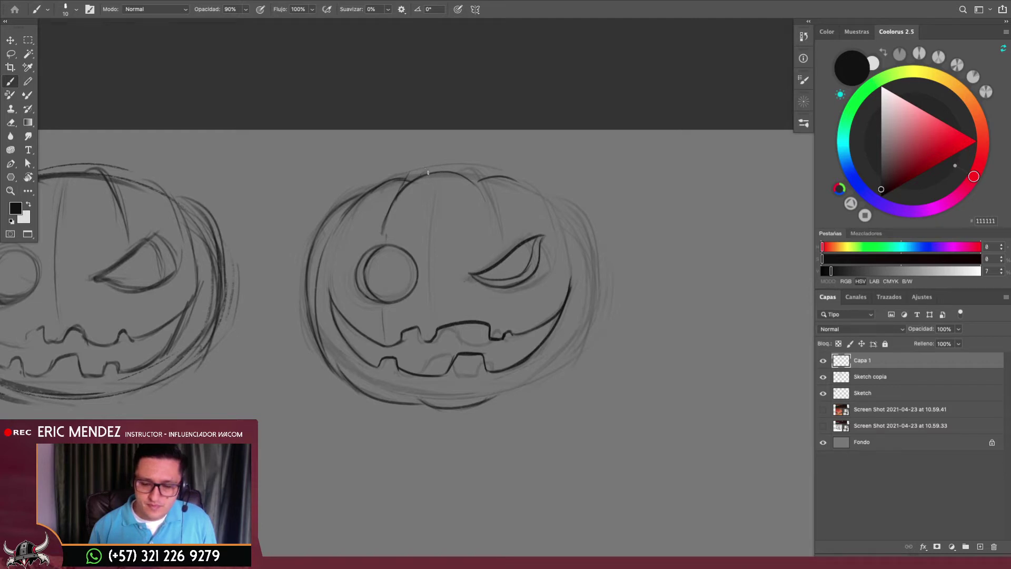
drag(422, 174, 419, 148)
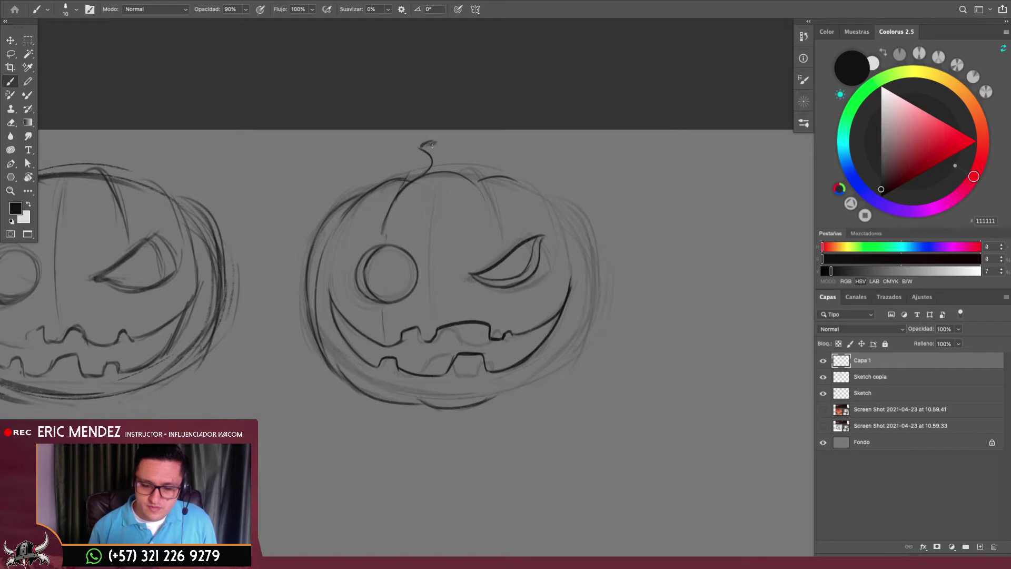
mouse_move(435, 149)
mouse_down()
mouse_move(462, 176)
mouse_move(436, 146)
mouse_move(408, 205)
mouse_up()
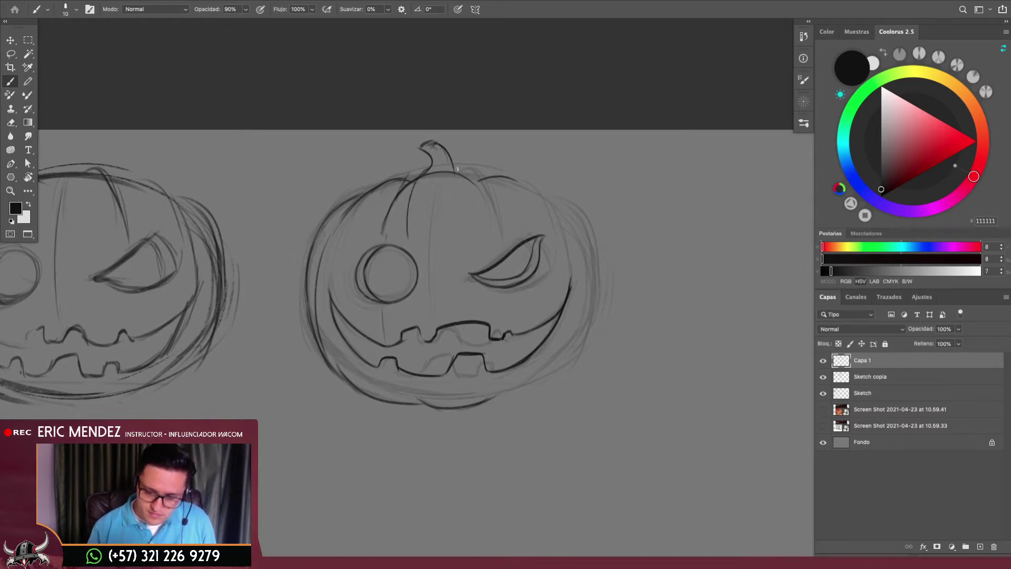
drag(457, 170, 468, 260)
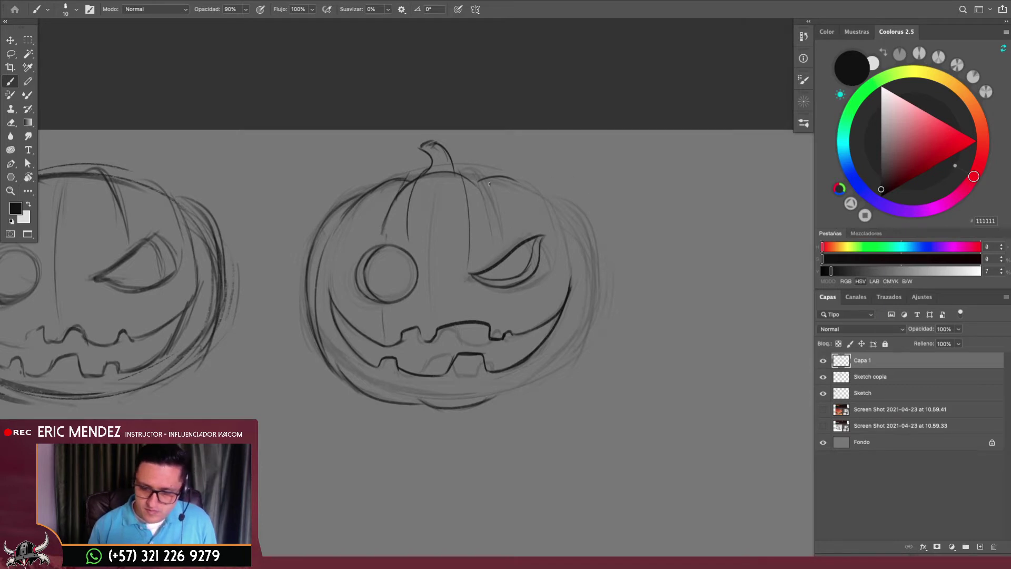
drag(477, 182, 528, 193)
key(ctrl+z)
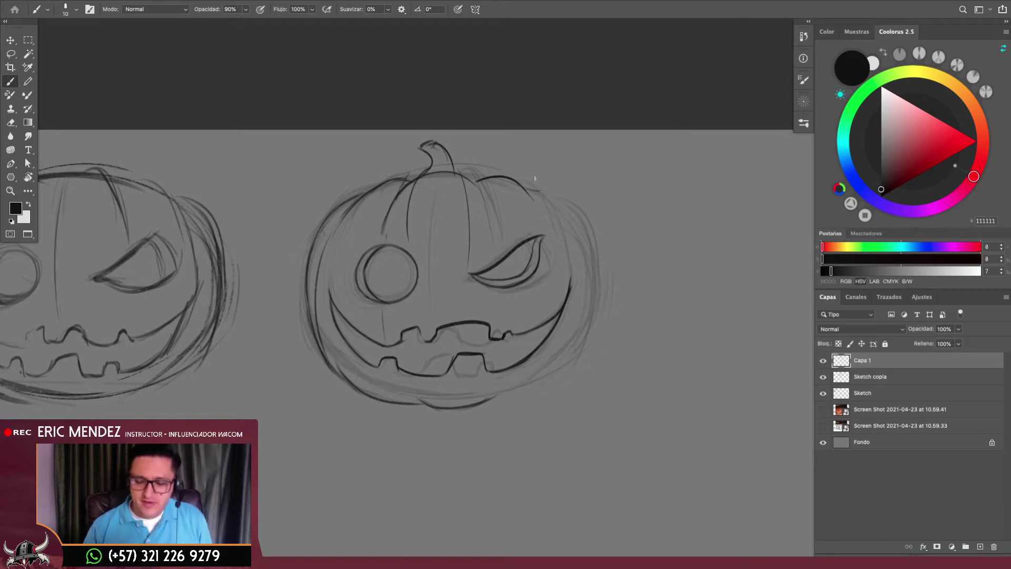
Ink a smooth upper-right, right and lower-right outline of the pumpkin
drag(526, 185, 571, 265)
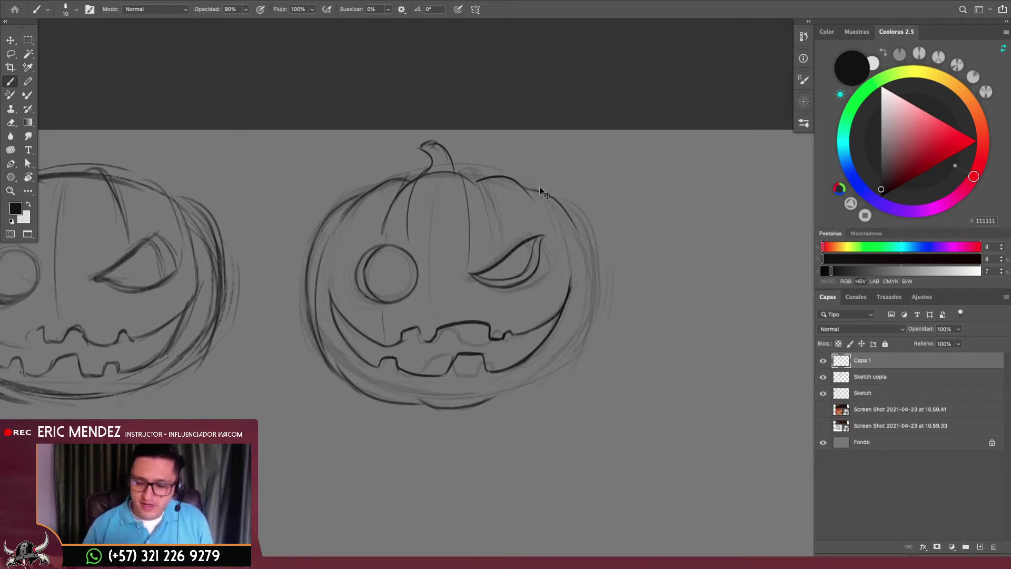
key(ctrl+z)
drag(539, 191, 572, 247)
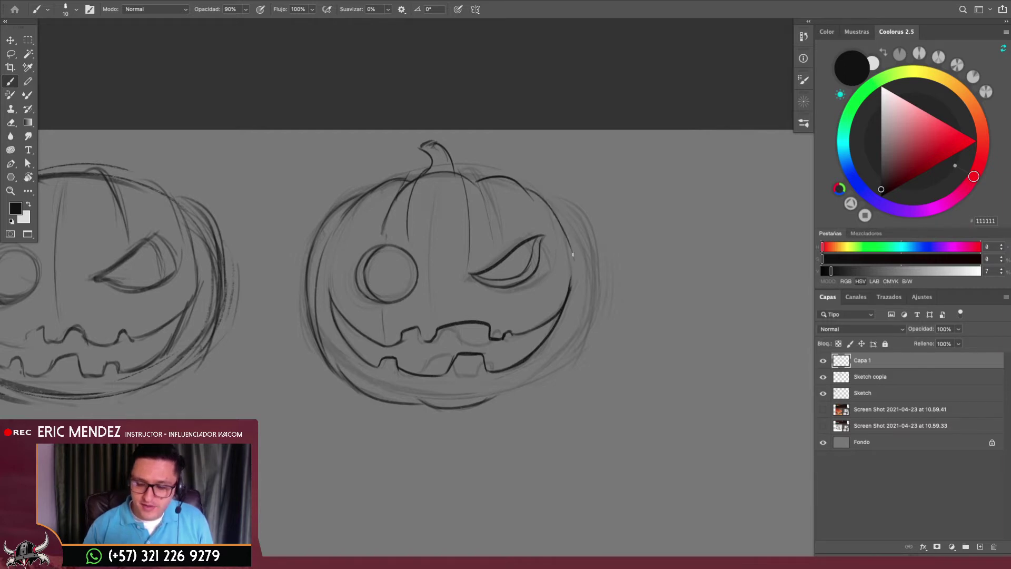
drag(550, 201, 596, 323)
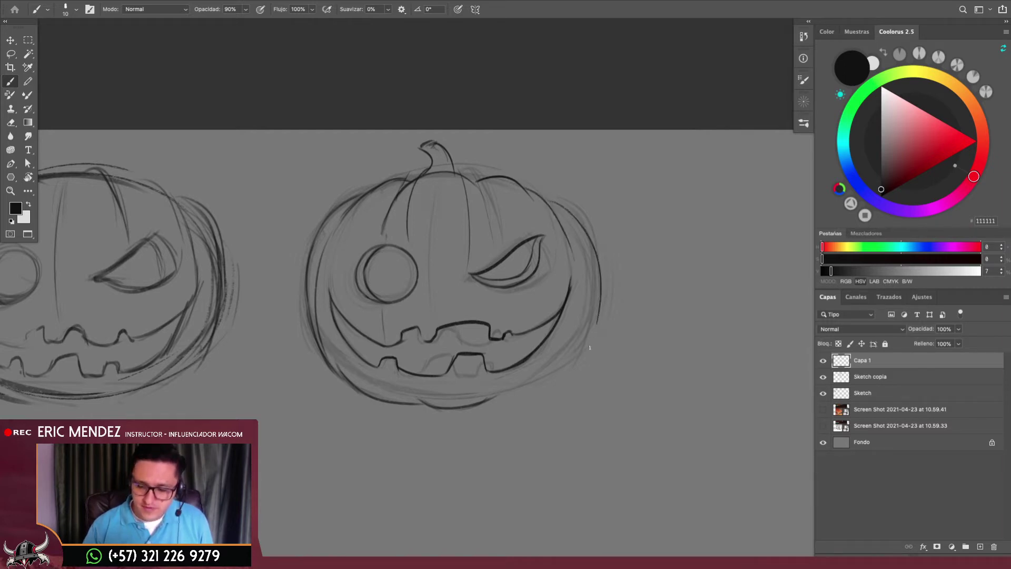
mouse_move(598, 270)
mouse_down()
mouse_move(525, 394)
mouse_move(571, 356)
mouse_up()
Redraw the lower-right outline stroke darker near the lower teeth
key(z)
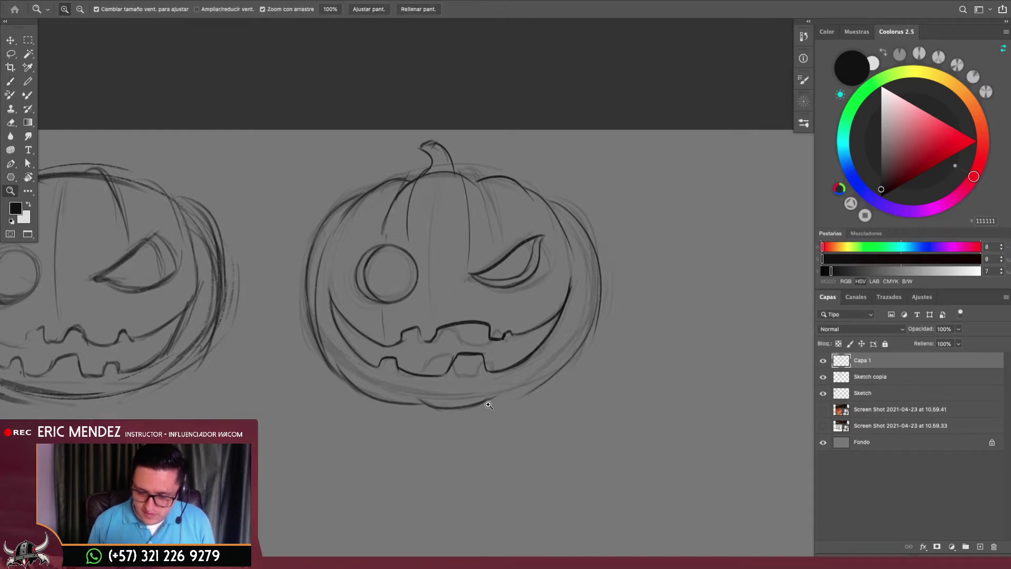
mouse_move(482, 404)
mouse_down()
mouse_move(546, 378)
mouse_move(524, 402)
mouse_move(491, 397)
mouse_move(538, 282)
mouse_up()
key(b)
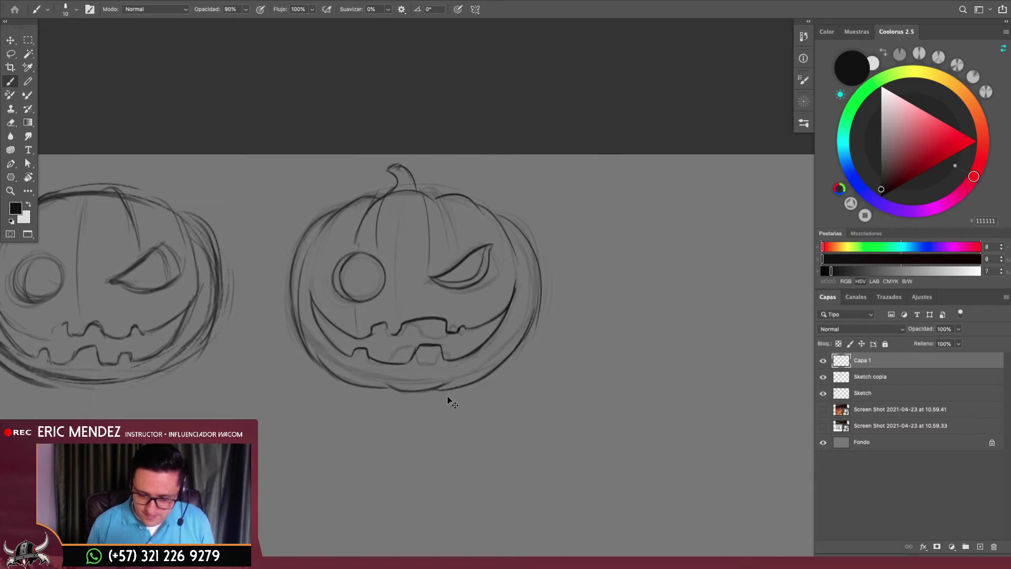
key(ctrl+z)
drag(442, 389, 542, 295)
Erase leftover sketch lines along the second pumpkin's left edge
key(e)
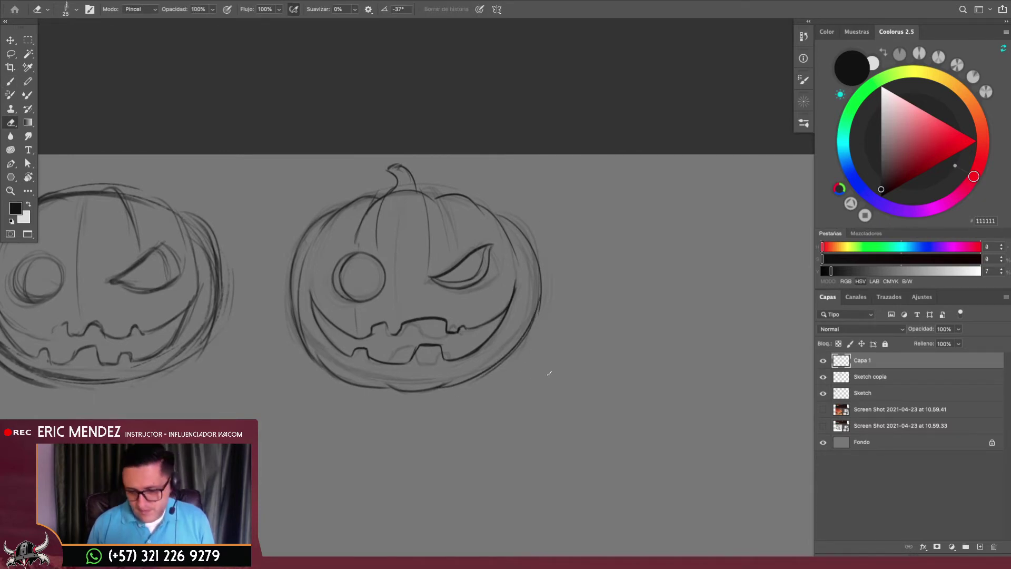
scroll(546, 373, down, 3)
scroll(523, 384, up, 2)
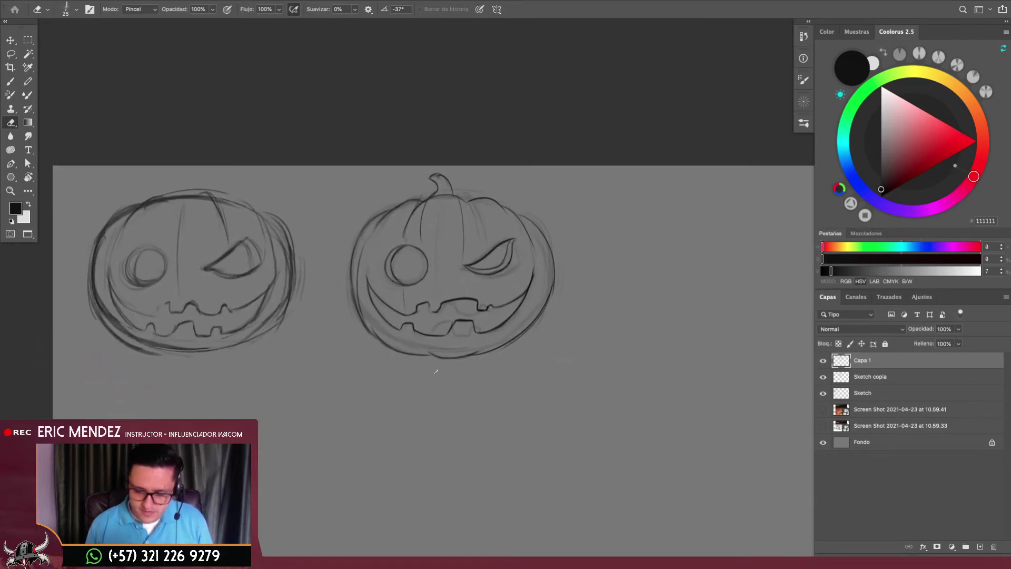
drag(363, 220, 351, 294)
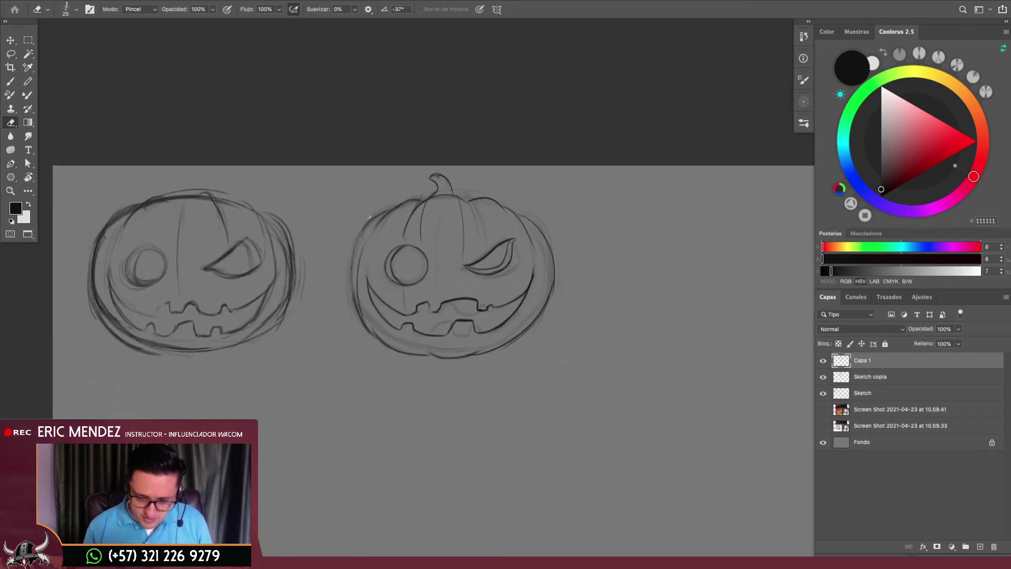
drag(358, 253, 361, 259)
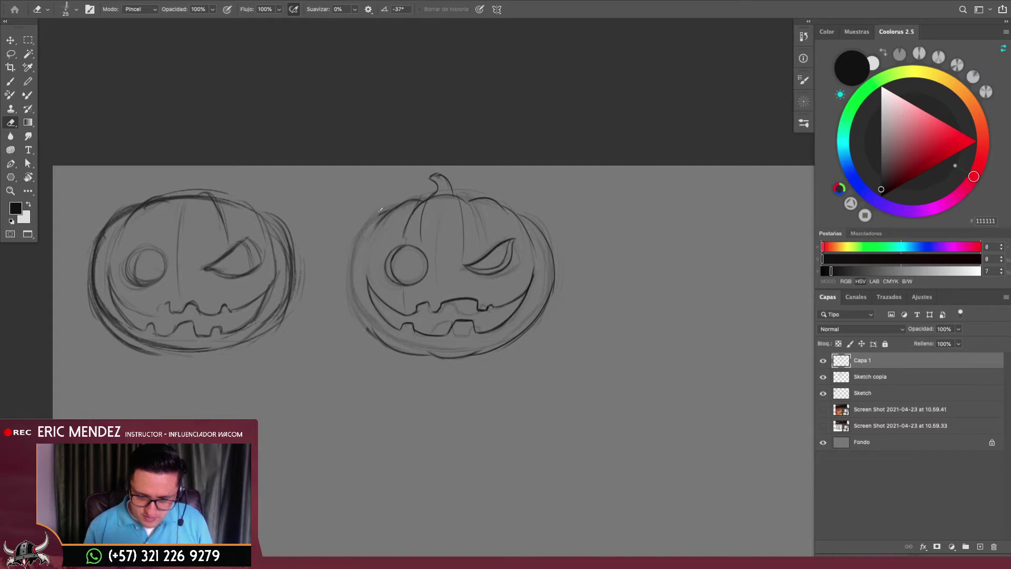
Copy the right-side outline stroke onto the left side, flipped horizontally and aligned
key(l)
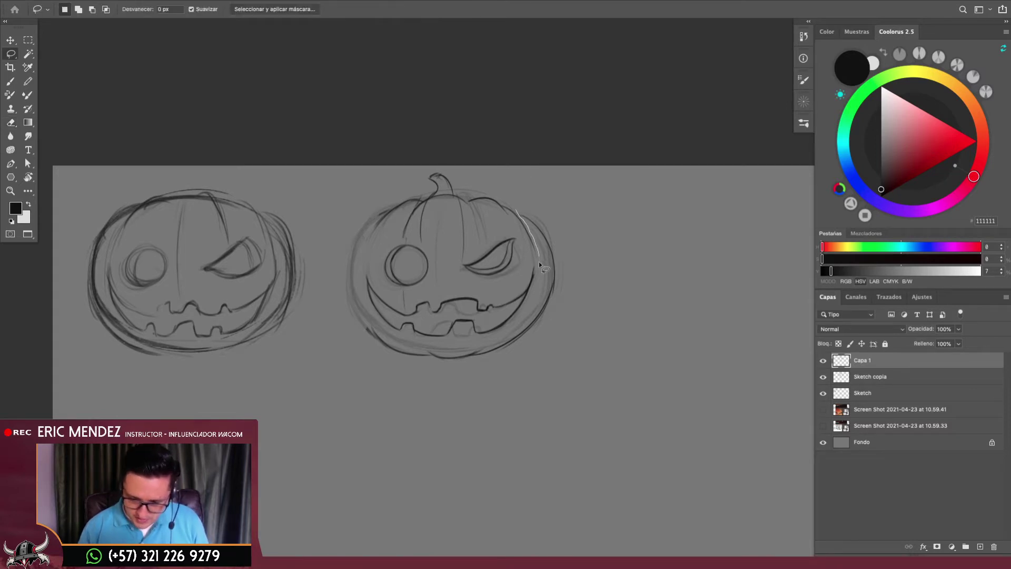
mouse_move(500, 330)
mouse_down()
mouse_move(561, 218)
mouse_move(517, 210)
mouse_up()
key(v)
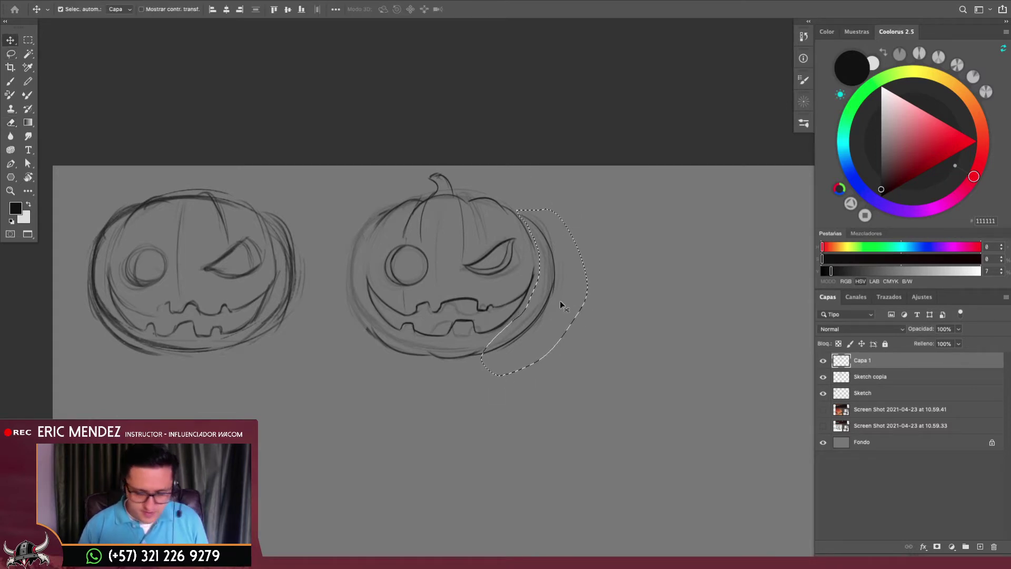
drag(542, 298, 387, 296)
key(ctrl+t)
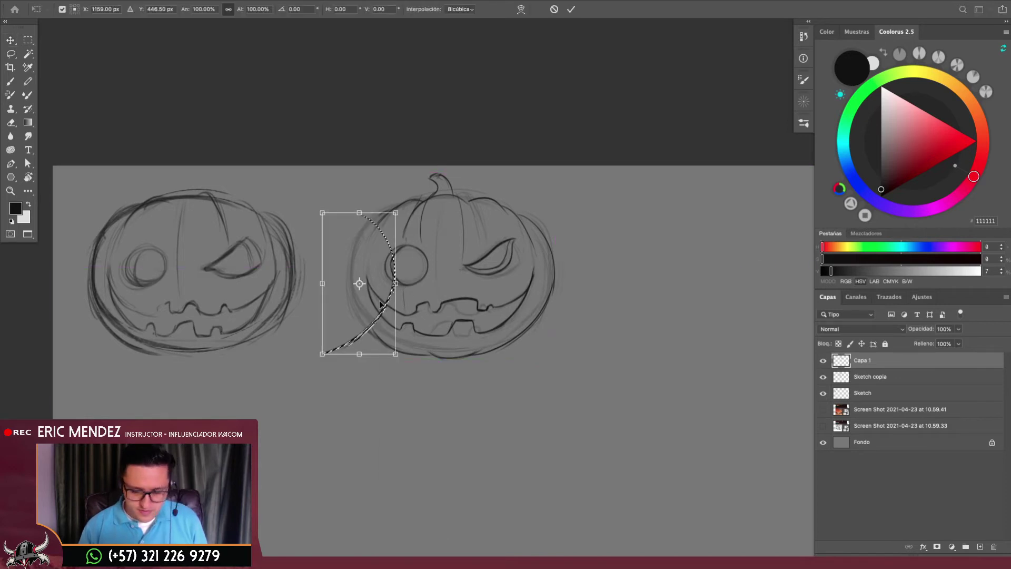
right_click(385, 296)
click(421, 477)
scroll(353, 370, up, 3)
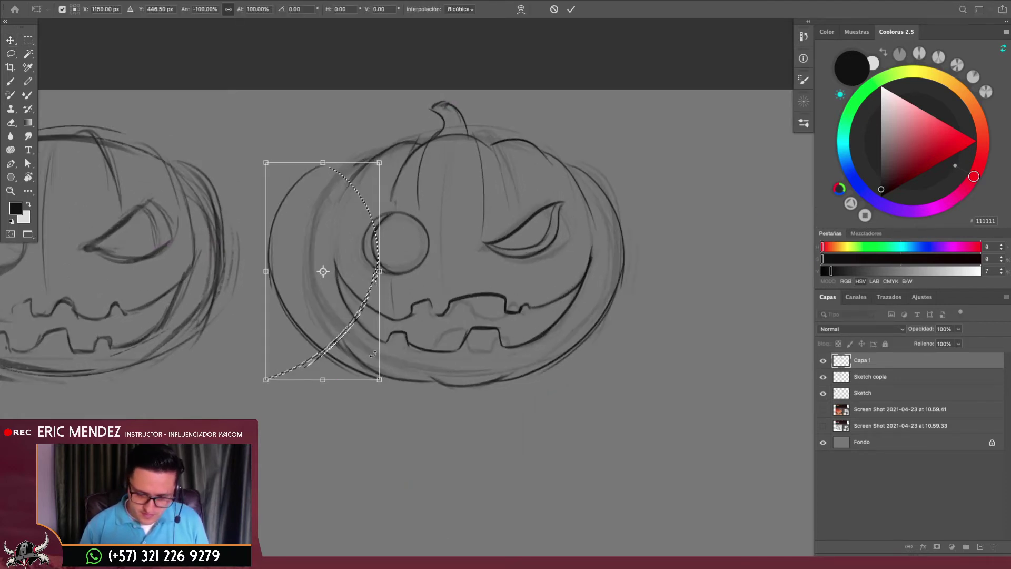
drag(354, 370, 390, 367)
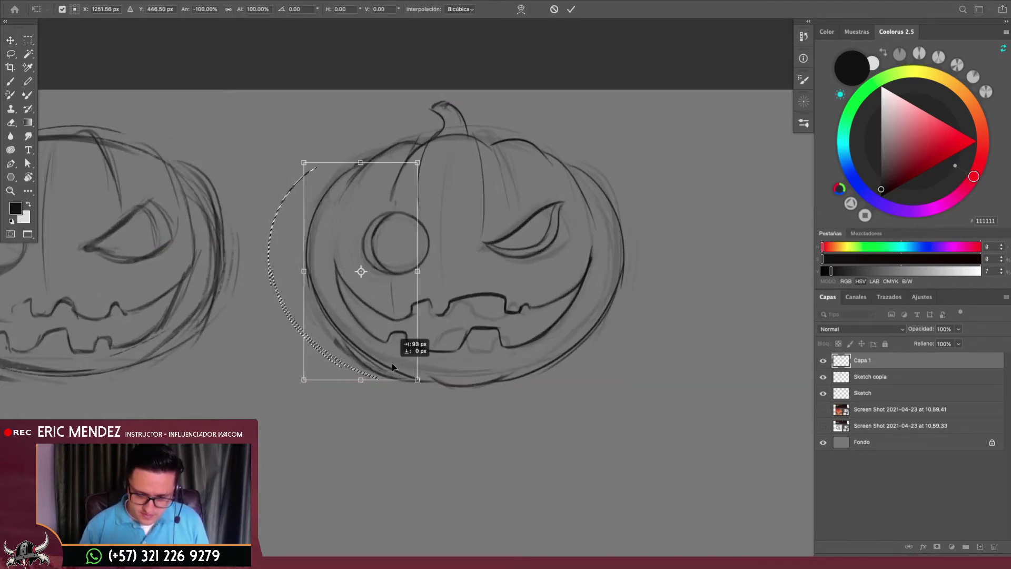
key(Return)
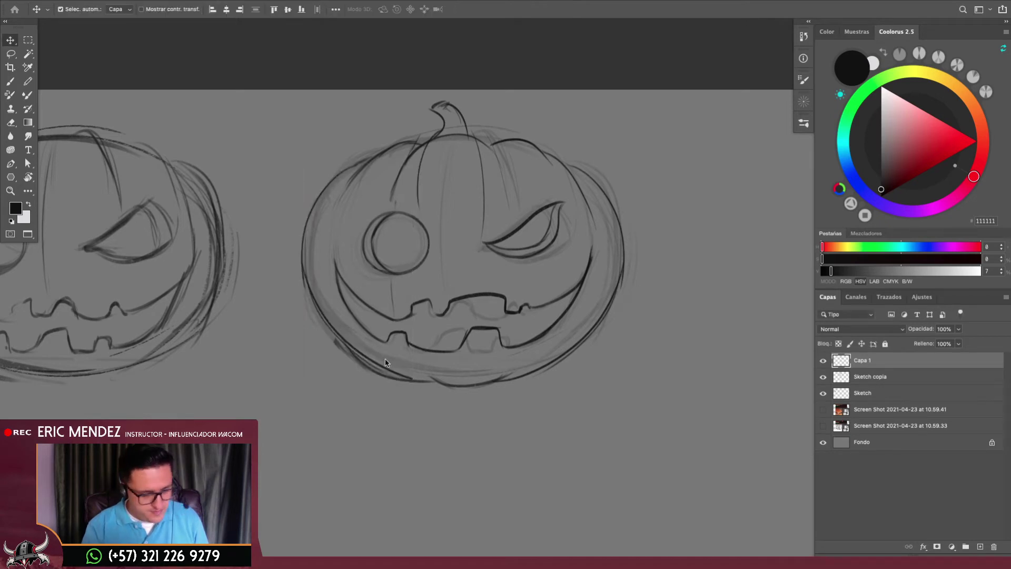
Erase stray lower-left lines, delete the Sketch copia layer, and begin renaming Capa 1
key(e)
drag(305, 297, 384, 377)
key(ctrl+minus)
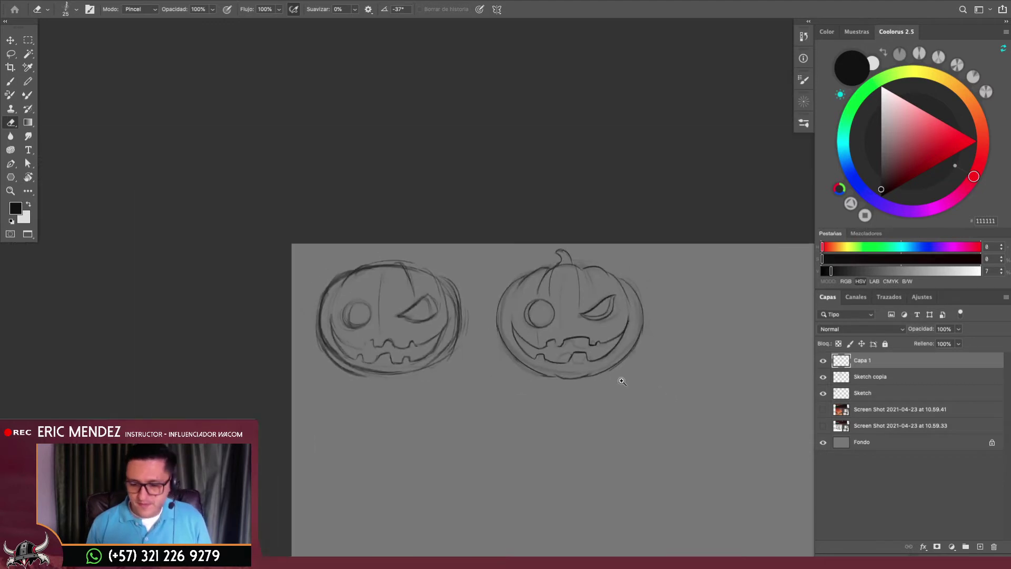
mouse_move(621, 377)
mouse_down()
mouse_move(591, 343)
mouse_move(587, 306)
mouse_up()
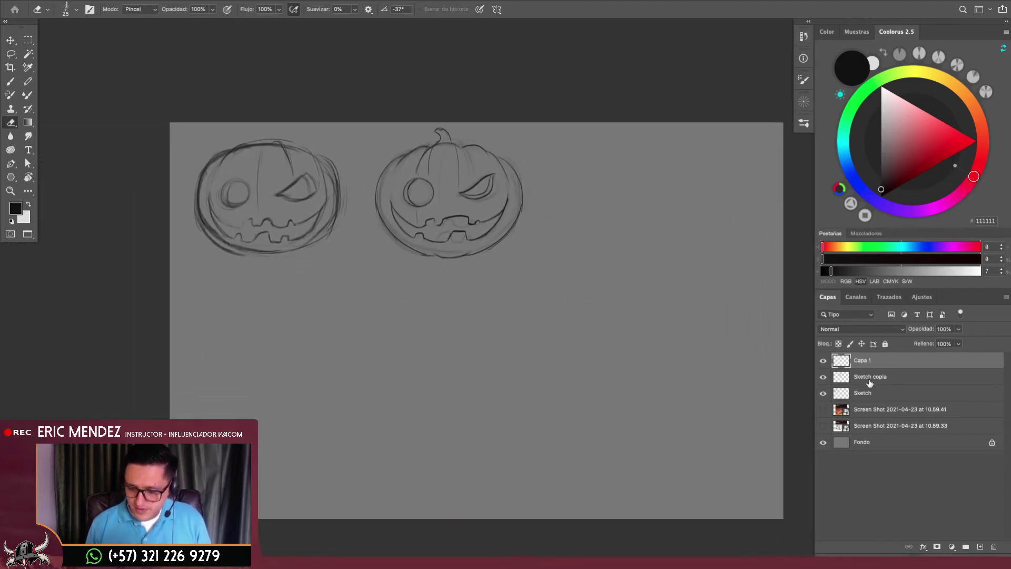
click(870, 377)
key(ctrl+e)
double_click(864, 360)
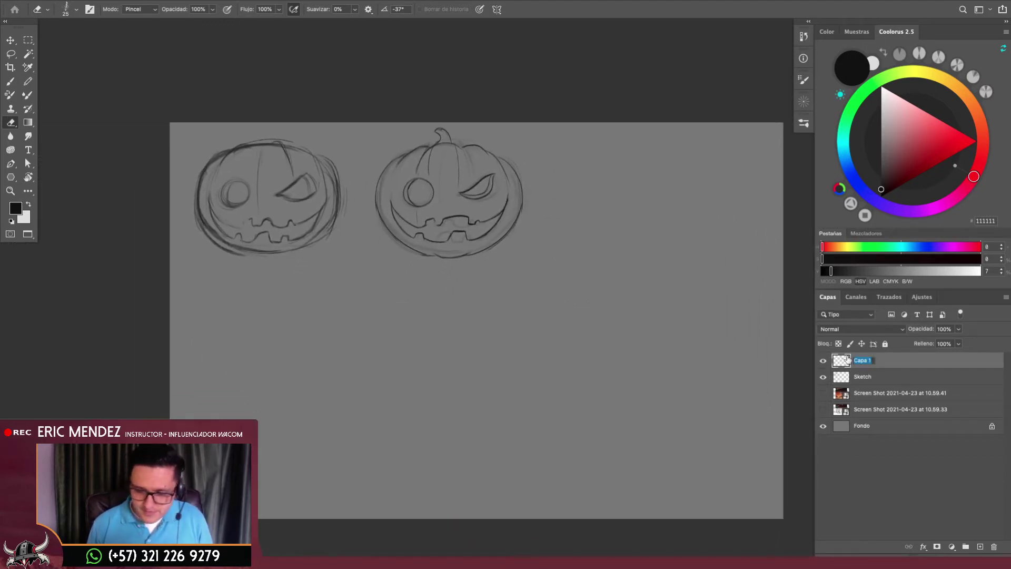
Name the inked layer 'Clean up' and move it with Sketch down 38 px
text(Clea)
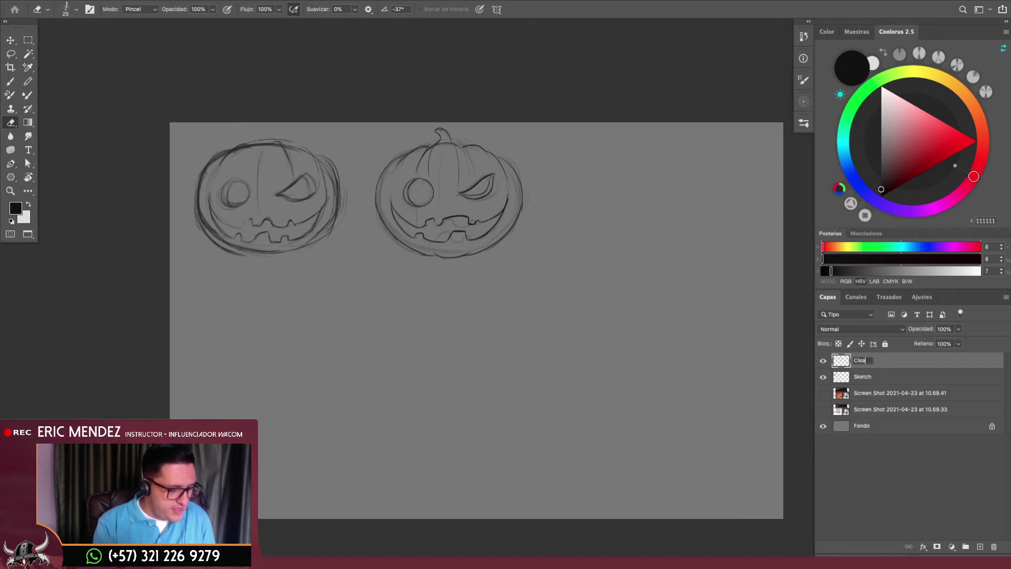
text(n up)
key(Return)
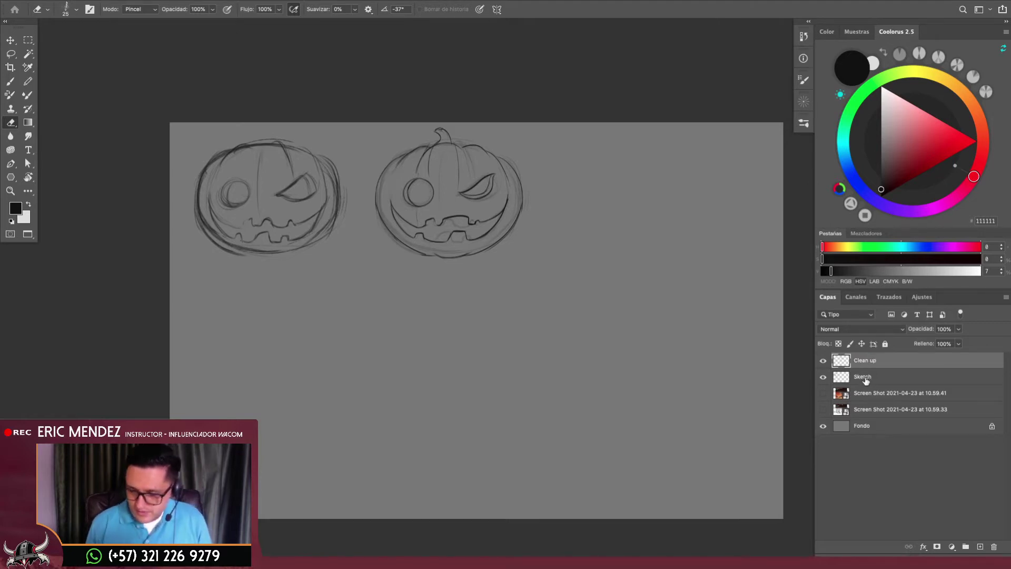
shift+click(865, 377)
key(ctrl+t)
drag(491, 222, 491, 232)
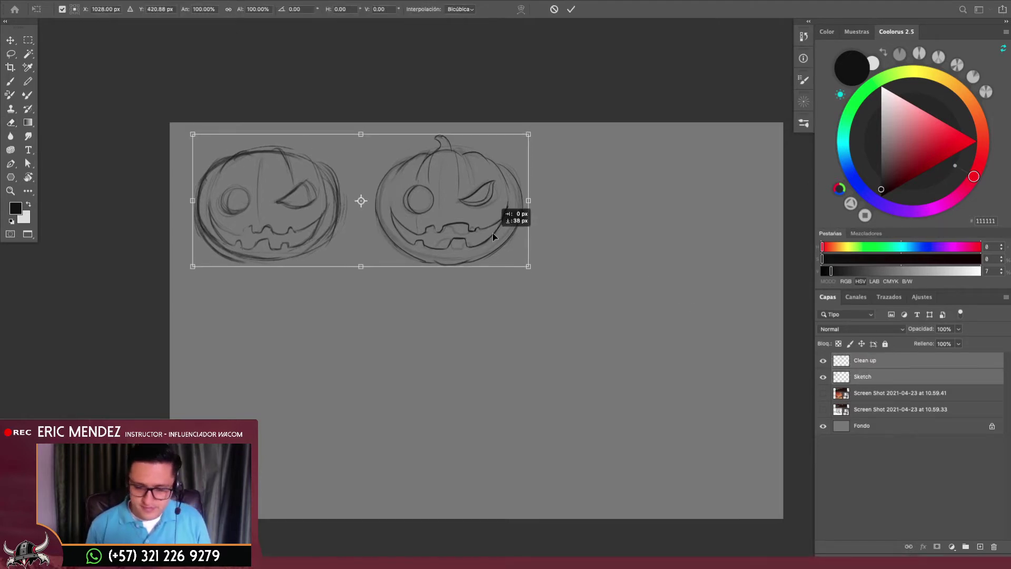
key(Return)
Check Clean up's layer style, undo recent changes and hide the restored Sketch copia layer
key(e)
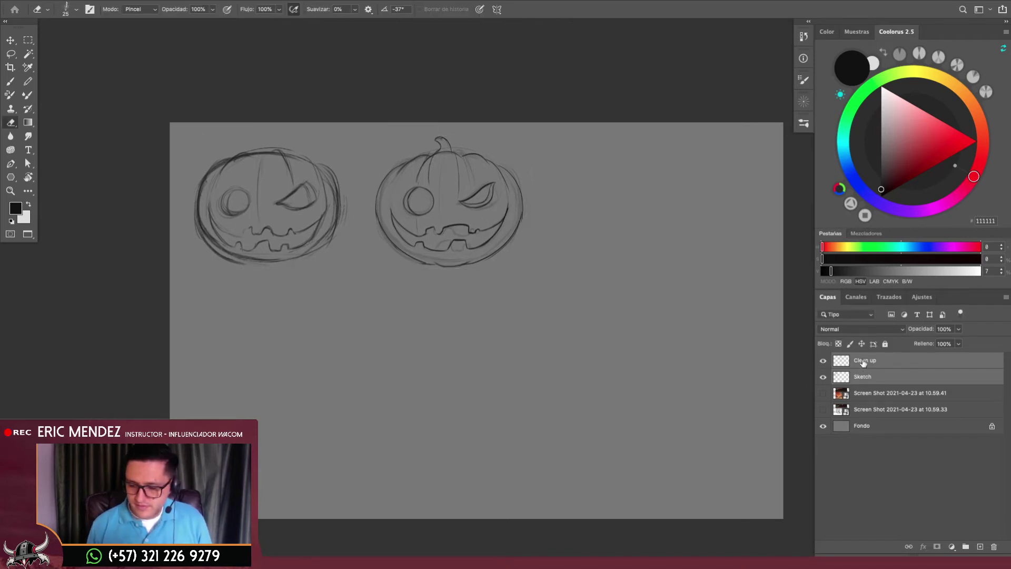
click(834, 366)
double_click(834, 366)
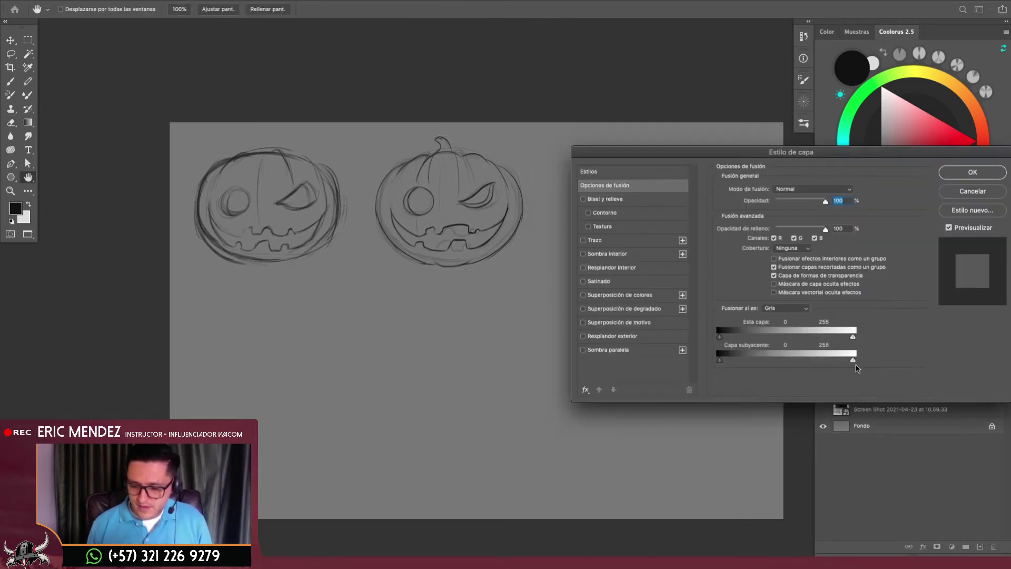
click(969, 196)
click(822, 376)
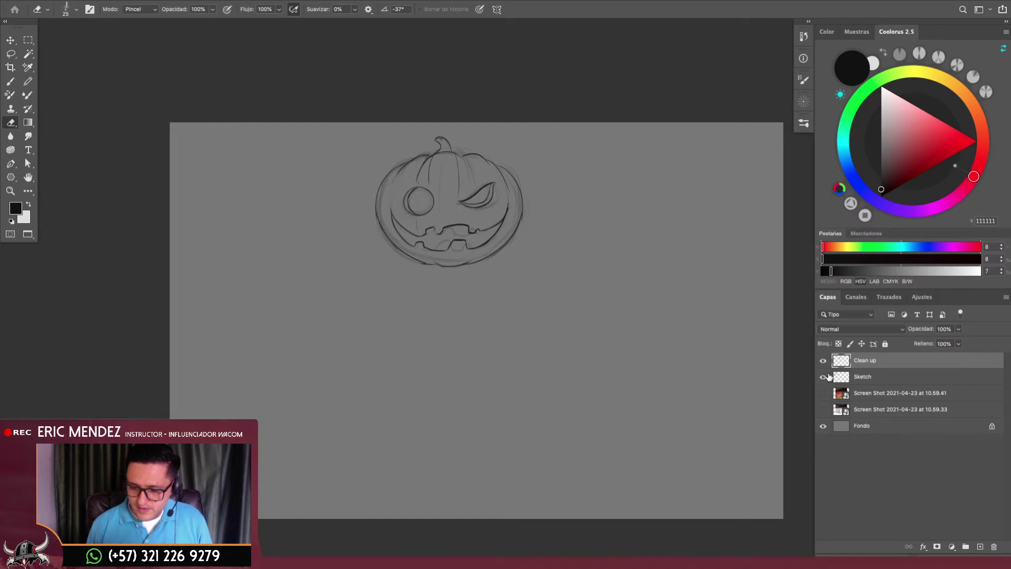
key(ctrl+z)
key(ctrl+z)
key(ctrl+z)
key(ctrl+j)
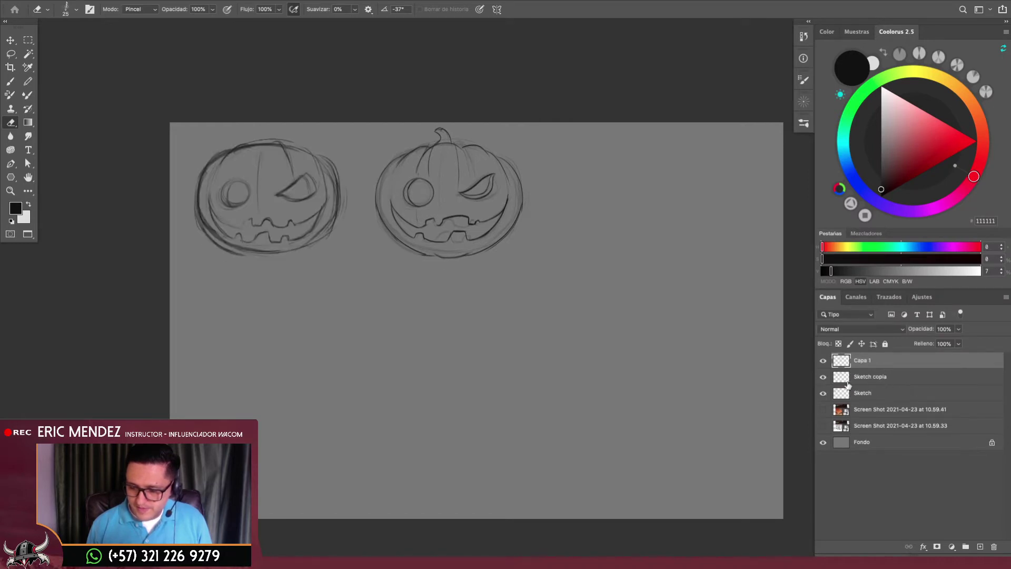
click(823, 376)
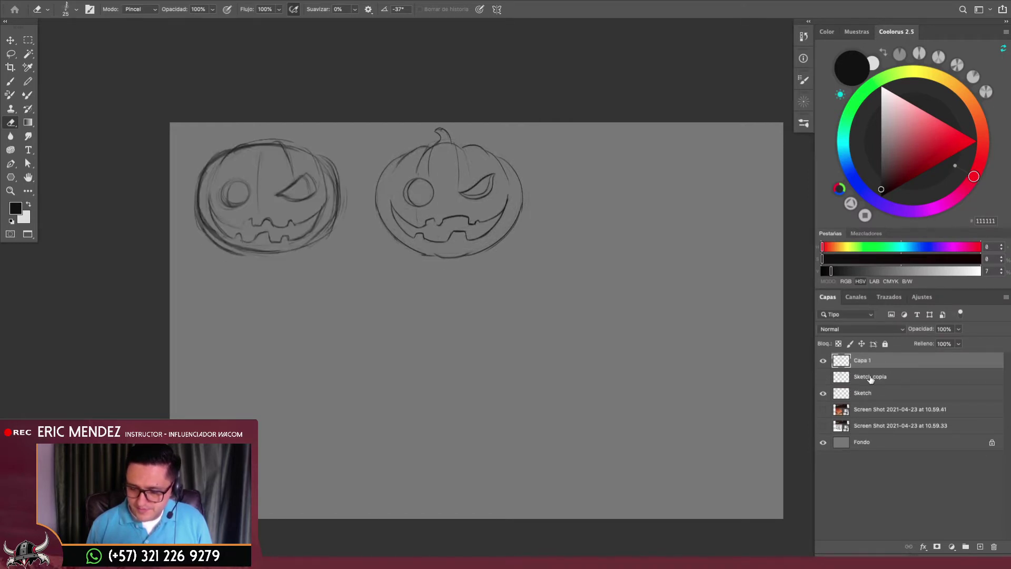
Delete the Sketch copia layer and rename the top layer 'Clean up' again
click(870, 377)
key(Delete)
double_click(862, 360)
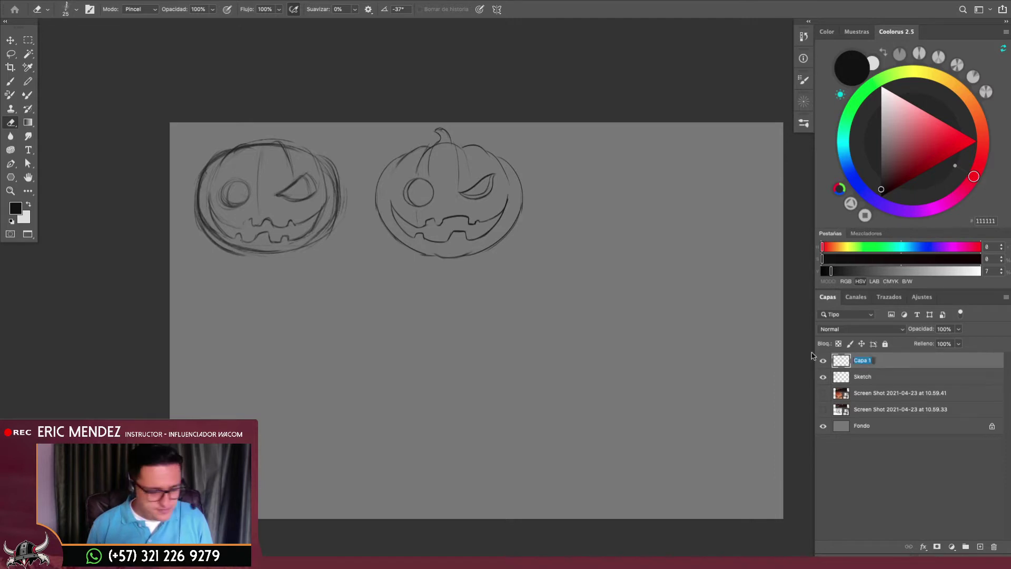
text(Clean up)
key(Return)
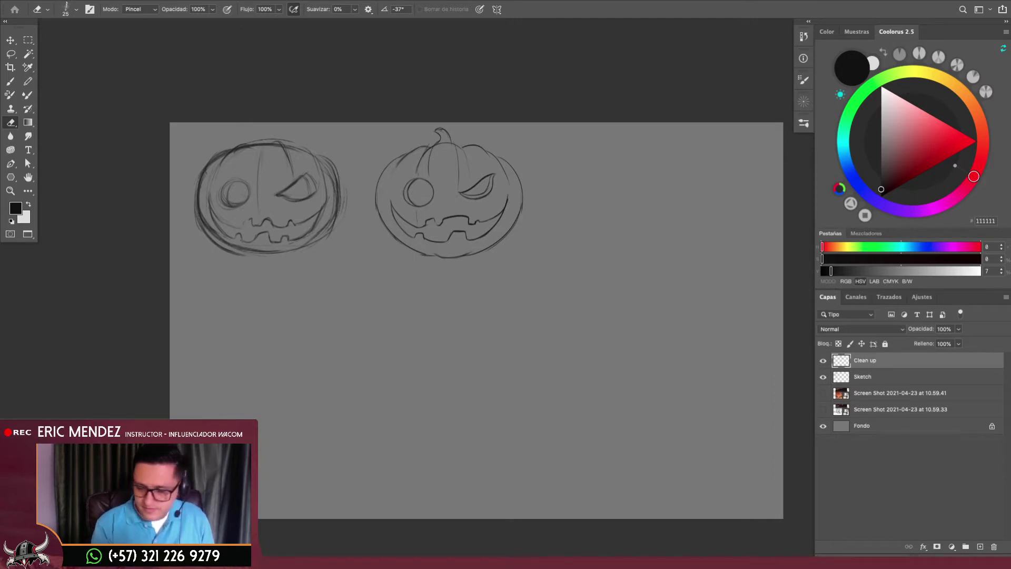
Select the Sketch and Clean up layers together for a joint transform
click(823, 377)
click(863, 376)
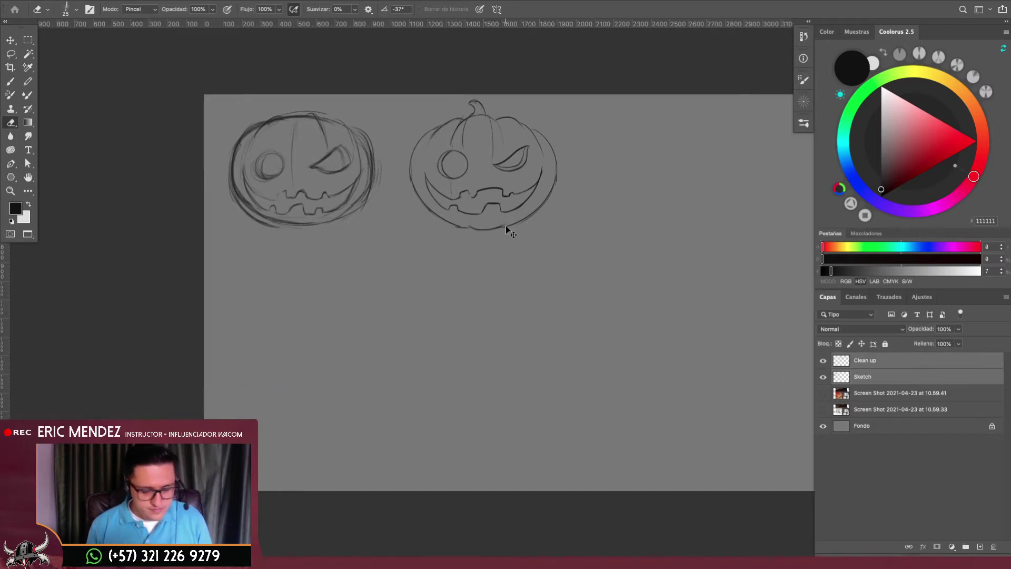
key(ctrl+t)
Apply the pending transform on the Clean up and Sketch layers
scroll(539, 242, right, 3)
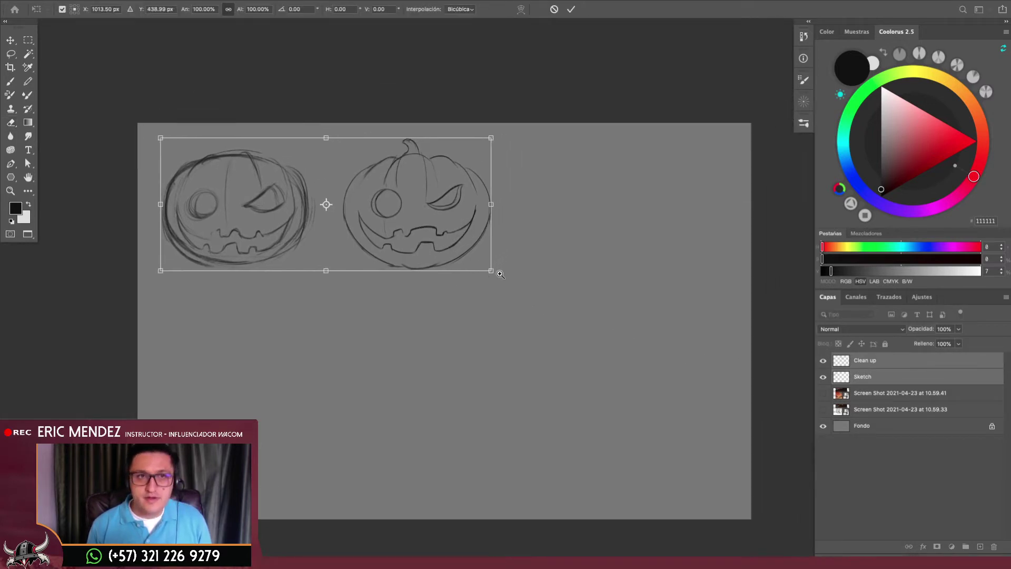
scroll(513, 271, up, 2)
key(Return)
key(e)
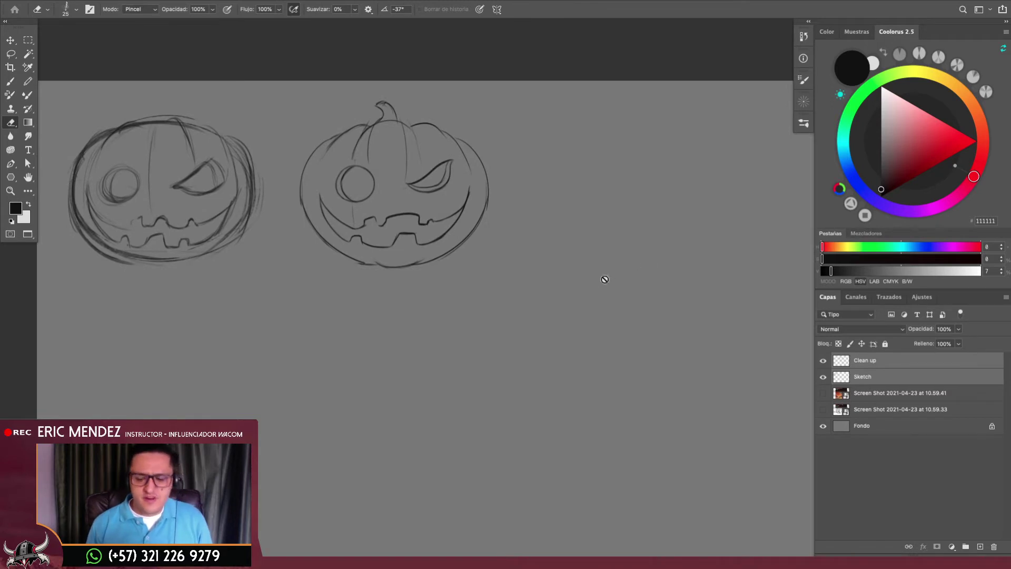
scroll(557, 318, right, 2)
scroll(557, 318, up, 1)
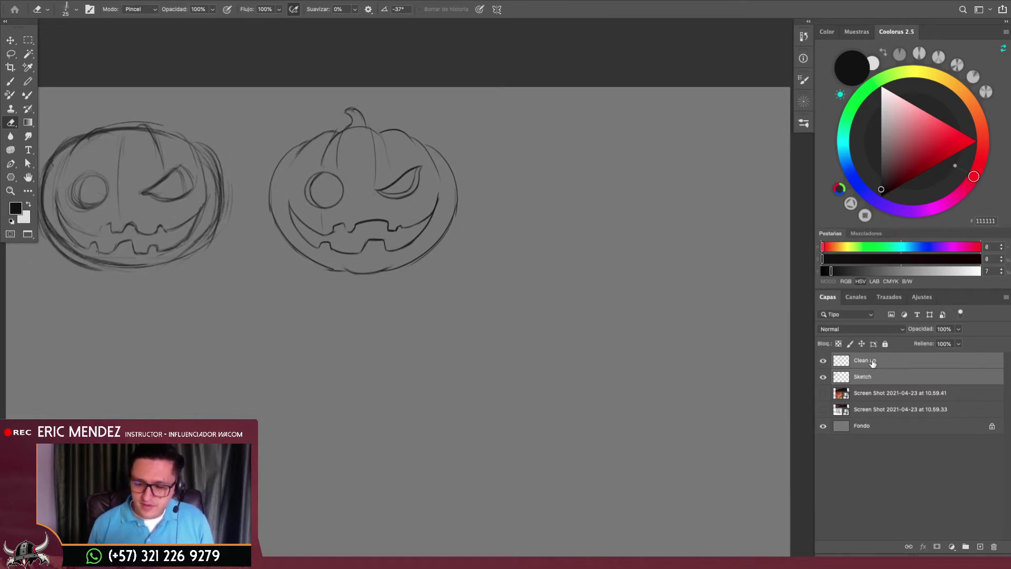
Duplicate the Clean up layer and place the copy right of the original pumpkin
click(873, 362)
key(ctrl+j)
key(ctrl+t)
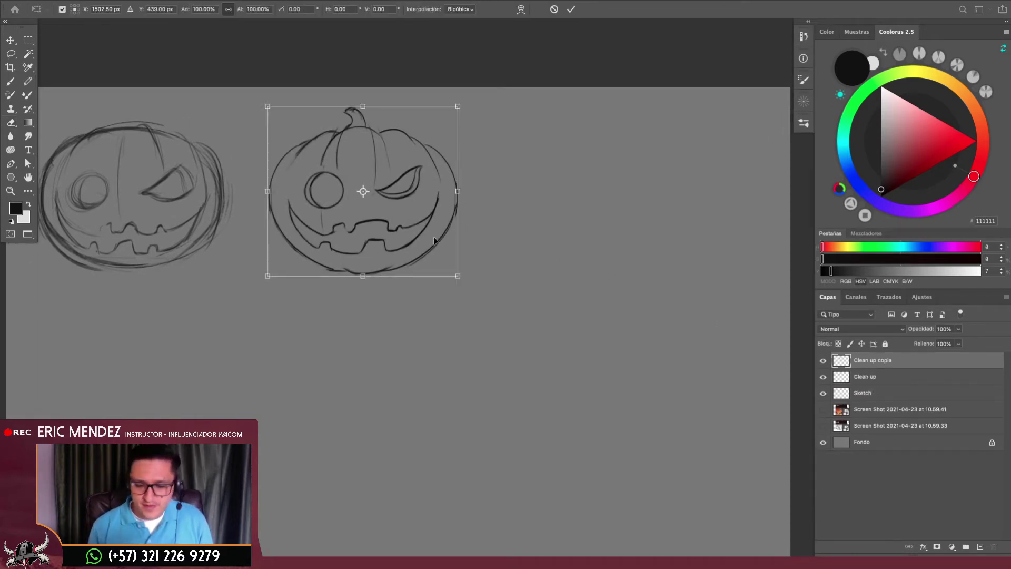
drag(434, 236, 639, 232)
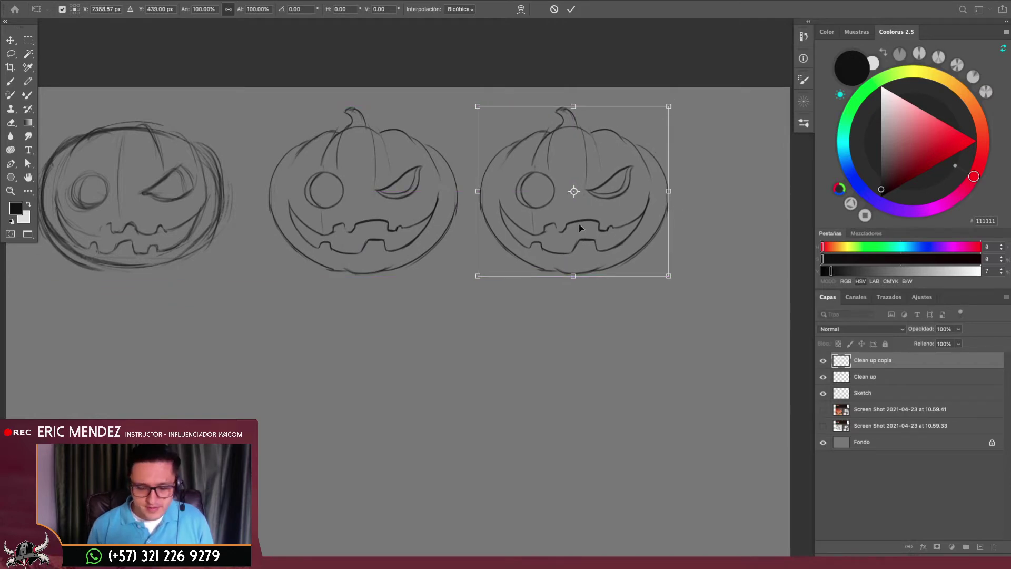
key(Return)
key(e)
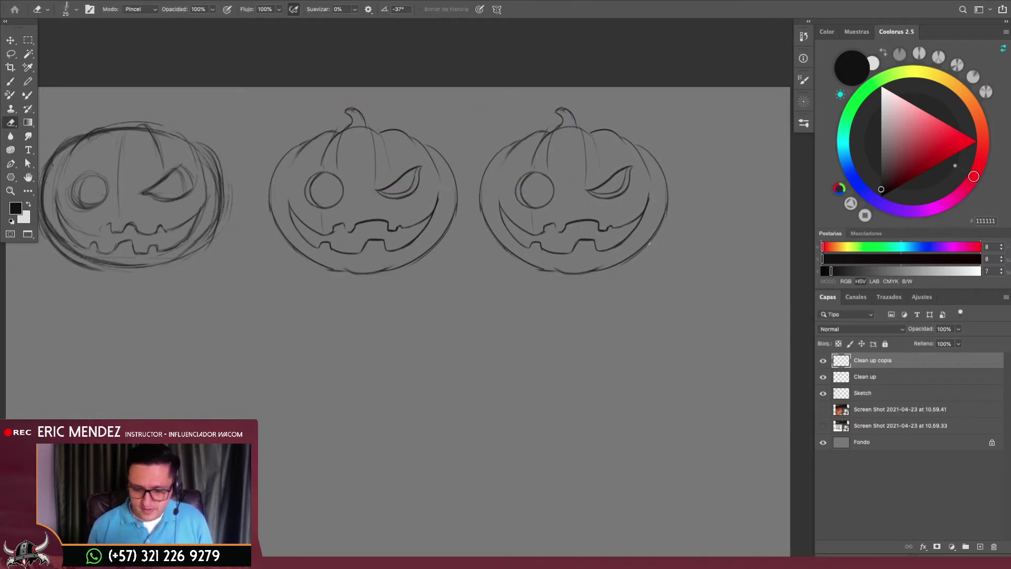
Nudge the third pumpkin 38 px right with the Move tool and zoom out
key(v)
drag(594, 243, 614, 242)
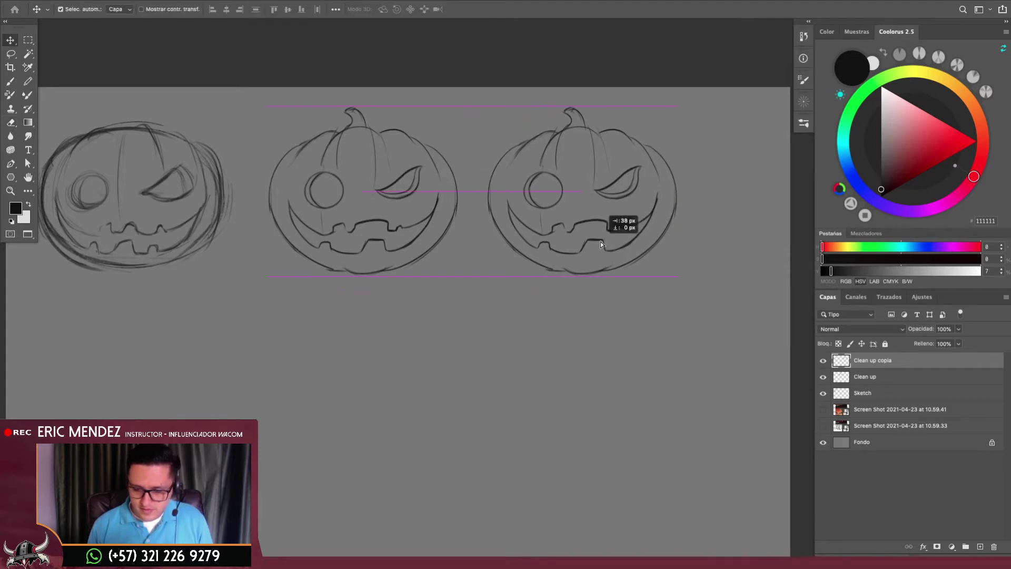
drag(605, 307, 585, 309)
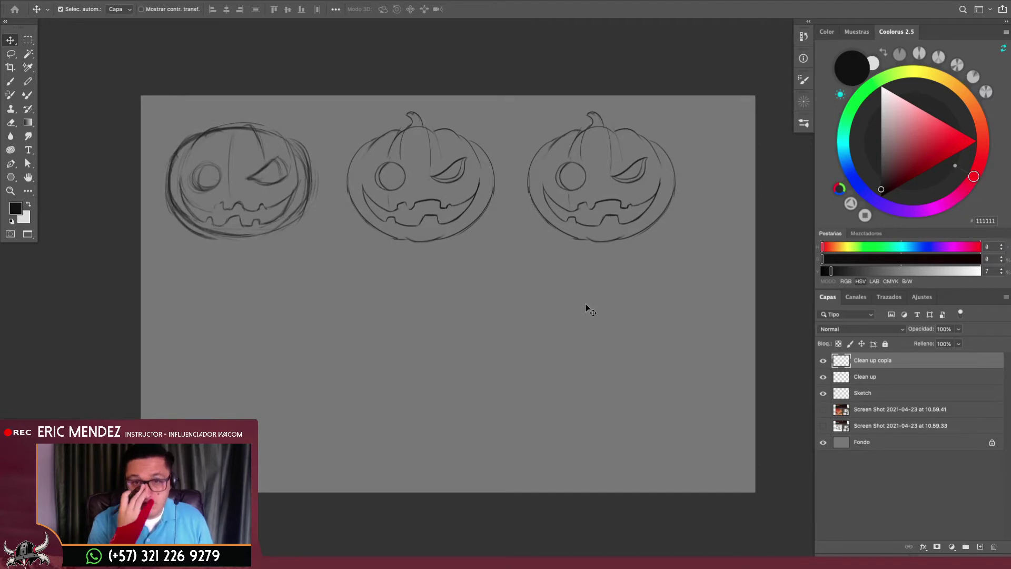
Add a new empty layer above Clean up named 'Color'
scroll(666, 354, left, 2)
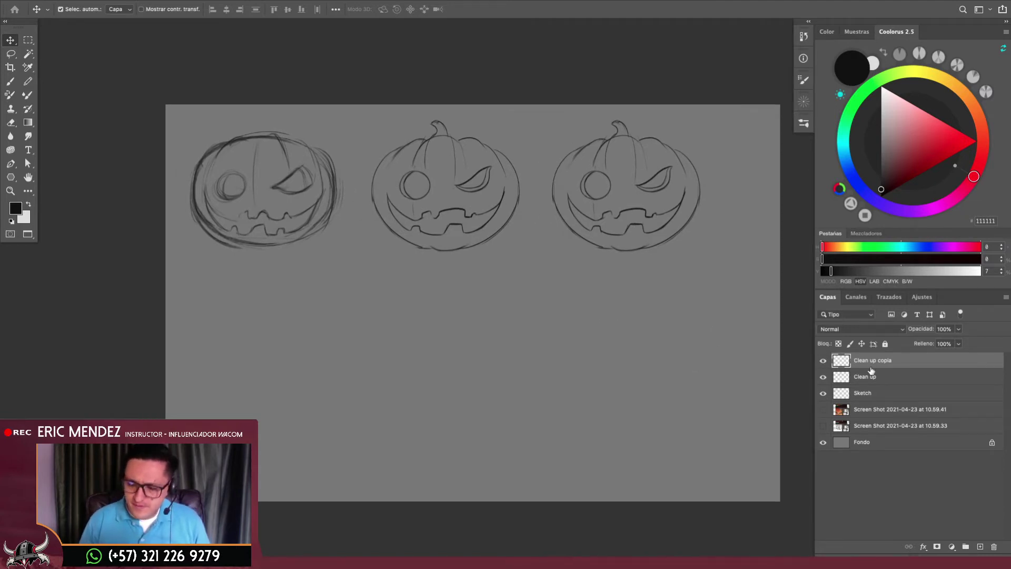
click(869, 377)
click(980, 547)
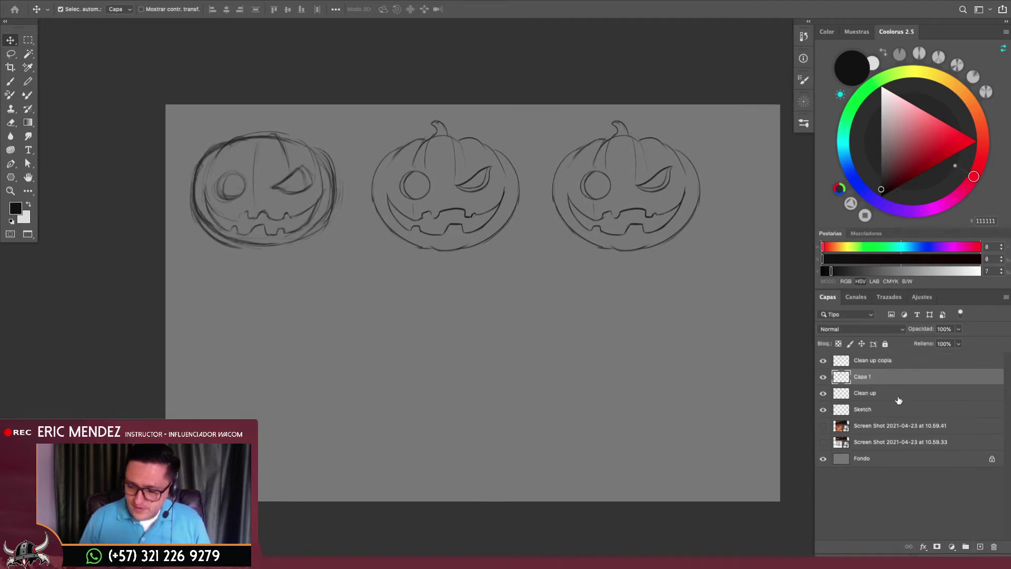
text(Color)
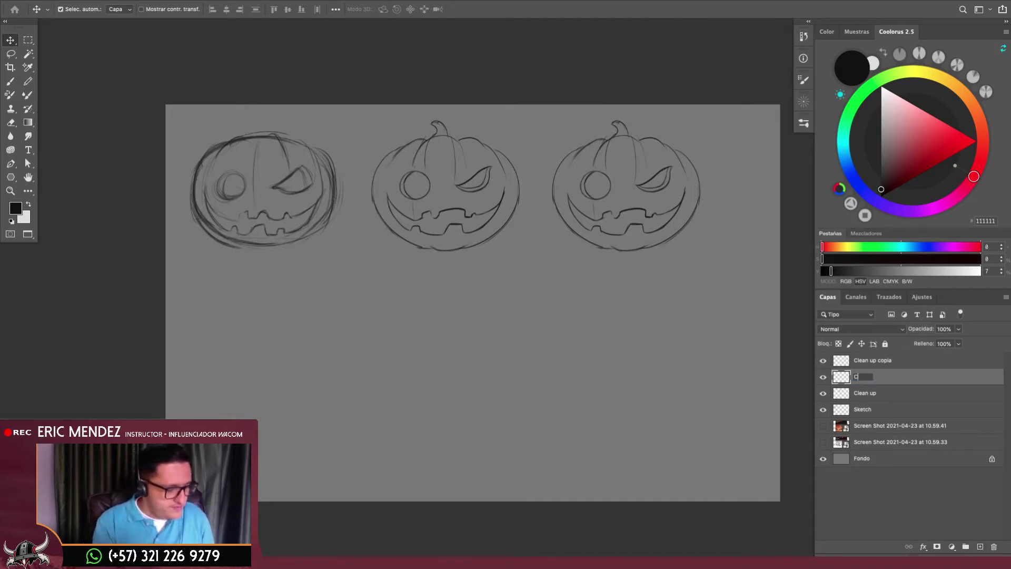
key(Return)
Switch to the Brush, zoom in and hide the panels to show only the canvas
key(b)
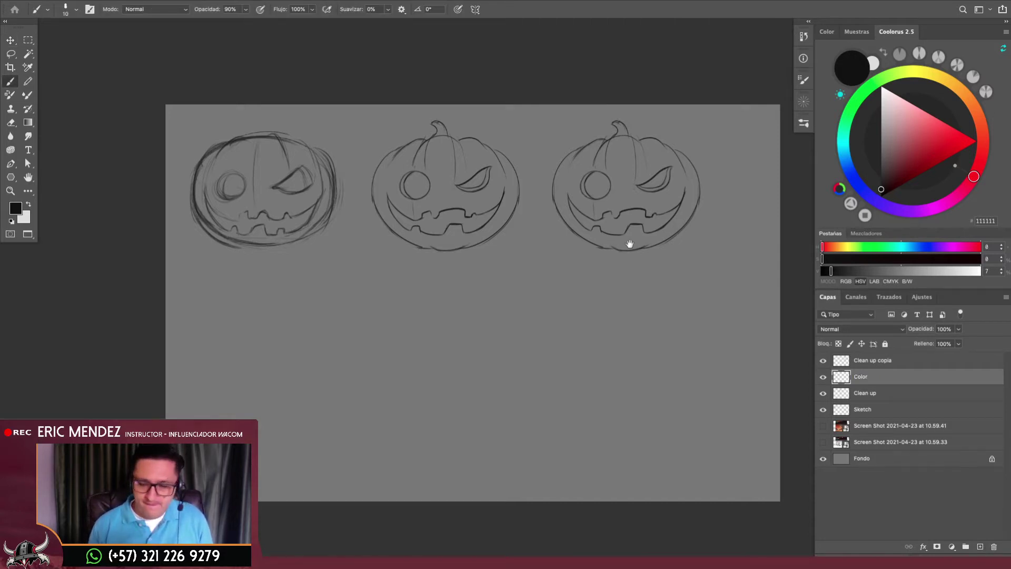
scroll(611, 263, up, 2)
scroll(601, 281, up, 1)
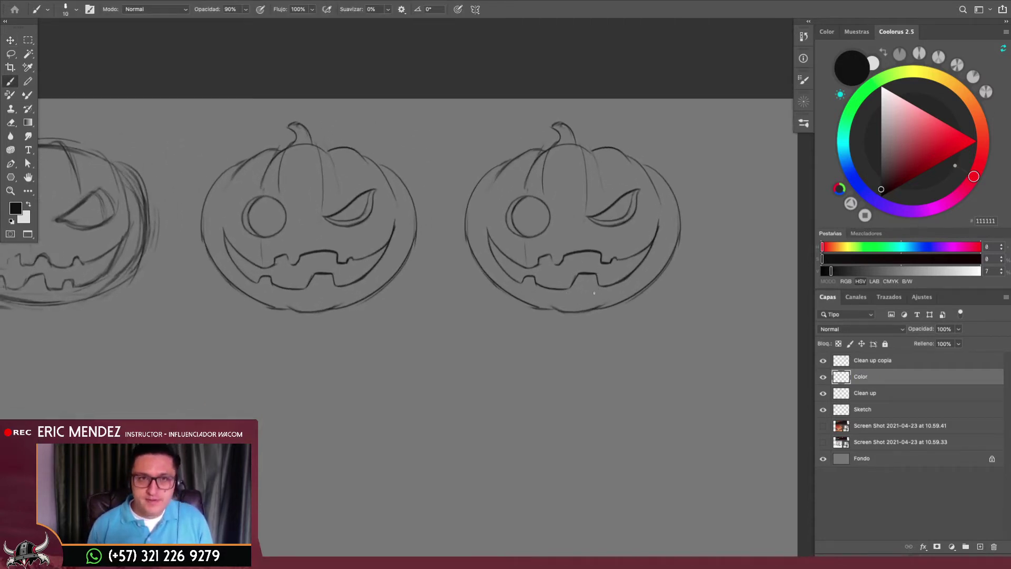
key(Tab)
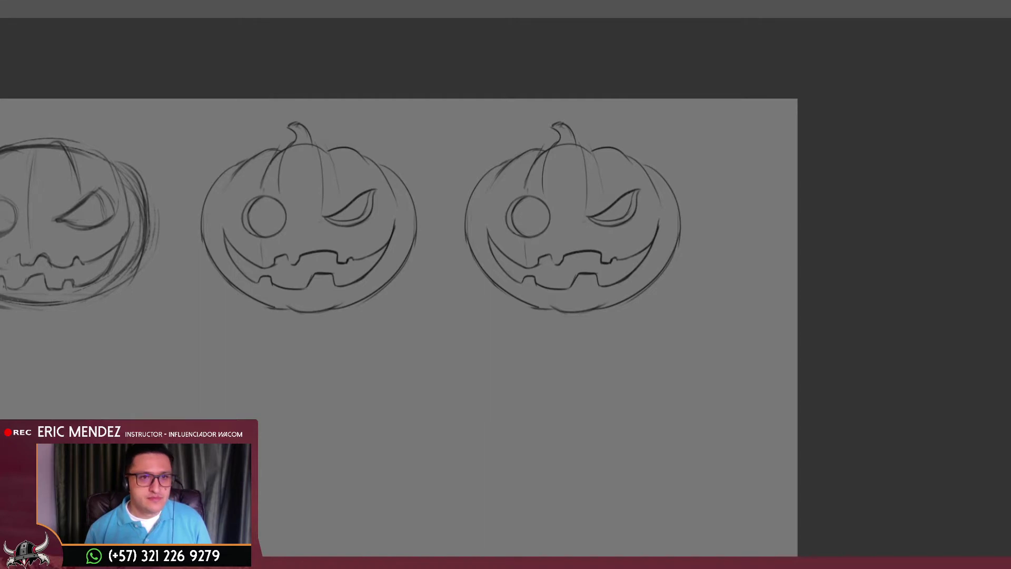
Set the foreground to dark red-brown 763411 and brush it across the right pumpkin's face
key(Tab)
click(15, 208)
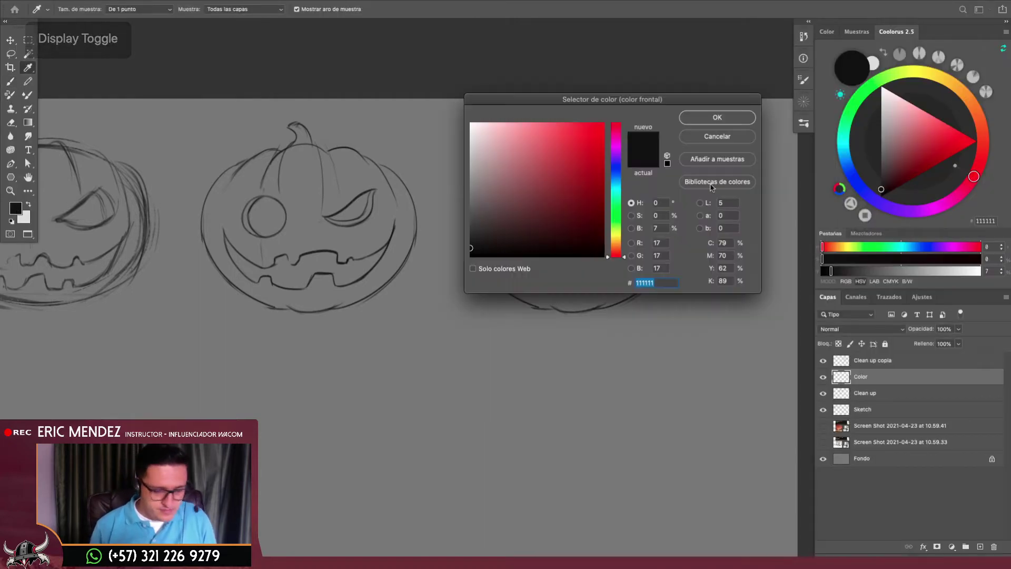
click(729, 125)
key(b)
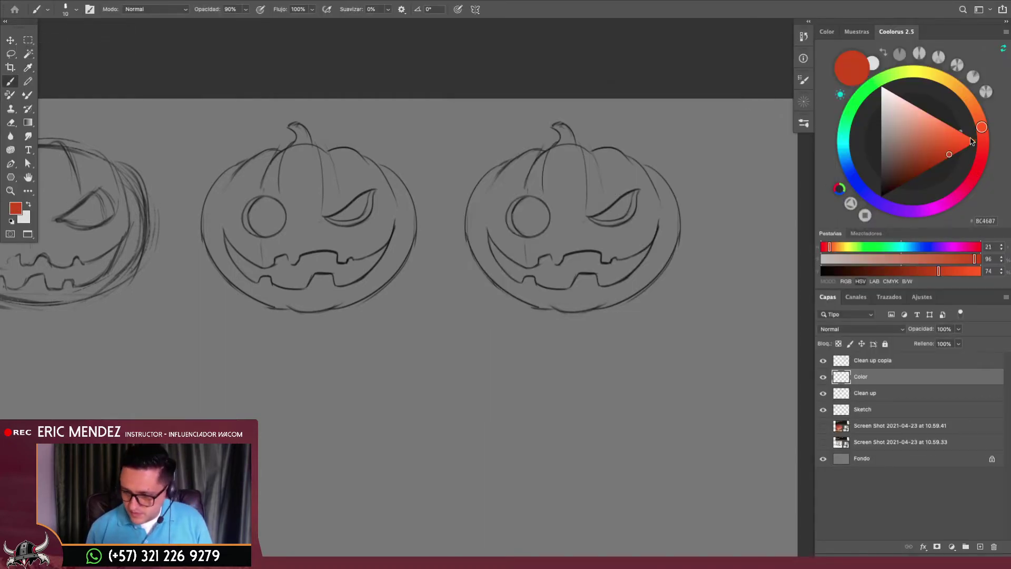
drag(937, 163, 919, 168)
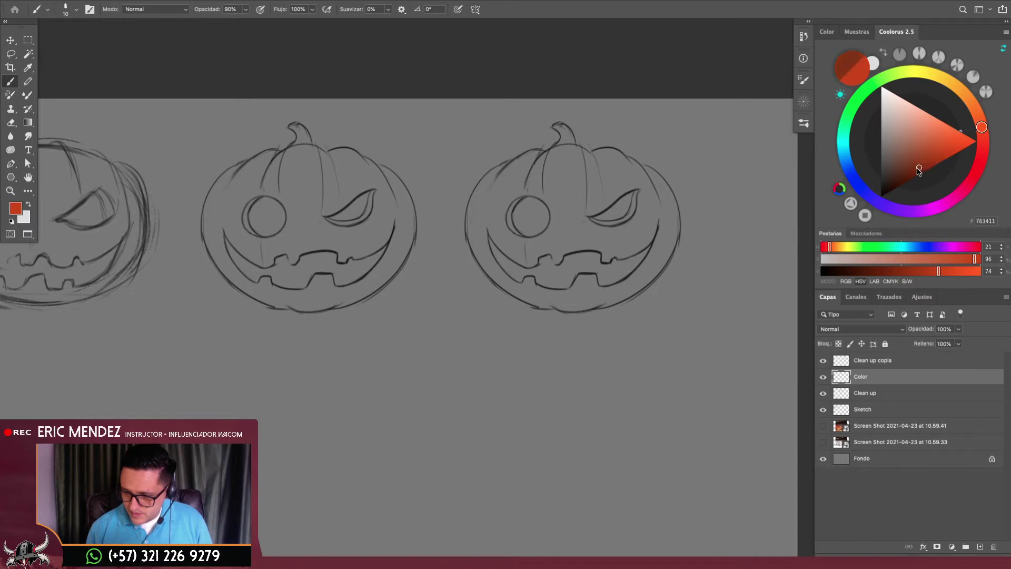
mouse_move(565, 239)
mouse_down()
mouse_move(591, 225)
mouse_move(634, 228)
mouse_move(611, 266)
mouse_up()
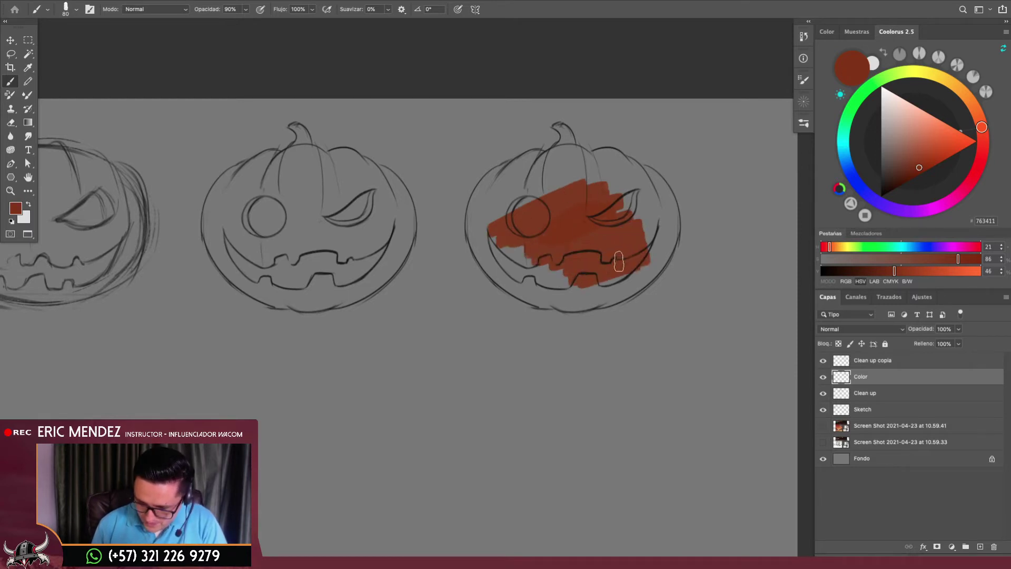
key(l)
scroll(667, 93, down, 2)
Lasso the right pumpkin's upper-left, lower-left and top edges up around the stem
scroll(474, 158, up, 5)
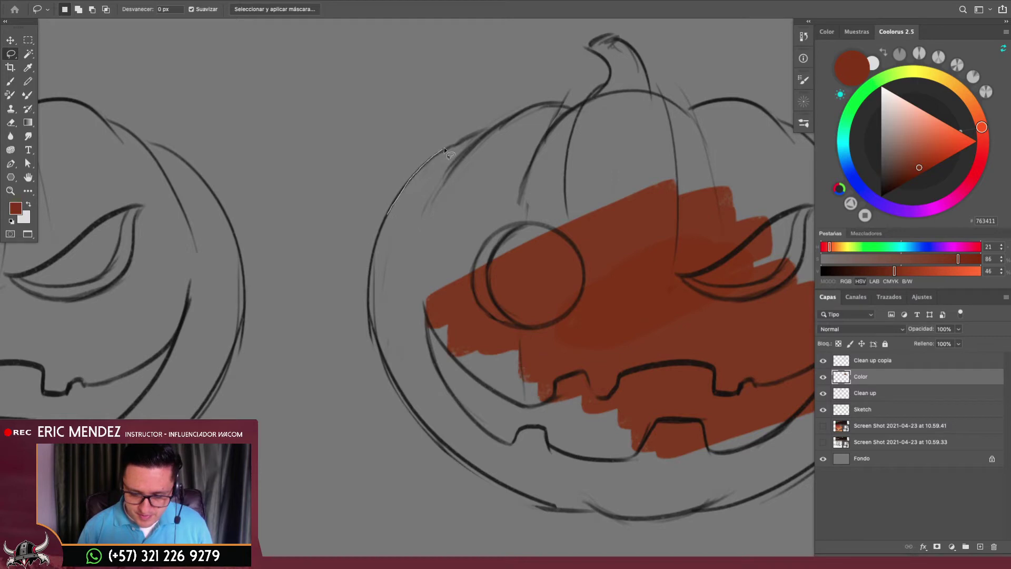
drag(561, 133, 389, 163)
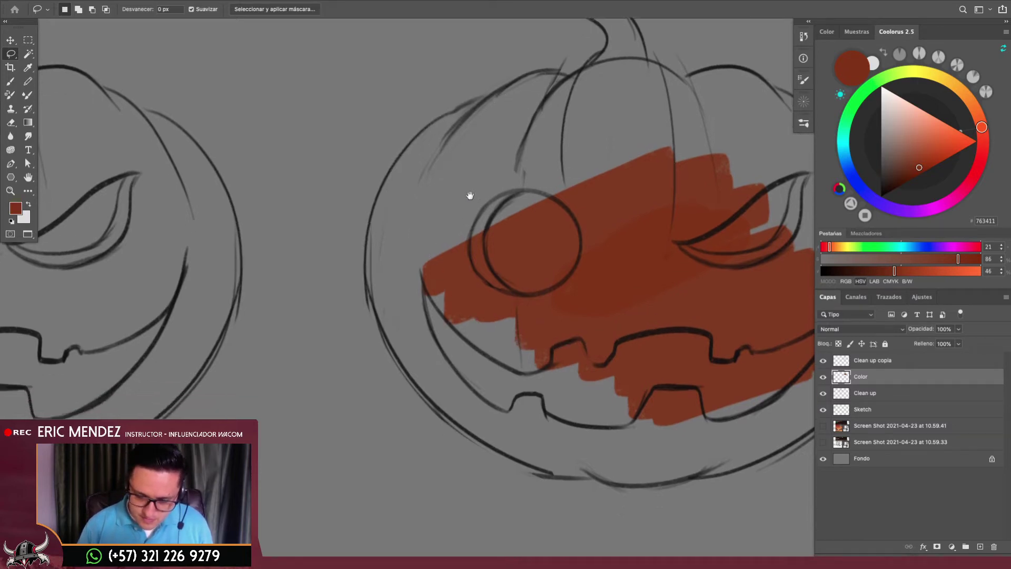
scroll(390, 158, down, 1)
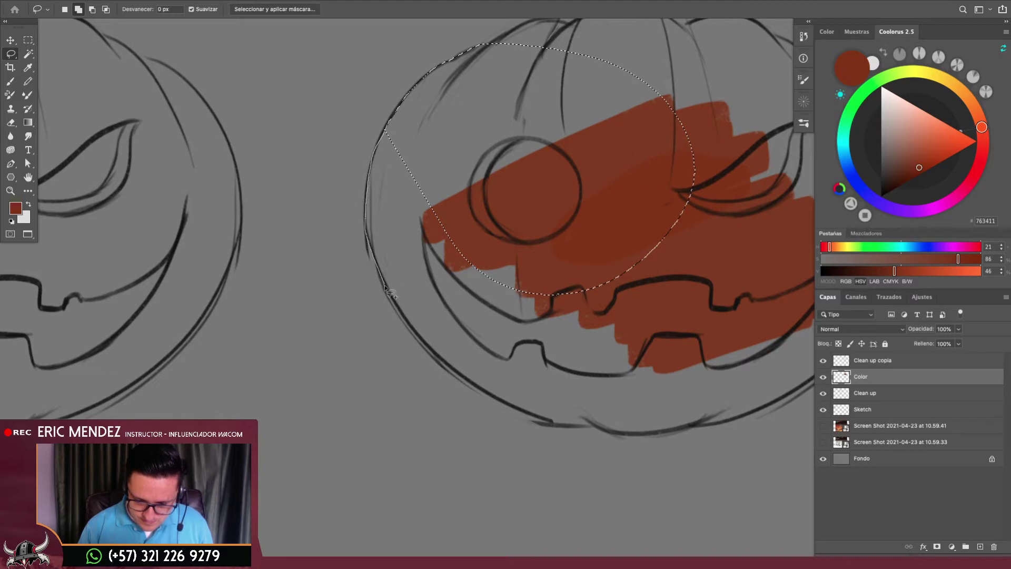
drag(421, 341, 640, 284)
scroll(579, 263, up, 3)
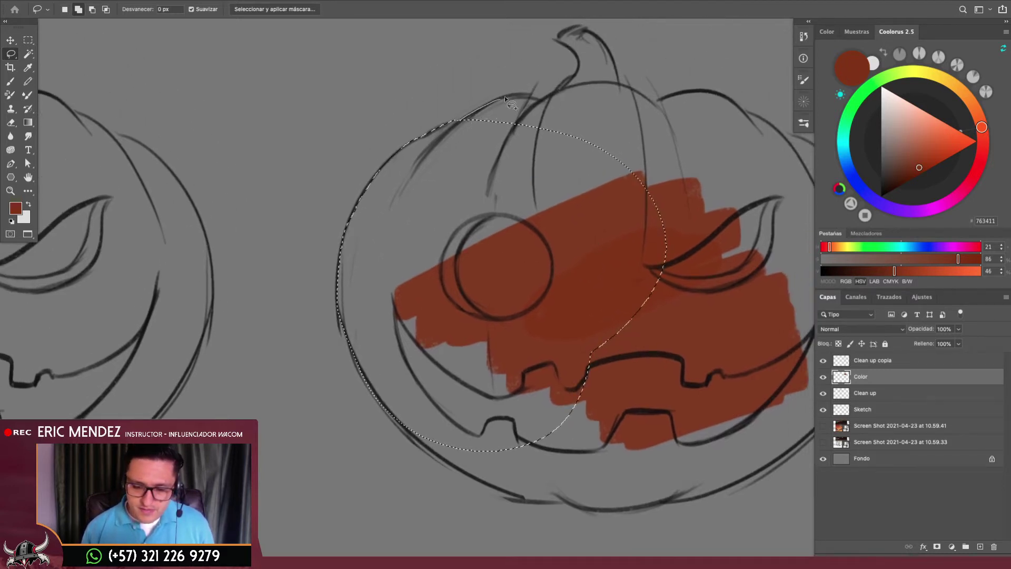
drag(544, 105, 568, 136)
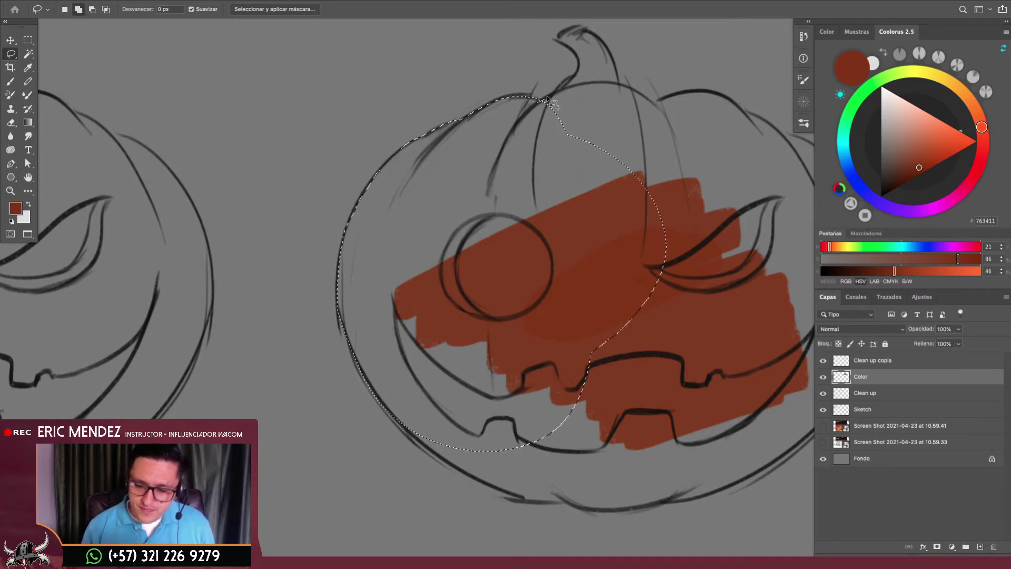
mouse_move(563, 89)
mouse_down()
mouse_move(637, 141)
mouse_move(640, 171)
mouse_up()
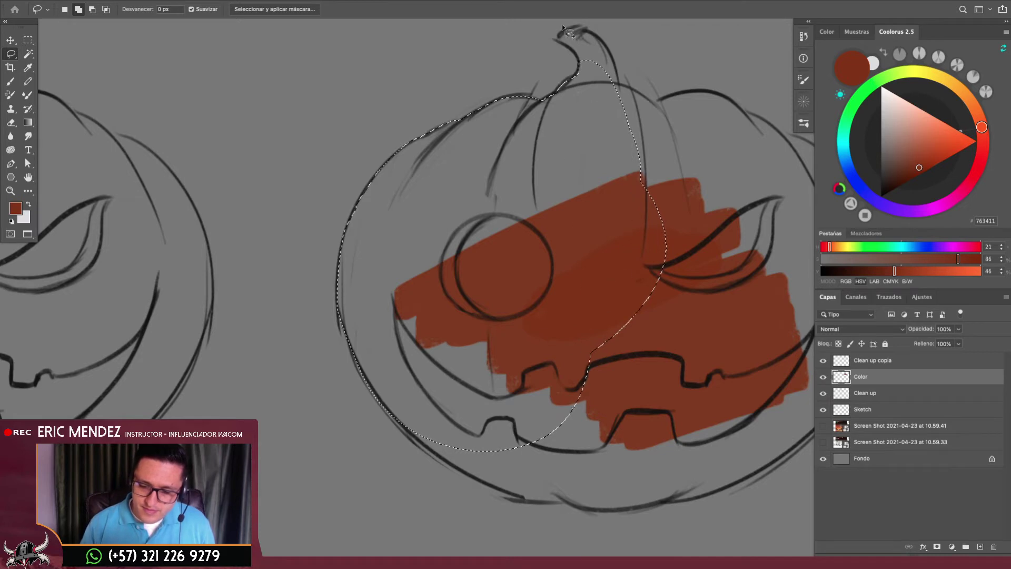
drag(584, 66, 577, 52)
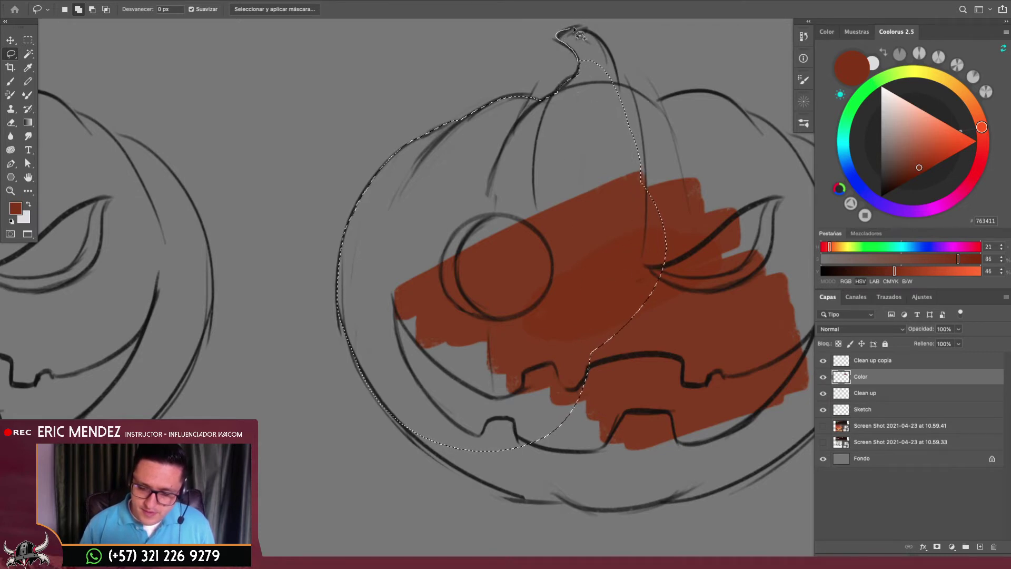
drag(626, 79, 608, 42)
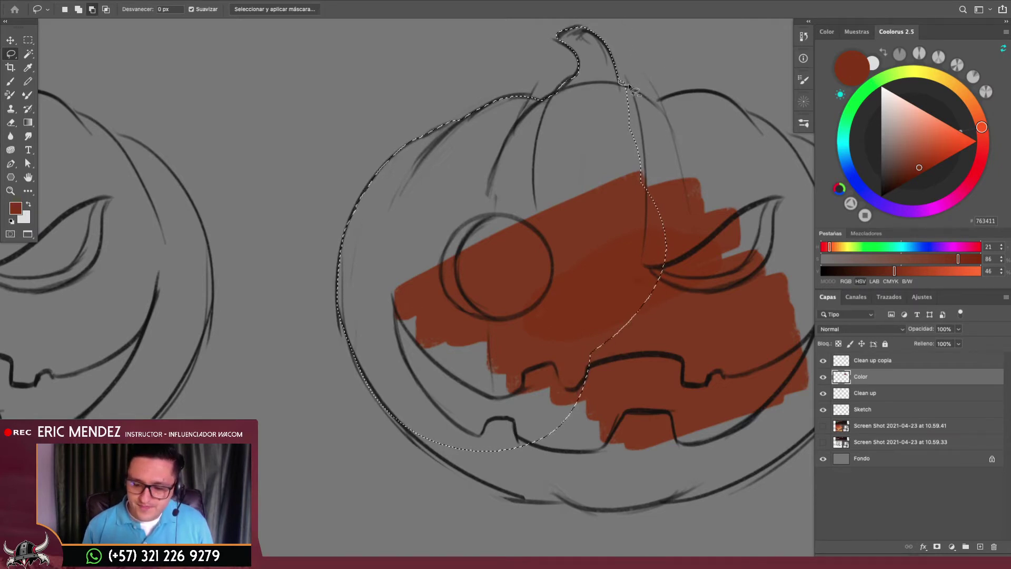
mouse_move(625, 84)
mouse_down()
mouse_move(606, 233)
mouse_move(668, 223)
mouse_move(634, 214)
mouse_up()
Rotate the canvas and extend the lasso along the pumpkin's upper-right and right edges
key(r)
click(634, 213)
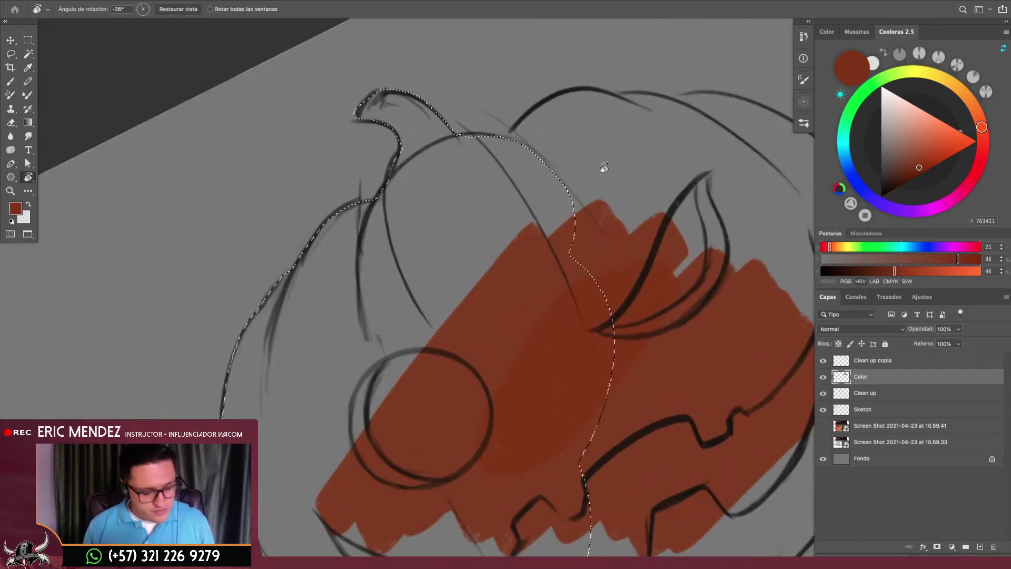
key(l)
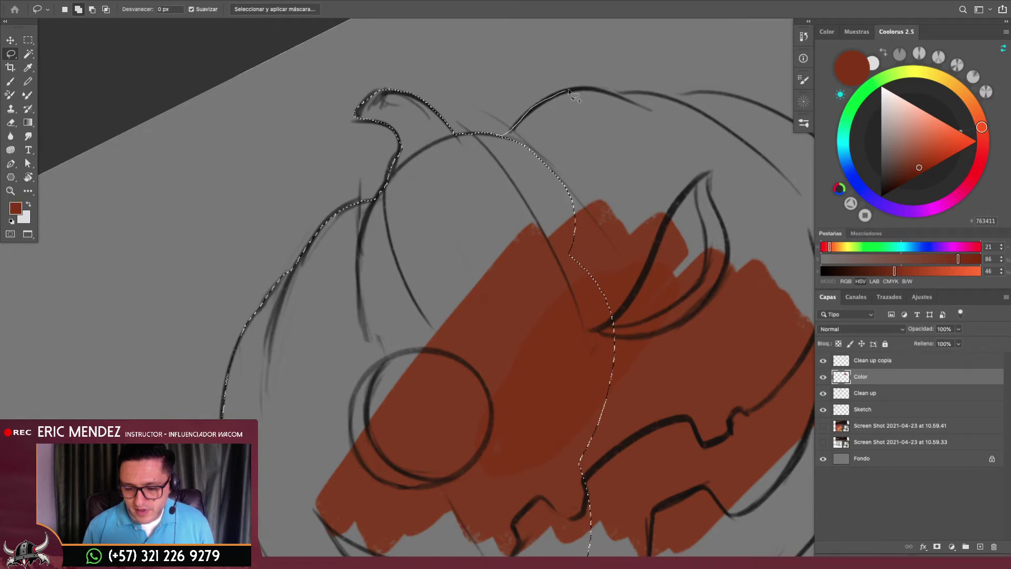
mouse_move(666, 126)
mouse_down()
mouse_move(532, 168)
mouse_move(558, 172)
mouse_up()
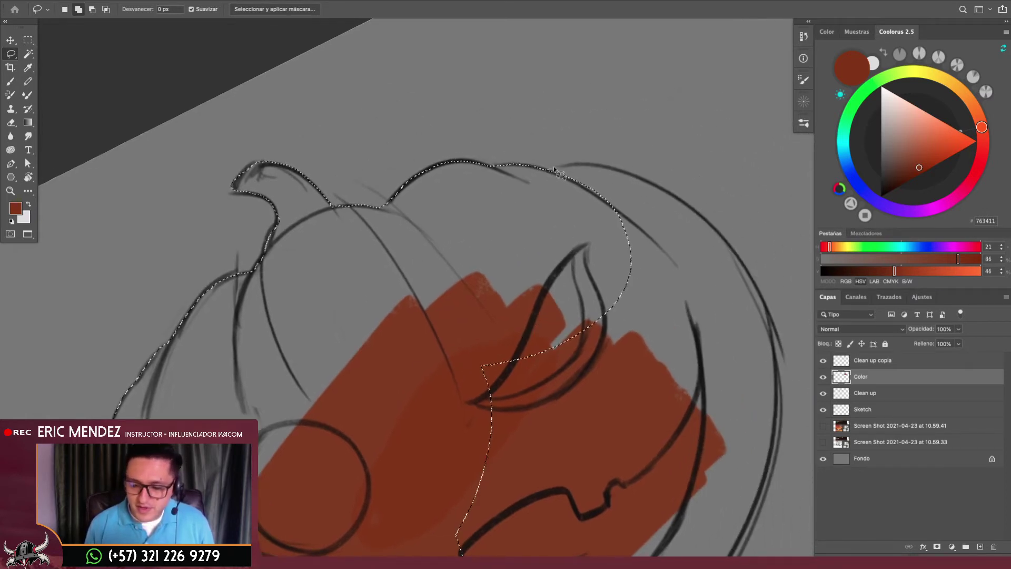
key(r)
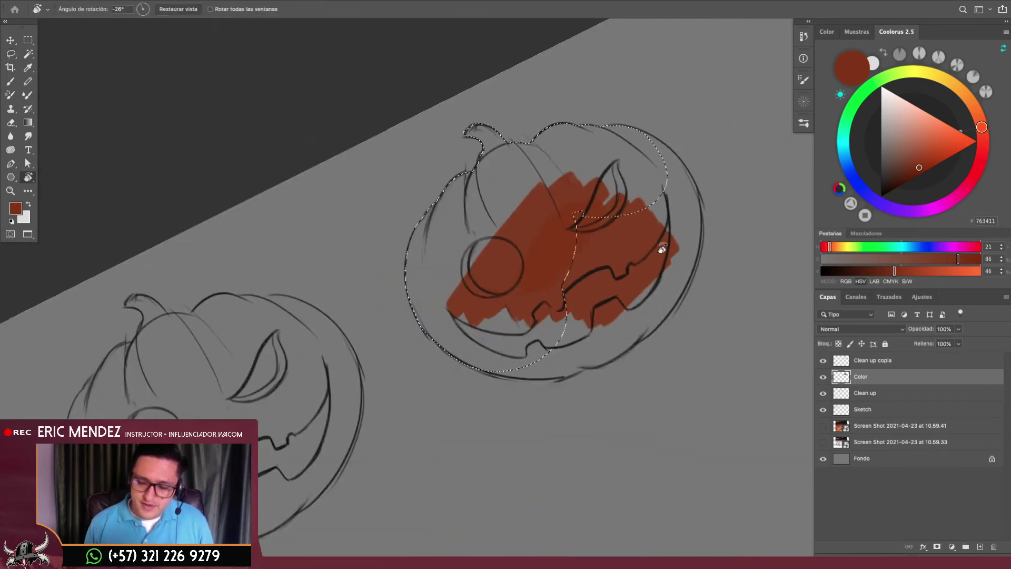
drag(623, 233, 637, 323)
scroll(628, 334, up, 2)
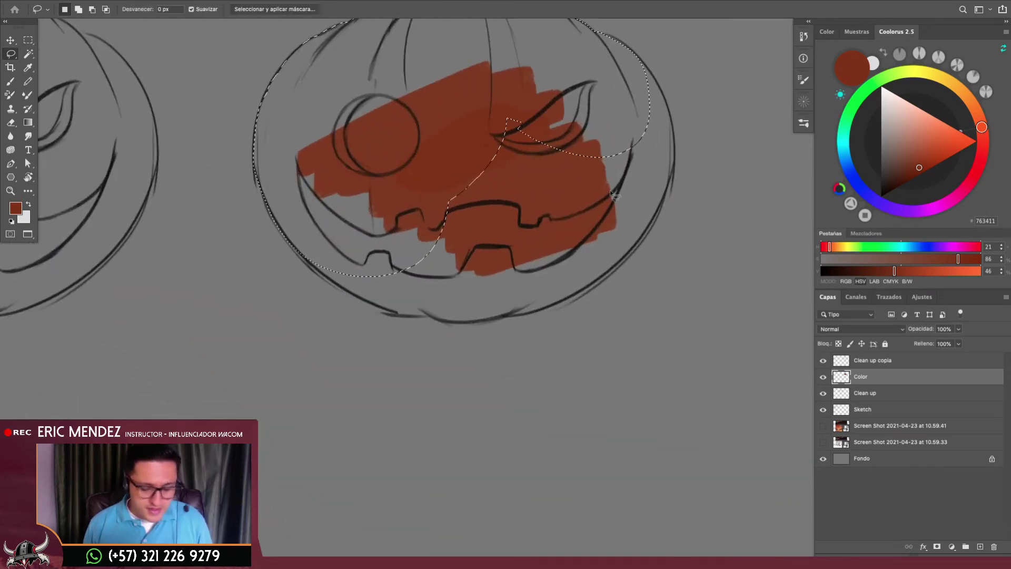
mouse_move(637, 138)
mouse_down()
mouse_move(585, 144)
mouse_move(610, 178)
mouse_move(598, 211)
mouse_up()
scroll(504, 218, up, 2)
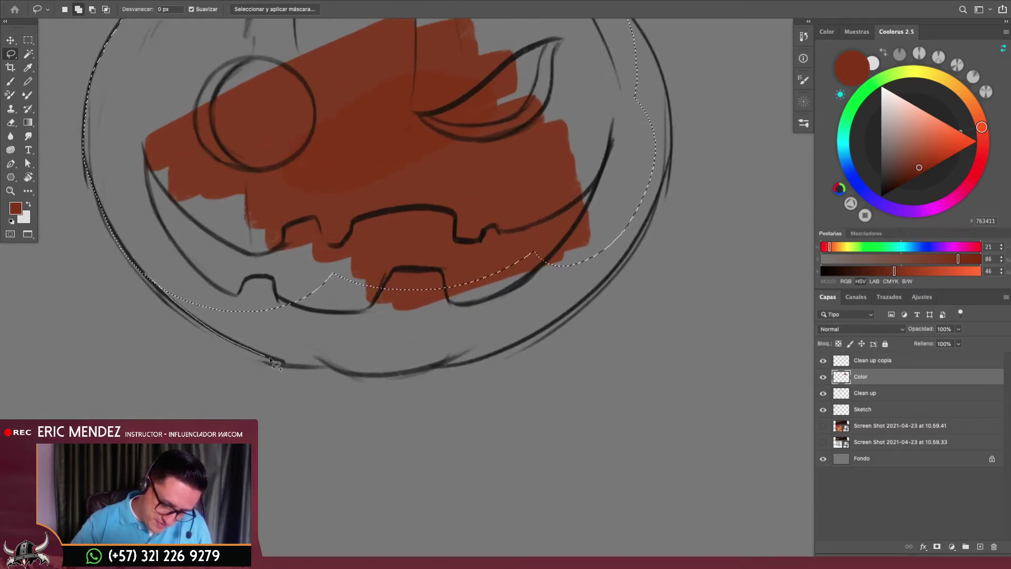
Add the pumpkin's bottom and lower-right edges to the lasso and close the selection
drag(274, 363, 328, 363)
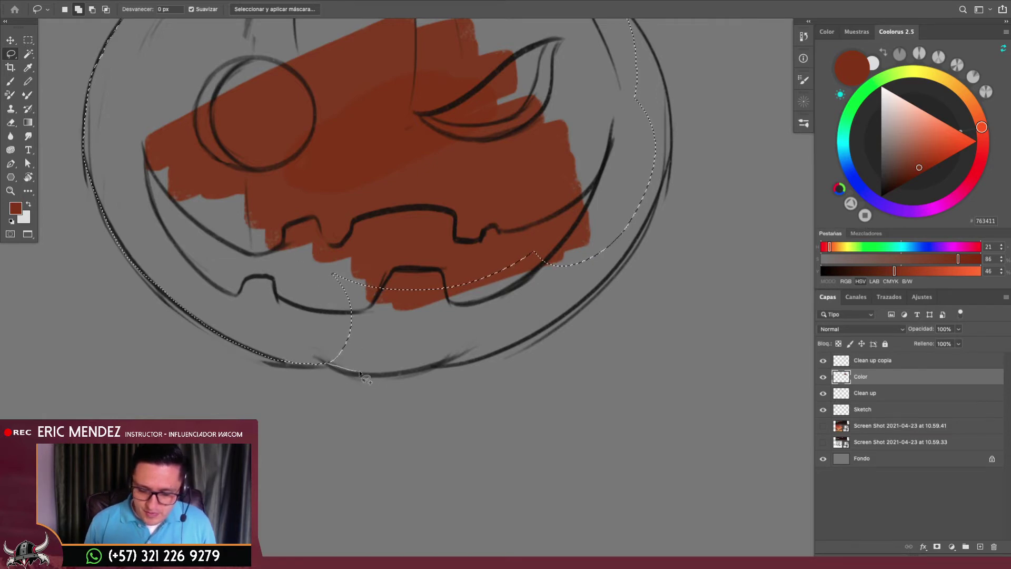
drag(466, 288, 465, 286)
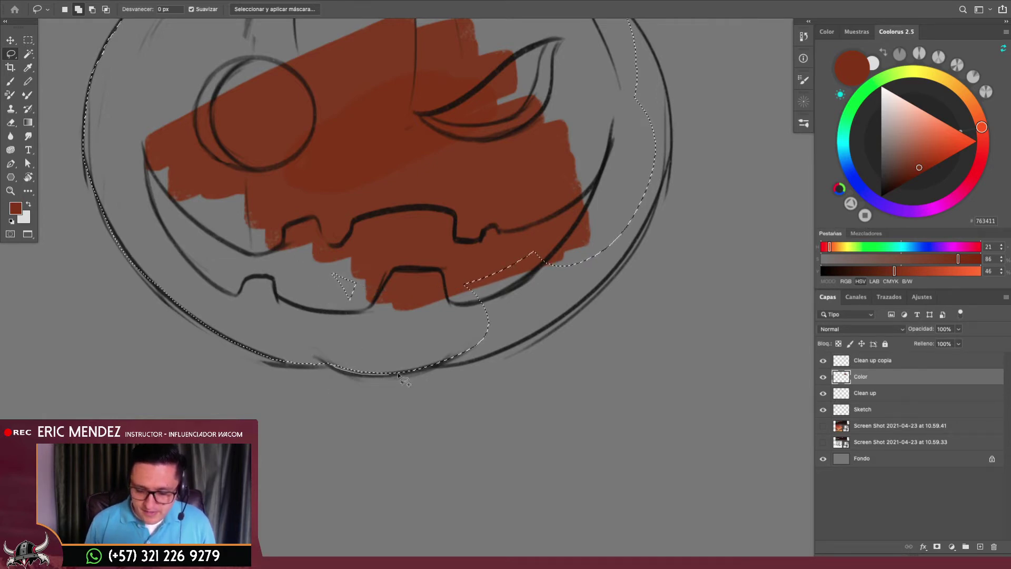
drag(401, 378, 450, 366)
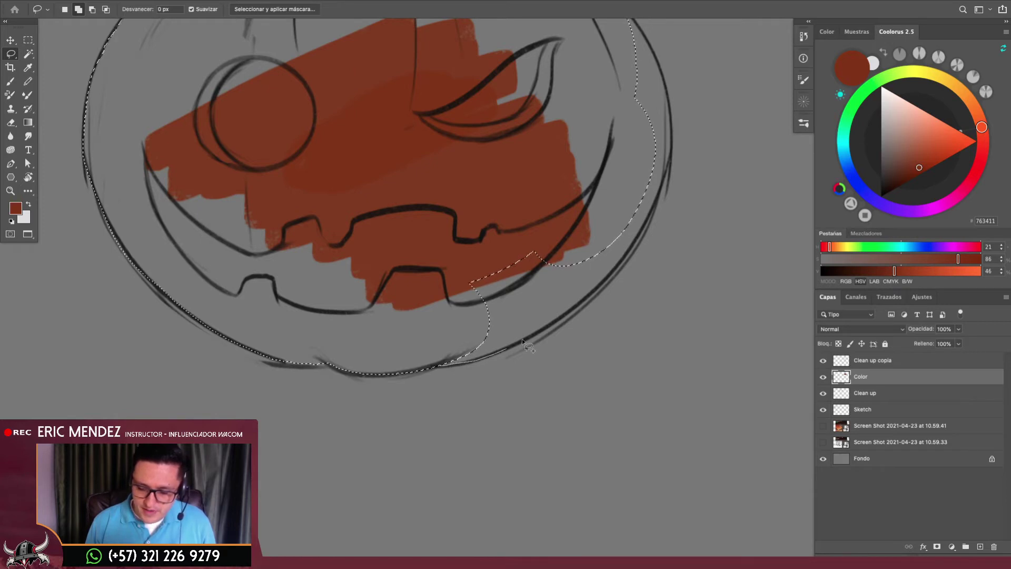
mouse_move(522, 339)
mouse_down()
mouse_move(640, 244)
mouse_move(580, 310)
mouse_up()
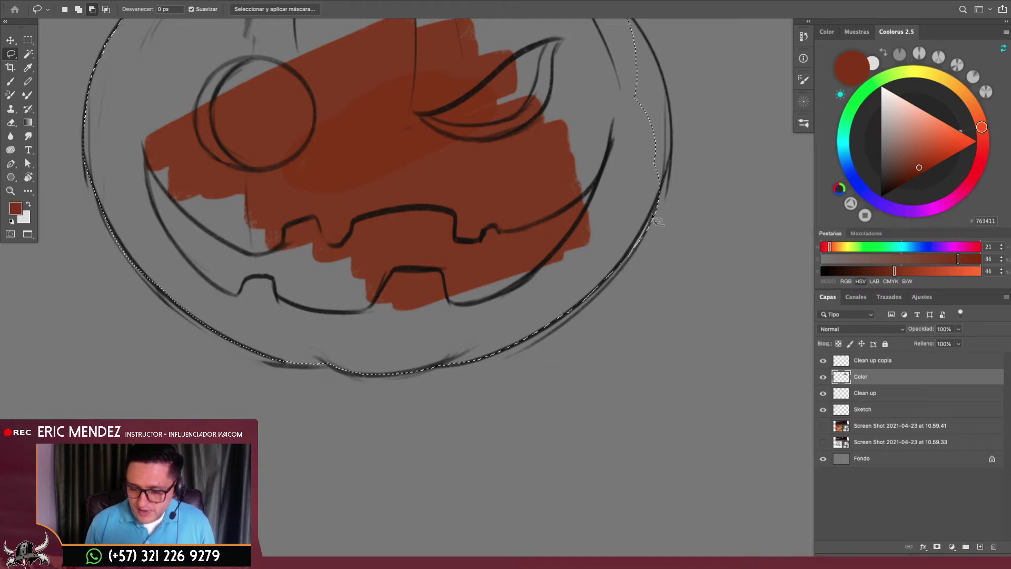
scroll(629, 322, up, 5)
mouse_move(594, 323)
mouse_down()
mouse_move(414, 214)
mouse_move(554, 130)
mouse_up()
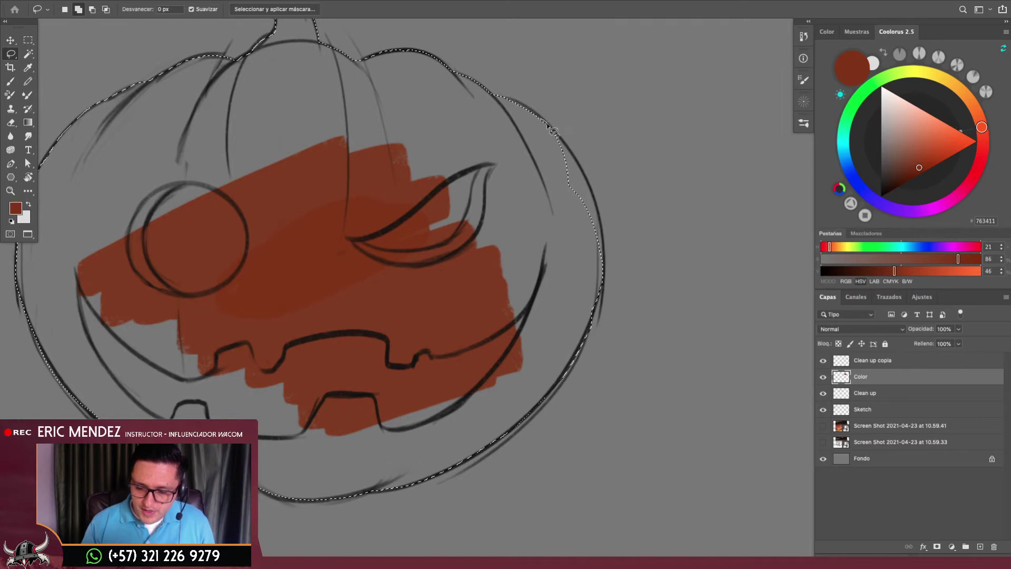
drag(607, 232, 604, 248)
key(alt)
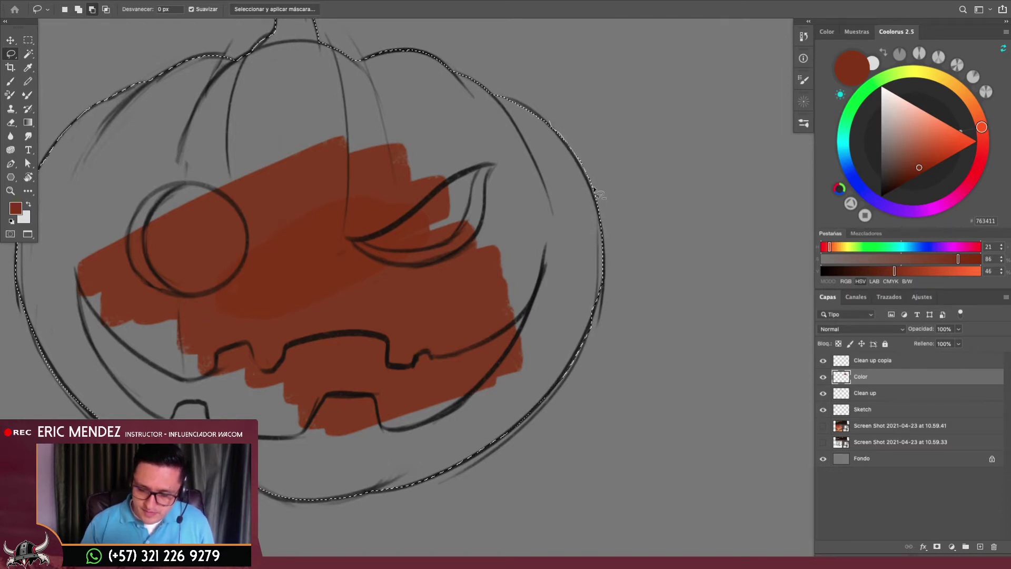
scroll(599, 195, down, 3)
scroll(573, 331, down, 3)
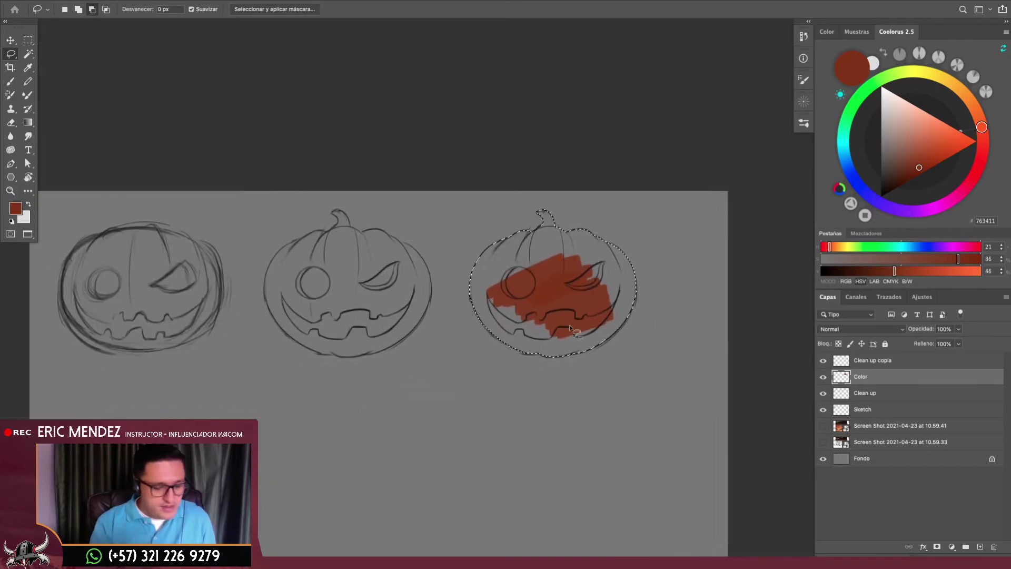
Fill the selected pumpkin with brown, darken it to lightness -25 in Hue/Saturation, and deselect
key(alt+BackSpace)
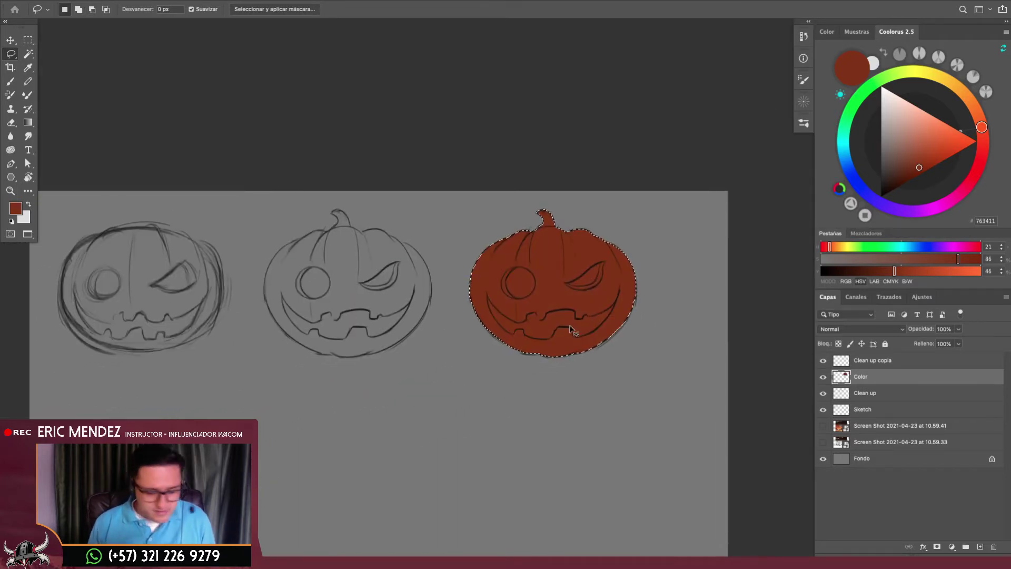
key(ctrl+u)
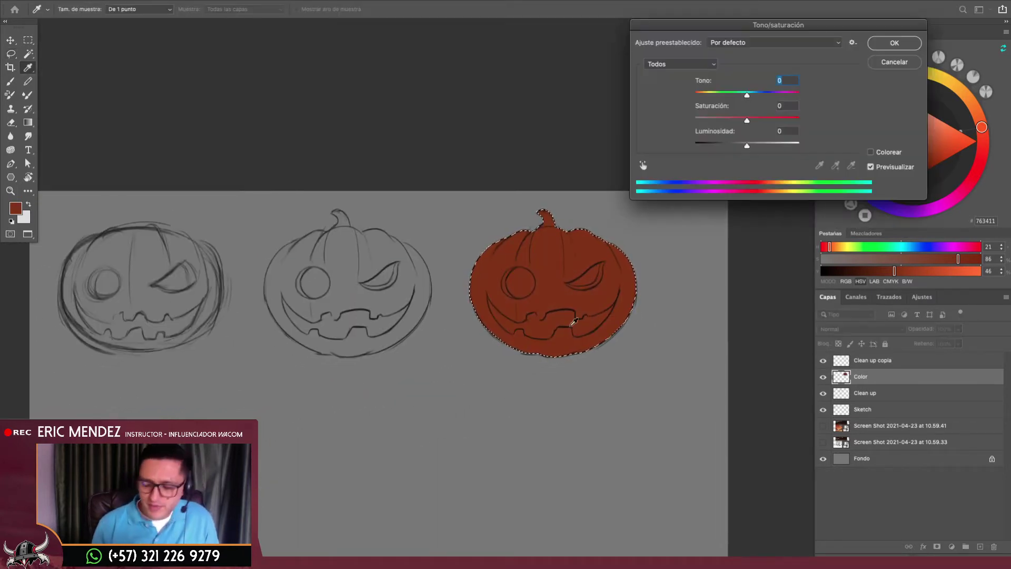
drag(747, 146, 735, 146)
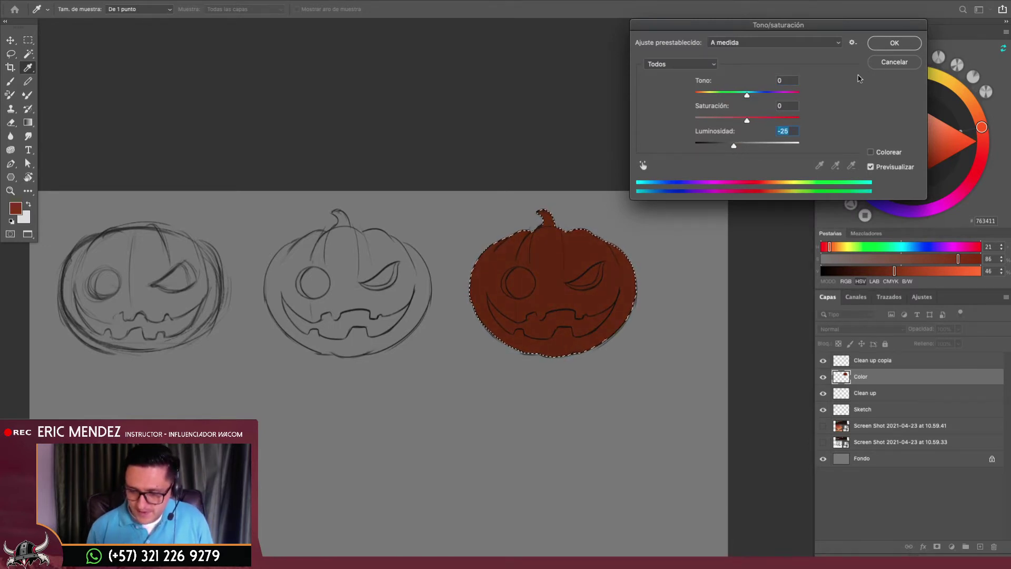
key(Return)
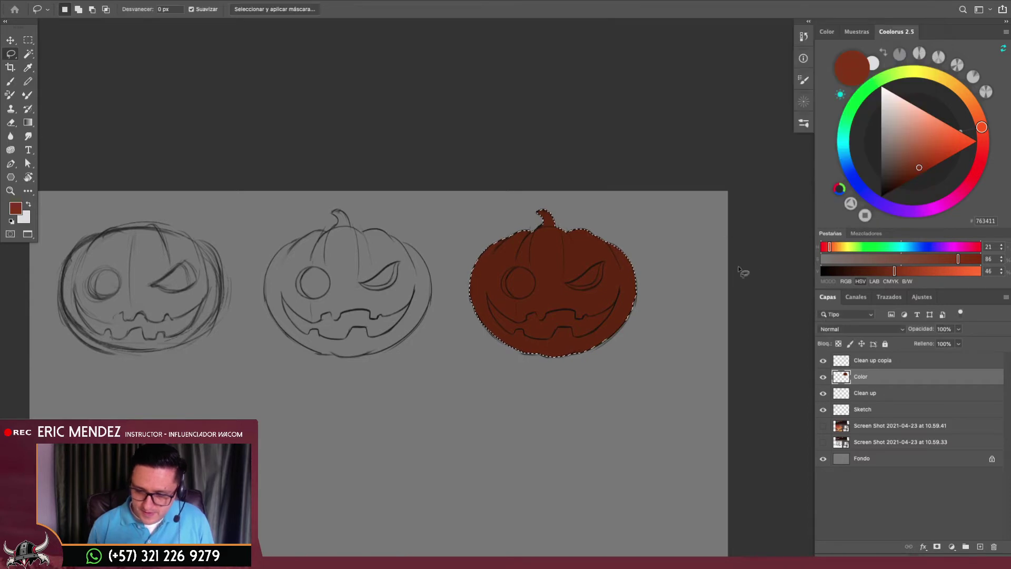
key(b)
key(ctrl+d)
Mix a light yellow (FFDF67) foreground, undoing a test stroke in the left eye
scroll(642, 307, down, 1)
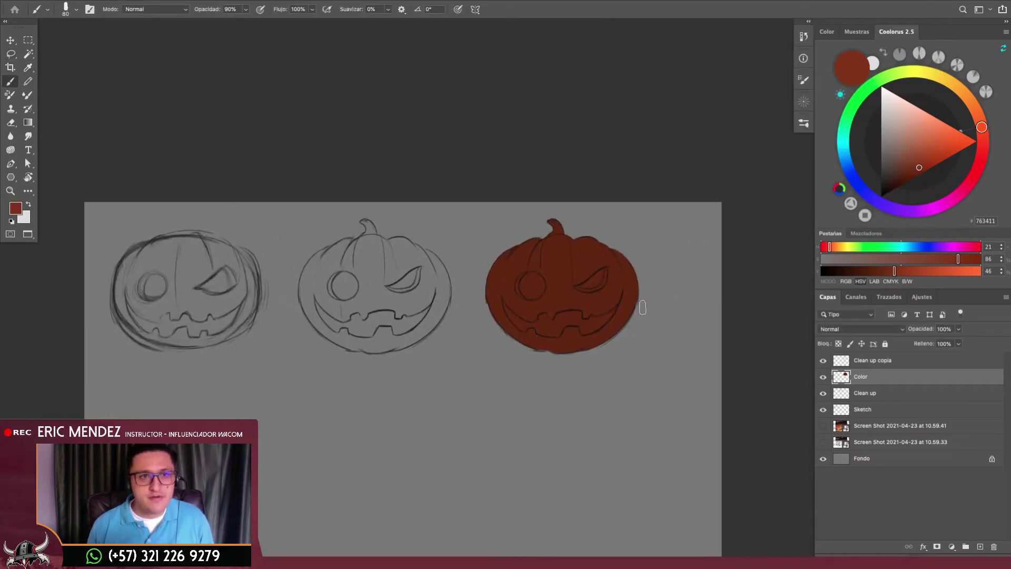
scroll(610, 303, up, 2)
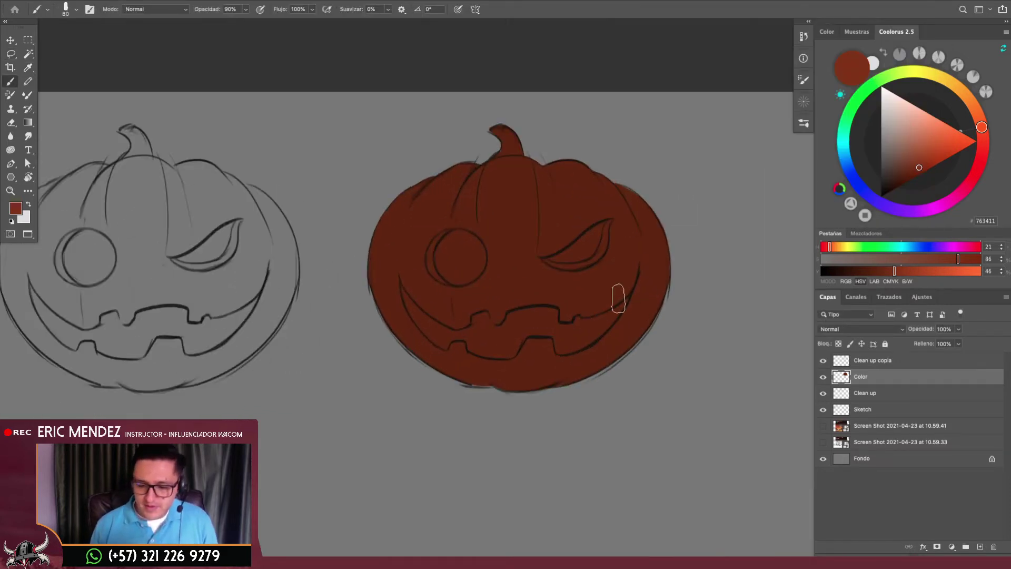
alt+click(486, 241)
click(932, 86)
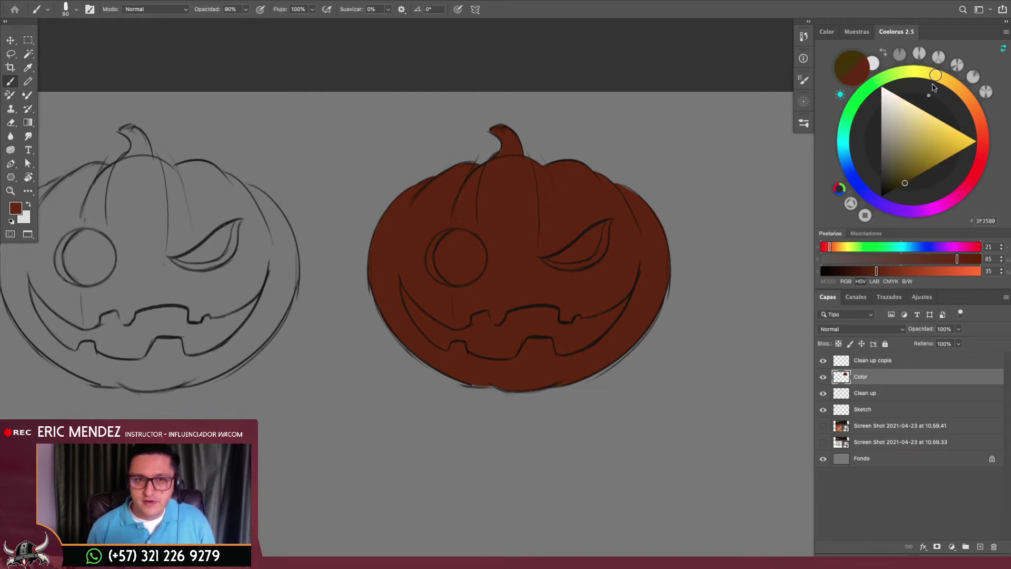
click(938, 124)
click(938, 119)
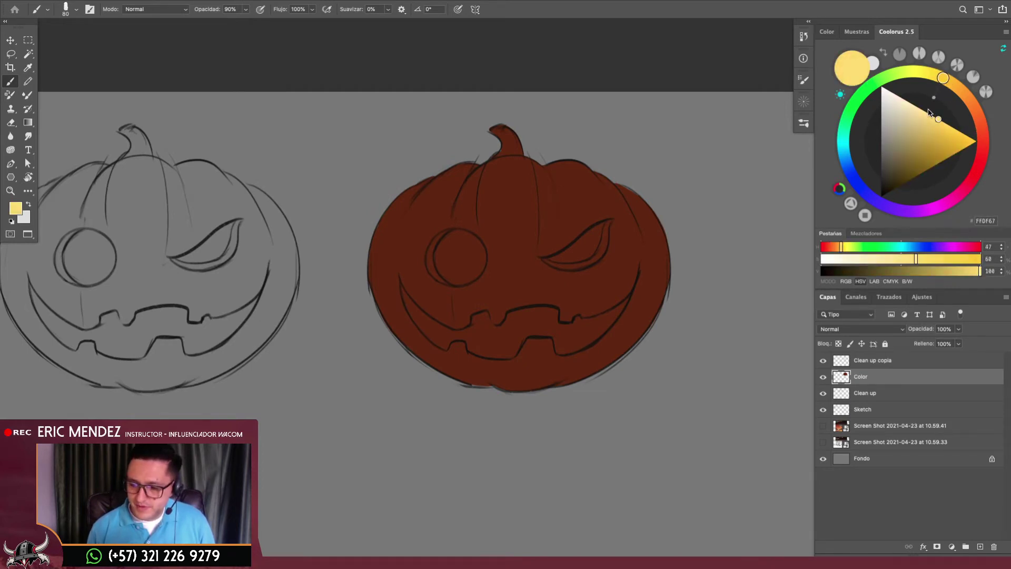
drag(456, 246, 460, 270)
scroll(585, 258, up, 3)
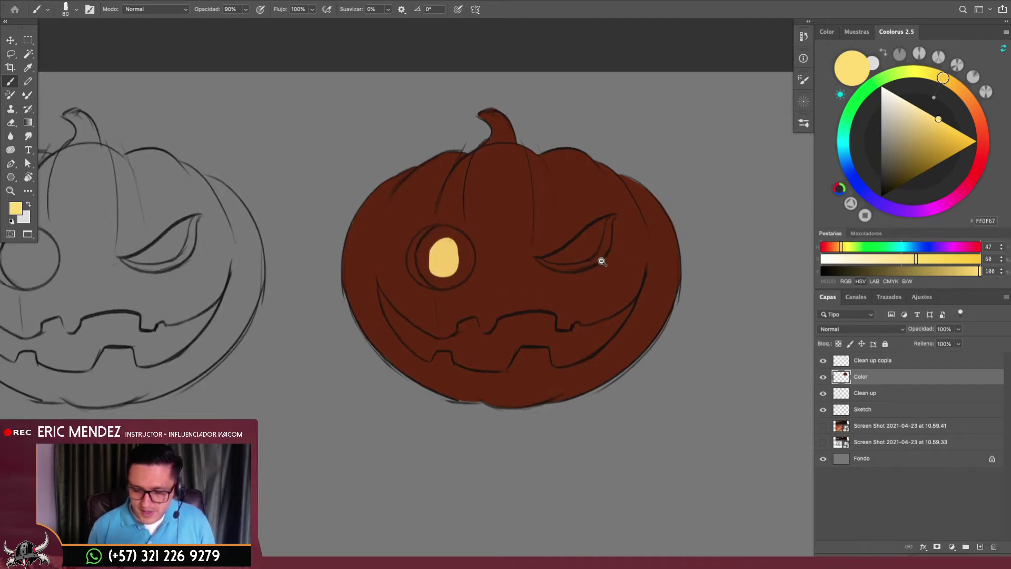
key(ctrl+z)
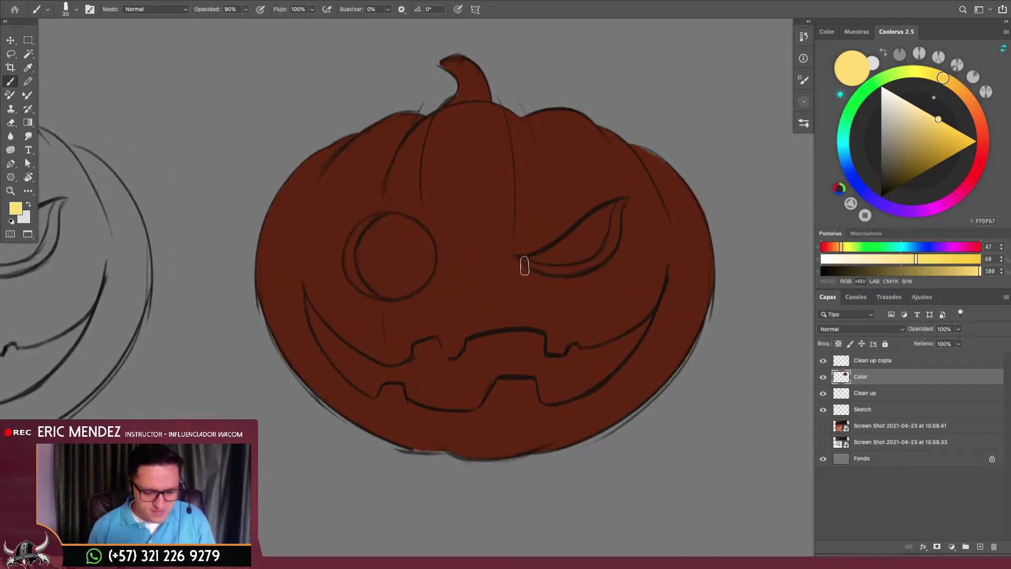
Select the round left eye with an elliptical marquee refined by lasso and fill it yellow
key(m)
key(shift+m)
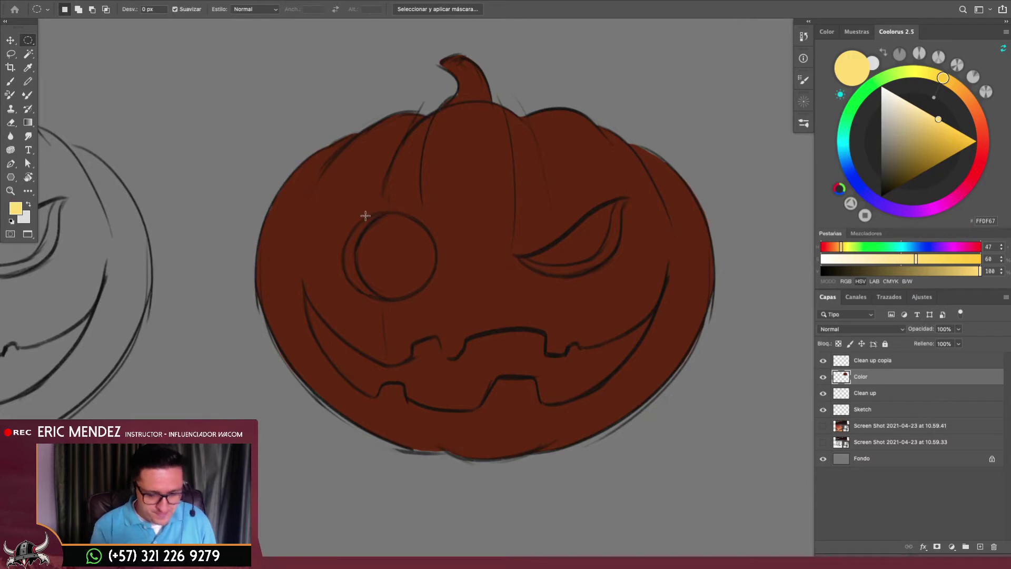
mouse_move(388, 257)
mouse_down()
mouse_move(438, 219)
mouse_move(432, 209)
mouse_up()
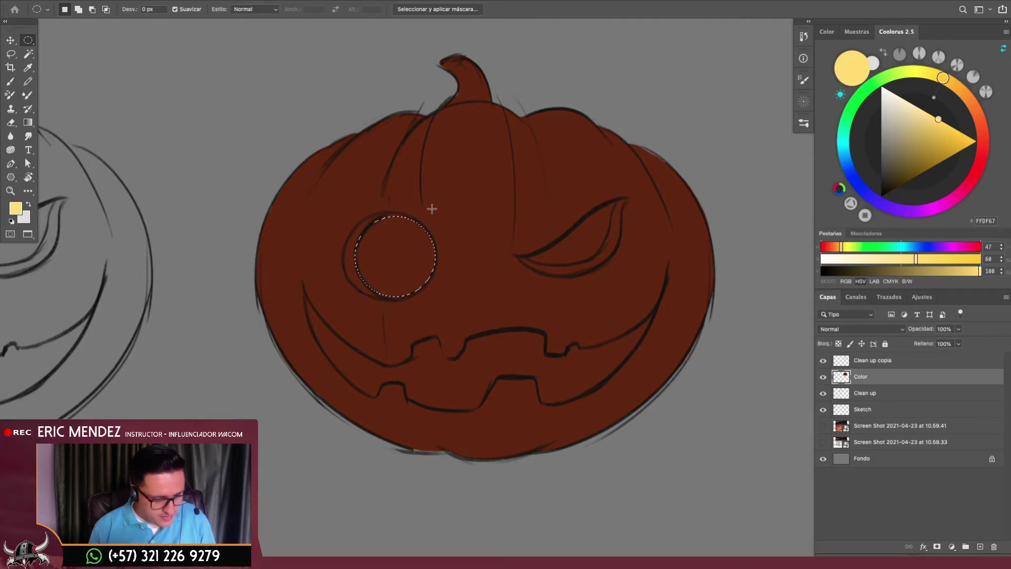
key(l)
scroll(421, 237, up, 3)
mouse_move(346, 214)
mouse_down()
mouse_move(351, 203)
mouse_move(395, 289)
mouse_move(445, 253)
mouse_up()
scroll(430, 300, down, 3)
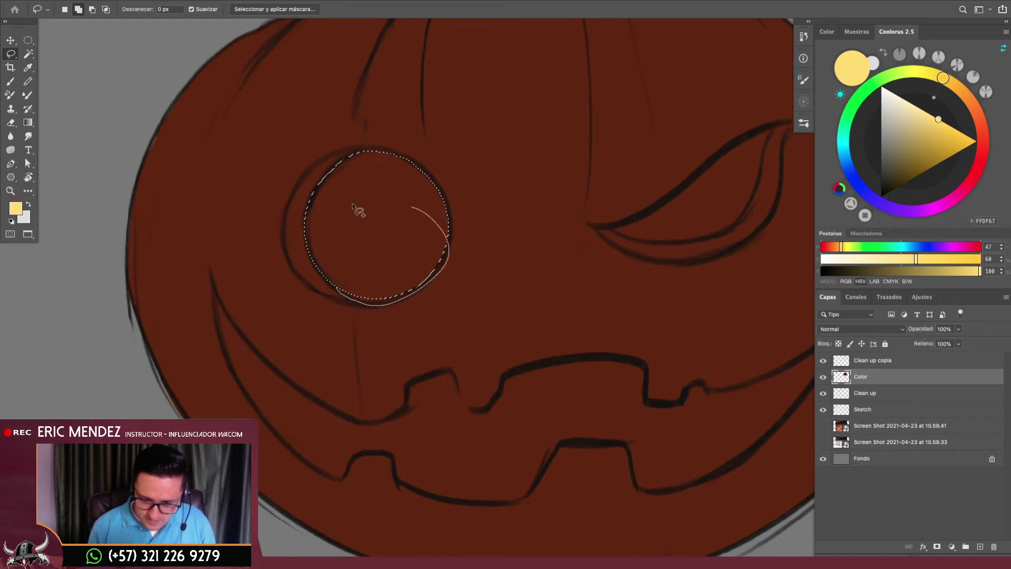
drag(332, 163, 337, 295)
key(alt+BackSpace)
key(ctrl+d)
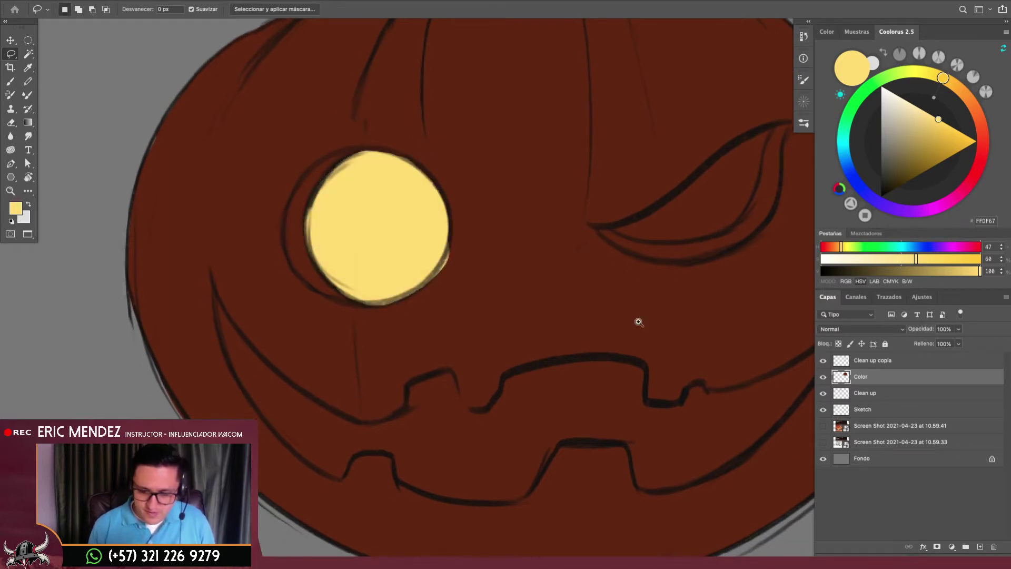
scroll(635, 321, down, 5)
scroll(582, 358, up, 3)
scroll(582, 359, up, 2)
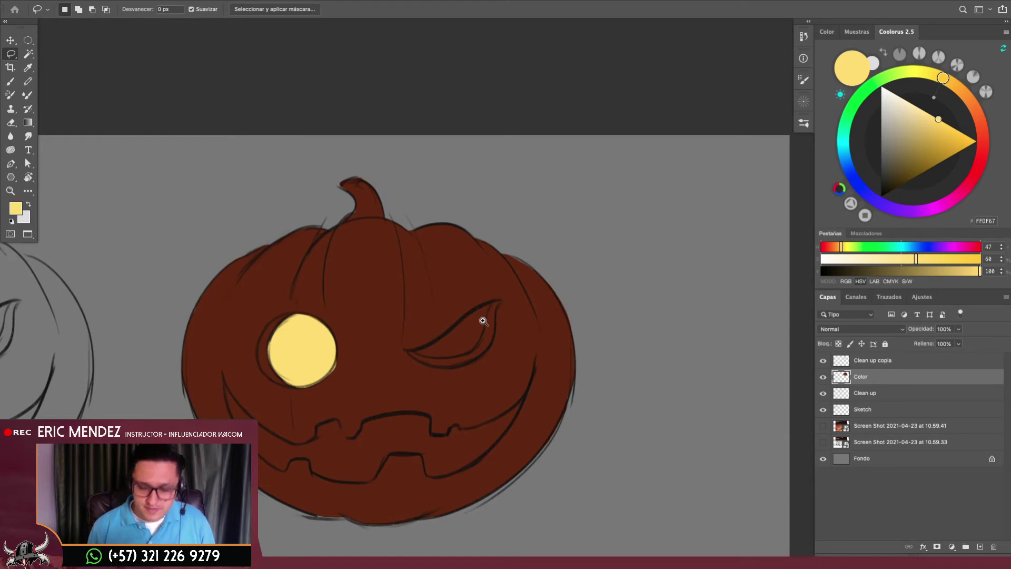
Lasso the slanted right eye and fill it with yellow
scroll(480, 323, up, 2)
scroll(521, 304, up, 1)
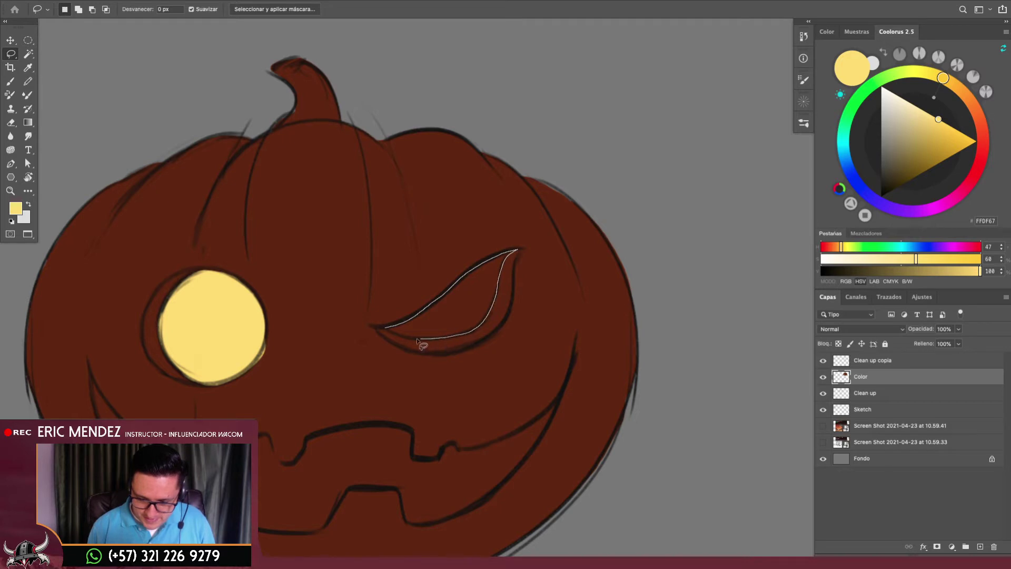
drag(419, 343, 373, 334)
key(alt+BackSpace)
key(ctrl+d)
Select the stray yellow sliver beside the round eye and cover it with dark brown
drag(538, 406, 625, 285)
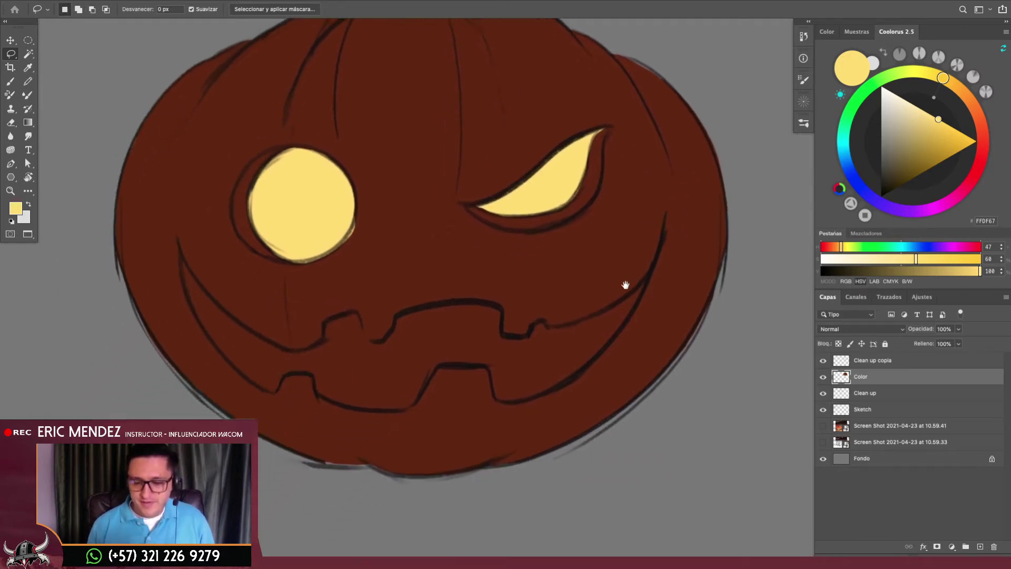
scroll(625, 285, down, 2)
key(r)
mouse_move(682, 314)
mouse_down()
mouse_move(511, 430)
mouse_move(674, 272)
mouse_up()
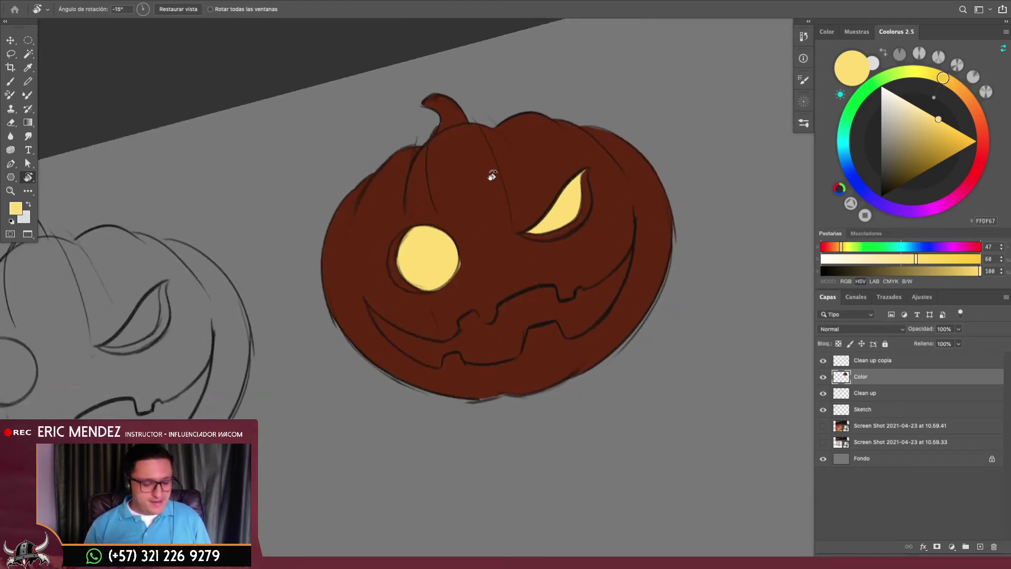
key(l)
scroll(466, 275, up, 2)
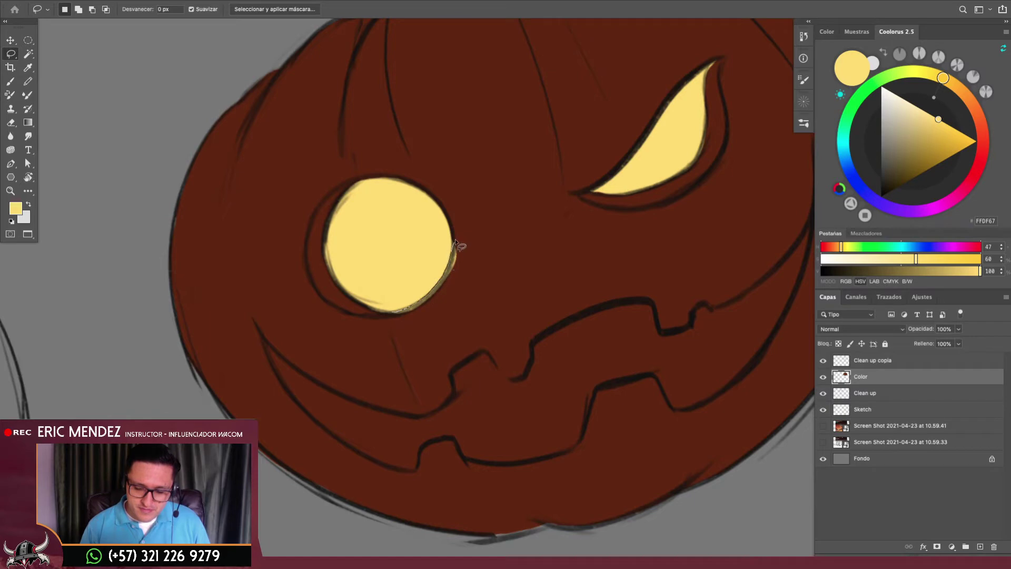
drag(456, 243, 432, 316)
key(b)
alt+click(521, 228)
key(ctrl+d)
scroll(650, 293, down, 5)
Rotate the view sideways and back upright, ending on the Clean up copia layer
key(r)
mouse_move(677, 295)
mouse_down()
mouse_move(679, 353)
mouse_move(439, 460)
mouse_up()
scroll(495, 473, up, 2)
scroll(495, 474, up, 2)
key(l)
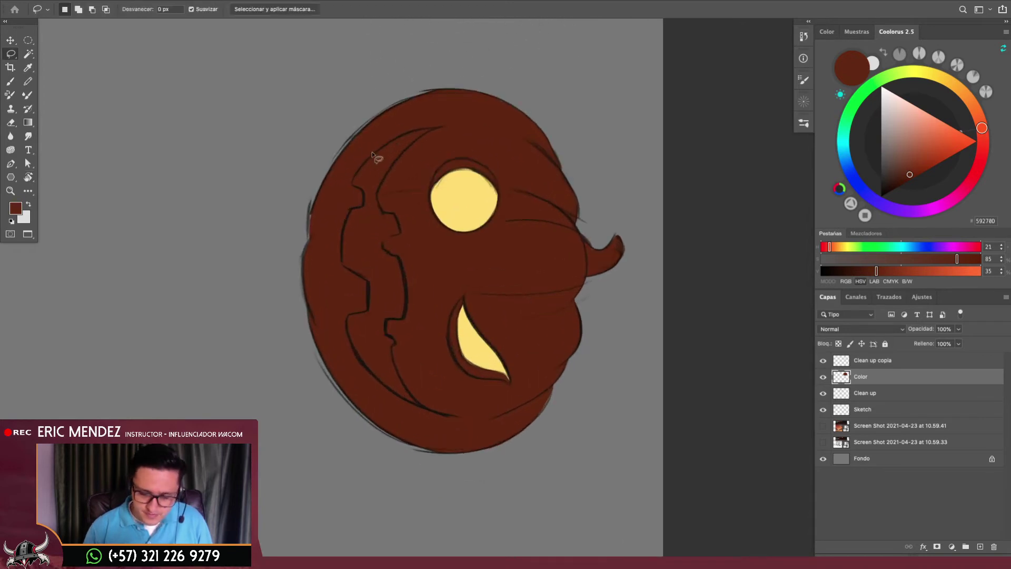
scroll(372, 153, up, 2)
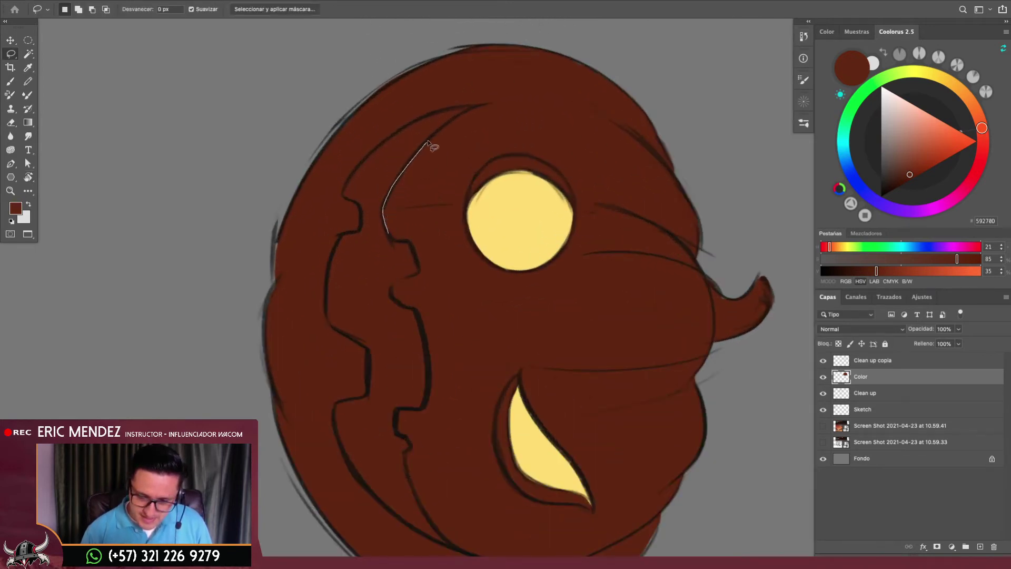
key(r)
mouse_move(634, 309)
mouse_down()
mouse_move(583, 106)
mouse_move(540, 67)
mouse_up()
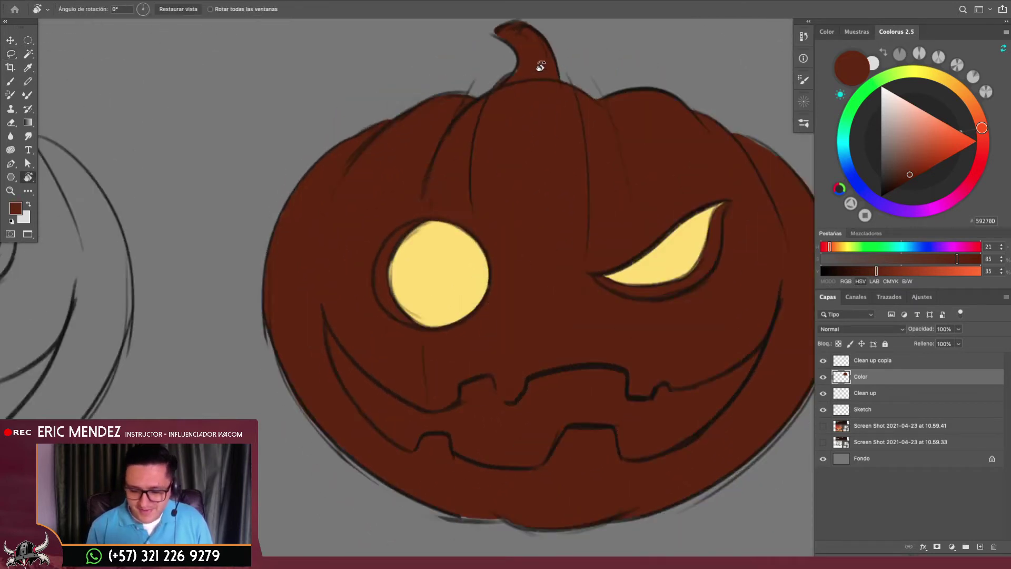
click(863, 364)
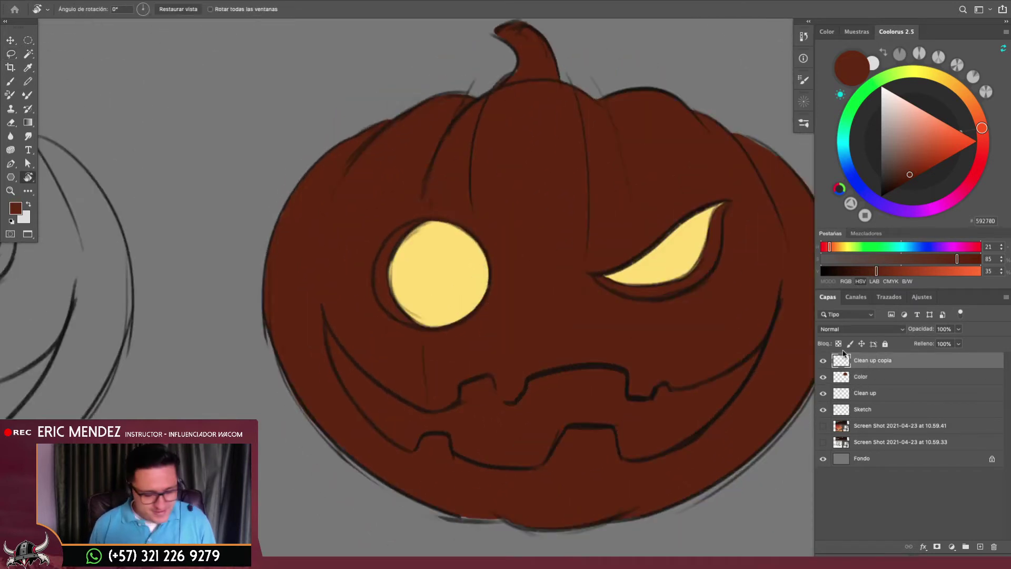
Set up a roughly 10 px brush with near-black 181818 for retouching the mouth outlines
key(b)
drag(901, 179, 881, 186)
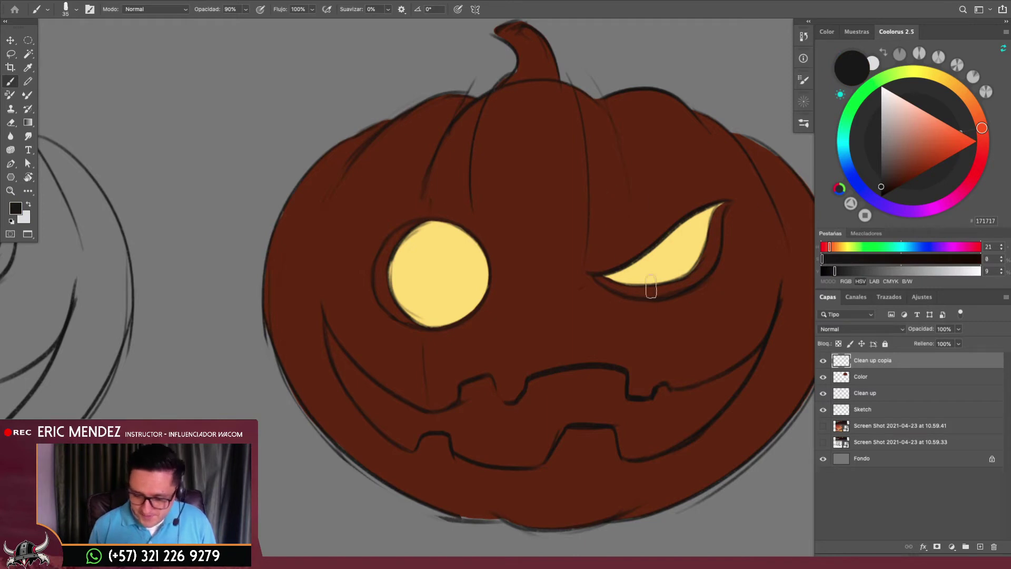
alt+click(620, 266)
drag(620, 258, 598, 219)
key(bracketleft)
key(bracketleft)
key(bracketleft)
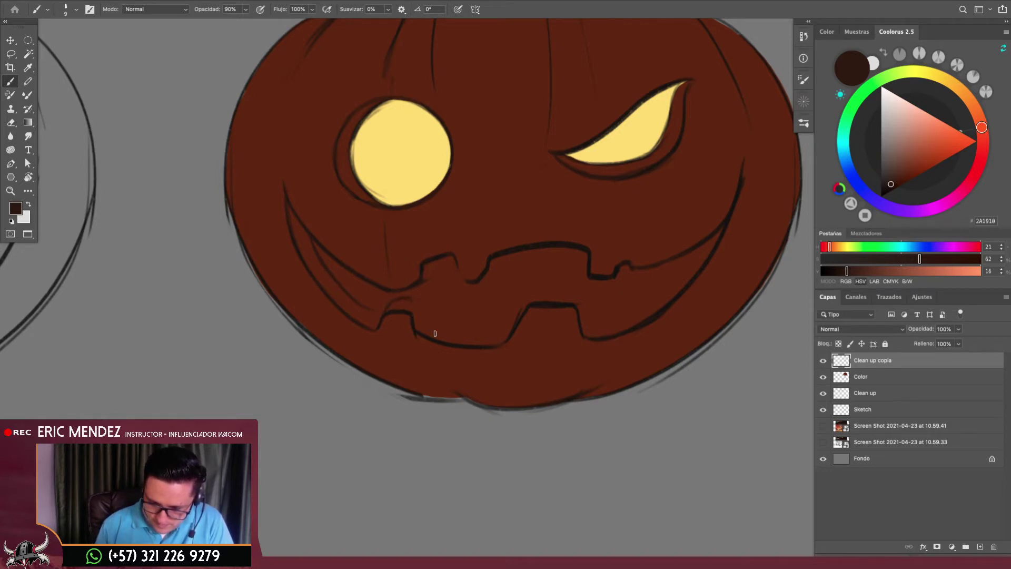
alt+click(392, 314)
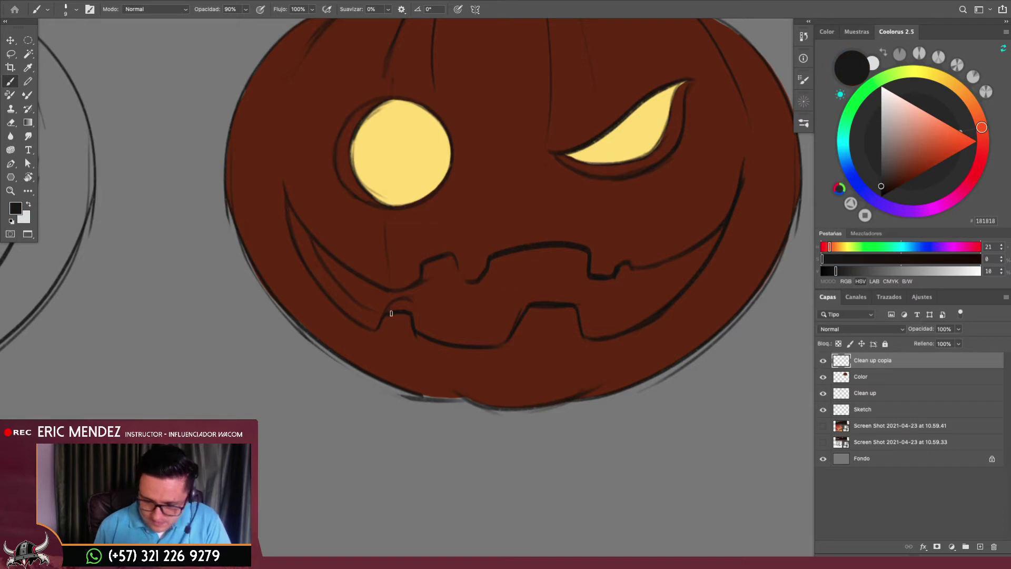
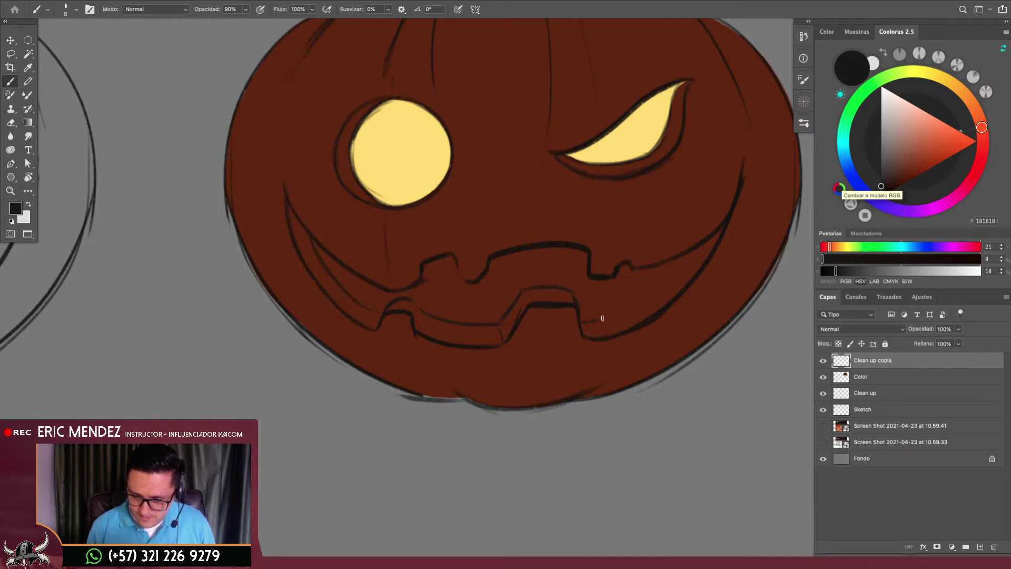
Redraw the right-side inner grin stroke, undoing retries until it ends shorter and cleaner
drag(602, 318, 682, 259)
key(ctrl+z)
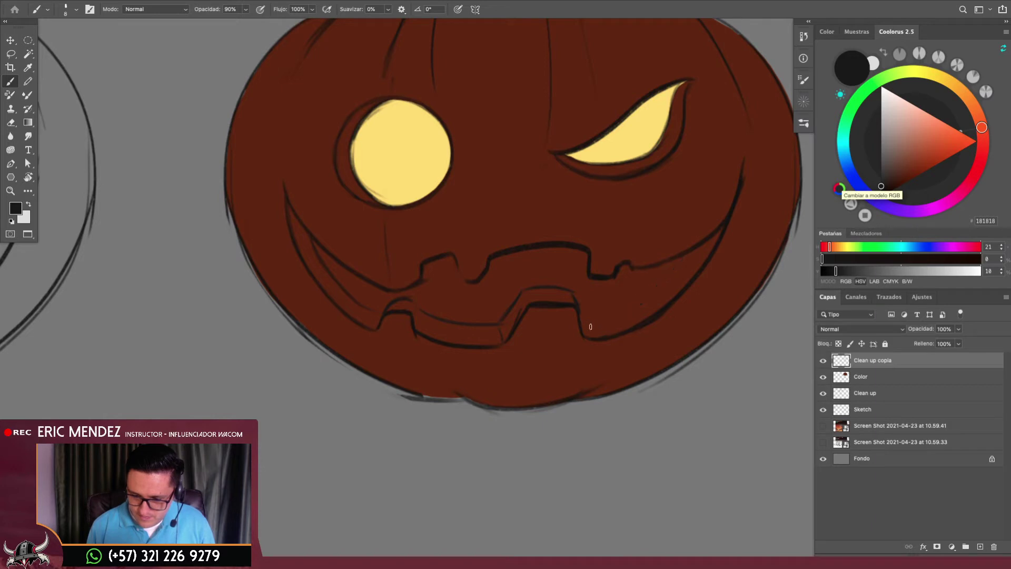
drag(578, 326, 671, 270)
key(ctrl+z)
drag(580, 324, 677, 260)
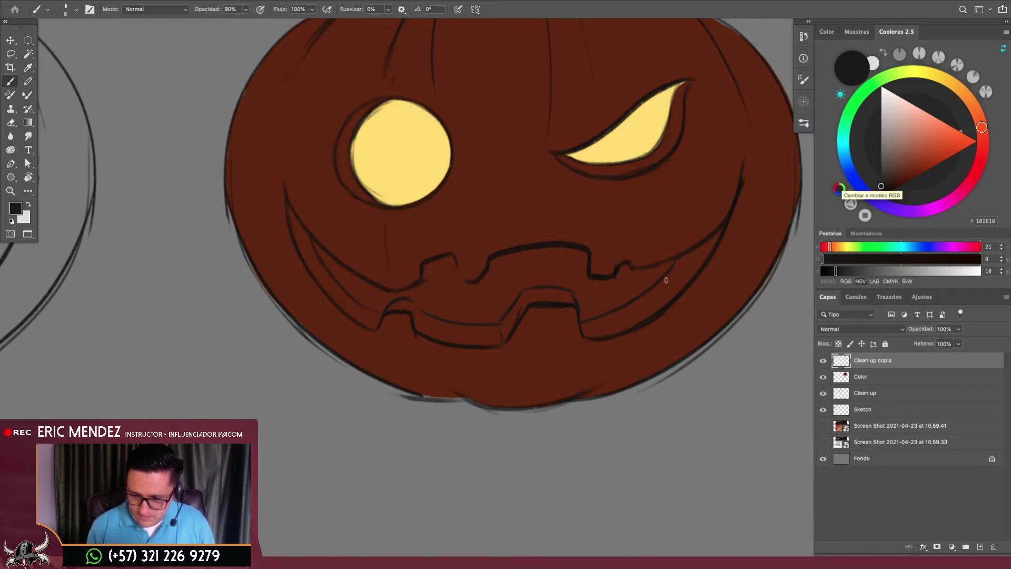
key(ctrl+z)
drag(586, 322, 687, 263)
key(ctrl+z)
drag(578, 327, 678, 270)
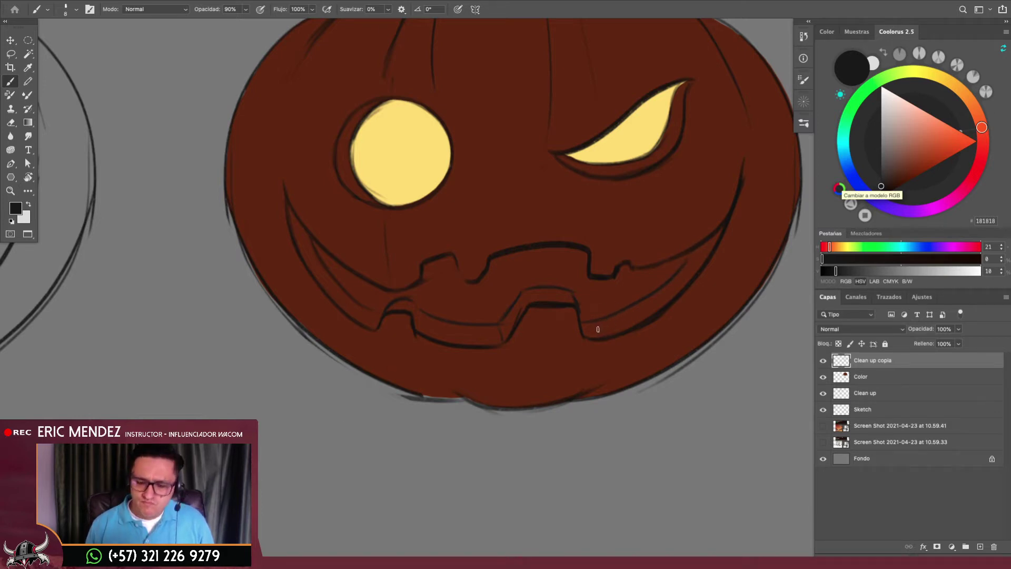
scroll(596, 330, down, 5)
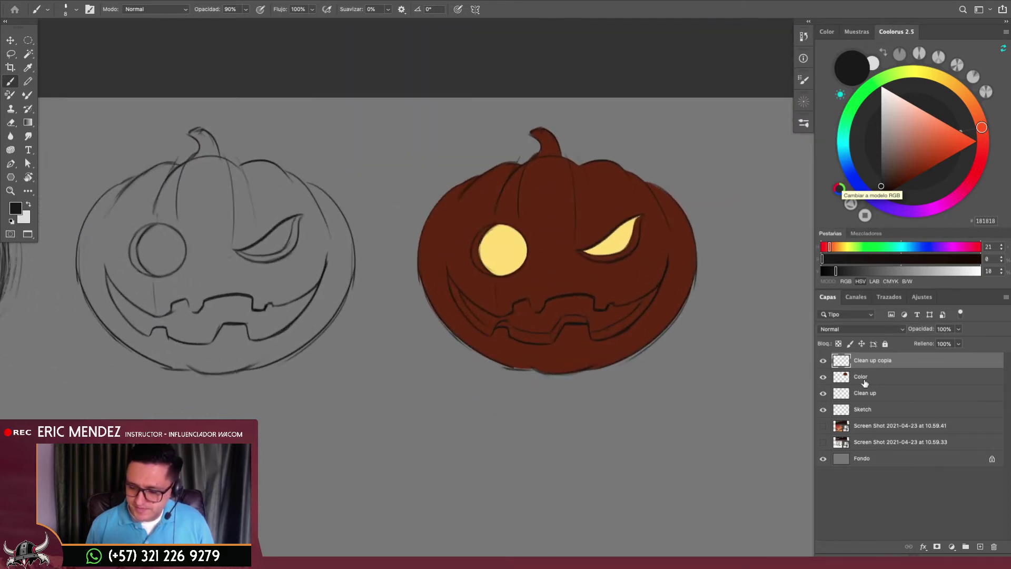
Duplicate the Clean up copia line art and move it 970 px left onto the middle pumpkin
click(850, 379)
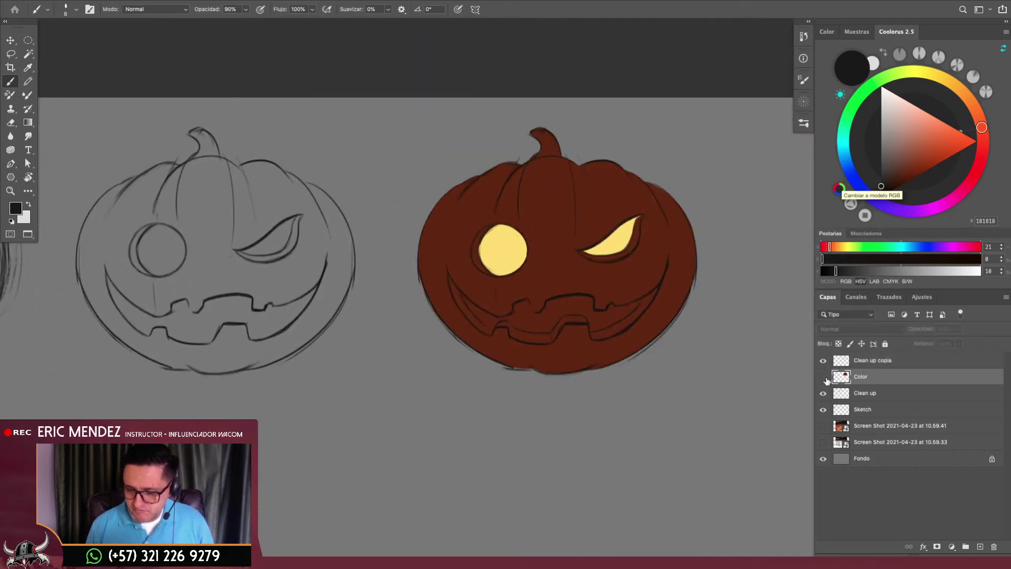
key(l)
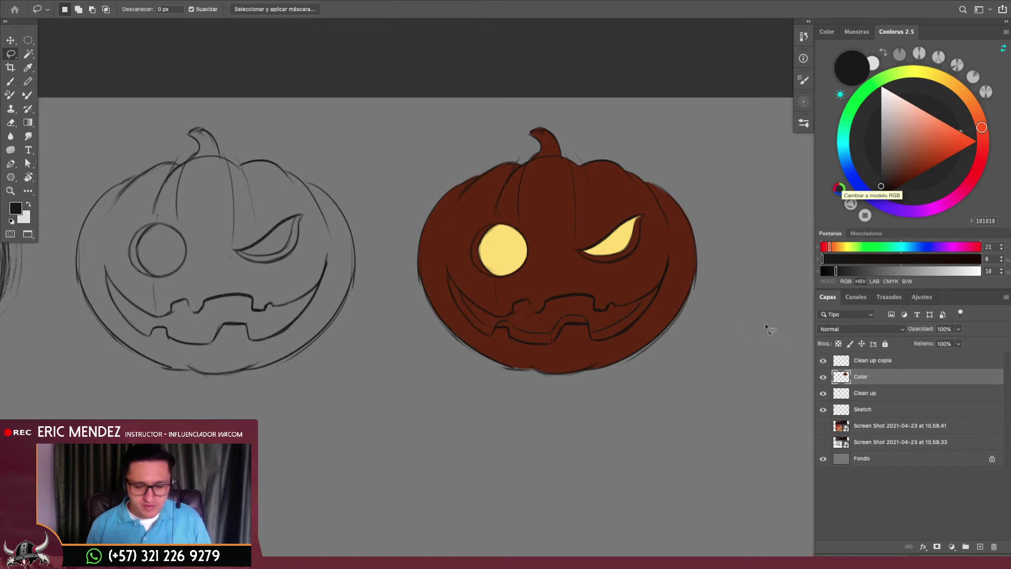
mouse_move(604, 327)
mouse_down()
mouse_move(571, 342)
mouse_move(598, 349)
mouse_up()
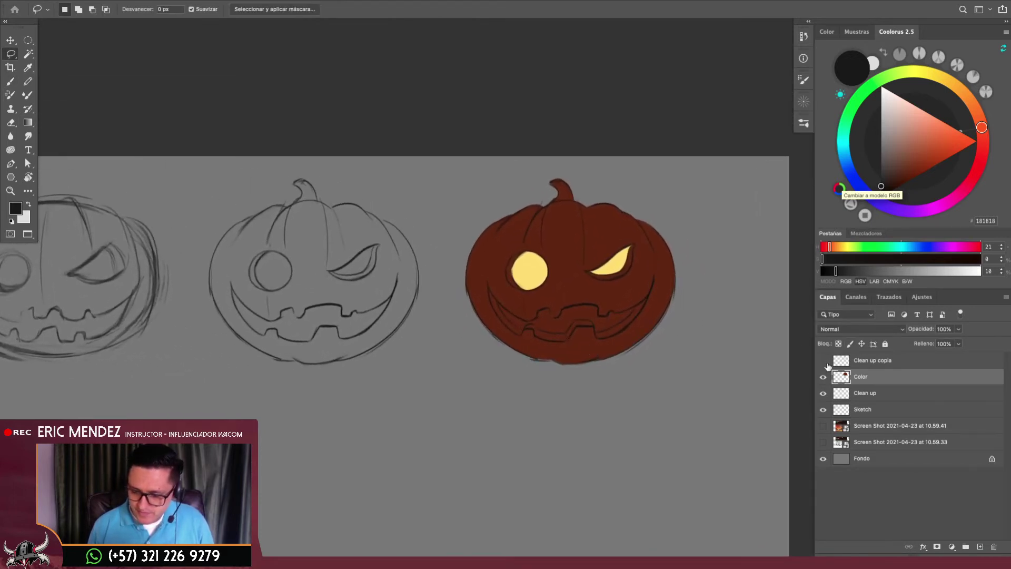
click(823, 361)
key(ctrl+j)
key(ctrl+t)
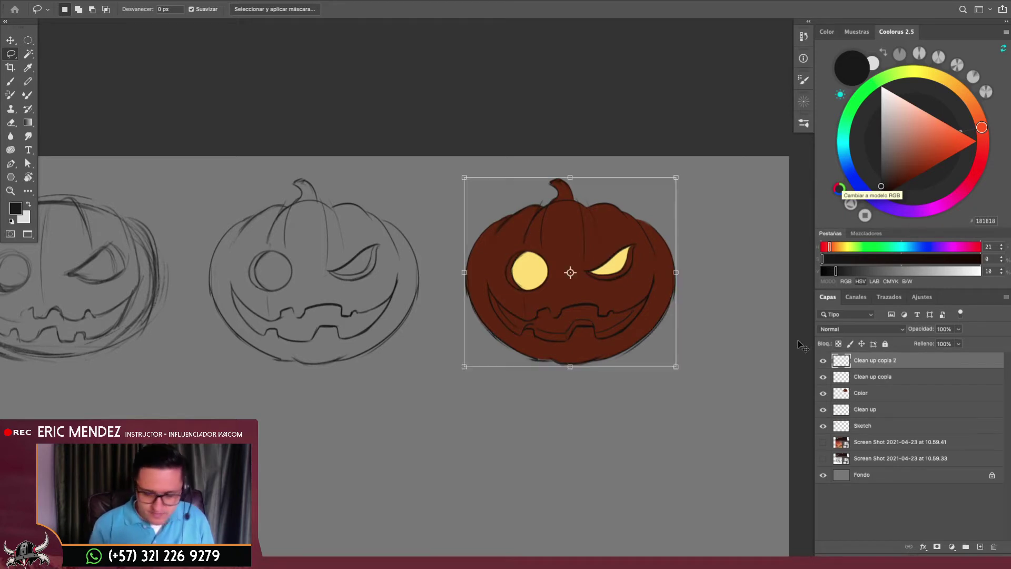
drag(614, 333, 358, 346)
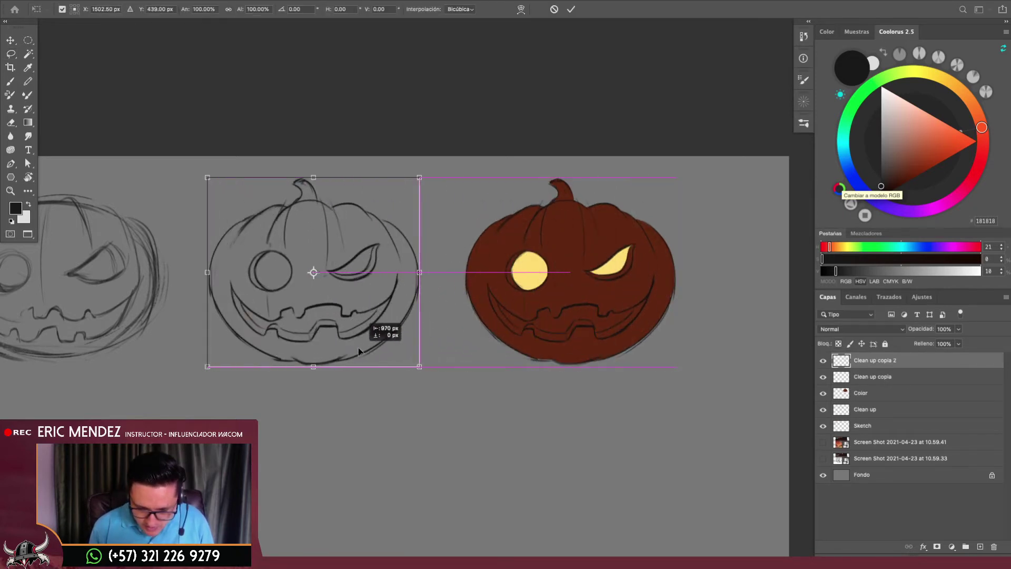
key(Return)
key(l)
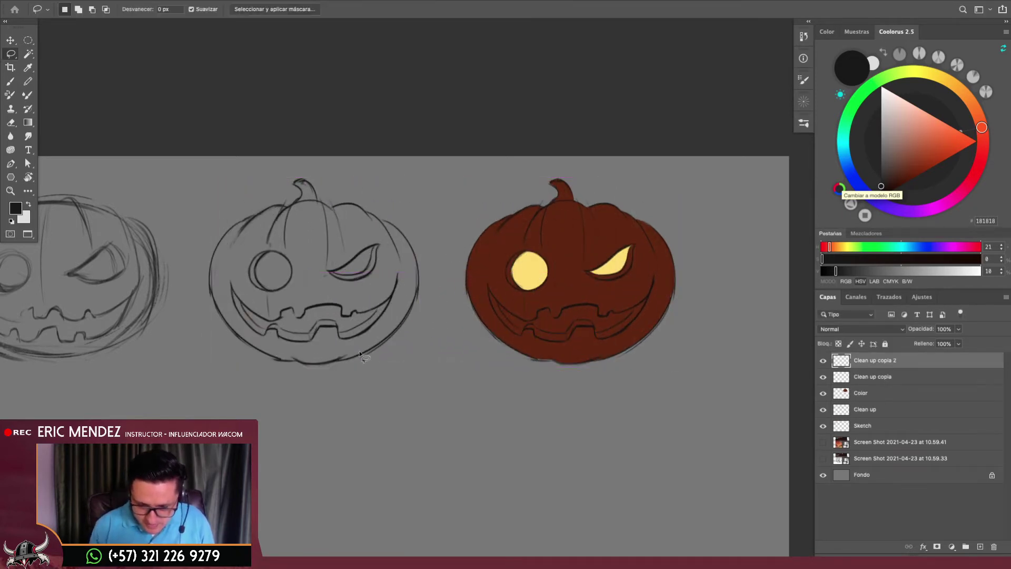
Place the copy below Color, delete the old Clean up layer, and rename the copy Clean up
drag(856, 363, 843, 401)
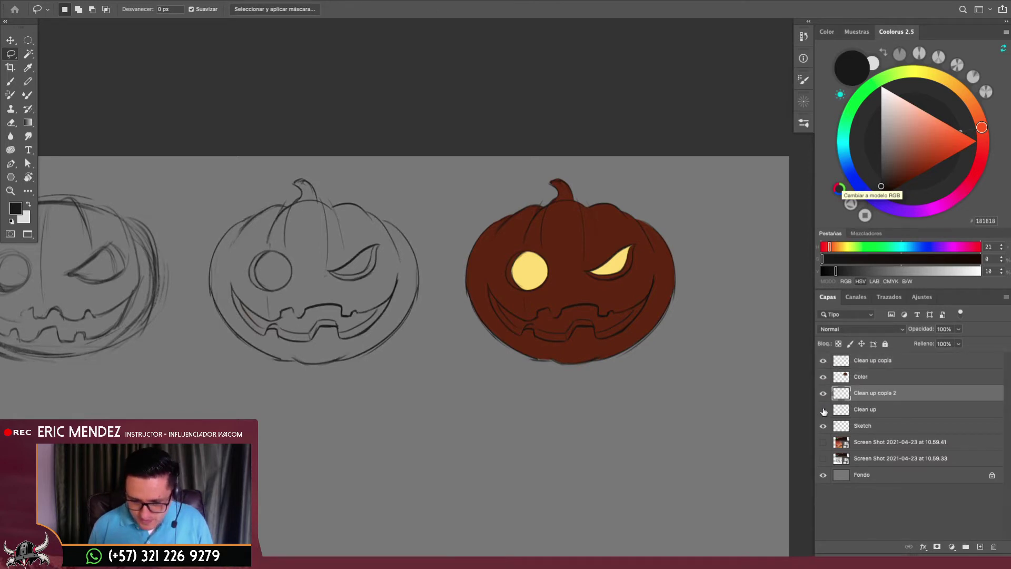
click(866, 408)
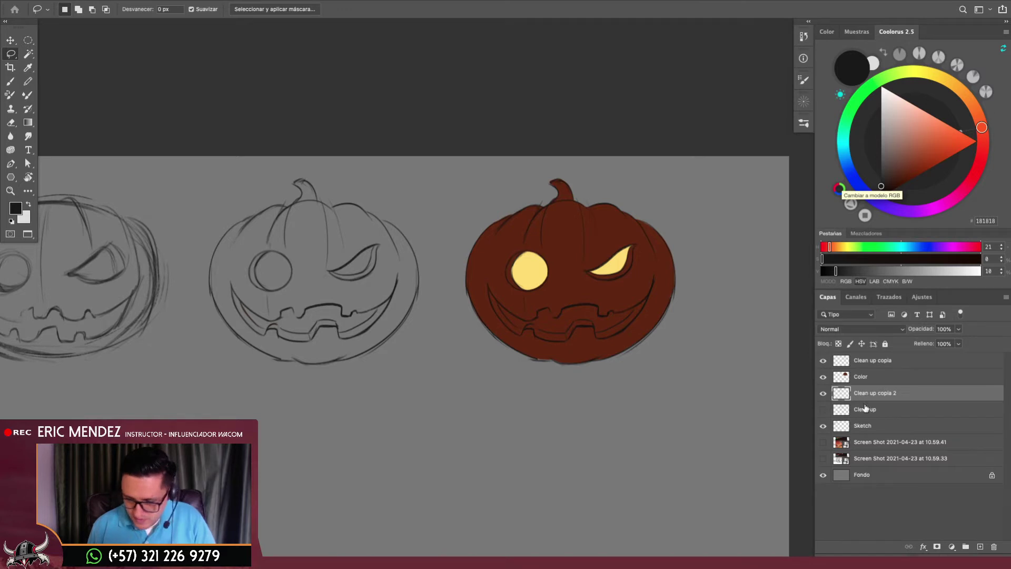
key(Delete)
double_click(888, 392)
key(Right)
key(BackSpace)
key(BackSpace)
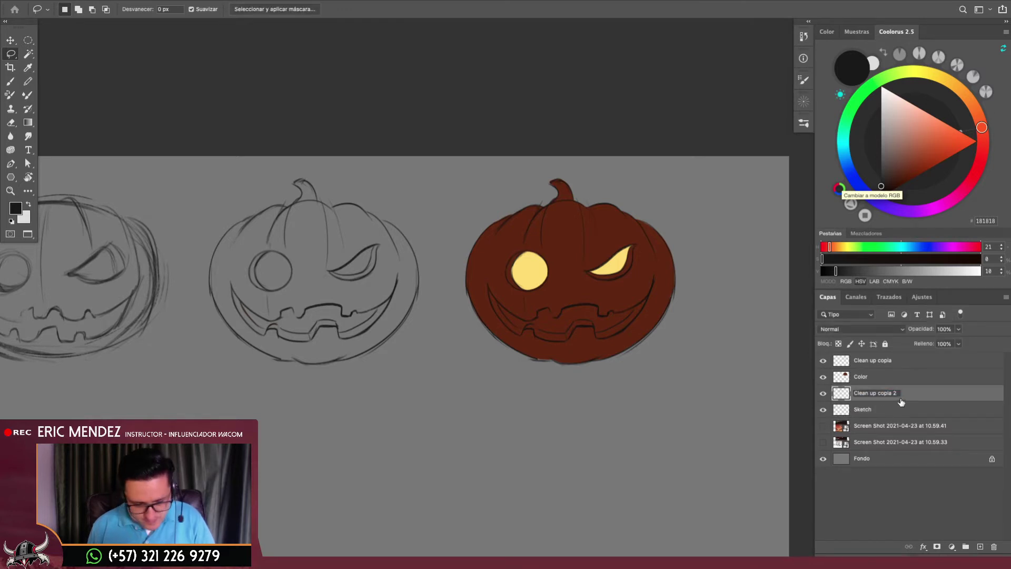
key(BackSpace)
key(BackSpace)
key(Return)
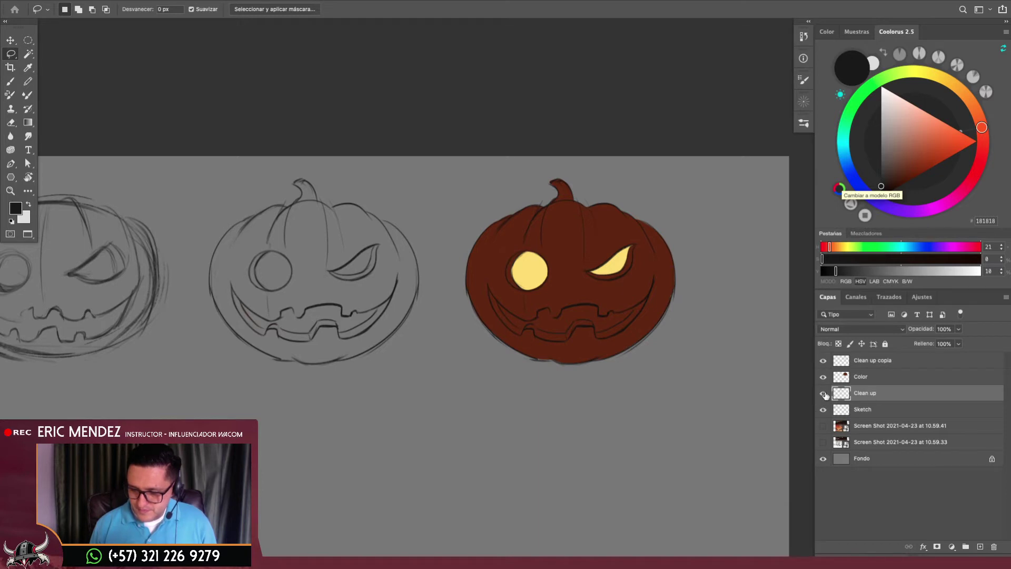
Lock All on both the Clean up and Sketch layers
click(884, 343)
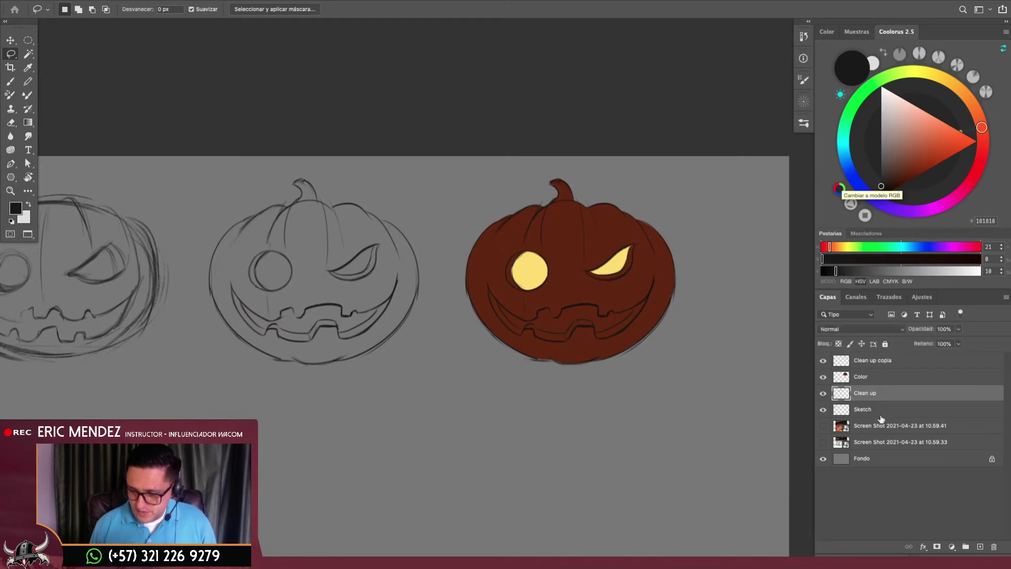
click(868, 411)
click(884, 344)
click(882, 394)
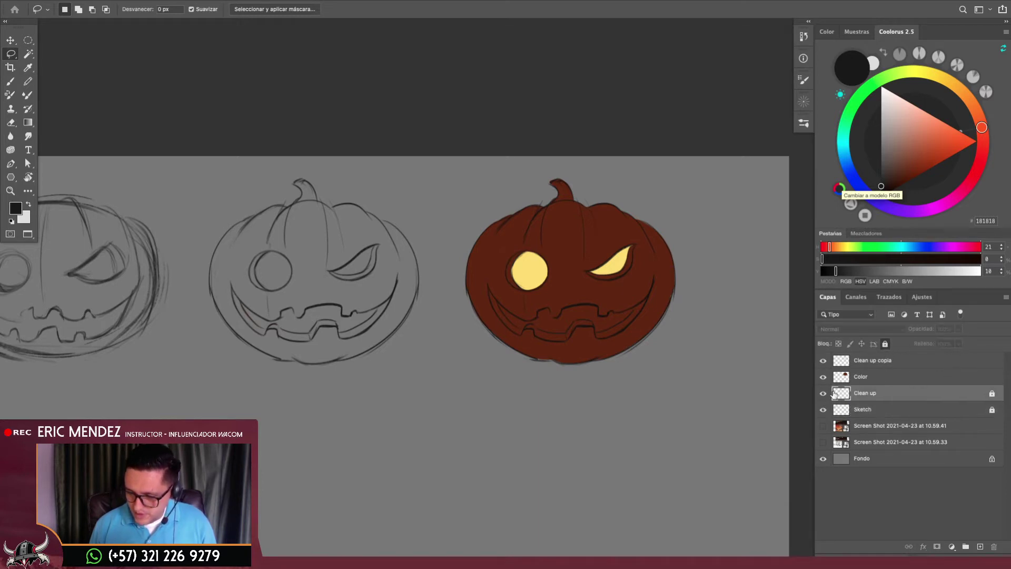
On the Color layer, lasso the lower lip and right tooth of the mouth
click(868, 376)
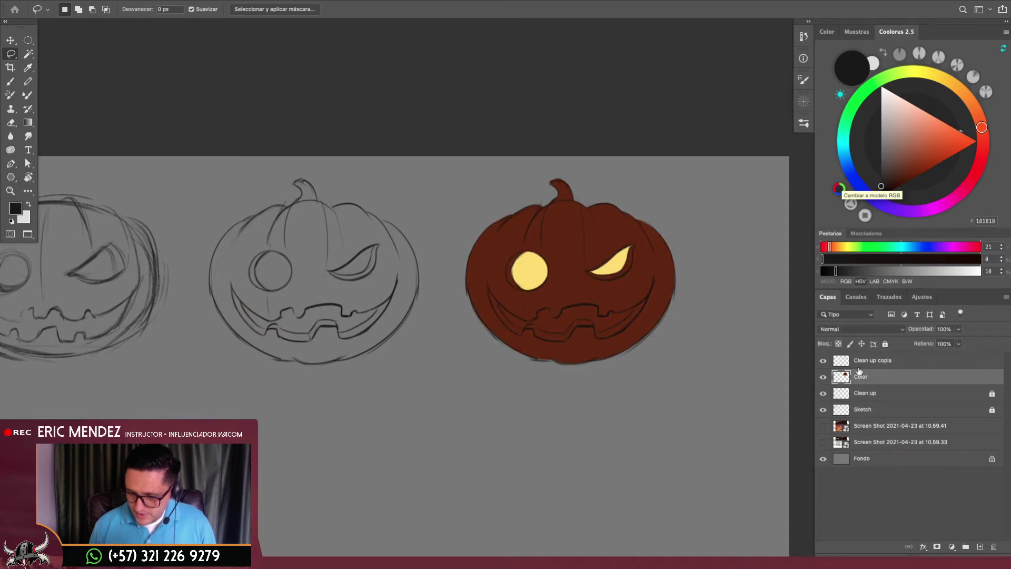
scroll(680, 319, up, 1)
scroll(674, 322, up, 1)
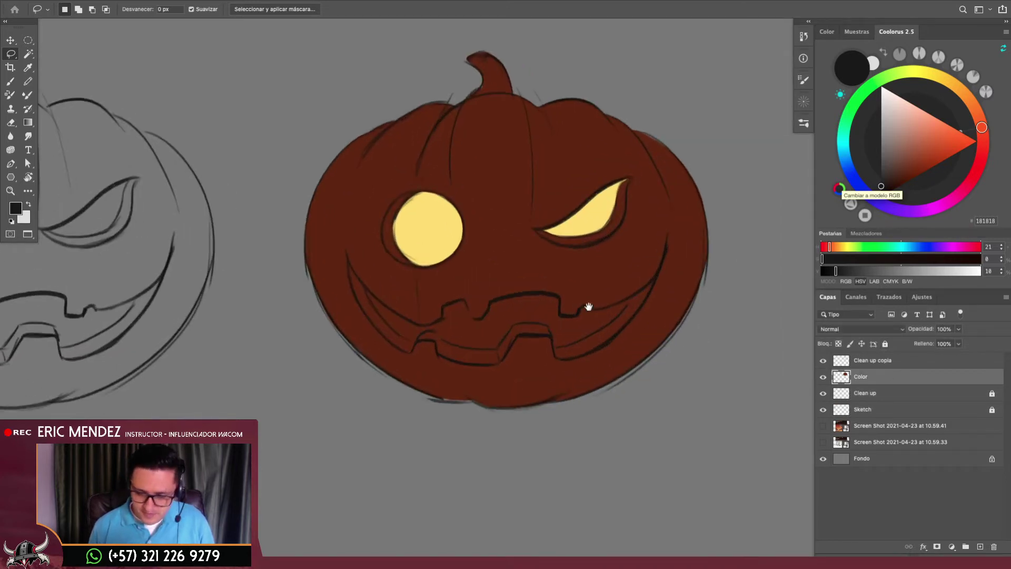
scroll(589, 331, up, 1)
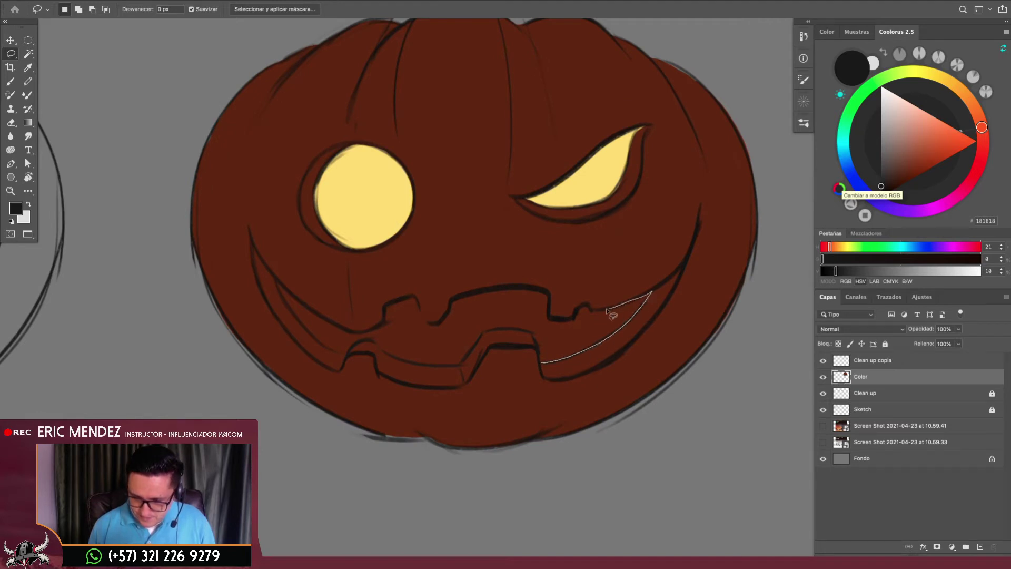
mouse_move(588, 308)
mouse_down()
mouse_move(575, 319)
mouse_move(550, 294)
mouse_move(468, 306)
mouse_move(472, 332)
mouse_up()
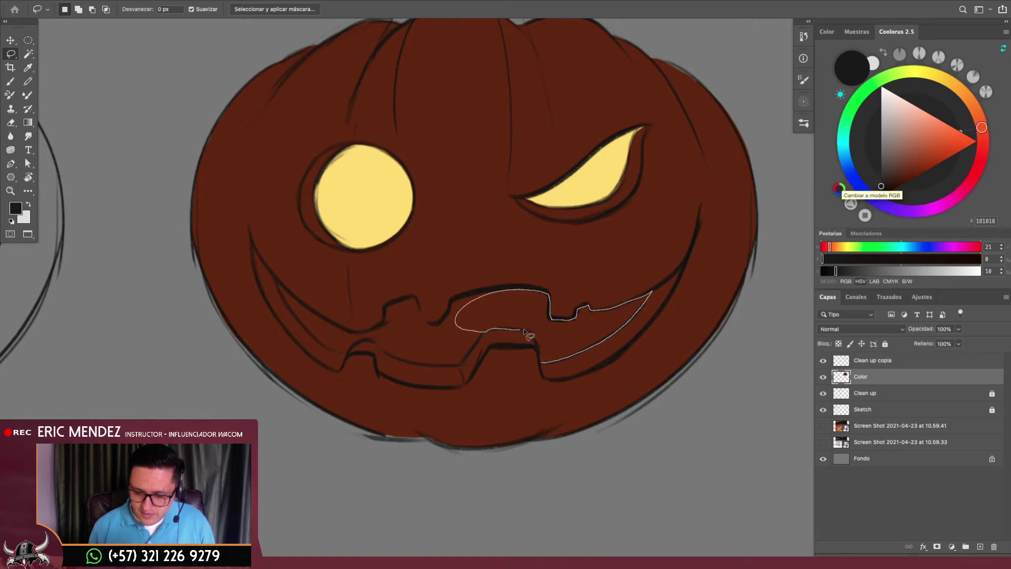
drag(542, 363, 550, 361)
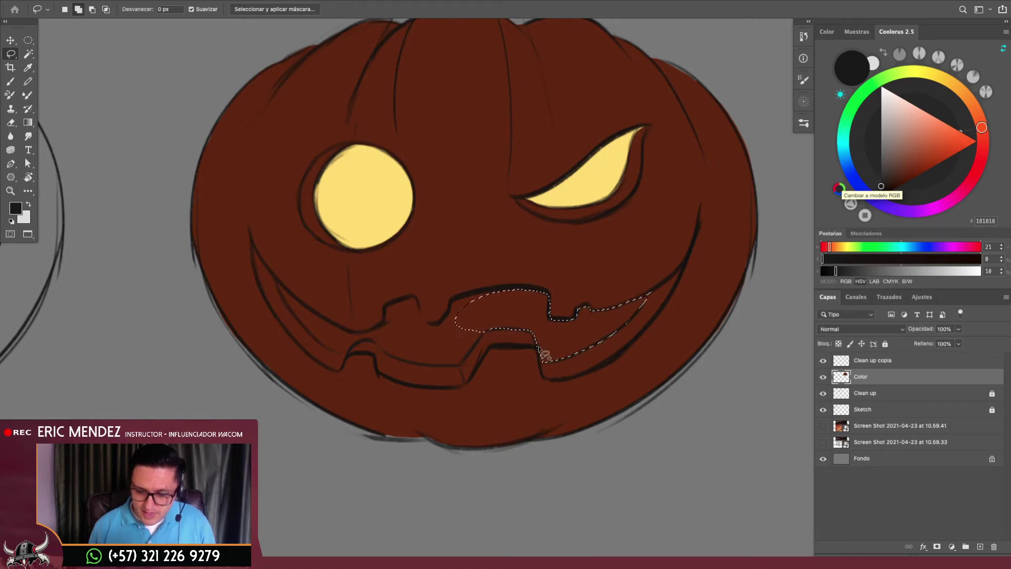
scroll(570, 340, down, 3)
Rotate the view and add the remaining mouth interior areas to the lasso selection
key(r)
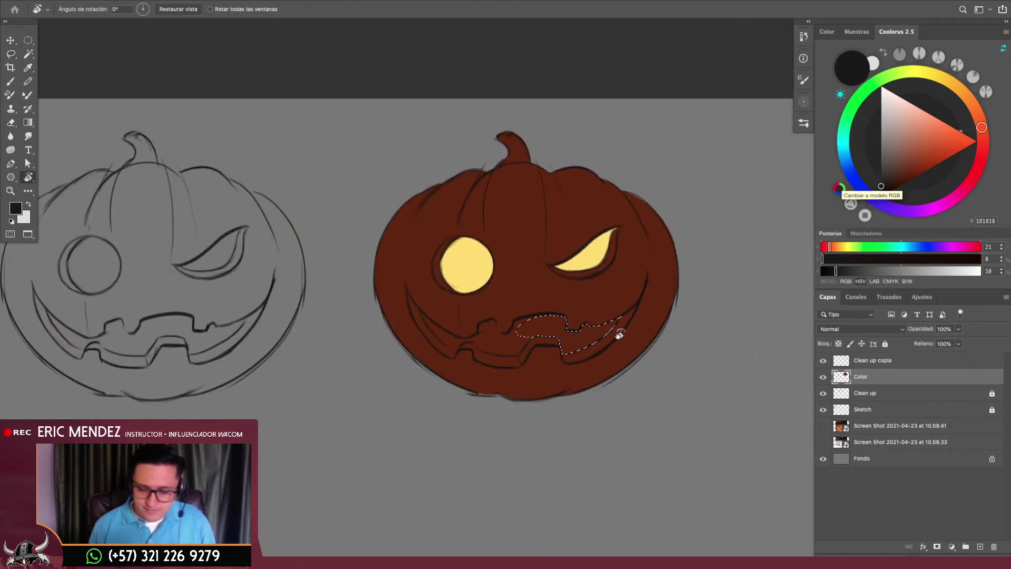
drag(614, 334, 440, 424)
scroll(502, 353, up, 3)
key(l)
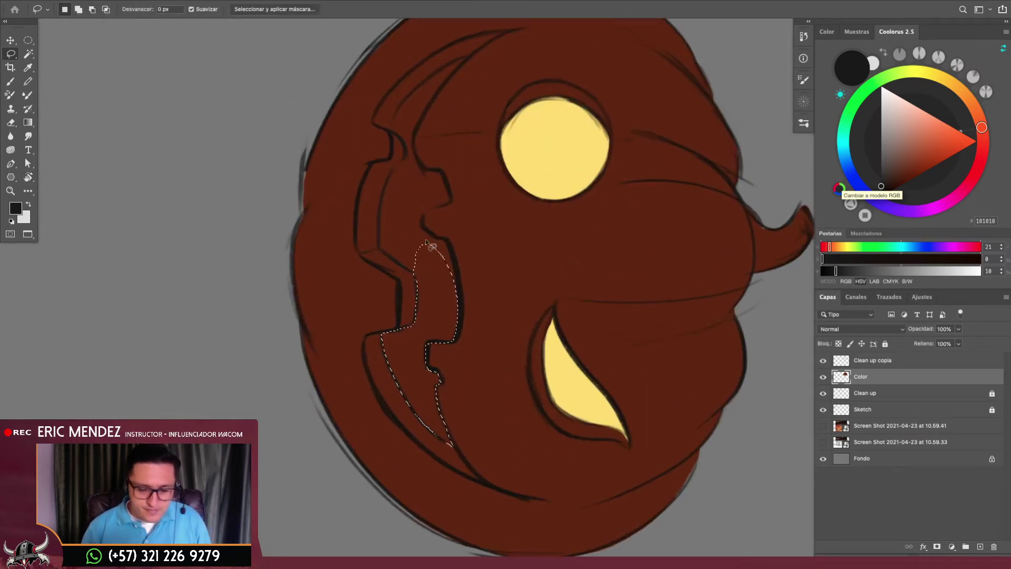
scroll(435, 239, up, 2)
drag(363, 240, 400, 114)
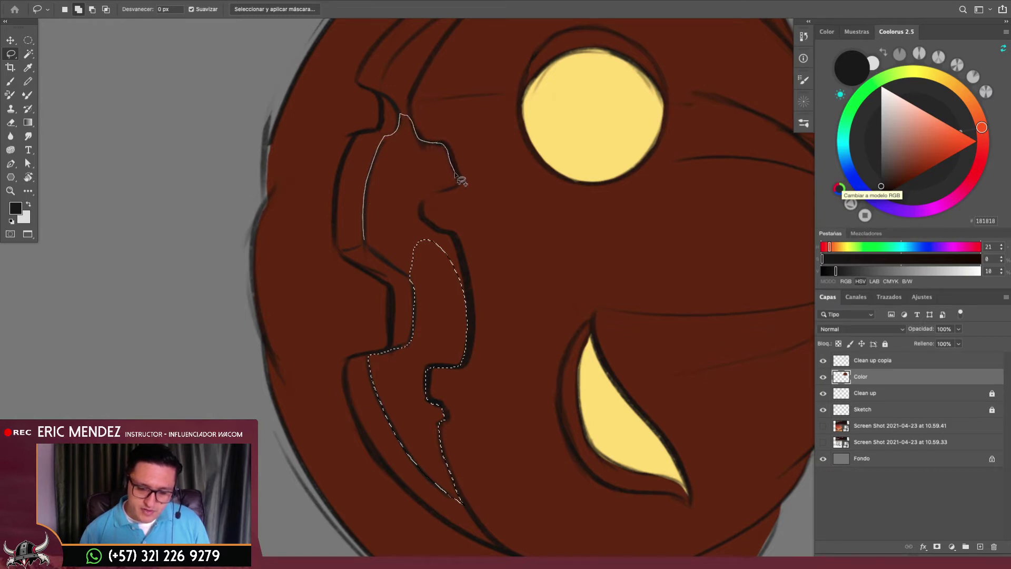
mouse_move(456, 174)
mouse_down()
mouse_move(451, 193)
mouse_move(421, 210)
mouse_move(461, 258)
mouse_up()
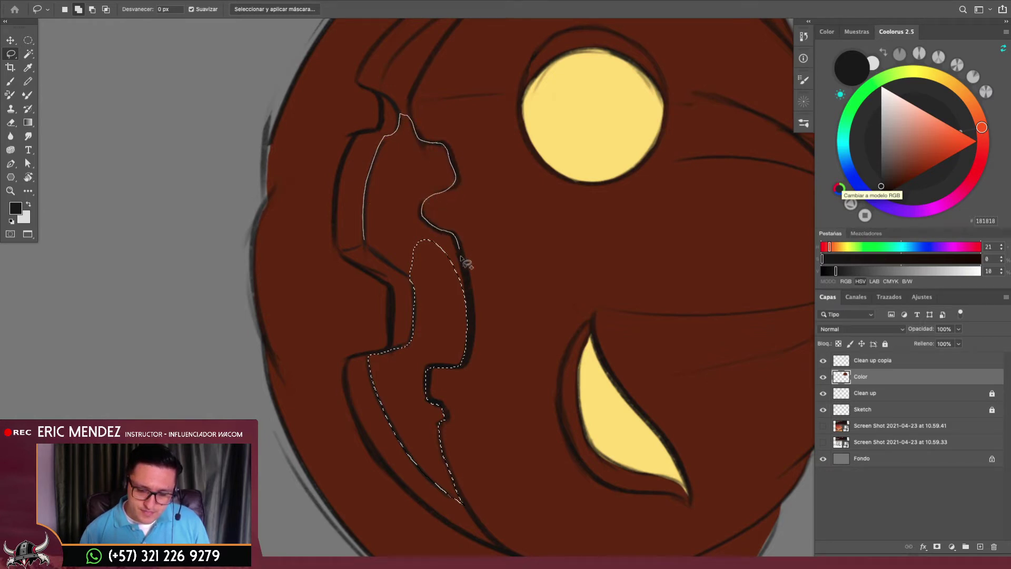
drag(445, 341, 448, 343)
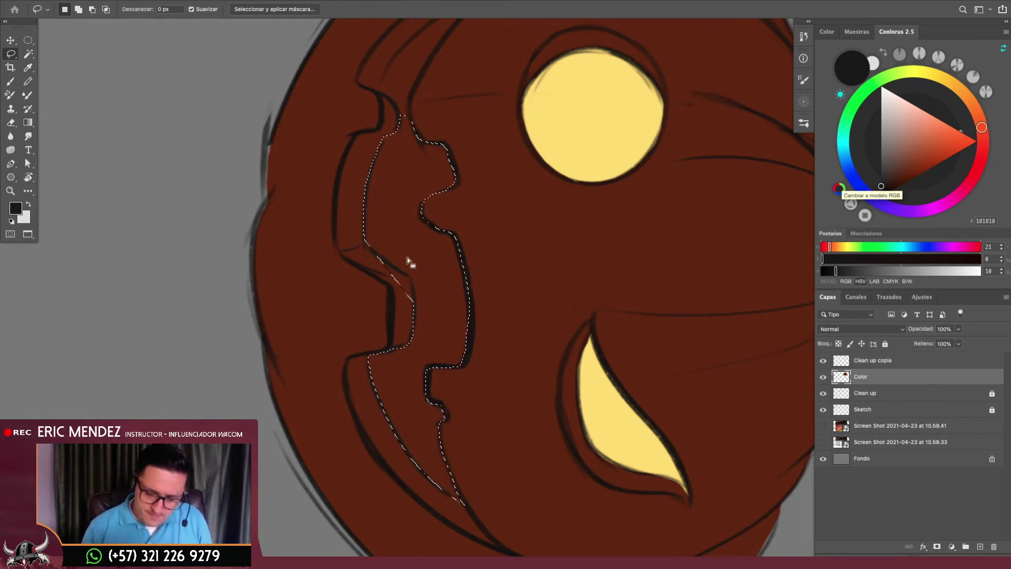
mouse_move(424, 129)
mouse_down()
mouse_move(431, 242)
mouse_move(431, 192)
mouse_move(463, 148)
mouse_up()
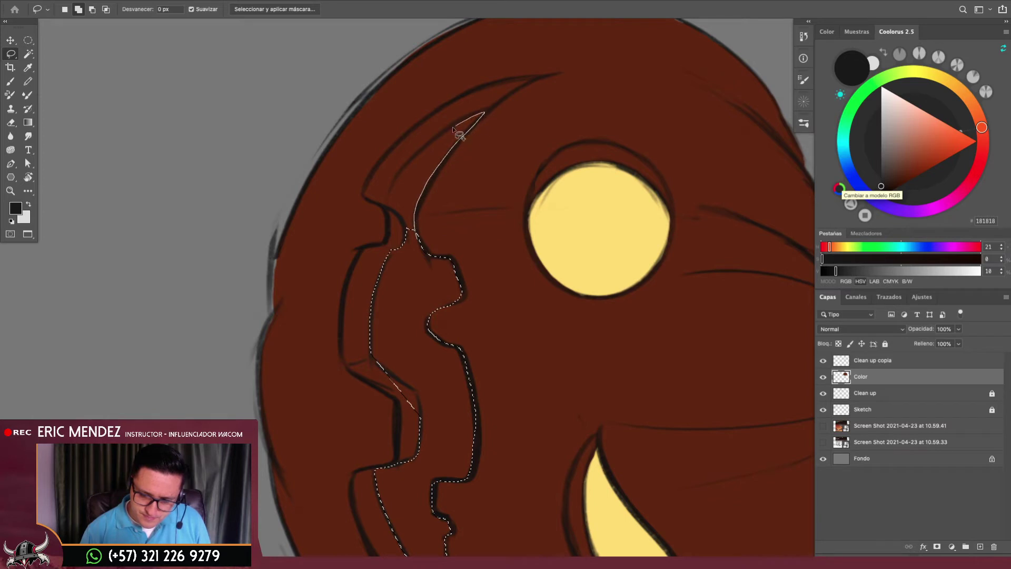
drag(402, 169, 389, 201)
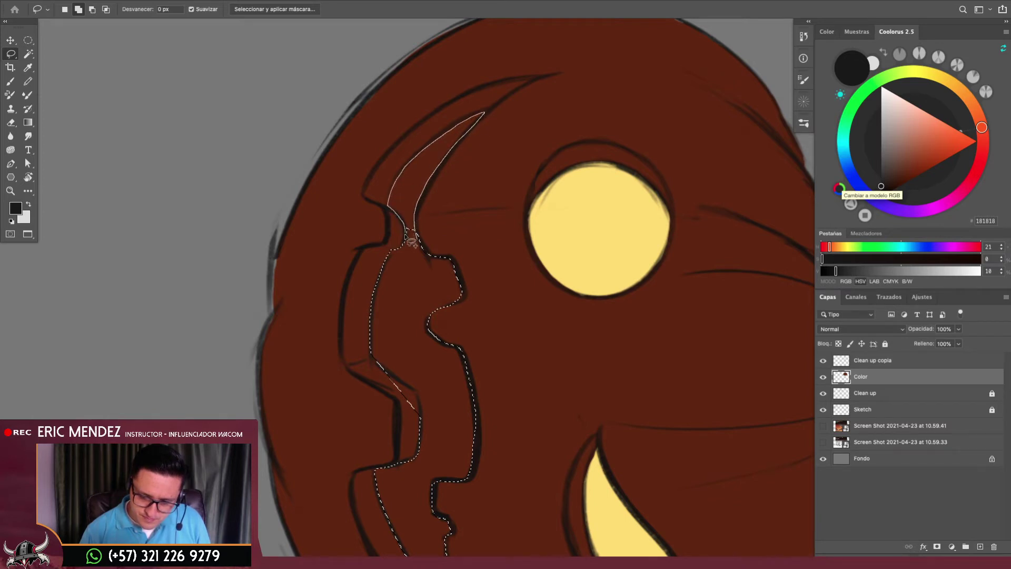
scroll(501, 156, down, 2)
scroll(500, 156, down, 4)
Tilt the view 15° and subtract the lower edge from the mouth selection
key(r)
drag(616, 354, 612, 155)
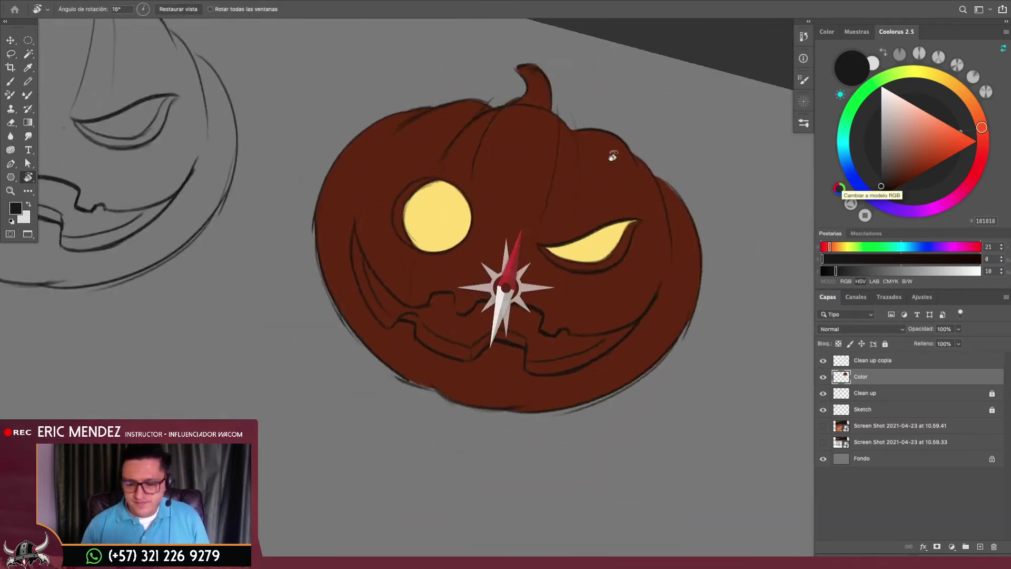
scroll(583, 338, up, 3)
scroll(632, 305, up, 2)
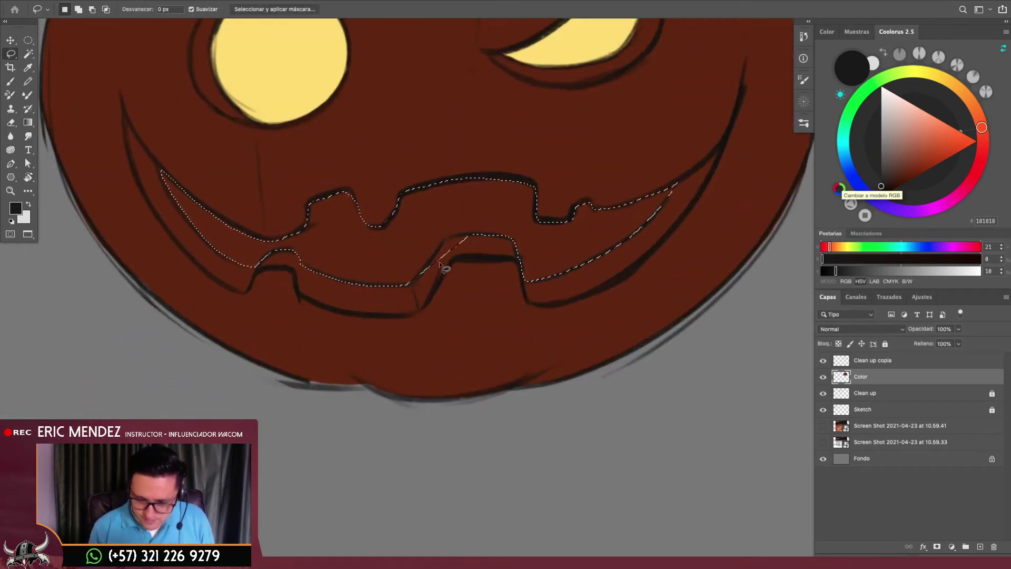
key(alt)
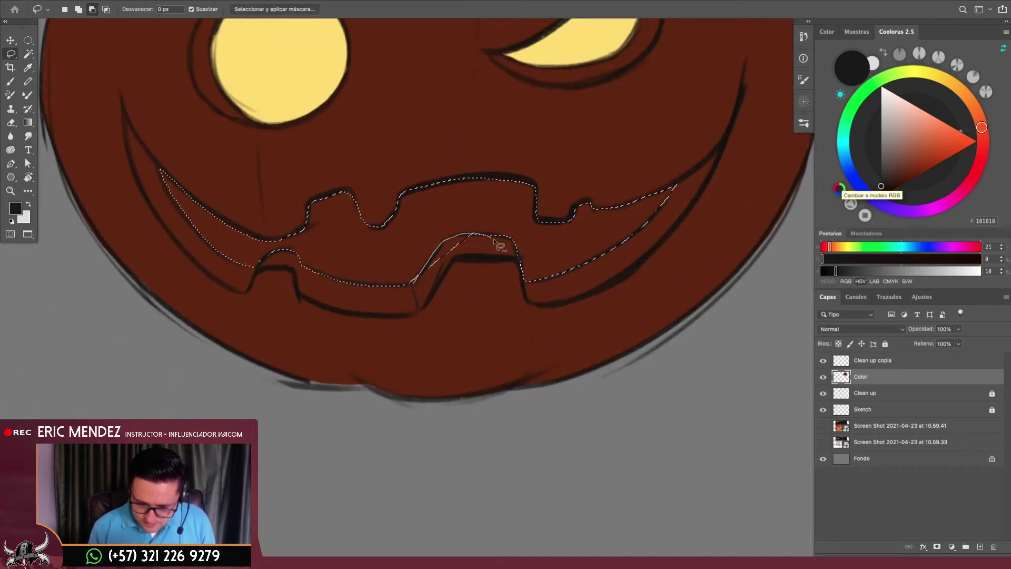
drag(458, 243, 521, 279)
scroll(508, 312, down, 2)
scroll(485, 328, down, 2)
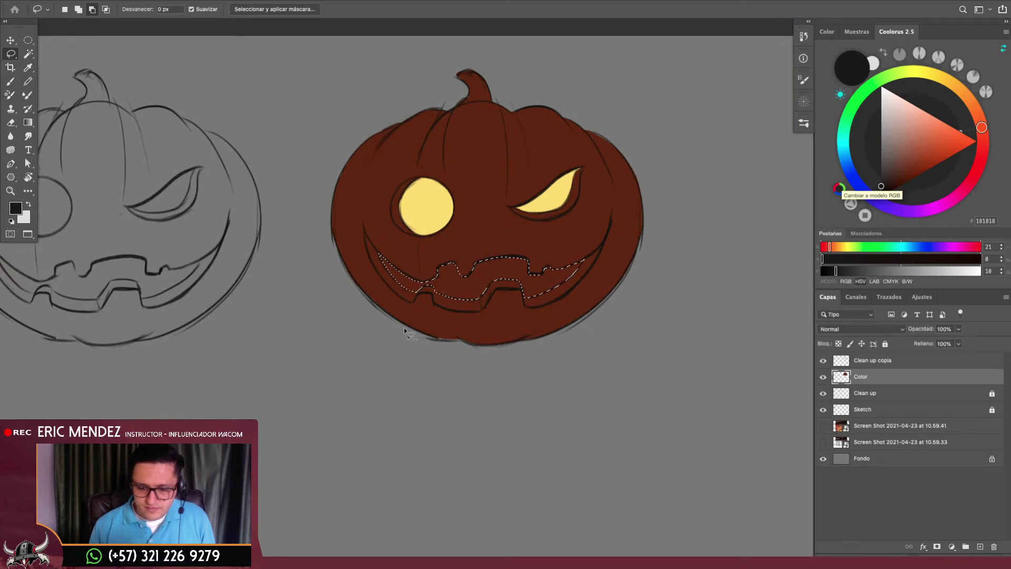
Sample the pale yellow from the right eye and fill the mouth selection with it
key(ctrl+d)
key(ctrl+shift+d)
key(b)
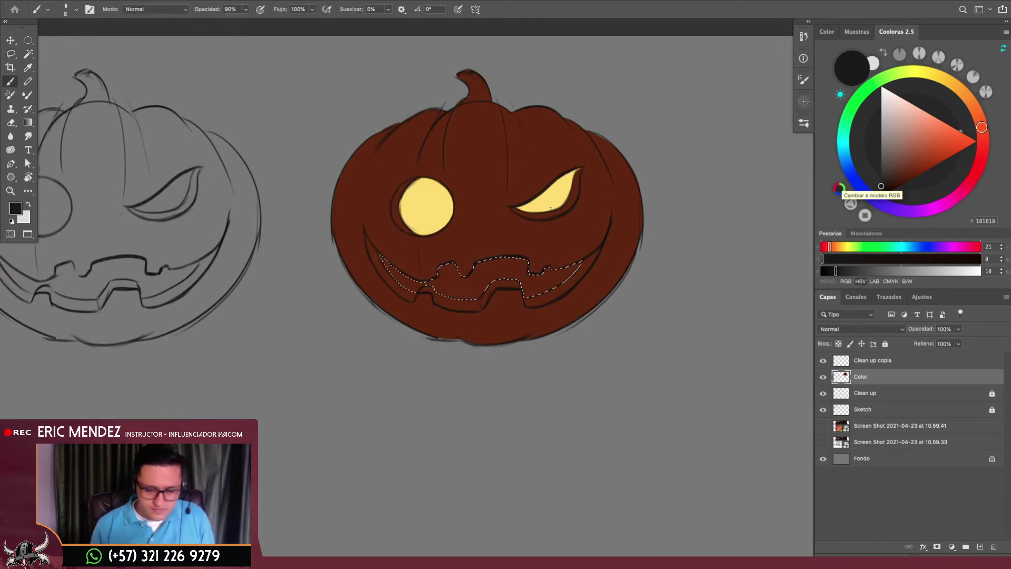
alt+click(542, 196)
key(alt+BackSpace)
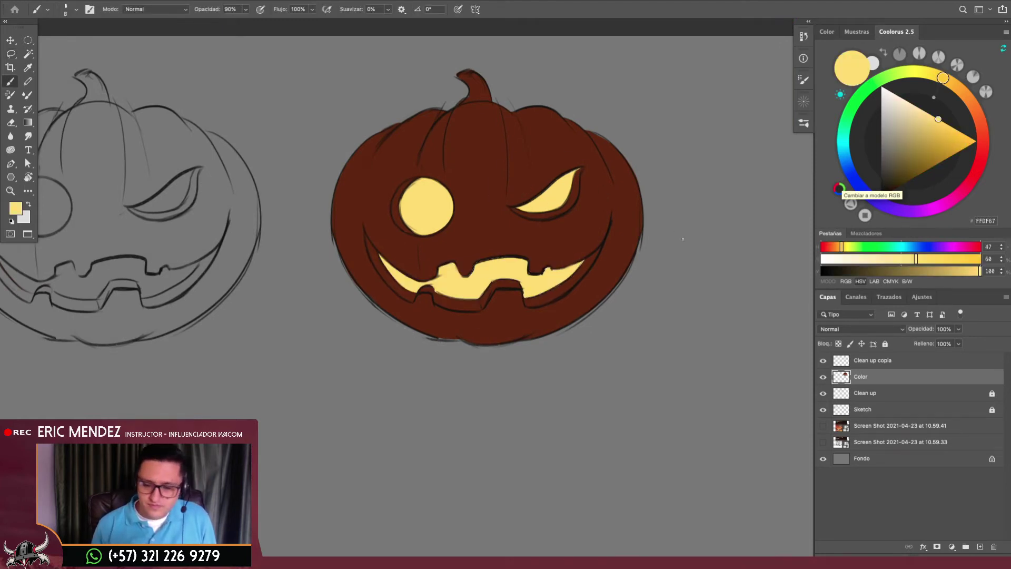
scroll(546, 354, down, 3)
scroll(559, 362, up, 1)
Merge Clean up copia and Color into a single layer named Shape
scroll(559, 362, up, 1)
mouse_move(560, 362)
mouse_down()
mouse_move(659, 309)
mouse_move(643, 289)
mouse_up()
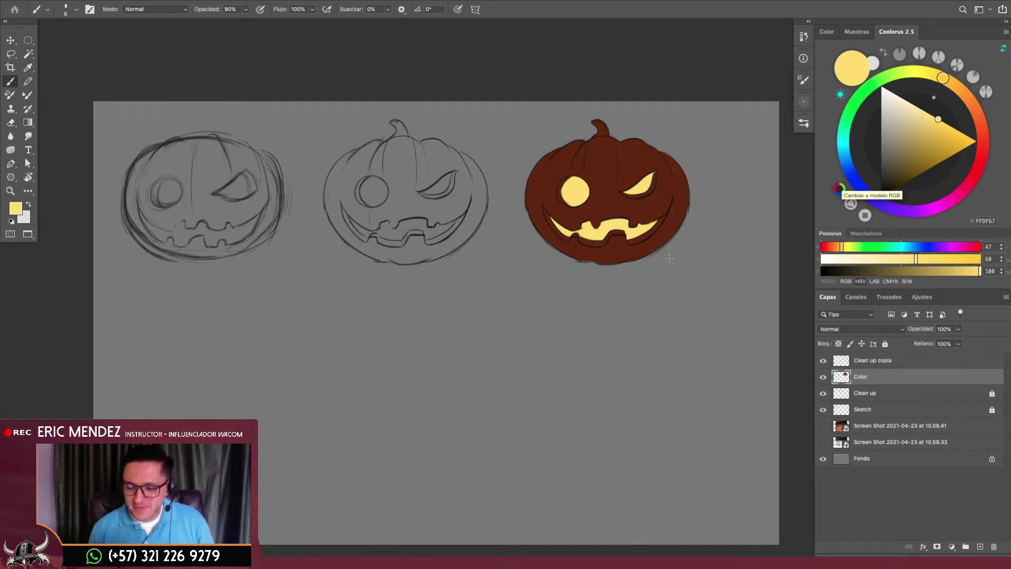
double_click(874, 361)
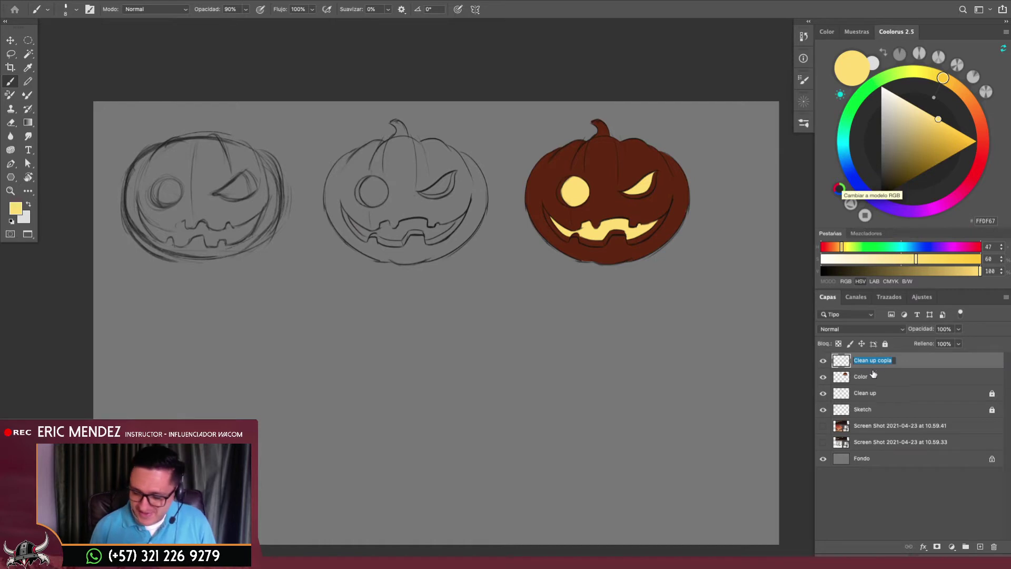
shift+click(869, 378)
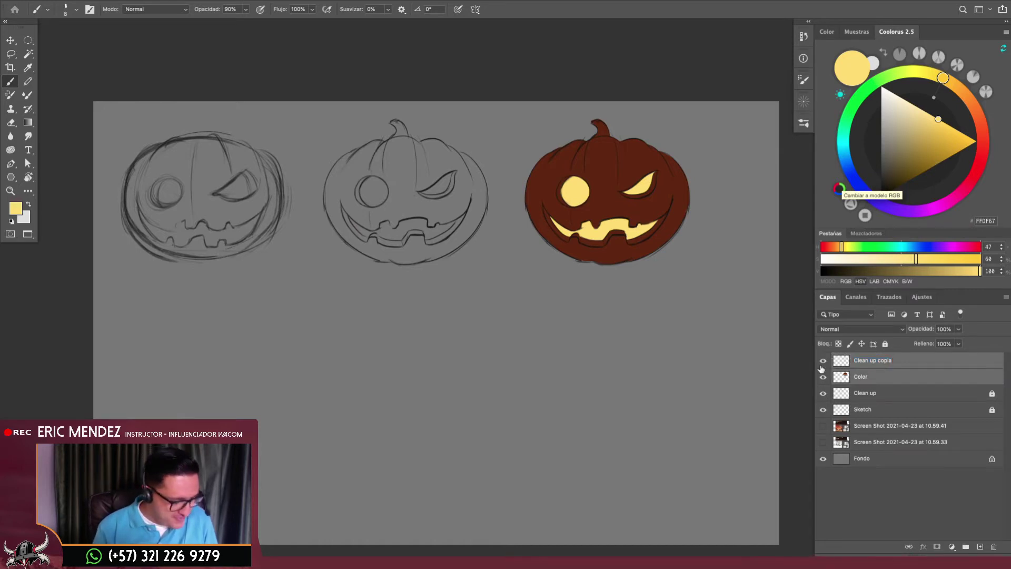
key(ctrl+e)
key(e)
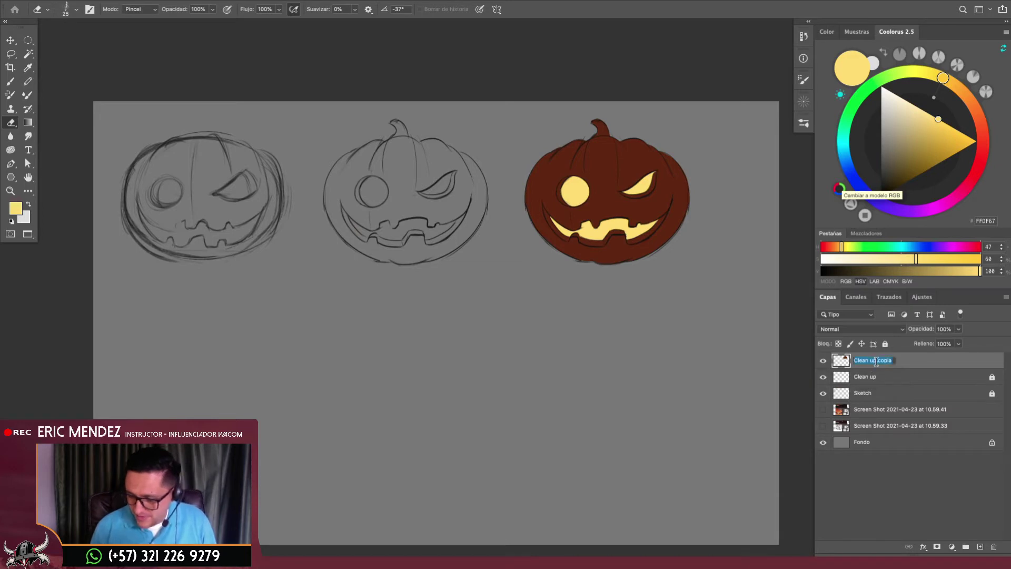
text(Shape)
key(Return)
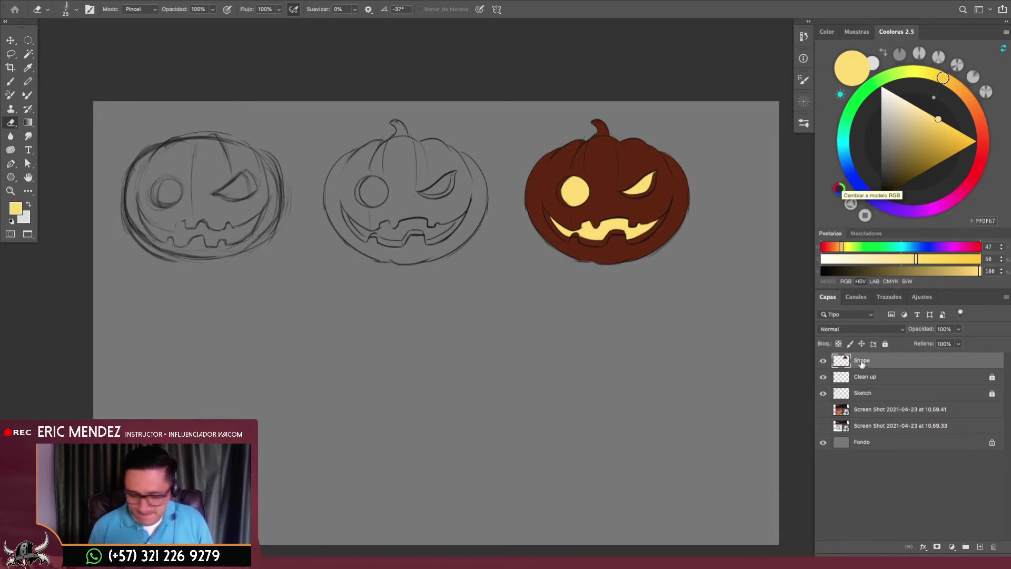
Duplicate Shape, move the copy beneath the first sketch, and select Sketch through Shape copia
key(ctrl+j)
key(ctrl+t)
mouse_move(588, 255)
mouse_down()
mouse_move(470, 376)
mouse_move(186, 409)
mouse_up()
key(Return)
key(e)
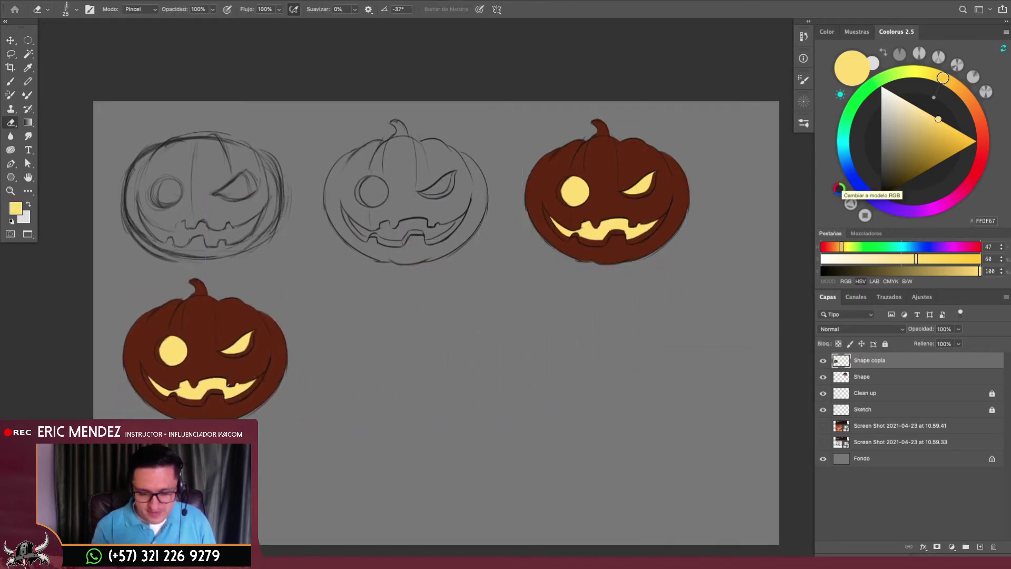
scroll(532, 356, down, 2)
click(855, 409)
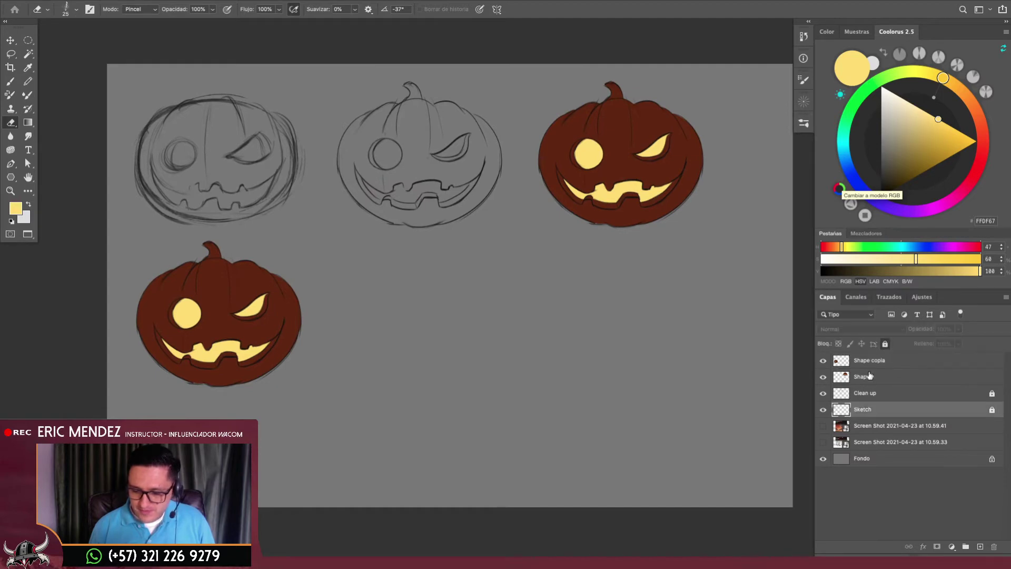
shift+click(856, 362)
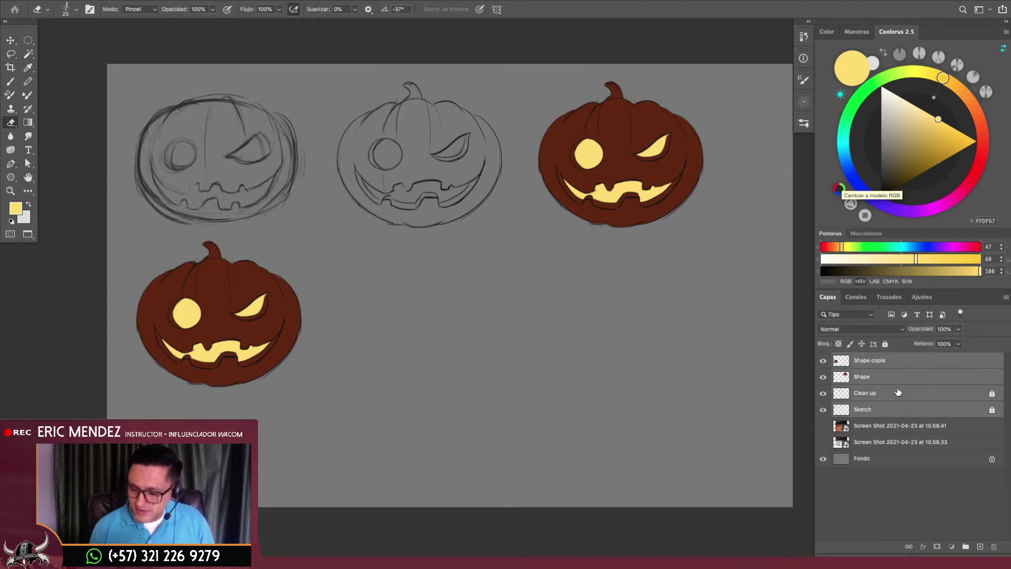
Unlock the layers and scale all the pumpkins down to about 82%
click(898, 392)
click(885, 344)
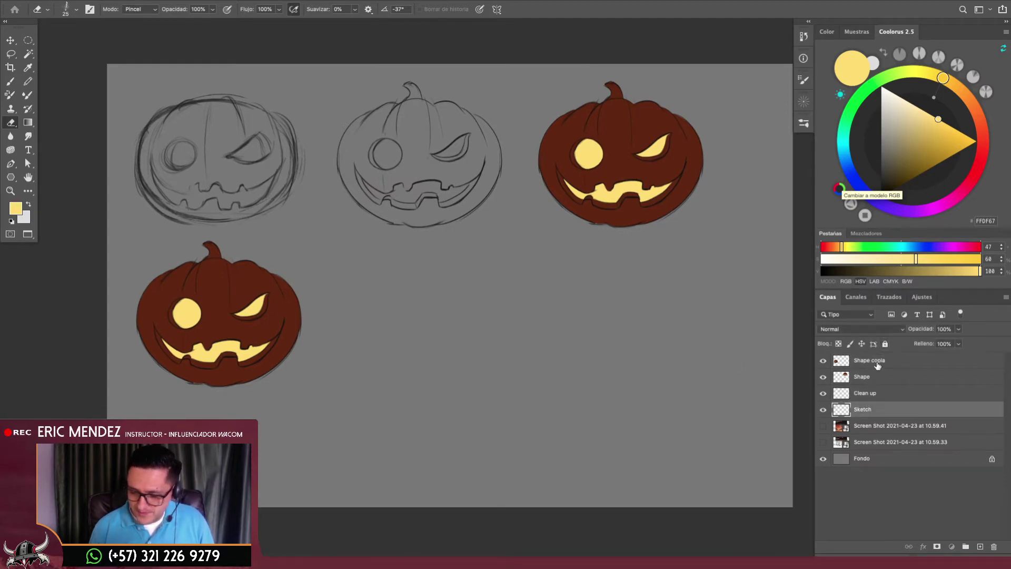
shift+click(877, 362)
key(ctrl+t)
mouse_move(697, 391)
mouse_down()
mouse_move(582, 307)
mouse_move(603, 333)
mouse_up()
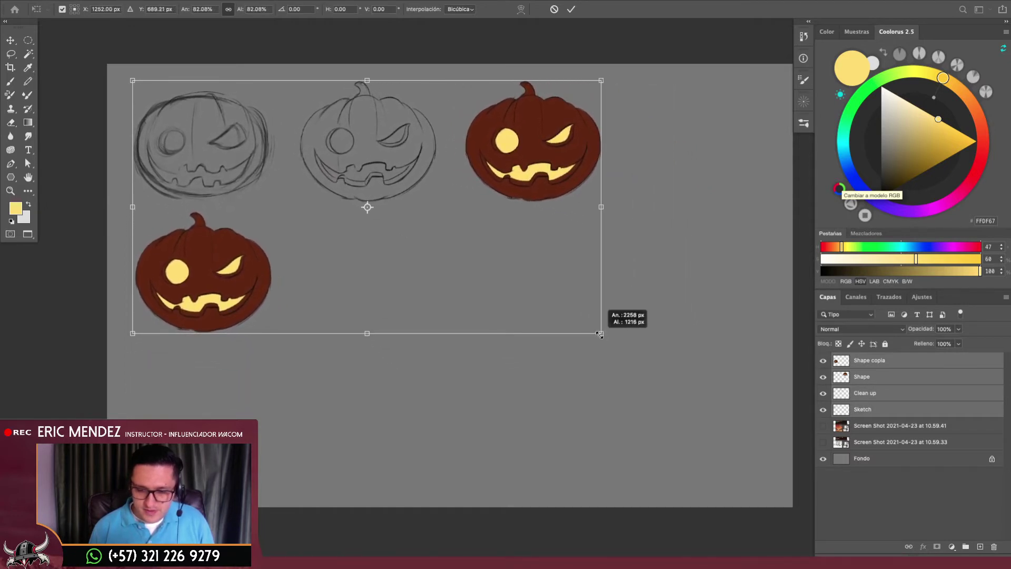
key(Return)
Move the Shape copia pumpkin to fourth place in the top row and name the layer Volumen
click(872, 362)
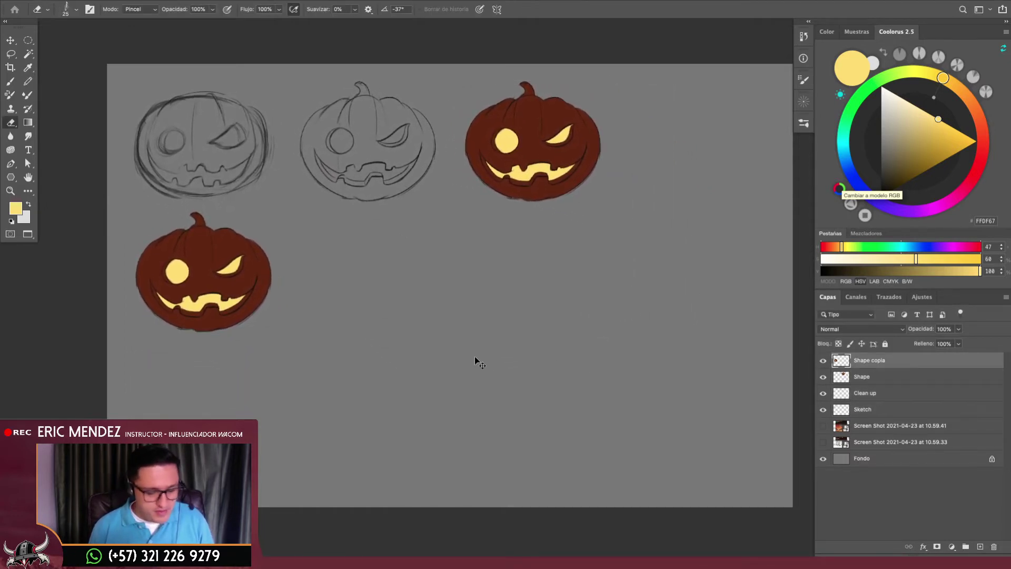
key(ctrl+t)
mouse_move(242, 300)
mouse_down()
mouse_move(742, 166)
mouse_move(730, 170)
mouse_up()
key(Return)
key(e)
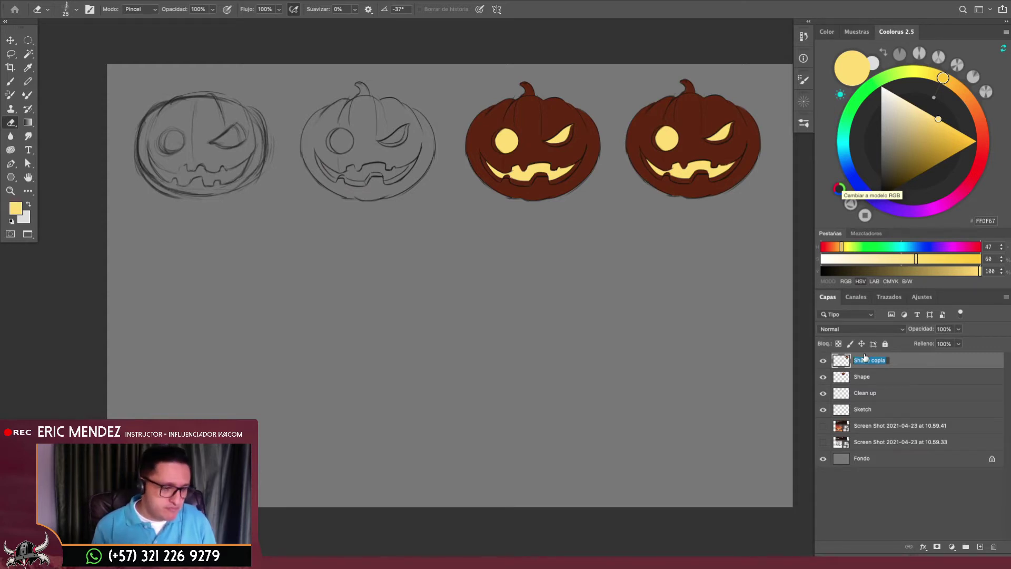
text(Luces t)
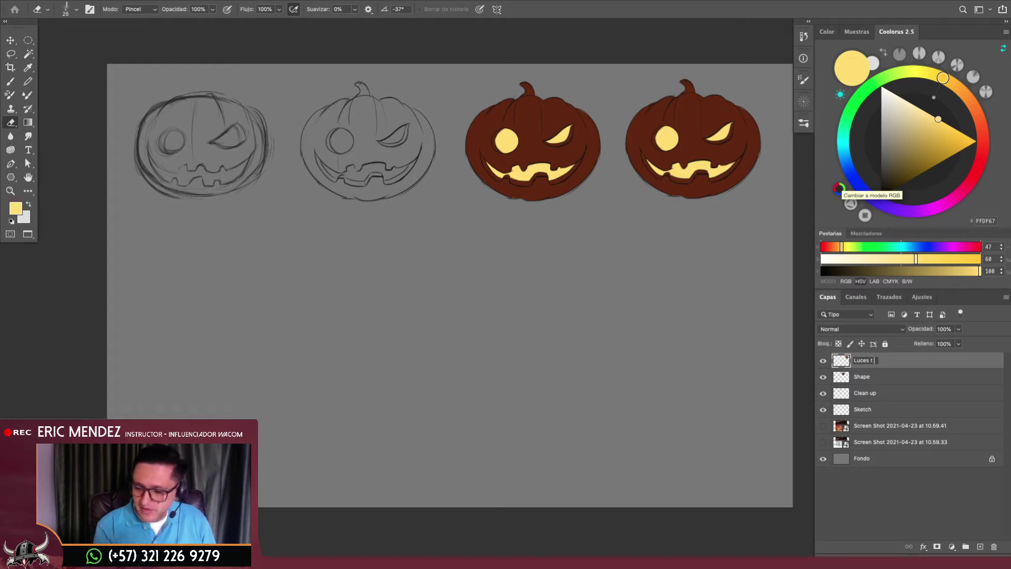
key(BackSpace)
key(BackSpace)
key(BackSpace)
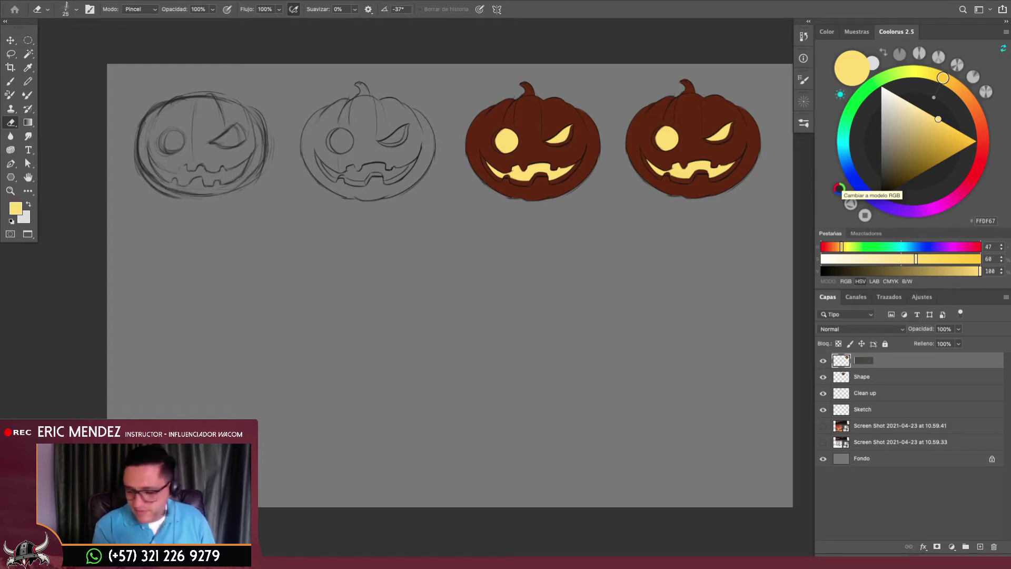
text(Volum)
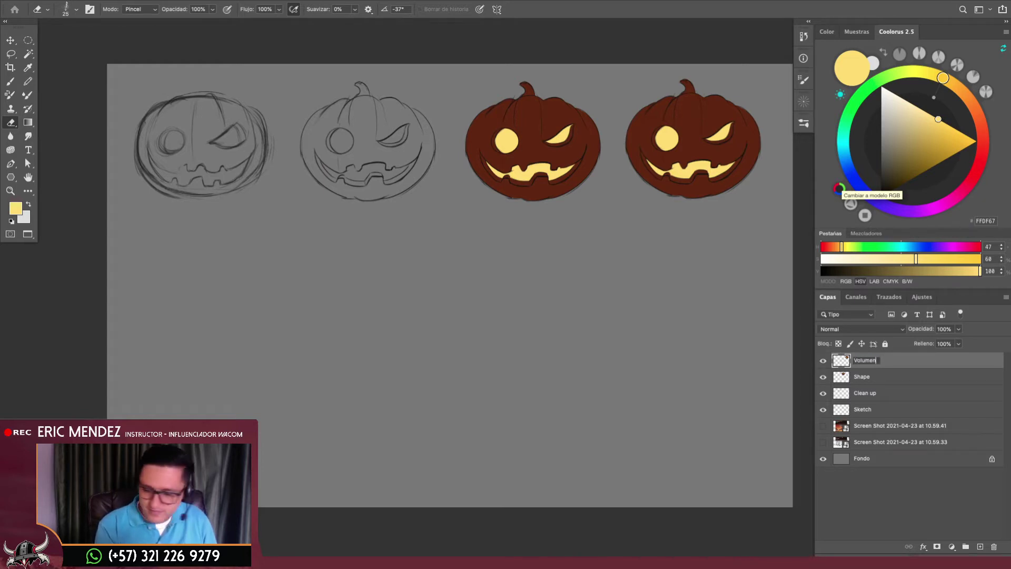
text(en)
Lock the Shape, Clean up and Sketch layers and tag them red (Rojo)
click(872, 409)
shift+click(877, 377)
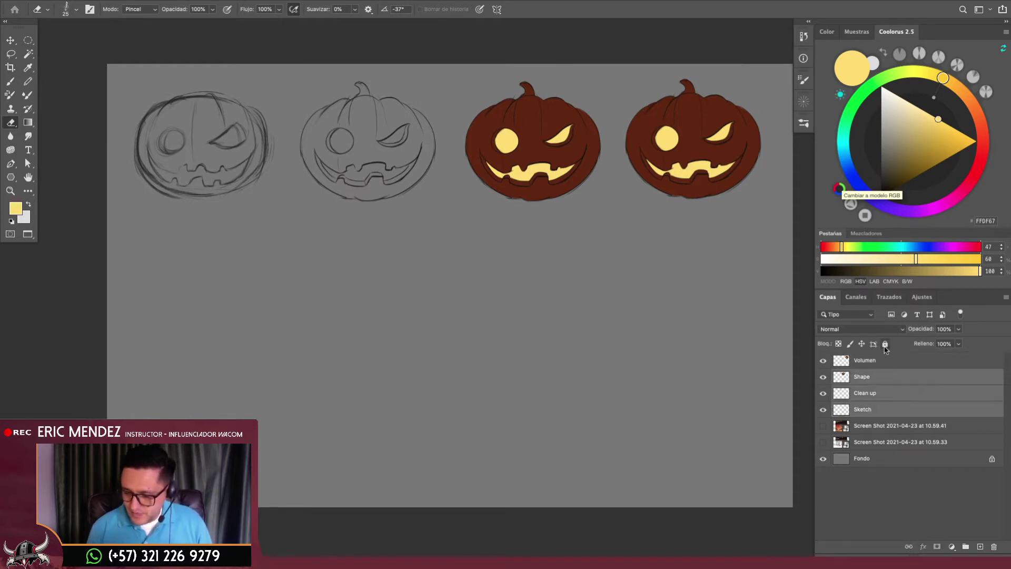
click(884, 344)
click(899, 366)
click(860, 377)
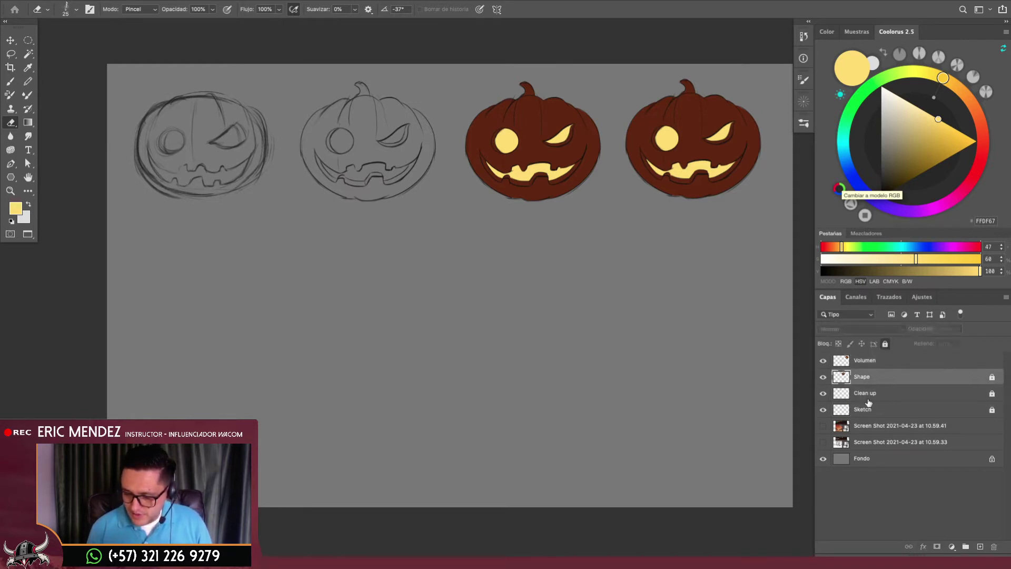
shift+click(866, 409)
right_click(828, 378)
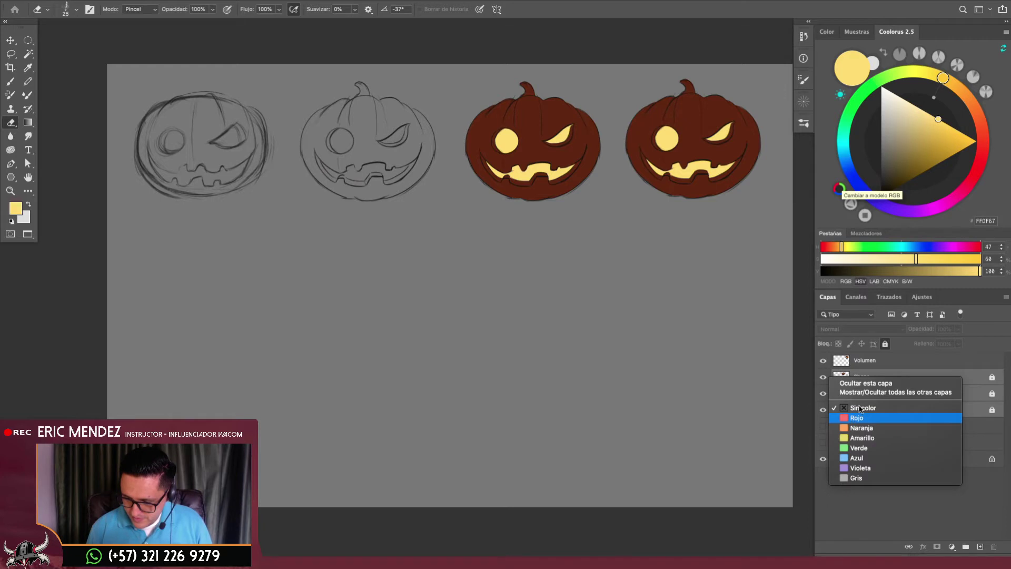
click(858, 418)
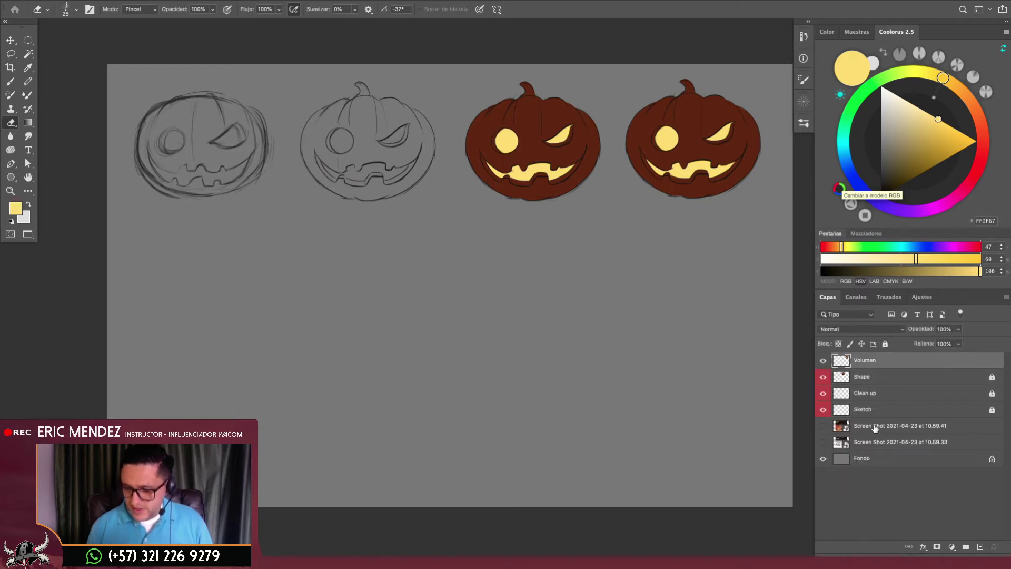
With the Brush active, open the brush presets and collapse the Viking_brushes folder
key(b)
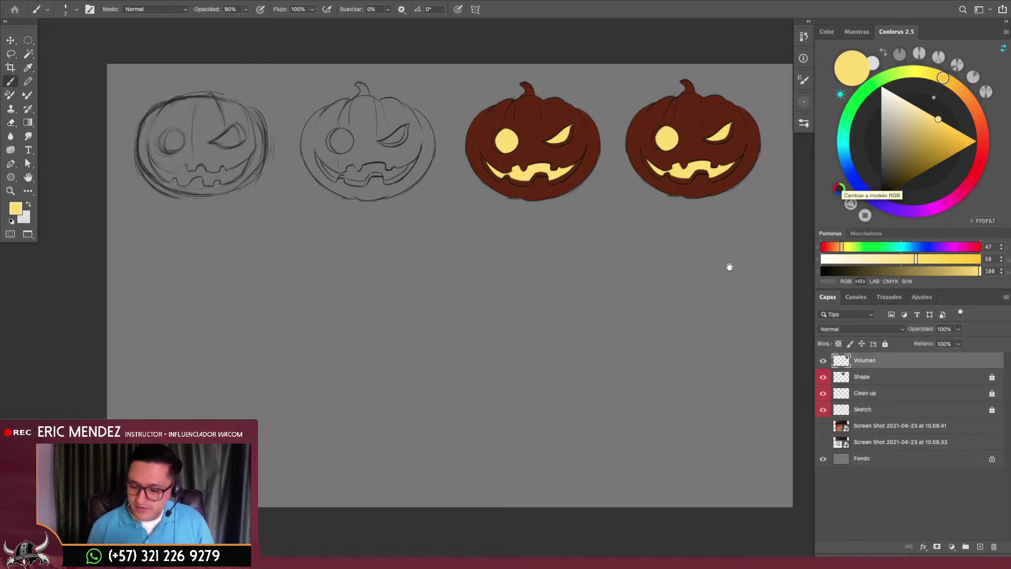
scroll(679, 313, up, 5)
drag(695, 321, 598, 369)
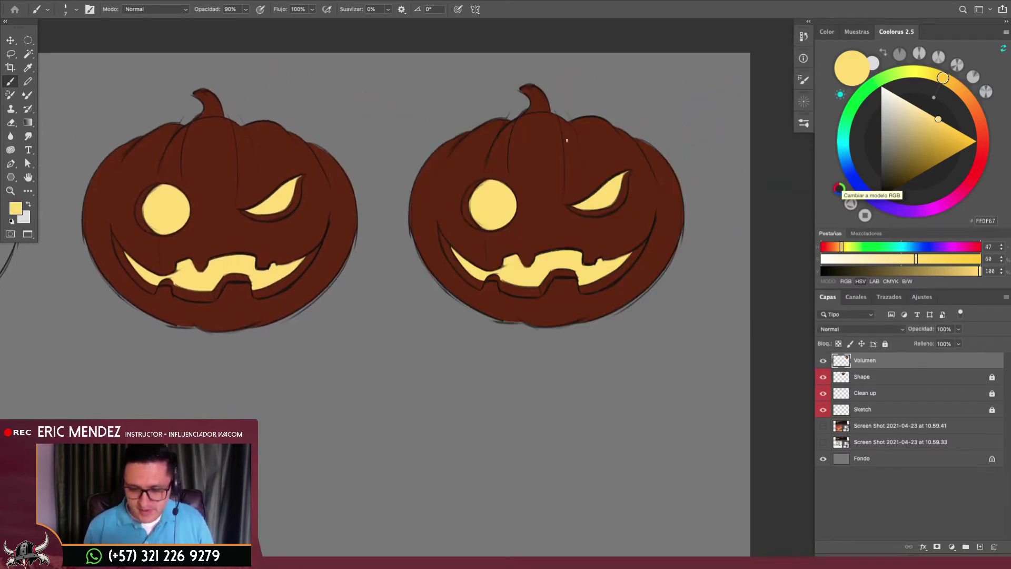
key(F5)
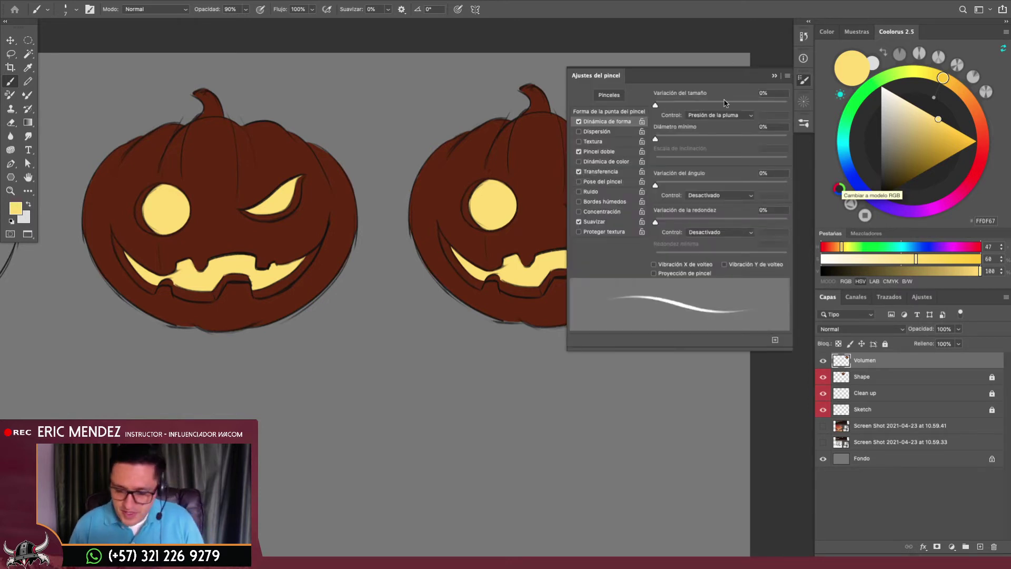
click(609, 111)
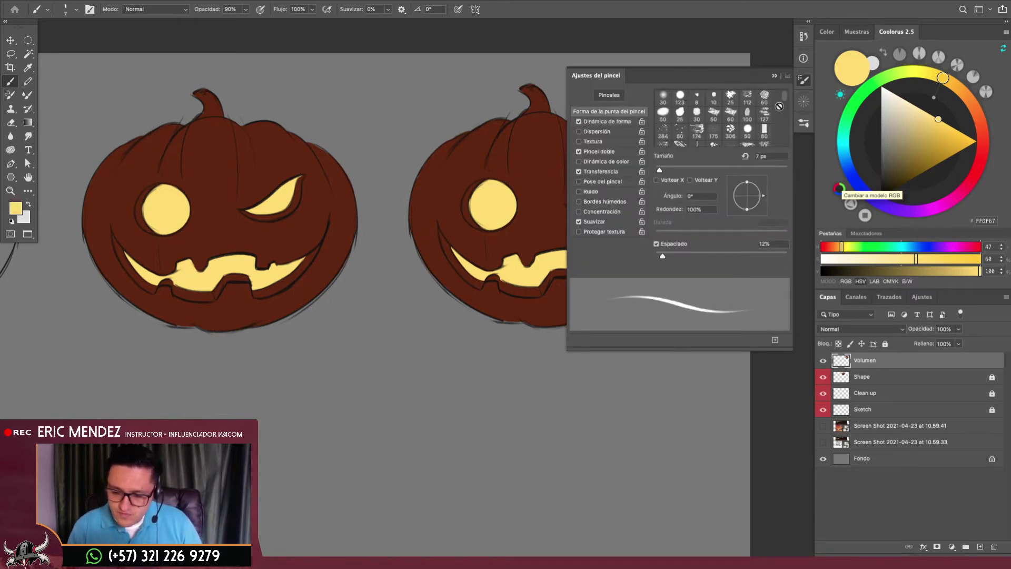
click(804, 124)
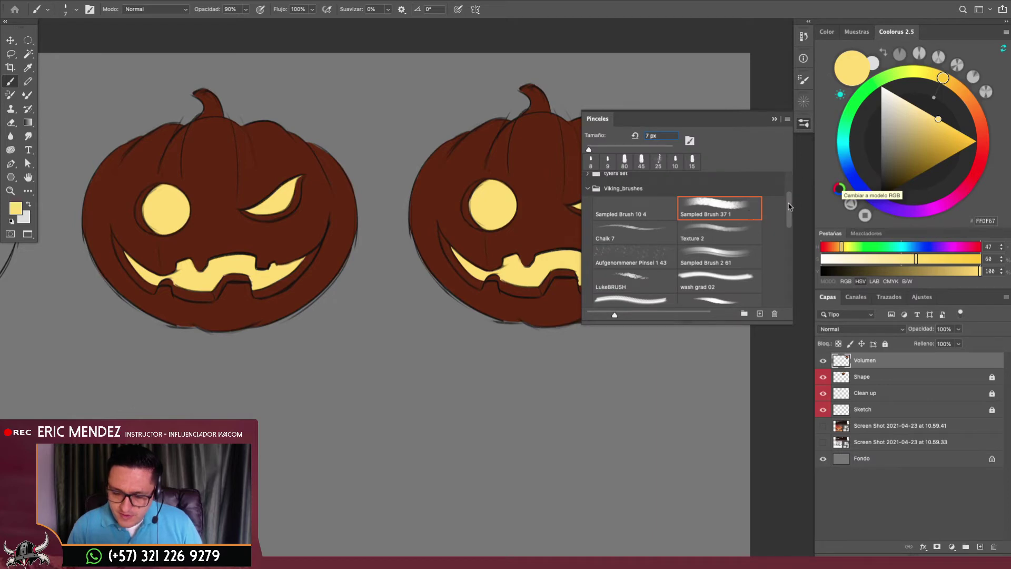
drag(790, 207, 791, 183)
click(587, 256)
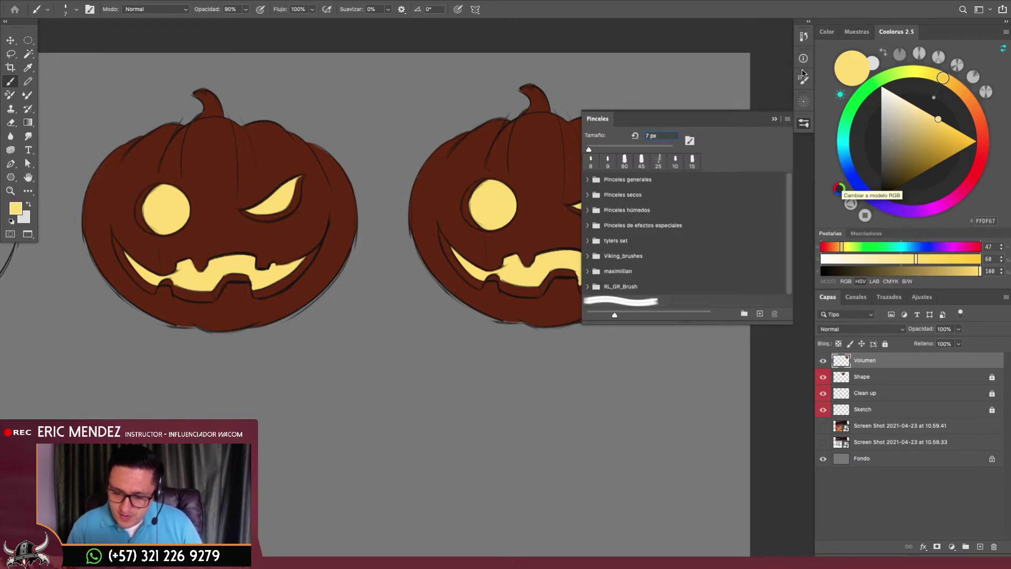
Choose the 30 px round brush tip and turn off Dual Brush
click(804, 80)
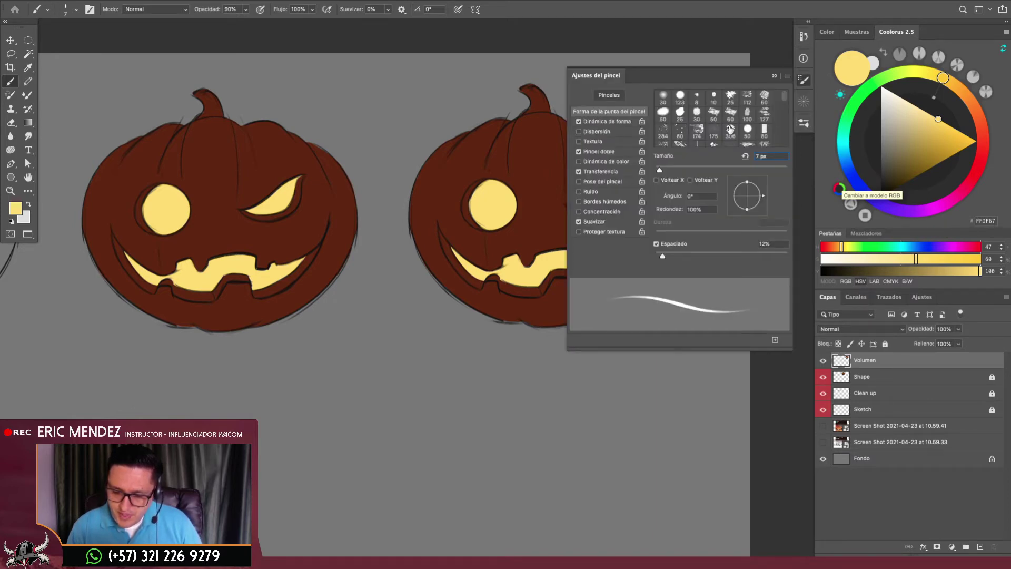
click(696, 112)
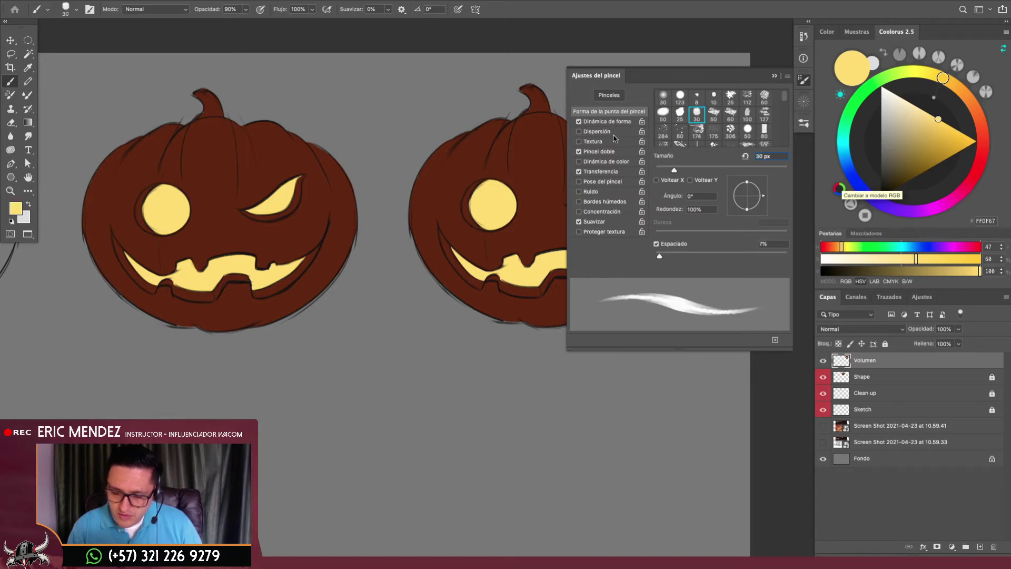
click(578, 152)
click(600, 172)
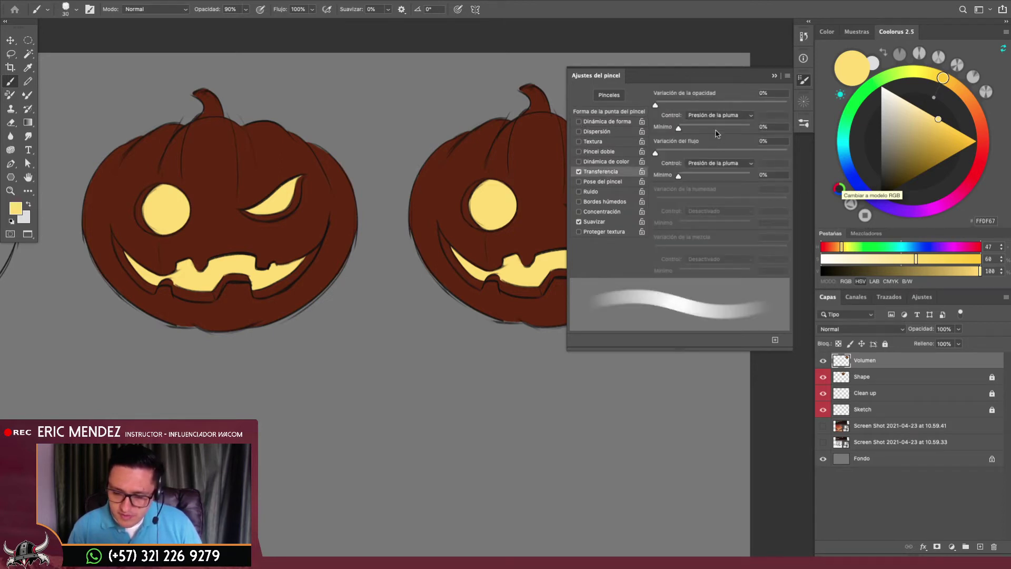
click(679, 153)
Test-paint strokes beside the second pumpkin, undo each, and briefly view the canvas alone
drag(704, 114, 707, 240)
key(ctrl+z)
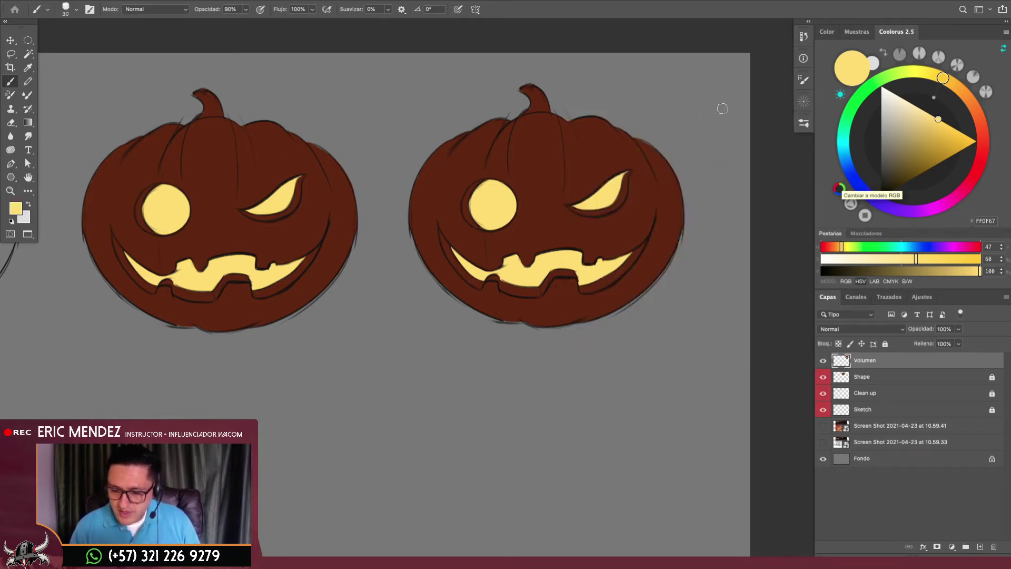
drag(720, 104, 719, 243)
key(ctrl+z)
drag(717, 117, 714, 231)
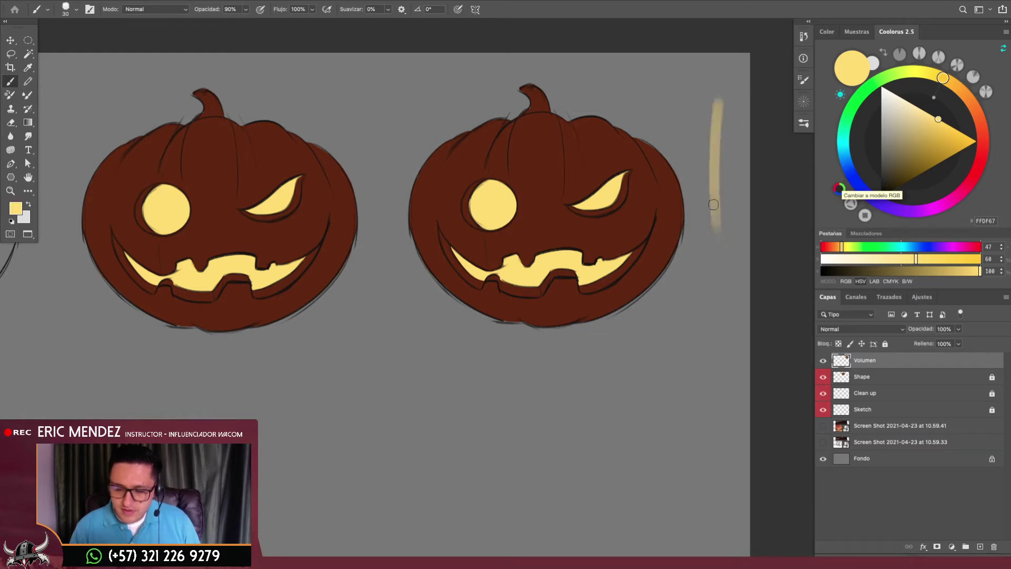
key(ctrl+z)
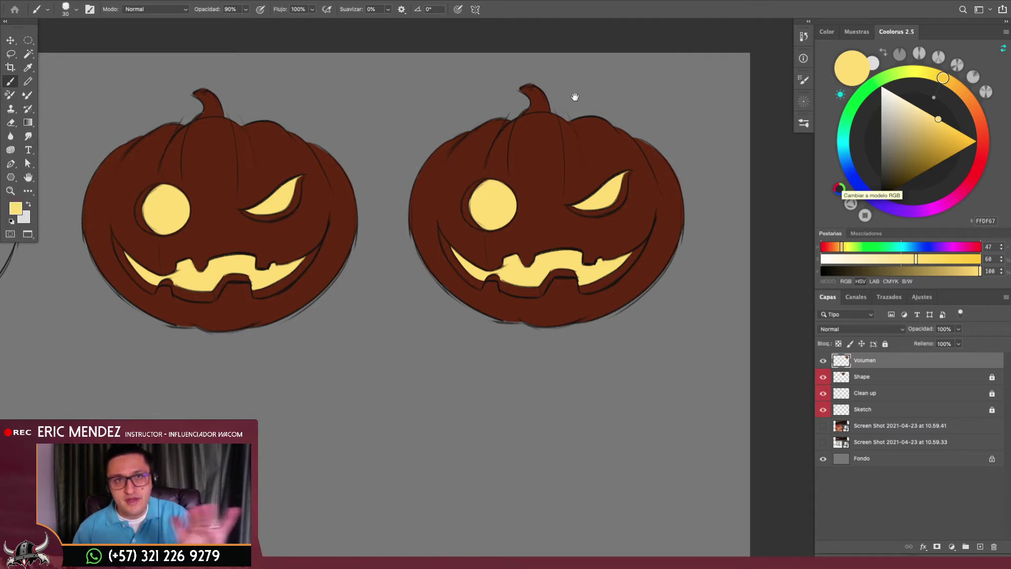
key(Tab)
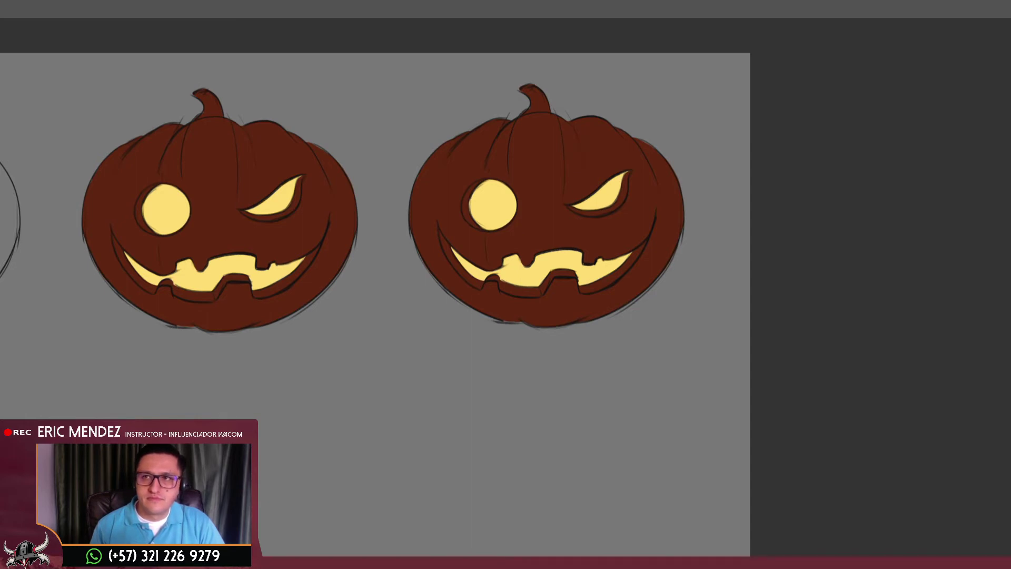
key(Tab)
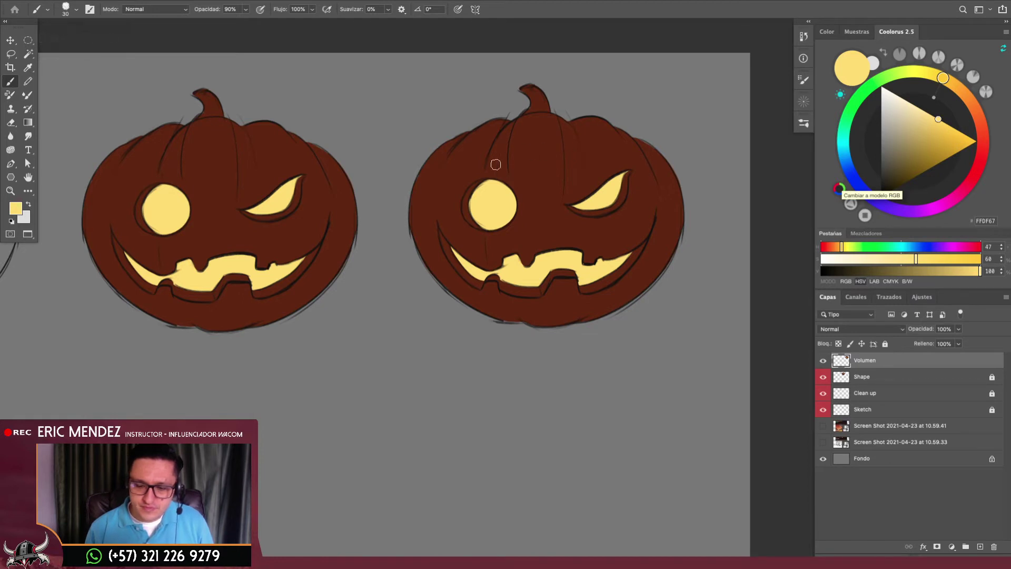
Paint a lighter brown, sampled from the pumpkin, beside the right pumpkin's left eye
alt+click(456, 177)
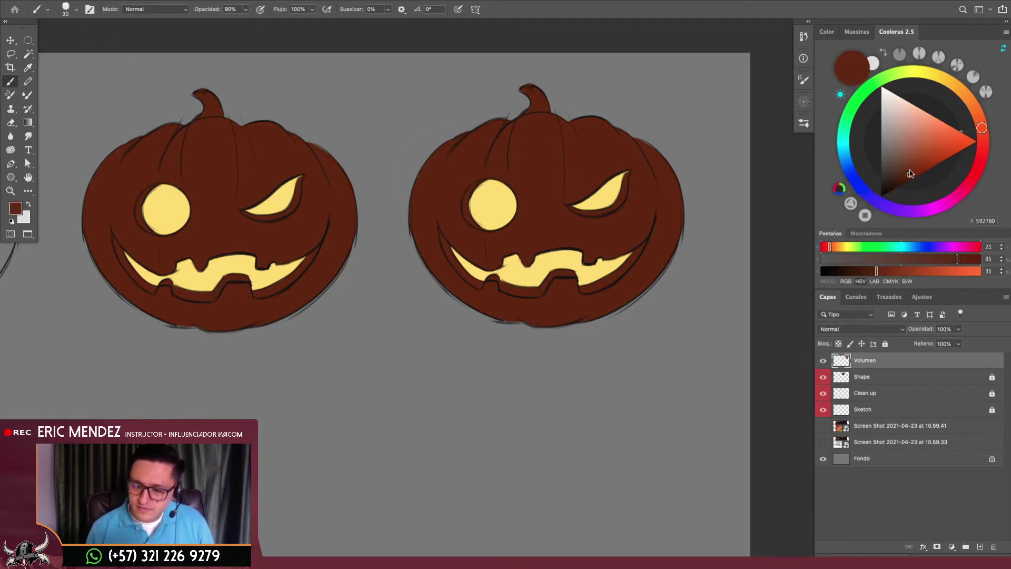
drag(912, 172, 919, 161)
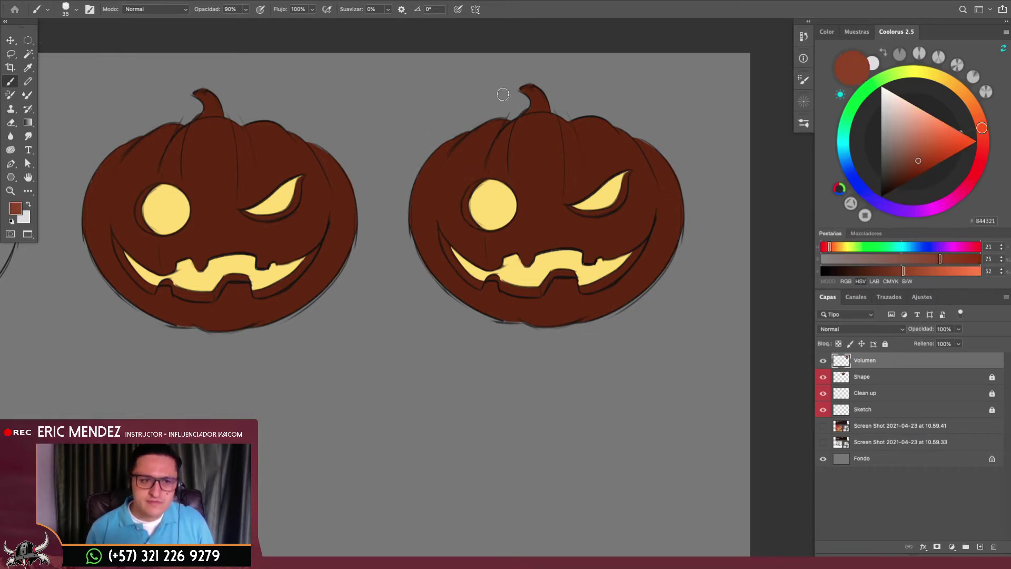
key(bracketright)
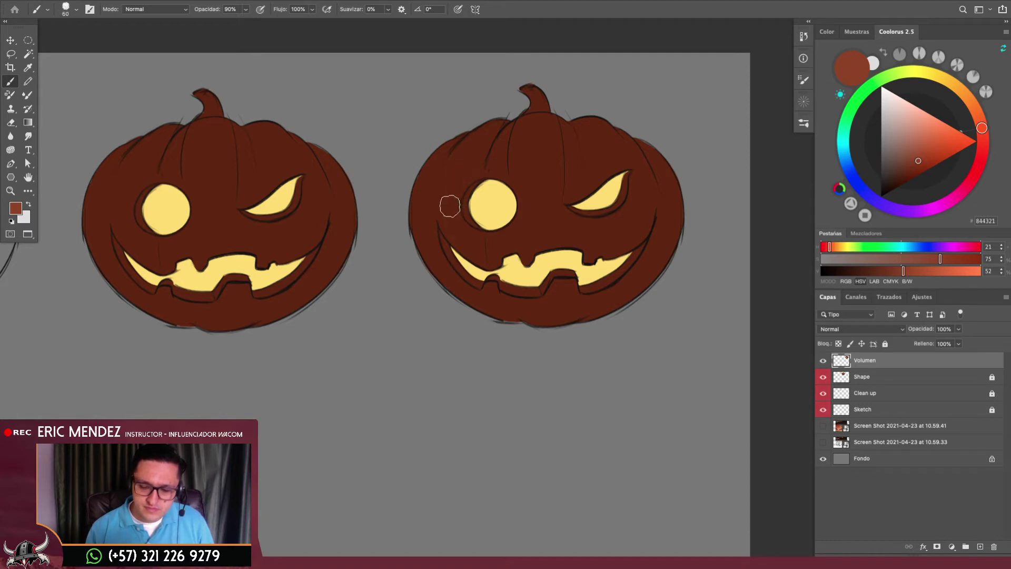
mouse_move(450, 206)
mouse_down()
mouse_move(449, 188)
mouse_move(479, 142)
mouse_move(429, 216)
mouse_up()
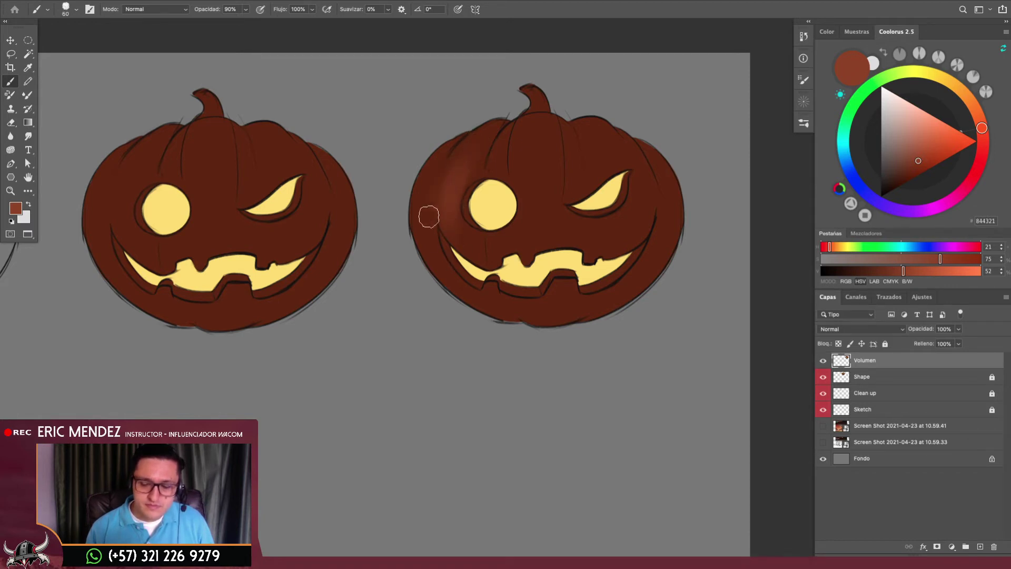
Lock the Volumen layer's transparency and paint a light orange highlight under the teeth
click(838, 343)
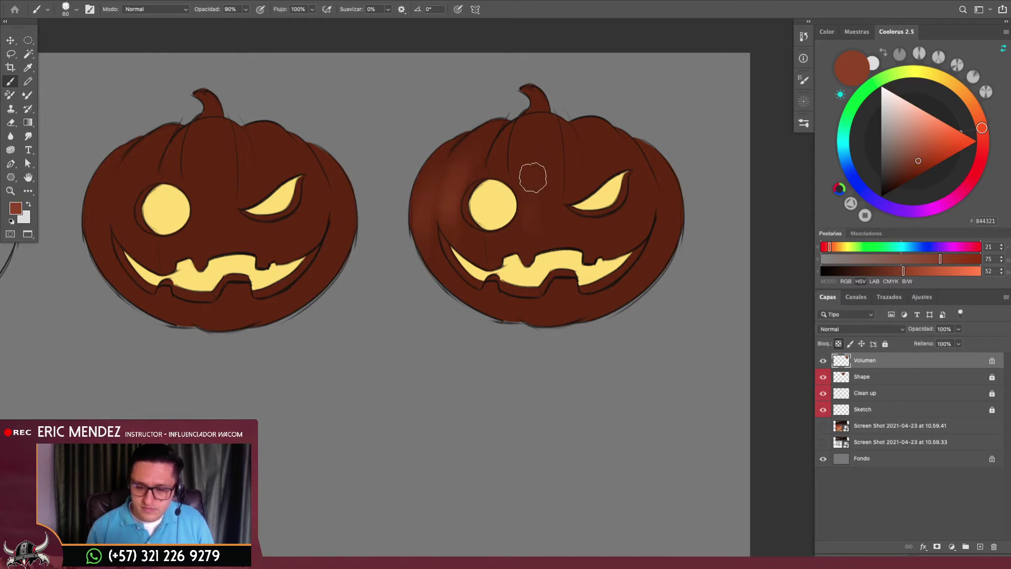
key(bracketleft)
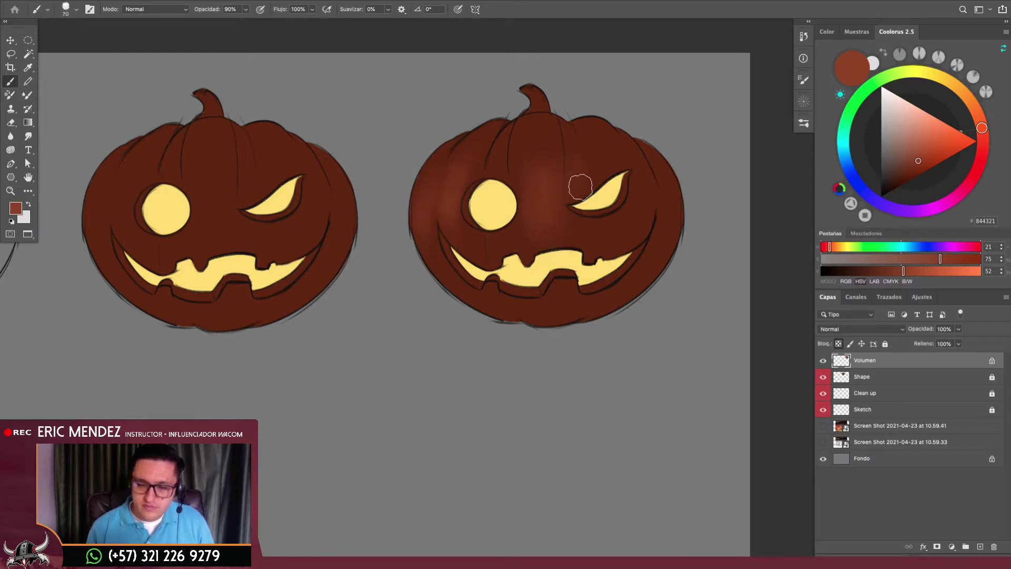
key(bracketleft)
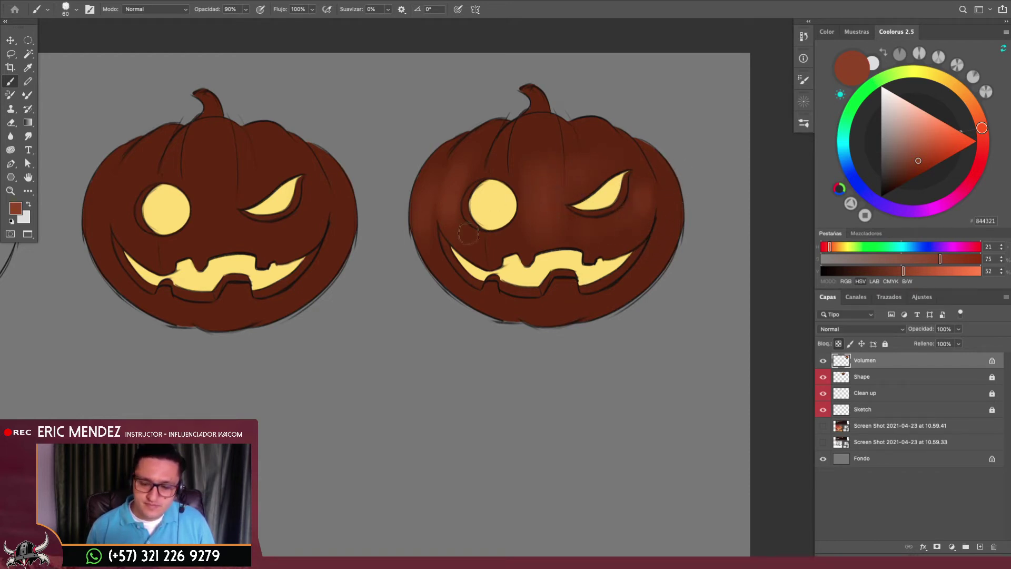
click(937, 143)
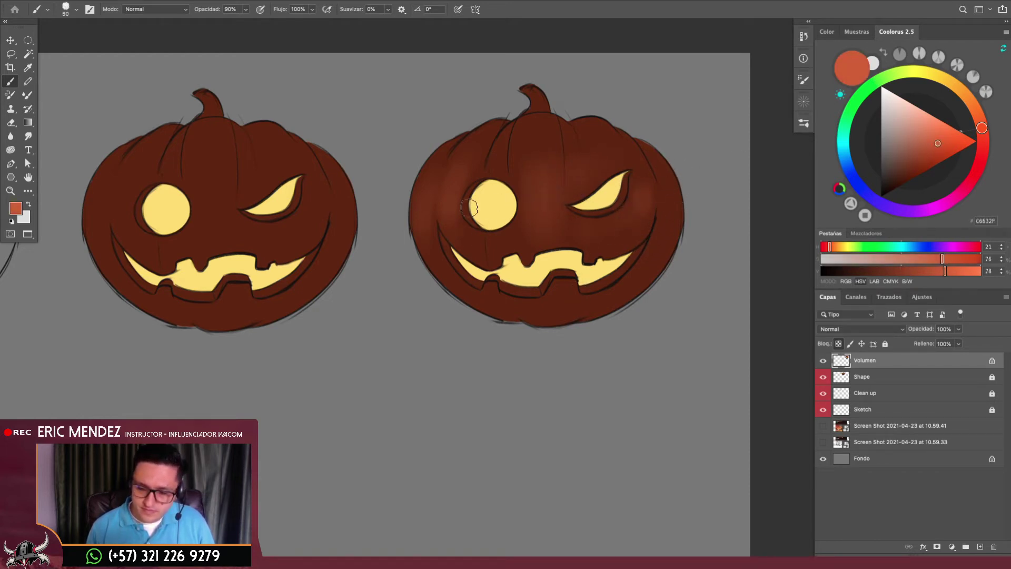
key(bracketleft)
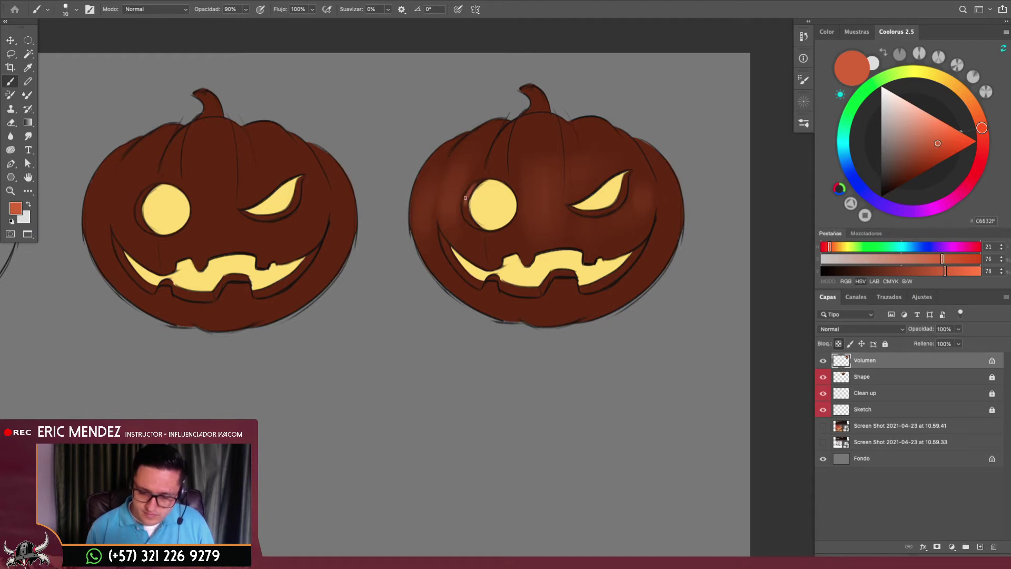
key(bracketright)
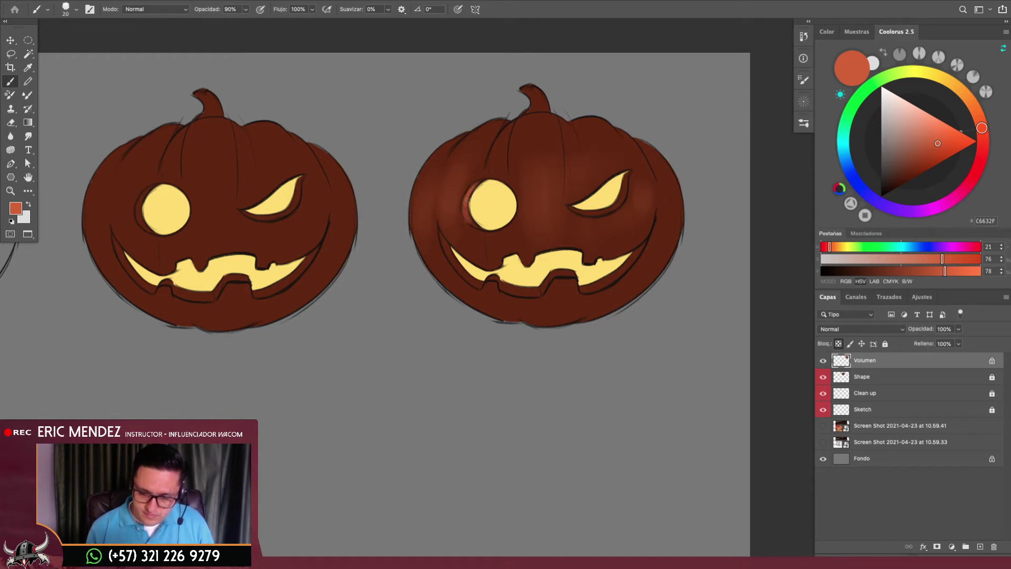
key(bracketleft)
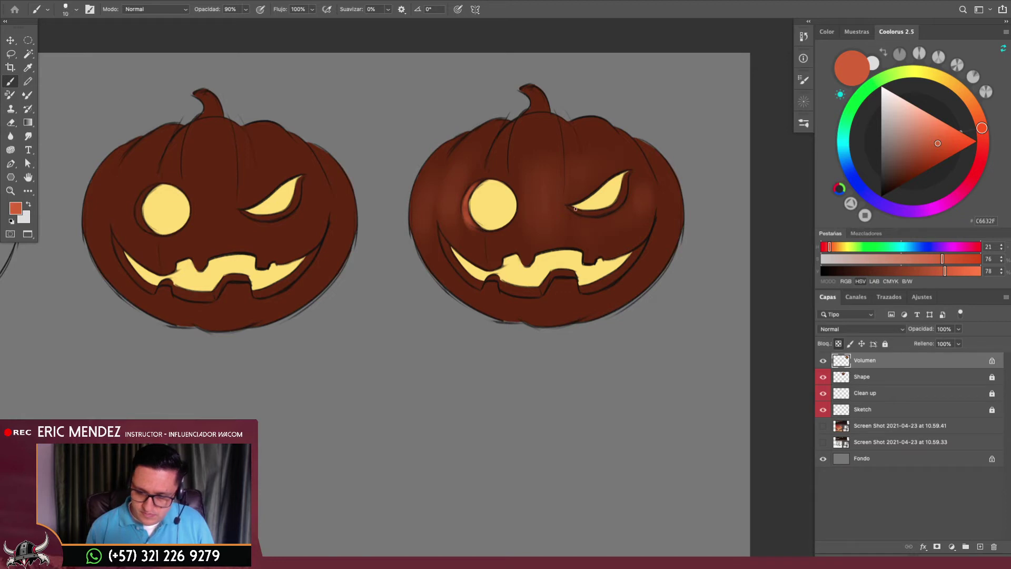
key(bracketright)
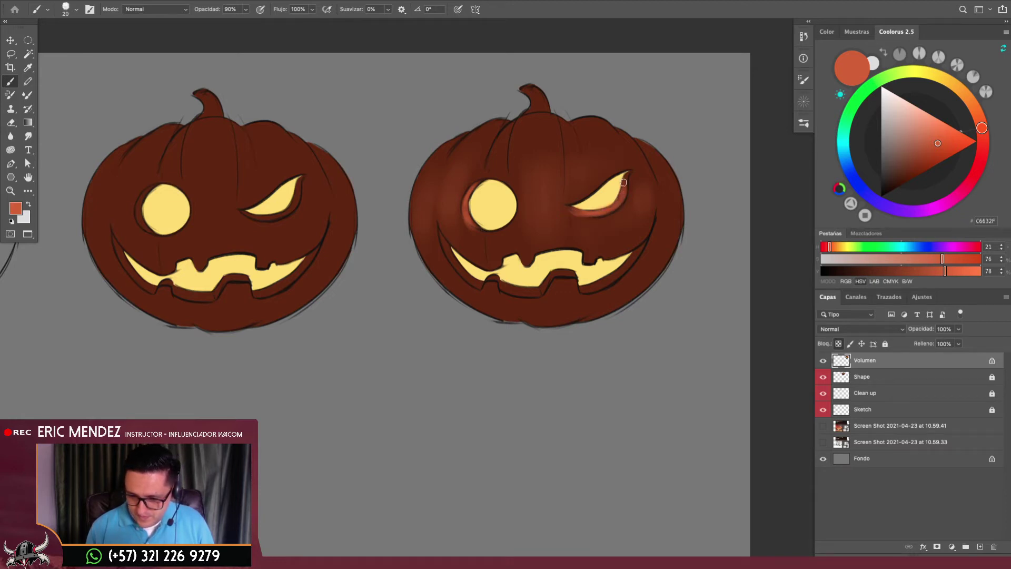
scroll(568, 289, down, 5)
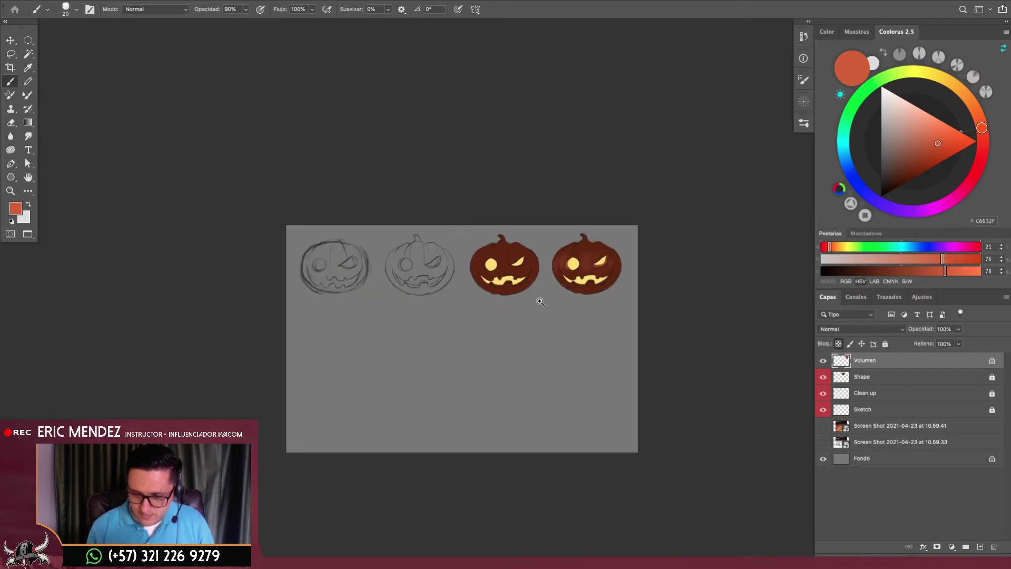
scroll(593, 293, up, 5)
scroll(580, 292, up, 2)
mouse_move(581, 292)
mouse_down()
mouse_move(654, 238)
mouse_move(632, 263)
mouse_move(646, 250)
mouse_up()
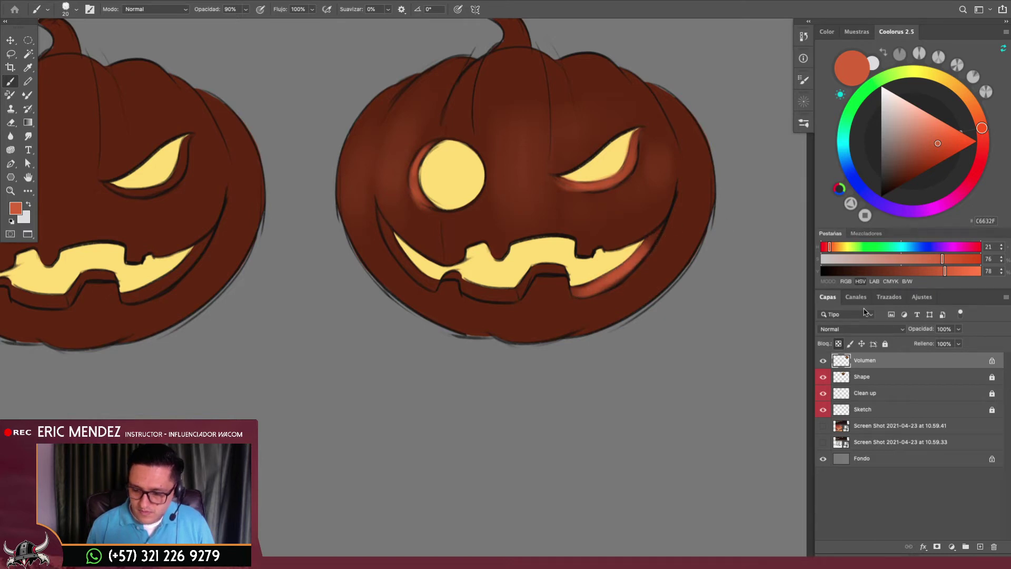
Unlock Volumen transparency and rotate the canvas view onto the right pumpkin
click(838, 344)
key(bracketleft)
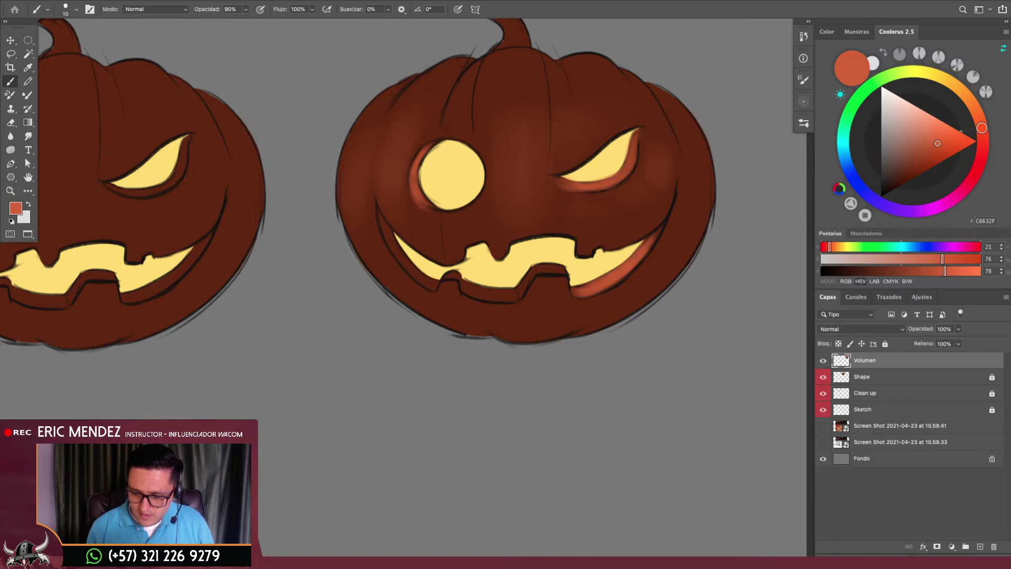
key(ctrl+minus)
key(r)
drag(605, 294, 542, 346)
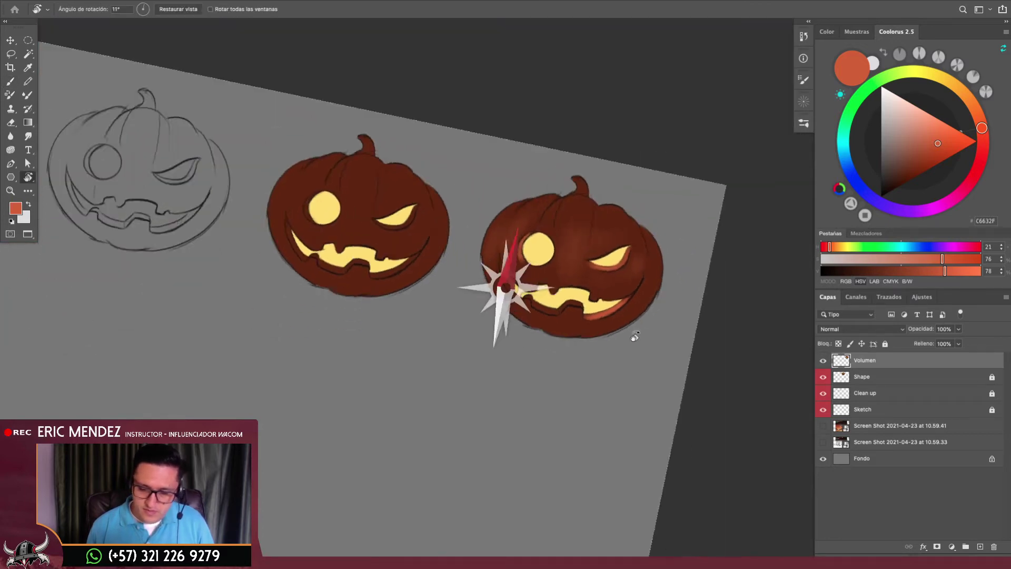
key(ctrl+plus)
key(ctrl+plus)
key(b)
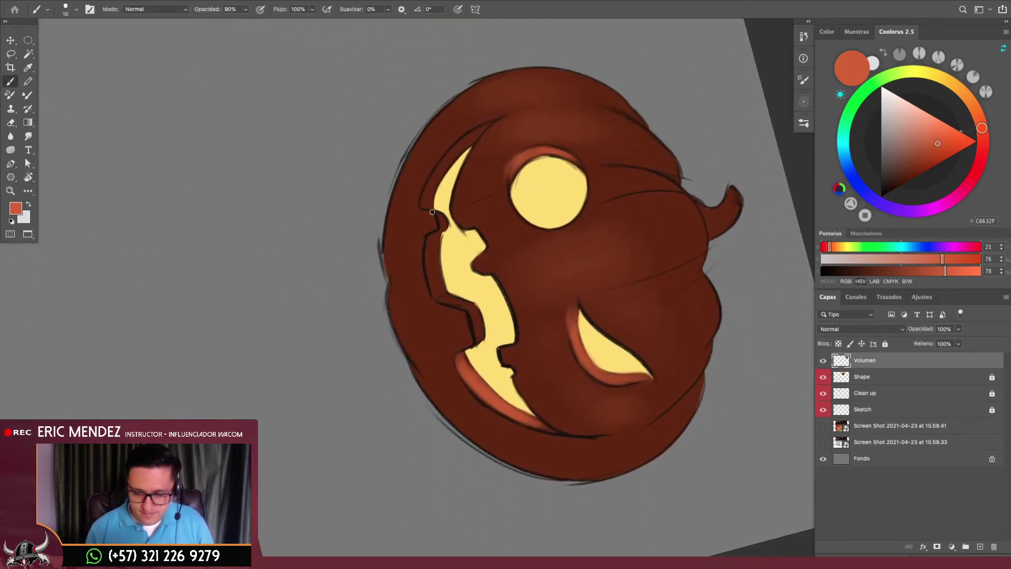
Paint orange rims along the eye and mouth cutout edges, then rotate the view upright
key(bracketright)
drag(426, 203, 491, 128)
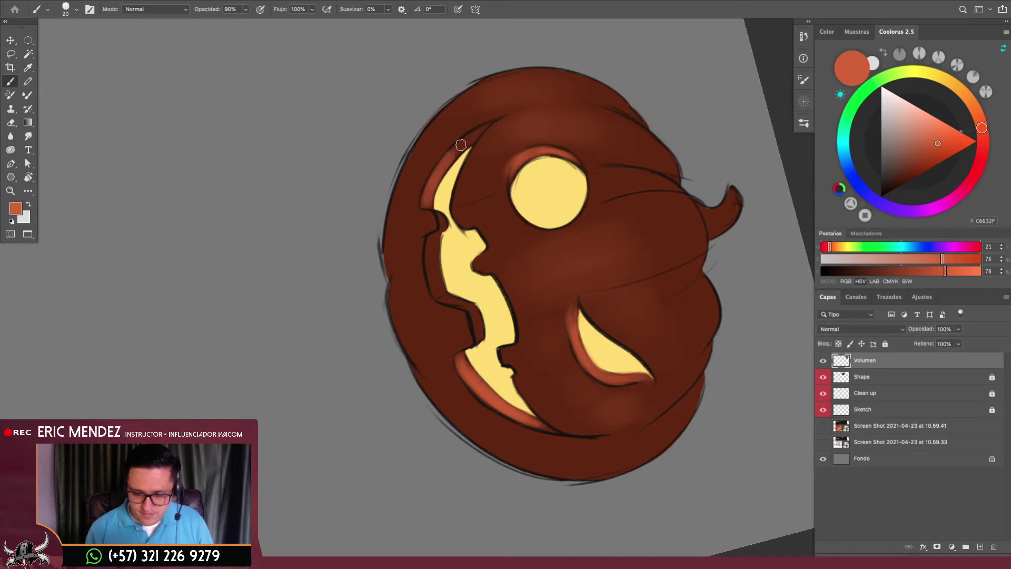
key(bracketleft)
key(bracketleft)
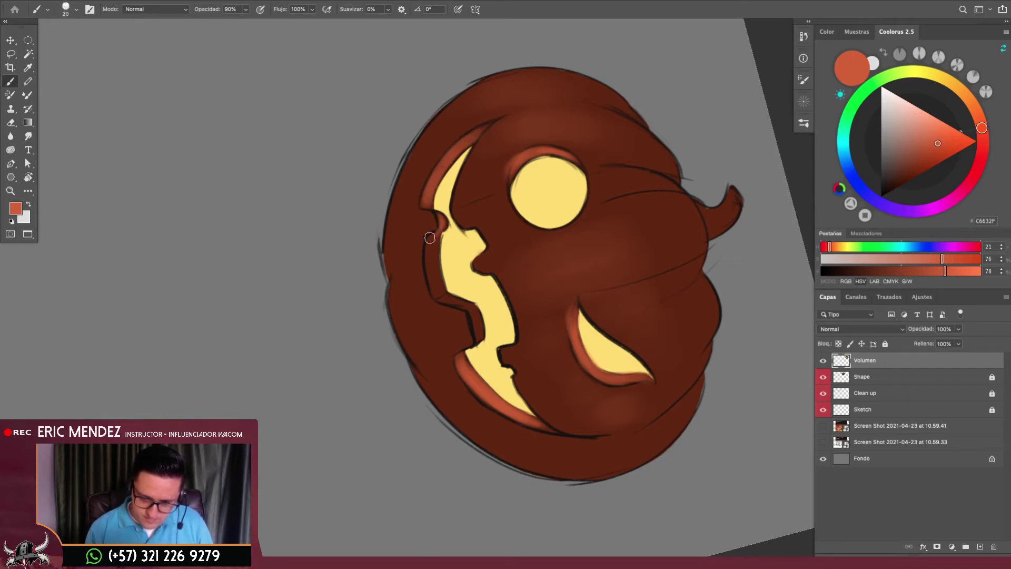
drag(429, 238, 437, 292)
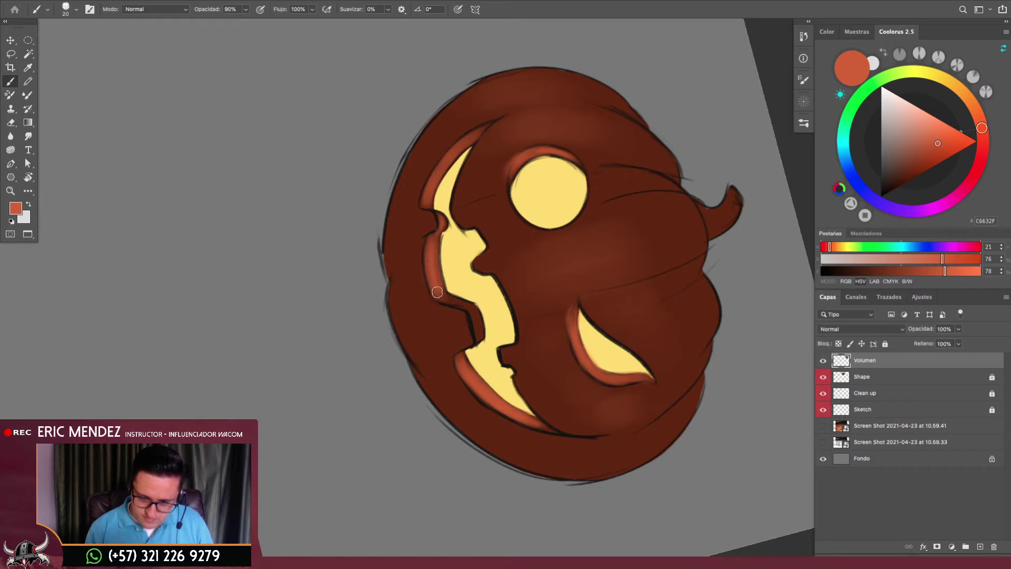
scroll(442, 225, down, 2)
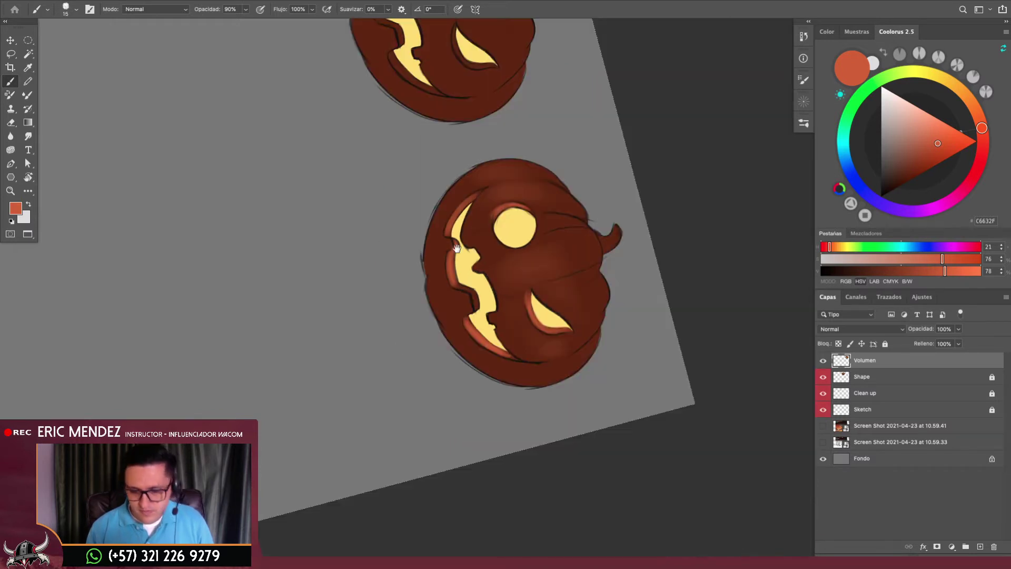
key(r)
drag(632, 300, 569, 143)
Sample the pumpkin body's dark brown with a larger brush and bring the pumpkin's top into view
scroll(591, 280, up, 1)
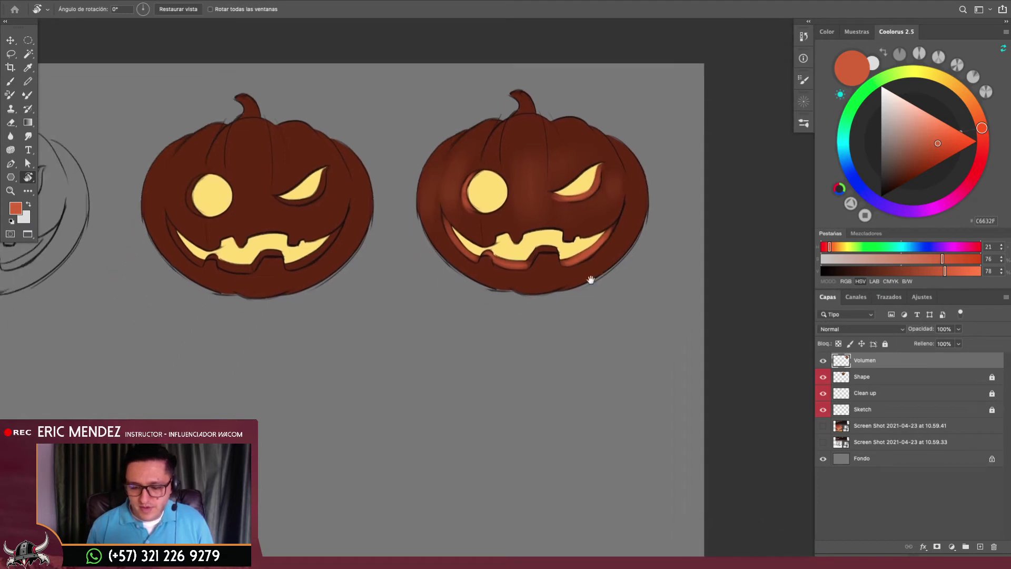
scroll(613, 241, up, 2)
key(b)
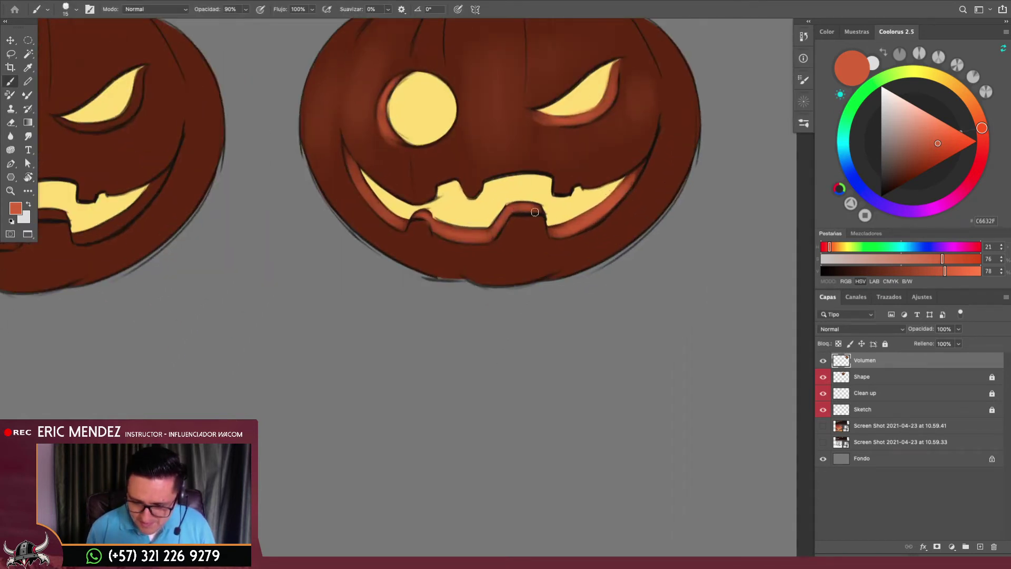
alt+click(513, 222)
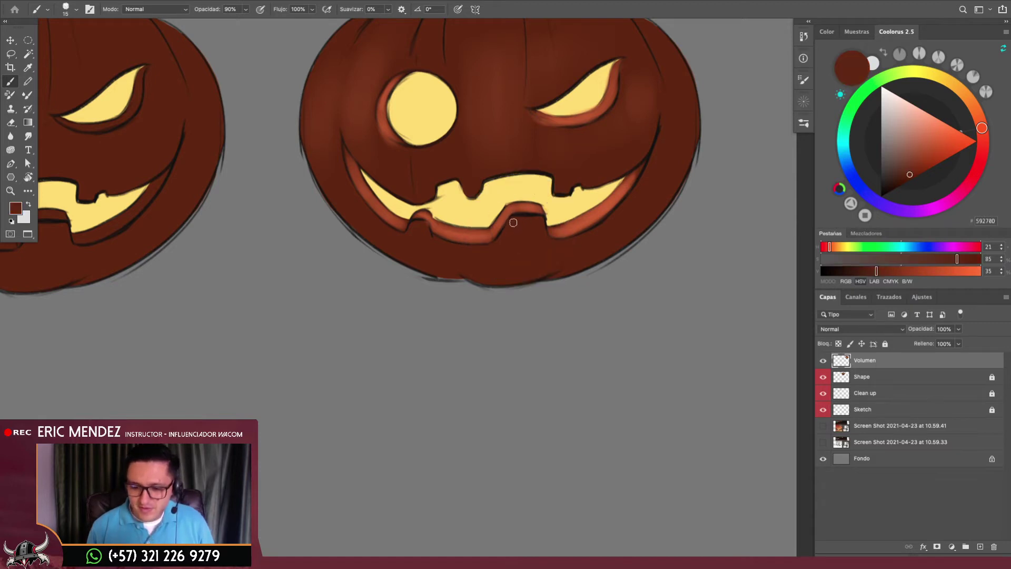
key(bracketright)
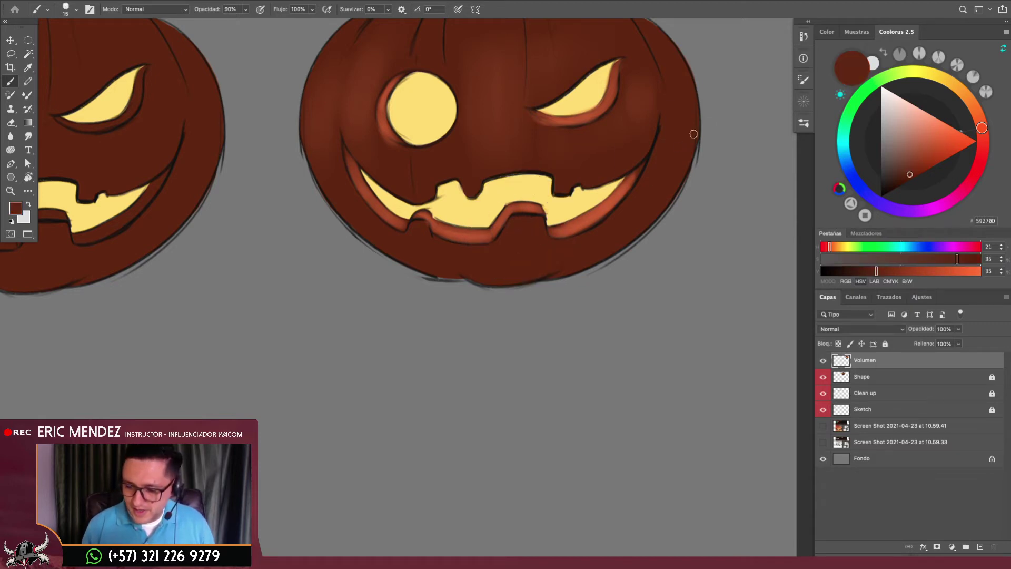
key(bracketright)
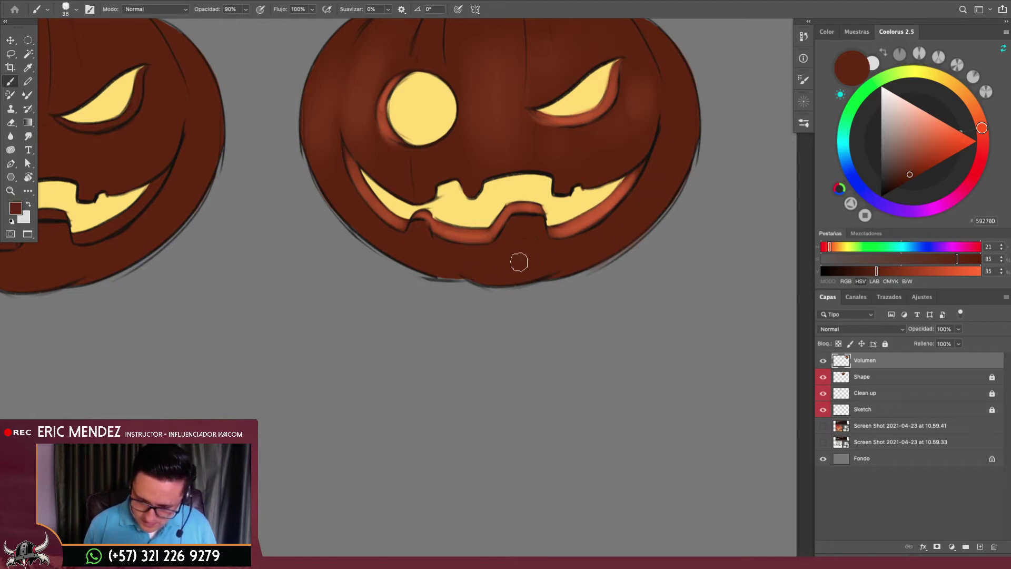
drag(415, 197, 406, 262)
Sample browns from the pumpkin's top and darken them in Coolorus for shadows
alt+click(357, 151)
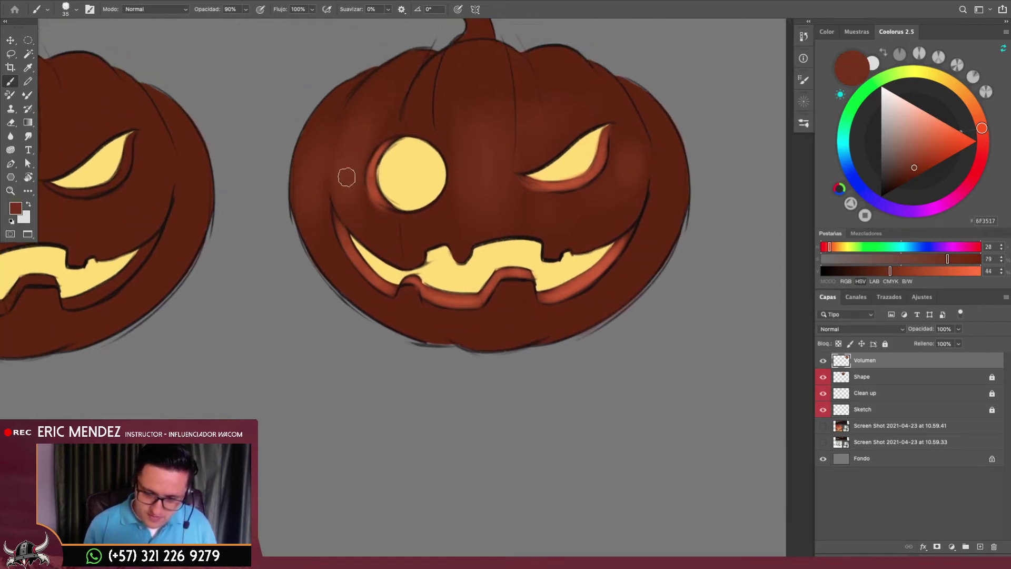
key(bracketright)
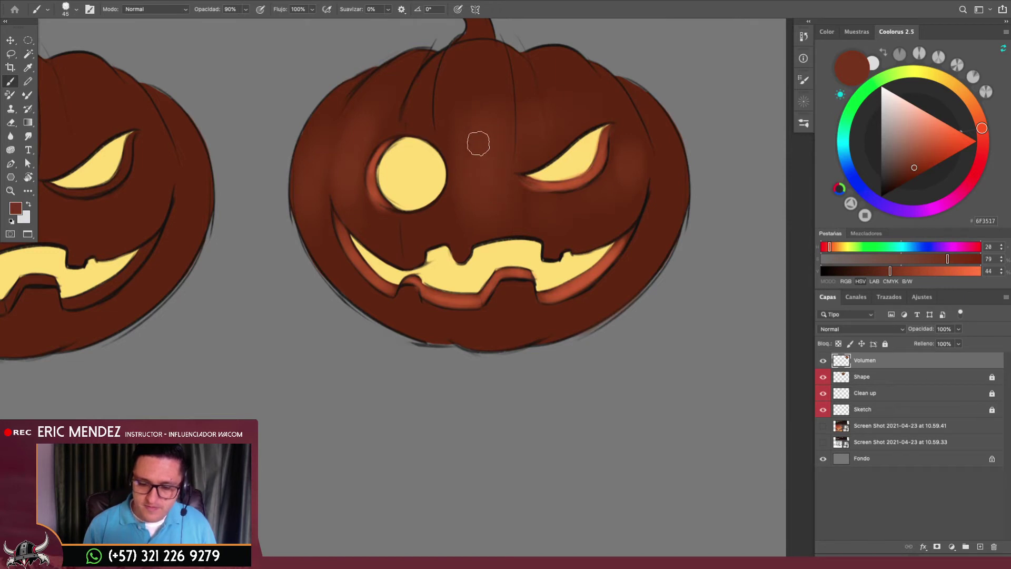
alt+click(350, 111)
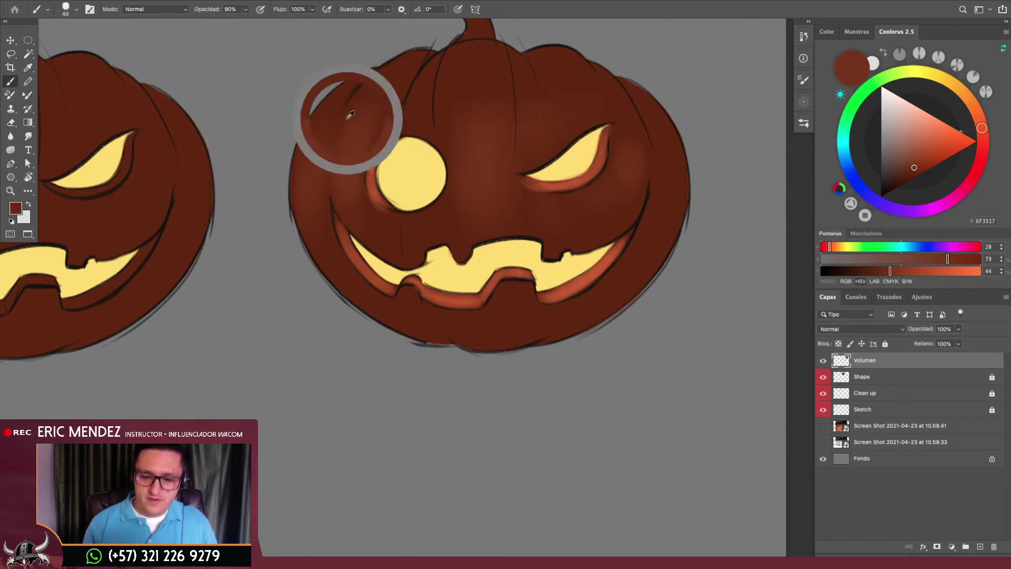
click(906, 179)
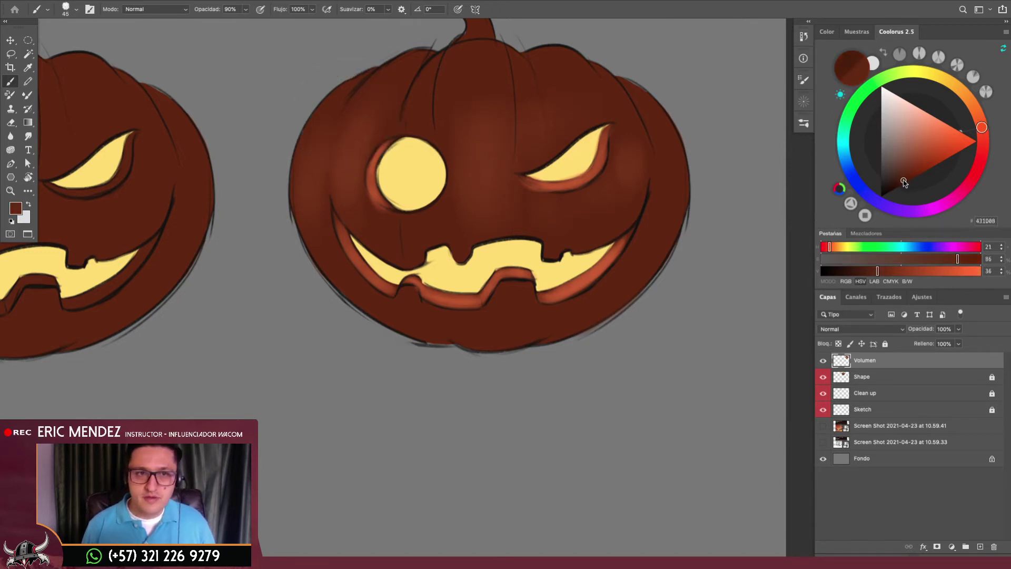
click(903, 181)
key(bracketleft)
key(bracketleft)
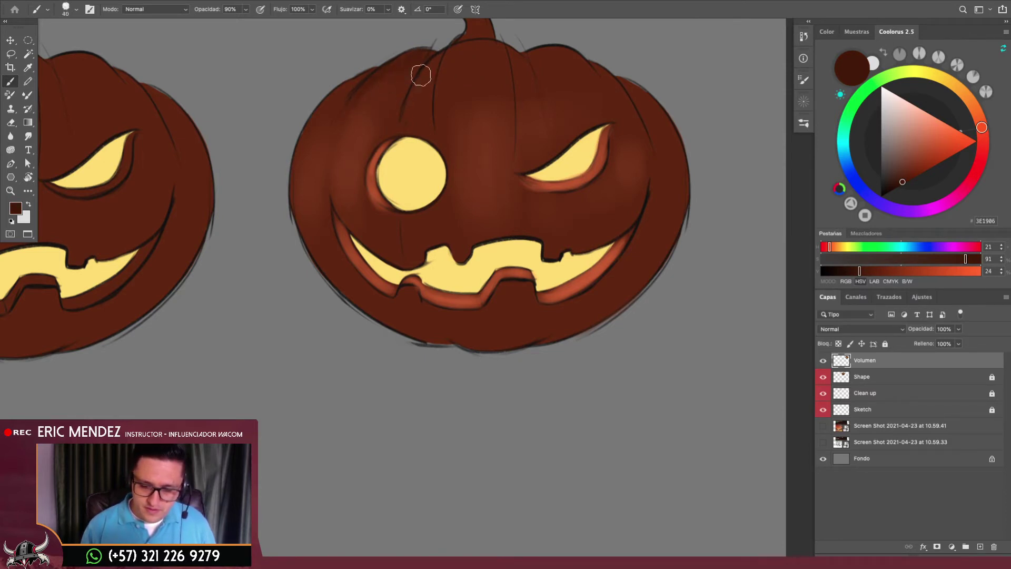
key(bracketright)
key(bracketleft)
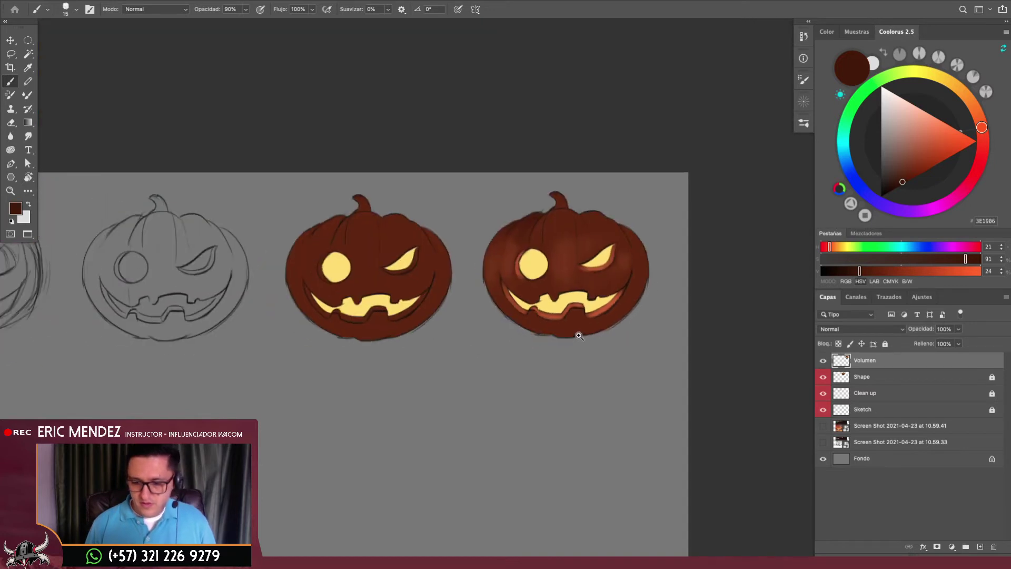
Resize the brush for broad body shading, then pick a slightly lighter brown
drag(346, 101, 487, 117)
key(bracketright)
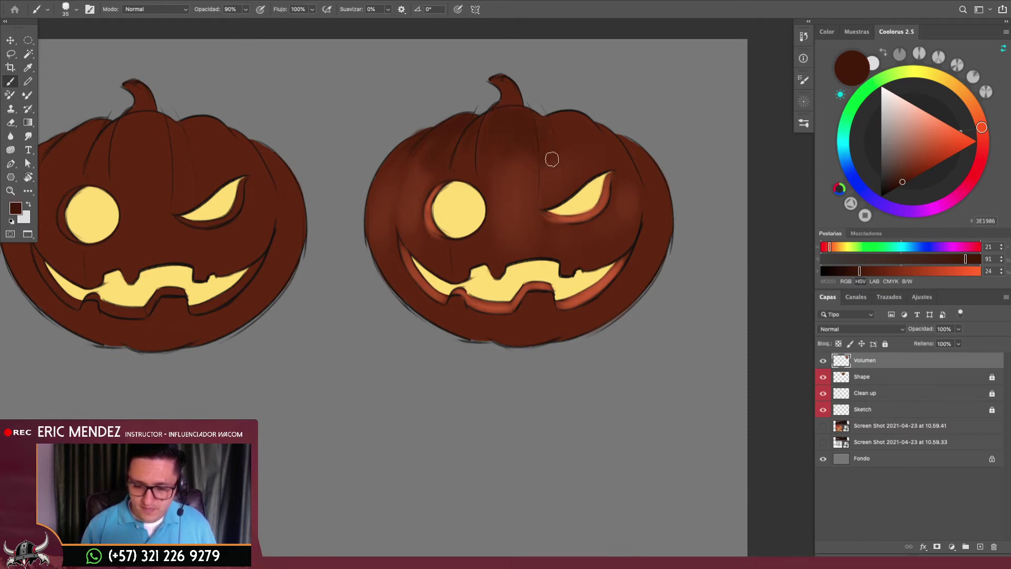
key(bracketleft)
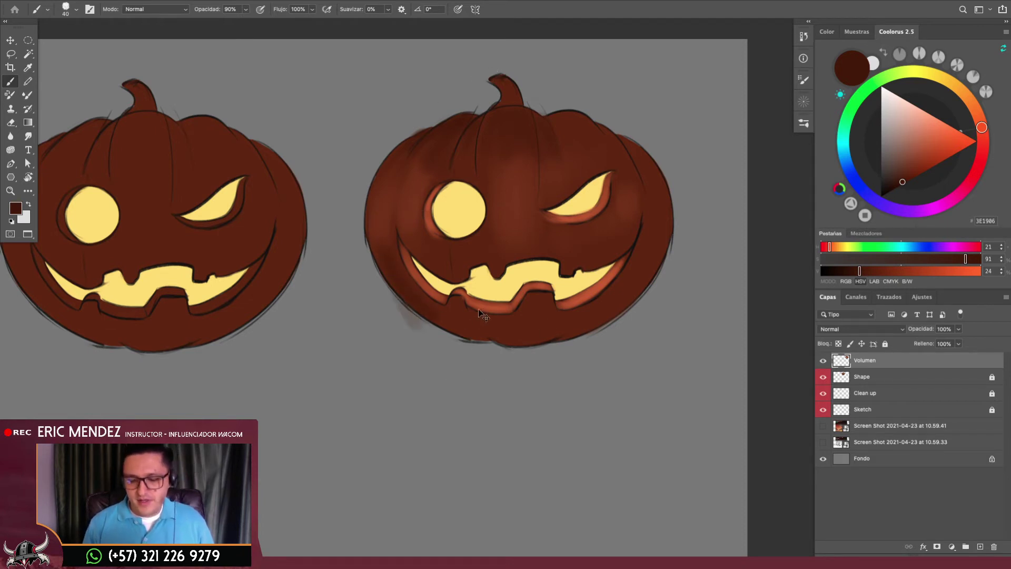
key(bracketright)
key(bracketright)
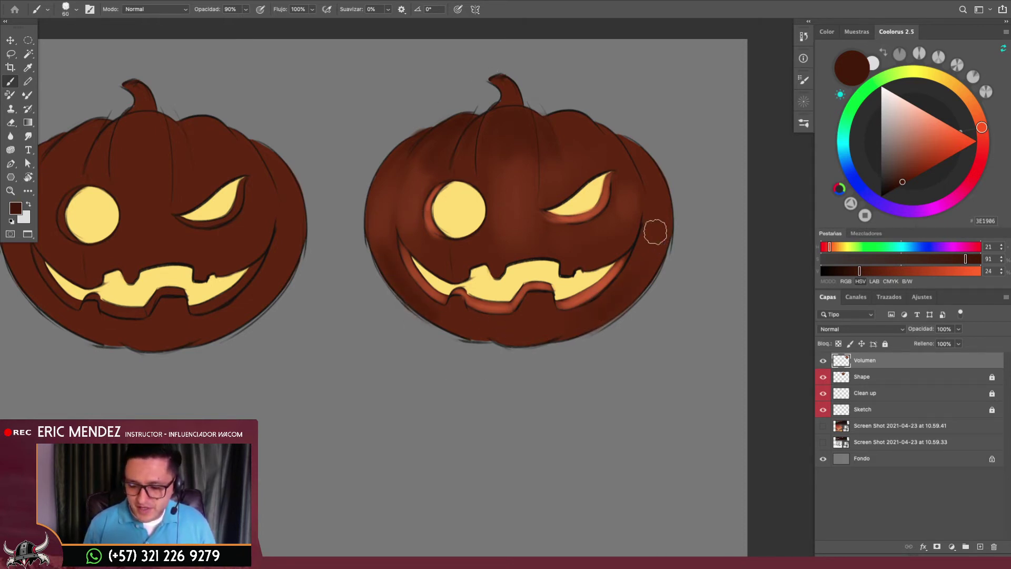
key(bracketleft)
key(bracketleft)
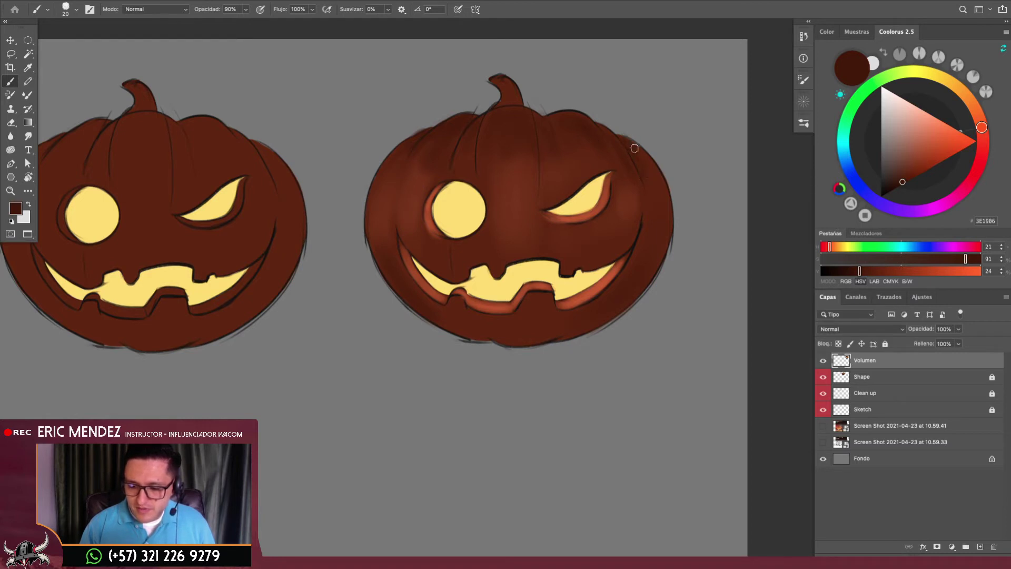
scroll(670, 215, down, 5)
scroll(536, 159, up, 4)
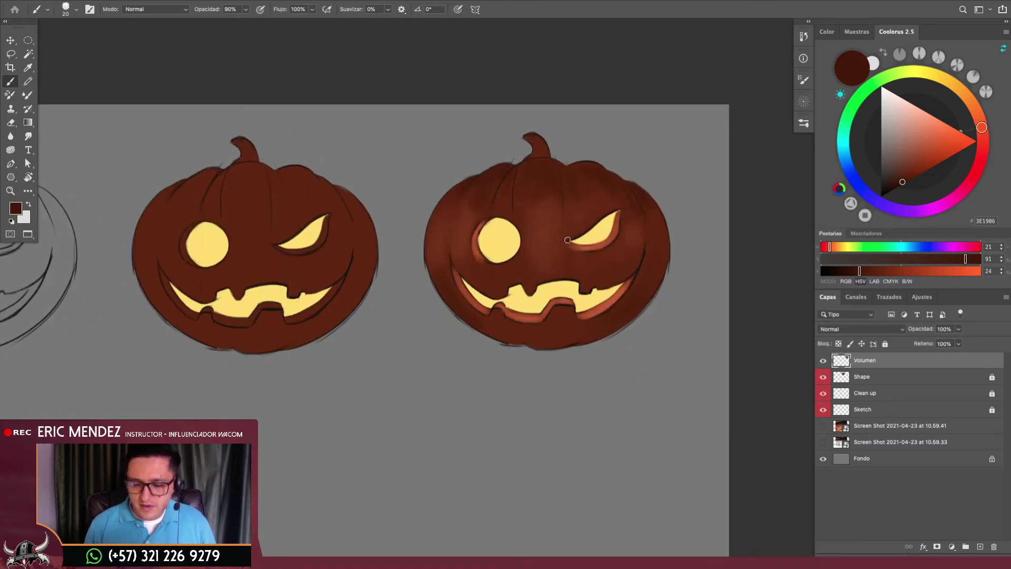
scroll(557, 190, up, 2)
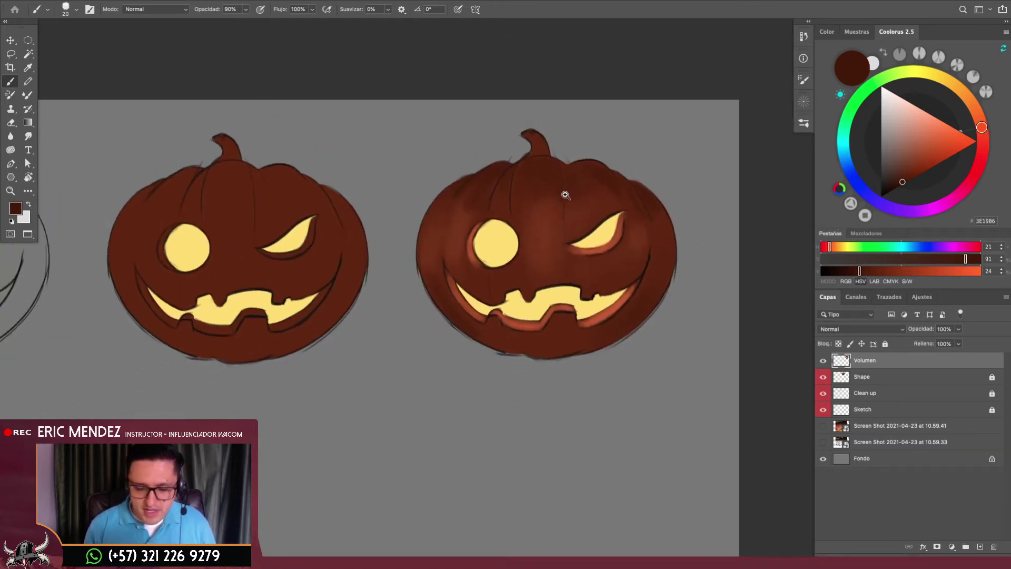
alt+click(546, 152)
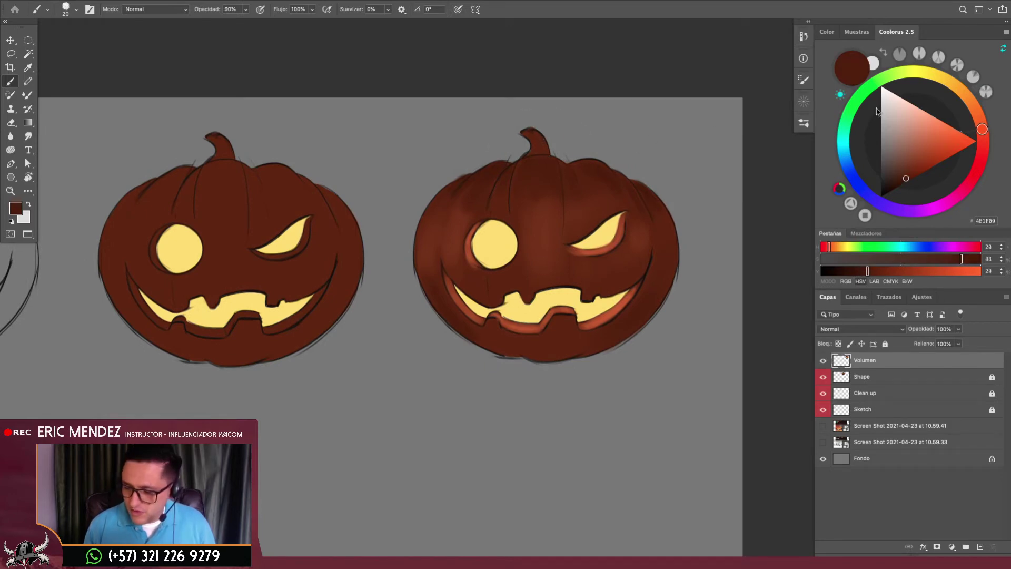
Paint the top of the stem dark green, then darken the green further
drag(887, 82, 849, 112)
click(902, 178)
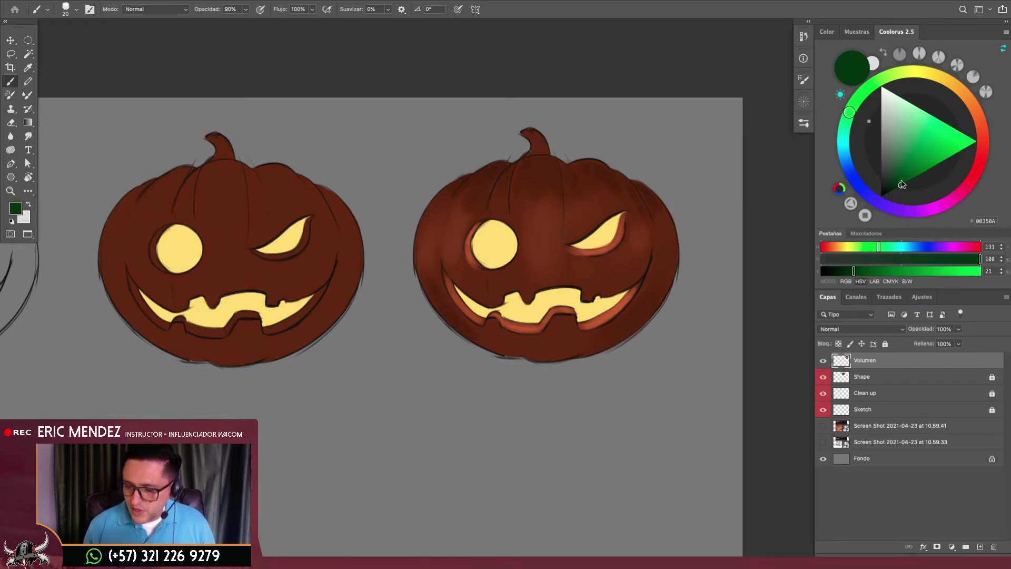
scroll(535, 128, up, 3)
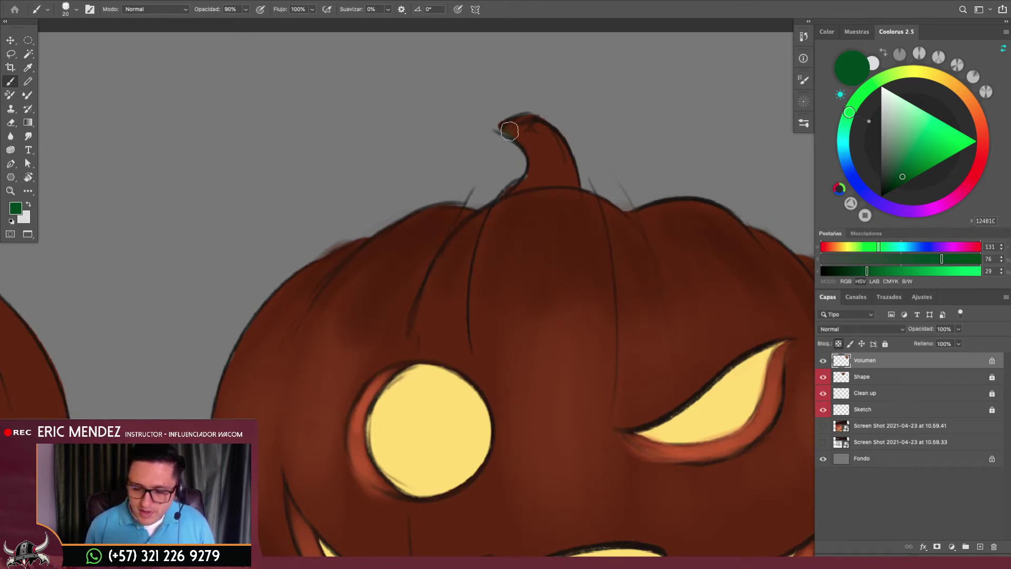
mouse_move(502, 125)
mouse_down()
mouse_move(579, 136)
mouse_move(558, 163)
mouse_move(509, 179)
mouse_move(581, 177)
mouse_up()
scroll(580, 177, down, 5)
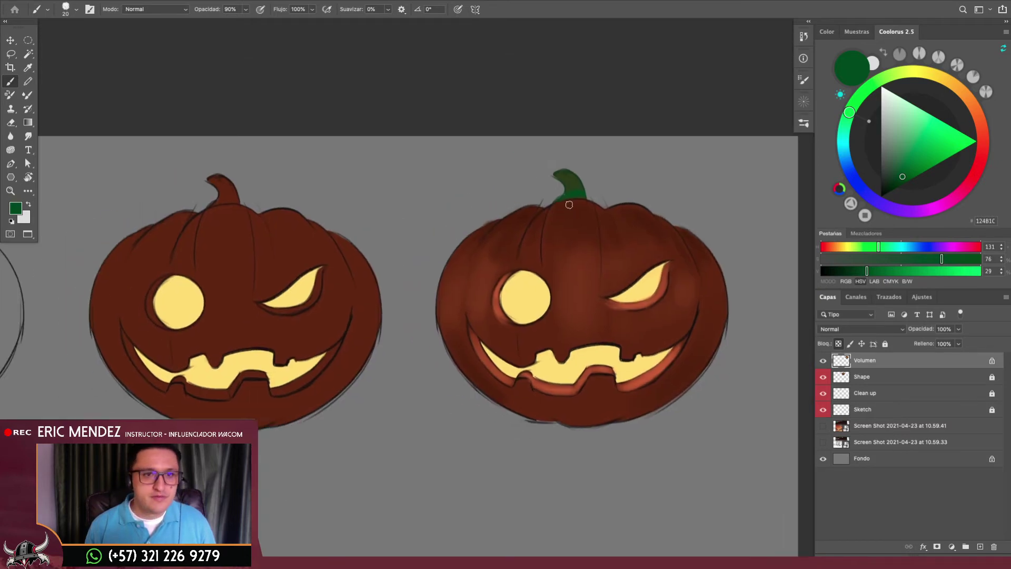
drag(899, 181, 891, 184)
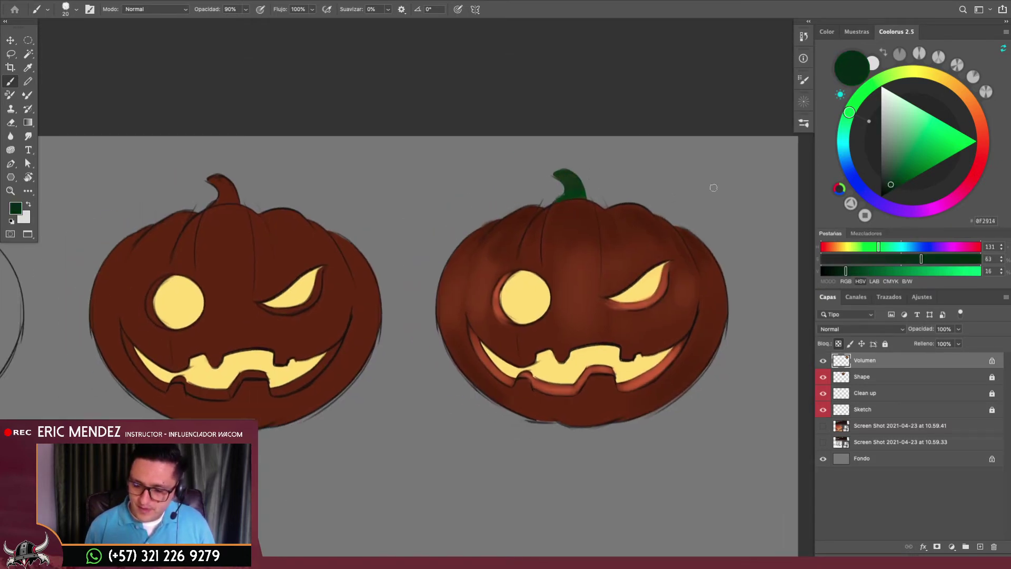
Sample and darken the pumpkin brown, then eyedrop the stem green and eye yellow
alt+click(577, 208)
drag(903, 181, 860, 170)
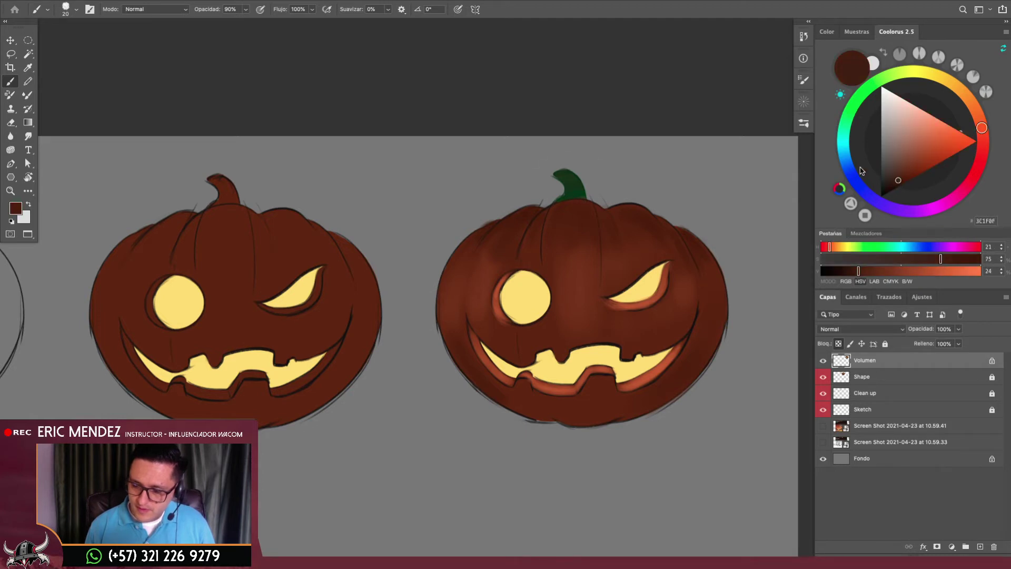
alt+click(570, 196)
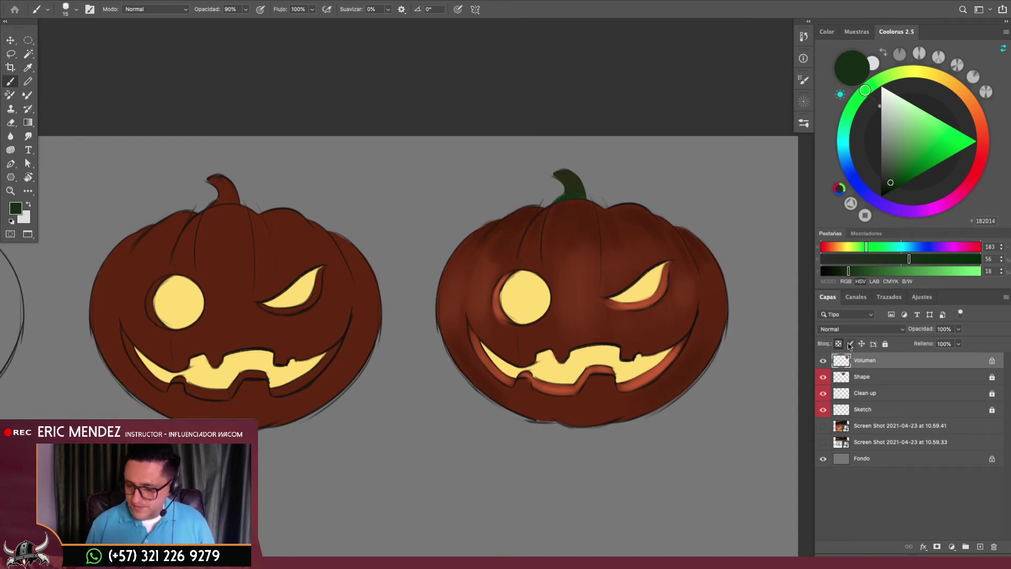
scroll(650, 299, up, 2)
alt+click(447, 275)
Repaint the round eye's left edge and lower-left shading in yellow
key(bracketleft)
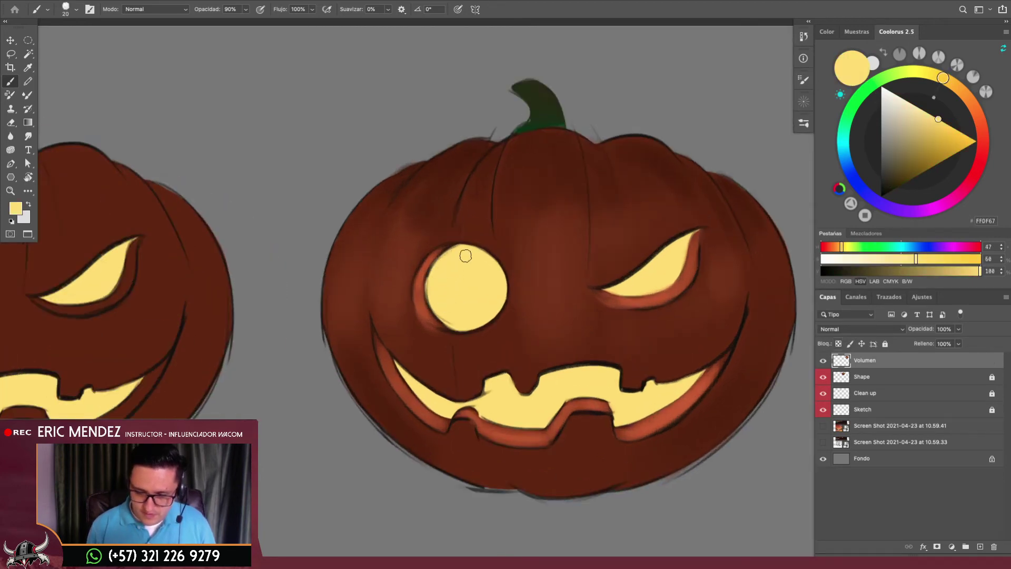
drag(450, 262, 454, 311)
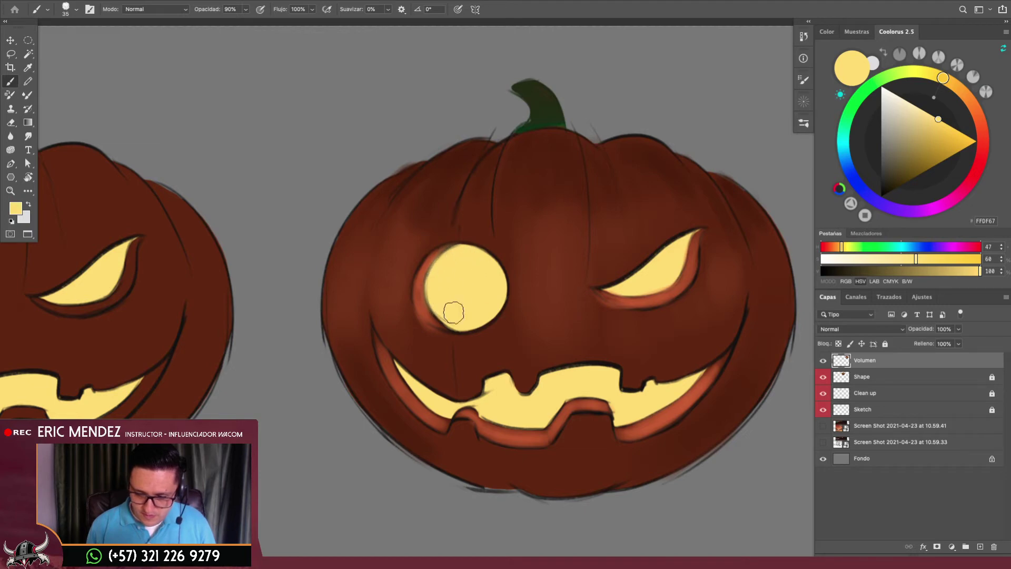
key(bracketright)
key(bracketleft)
key(bracketleft)
key(bracketleft)
key(bracketright)
key(bracketright)
mouse_move(669, 270)
mouse_down()
mouse_move(646, 287)
mouse_move(672, 259)
mouse_move(627, 290)
mouse_up()
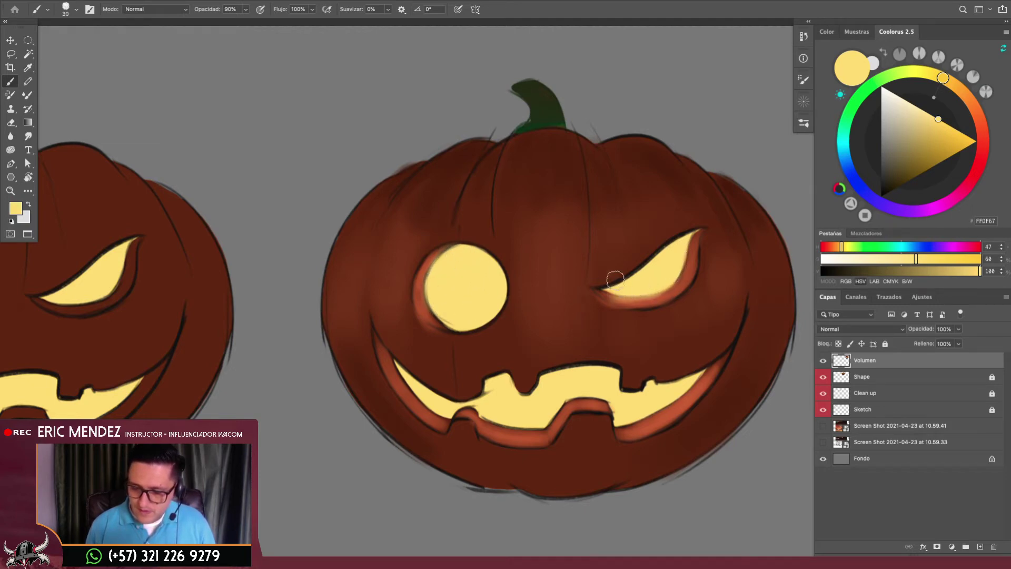
Sample dark, lighter and warmer browns around the left eye while enlarging the brush
alt+click(610, 273)
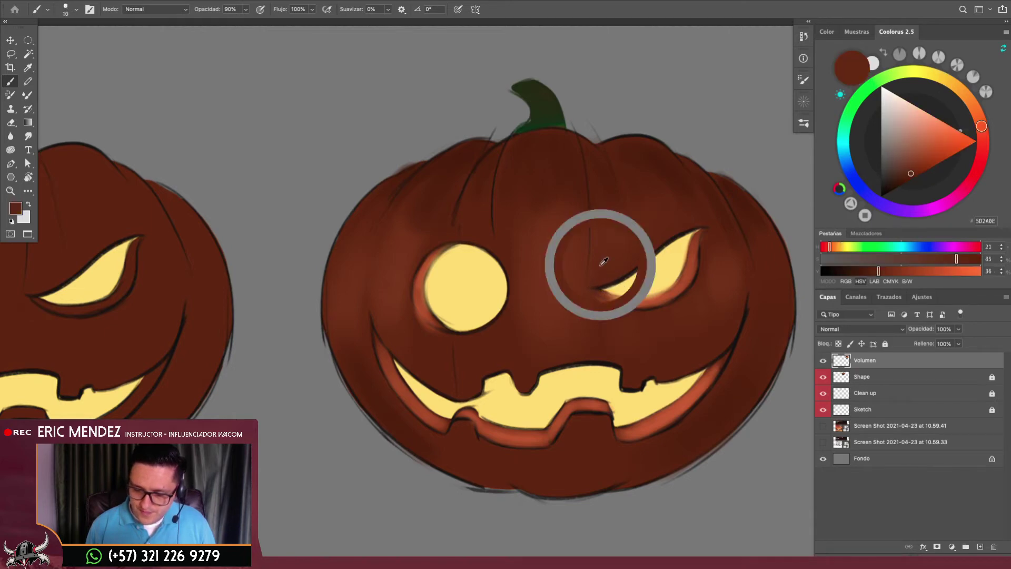
key(bracketright)
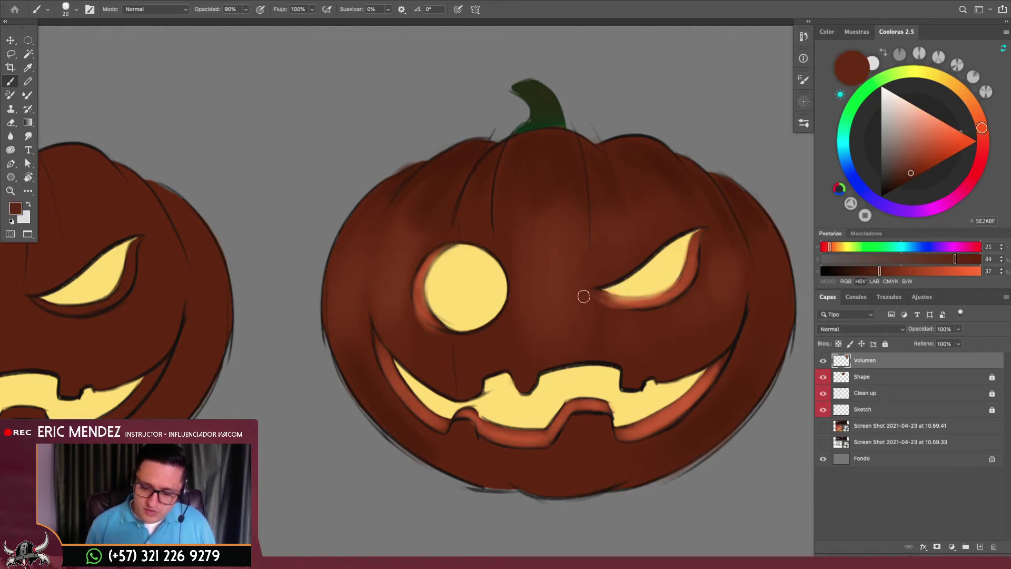
alt+click(589, 307)
key(bracketright)
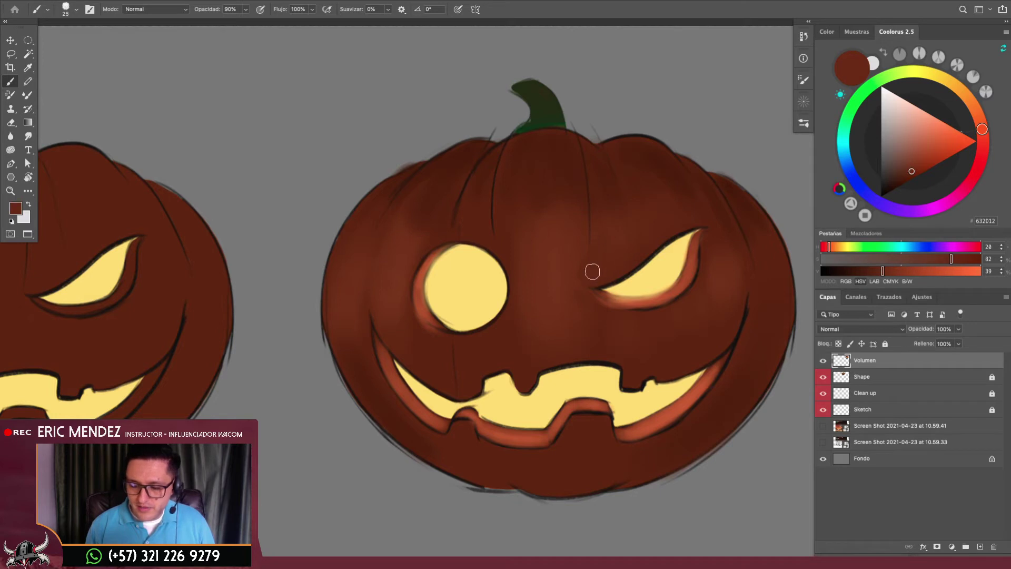
alt+click(401, 248)
key(bracketright)
key(bracketright)
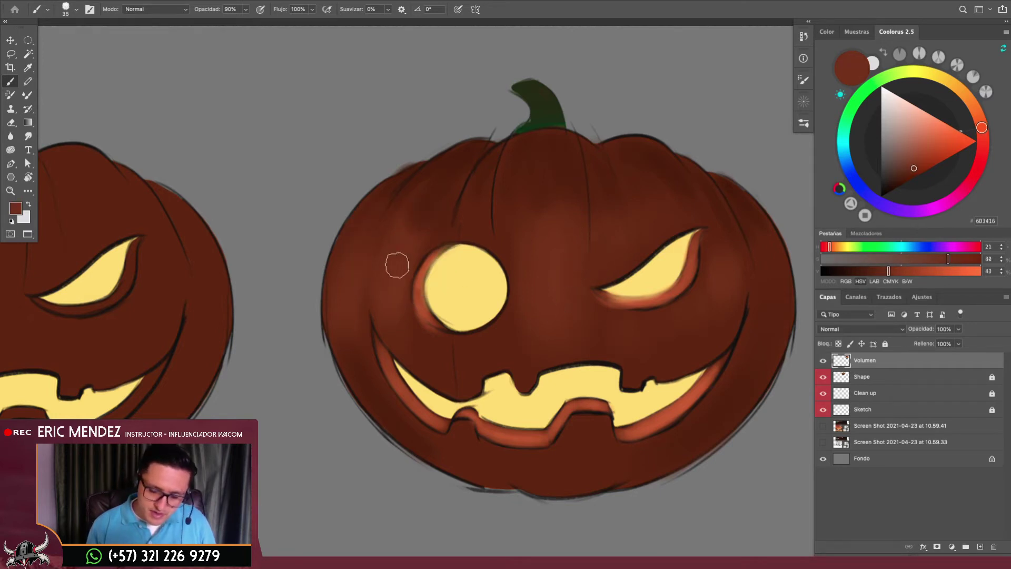
key(bracketright)
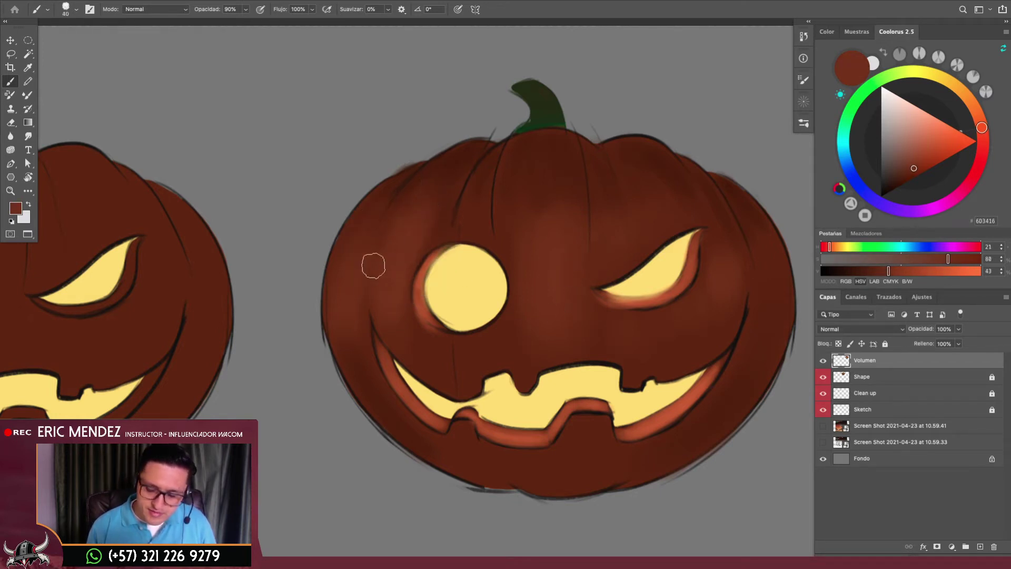
Sample a darker shadow brown below the eye and pan to both coloured pumpkins
alt+click(343, 295)
key(bracketleft)
key(bracketleft)
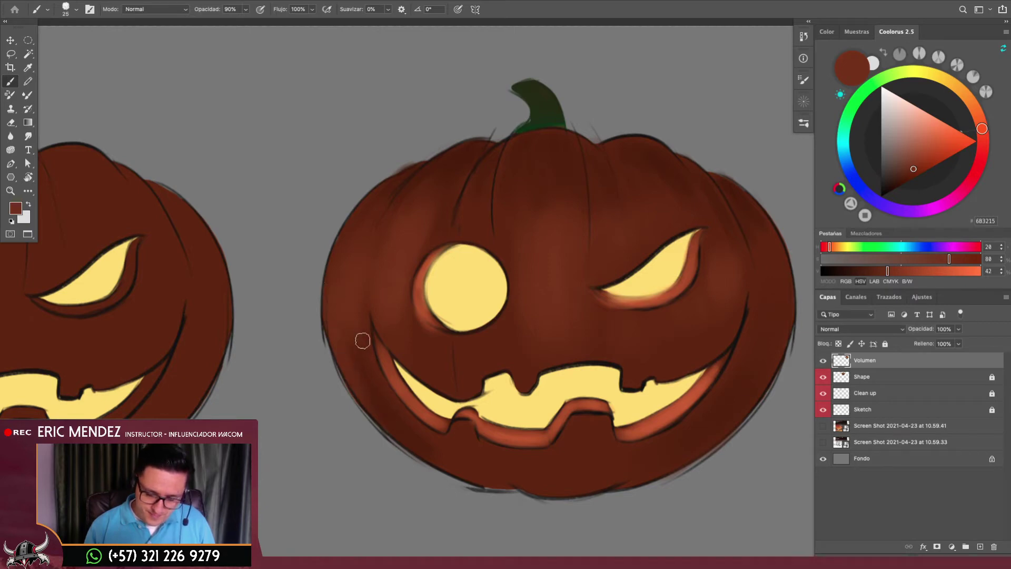
alt+click(373, 396)
key(bracketright)
key(bracketright)
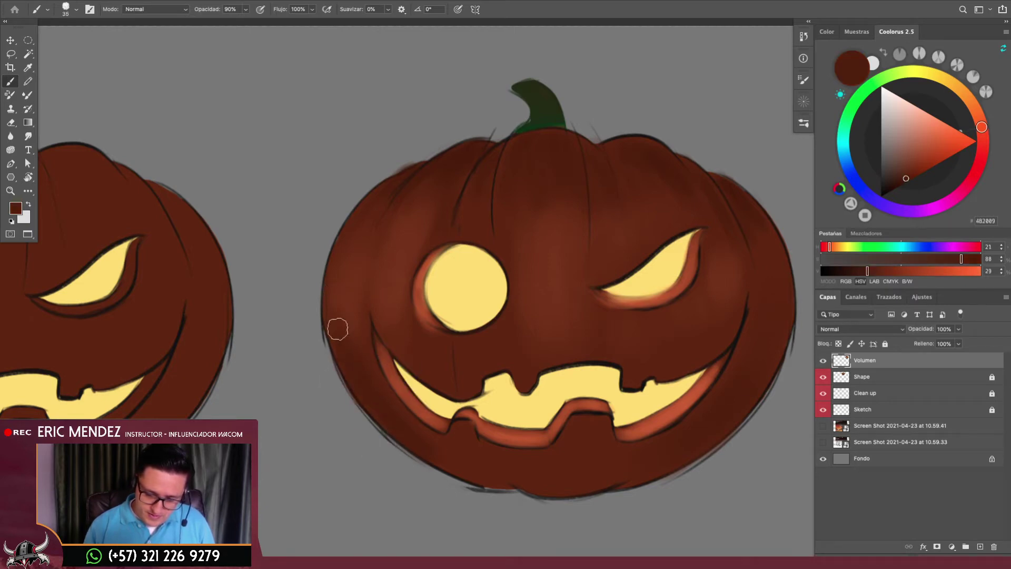
scroll(703, 402, down, 3)
drag(703, 402, 647, 379)
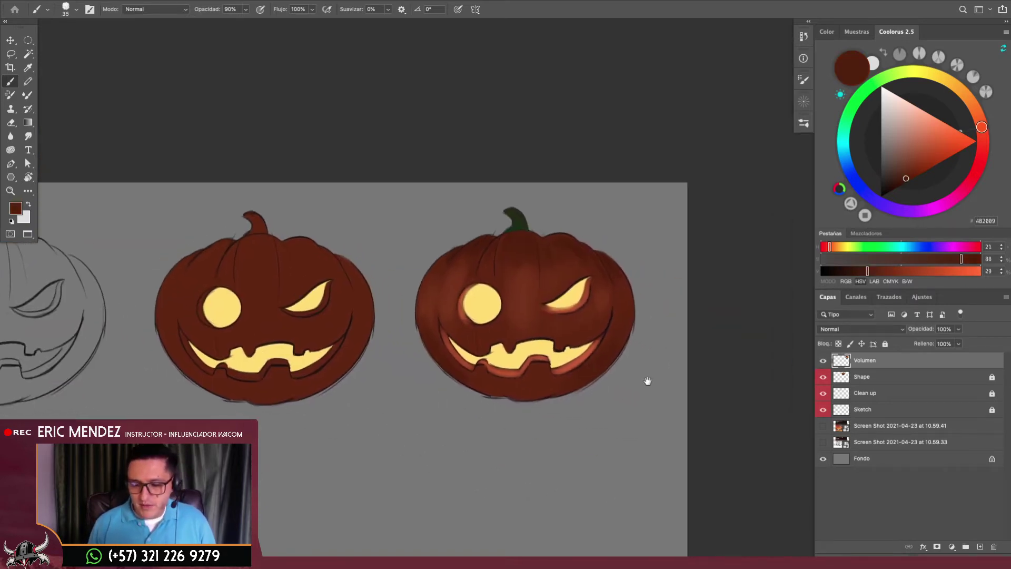
Switch to a soft 30 px round tip and set a medium brown at size 50, 100% opacity
key(F5)
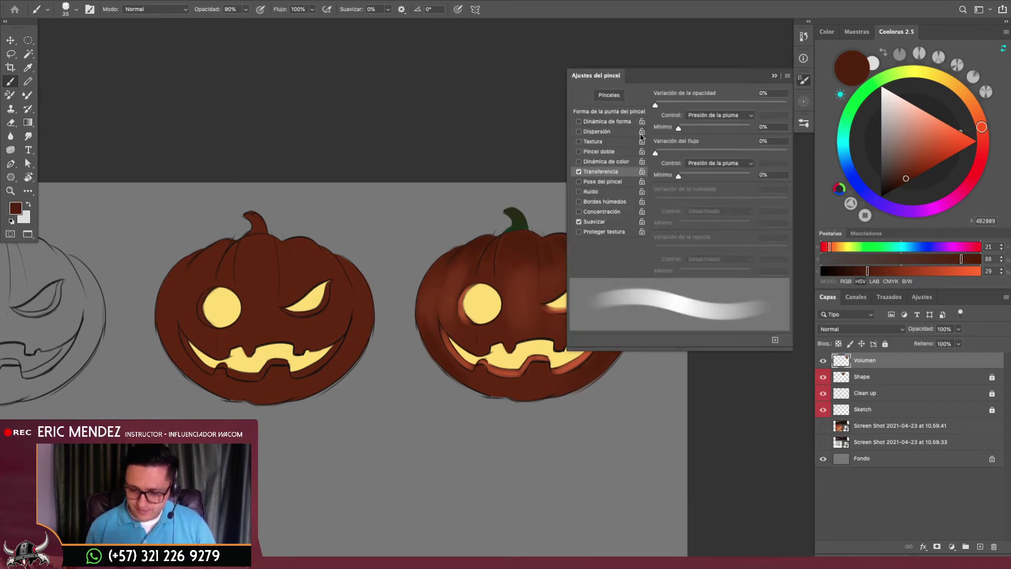
click(627, 111)
click(663, 97)
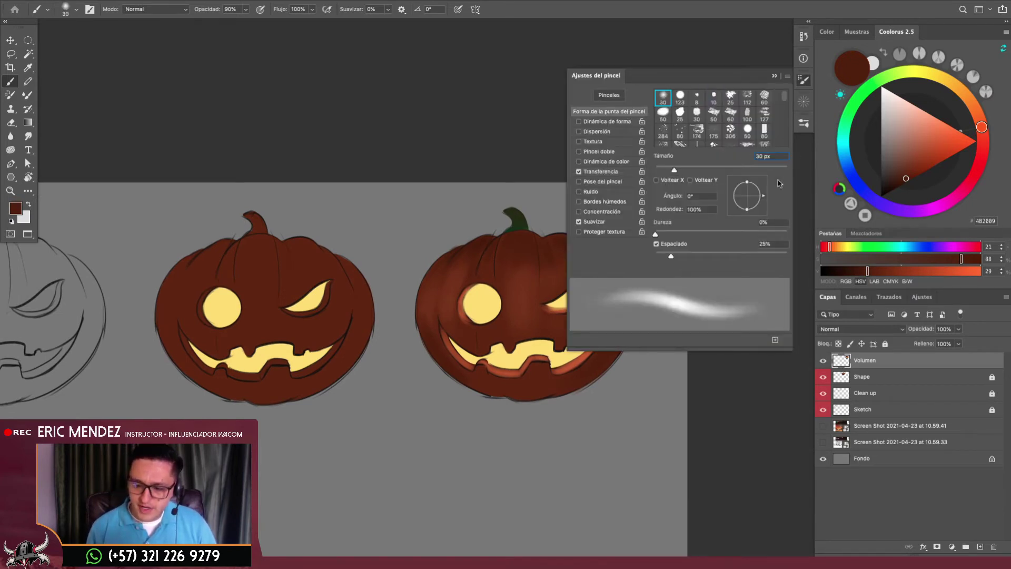
key(F5)
scroll(552, 298, up, 3)
alt+click(355, 251)
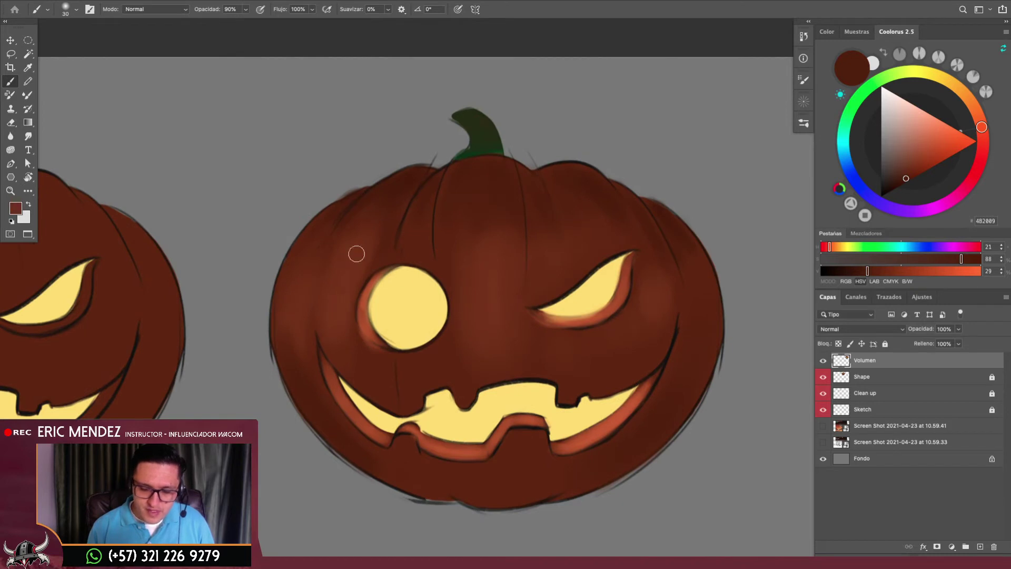
key(bracketright)
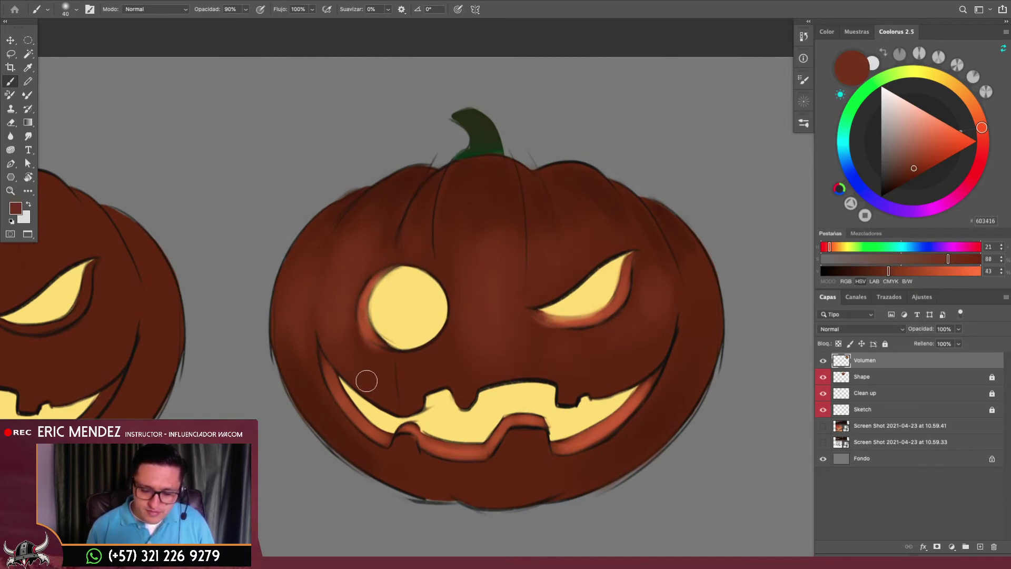
key(bracketright)
key(bracketright)
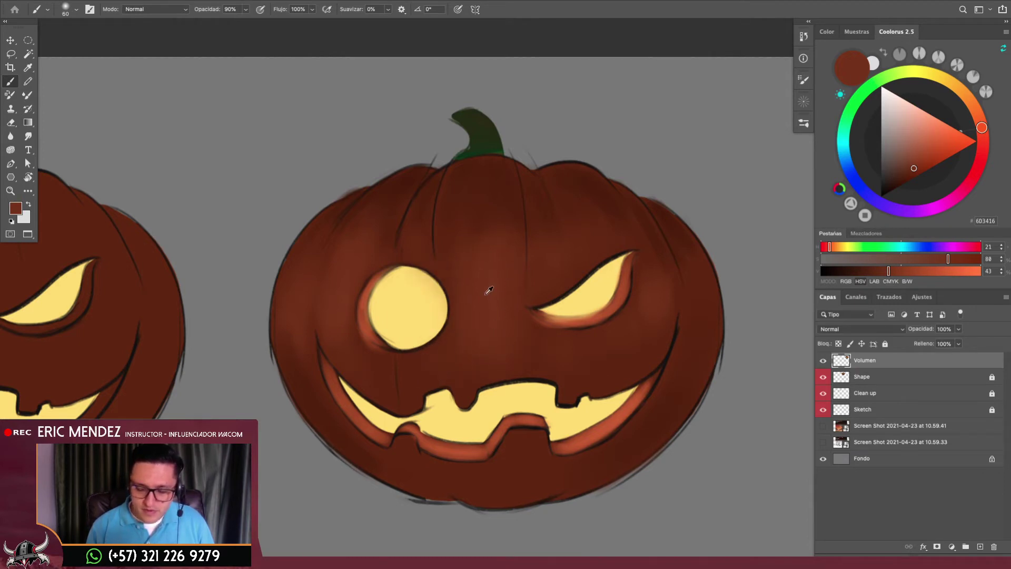
key(bracketright)
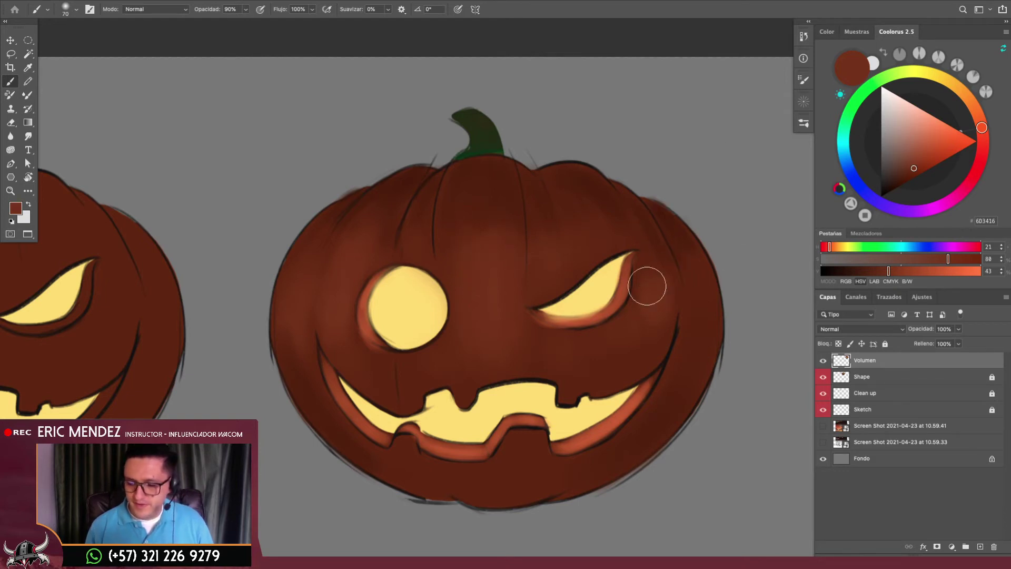
key(bracketleft)
key(bracketleft)
key(0)
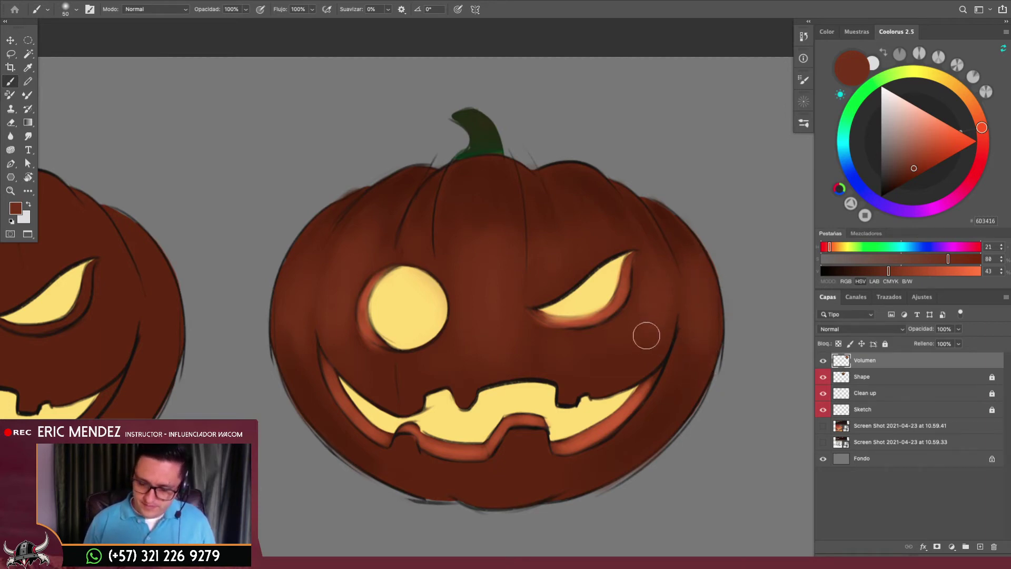
Sample teeth yellow and dark brown, then erase a stray dark line along the pumpkin's bottom
scroll(654, 350, down, 5)
scroll(643, 350, up, 1)
scroll(659, 314, up, 2)
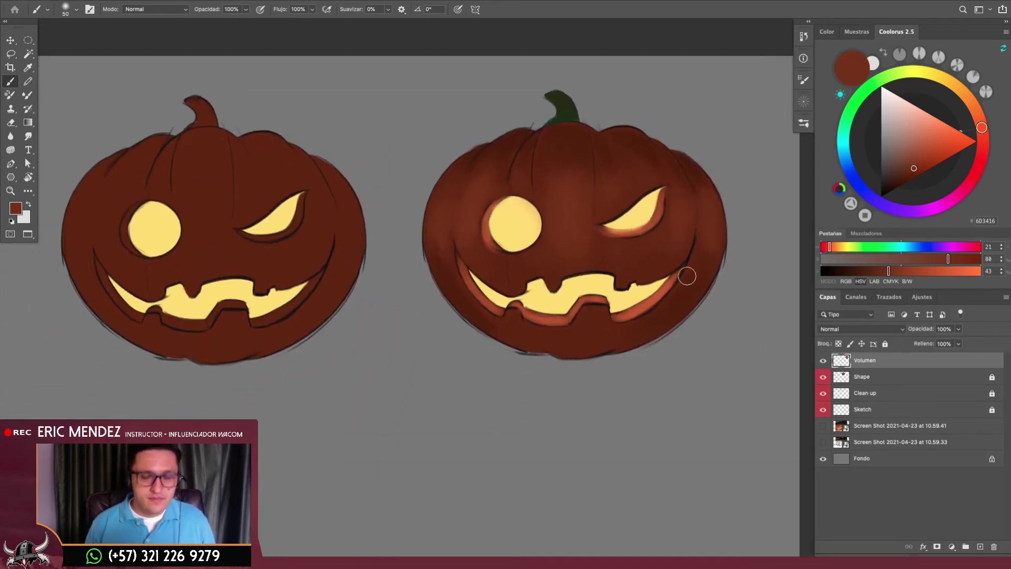
alt+click(523, 291)
key(bracketleft)
key(bracketleft)
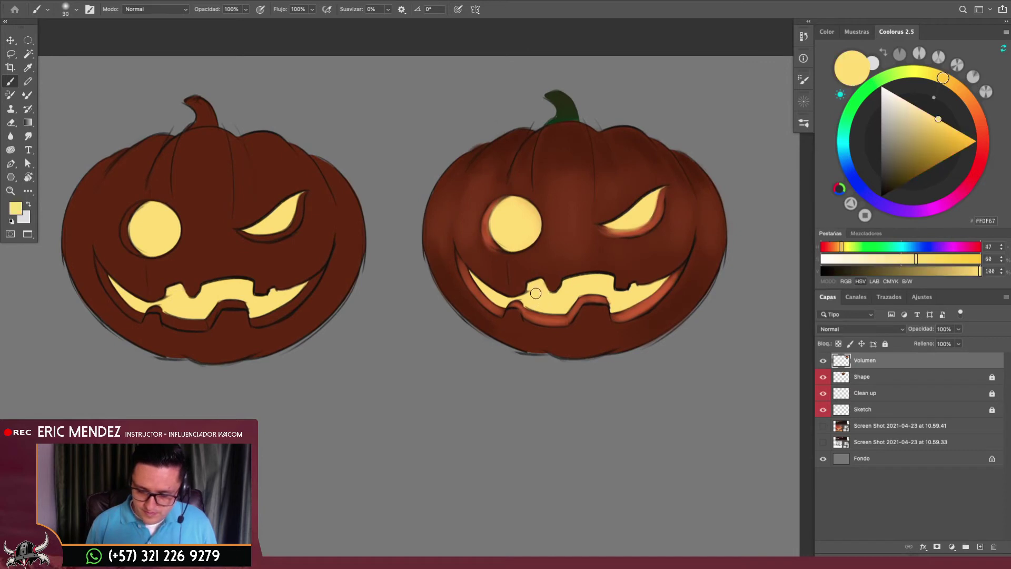
alt+click(550, 343)
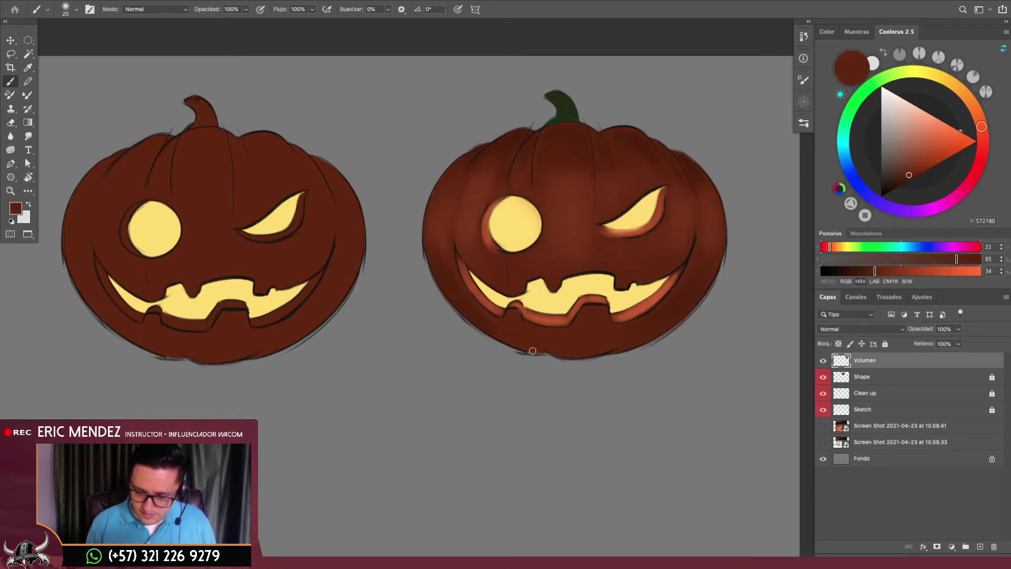
key(e)
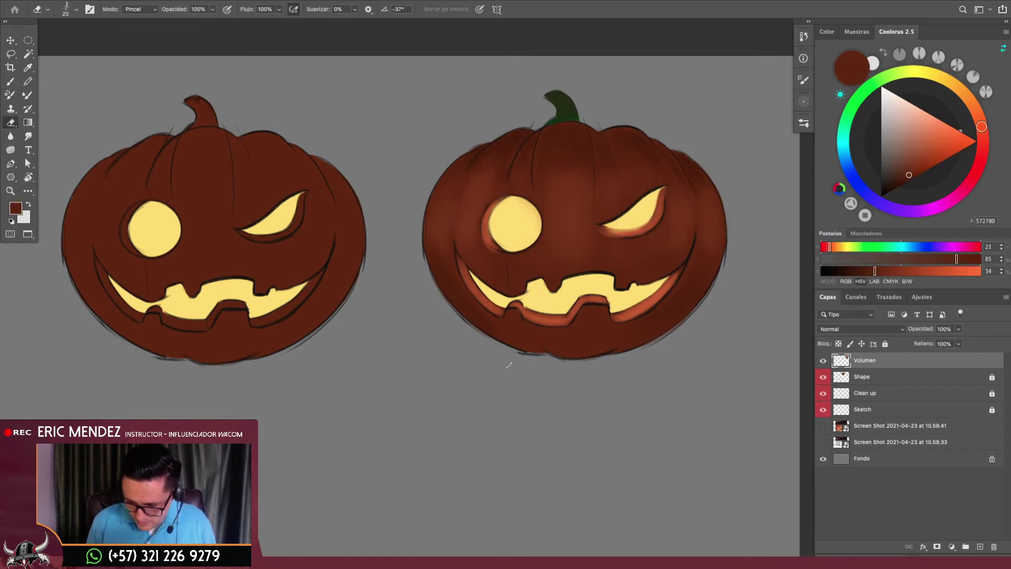
drag(533, 353, 509, 353)
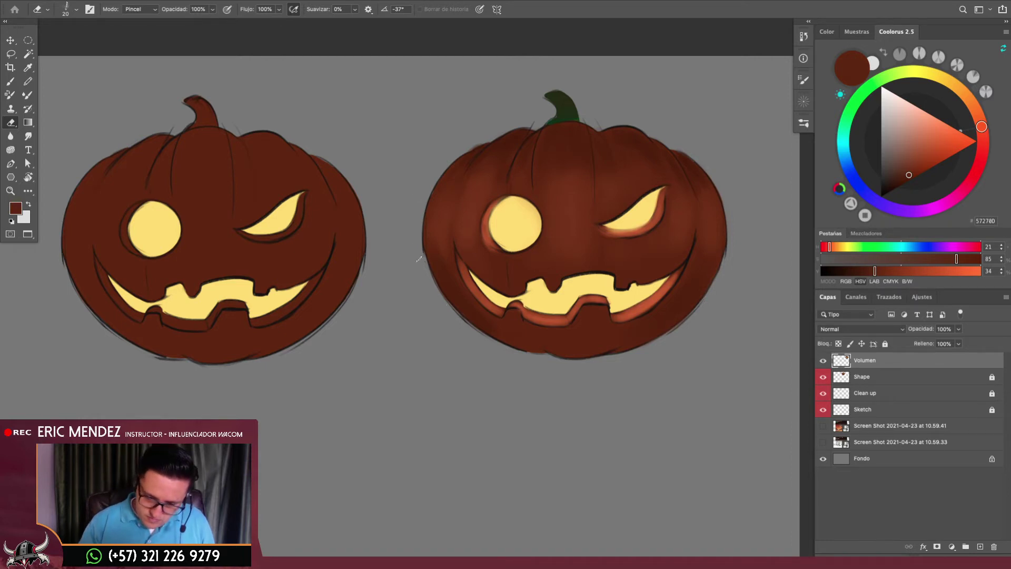
Sample several browns from the pumpkin's upper body with a smaller brush
scroll(605, 412, down, 5)
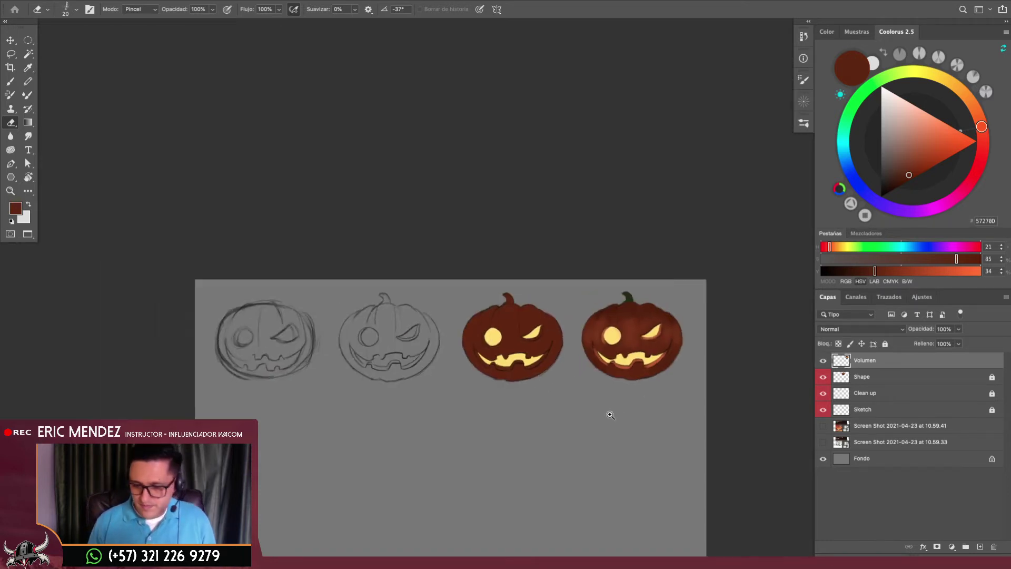
scroll(616, 415, up, 2)
scroll(630, 418, up, 2)
scroll(629, 418, up, 2)
key(b)
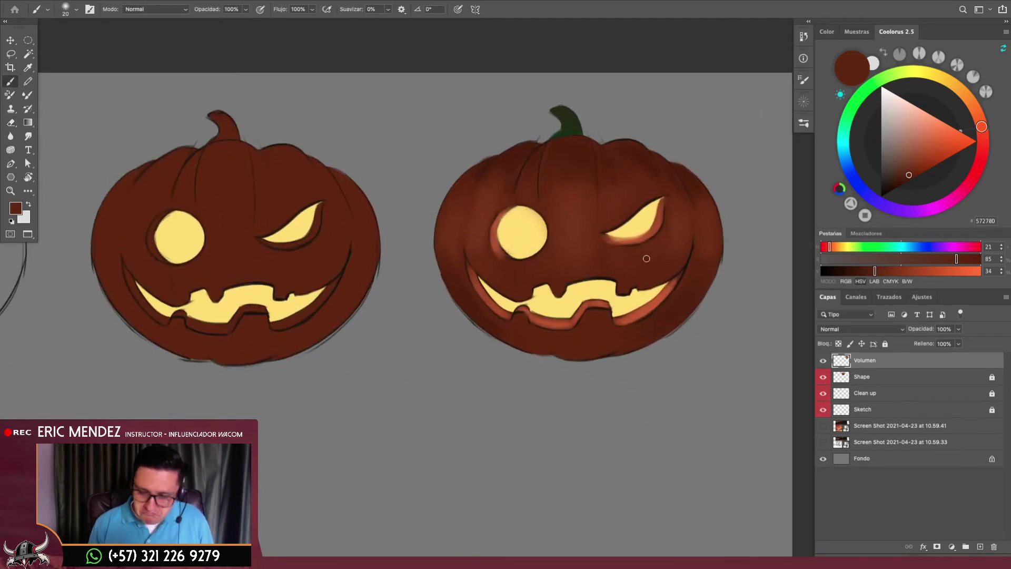
alt+click(557, 181)
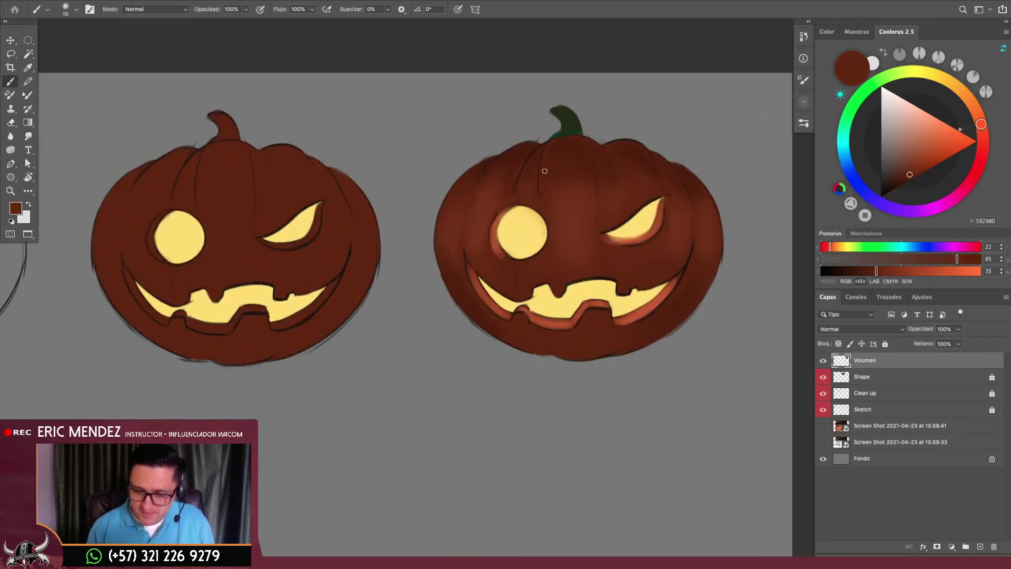
alt+click(554, 157)
key(bracketleft)
key(bracketleft)
alt+click(563, 159)
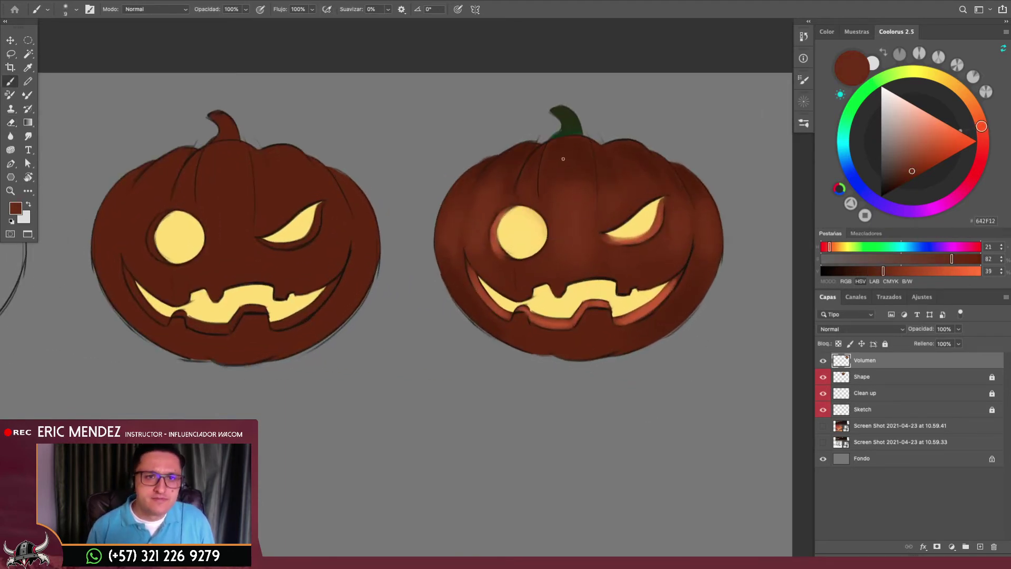
alt+click(565, 203)
Pick a darker brown from the pumpkin top for shading, sizing the brush between 20 and 40
key(bracketleft)
alt+click(573, 198)
key(bracketright)
key(bracketright)
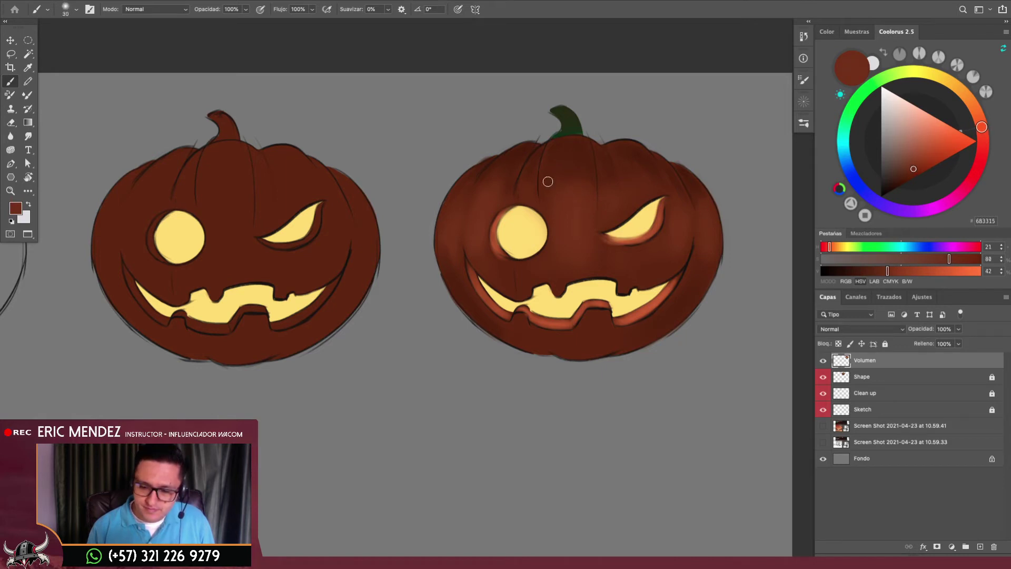
key(bracketright)
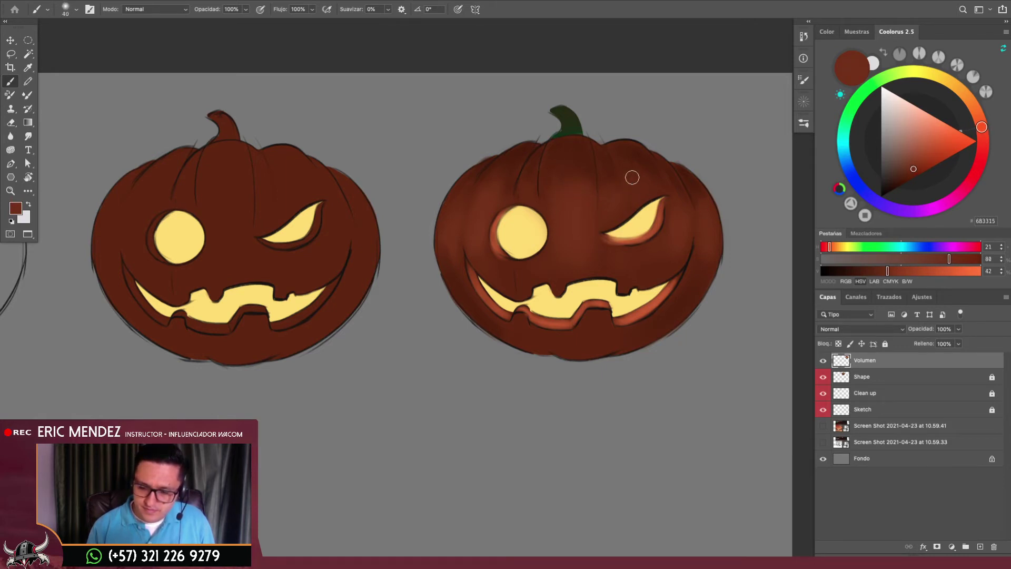
key(bracketleft)
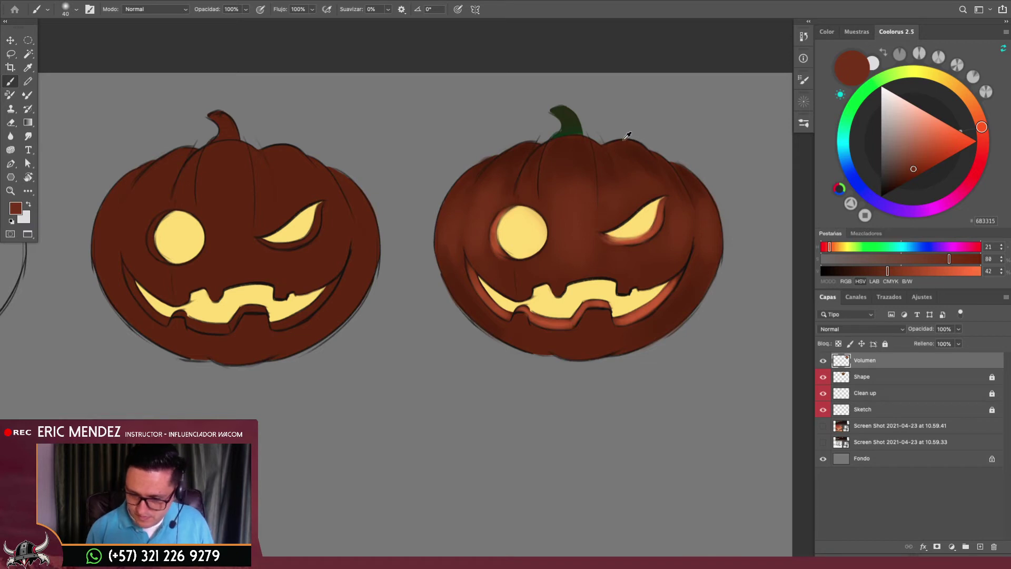
alt+click(607, 151)
key(bracketleft)
key(bracketleft)
key(bracketleft)
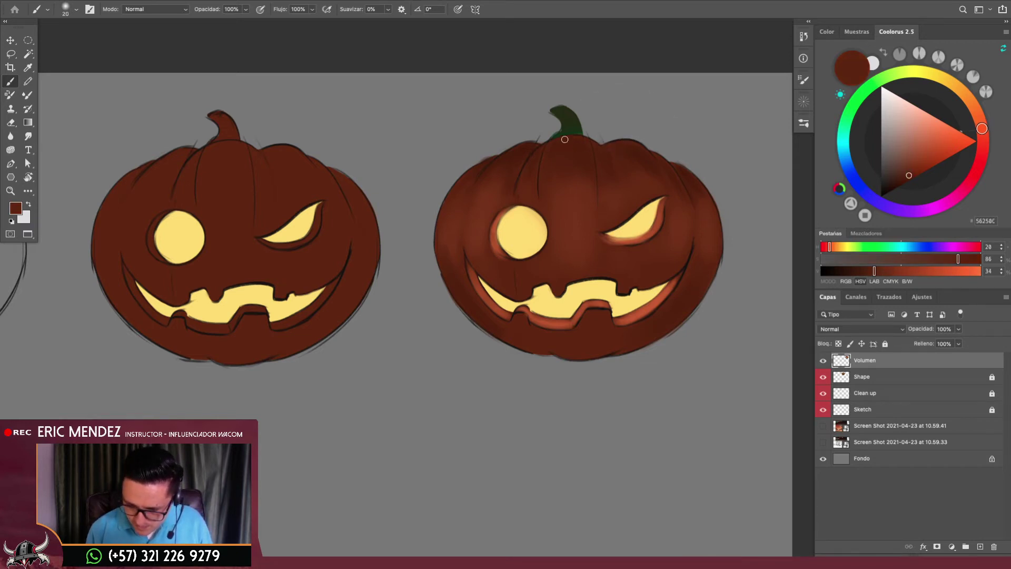
alt+click(536, 158)
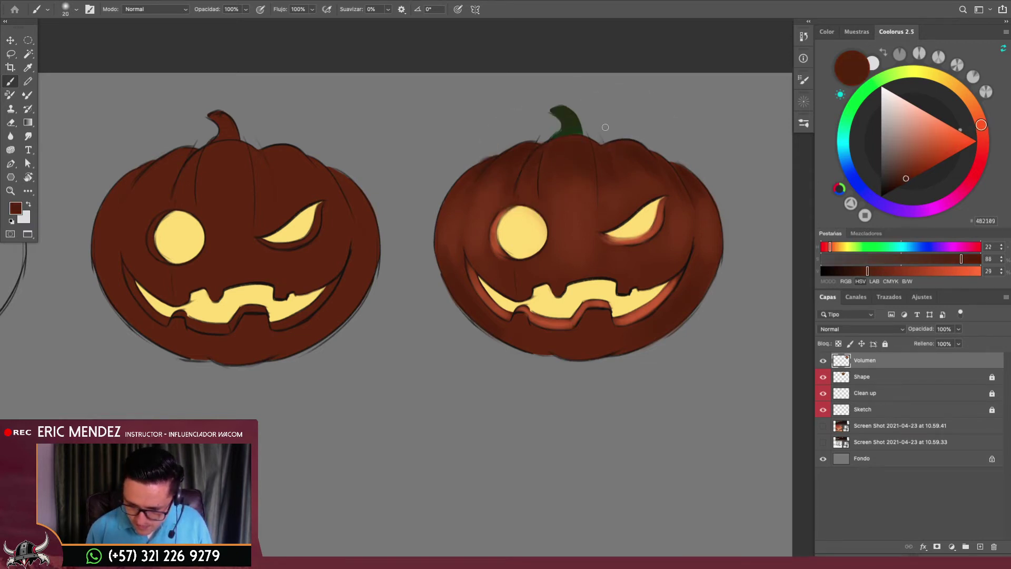
alt+click(611, 158)
Refine the upper rim with smaller brush sizes, then take the Eraser and view the whole canvas
key(bracketleft)
scroll(608, 181, up, 1)
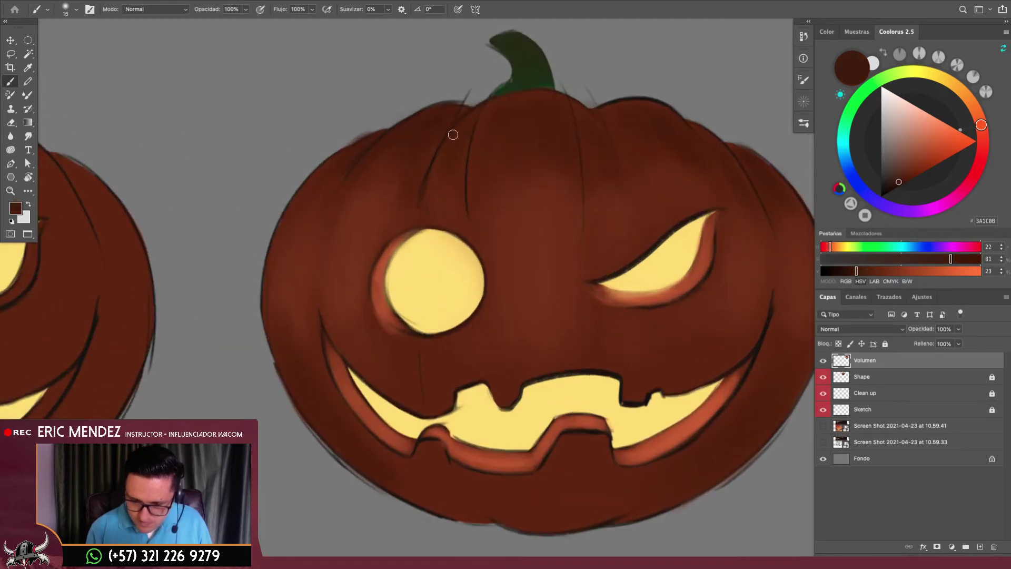
key(bracketleft)
key(bracketleft)
key(bracketleft)
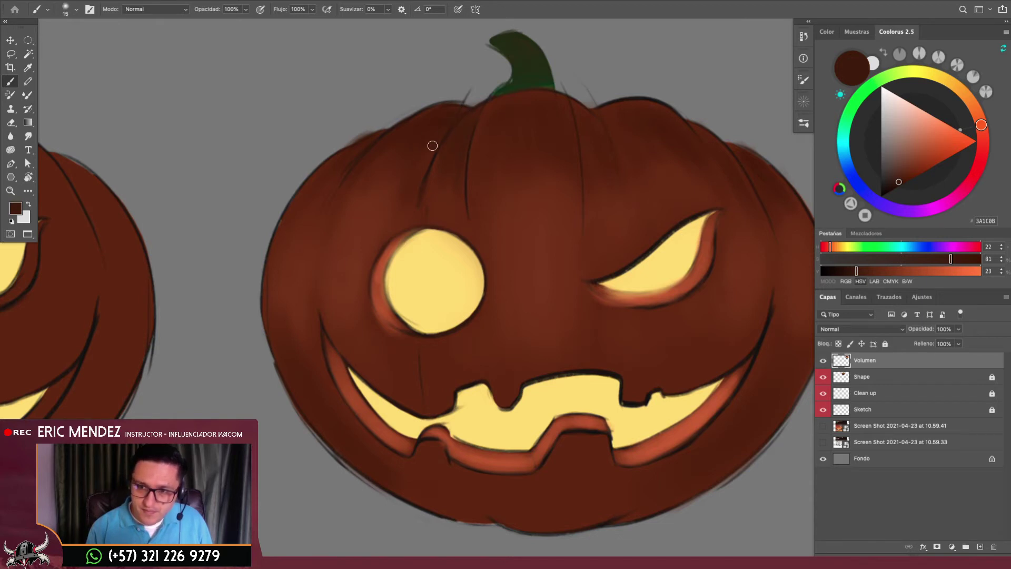
key(bracketright)
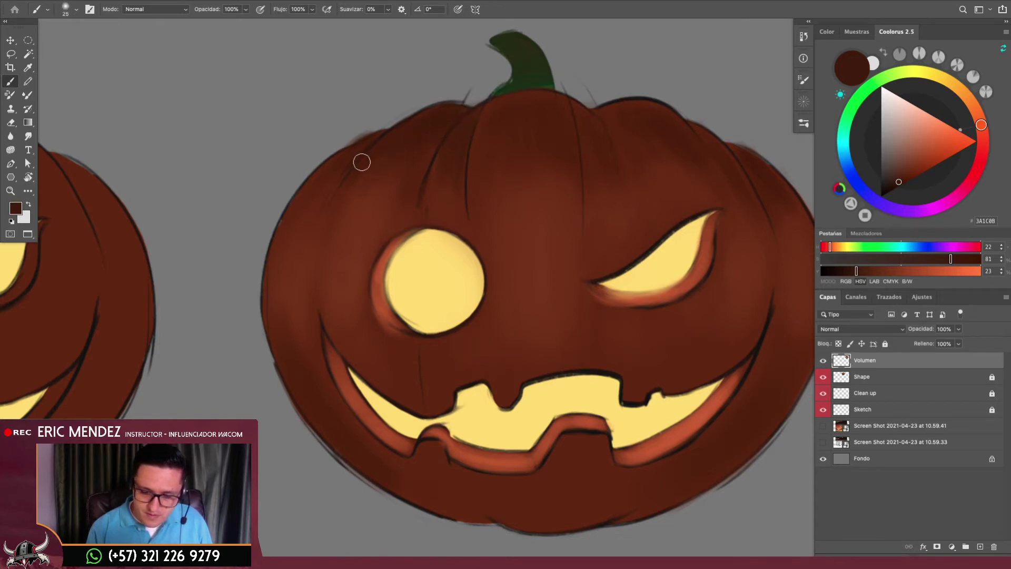
key(bracketleft)
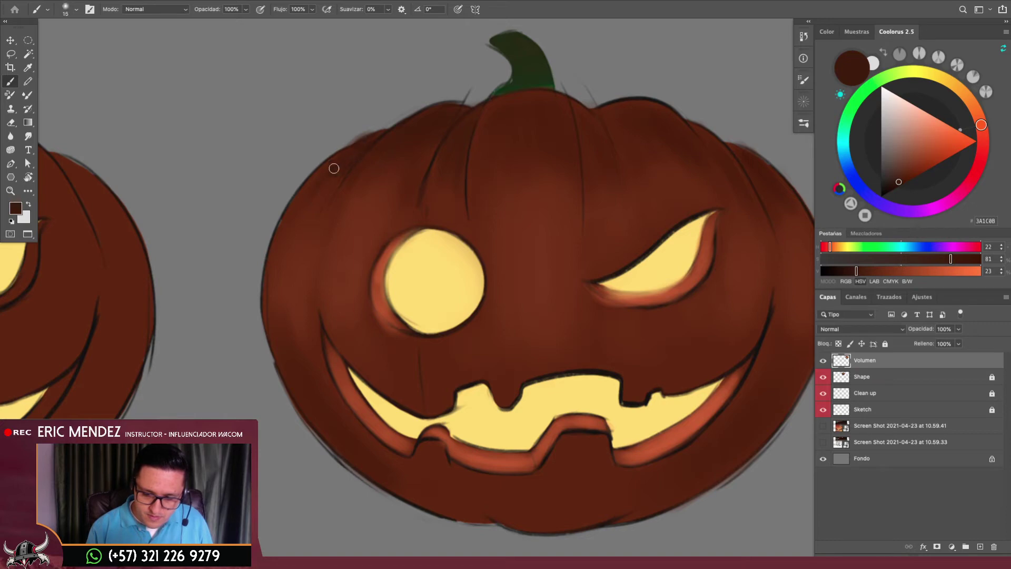
key(bracketright)
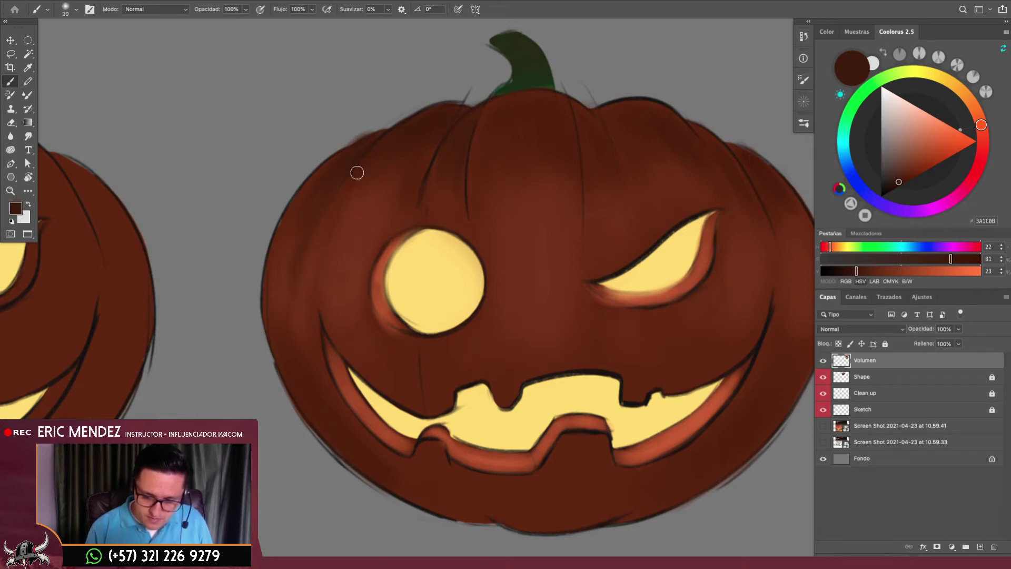
key(bracketleft)
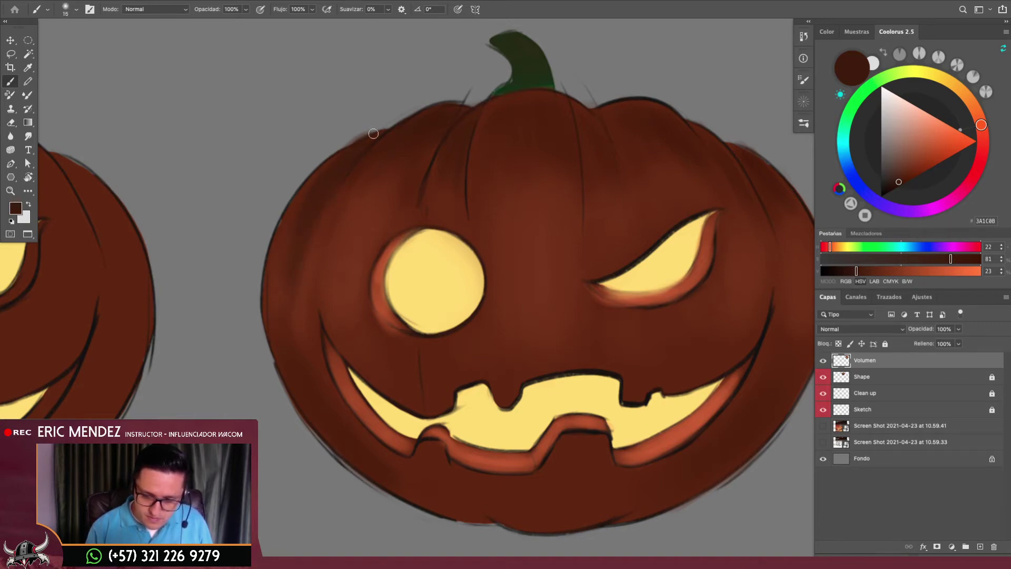
key(e)
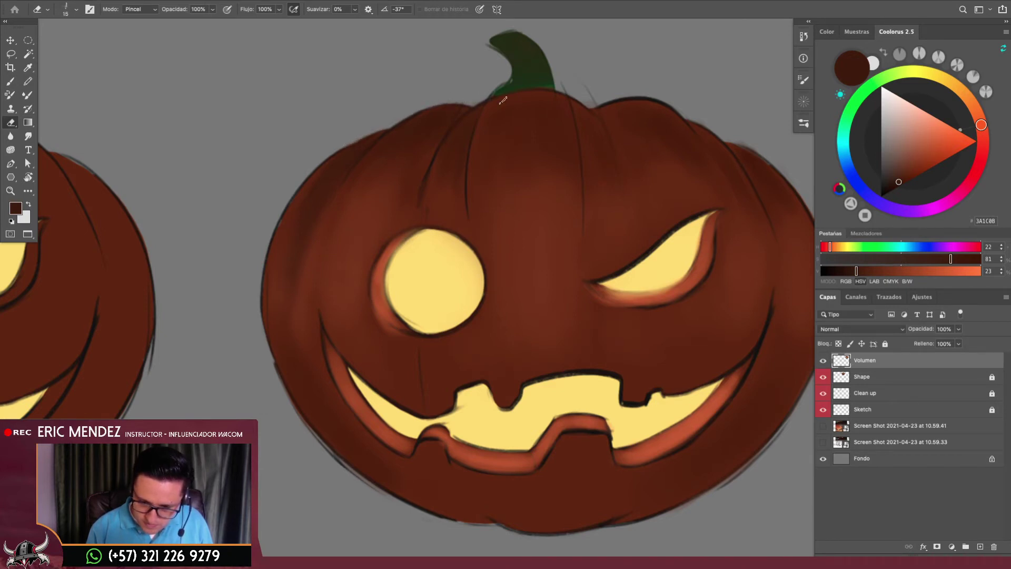
key(ctrl+0)
Reset the canvas rotation and zoom out to show the full row of pumpkins
key(r)
mouse_move(706, 277)
mouse_down()
mouse_move(687, 191)
mouse_move(614, 180)
mouse_up()
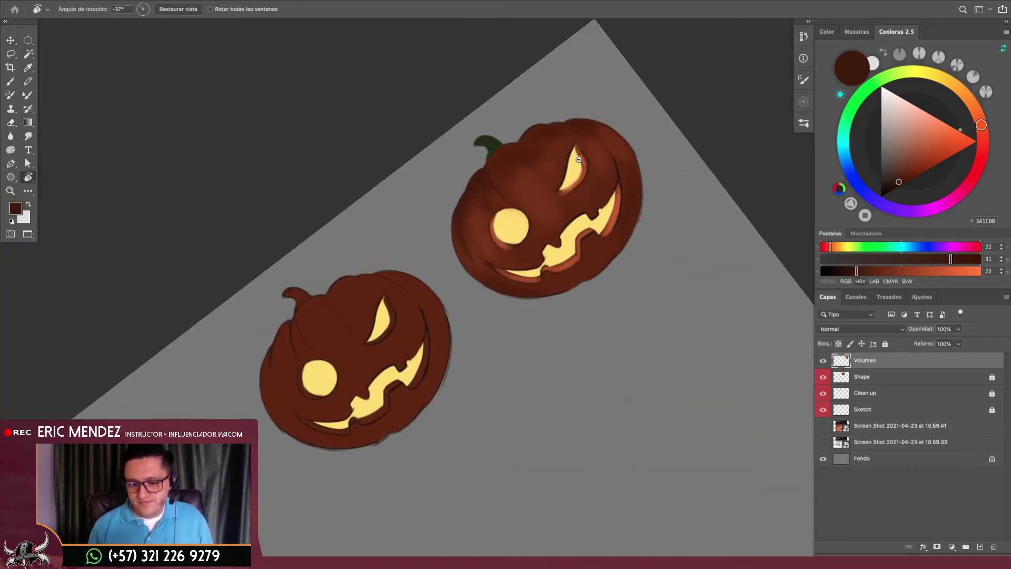
key(ctrl+plus)
key(Escape)
scroll(634, 352, down, 5)
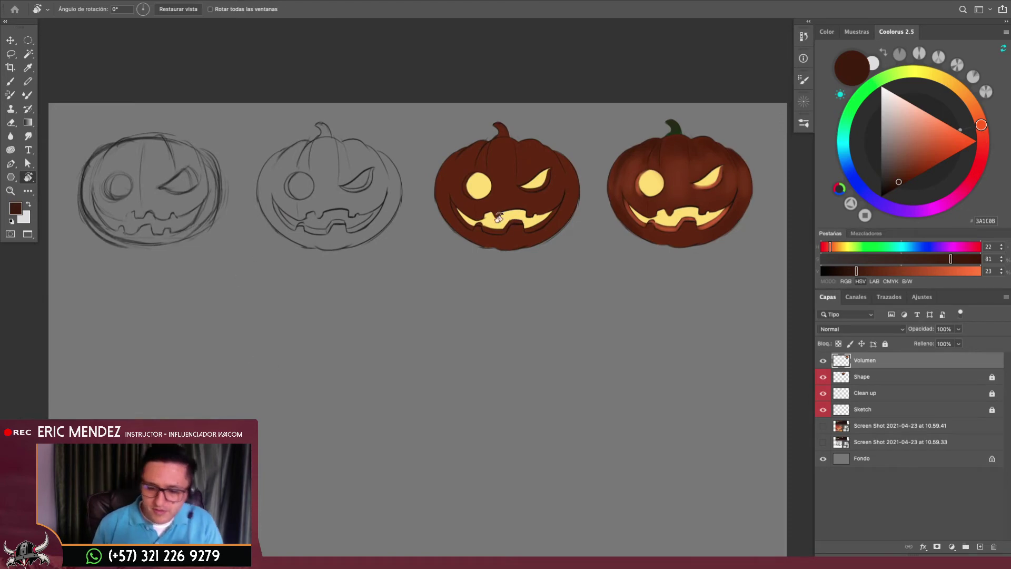
Save the artwork as Calabaza.psd on the Desktop, keeping maximum compatibility
click(87, 1)
key(Escape)
click(89, 1)
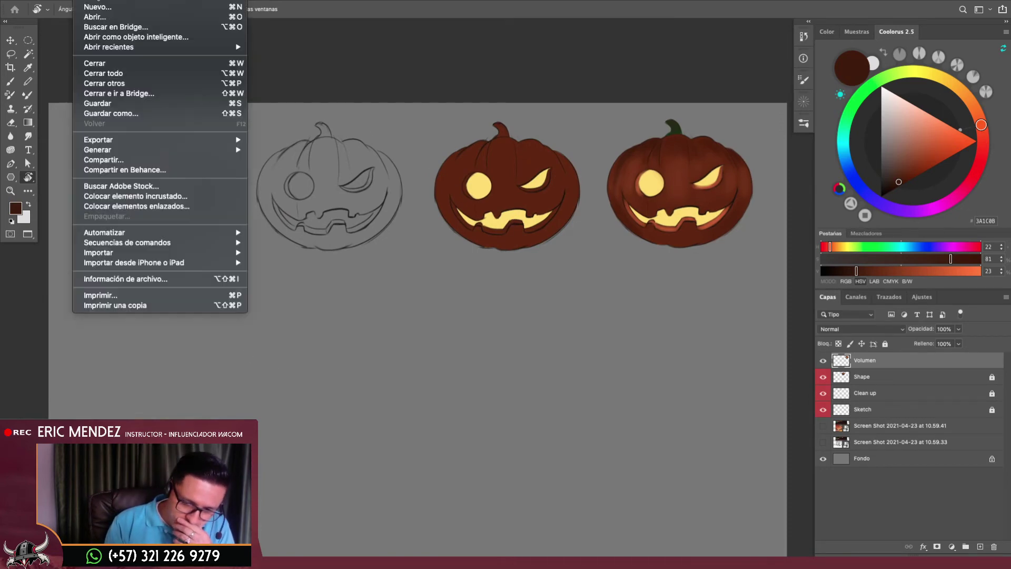
click(127, 111)
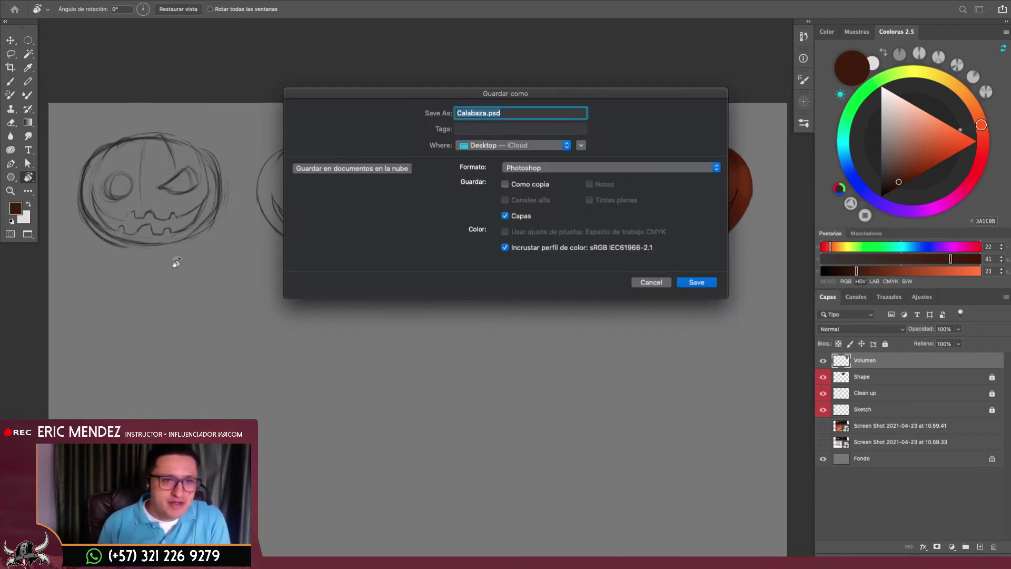
key(Tab)
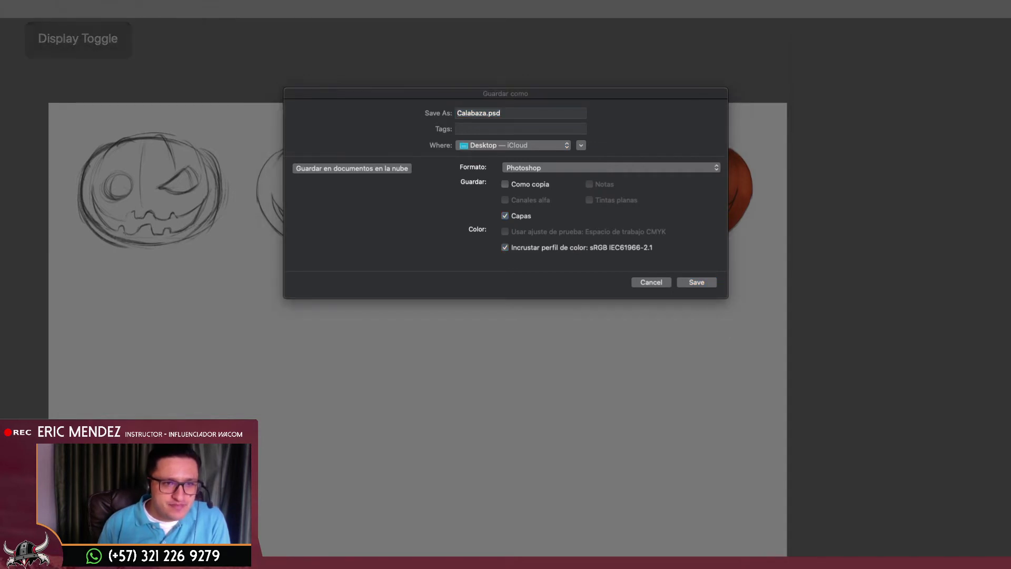
key(Tab)
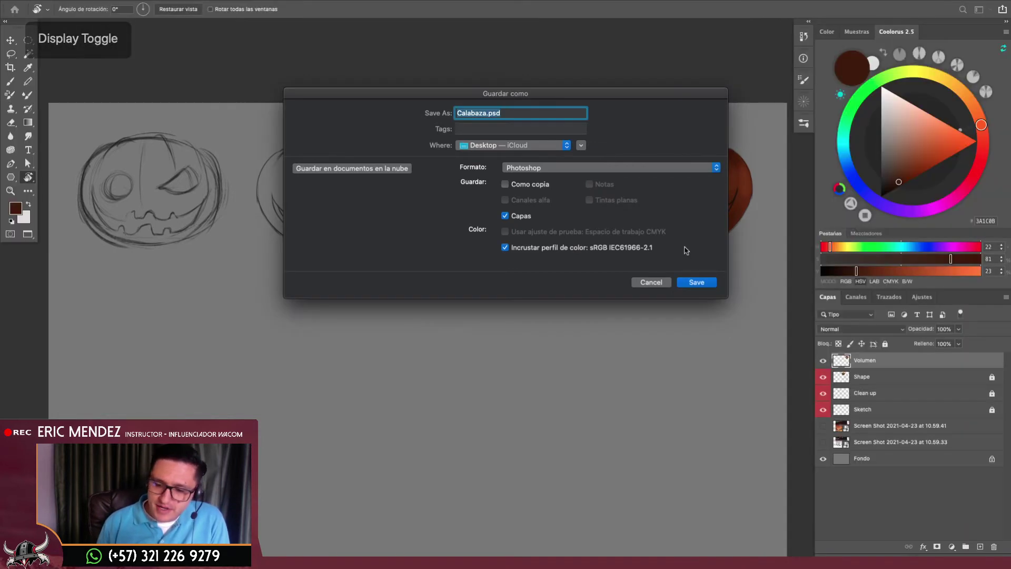
click(695, 283)
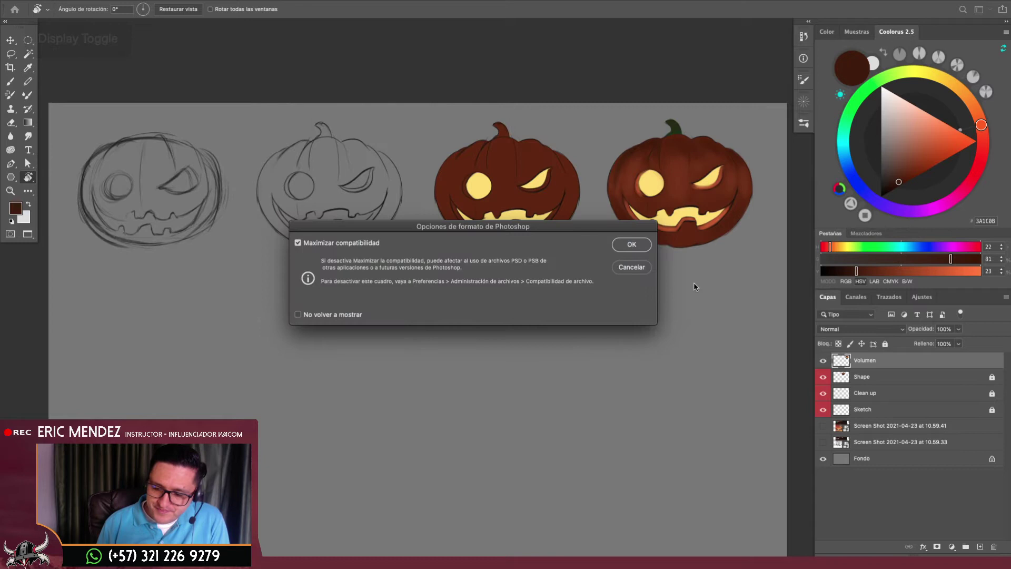
click(631, 246)
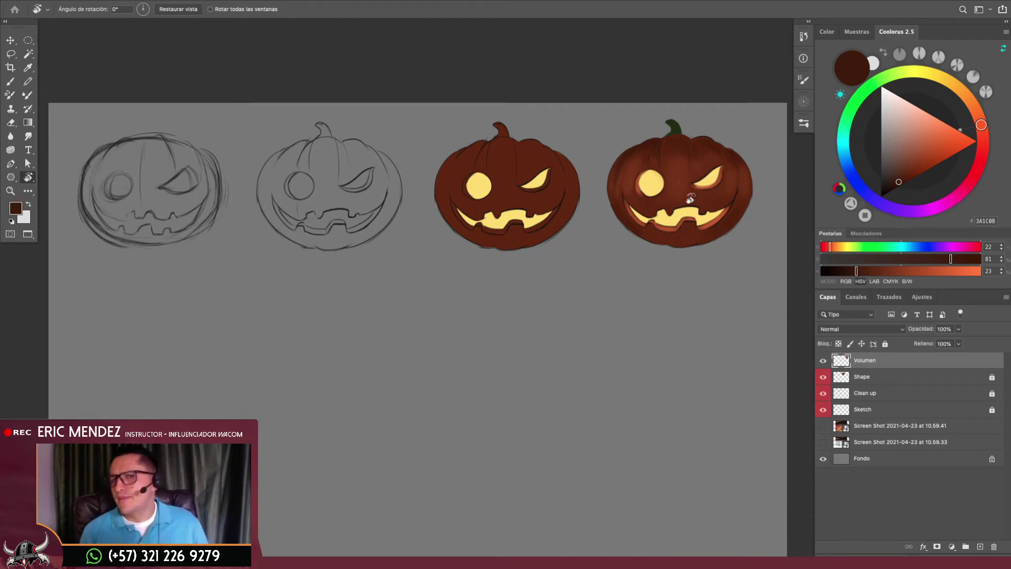
Zoom in on the fourth pumpkin and shade it with sampled darker browns
scroll(689, 198, up, 5)
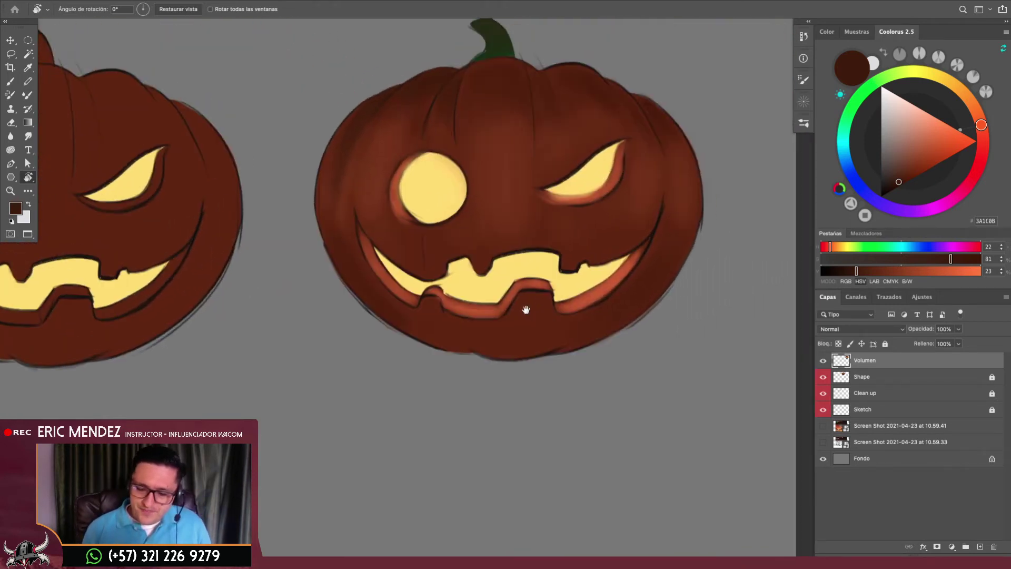
key(b)
scroll(454, 118, up, 3)
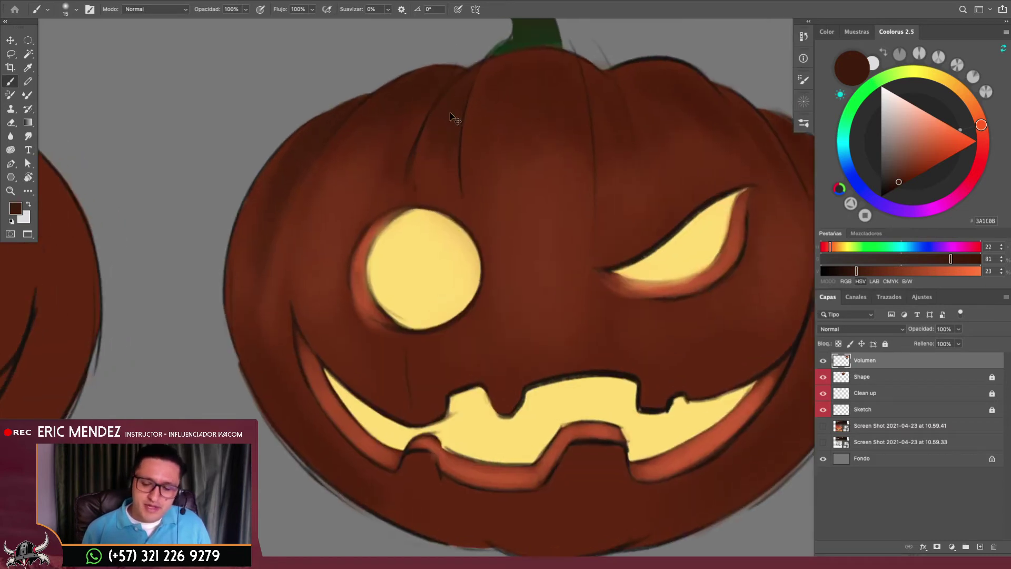
key(bracketleft)
key(bracketleft)
key(bracketleft)
alt+click(459, 73)
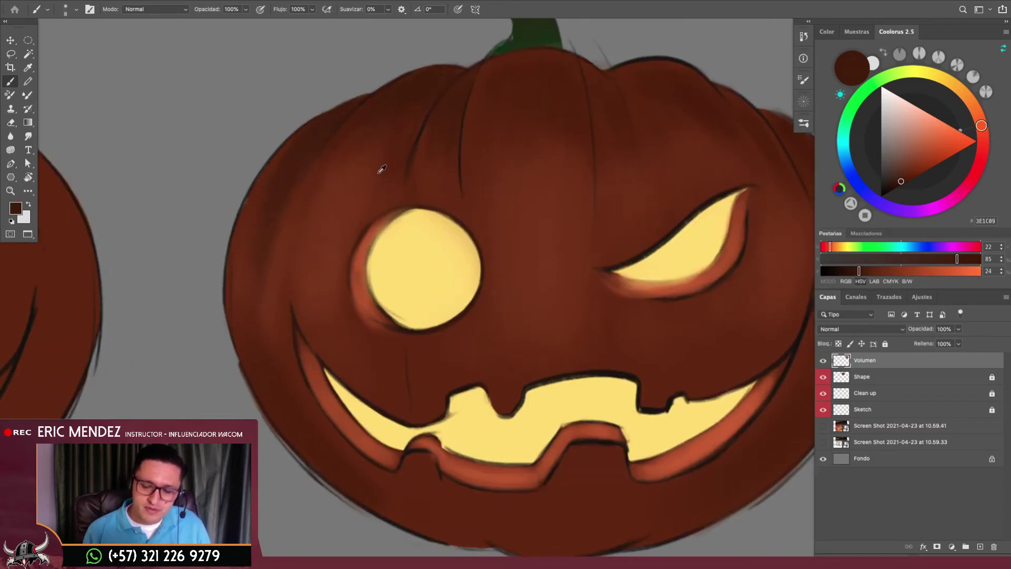
alt+click(323, 240)
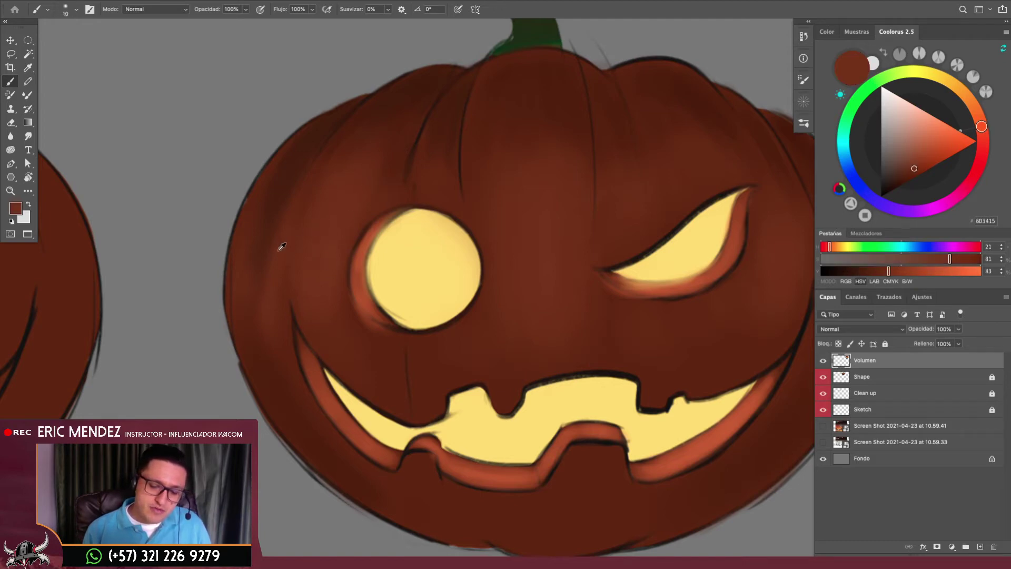
alt+click(290, 205)
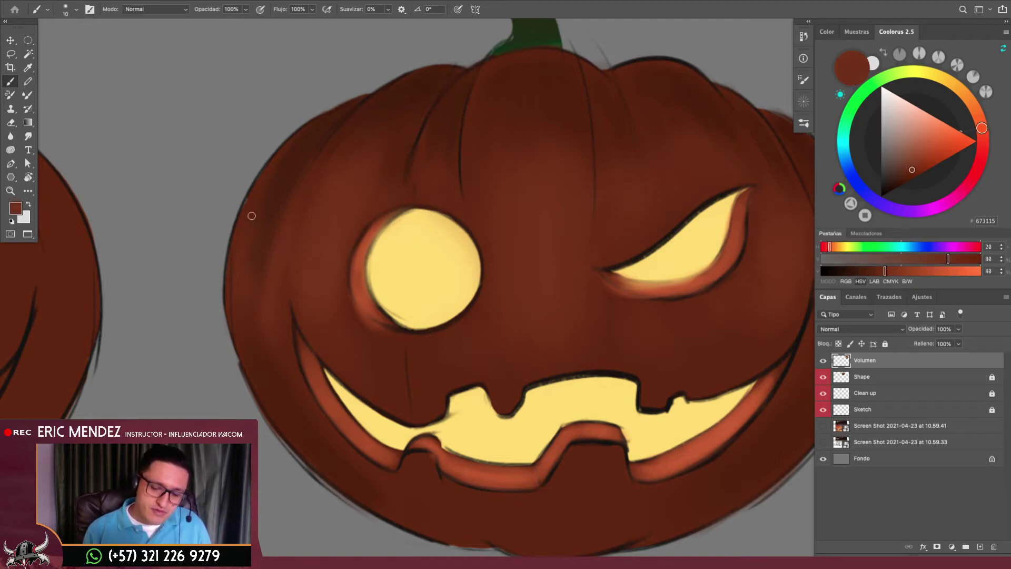
alt+click(300, 152)
Deepen the brown shading on the upper-left shoulder beside the stem
key(bracketright)
alt+click(433, 106)
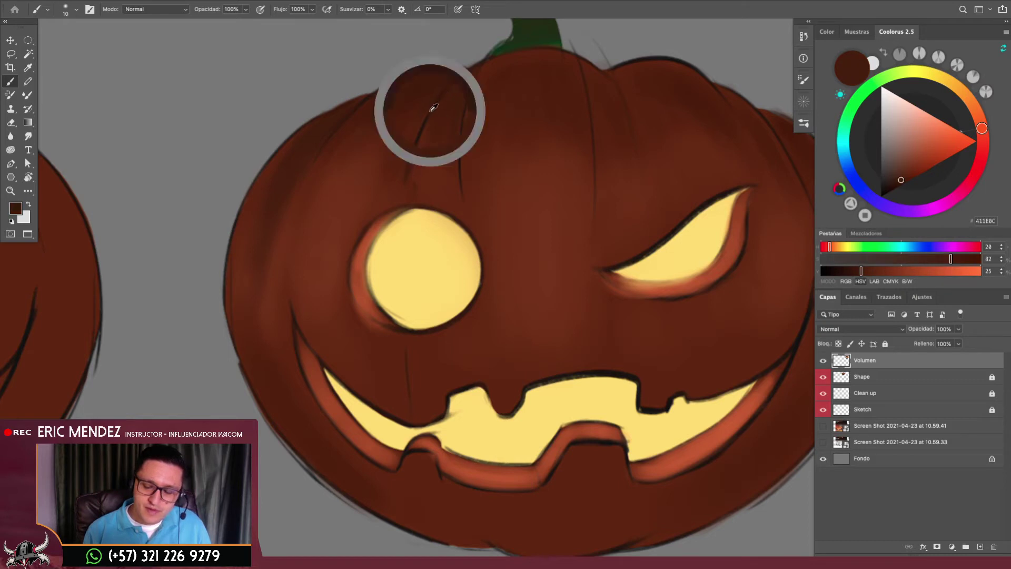
alt+click(423, 160)
key(bracketright)
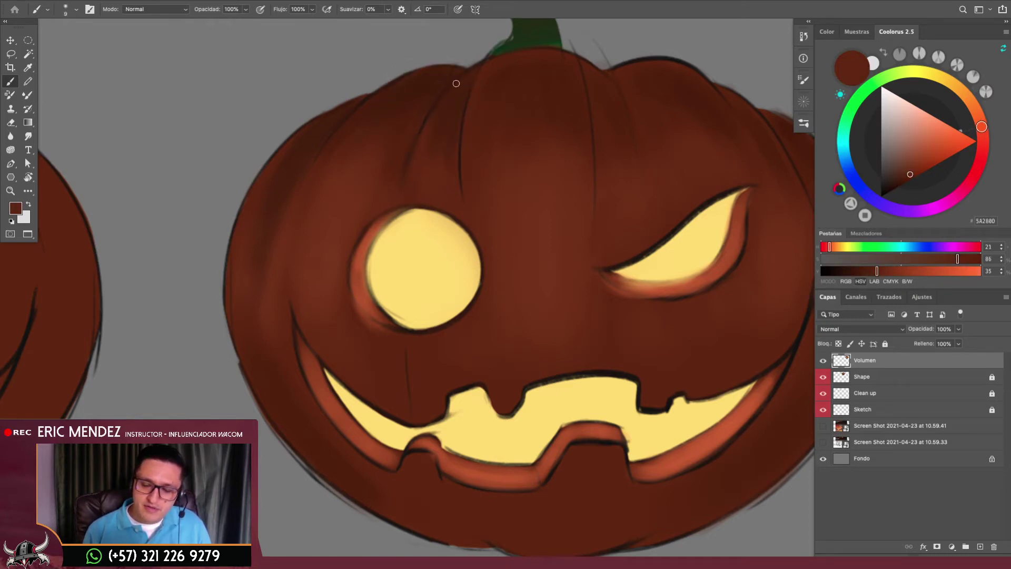
drag(531, 92, 468, 193)
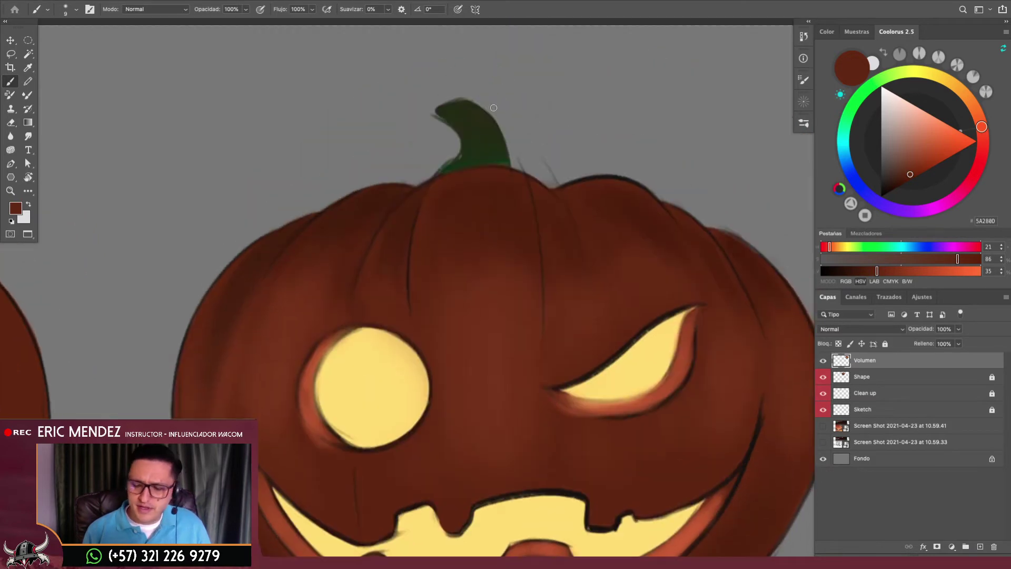
alt+click(451, 107)
Erase stray shading, then darken the shoulder with the near-black outline colour and browns
key(e)
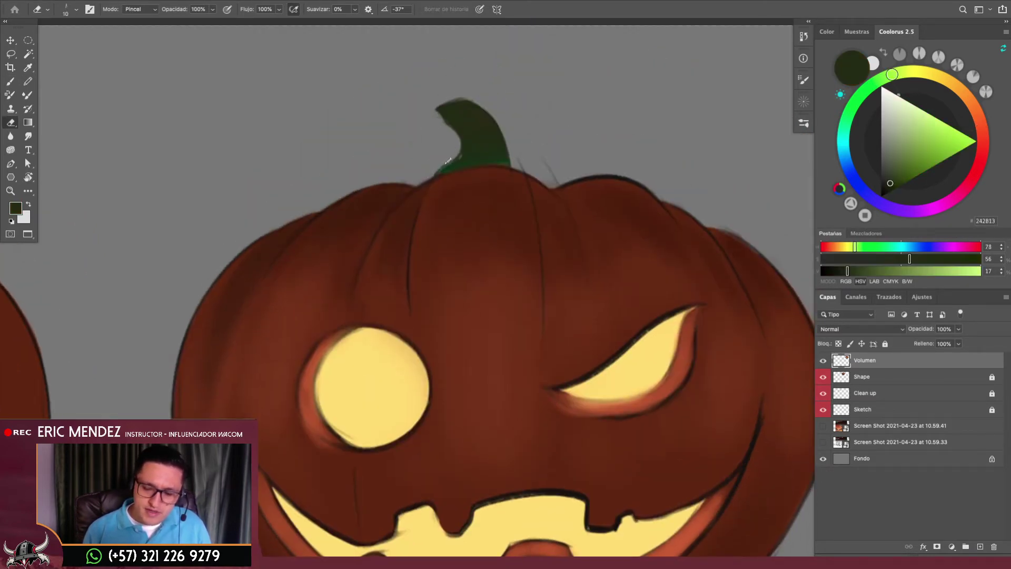
key(bracketright)
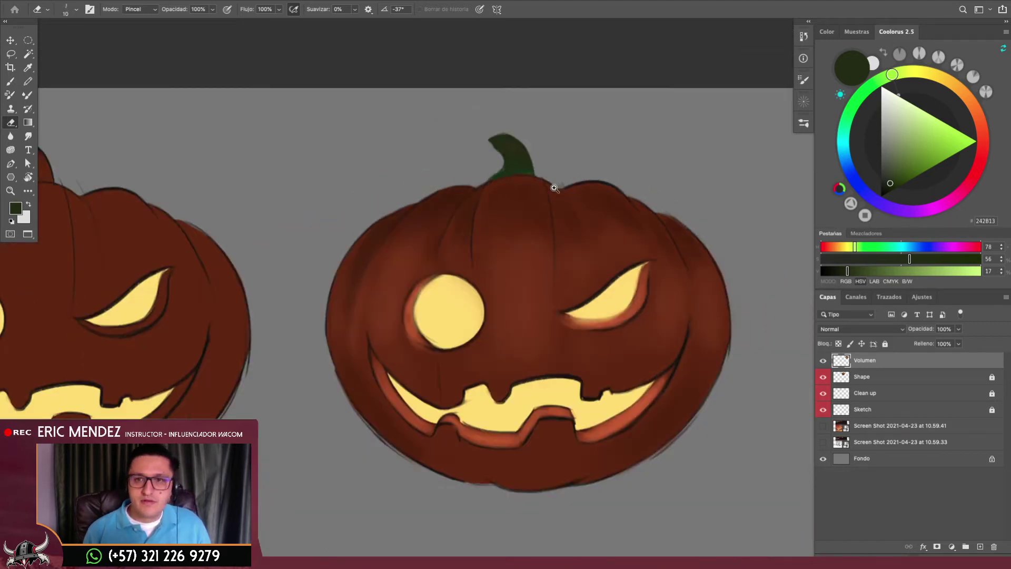
key(ctrl+minus)
key(b)
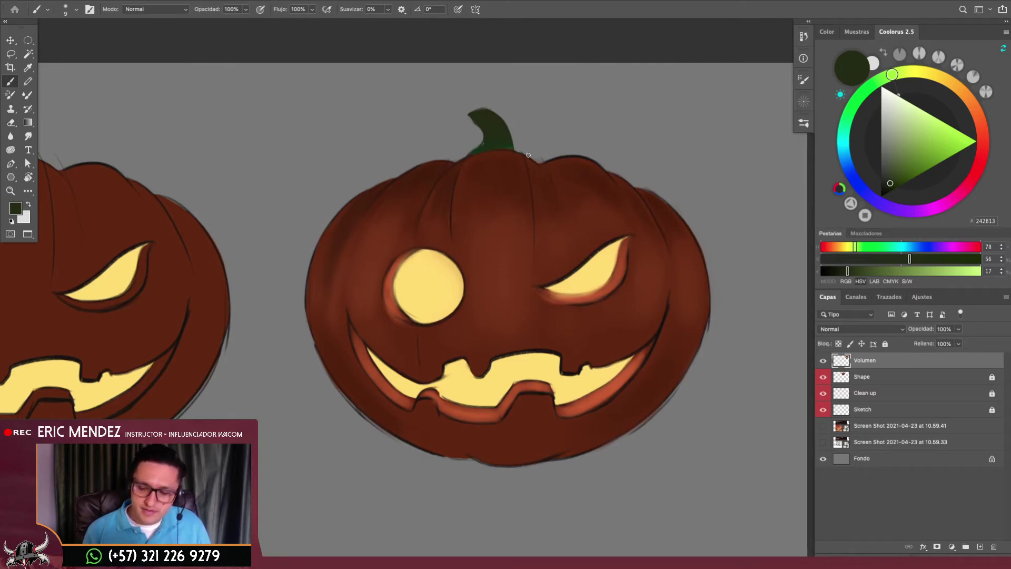
alt+click(544, 164)
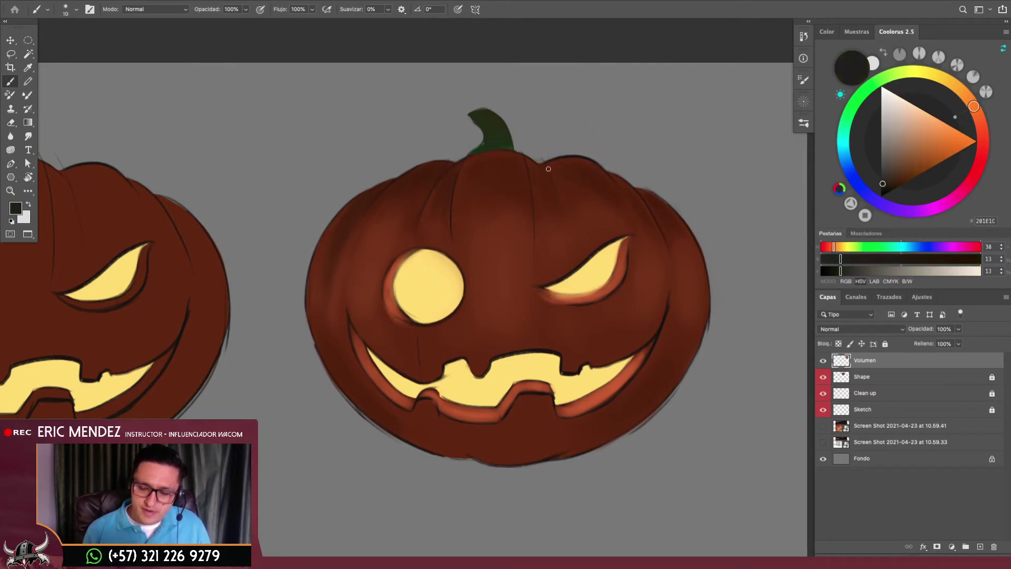
key(bracketright)
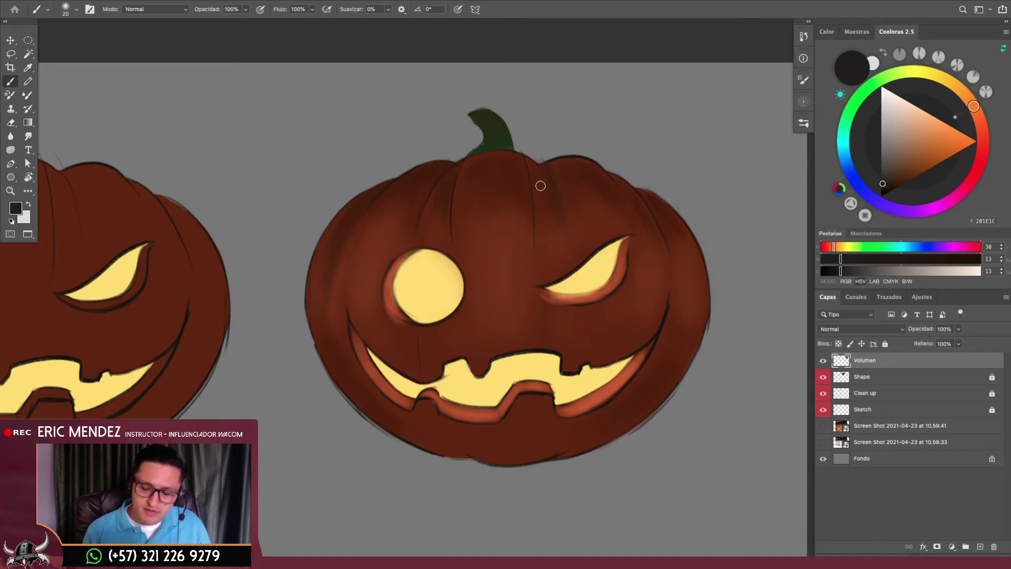
key(bracketleft)
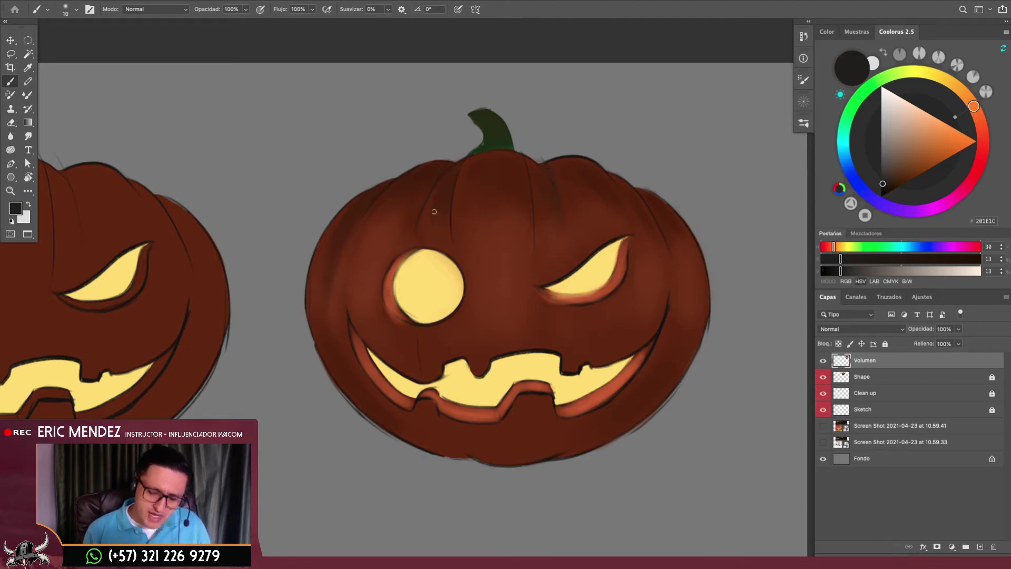
alt+click(437, 221)
key(bracketright)
key(bracketright)
key(bracketright)
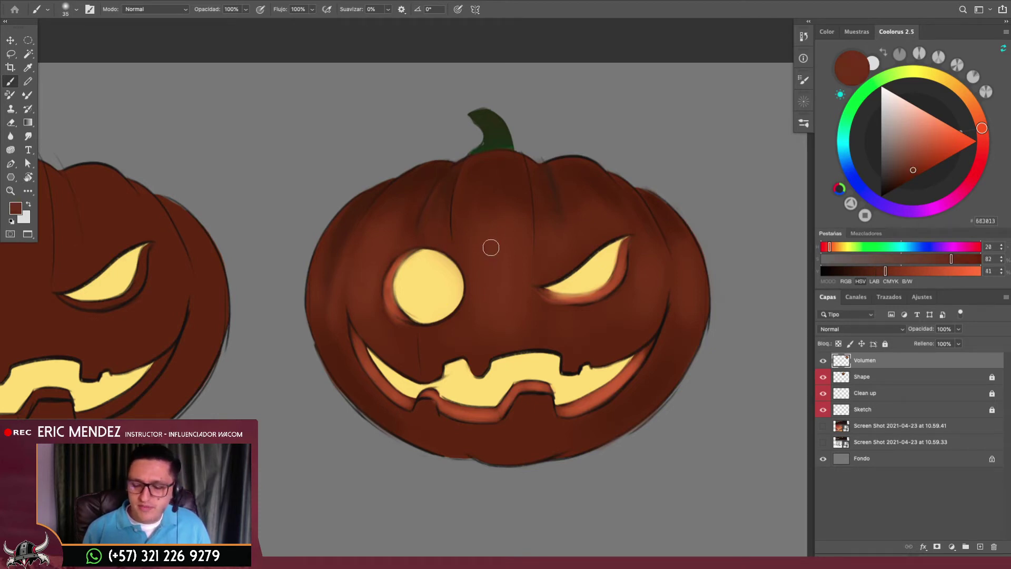
alt+click(451, 184)
key(bracketright)
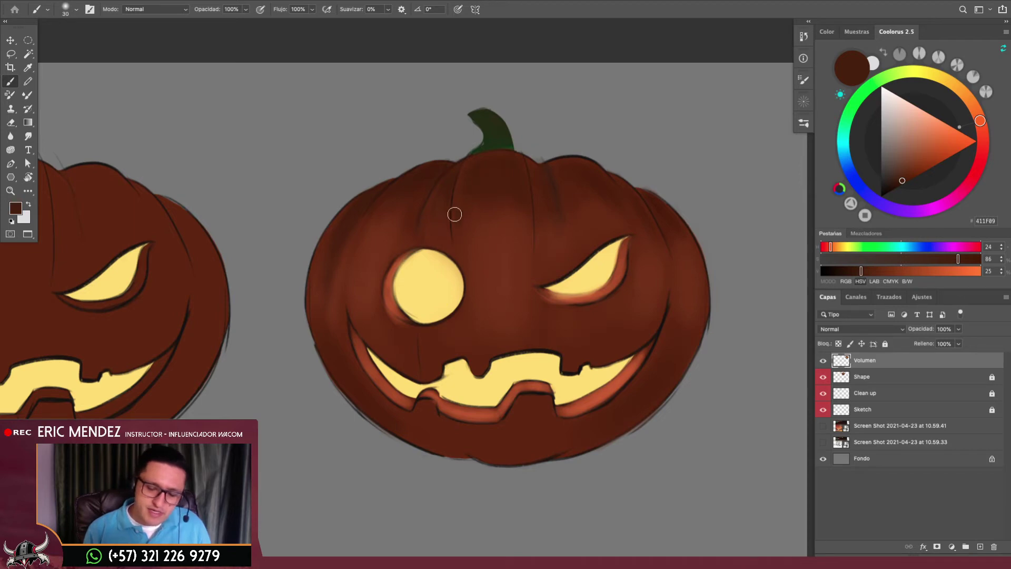
Paint fine darker ridge lines across the pumpkin top, then zoom out to the full row
alt+click(516, 313)
key(bracketright)
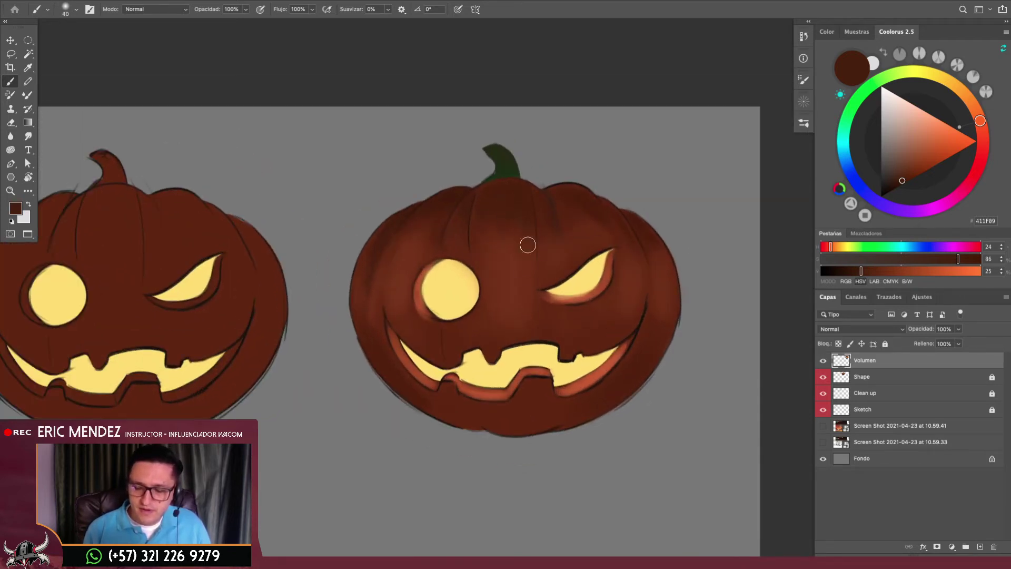
key(bracketleft)
click(511, 192)
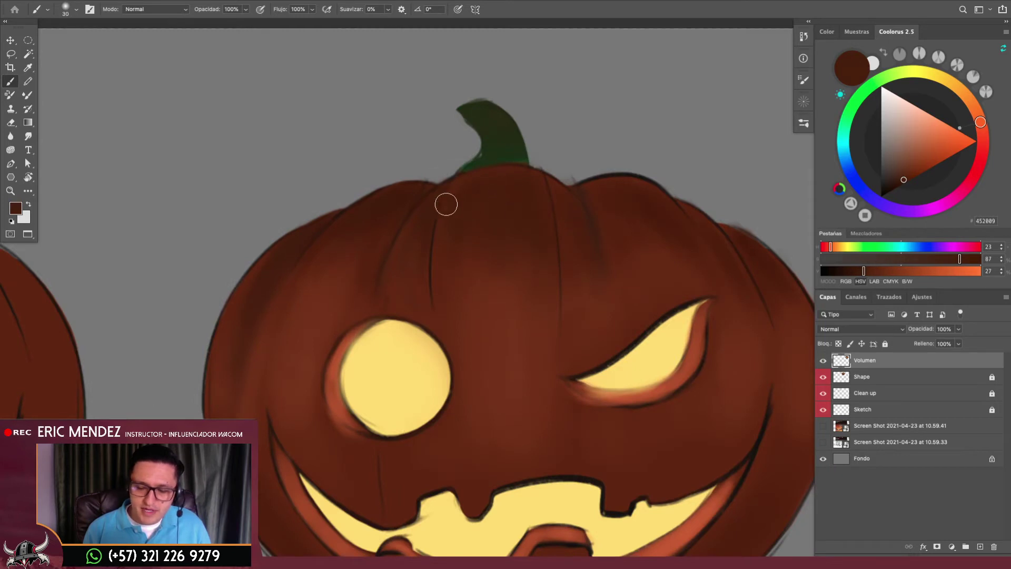
key(bracketleft)
key(bracketleft)
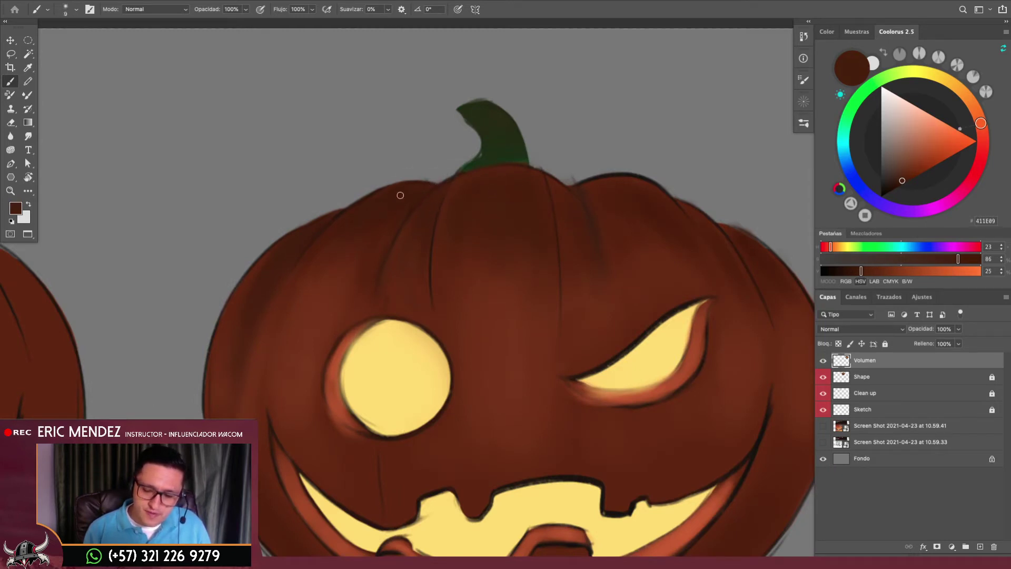
alt+click(299, 240)
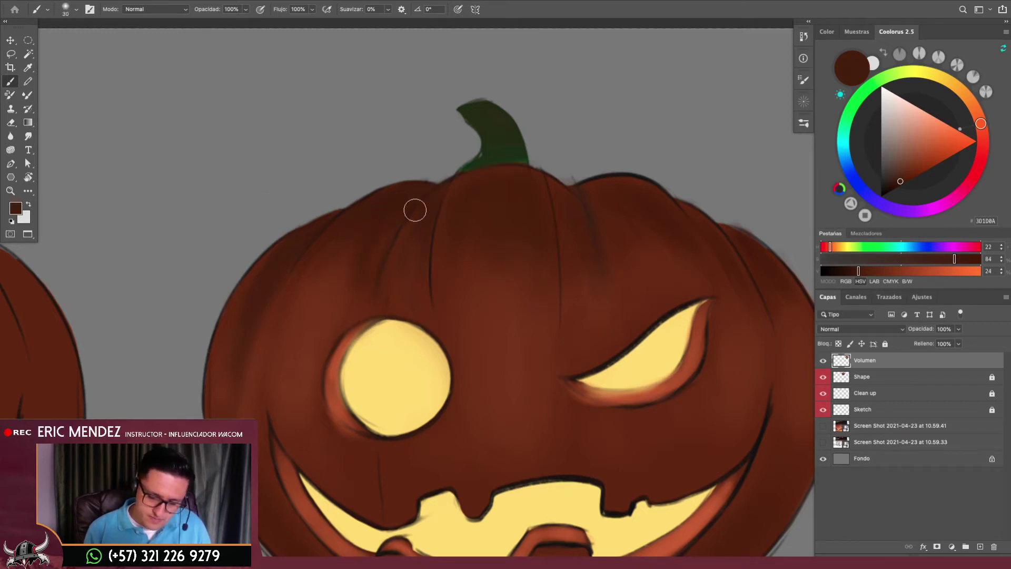
key(bracketright)
key(bracketright)
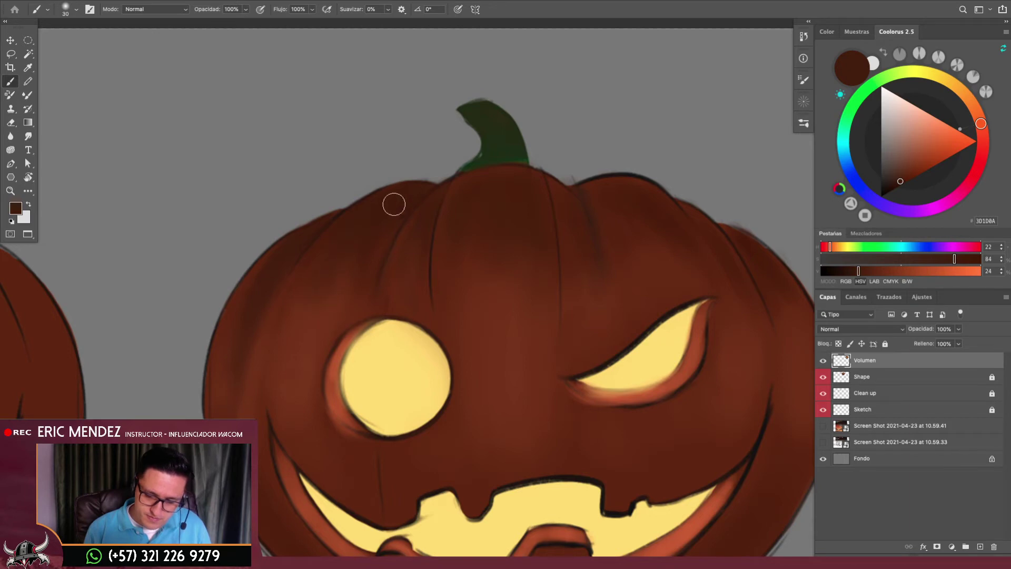
key(ctrl+minus)
key(ctrl+minus)
key(ctrl+minus)
Zoom back in close on the fourth pumpkin and resize the brush for detailing
key(r)
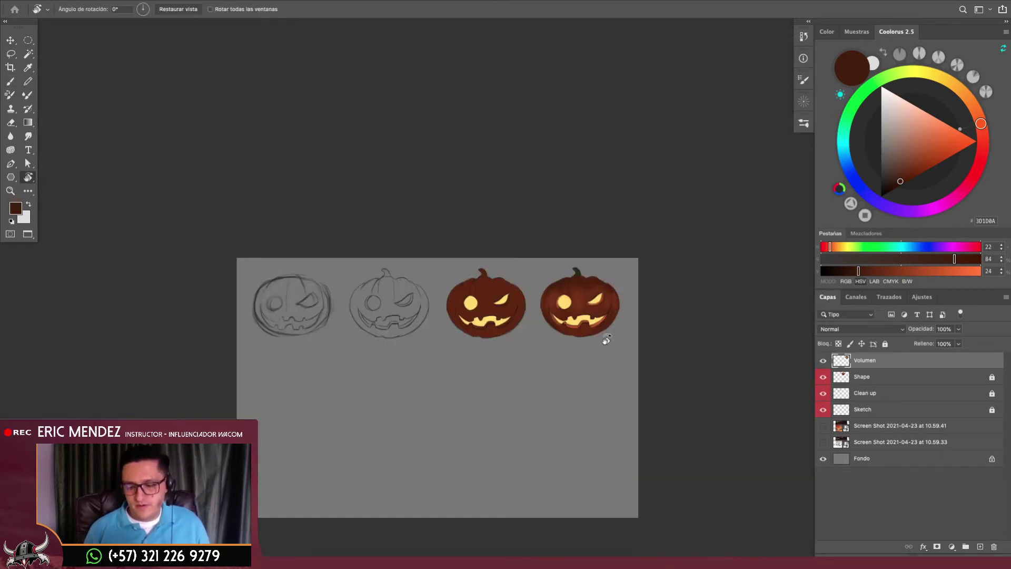
scroll(621, 320, up, 5)
key(b)
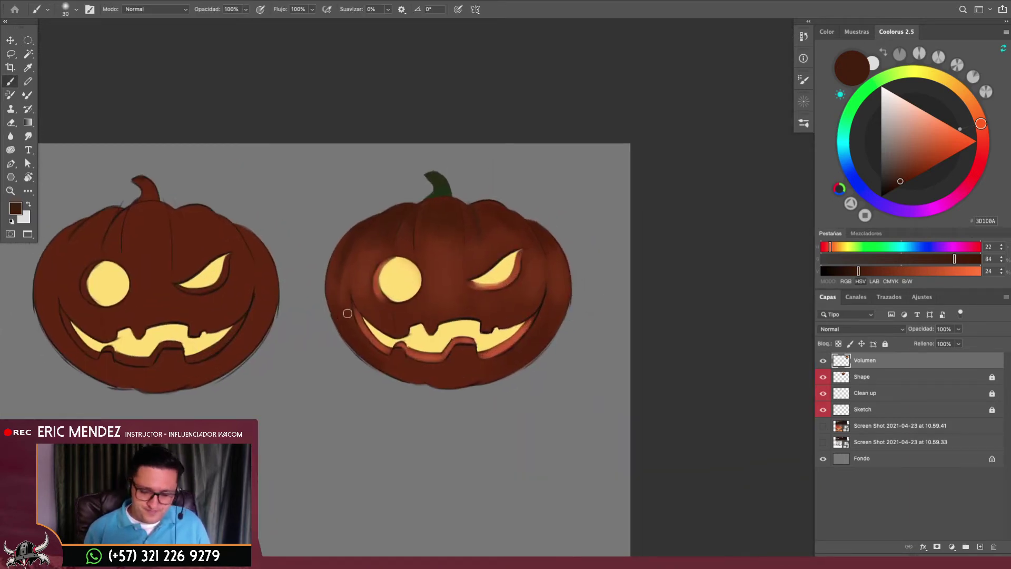
scroll(440, 358, up, 2)
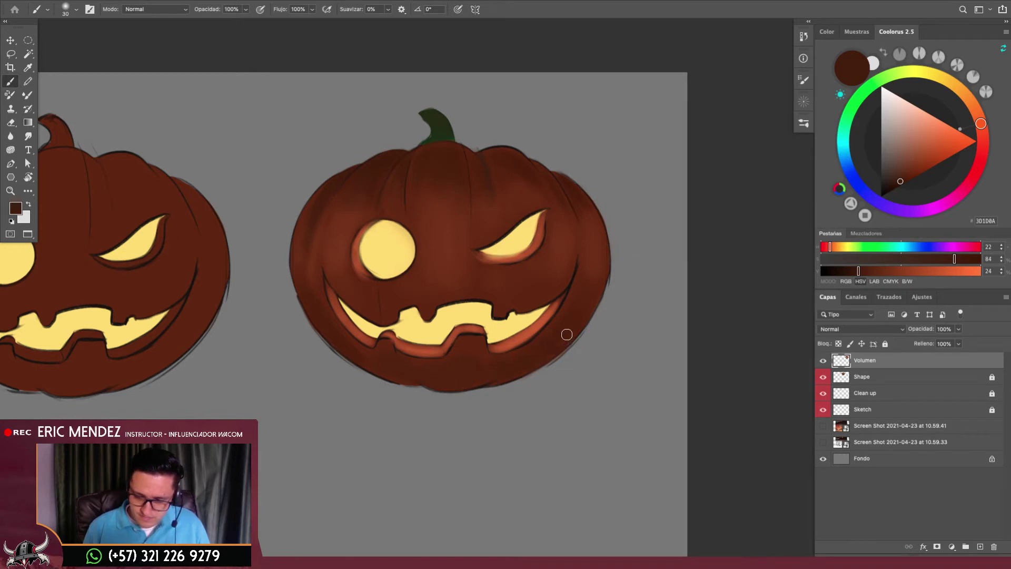
key(bracketright)
key(bracketright)
key(bracketright)
key(bracketleft)
key(bracketleft)
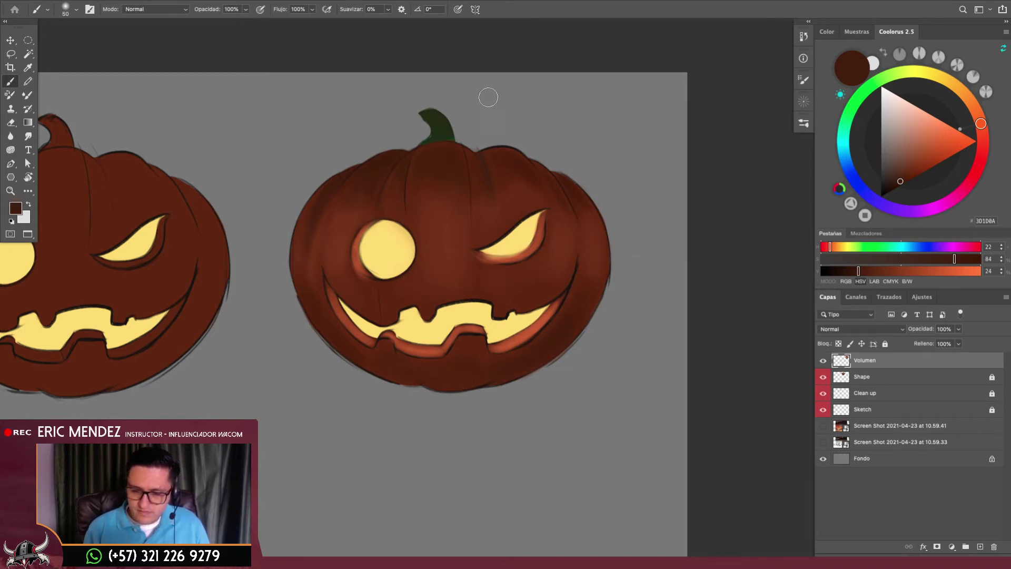
scroll(600, 156, up, 2)
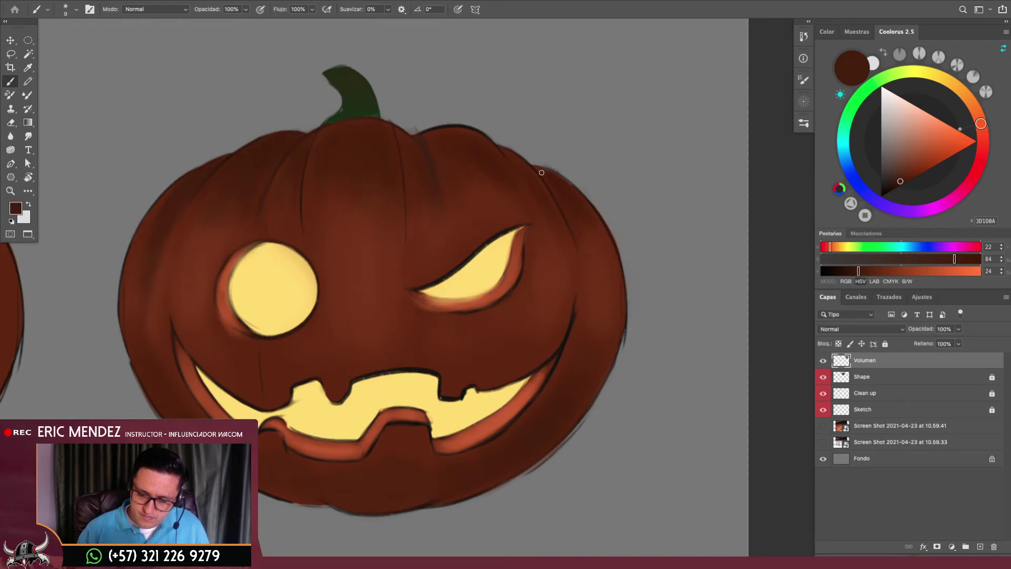
Darken the top rim around the stem base with near-black and brown strokes
alt+click(478, 125)
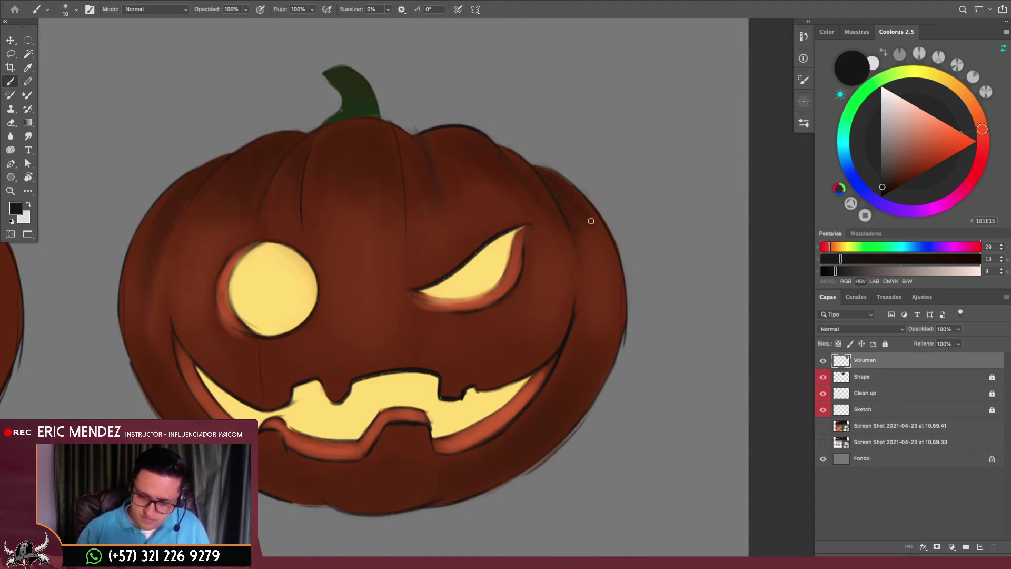
alt+click(599, 250)
key(bracketright)
key(bracketright)
alt+click(546, 168)
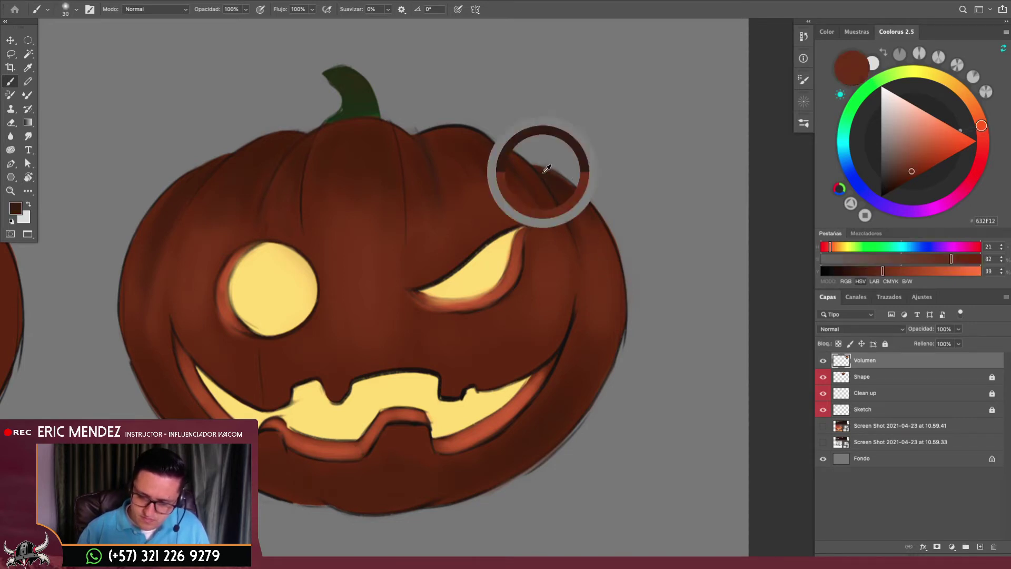
key(bracketleft)
key(bracketleft)
key(bracketleft)
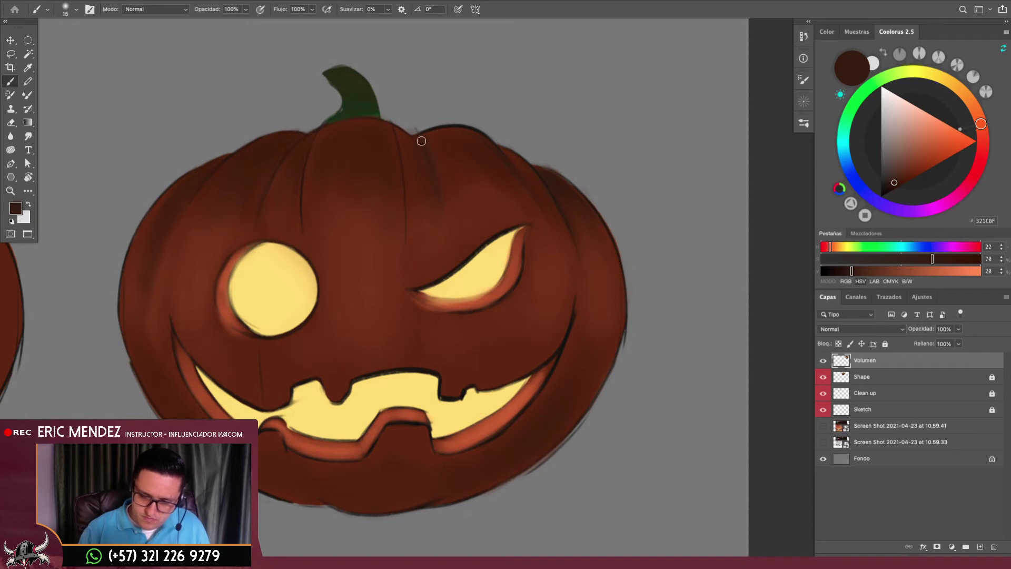
key(e)
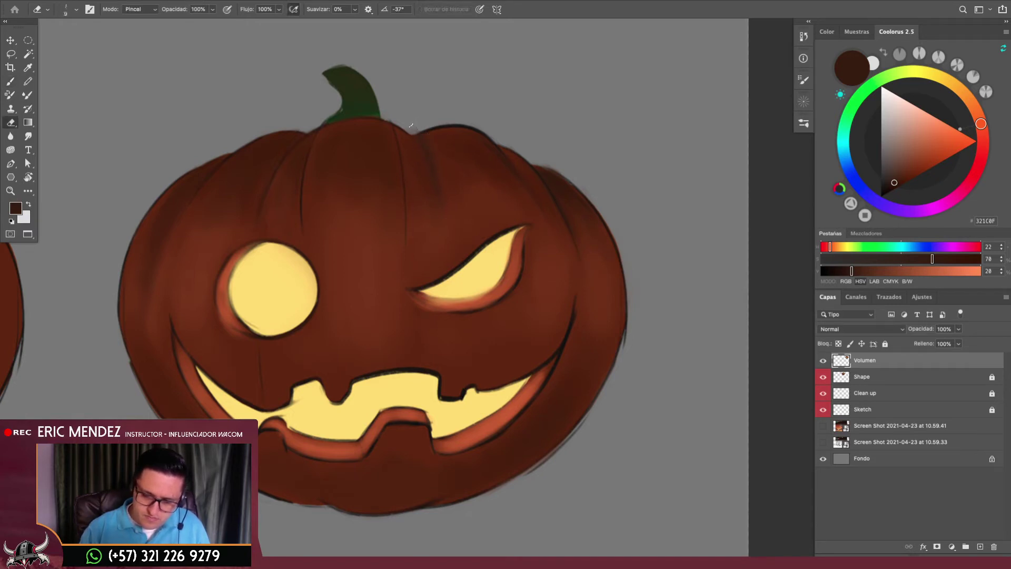
key(b)
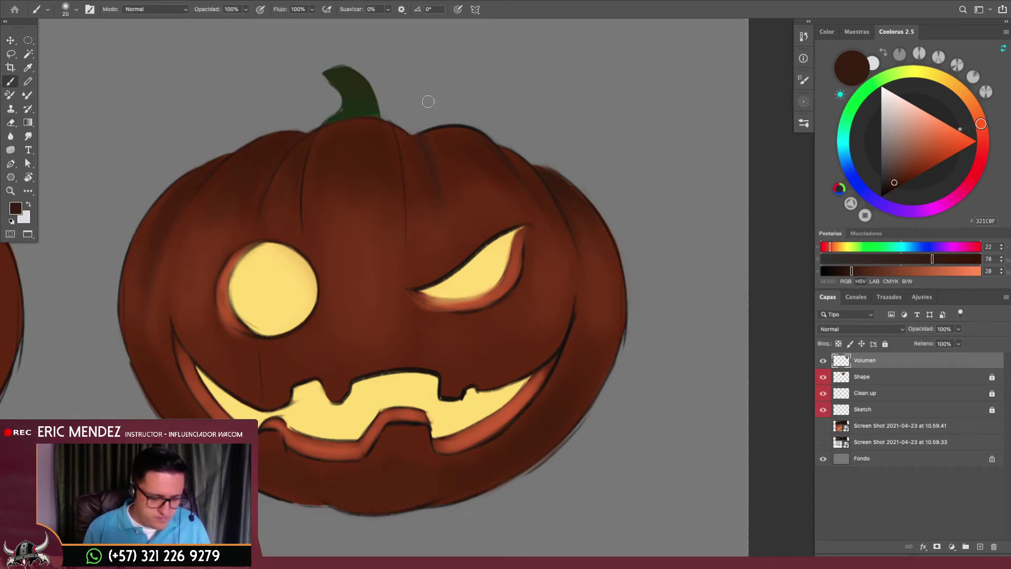
alt+click(433, 129)
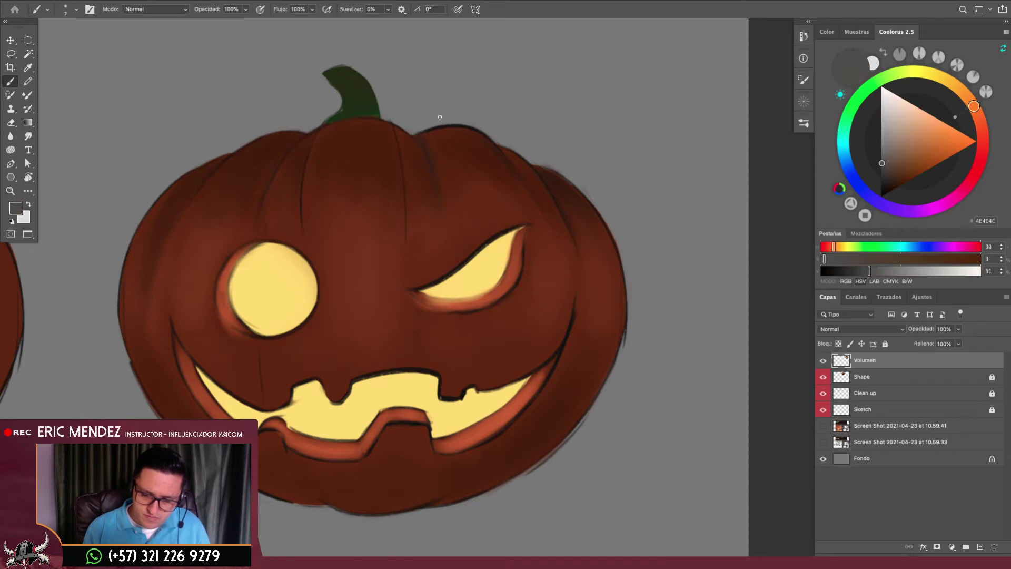
alt+click(443, 126)
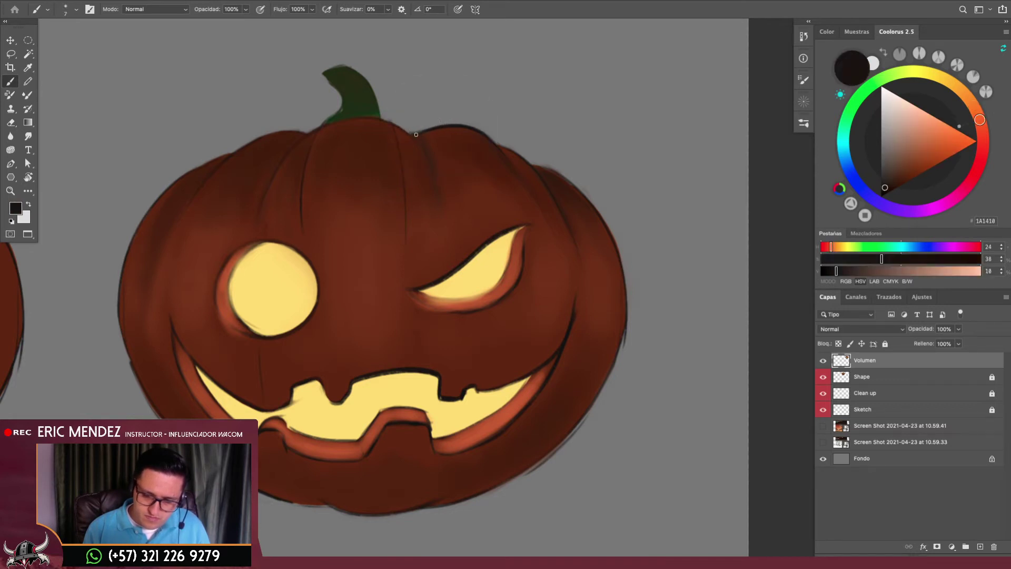
key(bracketright)
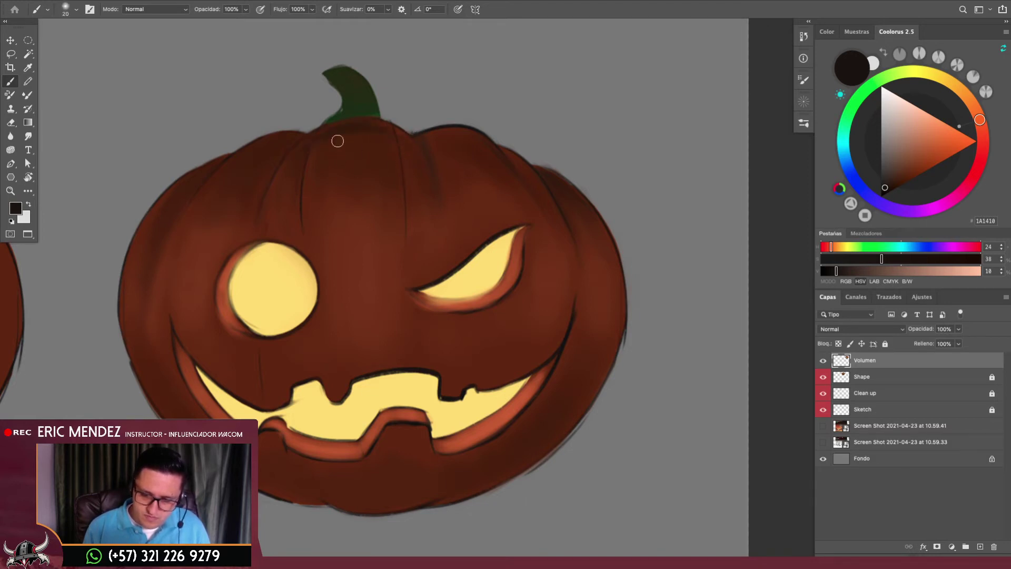
key(bracketleft)
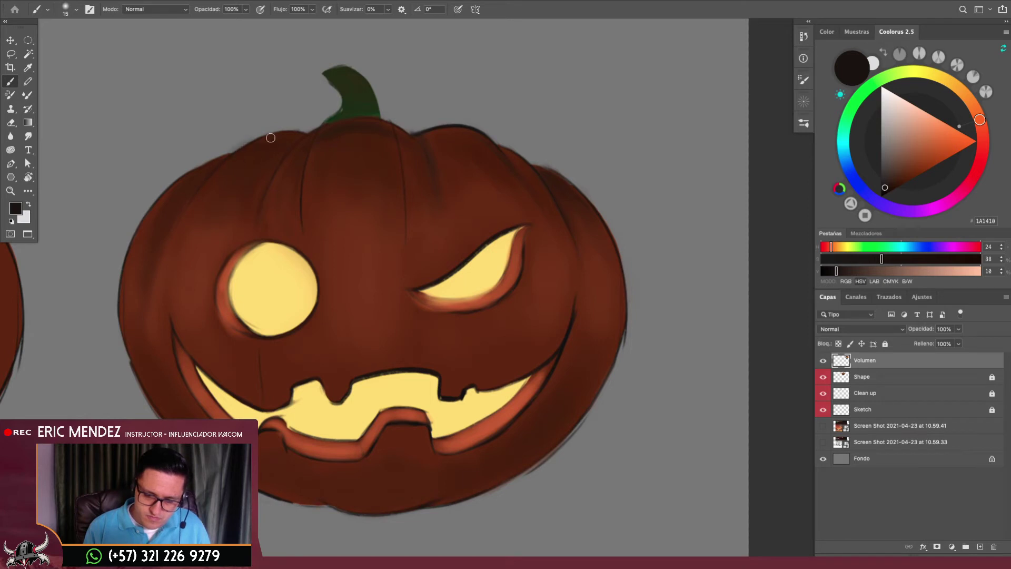
Paint rounded volume on the fourth pumpkin using its sampled red-brown body colour
scroll(563, 274, down, 5)
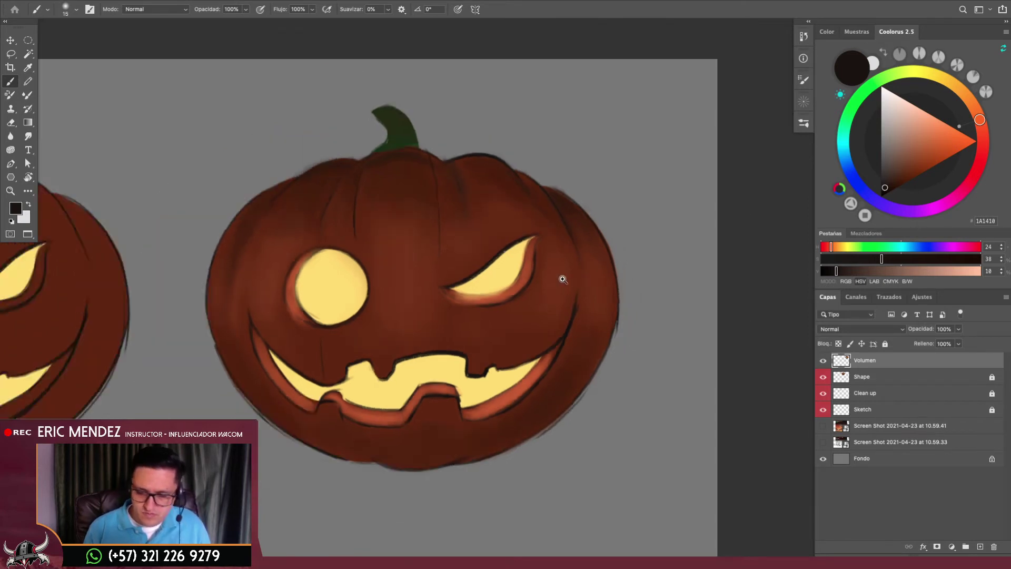
scroll(568, 265, up, 1)
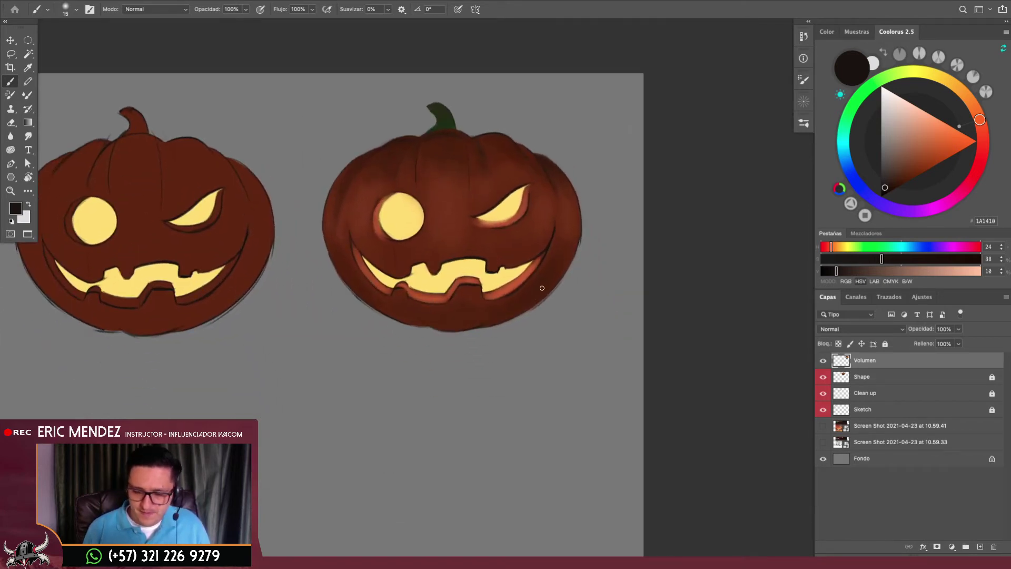
alt+click(447, 208)
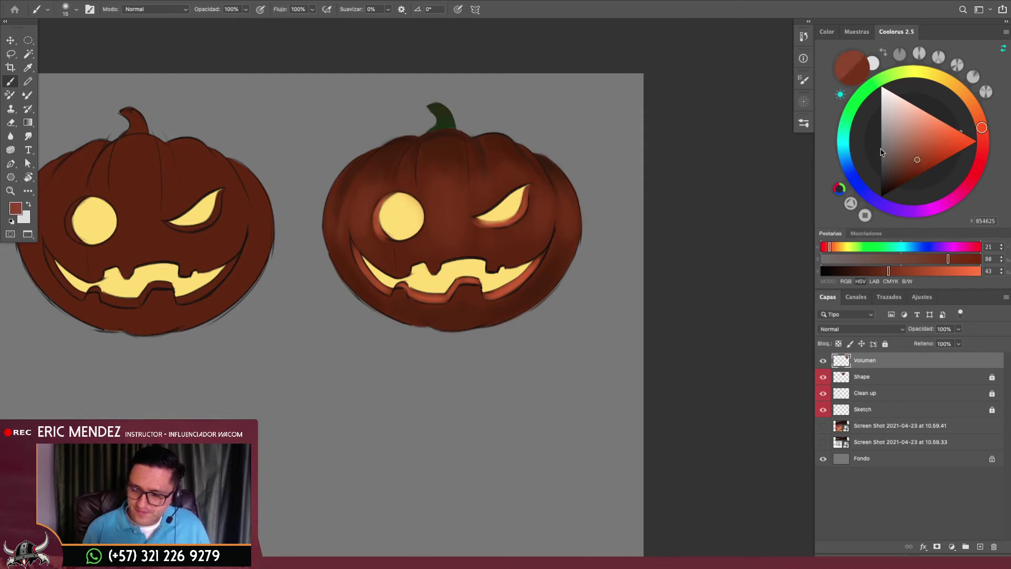
key(bracketright)
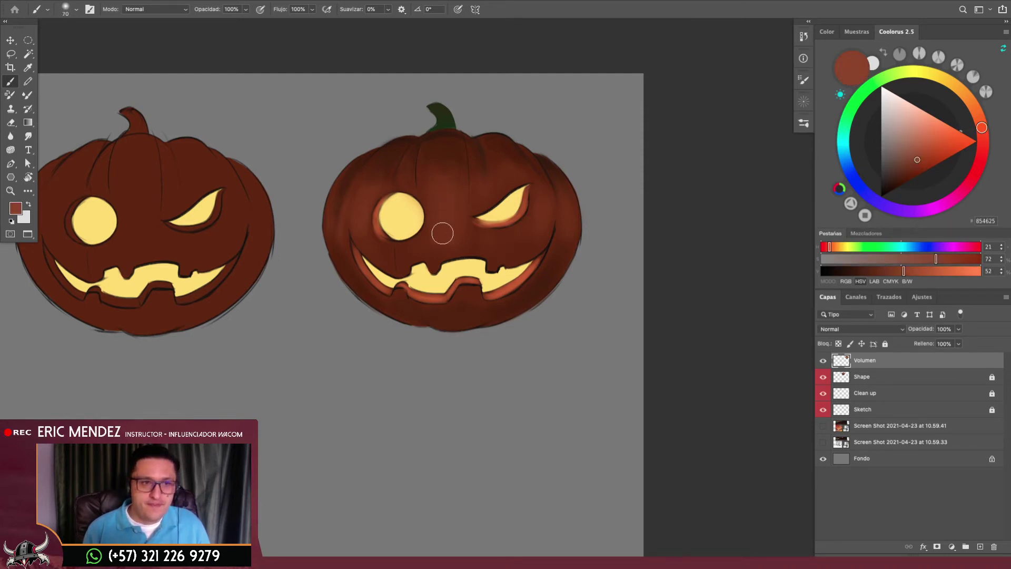
key(bracketright)
key(bracketright)
key(bracketright)
key(bracketleft)
key(bracketleft)
key(bracketleft)
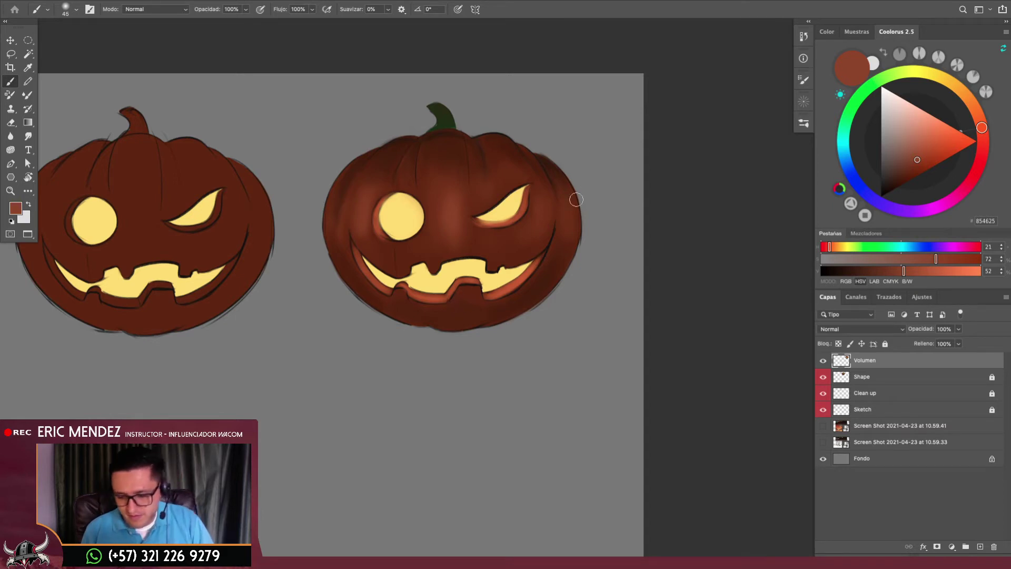
key(bracketleft)
key(bracketleft)
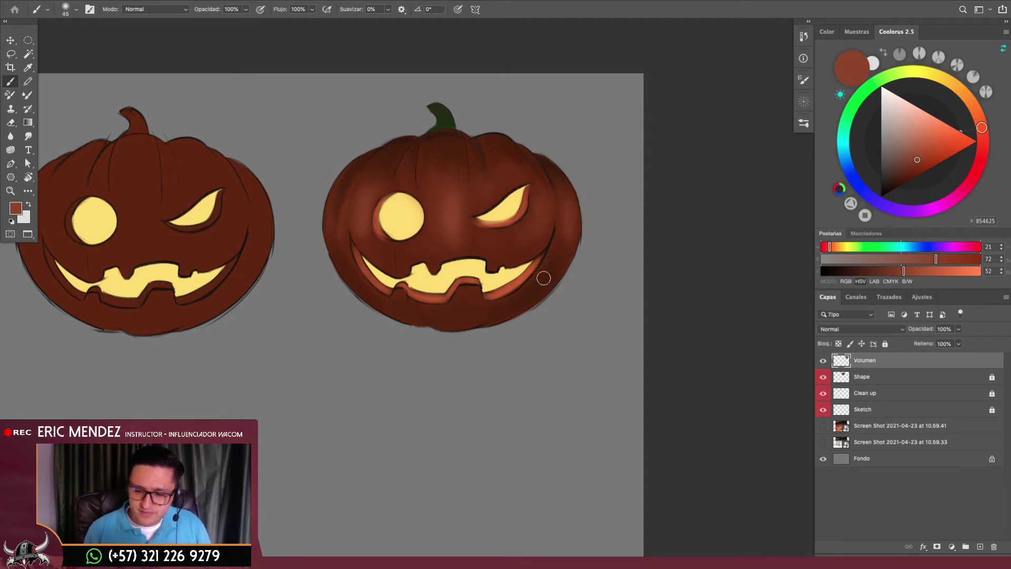
key(bracketleft)
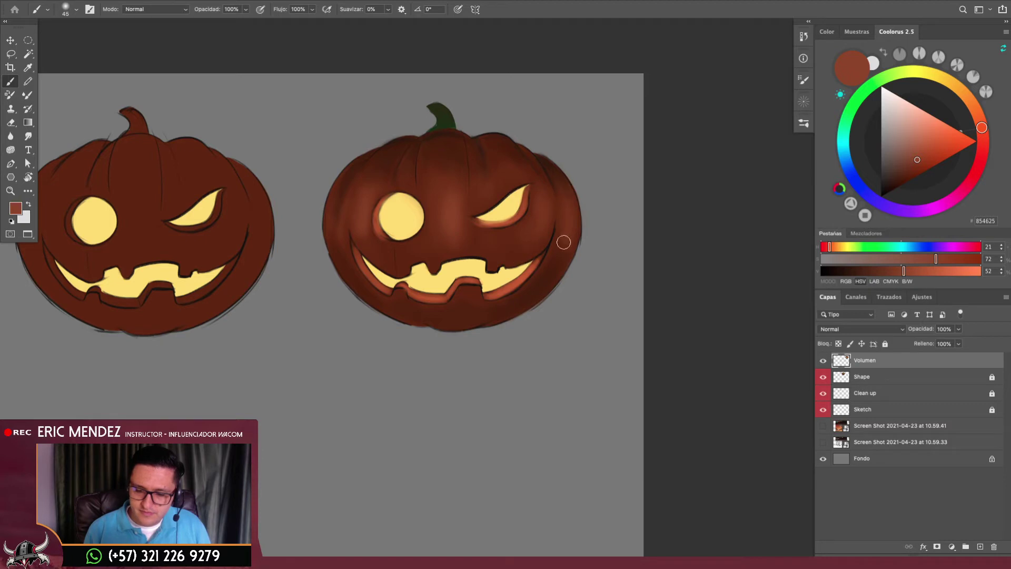
Shade the right side beside the grin with darker and slightly lighter browns
alt+click(559, 230)
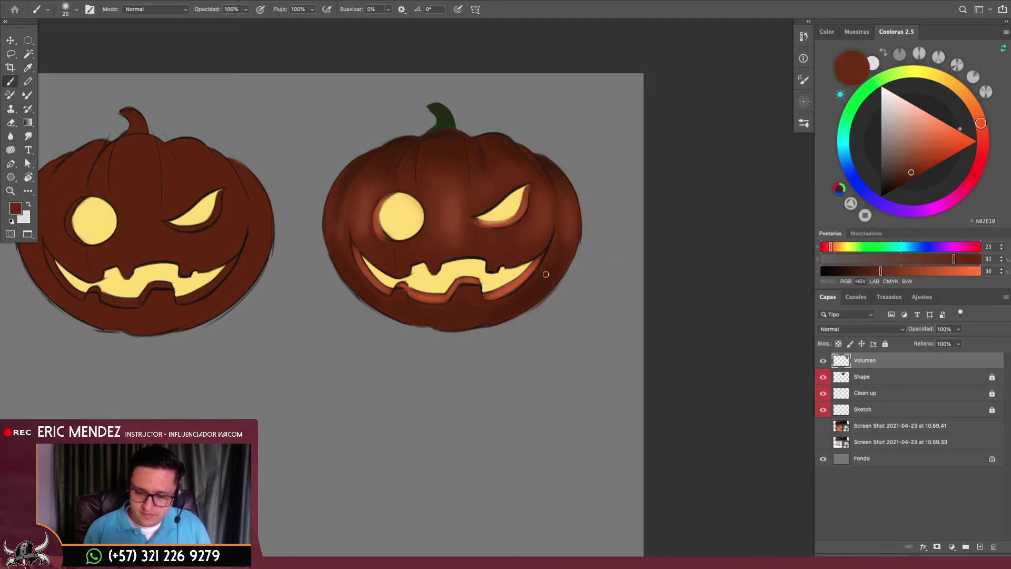
scroll(555, 243, down, 2)
scroll(541, 289, up, 2)
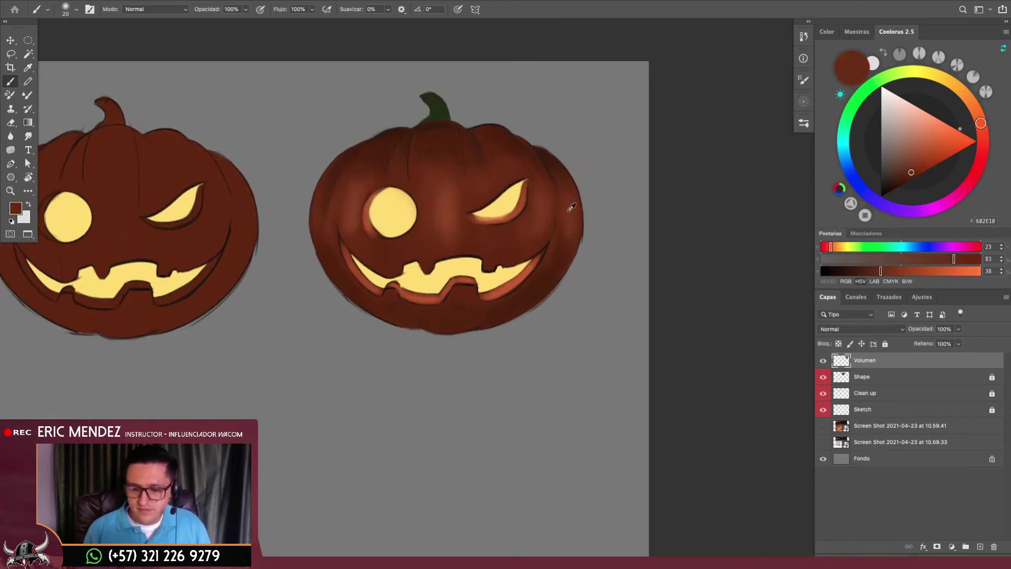
alt+click(568, 208)
scroll(587, 259, down, 1)
key(e)
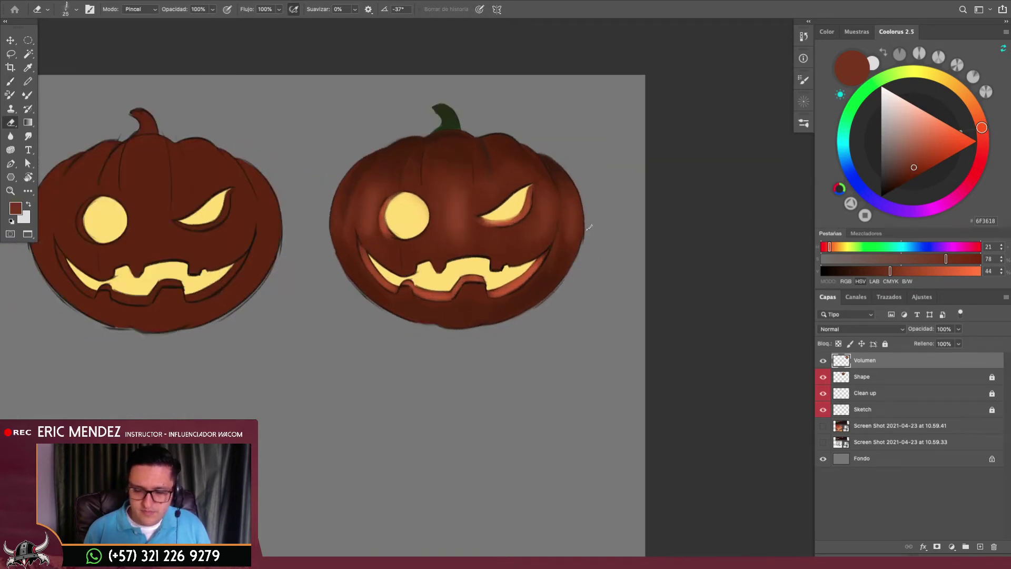
scroll(582, 293, down, 3)
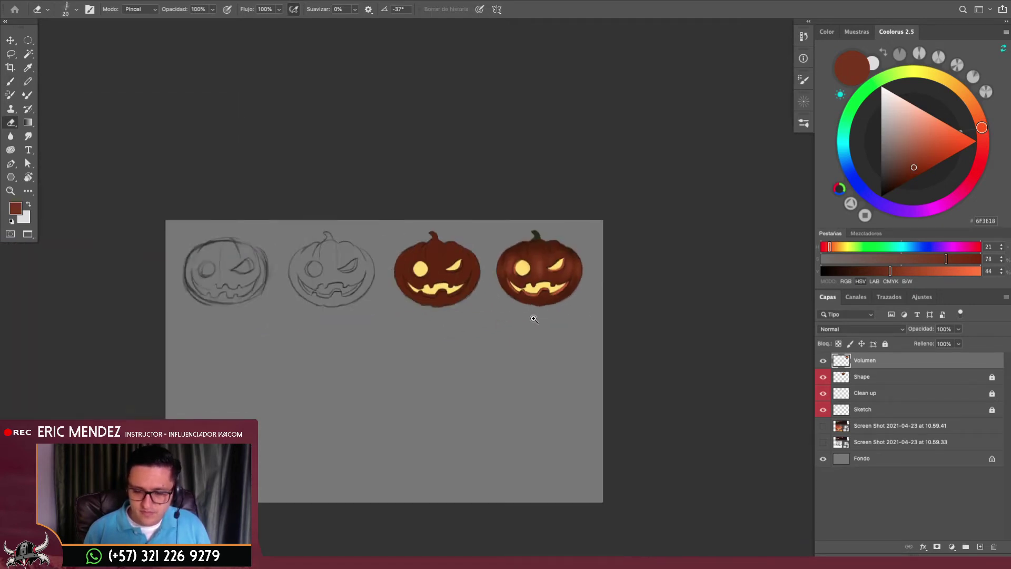
scroll(532, 316, up, 1)
scroll(548, 314, up, 1)
scroll(555, 311, up, 1)
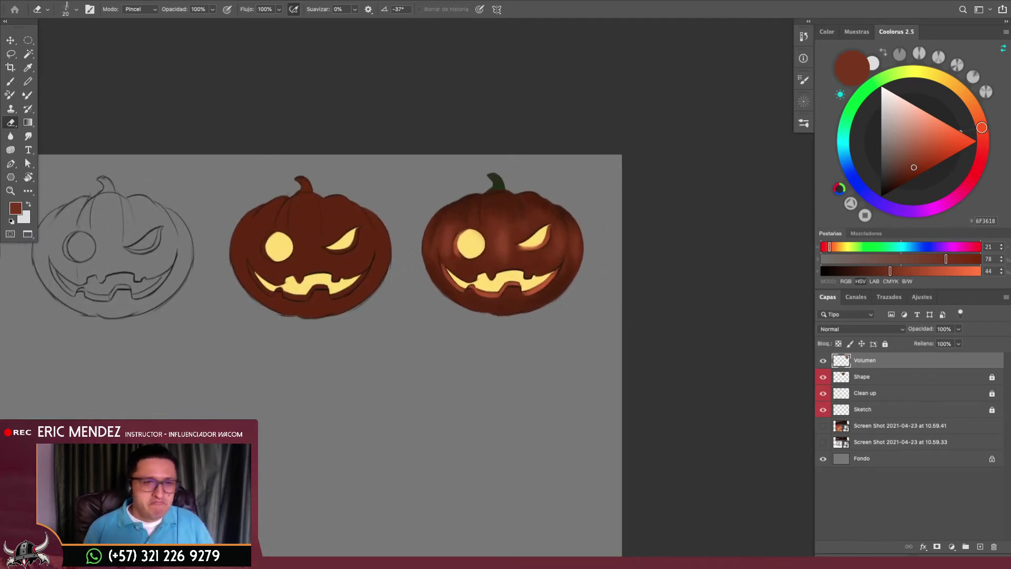
key(Tab)
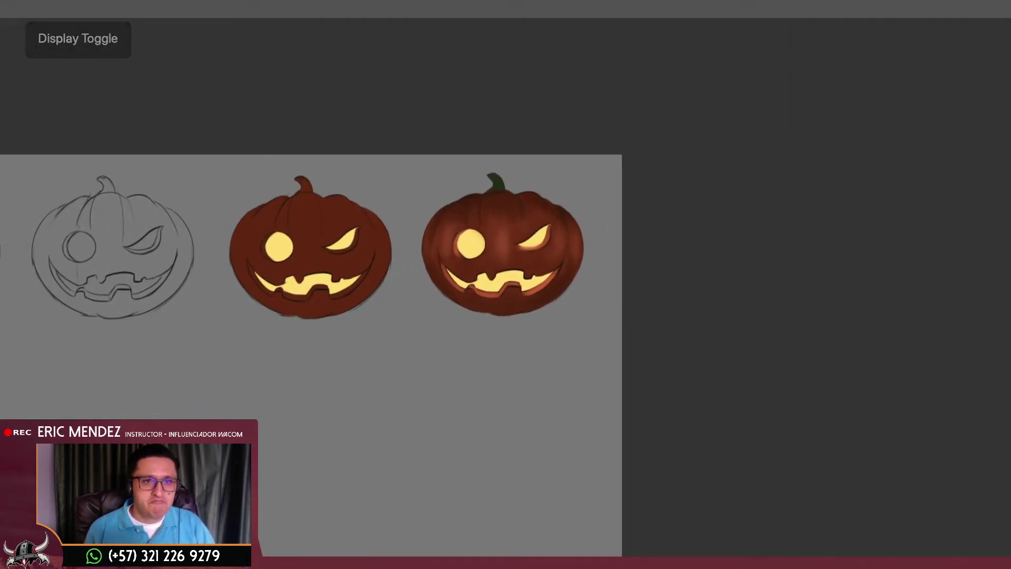
key(Tab)
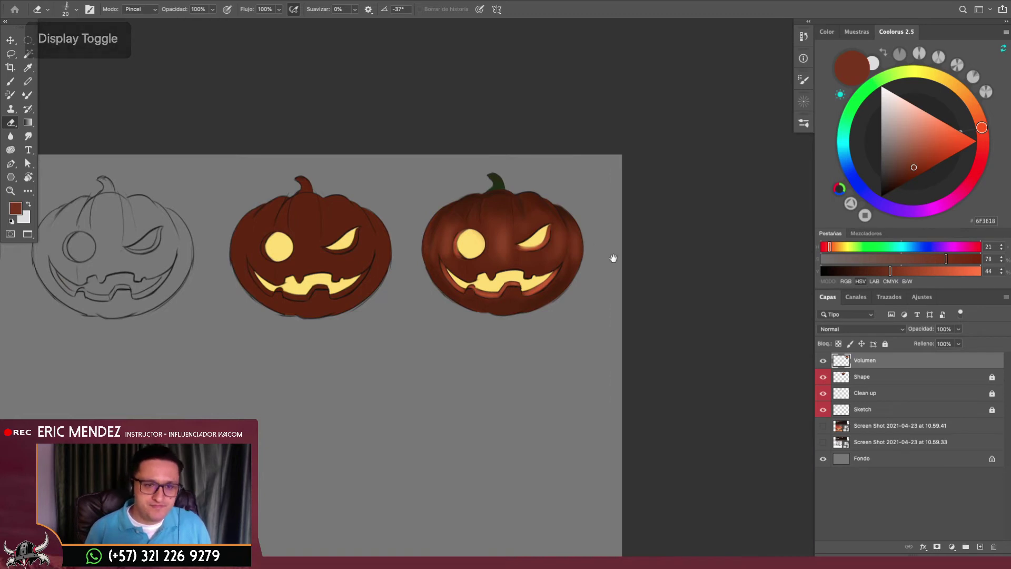
scroll(606, 265, down, 2)
scroll(601, 274, down, 1)
scroll(599, 290, up, 1)
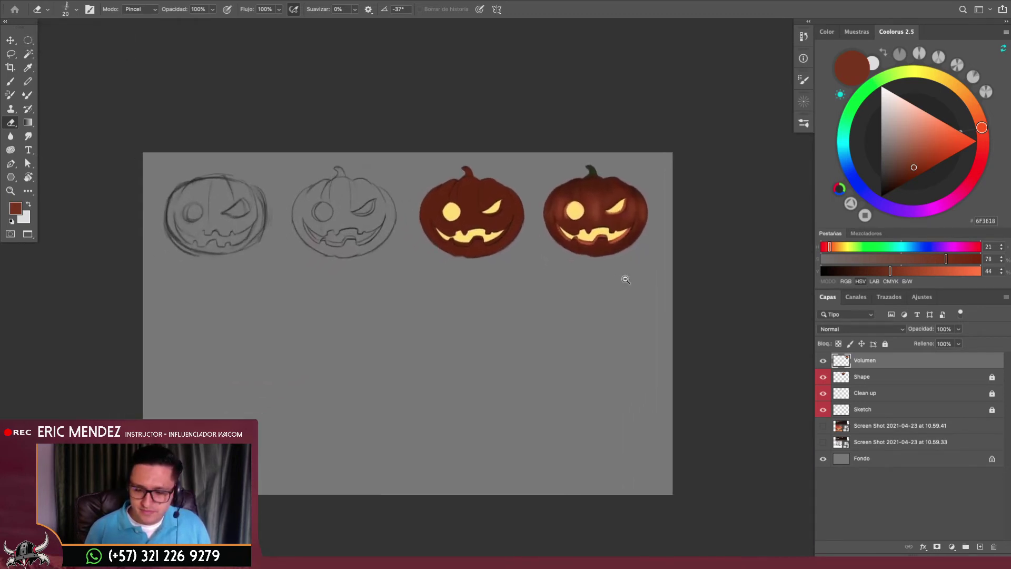
scroll(625, 280, up, 1)
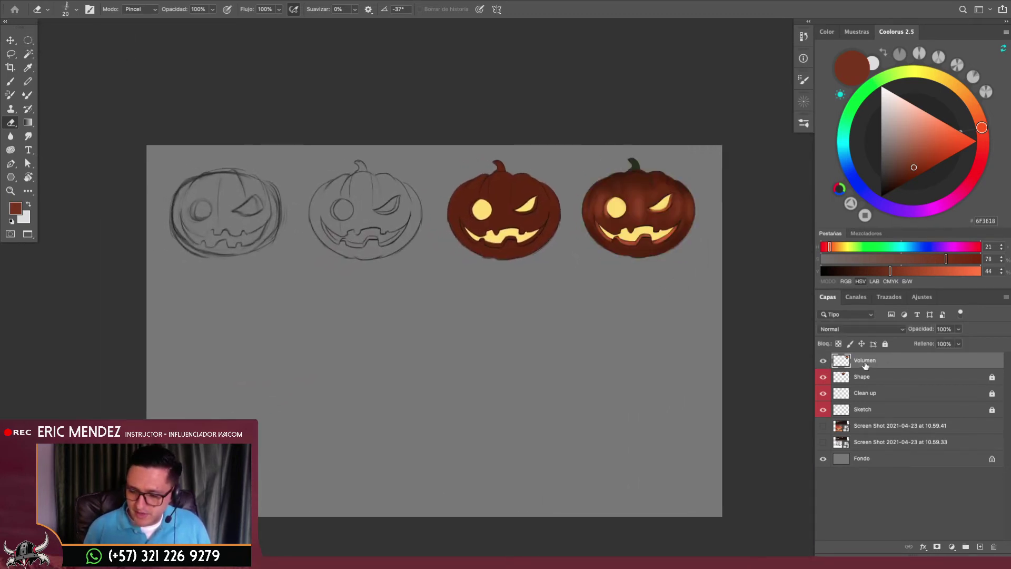
Duplicate the Volumen pumpkin, move the copy below the first pumpkin, and name it Volumen 2
key(ctrl+j)
key(ctrl+t)
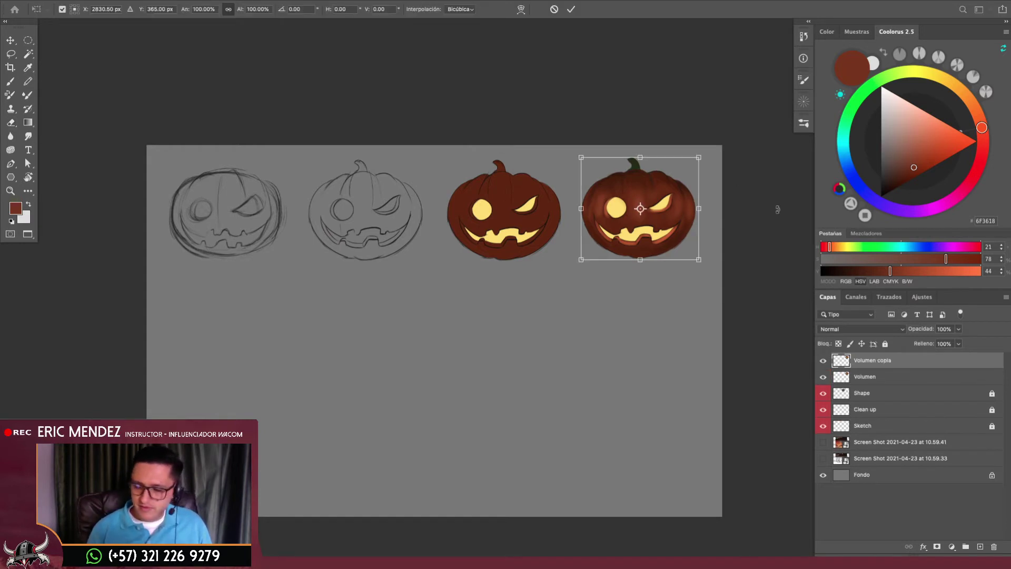
drag(659, 240, 246, 361)
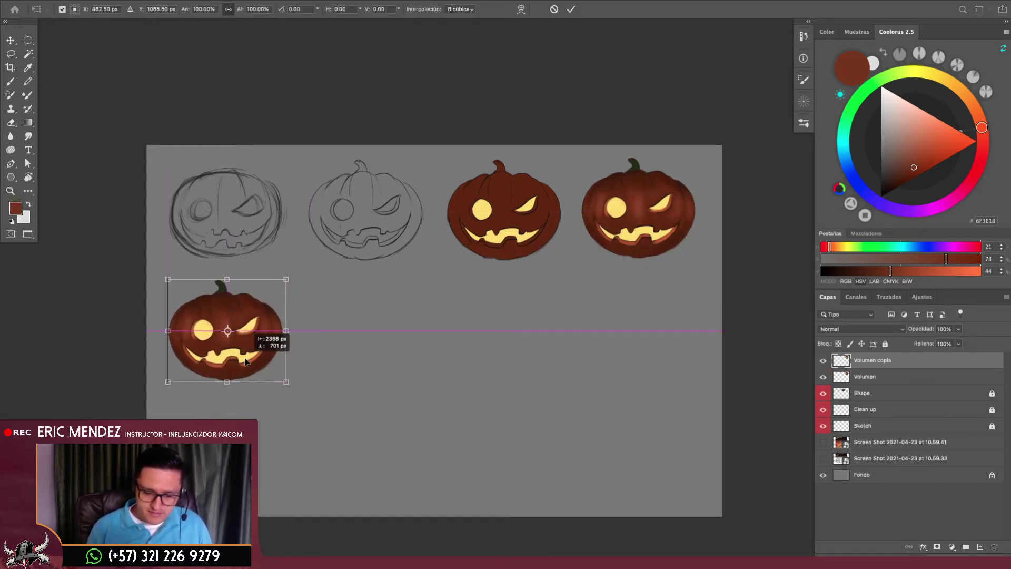
key(Return)
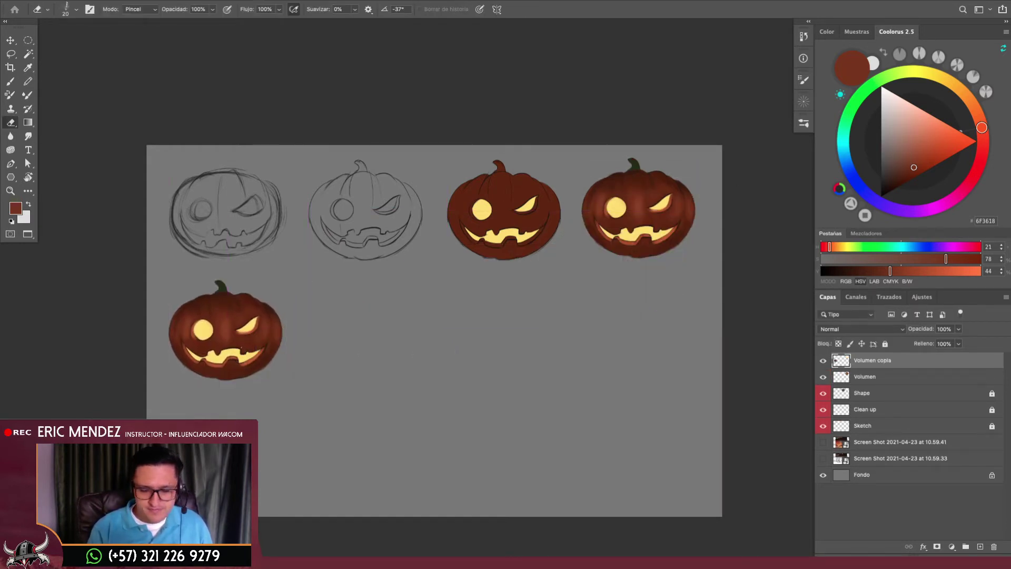
click(893, 361)
text(2)
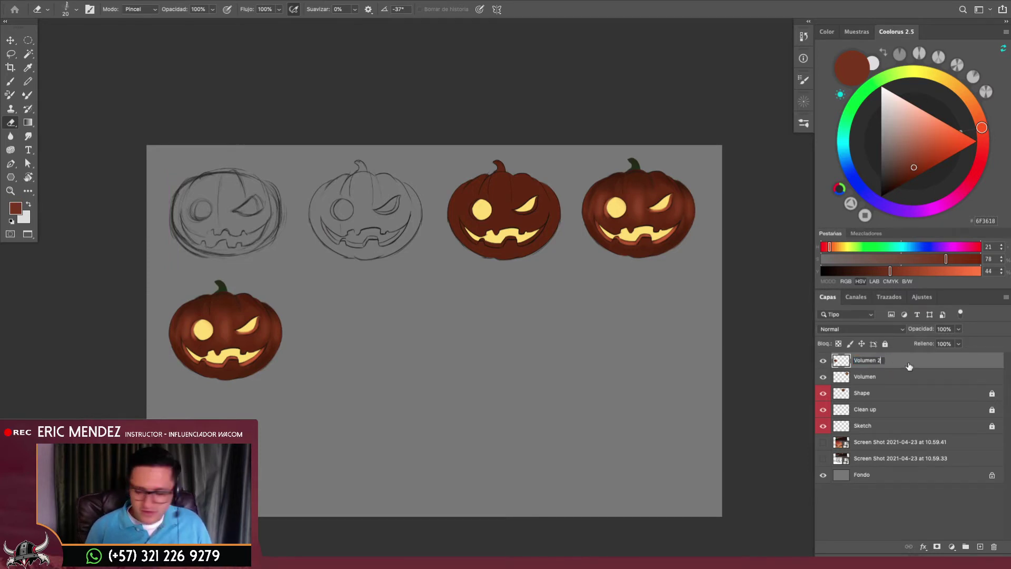
key(Return)
Give the original Volumen layer a red label and lock it completely
click(831, 378)
right_click(829, 378)
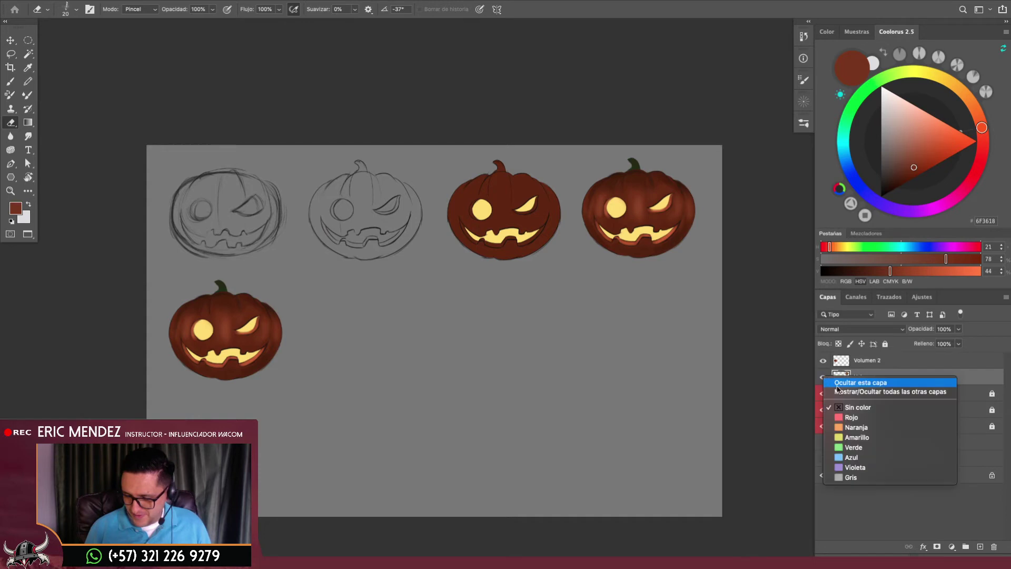
click(843, 416)
click(884, 343)
click(879, 364)
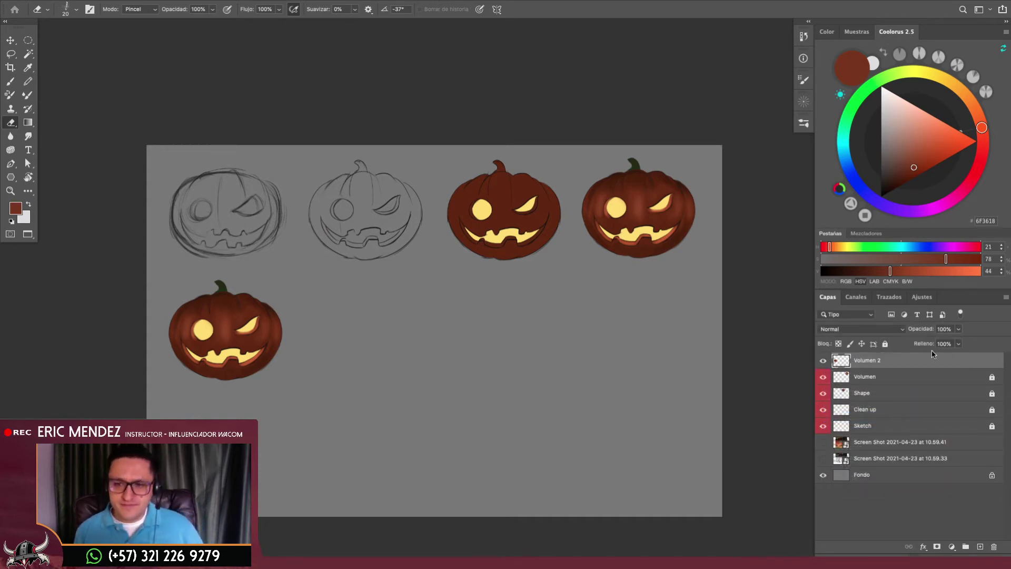
Add a new empty layer above Volumen and sample the fifth pumpkin's brown
drag(306, 329, 400, 287)
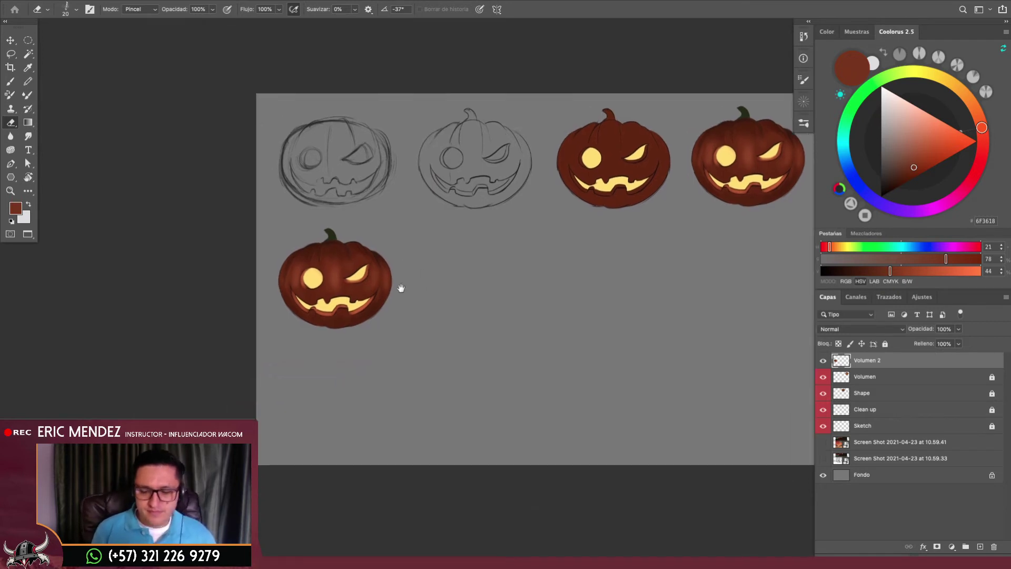
scroll(400, 287, up, 2)
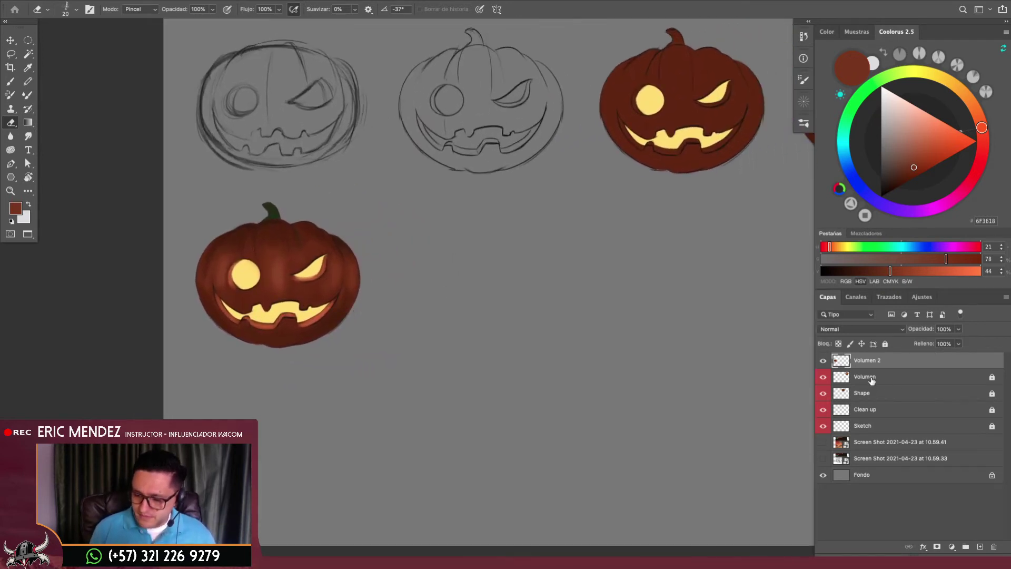
click(871, 380)
click(980, 546)
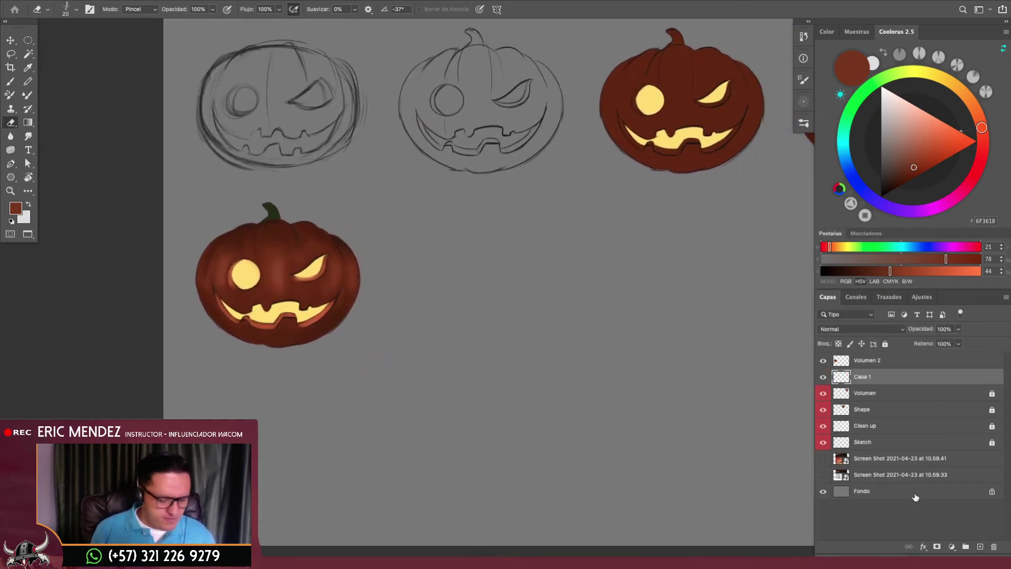
key(b)
alt+click(246, 336)
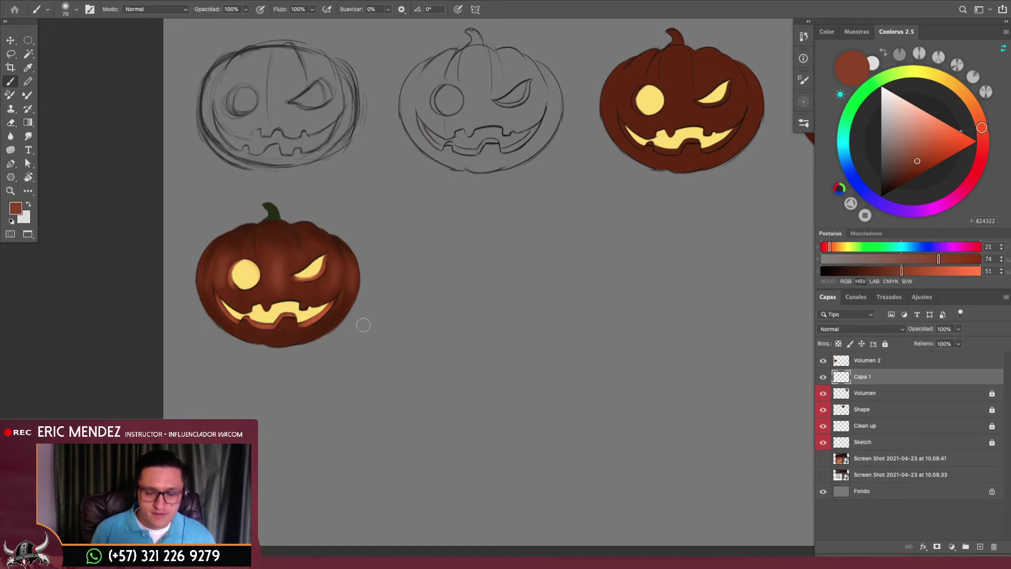
Fill the Fondo background with dark grey 413F3F, then select Capa 1
click(856, 491)
alt+click(718, 319)
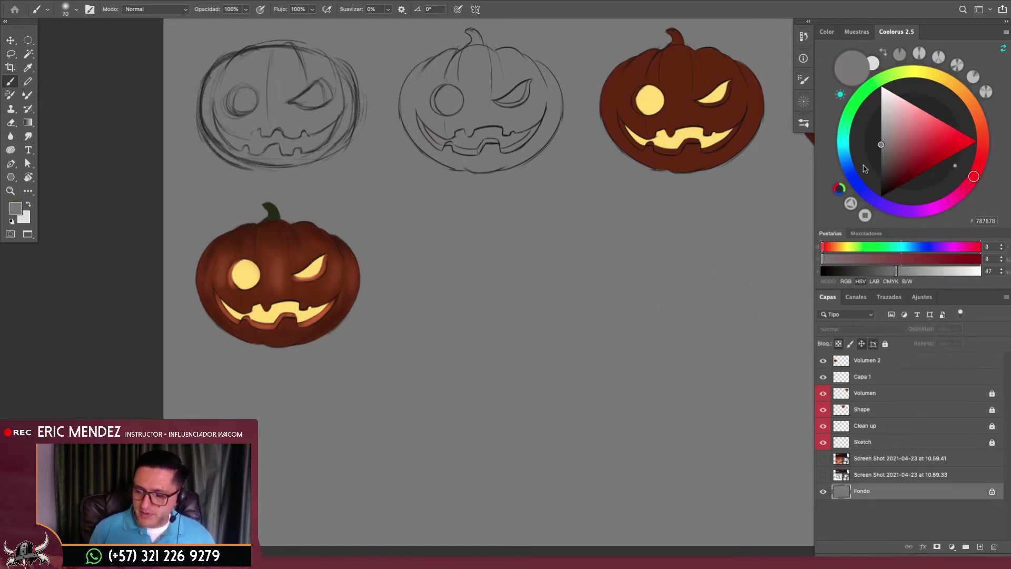
drag(882, 149, 881, 164)
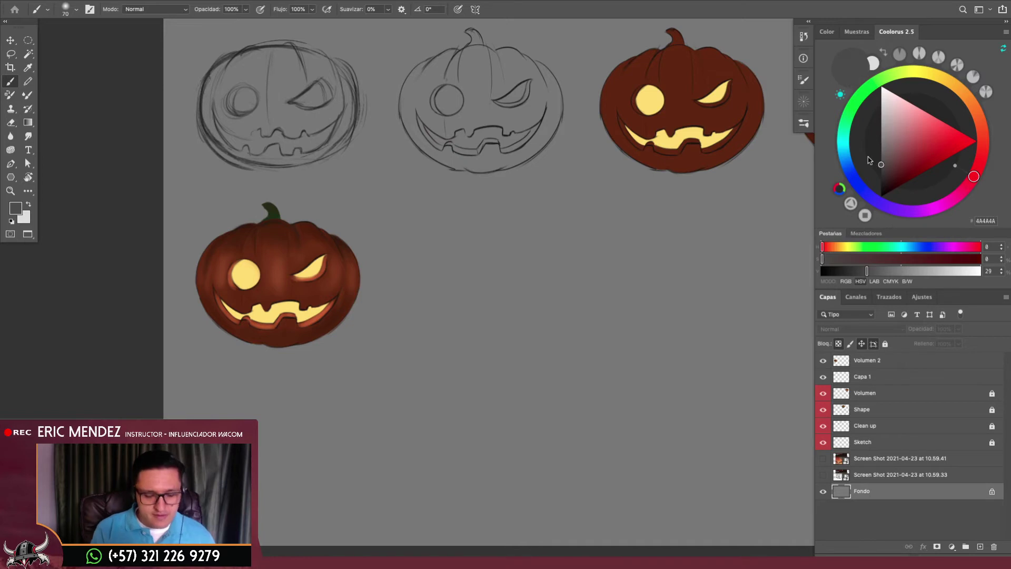
key(alt+BackSpace)
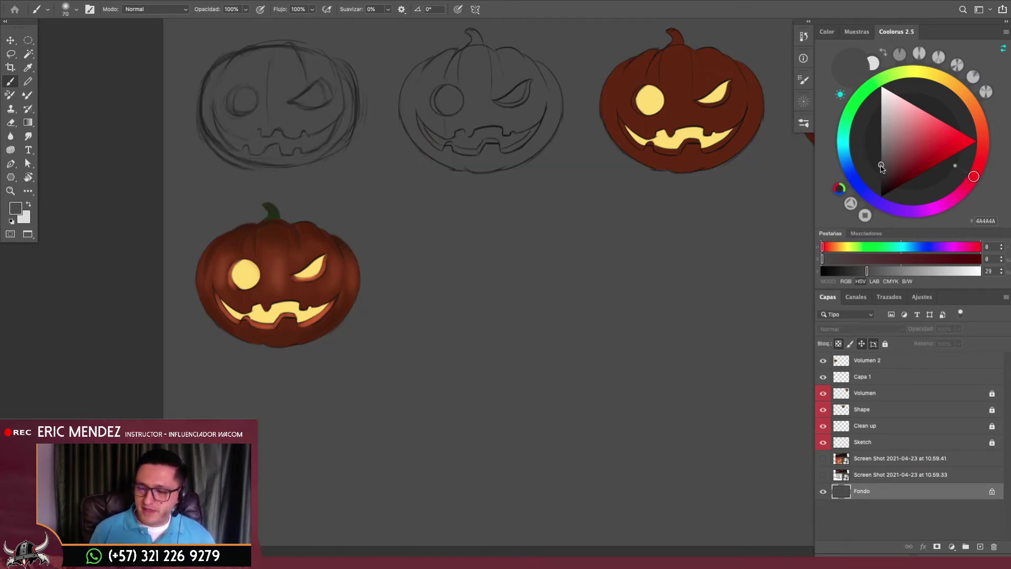
drag(883, 170, 877, 167)
key(alt+BackSpace)
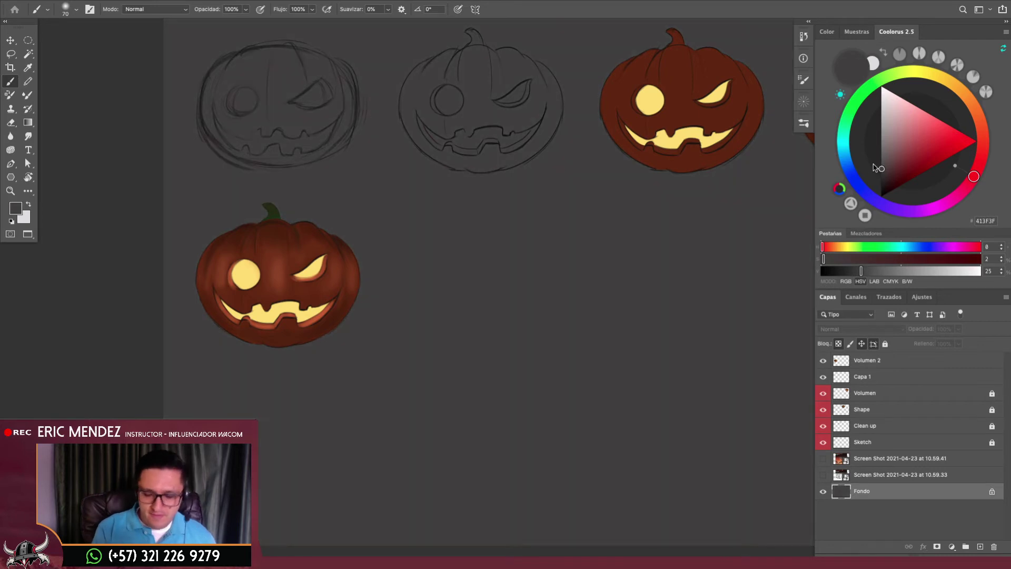
click(876, 361)
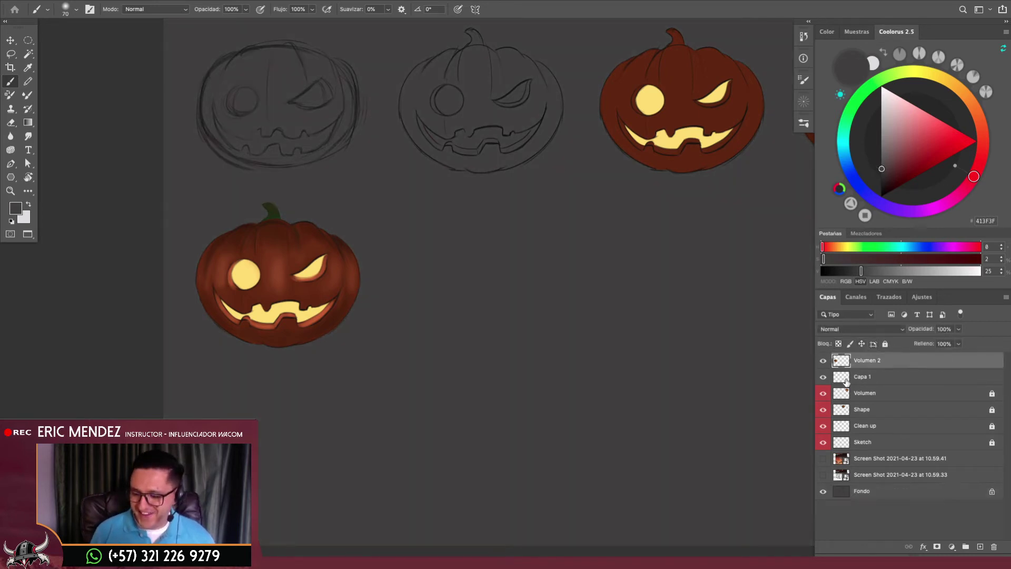
click(842, 378)
alt+click(275, 269)
Paint a broad orange glow on the ground beneath the fifth pumpkin
key(bracketright)
key(bracketright)
key(bracketright)
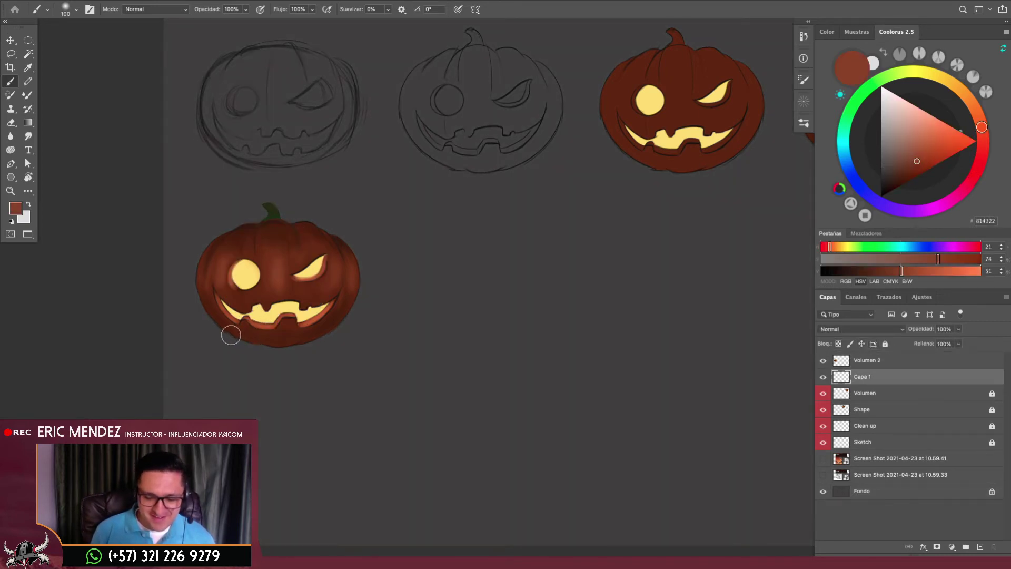
drag(226, 335, 295, 345)
key(bracketright)
key(bracketright)
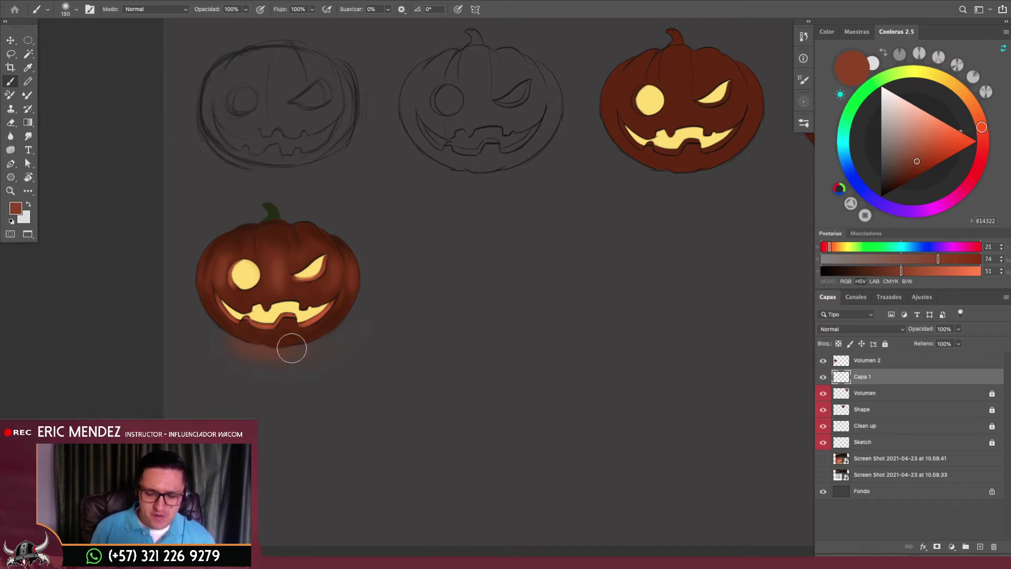
mouse_move(361, 334)
mouse_down()
mouse_move(281, 361)
mouse_move(293, 361)
mouse_move(228, 364)
mouse_move(299, 366)
mouse_move(253, 339)
mouse_move(237, 348)
mouse_move(374, 338)
mouse_up()
key(bracketright)
key(bracketright)
key(bracketright)
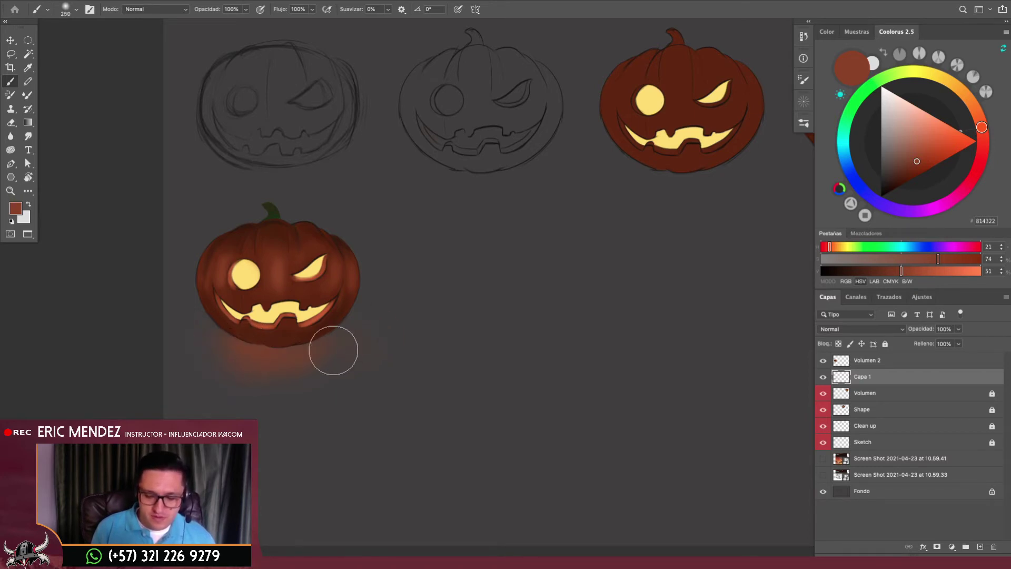
key(bracketright)
key(bracketright)
mouse_move(293, 343)
mouse_down()
mouse_move(222, 345)
mouse_move(244, 354)
mouse_move(377, 349)
mouse_up()
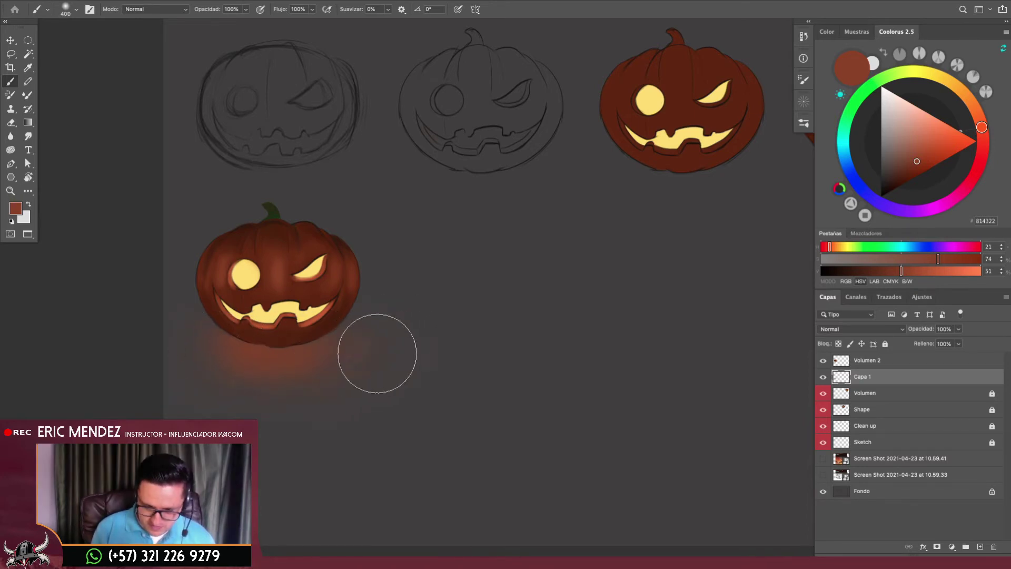
Tighten the glow with yellow sampled from the pumpkin's mouth
alt+click(279, 323)
key(bracketleft)
key(bracketleft)
key(bracketleft)
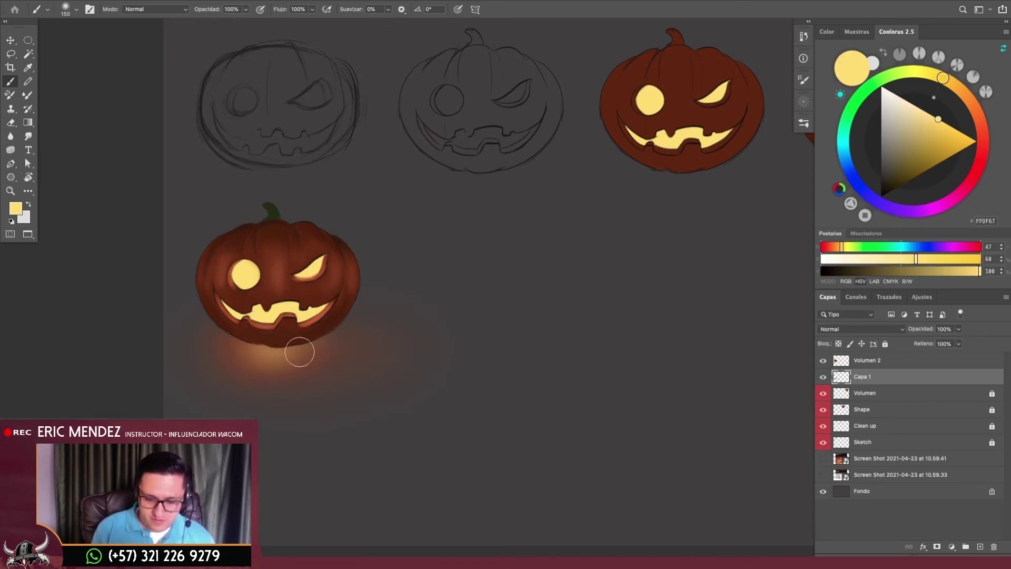
scroll(328, 418, down, 1)
scroll(329, 418, down, 4)
scroll(294, 429, up, 4)
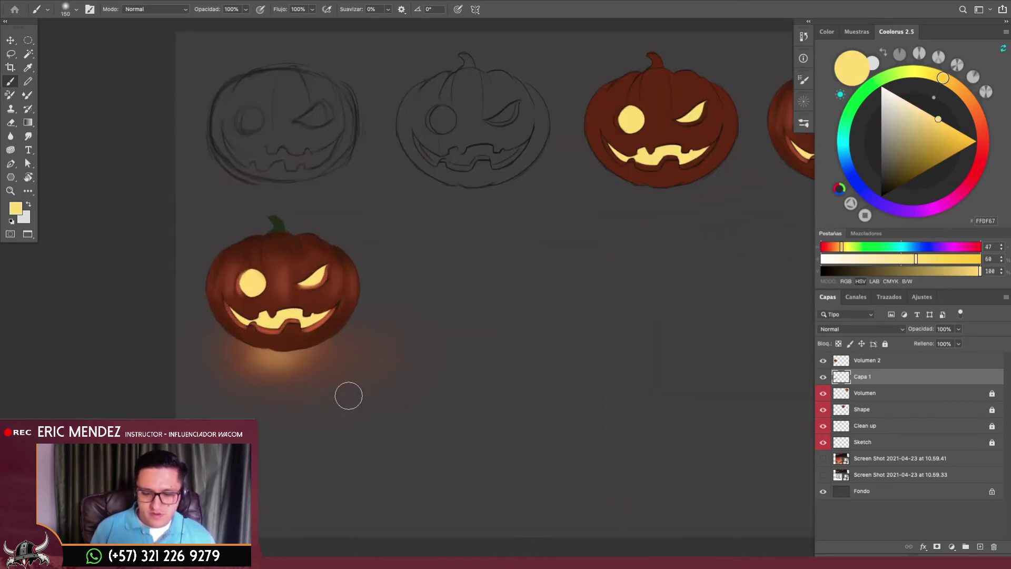
Touch up the dark brown rim of the fifth pumpkin's mouth with a smaller brush
alt+click(250, 340)
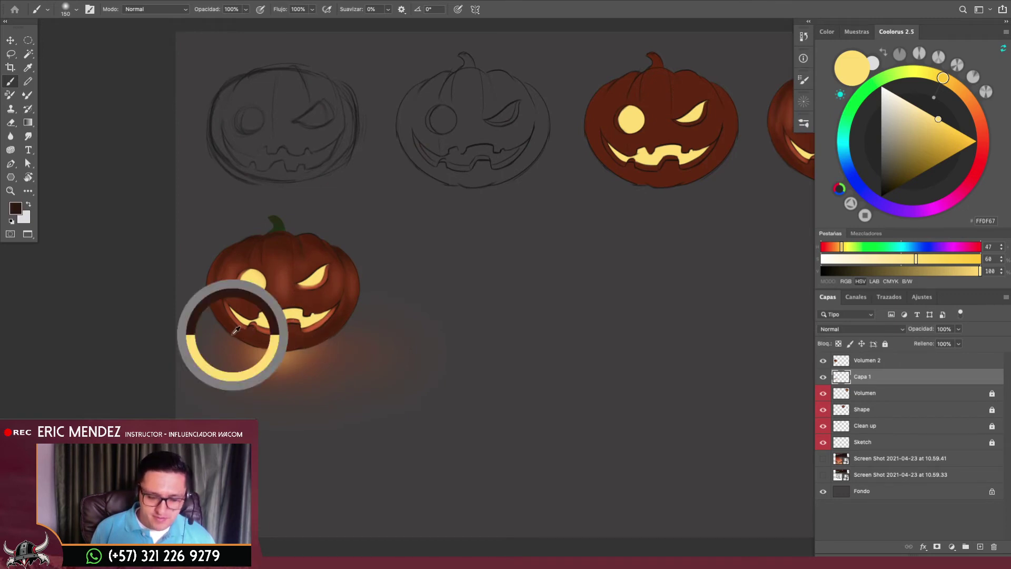
key(bracketleft)
key(bracketleft)
key(bracketleft)
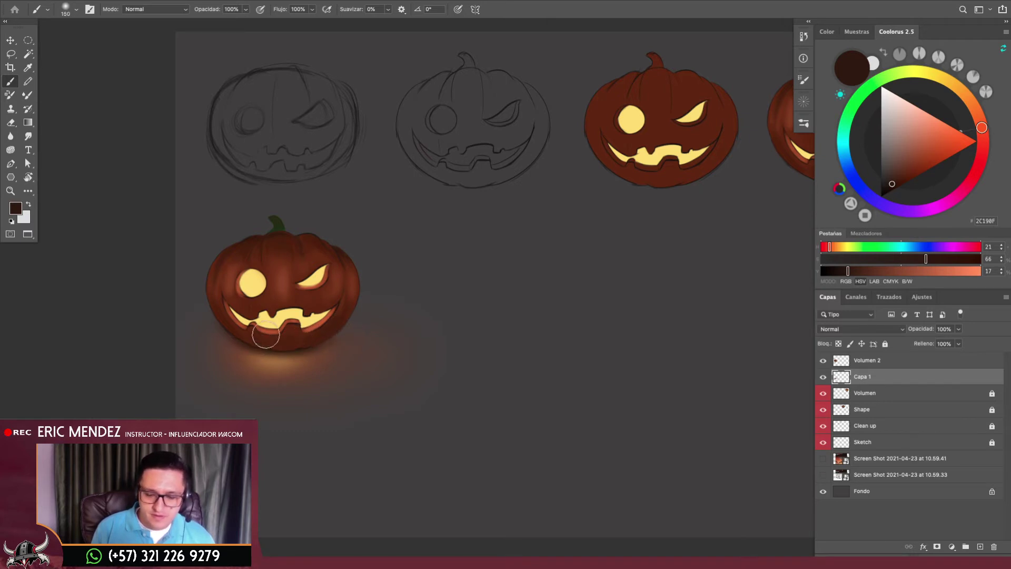
scroll(400, 379, down, 3)
scroll(358, 404, up, 3)
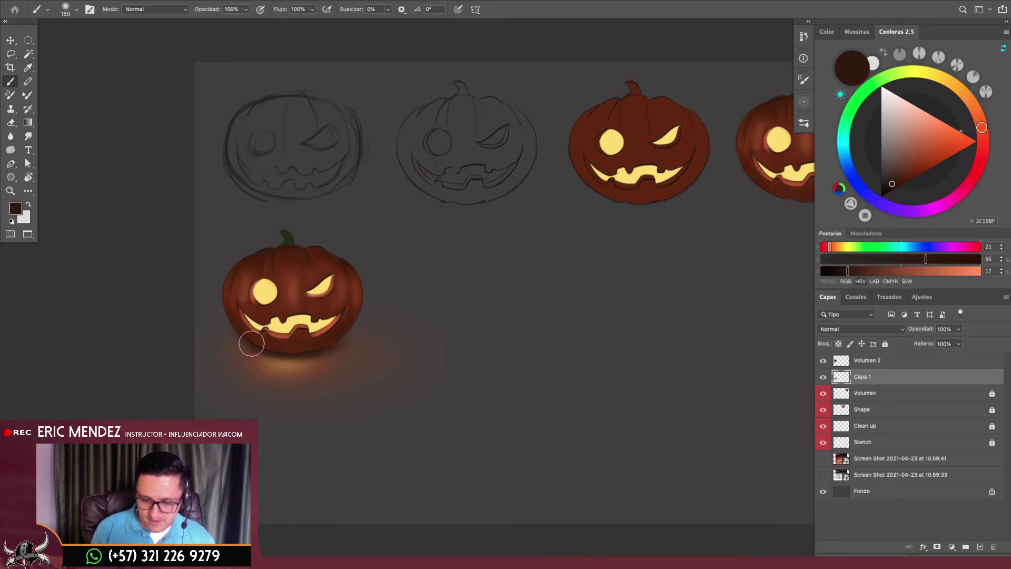
scroll(294, 348, up, 2)
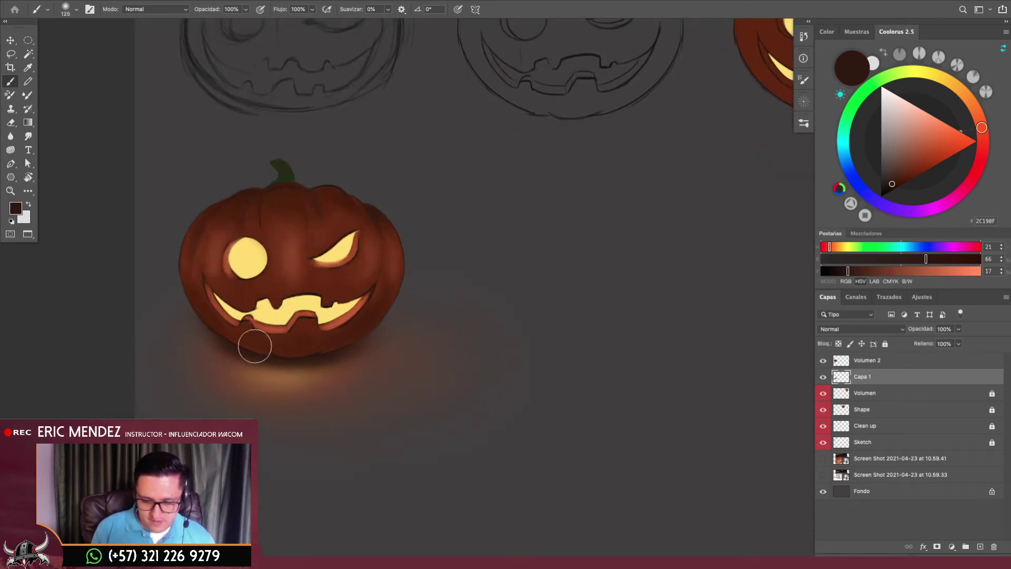
key(bracketleft)
scroll(410, 394, down, 1)
scroll(409, 394, down, 3)
scroll(382, 402, up, 1)
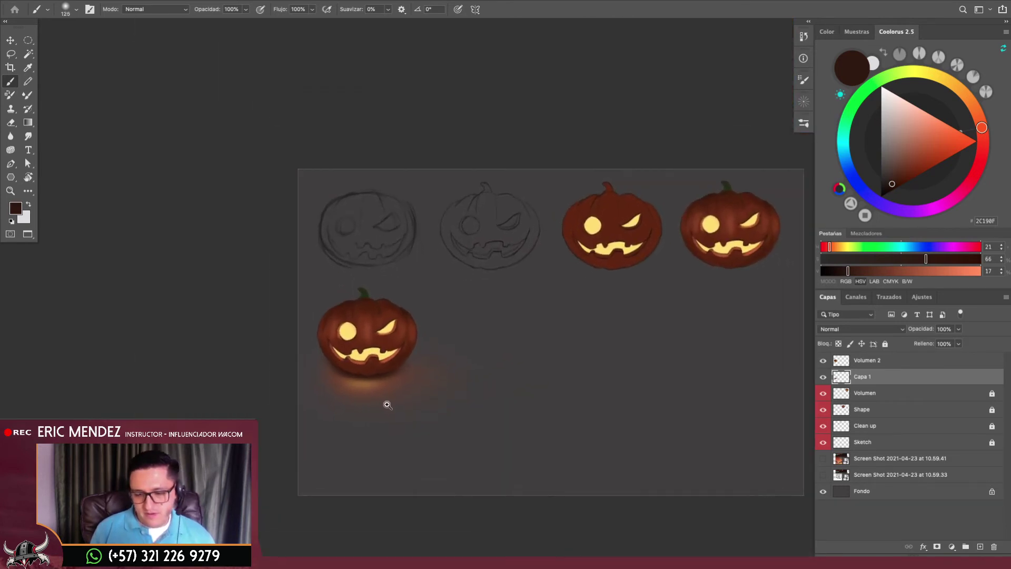
scroll(389, 405, up, 1)
scroll(395, 403, up, 1)
Shrink the brush while sampling the glow, mouth-yellow and stem-green colours
key(bracketleft)
key(bracketleft)
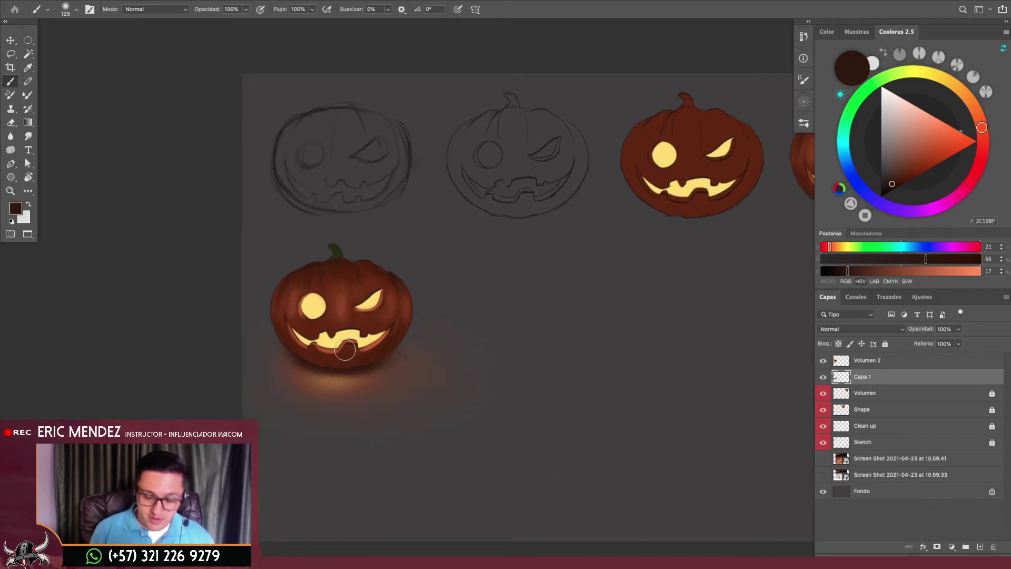
alt+click(332, 384)
alt+click(344, 355)
key(bracketleft)
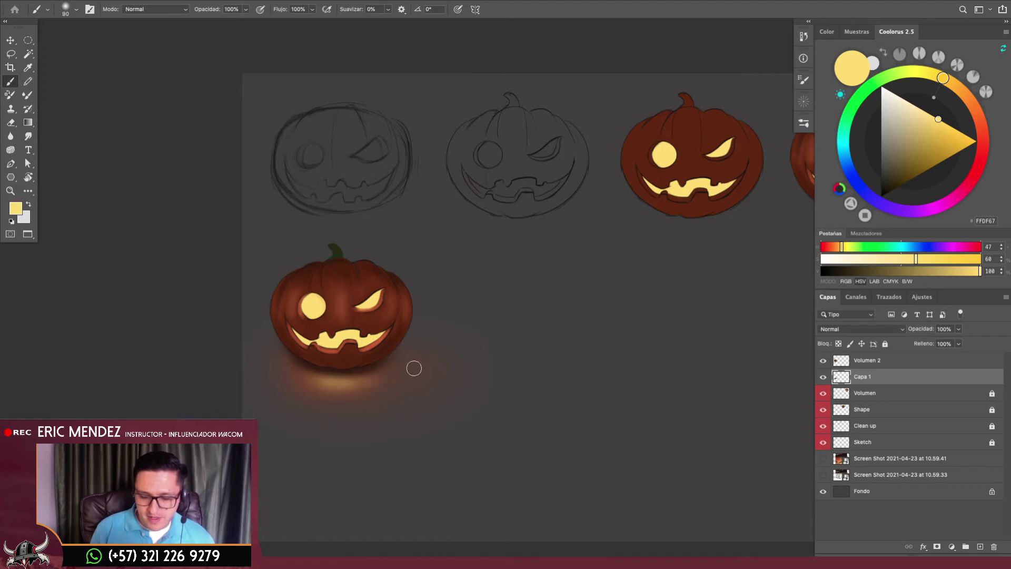
scroll(363, 366, up, 1)
key(bracketleft)
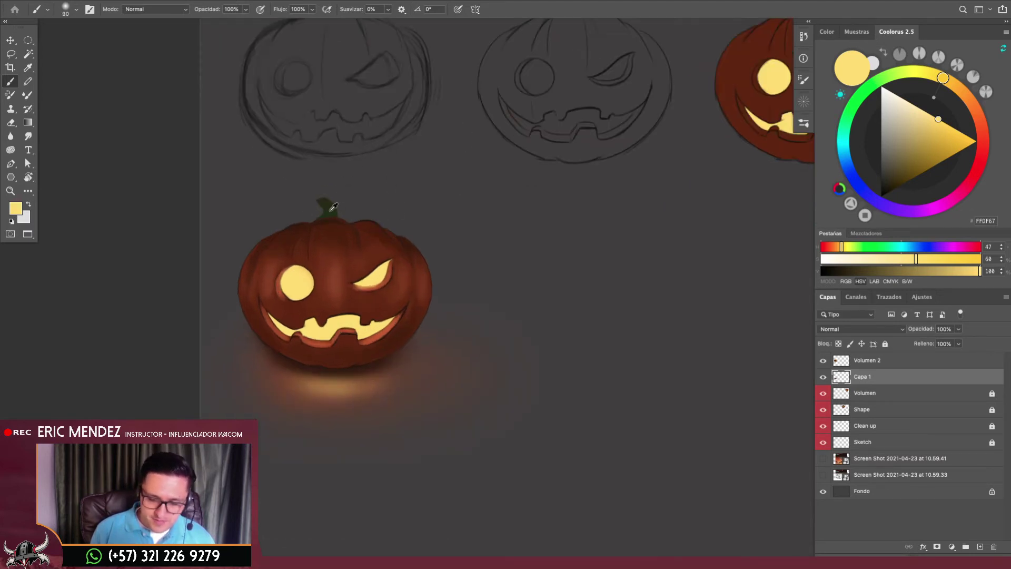
alt+click(327, 210)
Load a very dark brown on a fine brush and make Volumen 2 the active layer
scroll(336, 228, up, 1)
key(bracketleft)
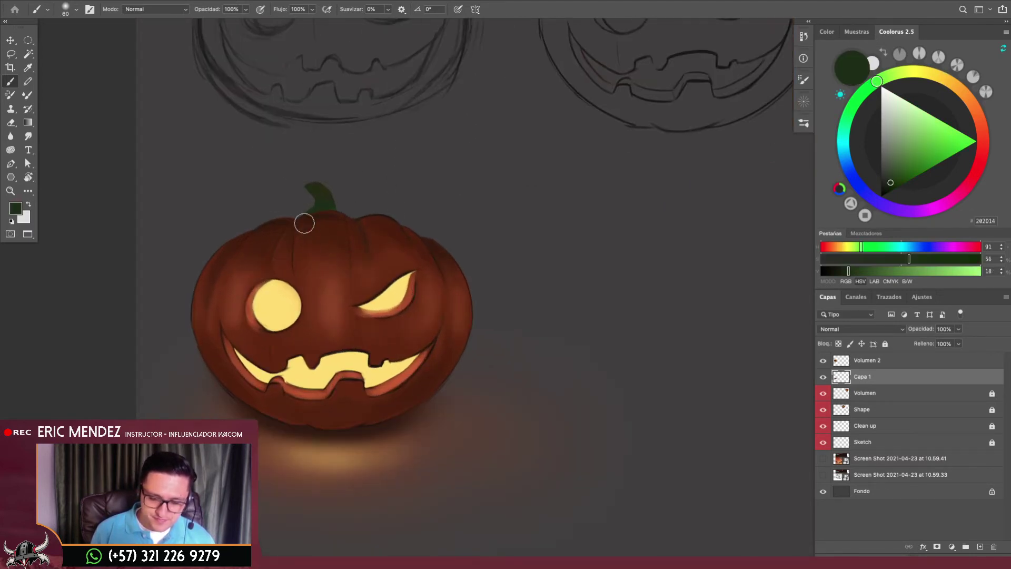
scroll(345, 255, up, 1)
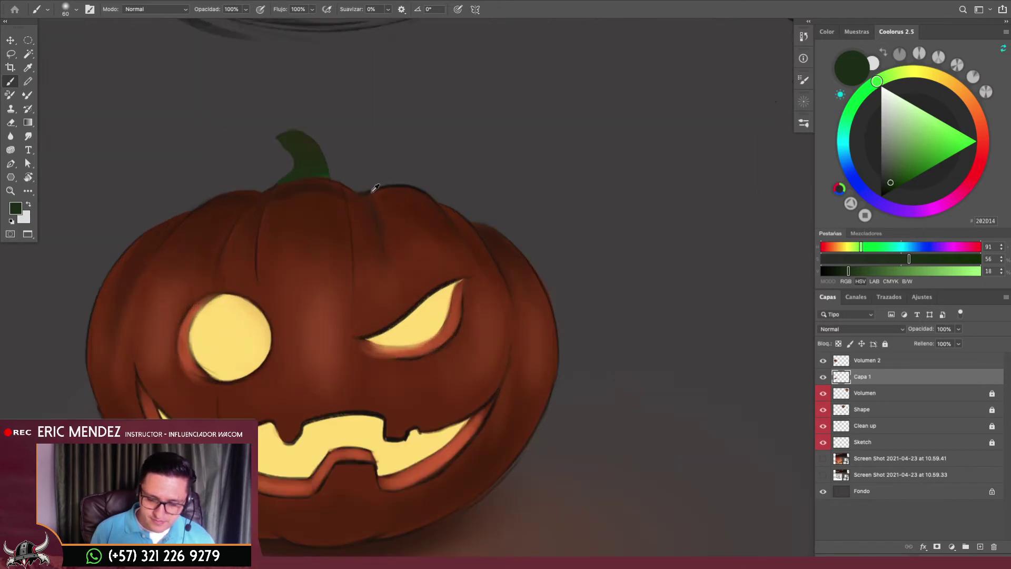
alt+click(374, 188)
key(bracketleft)
key(bracketleft)
key(bracketleft)
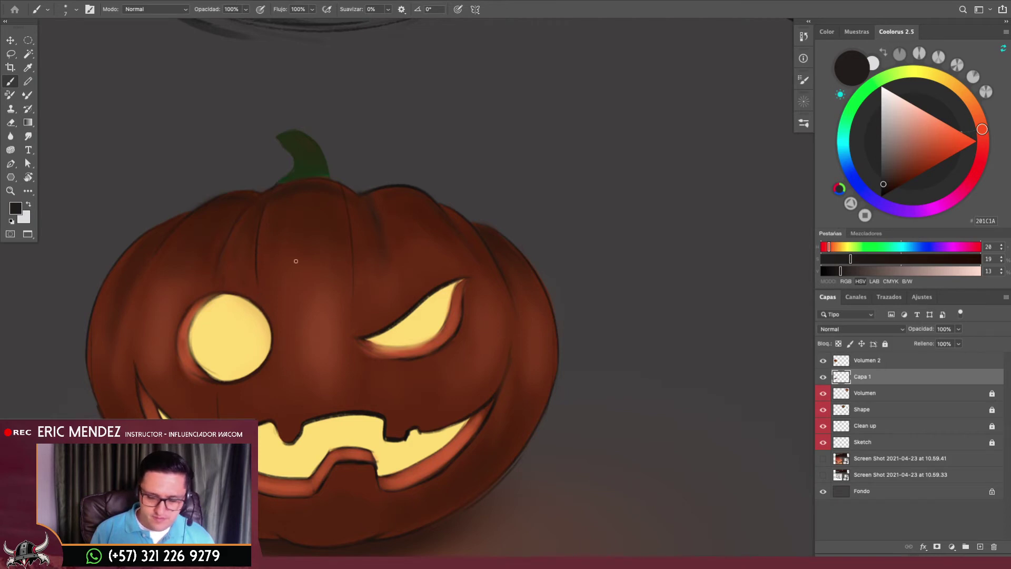
click(848, 362)
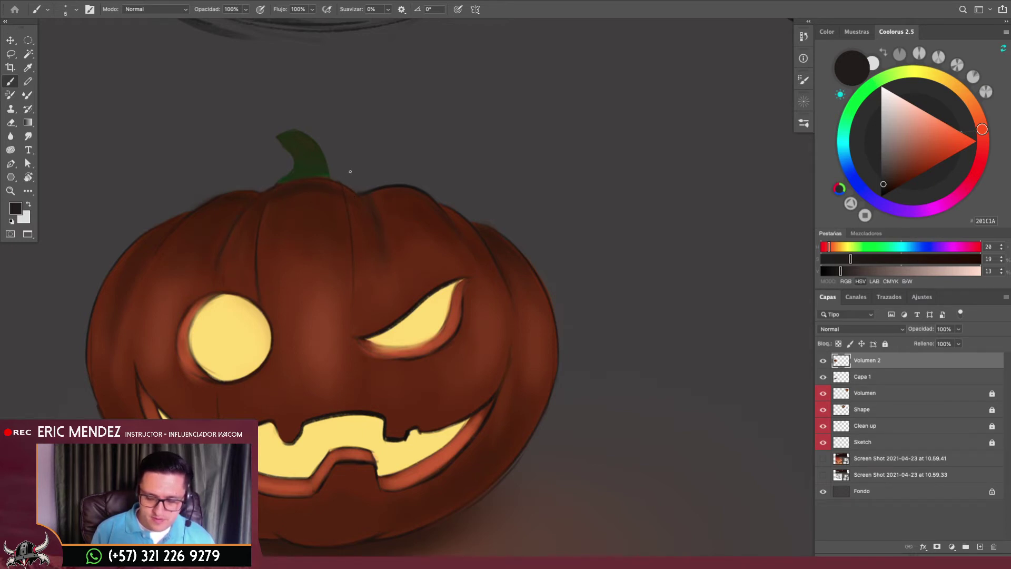
scroll(350, 171, up, 3)
Magic-wand the background and repaint the stem a darker green, then deselect
key(w)
click(391, 128)
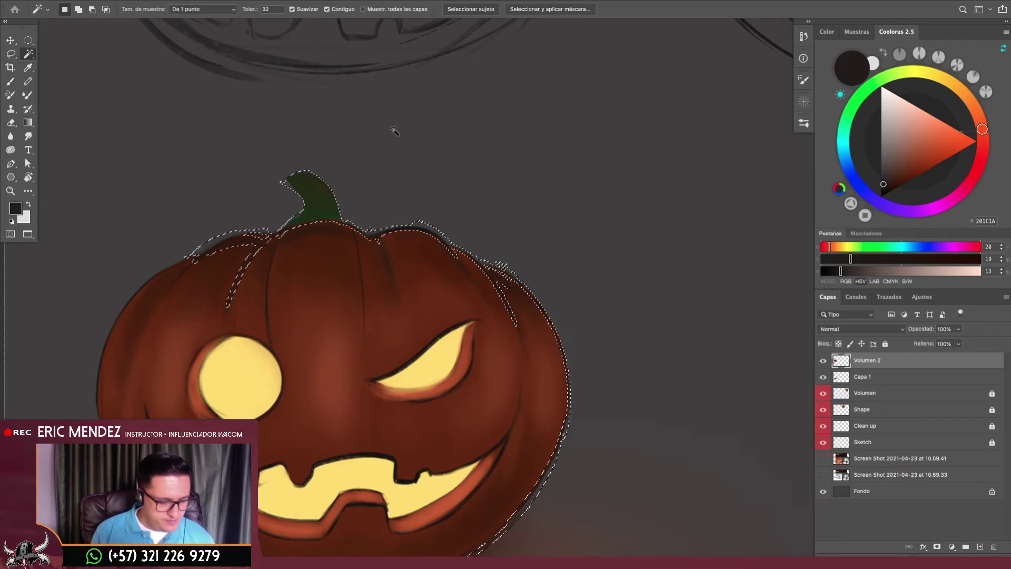
key(b)
click(872, 84)
click(891, 183)
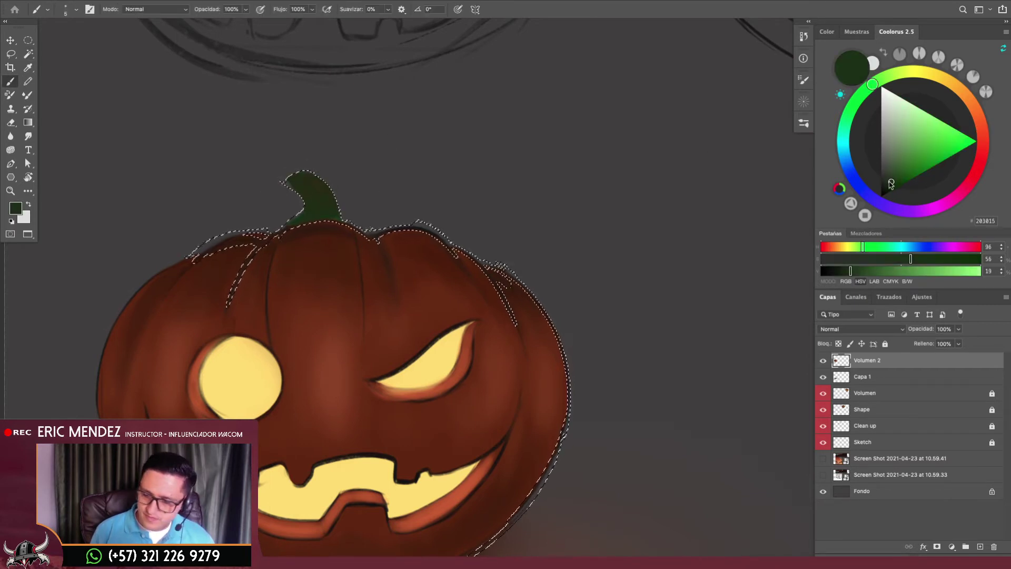
drag(891, 183, 883, 185)
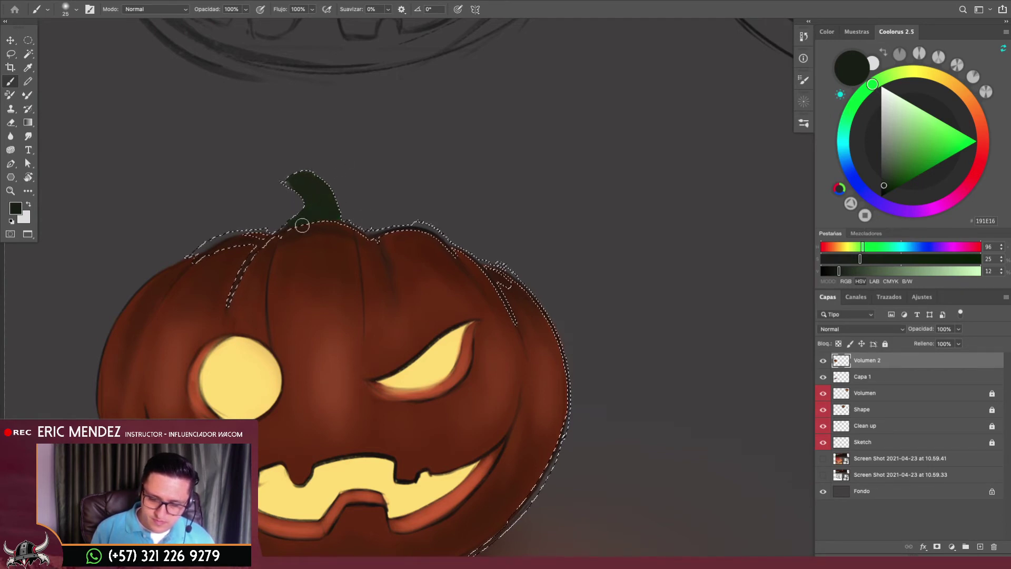
key(ctrl+d)
Lasso a pointed tip curling left from the stem and paint it near-black green
key(bracketright)
key(bracketleft)
key(bracketleft)
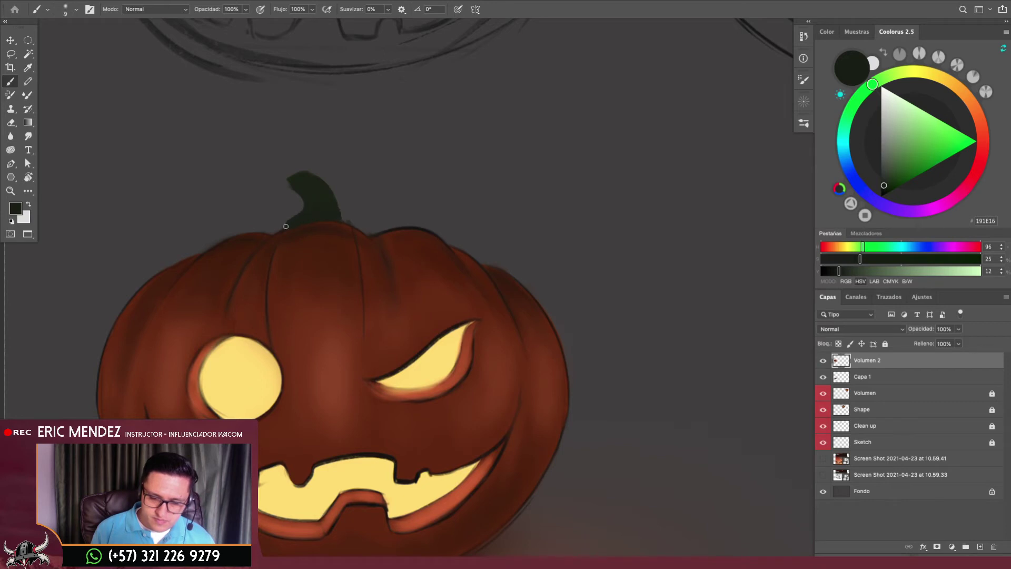
key(e)
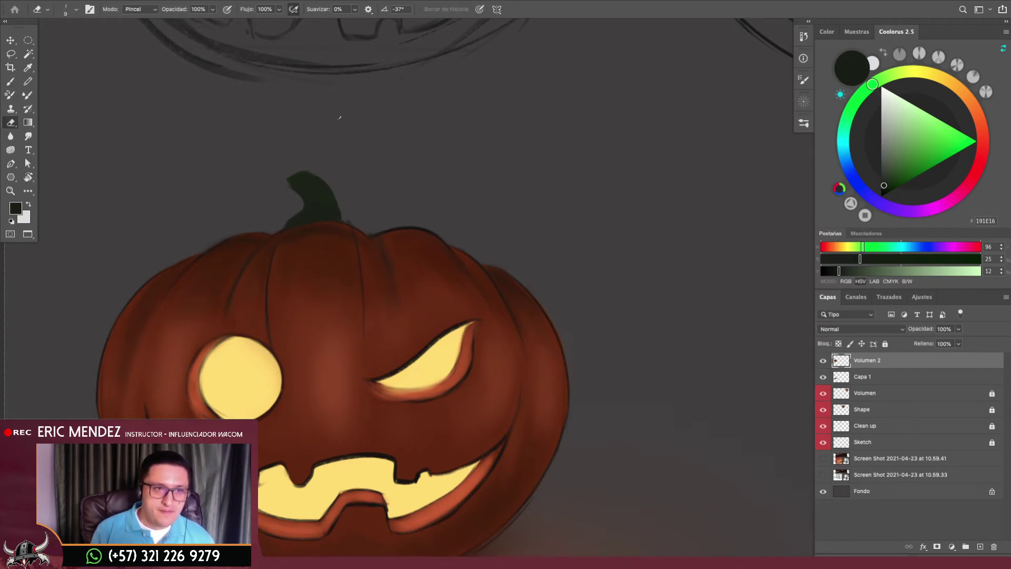
key(l)
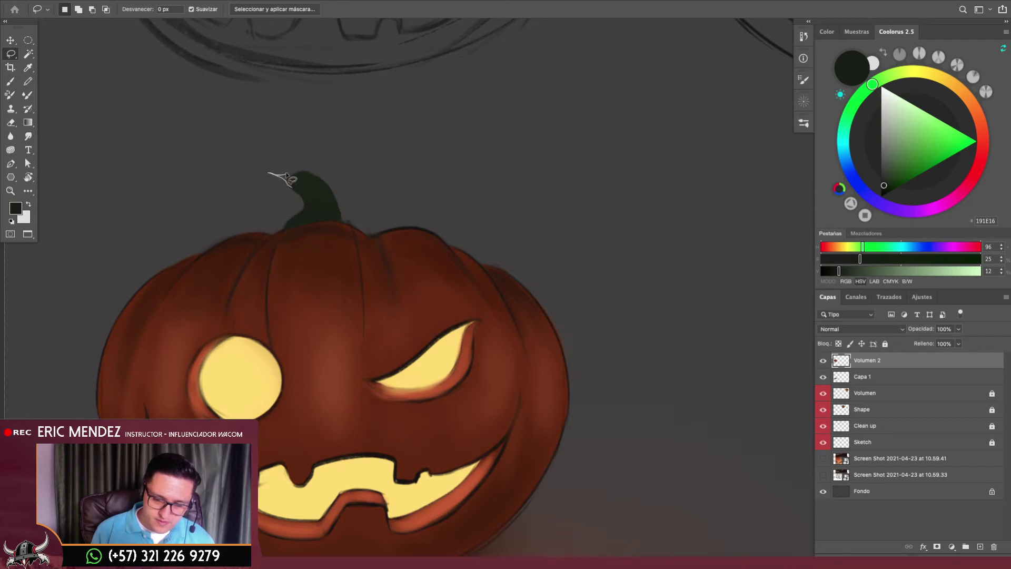
drag(301, 189, 293, 184)
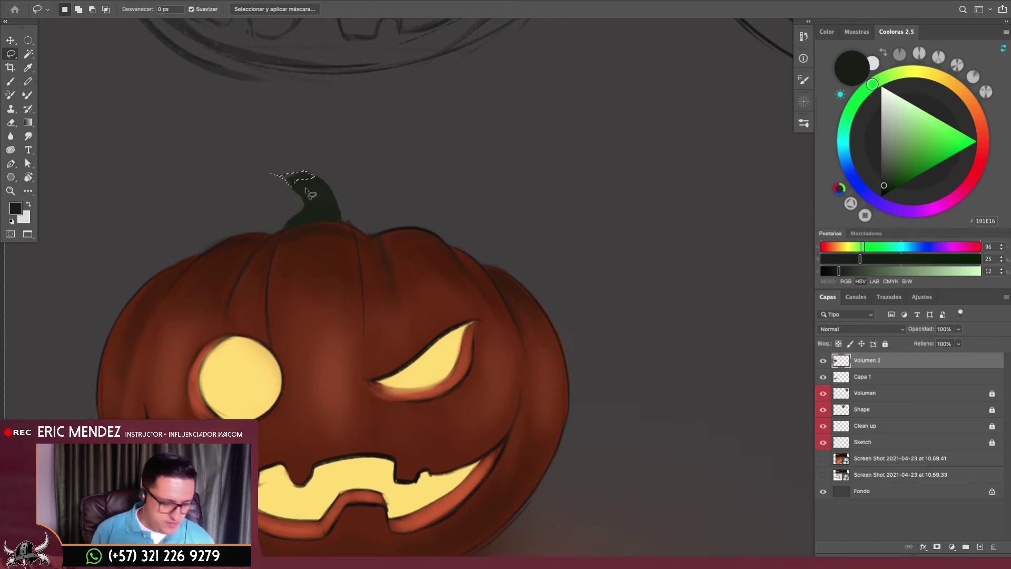
key(b)
click(907, 149)
click(882, 187)
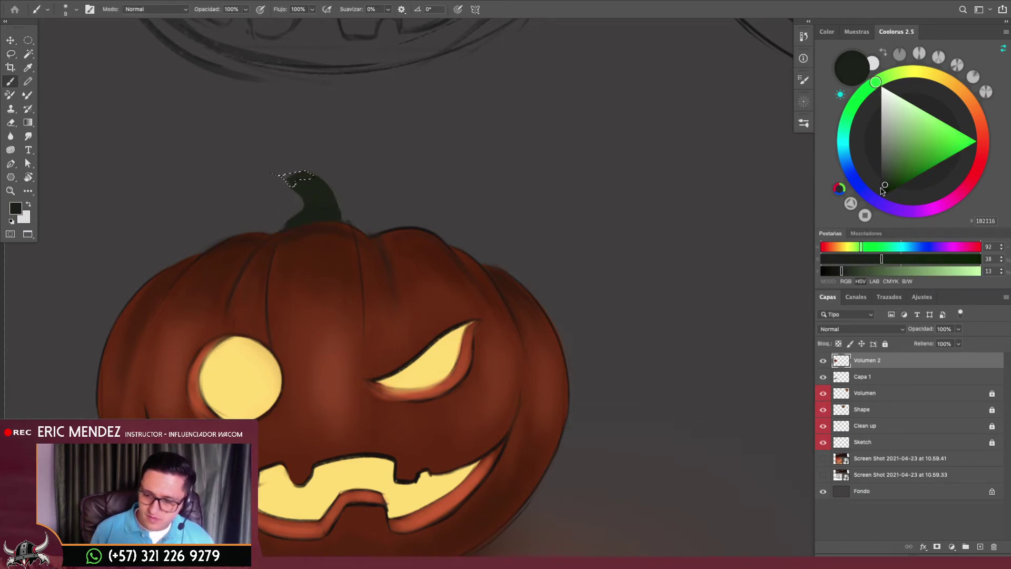
drag(276, 175, 313, 178)
key(ctrl+d)
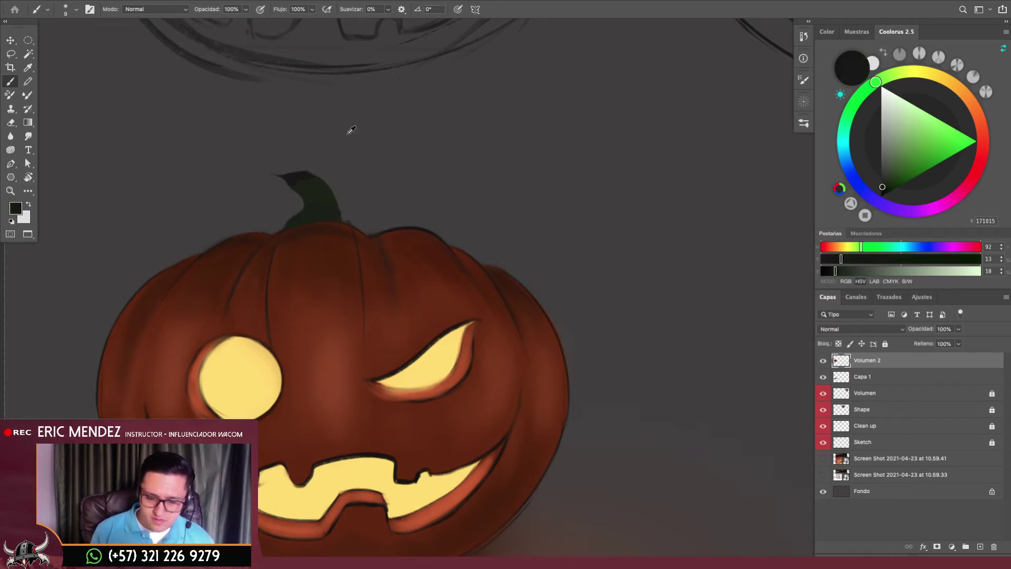
Erase along the top-right edge of the stem with a slightly larger eraser
key(e)
key(bracketright)
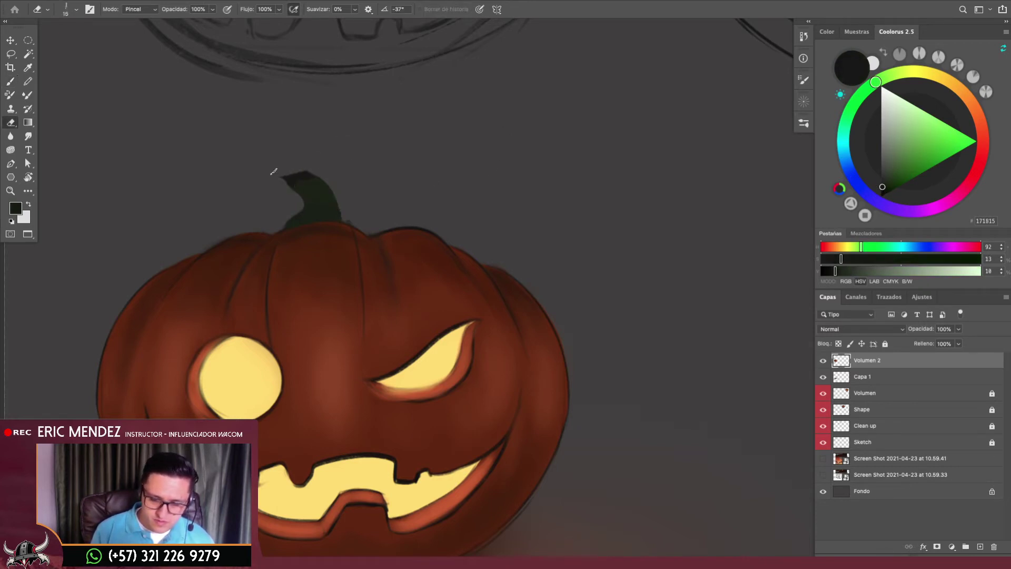
drag(306, 173, 326, 181)
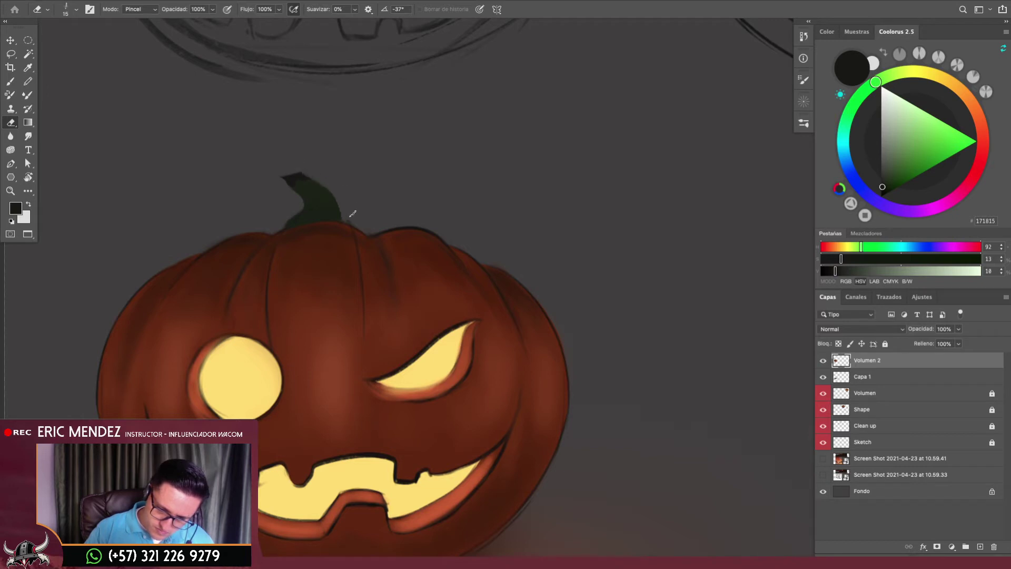
key(b)
Choose a different brush tip and review its Transfer options in Brush Settings
key(F6)
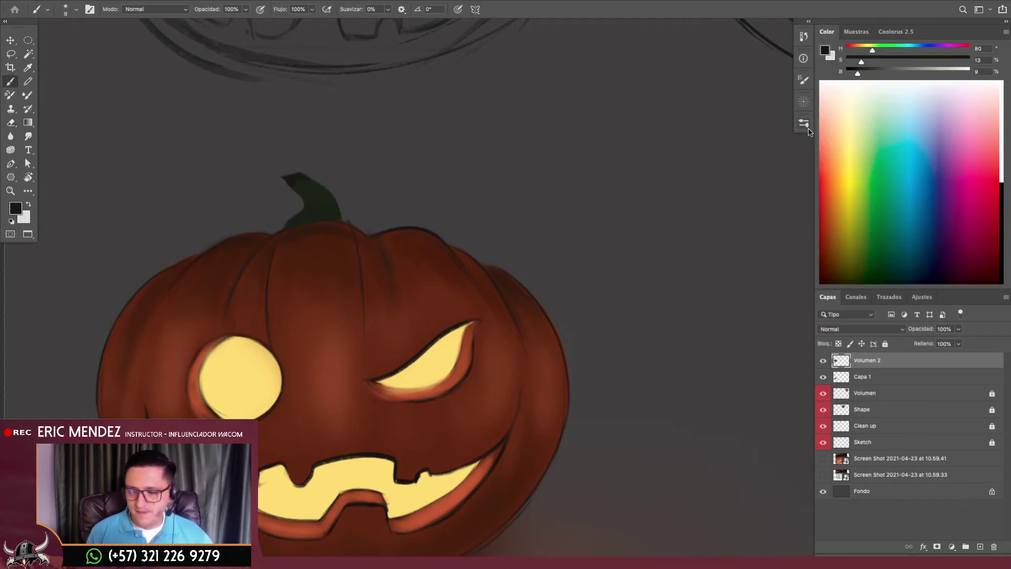
key(F6)
key(F6)
key(F6)
key(F6)
key(F6)
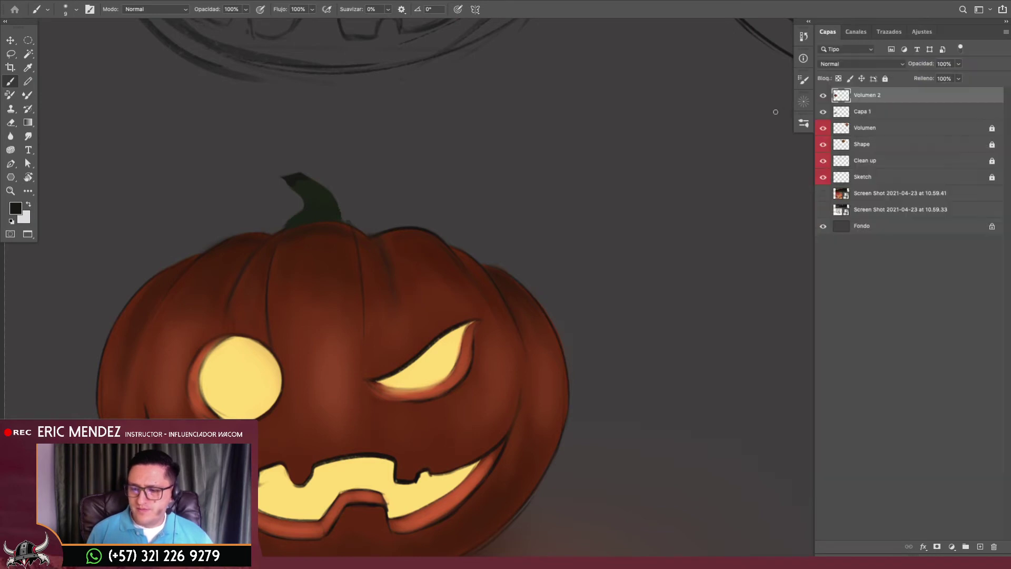
key(F6)
key(F5)
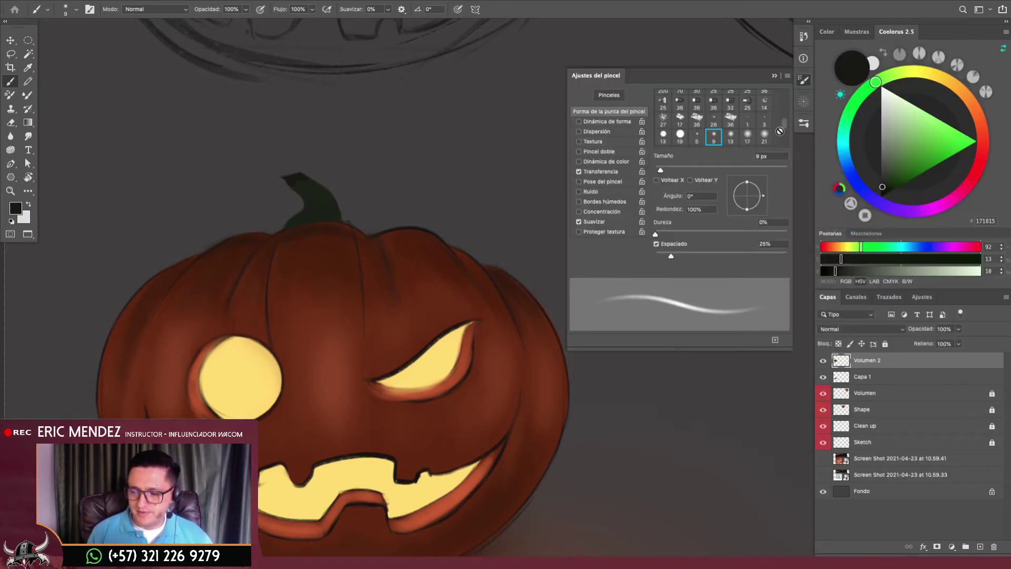
drag(784, 124, 786, 88)
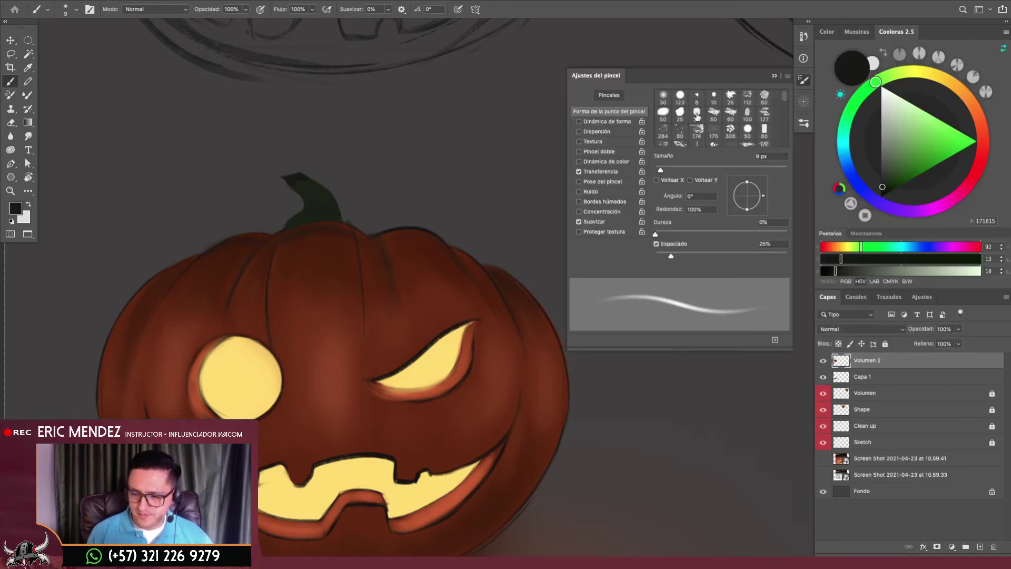
click(697, 112)
click(600, 172)
key(F5)
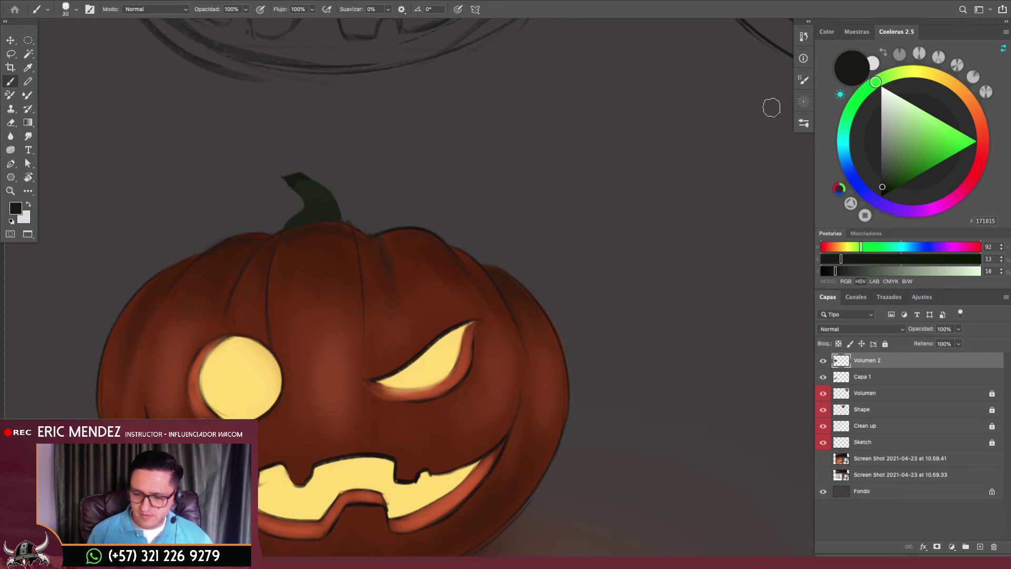
Shrink the brush and sample the stem's colours, settling on a lighter green
alt+click(315, 210)
key(bracketleft)
key(bracketleft)
key(bracketleft)
key(bracketleft)
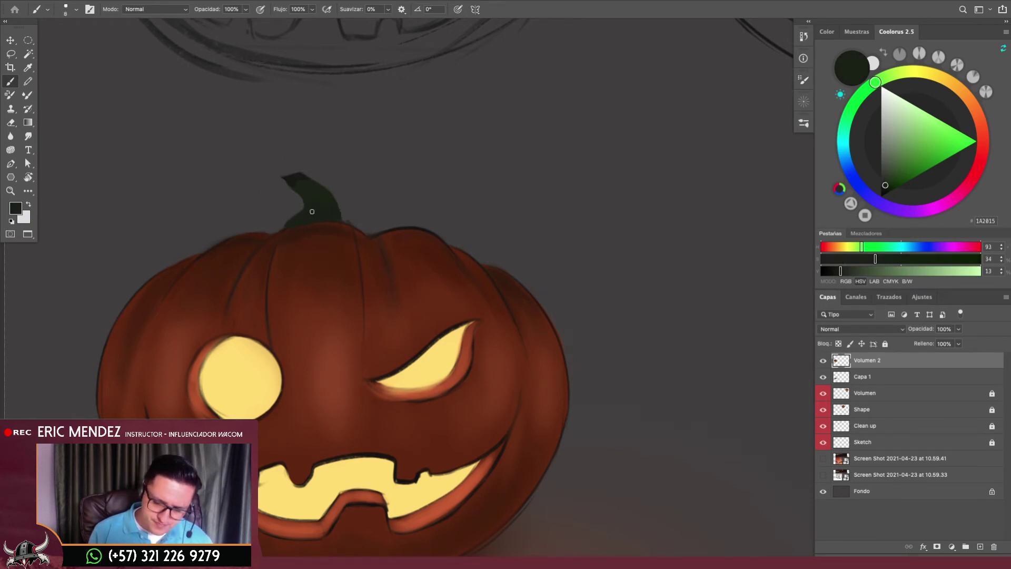
alt+click(289, 180)
key(bracketleft)
key(bracketleft)
key(bracketleft)
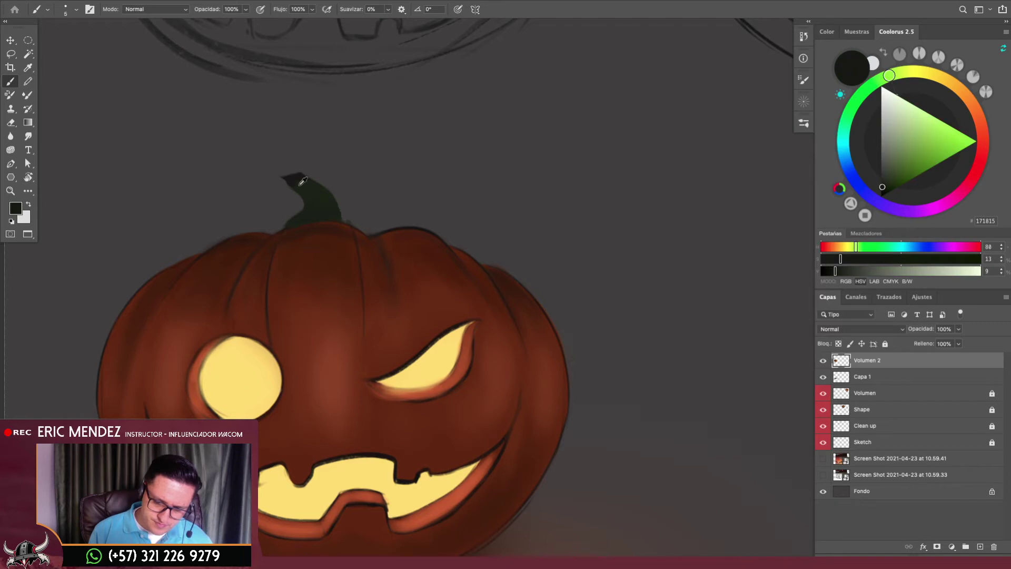
alt+click(303, 180)
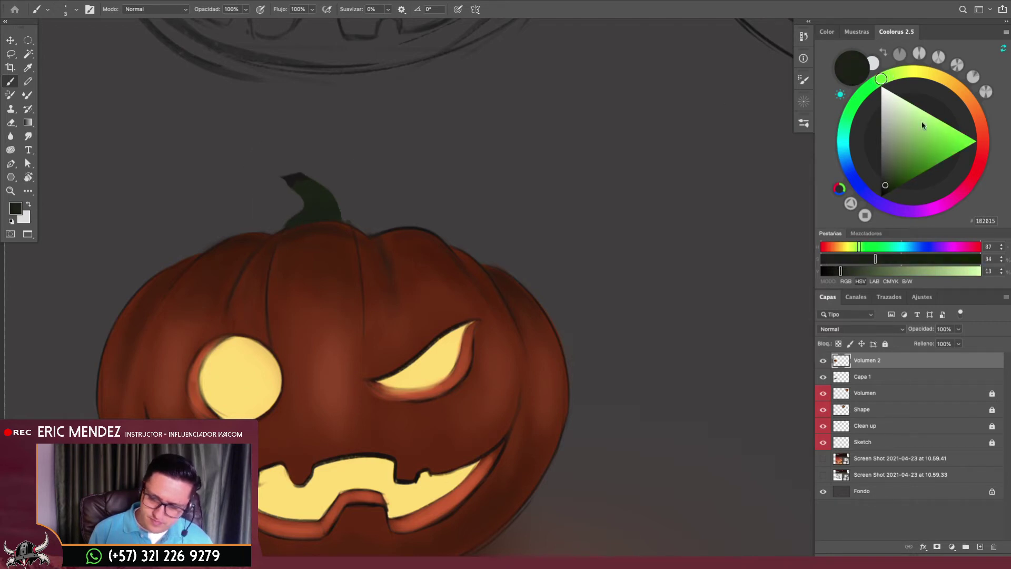
alt+click(305, 185)
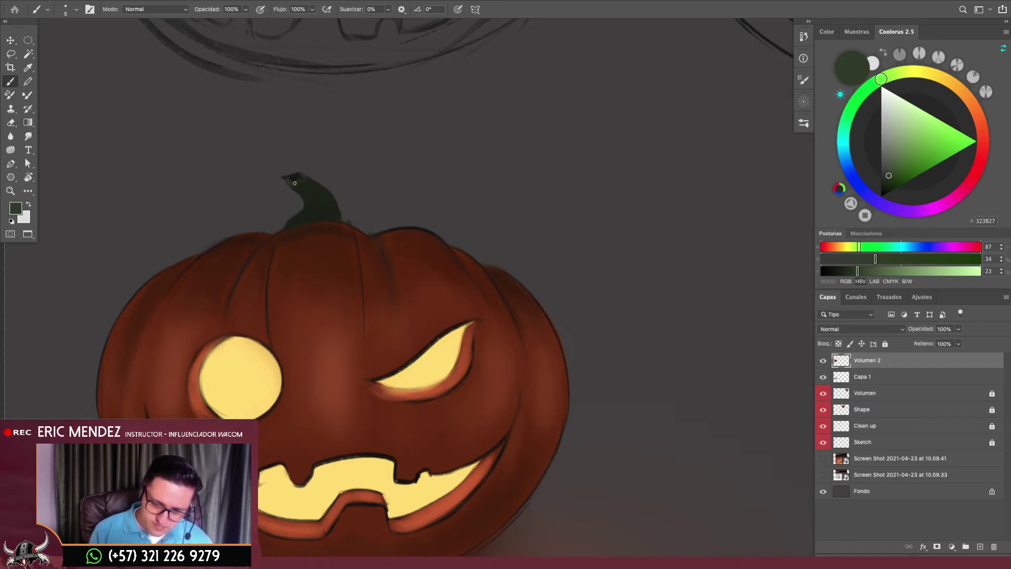
Erase the stray light pixels at the stem tip
key(e)
drag(282, 175, 300, 174)
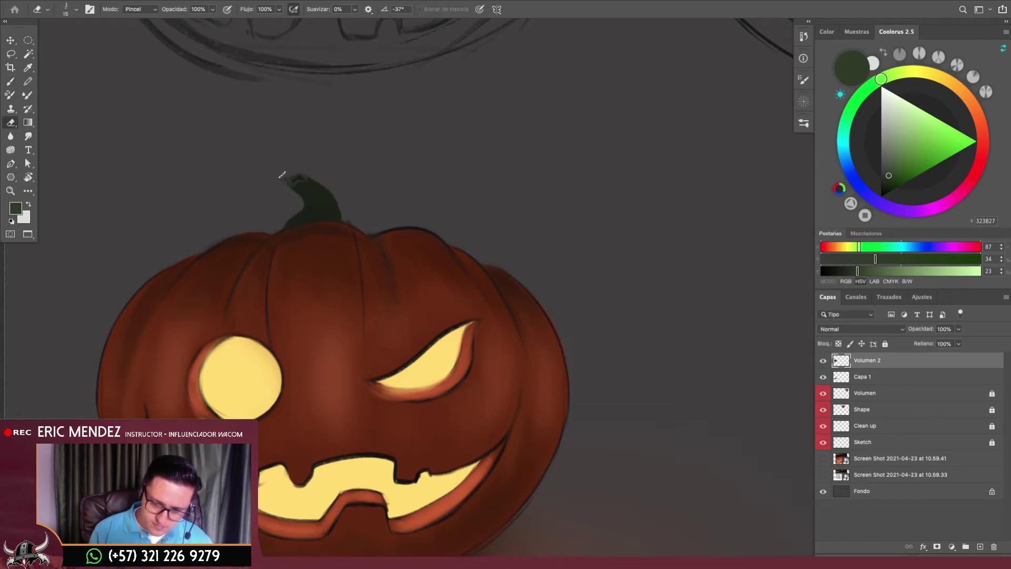
scroll(429, 240, down, 3)
scroll(429, 240, up, 1)
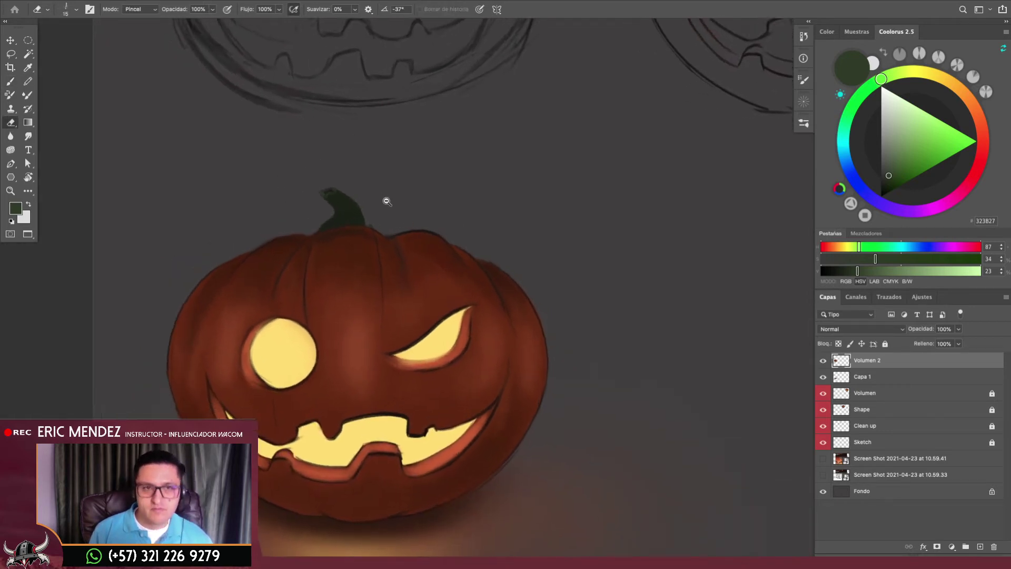
scroll(387, 201, up, 2)
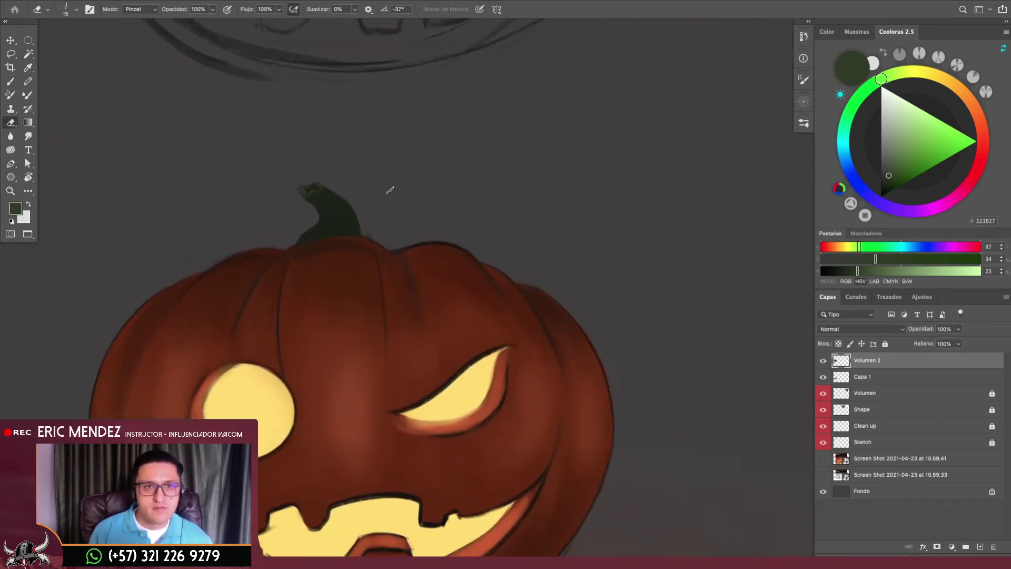
key(b)
alt+click(312, 188)
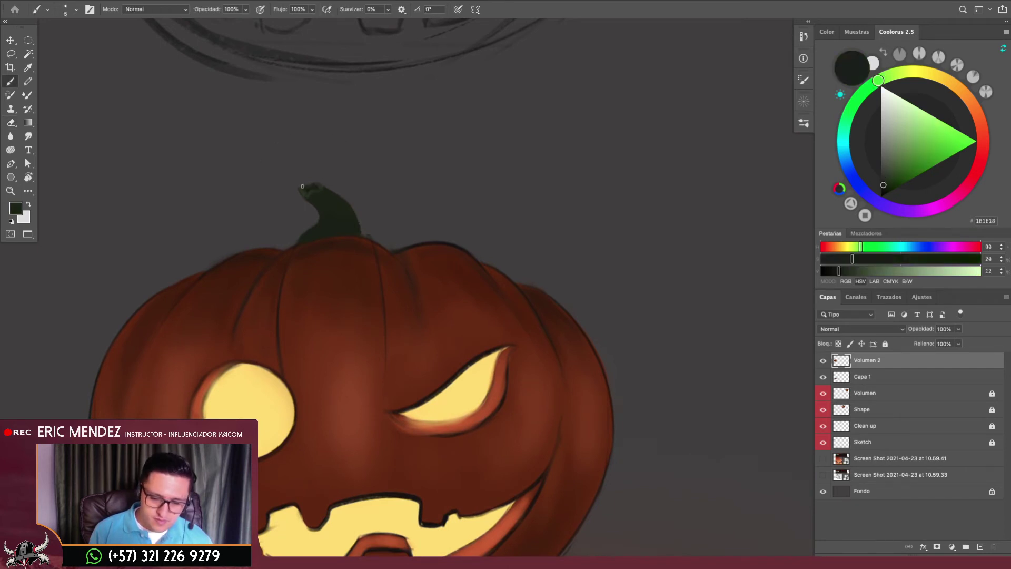
Thin the stem's right edge with the eraser
key(e)
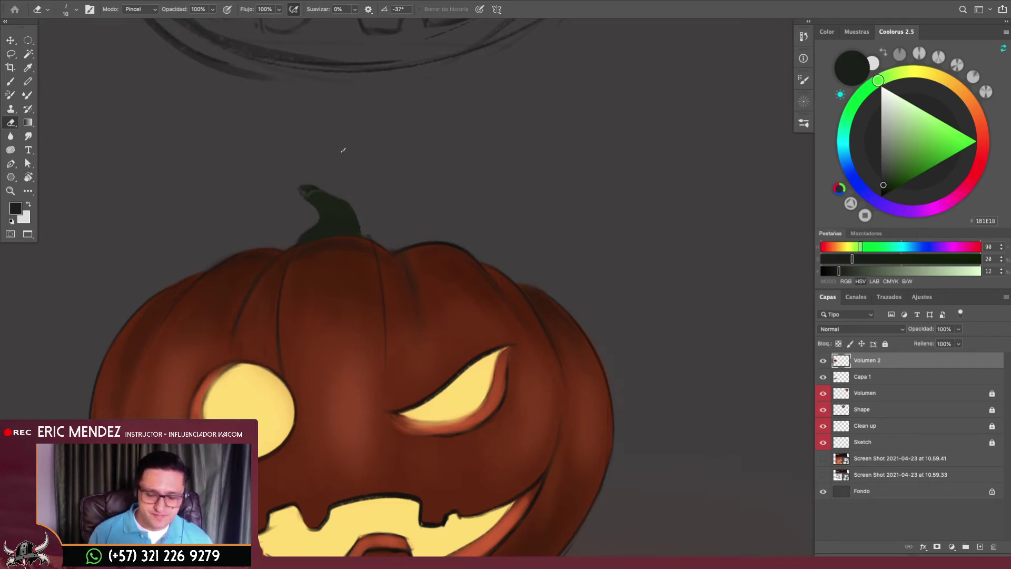
key(b)
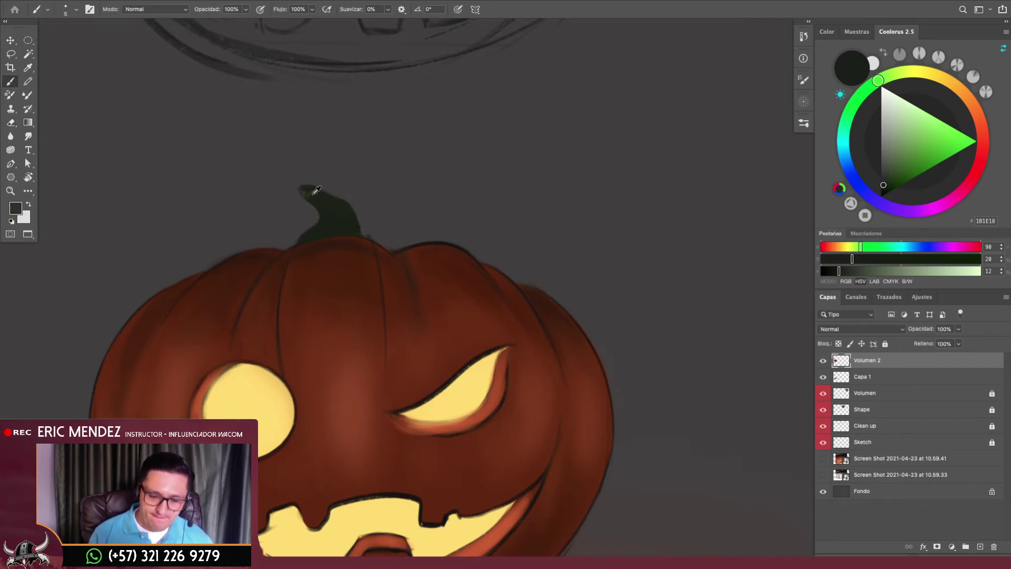
alt+click(313, 192)
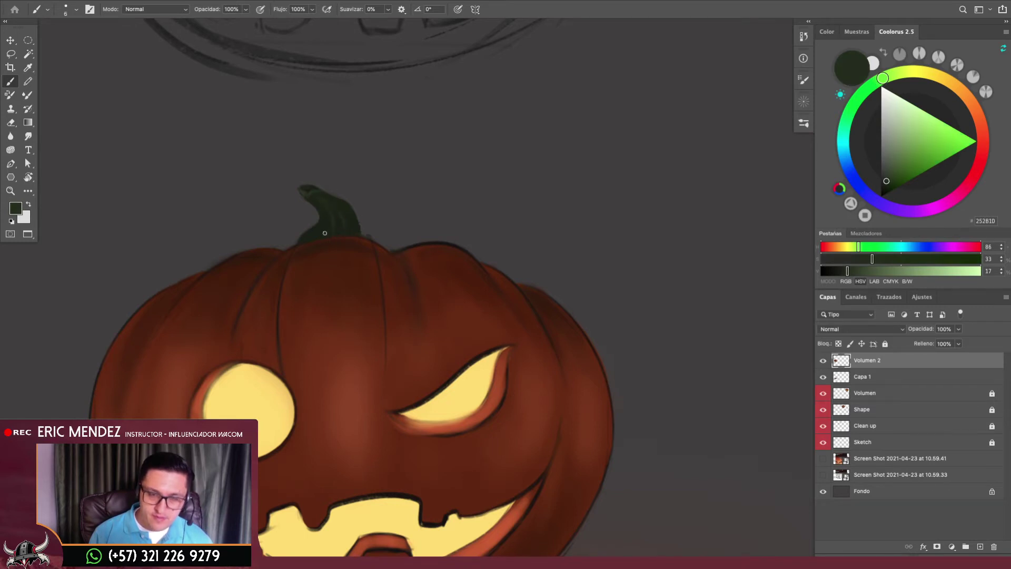
key(e)
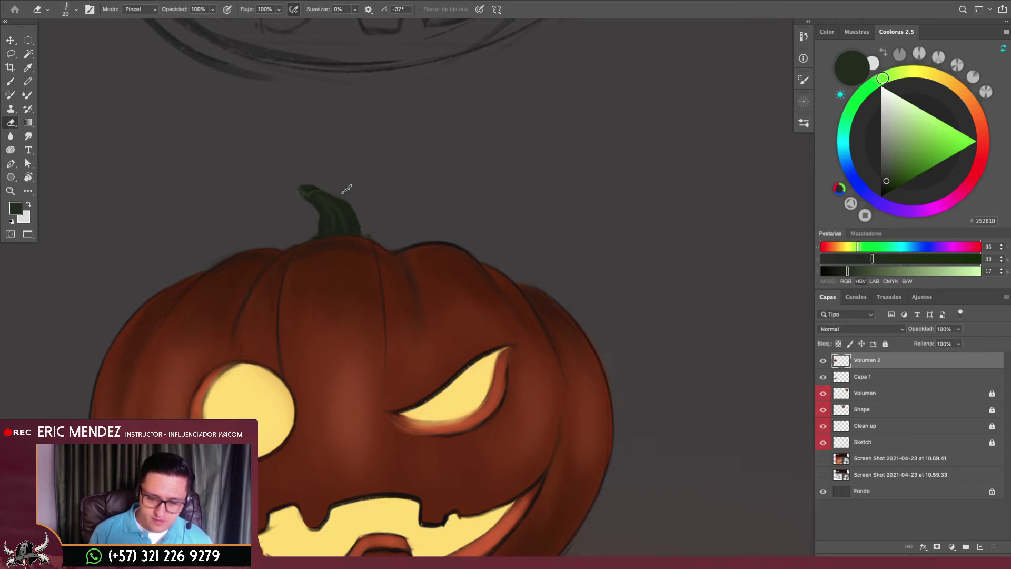
mouse_move(337, 194)
mouse_down()
mouse_move(355, 224)
mouse_move(351, 192)
mouse_up()
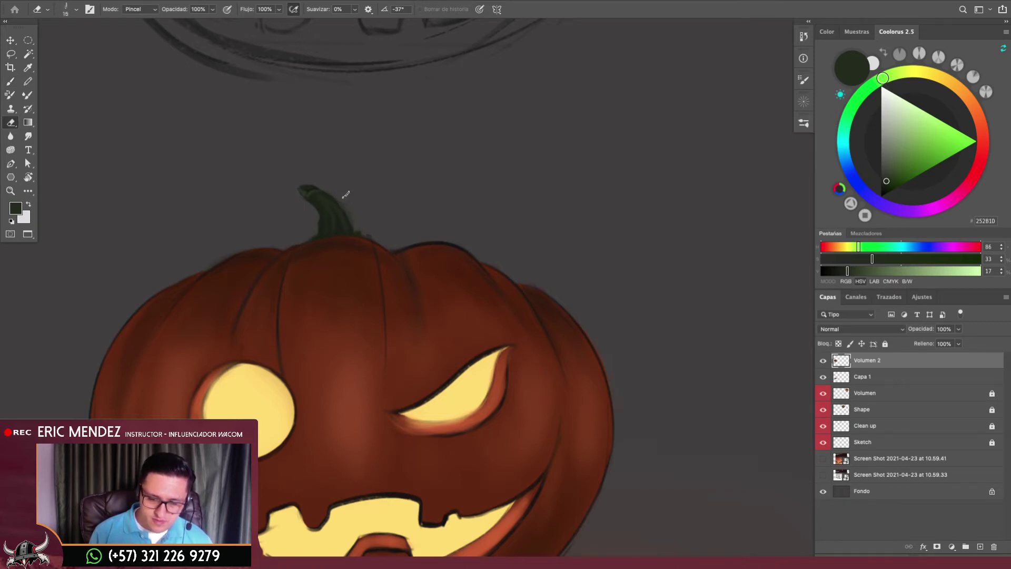
scroll(538, 268, down, 5)
Sample the pumpkin's red-brown body colour (7F4222) and resize the brush down to 25
scroll(557, 239, up, 2)
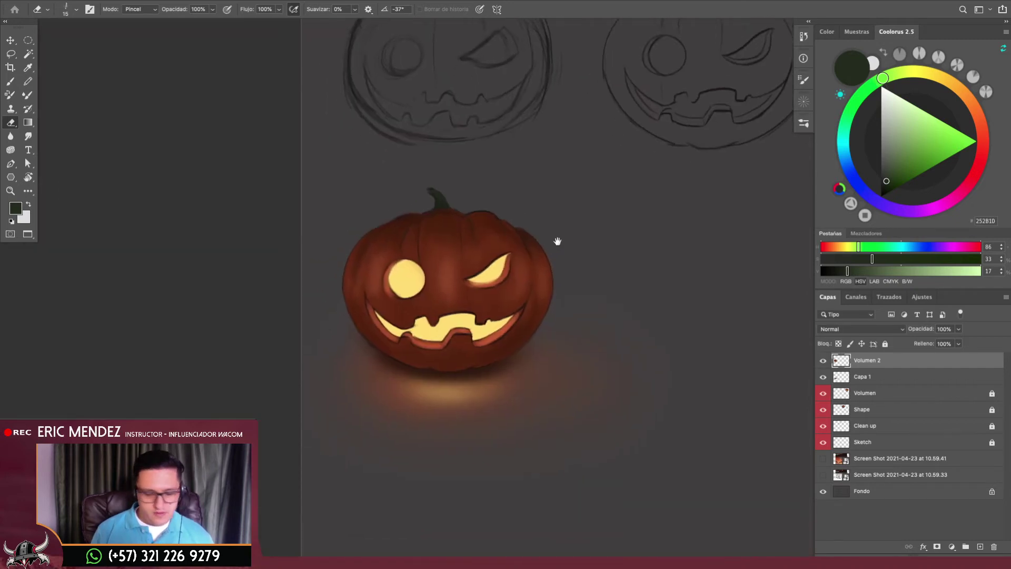
scroll(606, 234, up, 2)
key(b)
alt+click(429, 257)
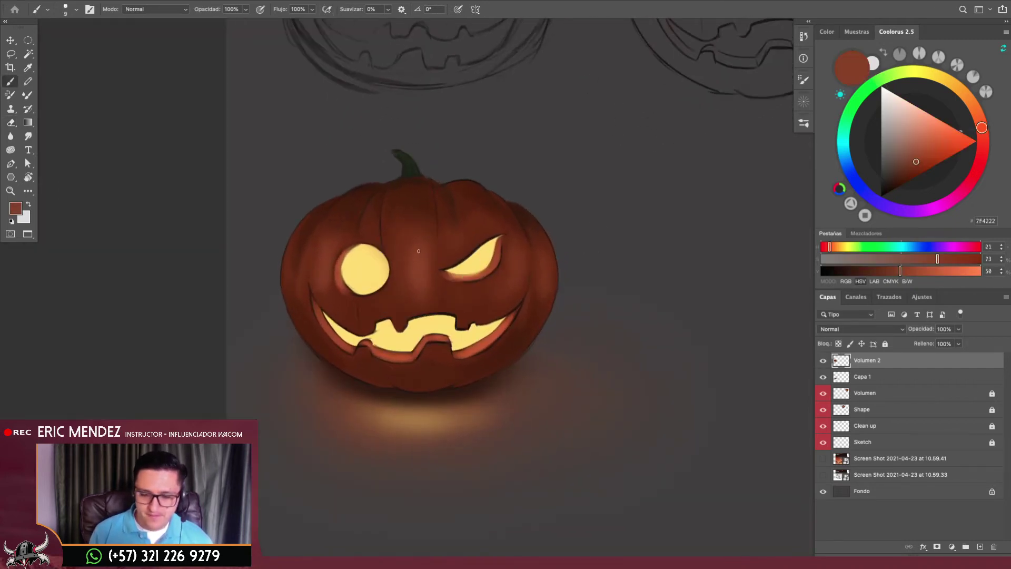
key(bracketright)
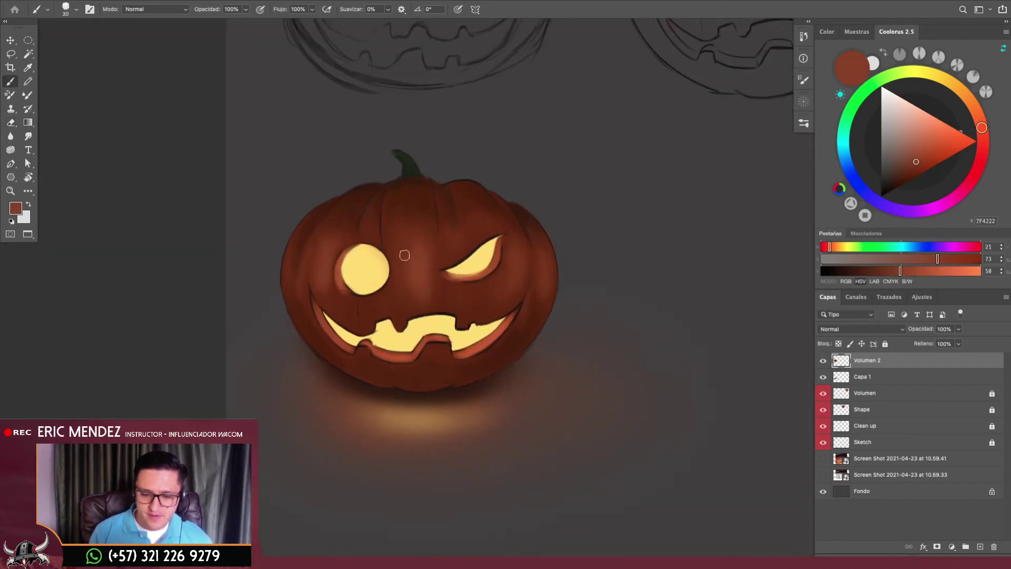
key(bracketleft)
scroll(398, 260, up, 1)
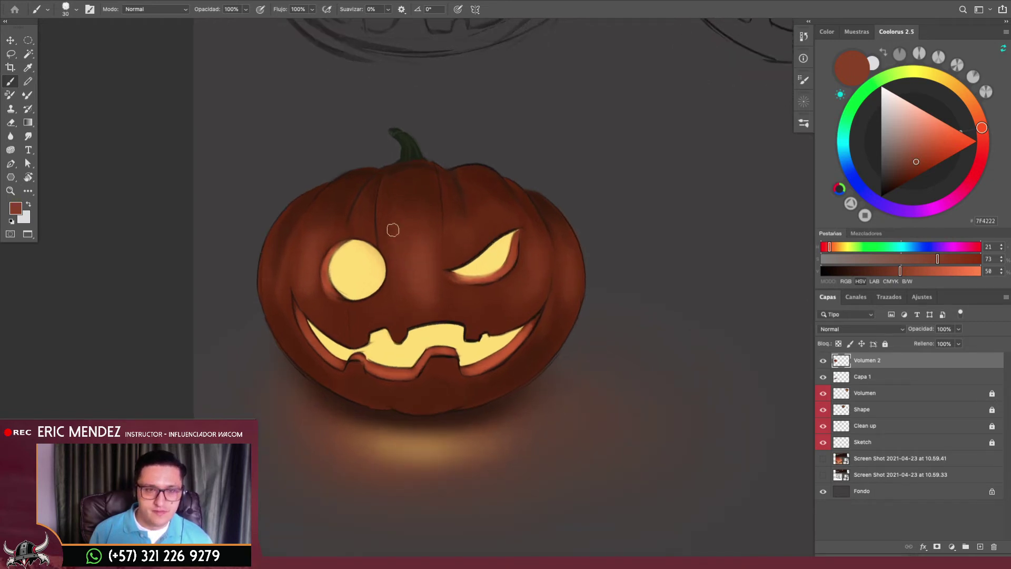
key(bracketright)
key(bracketright)
key(bracketright)
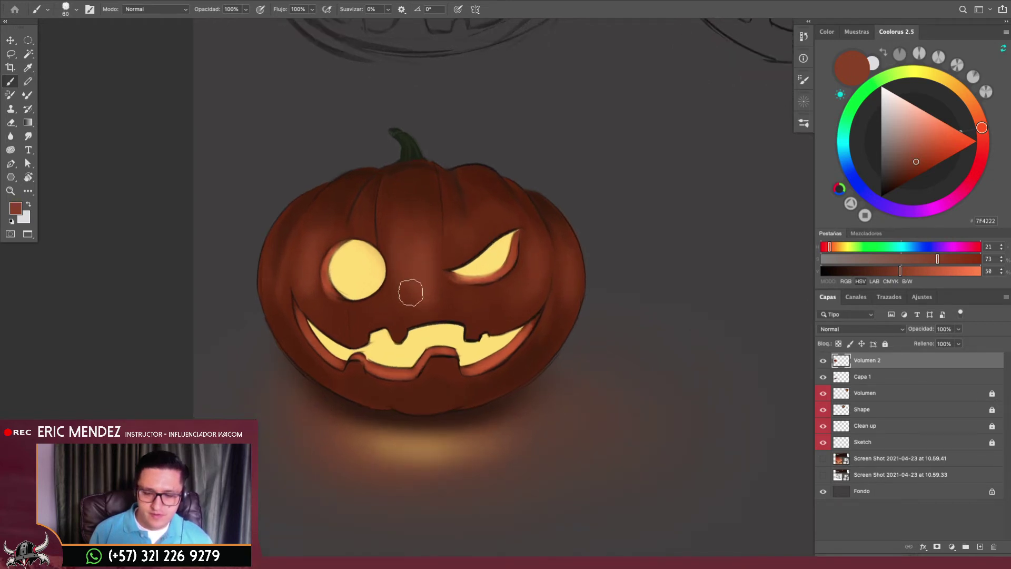
key(bracketleft)
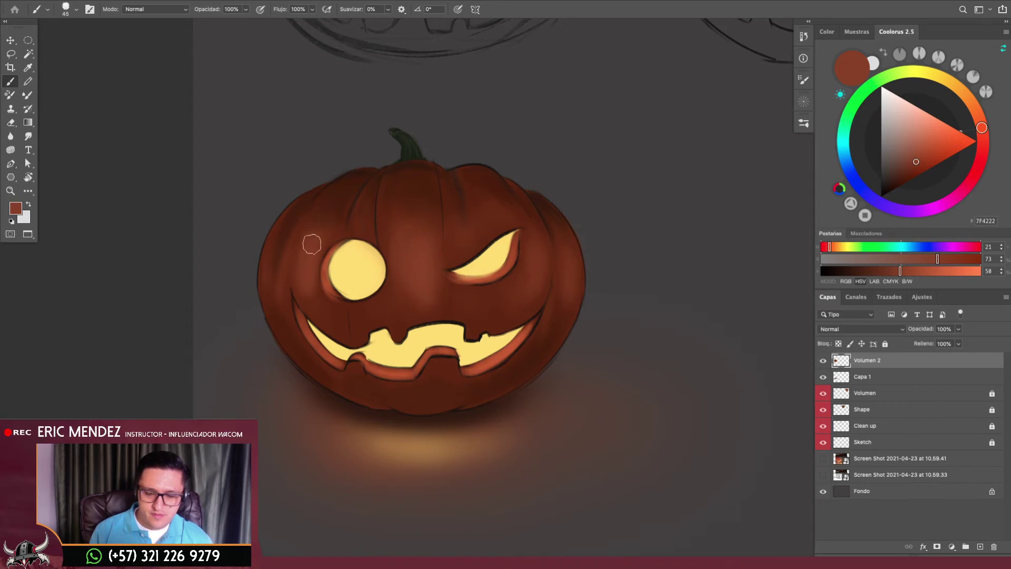
key(bracketleft)
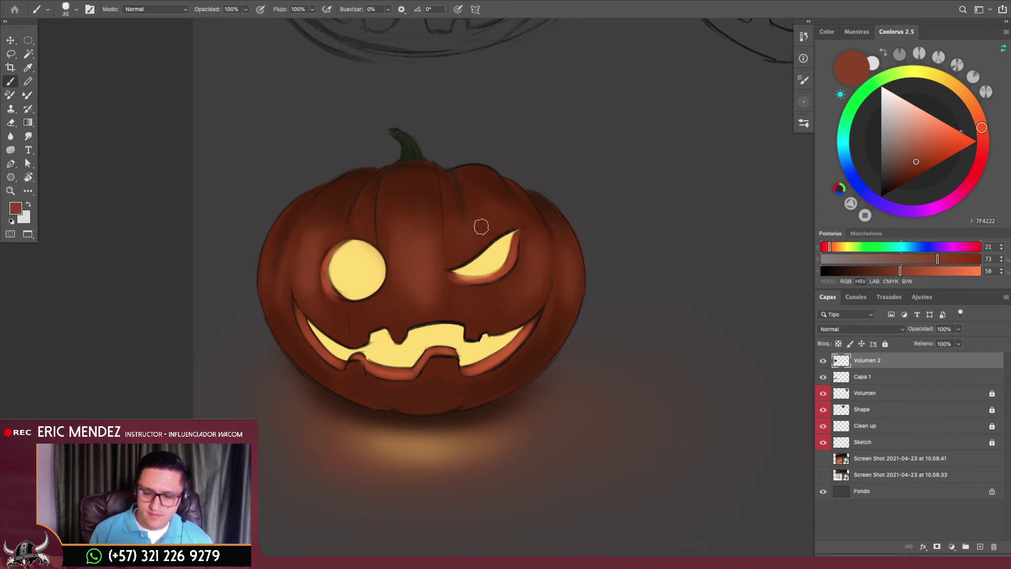
key(bracketleft)
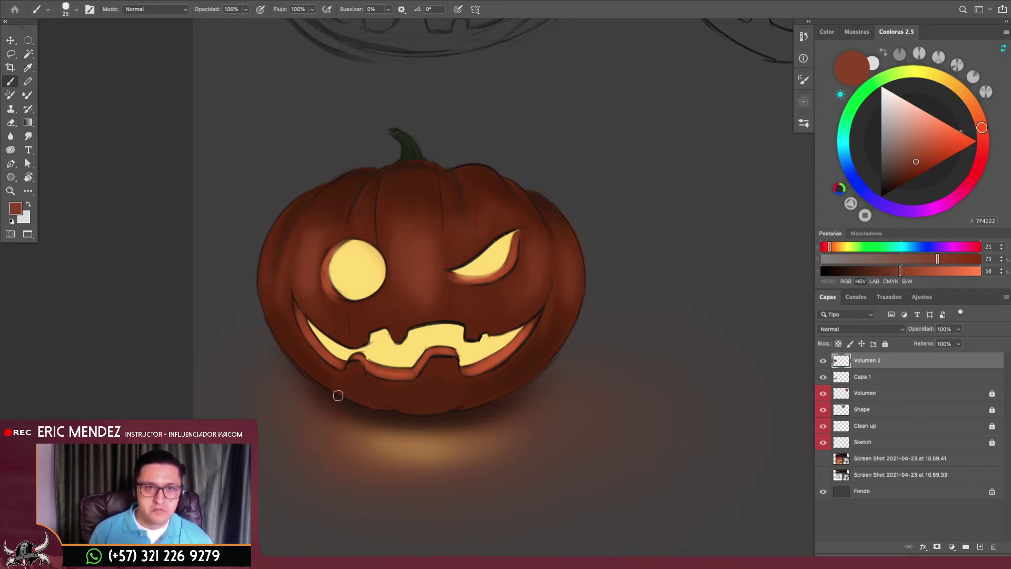
Sample the eye's yellow on a size 9 brush for the crack above the left eye
alt+click(361, 267)
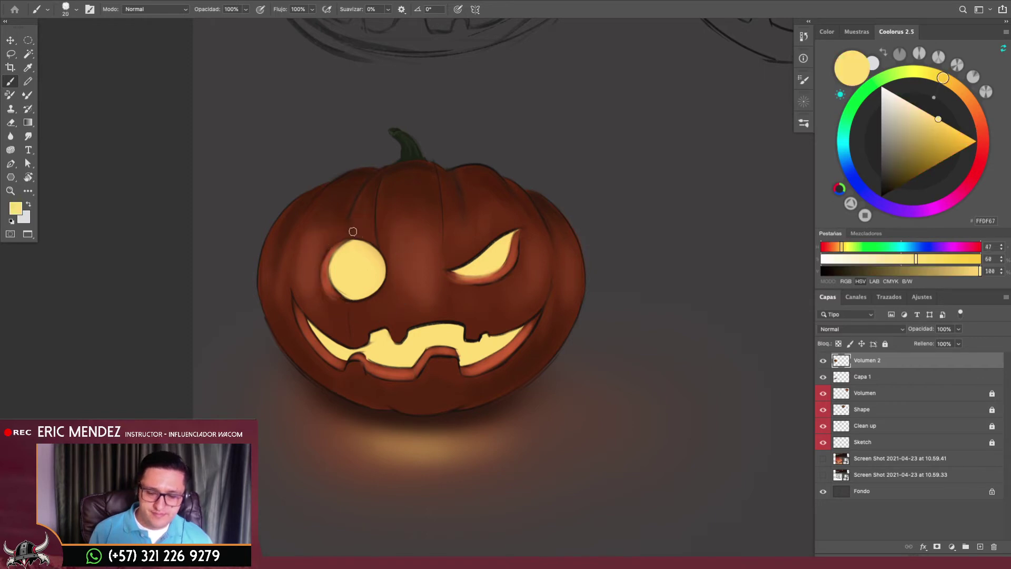
key(bracketleft)
key(bracketleft)
key(bracketleft)
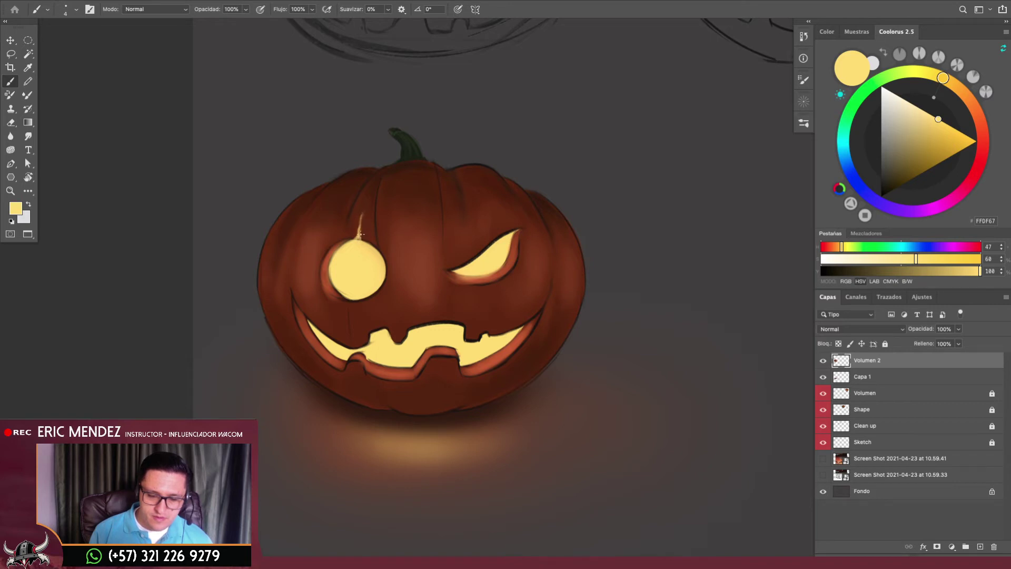
scroll(388, 275, down, 5)
scroll(374, 229, up, 5)
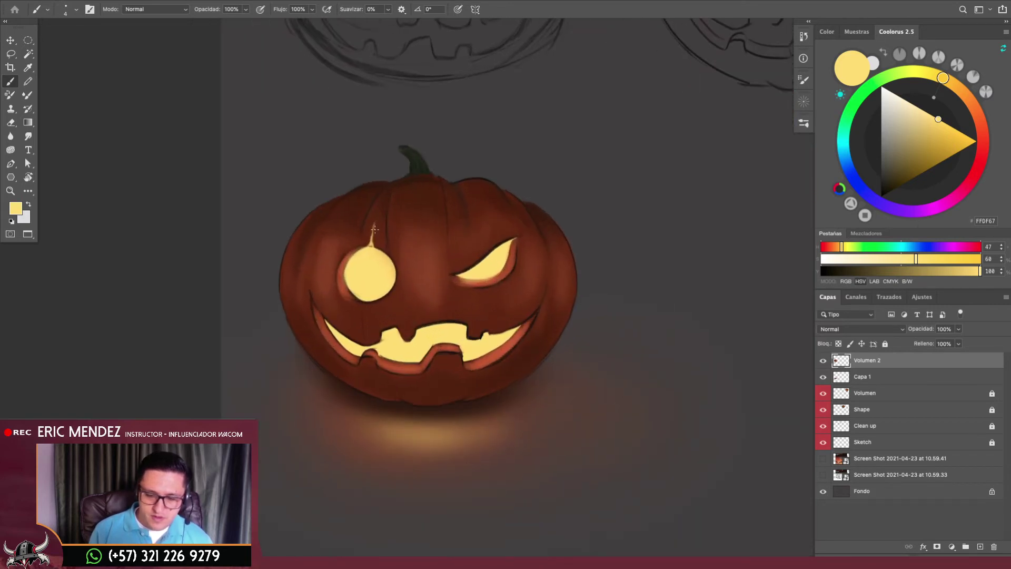
scroll(376, 265, up, 1)
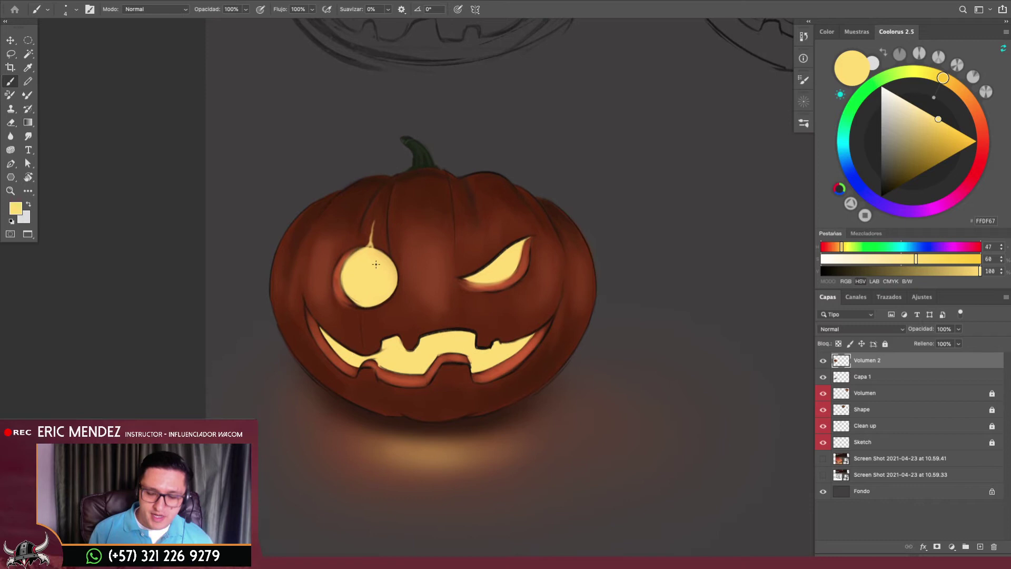
Mix a warm orange-red (C7543F) from the nearby brown to edge the crack at size 9
alt+click(342, 272)
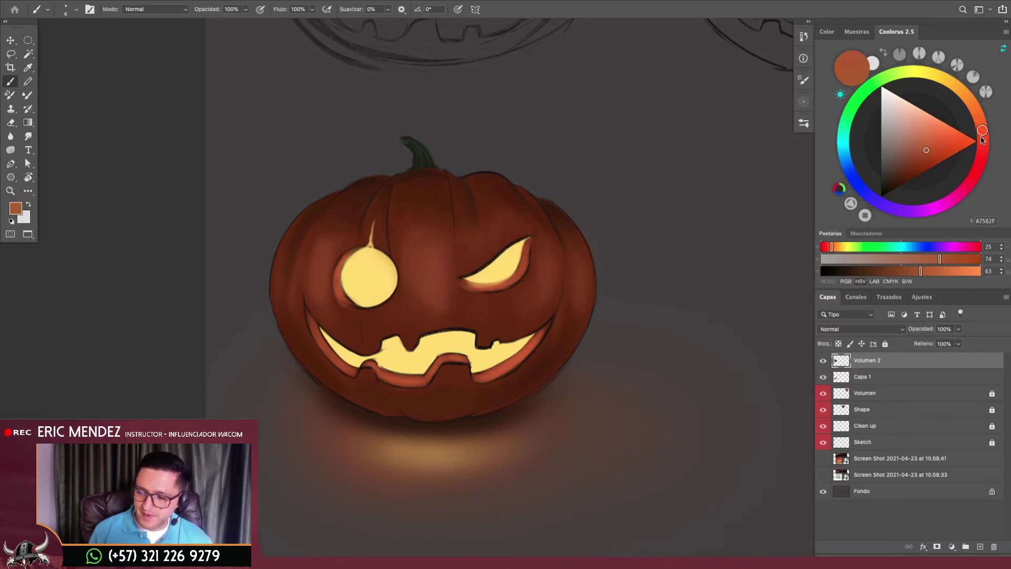
drag(982, 139, 982, 133)
drag(925, 149, 930, 143)
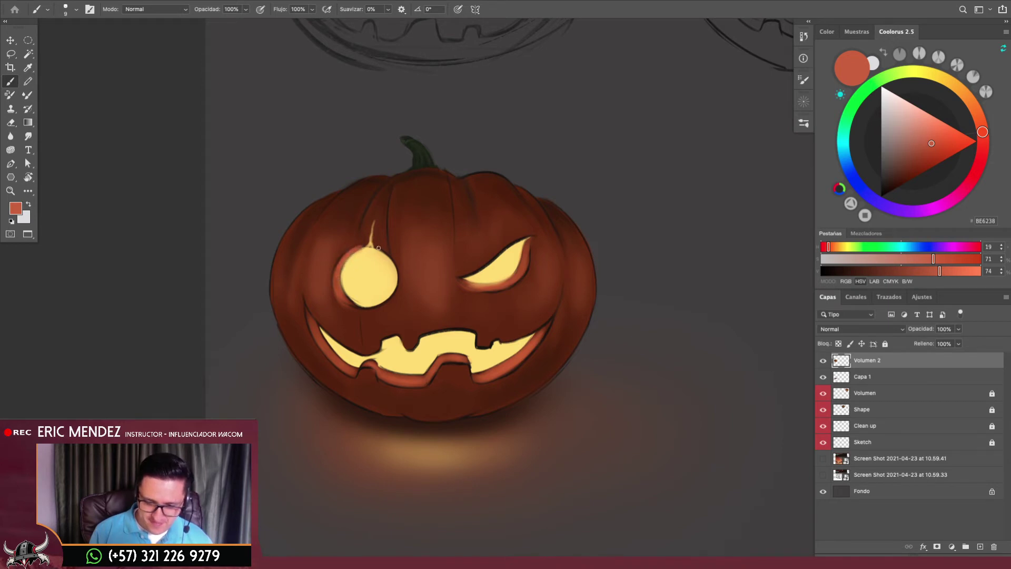
click(979, 148)
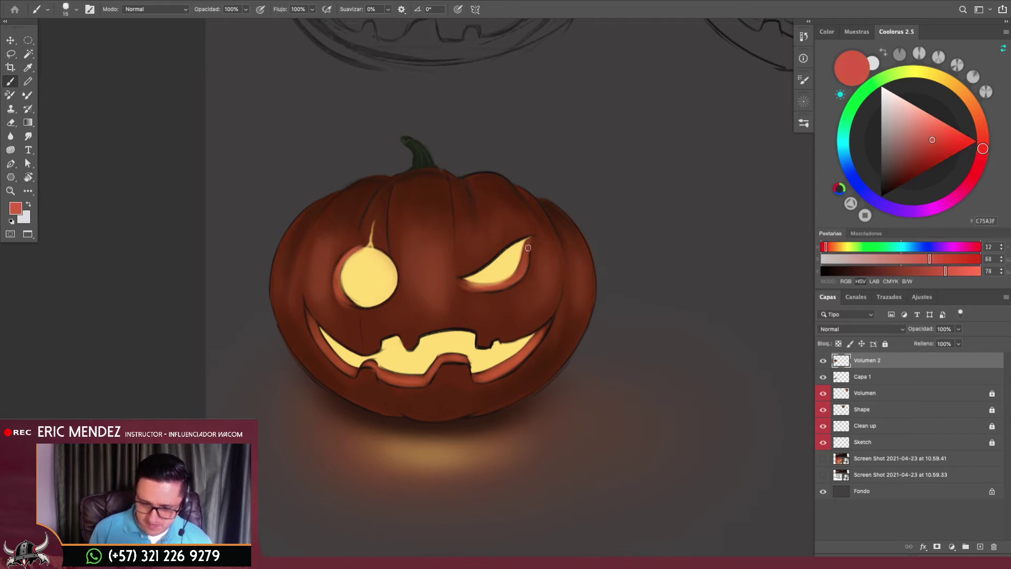
key(bracketleft)
key(bracketleft)
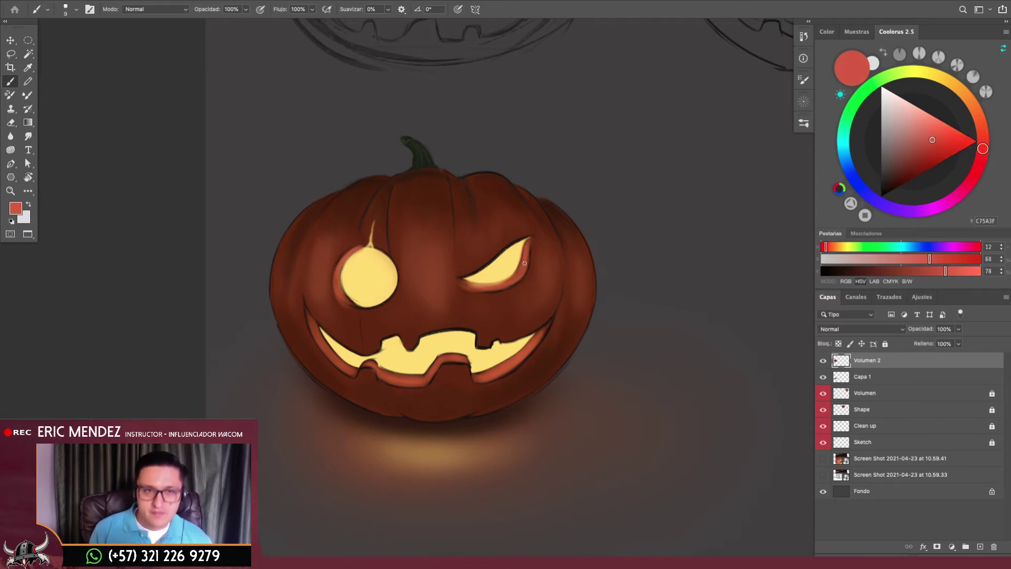
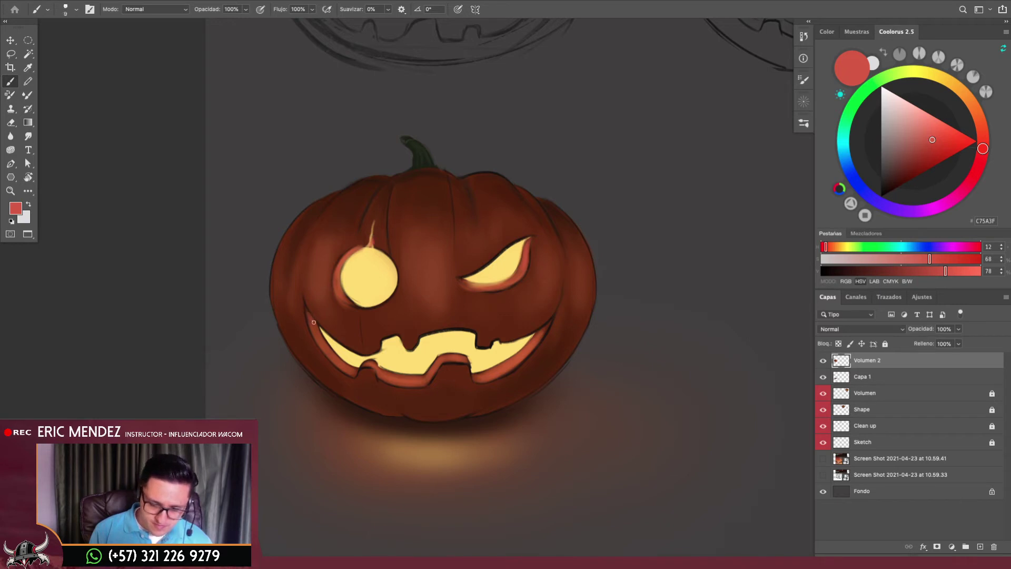
Brighten the mouth's right lip edge with a reddish glow using a fine brush
key(bracketright)
key(bracketright)
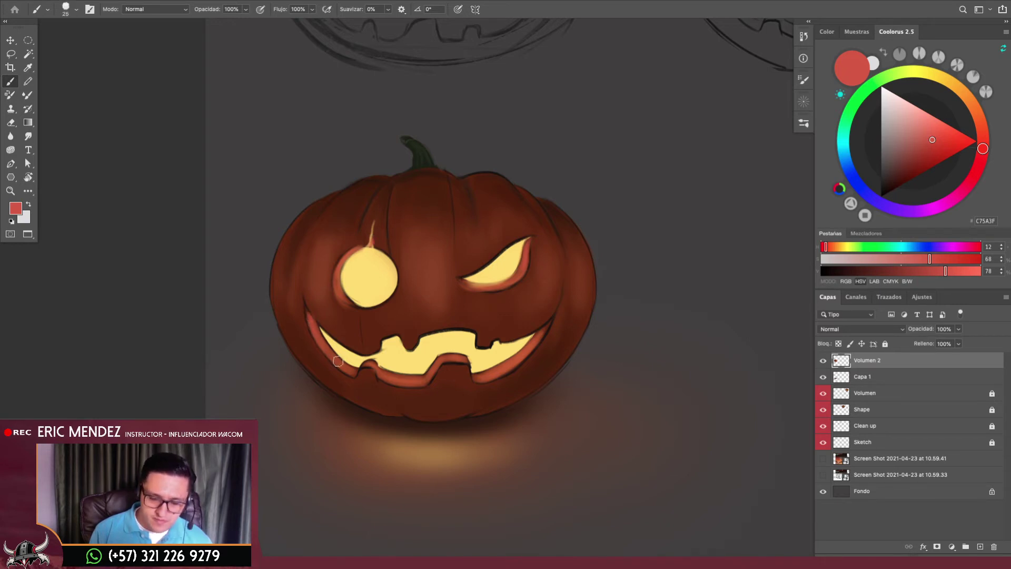
key(bracketleft)
key(bracketleft)
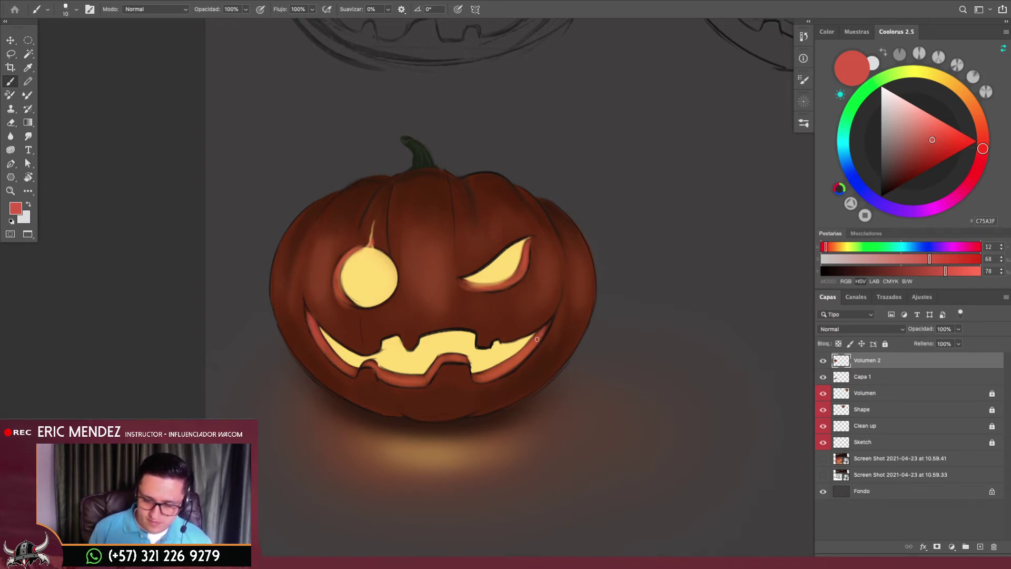
drag(550, 323, 540, 334)
mouse_move(490, 372)
mouse_down()
mouse_move(553, 347)
mouse_move(477, 337)
mouse_move(515, 330)
mouse_move(501, 262)
mouse_up()
key(r)
key(b)
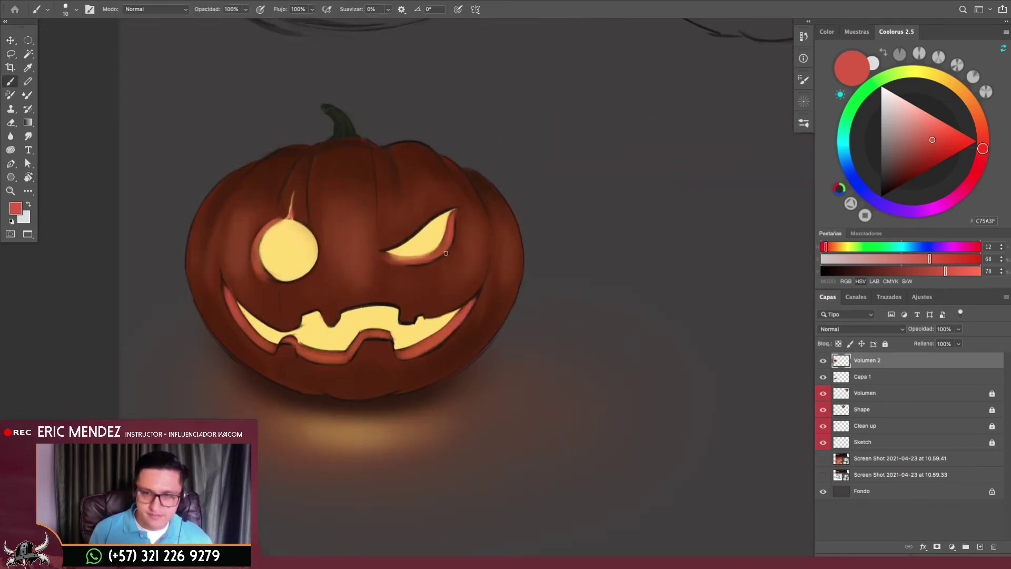
Sample dark, lighter and reddish browns from the pumpkin body with a finer brush
alt+click(474, 321)
key(bracketright)
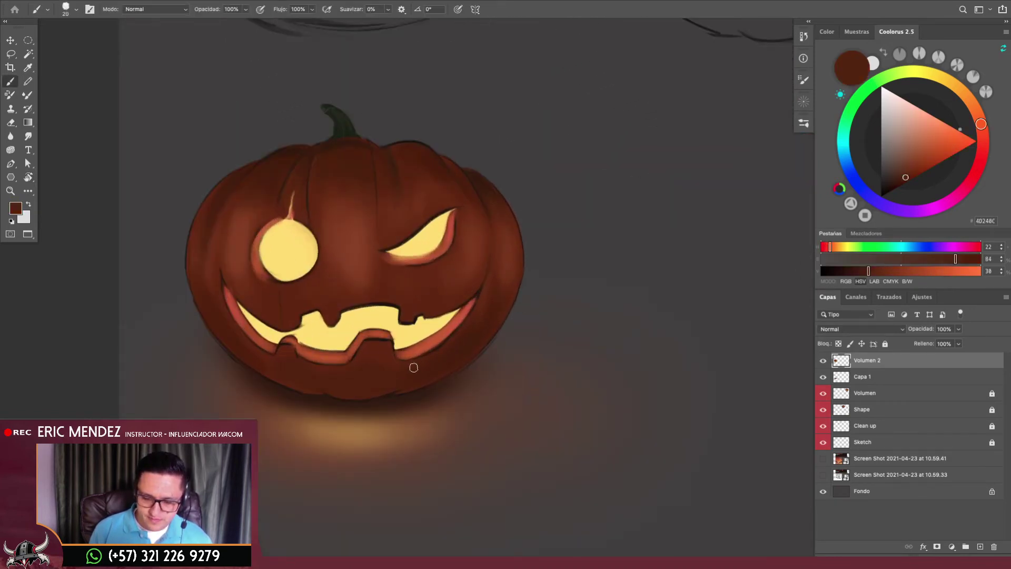
alt+click(482, 298)
alt+click(480, 292)
key(bracketleft)
key(bracketleft)
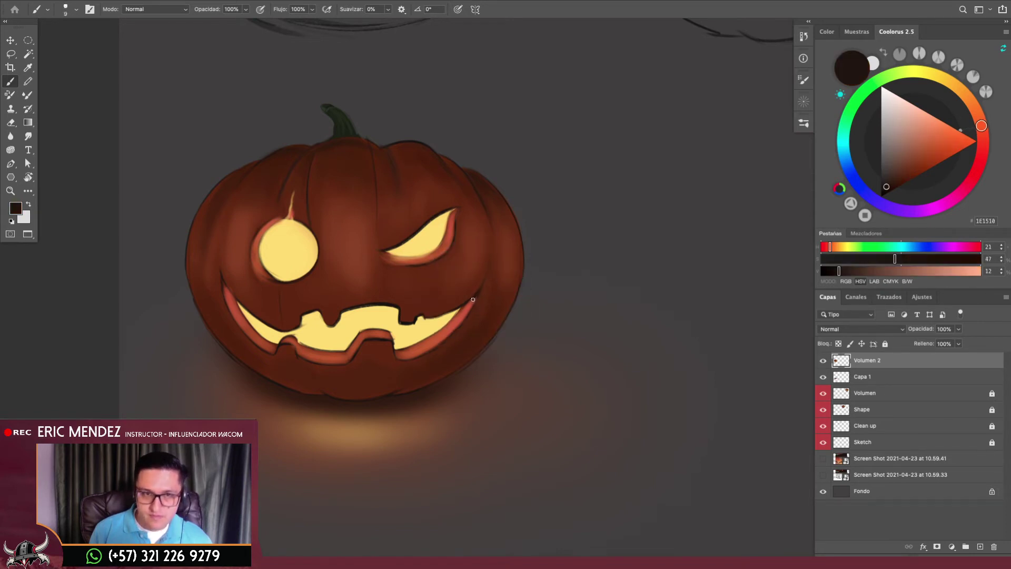
alt+click(476, 296)
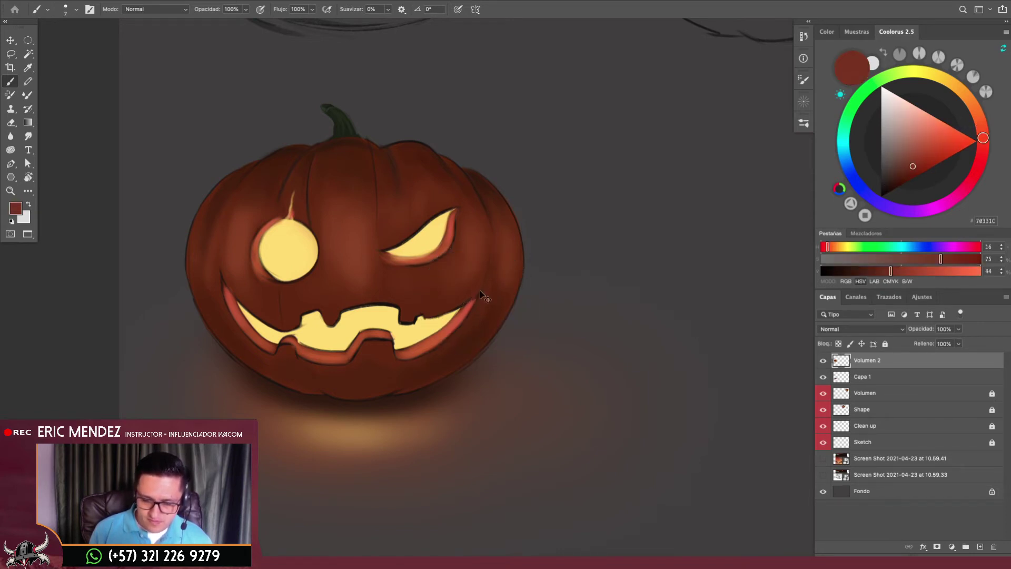
alt+click(474, 298)
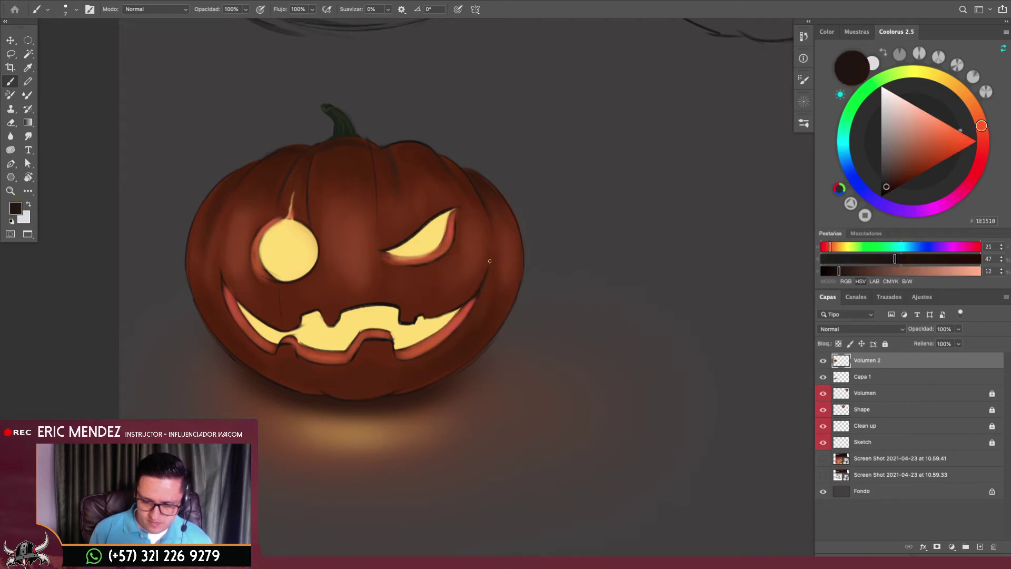
Sample mid and deep browns, the eye outline and the mouth rim's red-orange glow
alt+click(492, 255)
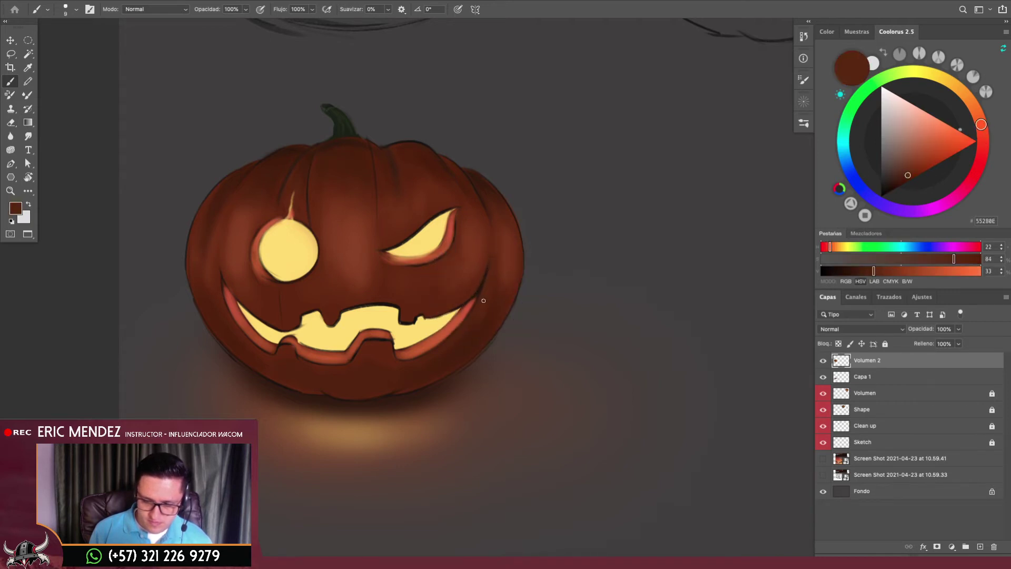
alt+click(491, 301)
key(bracketright)
key(bracketright)
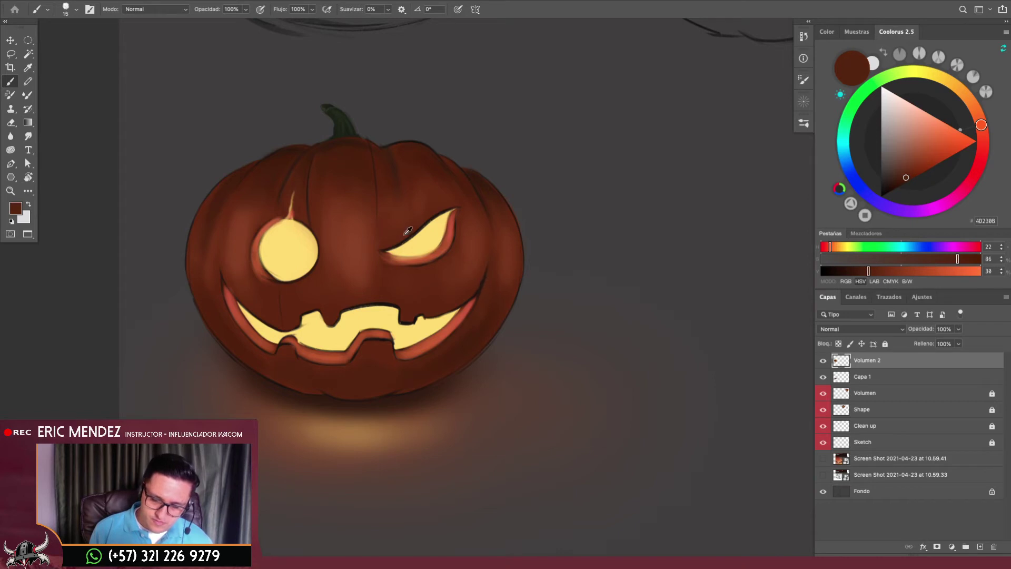
alt+click(421, 226)
key(bracketleft)
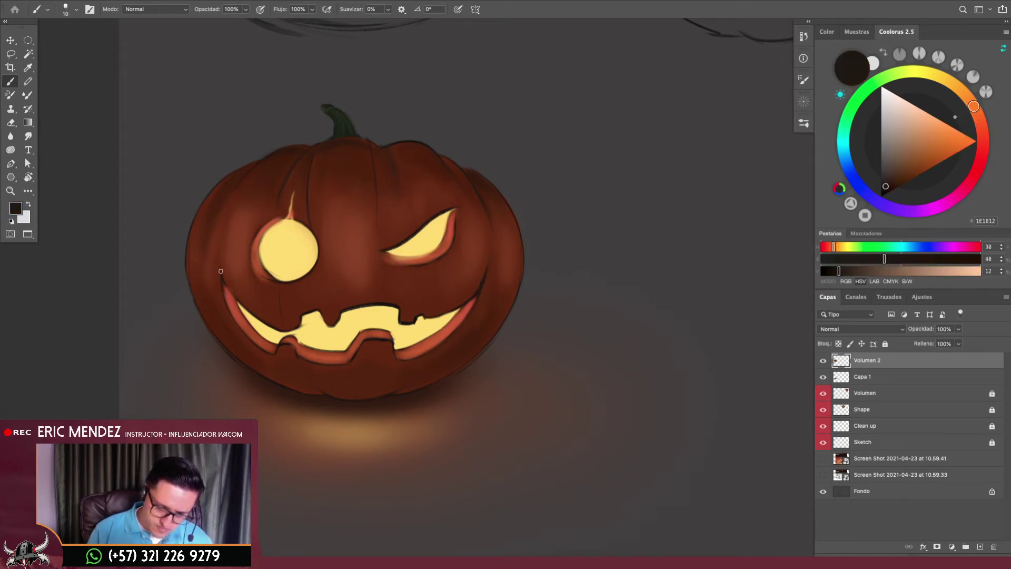
alt+click(219, 265)
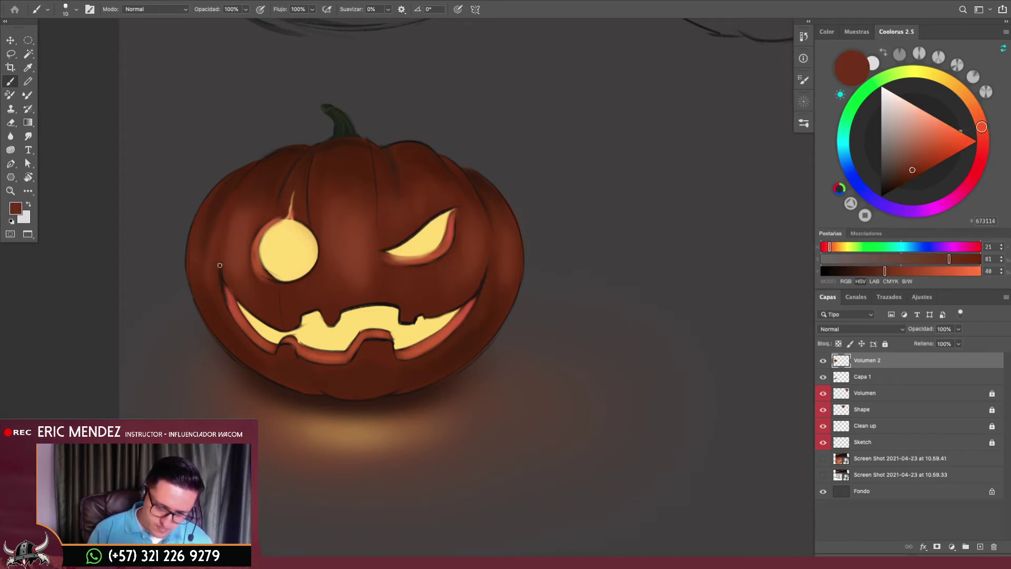
alt+click(235, 308)
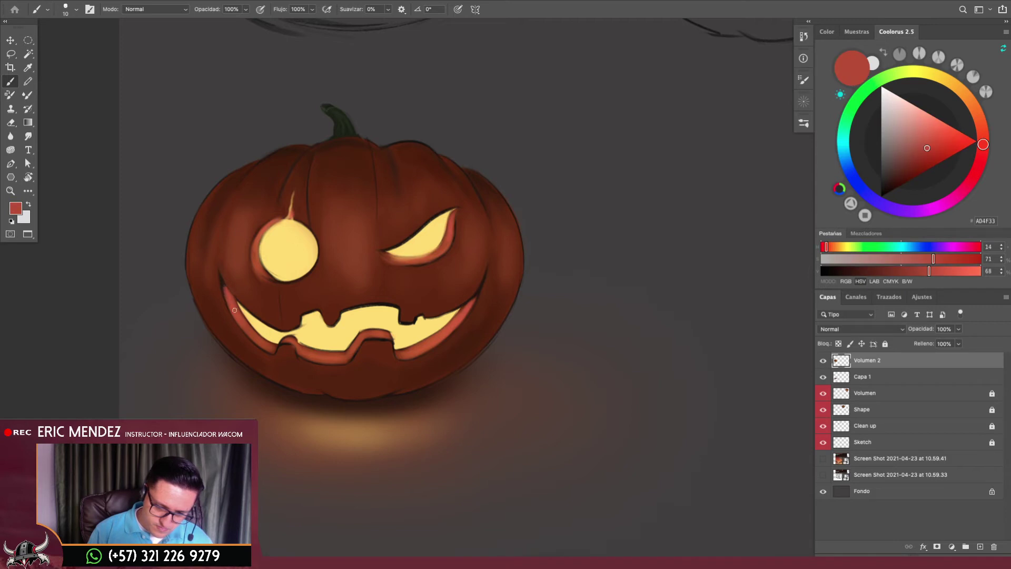
Pick a brighter orange-red from the pumpkin's right side, then sample dark browns near the eye
mouse_move(494, 343)
mouse_down()
mouse_move(470, 381)
mouse_move(473, 353)
mouse_up()
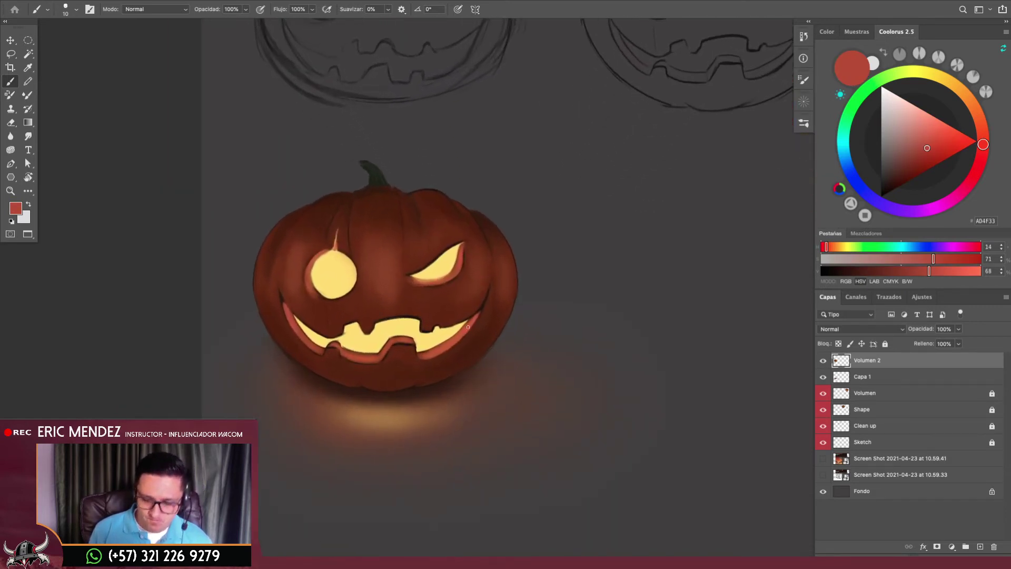
alt+click(470, 319)
click(940, 137)
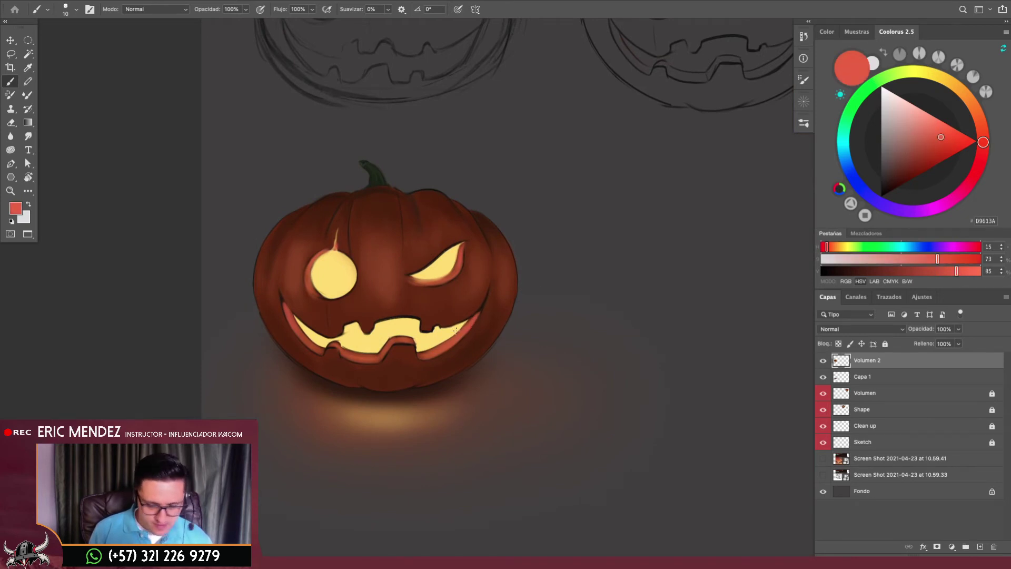
alt+click(327, 290)
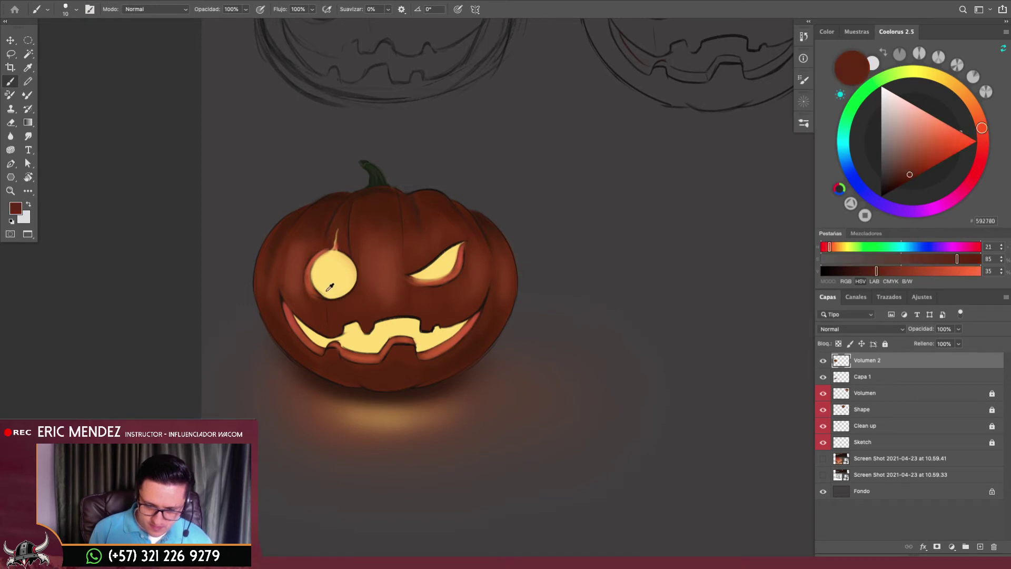
alt+click(357, 301)
Sample the eye's yellow glow with the brush at 20, then return it to 10
key(bracketright)
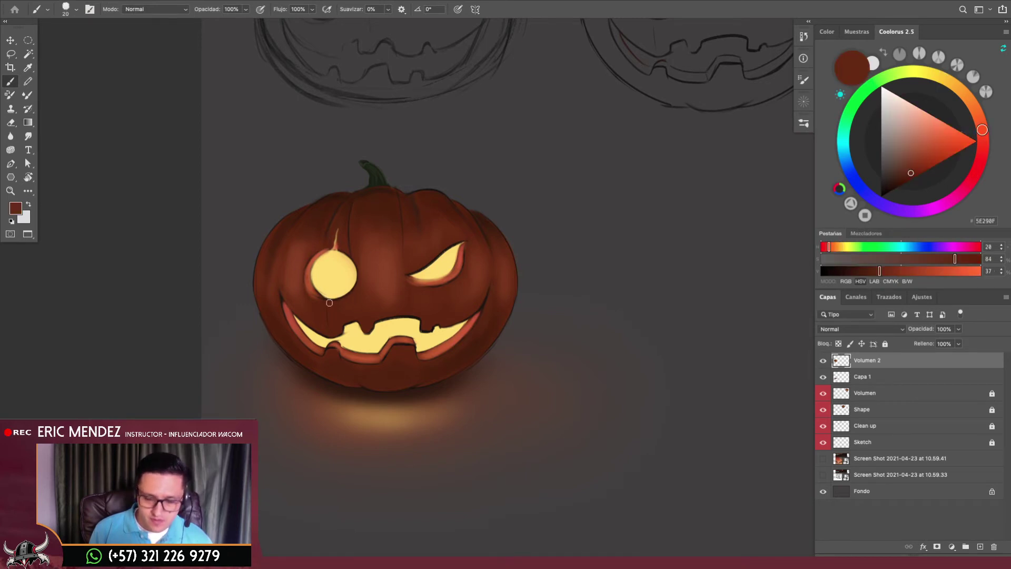
alt+click(342, 282)
alt+click(429, 268)
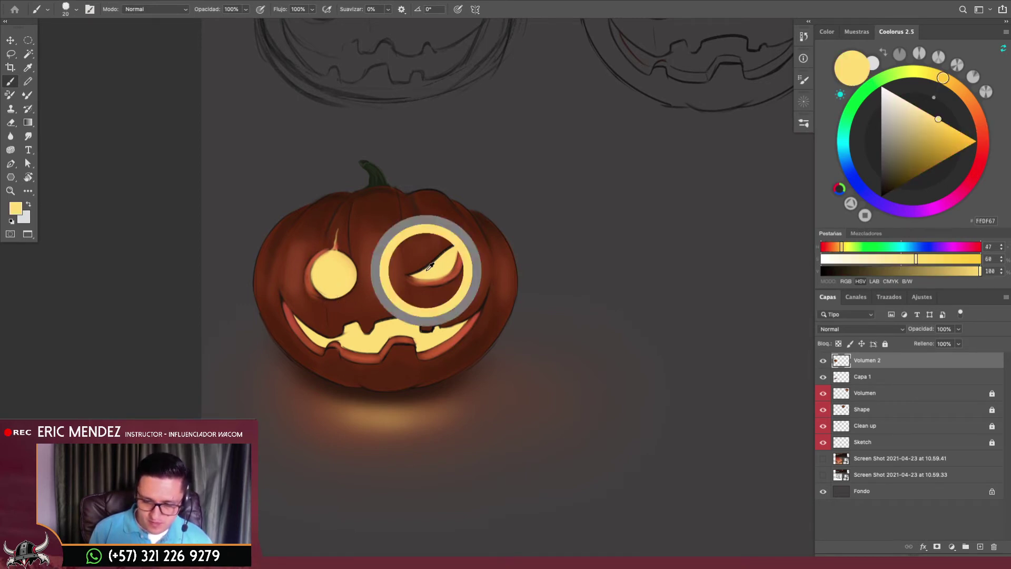
key(bracketleft)
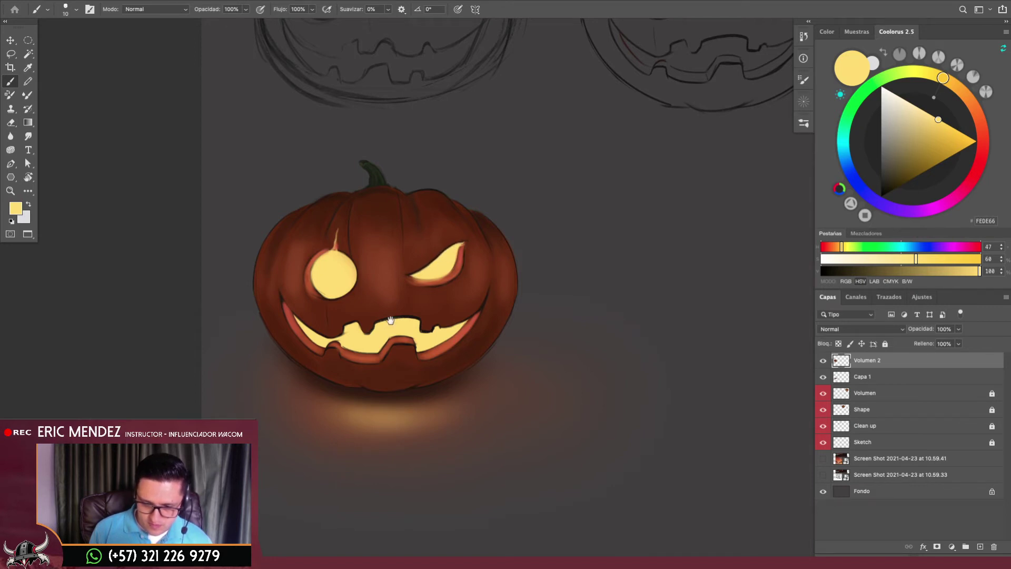
scroll(390, 320, up, 3)
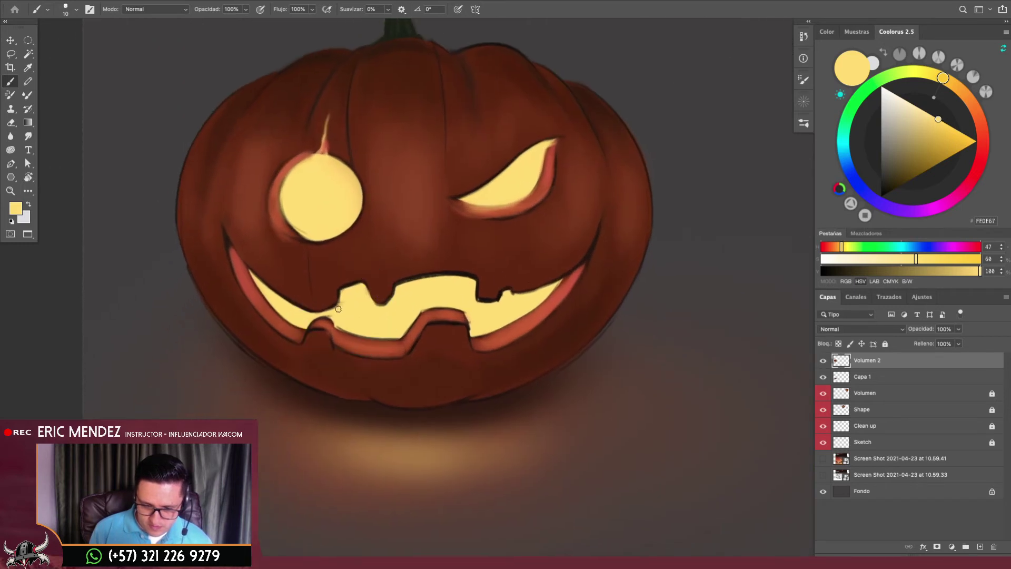
scroll(339, 316, down, 5)
Tilt the canvas view to a better angle for painting the pumpkin
key(r)
mouse_move(583, 312)
mouse_down()
mouse_move(586, 271)
mouse_move(568, 288)
mouse_up()
scroll(642, 294, down, 3)
scroll(643, 295, down, 2)
scroll(652, 307, up, 5)
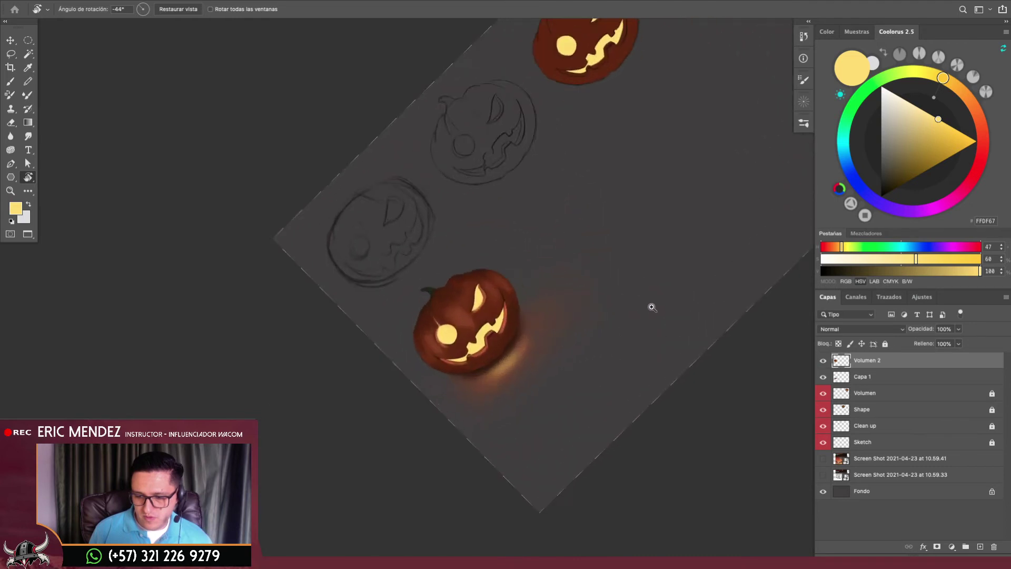
scroll(652, 307, up, 3)
scroll(488, 316, up, 2)
key(b)
scroll(405, 245, up, 2)
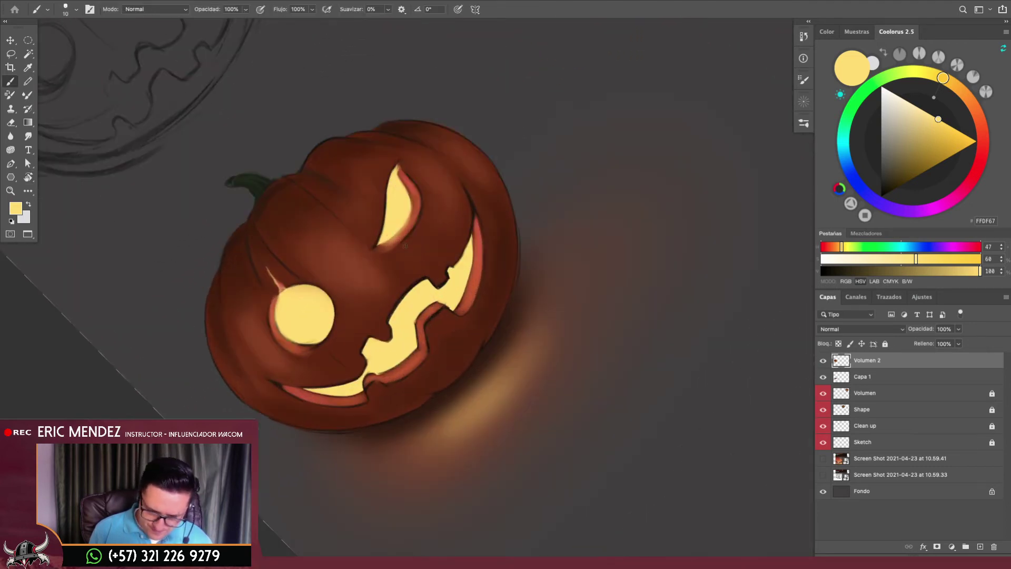
Sample pumpkin browns and the mouth's yellow, sizing the brush from 26 down to 8
alt+click(257, 211)
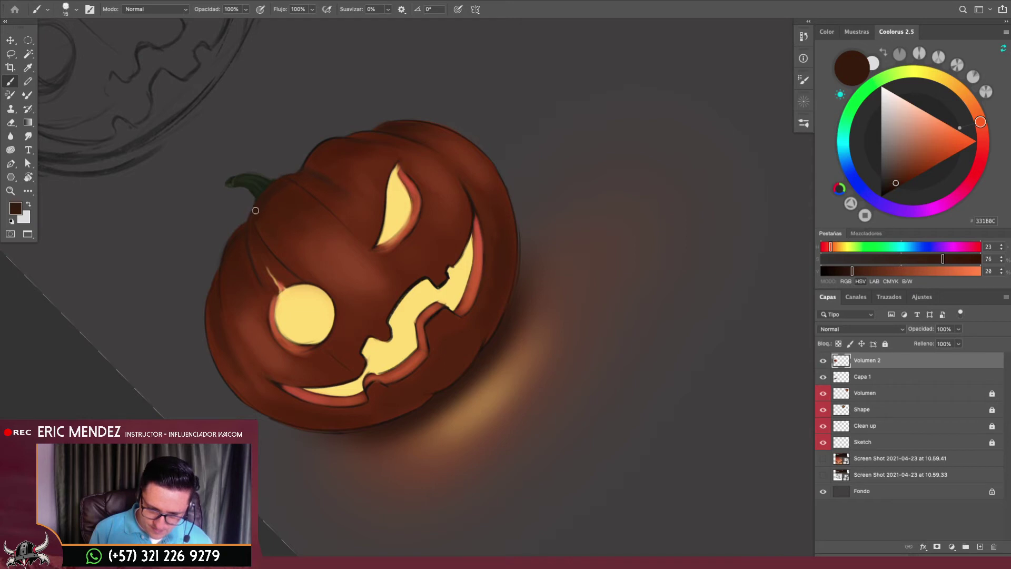
key(bracketright)
key(bracketright)
key(bracketright)
alt+click(282, 207)
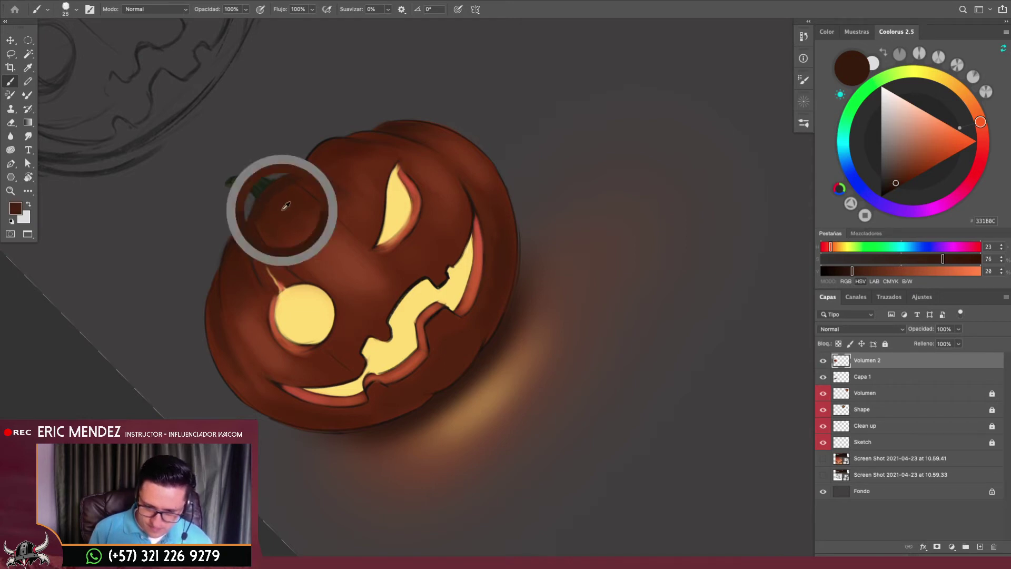
alt+click(406, 316)
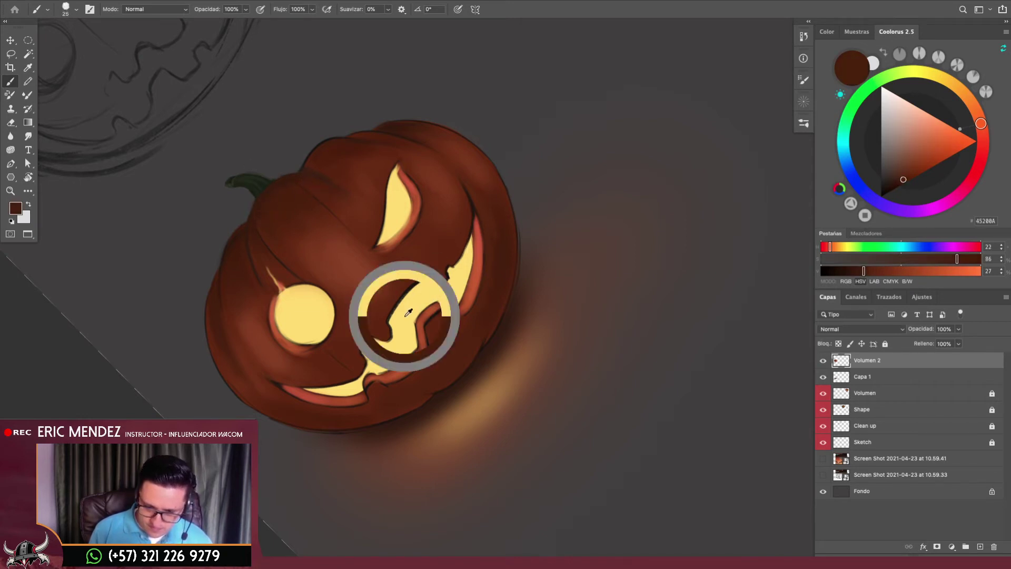
key(bracketleft)
key(bracketleft)
key(bracketleft)
scroll(404, 359, up, 1)
scroll(404, 360, up, 3)
key(bracketleft)
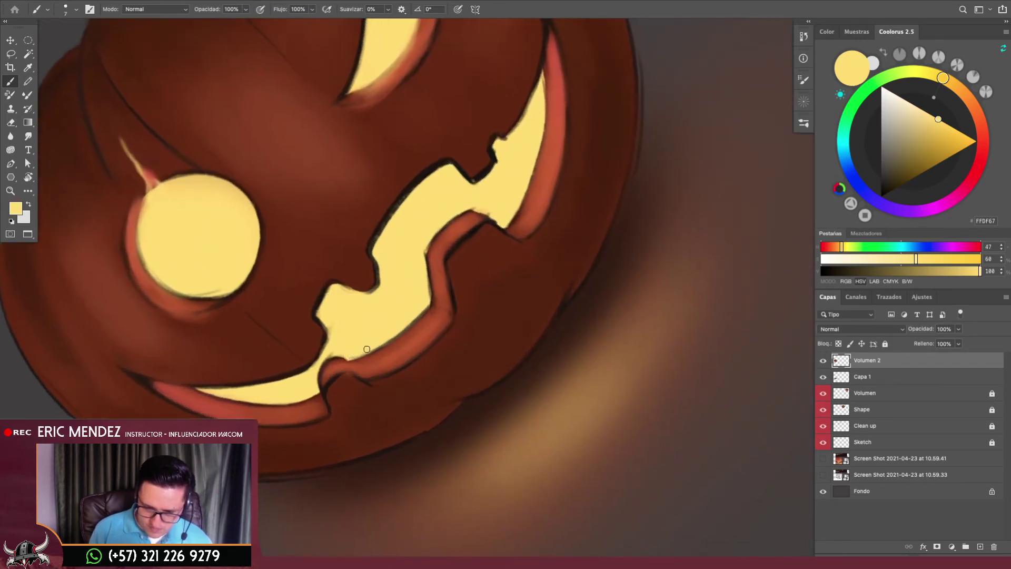
Extend the mouth's yellow fill, cleaning its left zigzag edge and covering dark spots
drag(307, 372, 326, 355)
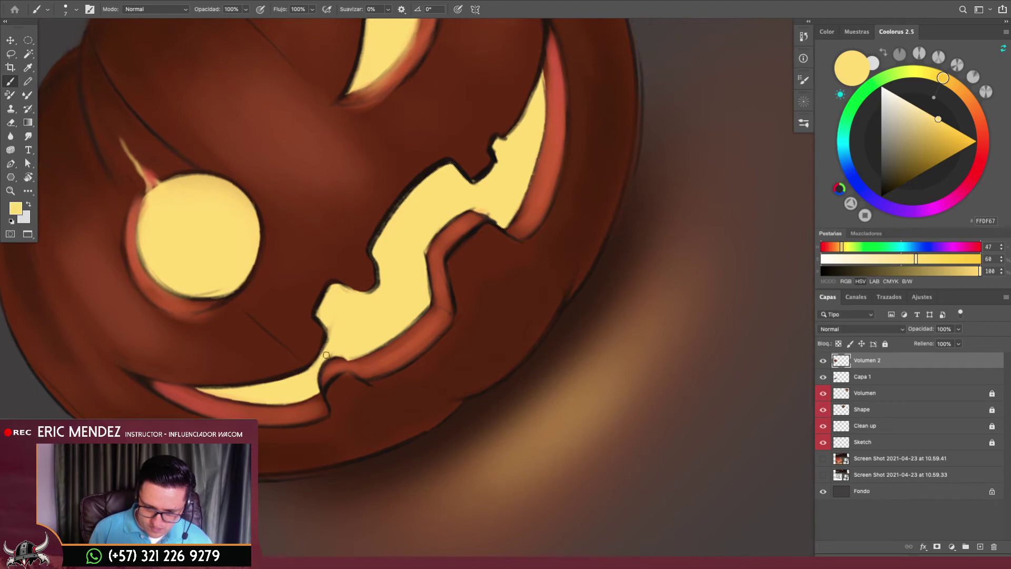
key(bracketleft)
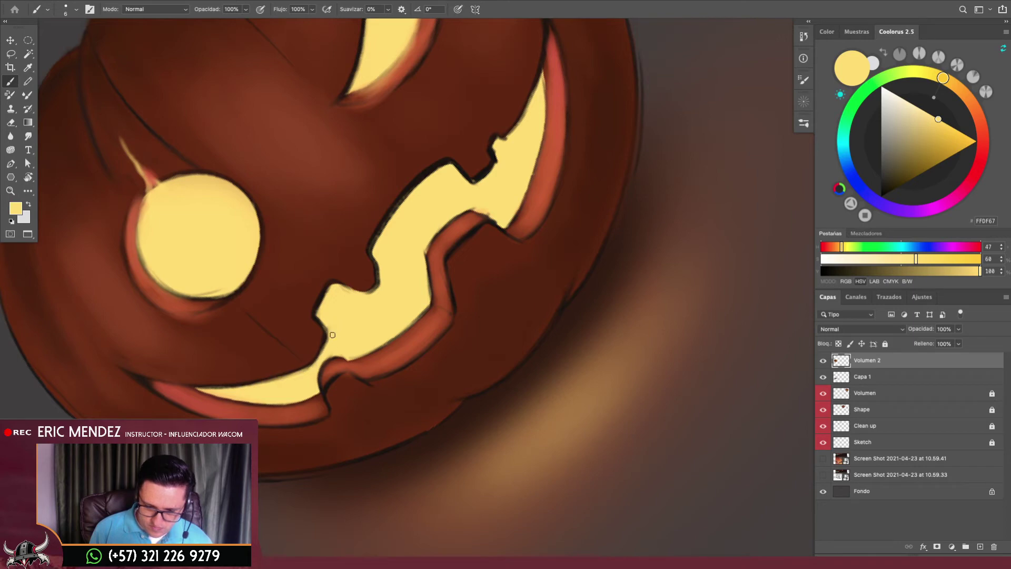
mouse_move(375, 250)
mouse_down()
mouse_move(444, 166)
mouse_move(477, 179)
mouse_move(498, 161)
mouse_move(501, 141)
mouse_up()
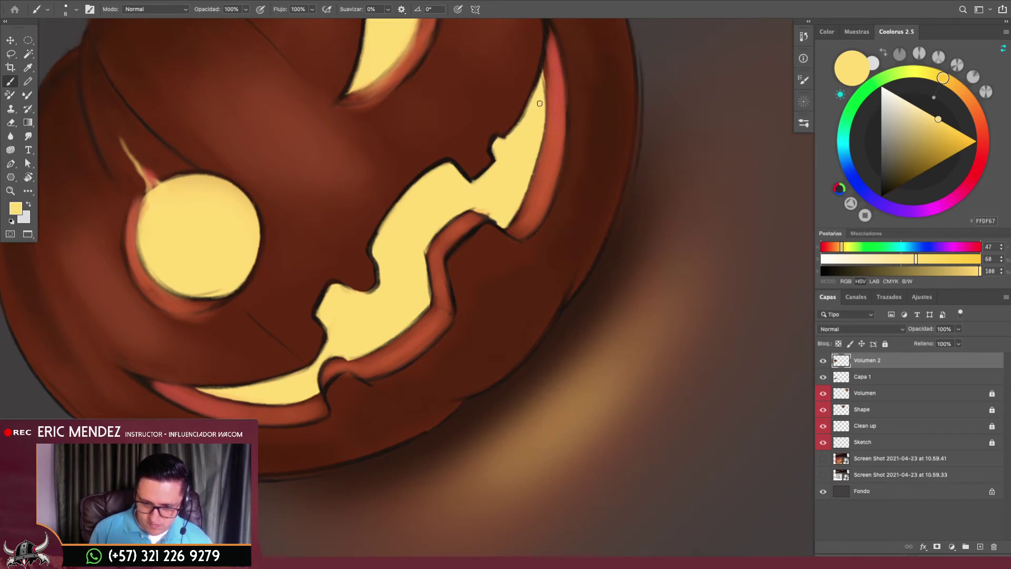
drag(488, 214, 485, 214)
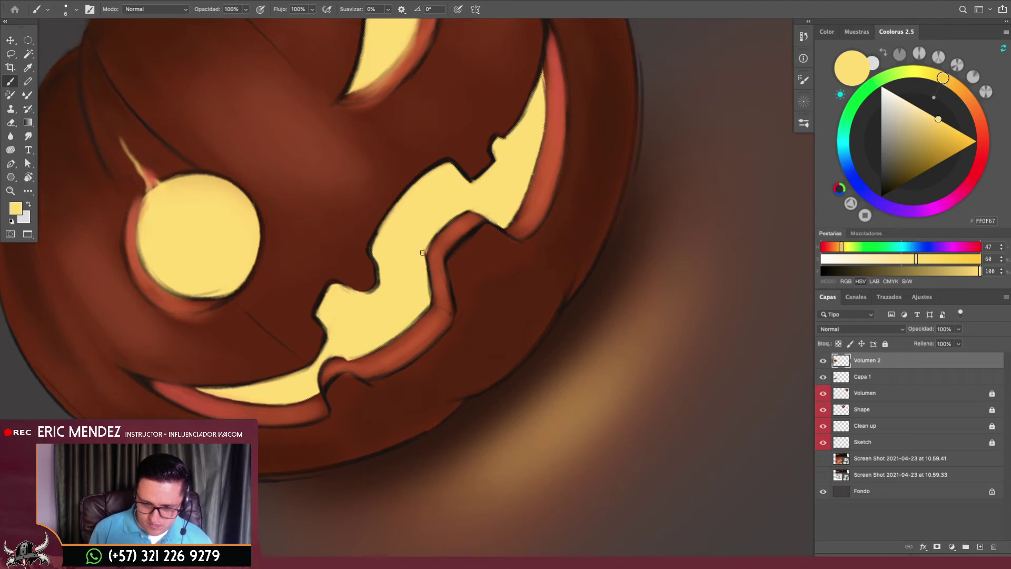
mouse_move(385, 226)
mouse_down()
mouse_move(366, 299)
mouse_move(391, 261)
mouse_up()
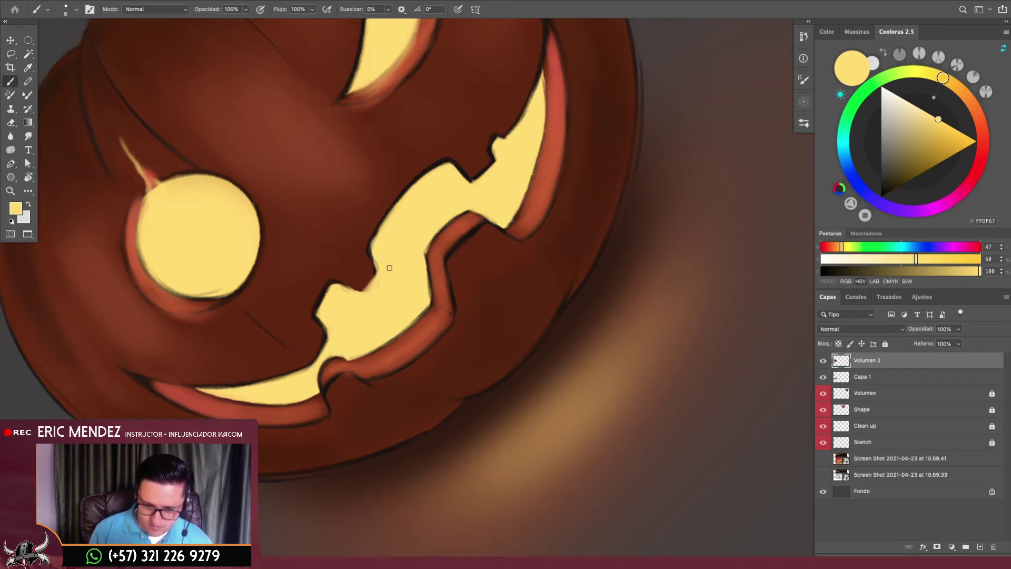
alt+scroll(364, 289, down, 1)
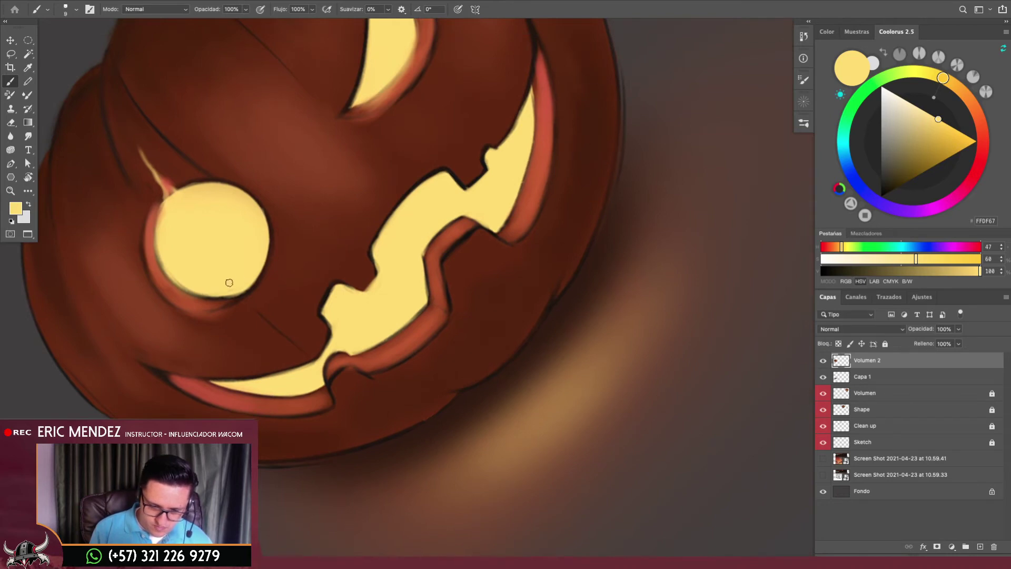
Sample the eye rim's orange and repaint the upper eye's rim lighter and softer
key(bracketright)
key(bracketright)
alt+click(151, 226)
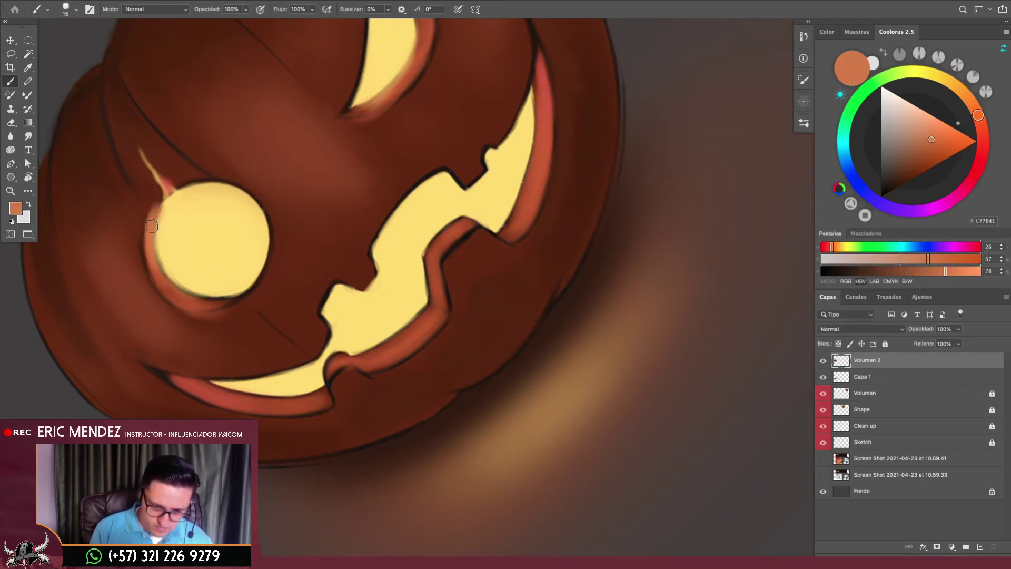
key(bracketleft)
key(bracketleft)
key(bracketleft)
drag(156, 260, 176, 336)
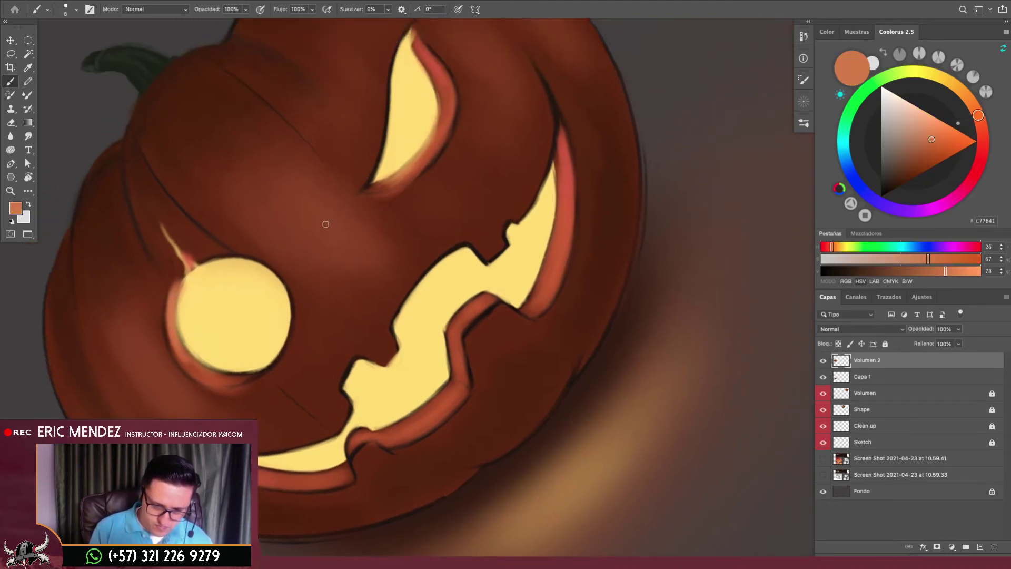
key(bracketright)
key(bracketright)
key(bracketright)
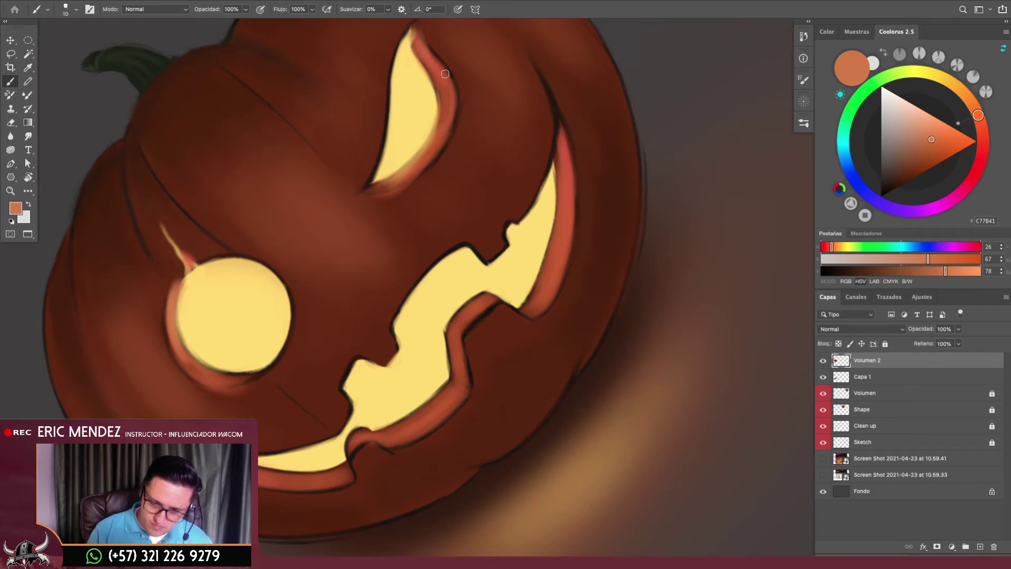
mouse_move(417, 36)
mouse_down()
mouse_move(440, 116)
mouse_move(389, 190)
mouse_move(431, 141)
mouse_up()
Narrow the orange rim at the eye's lower tip with yellow, then resample rim orange and brown
key(bracketleft)
alt+click(411, 141)
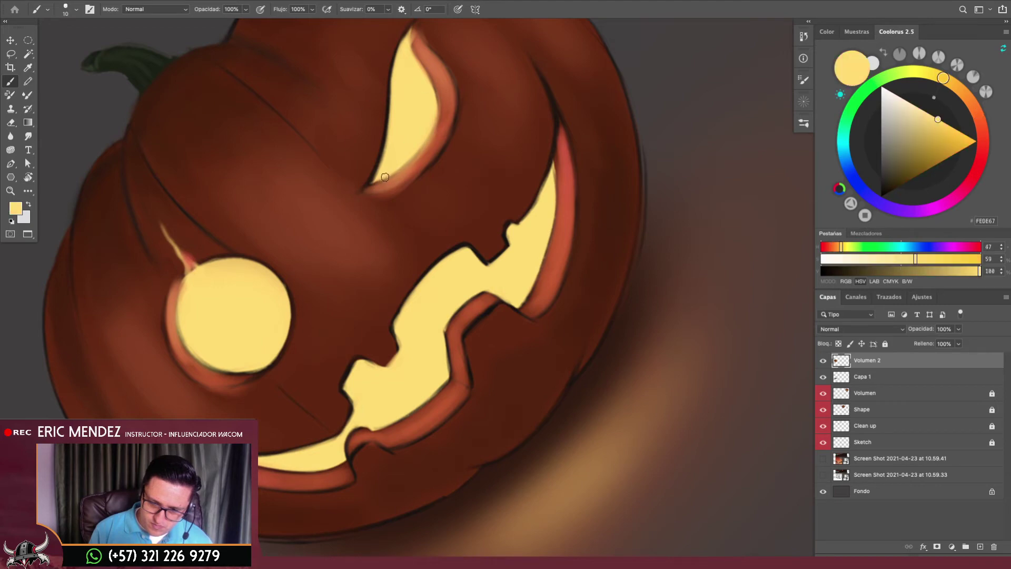
key(bracketleft)
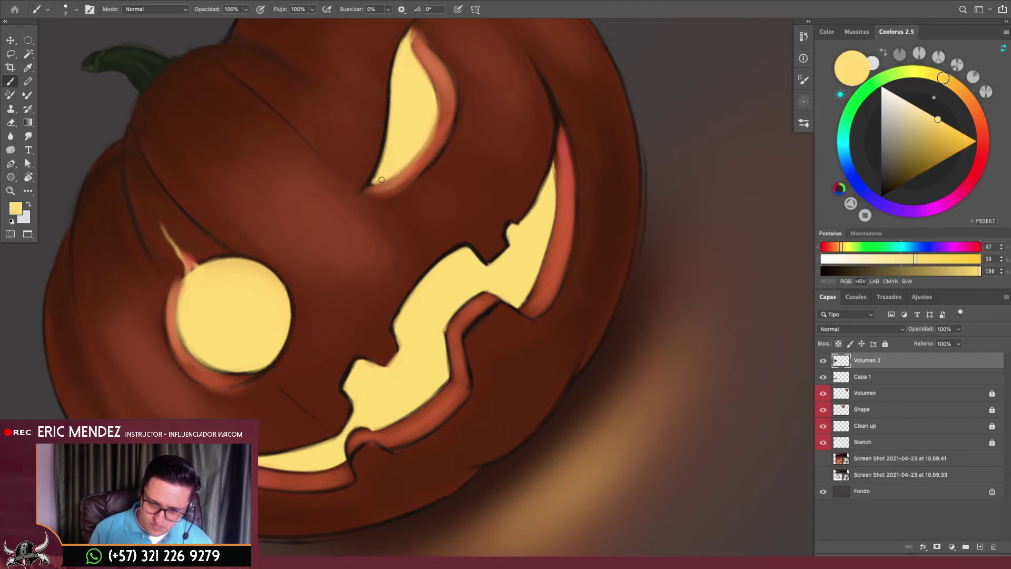
drag(375, 181, 384, 166)
alt+click(404, 174)
key(bracketright)
key(bracketright)
key(bracketright)
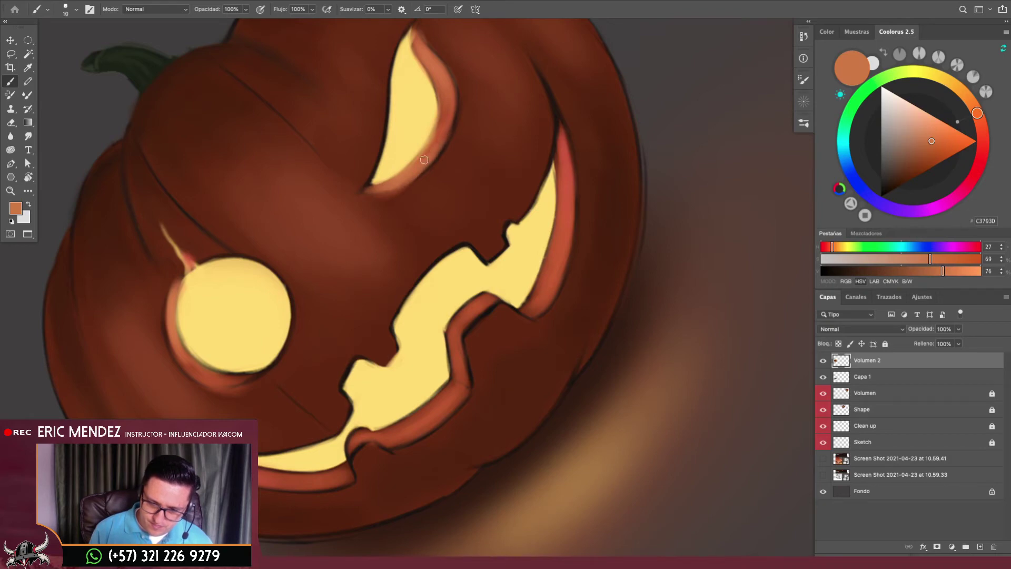
alt+click(455, 150)
key(bracketright)
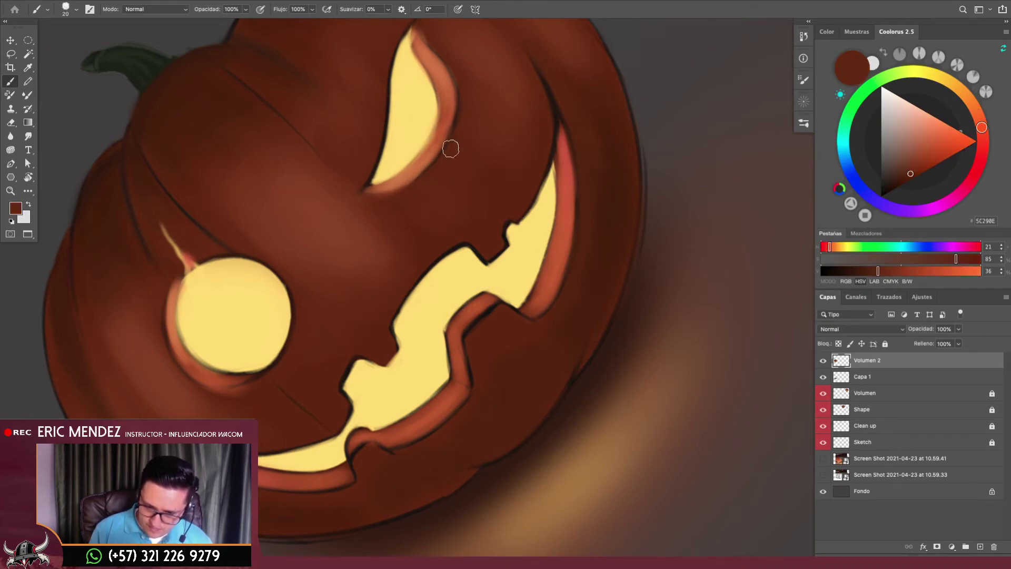
Straighten the canvas rotation upright and zoom in on the lower-left pumpkin
scroll(415, 217, down, 5)
key(r)
mouse_move(526, 266)
mouse_down()
mouse_move(565, 289)
mouse_move(309, 334)
mouse_up()
scroll(564, 288, down, 3)
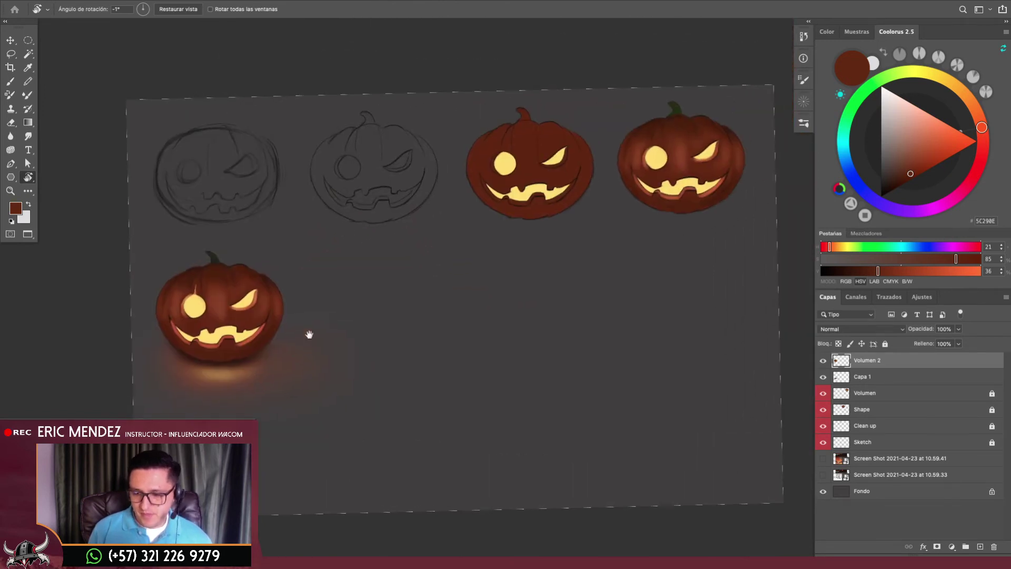
scroll(264, 336, up, 3)
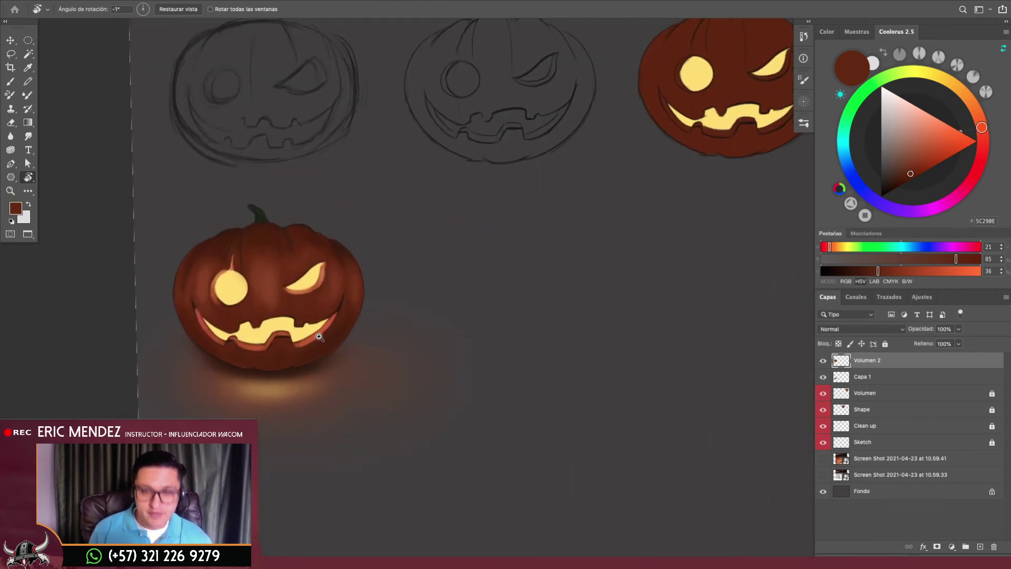
drag(327, 315, 405, 308)
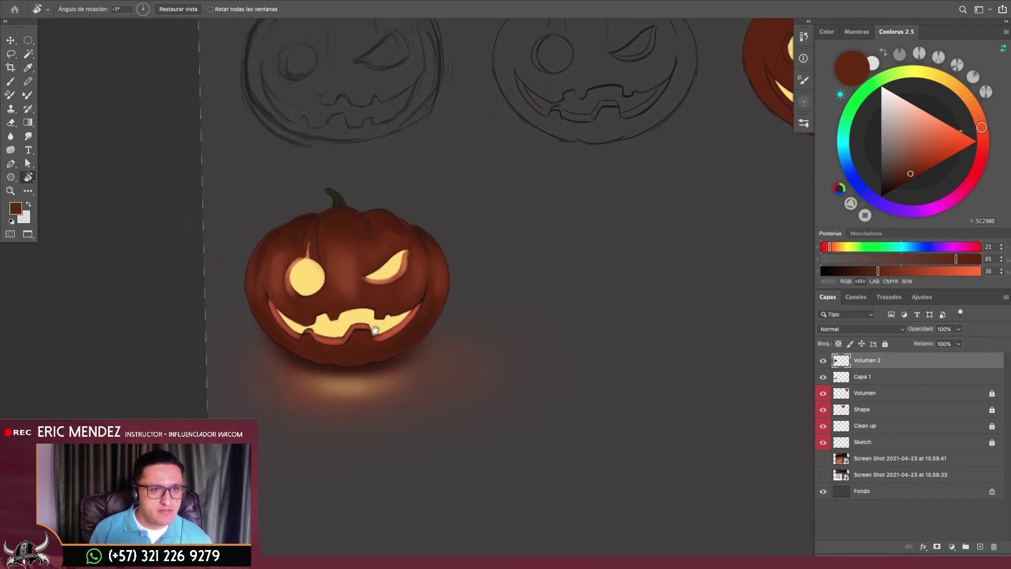
scroll(410, 296, up, 2)
On layer Capa 1, sample the pumpkin's bottom brown and shift it to a darker blue-black
key(b)
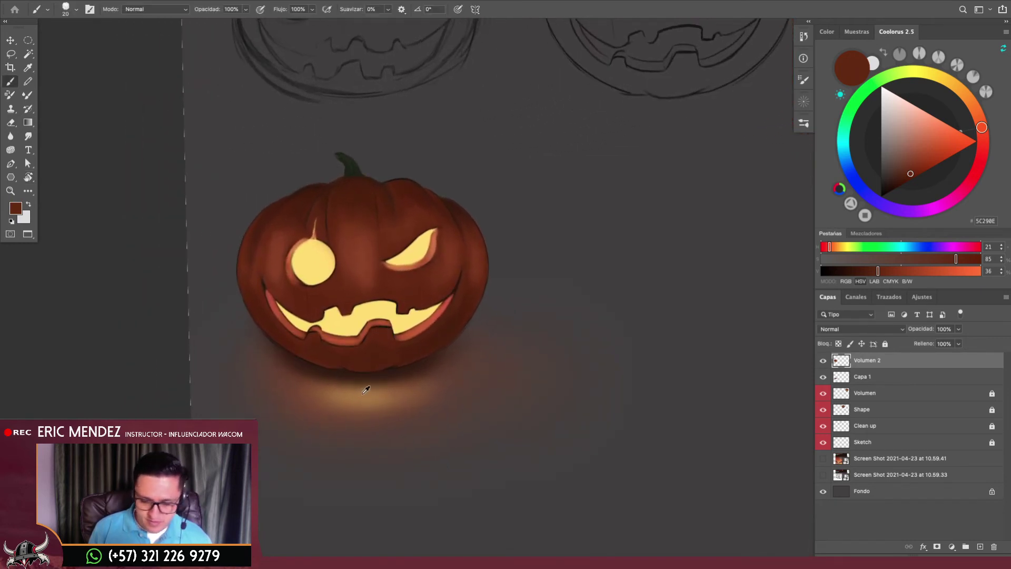
click(838, 377)
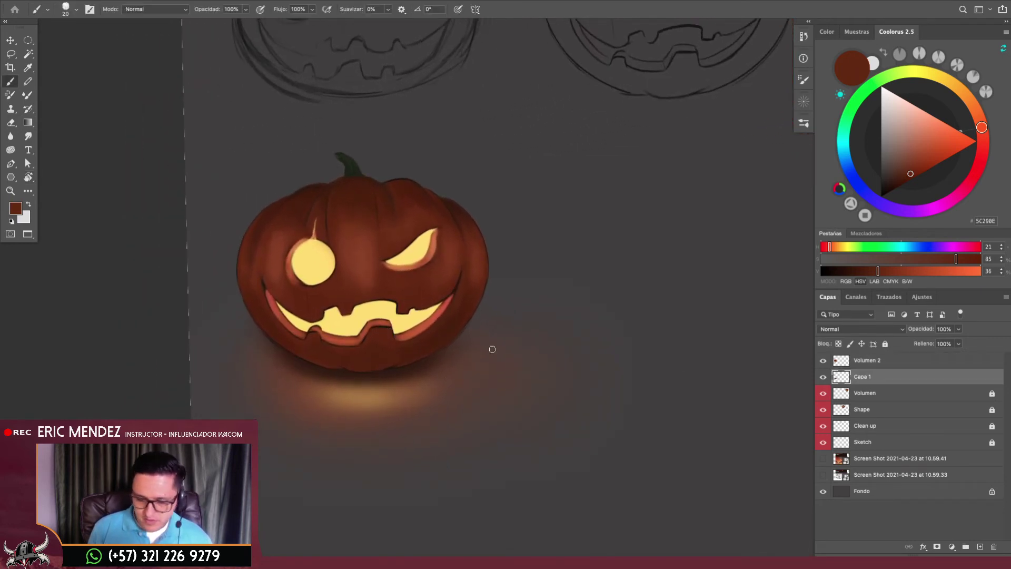
alt+click(350, 369)
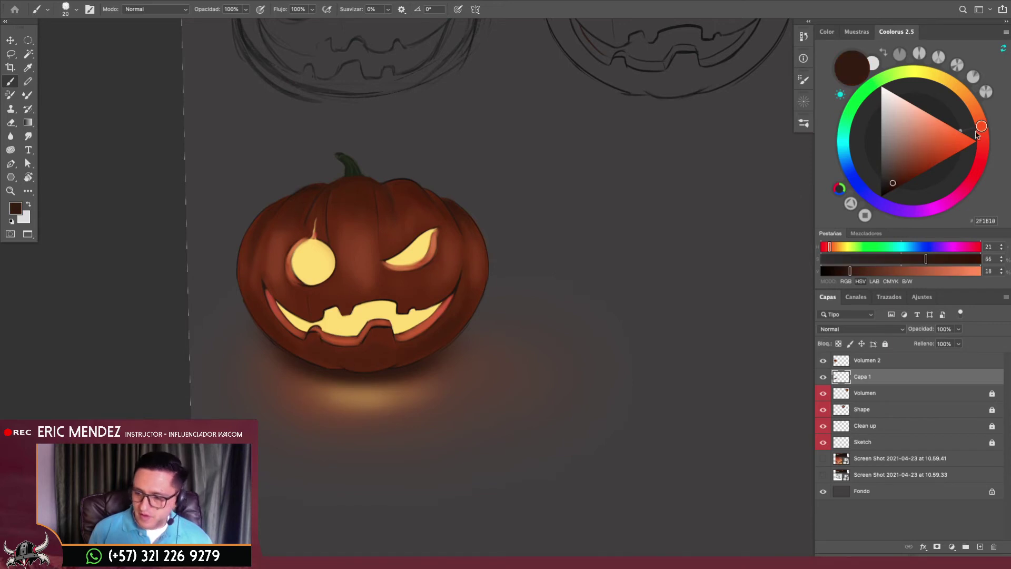
drag(975, 134, 890, 183)
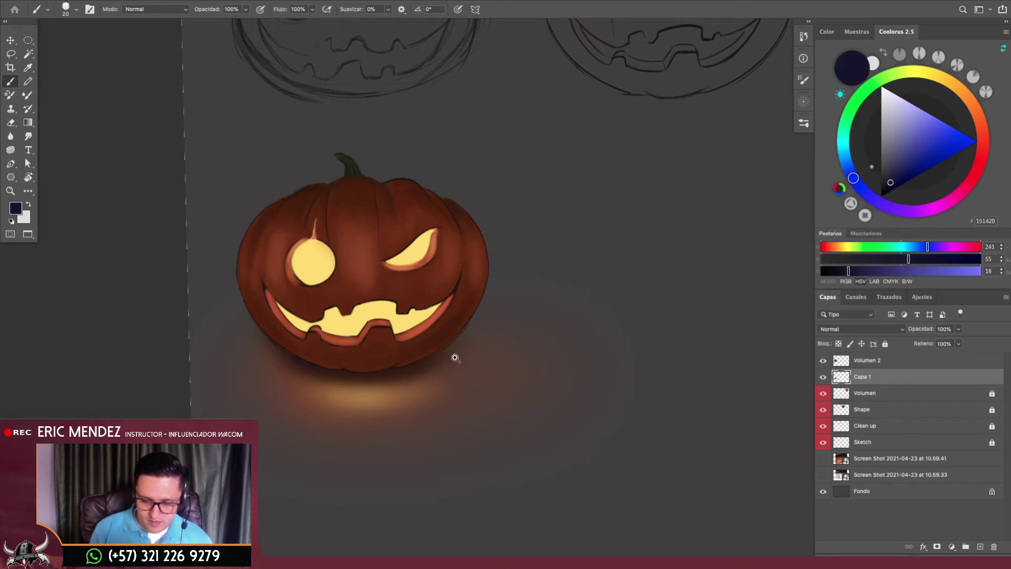
drag(455, 358, 421, 365)
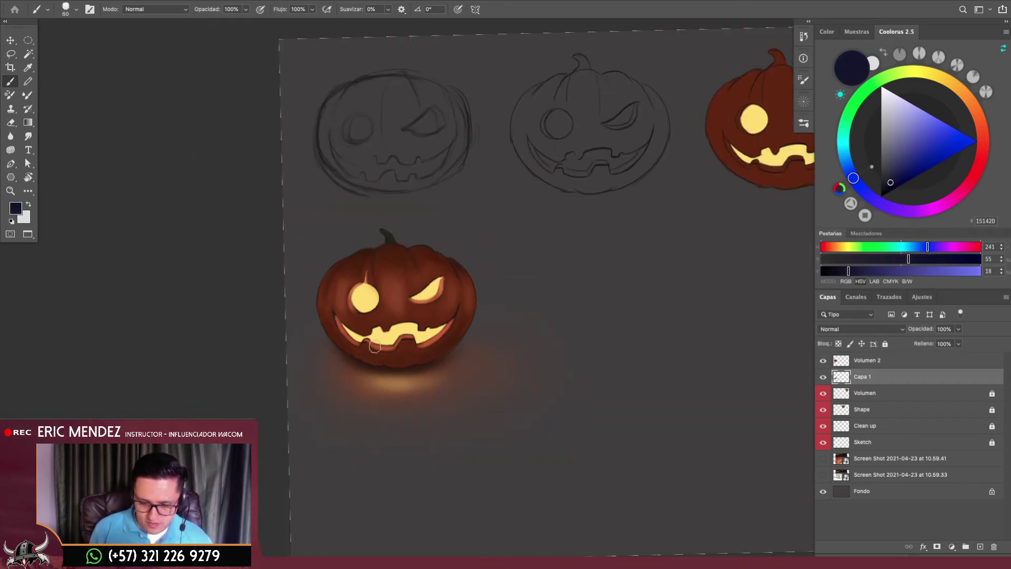
click(887, 184)
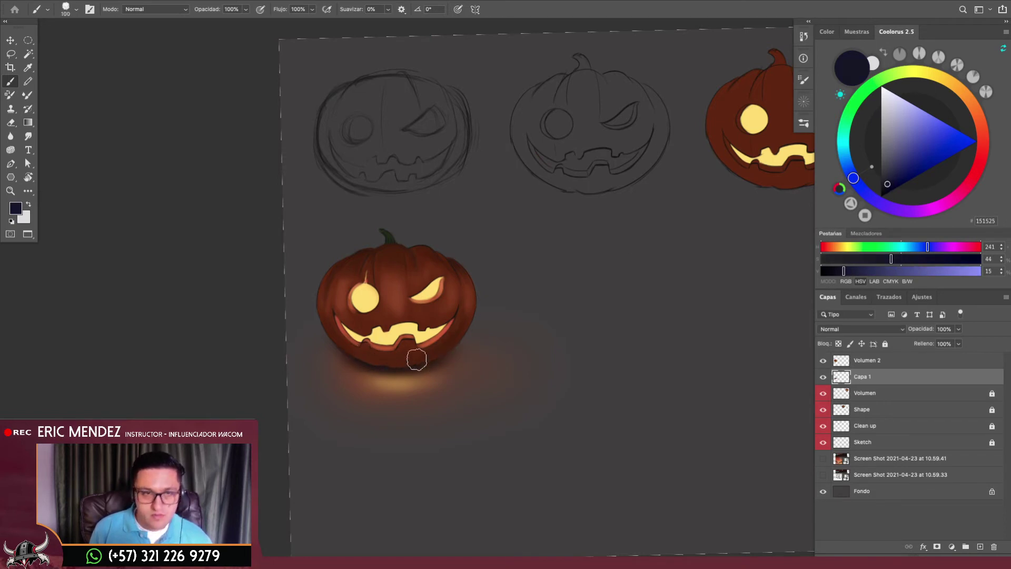
Pick a neutral near-black grey and set the shadow brush to around 90
key(bracketright)
key(bracketright)
key(bracketright)
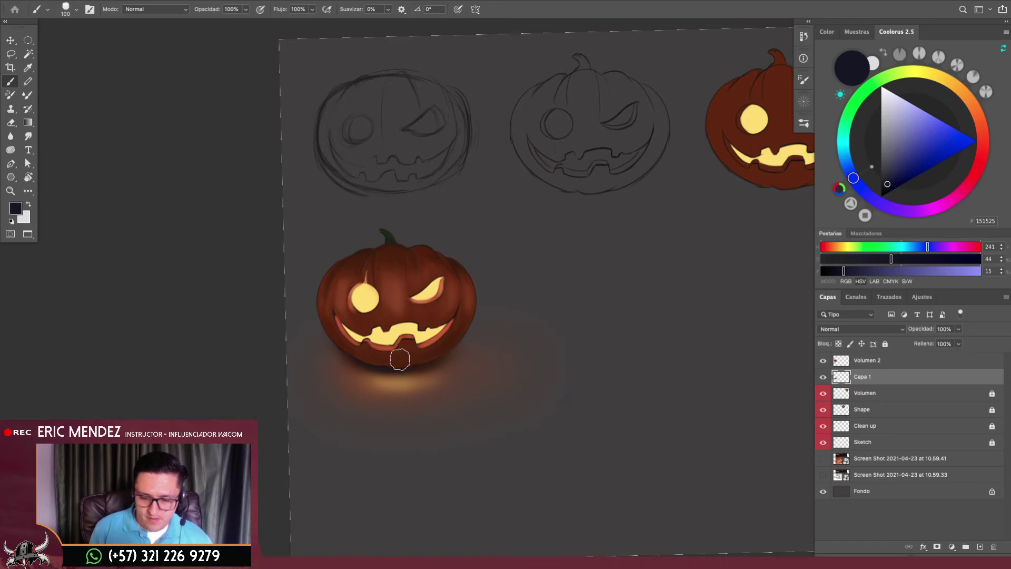
key(bracketright)
key(bracketright)
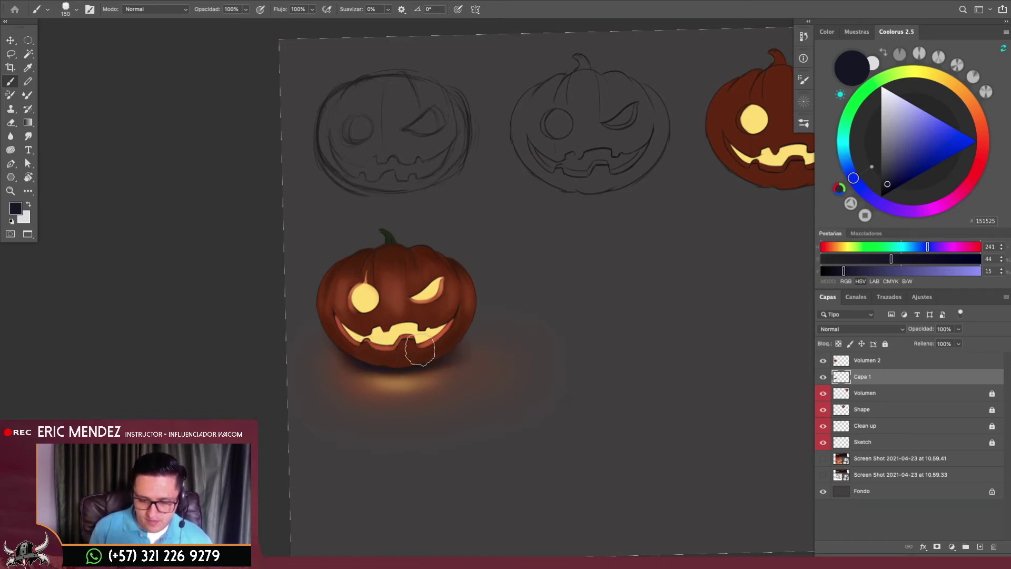
key(bracketleft)
key(bracketleft)
key(bracketleft)
click(887, 185)
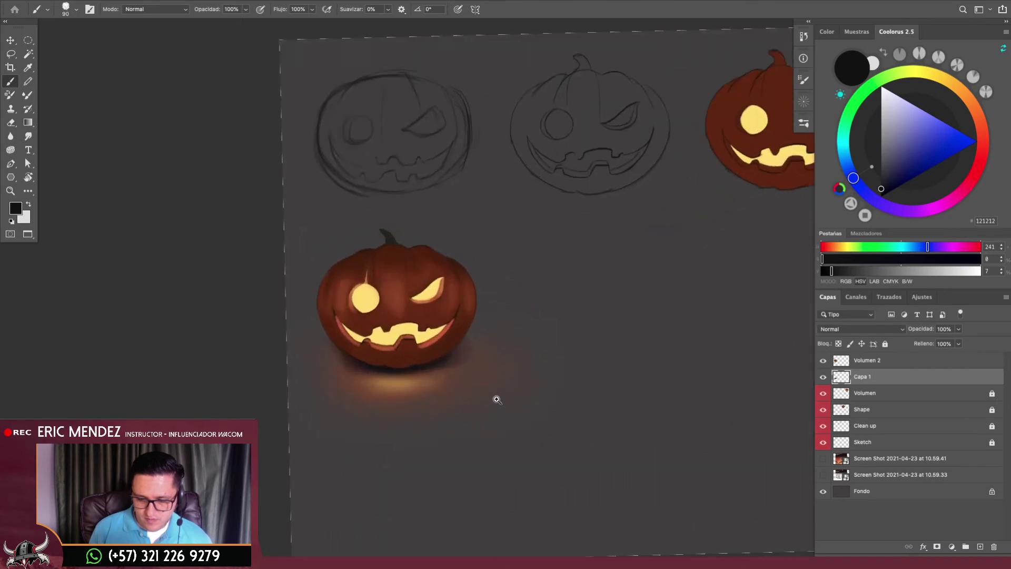
drag(503, 381, 495, 397)
key(bracketleft)
key(bracketleft)
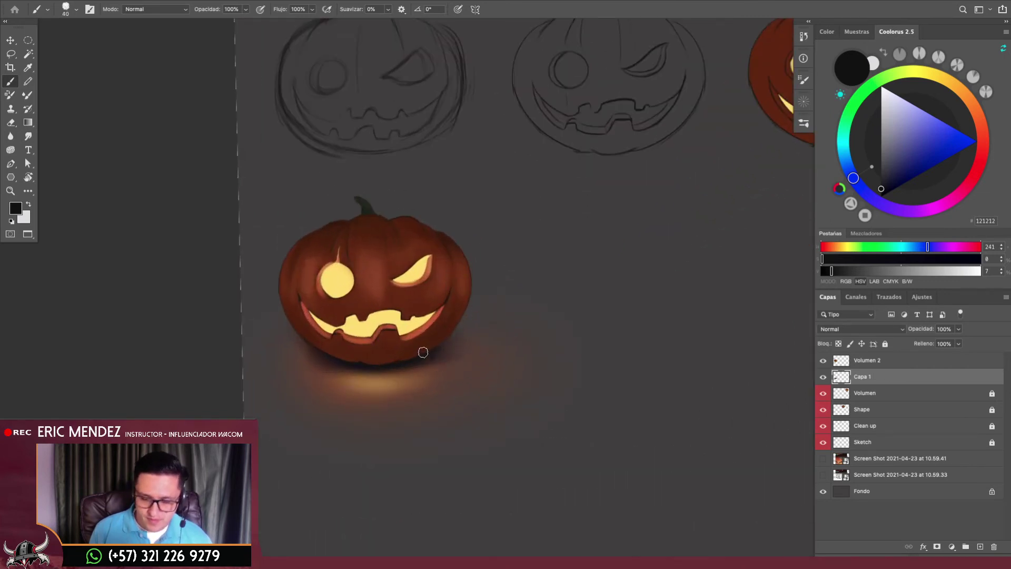
key(bracketright)
key(bracketright)
Sample browns from the ground glow and the mouth's yellow, sizing the brush between 80 and 175
alt+click(315, 353)
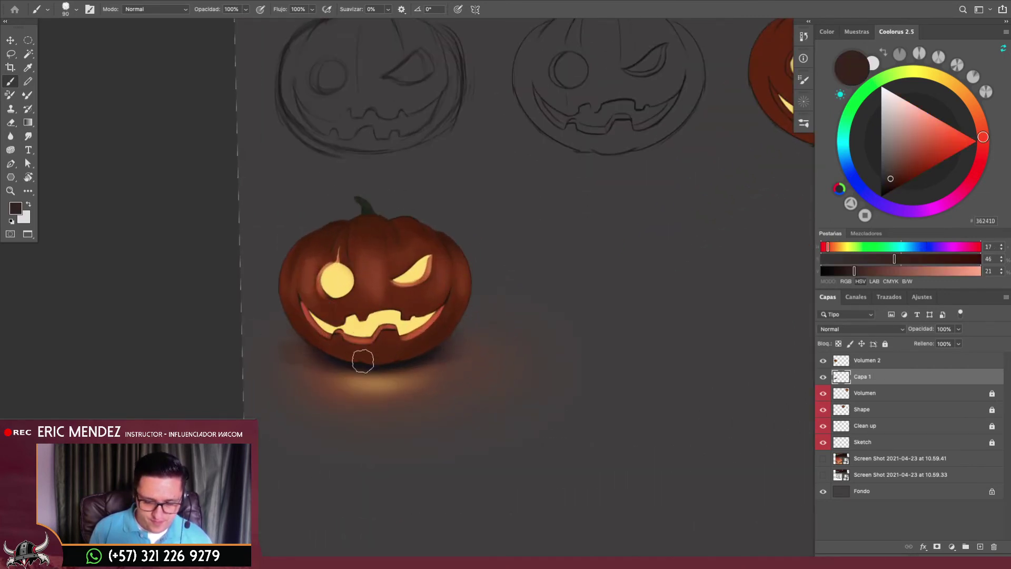
key(bracketleft)
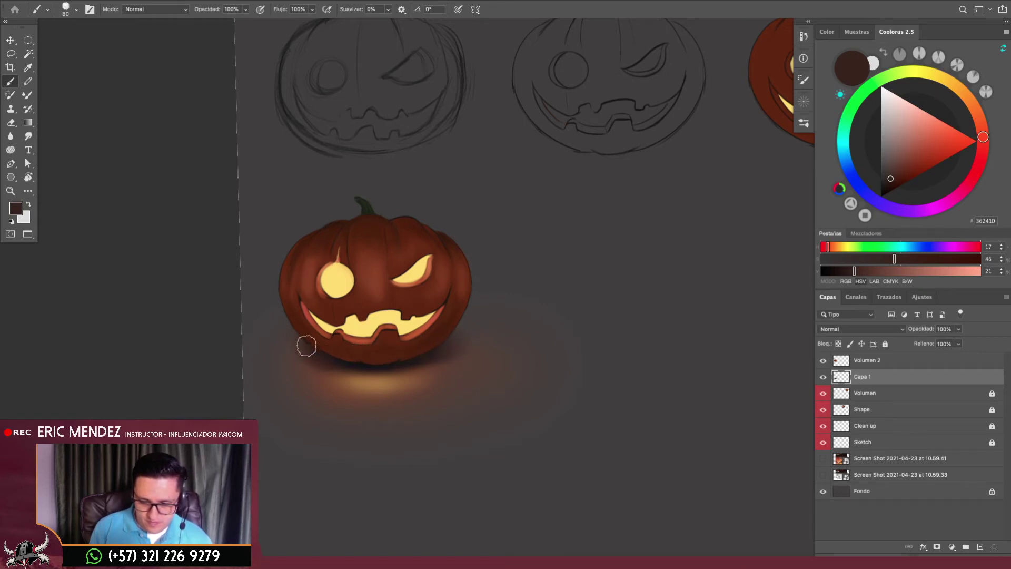
alt+click(337, 385)
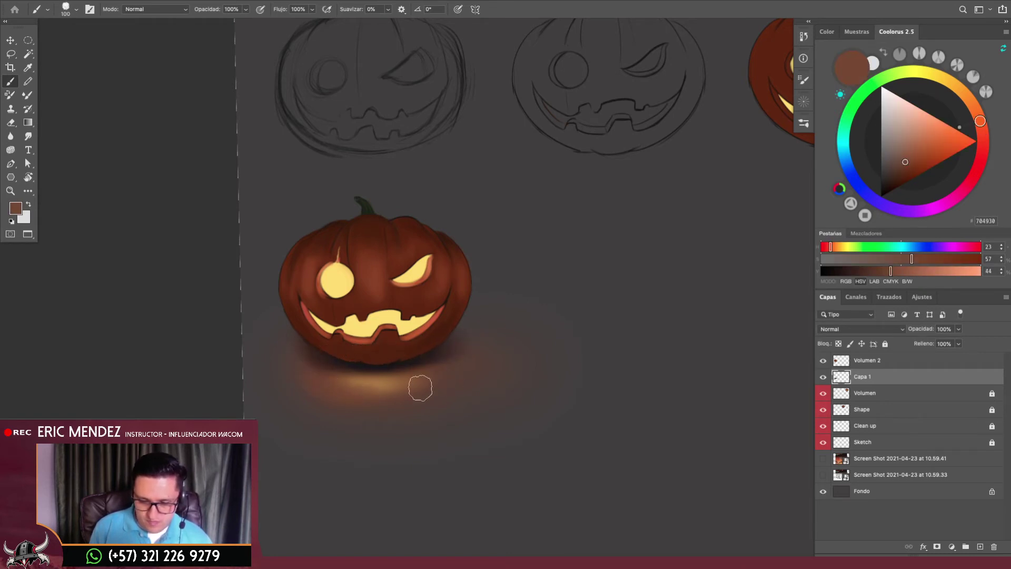
key(bracketright)
key(bracketright)
key(bracketright)
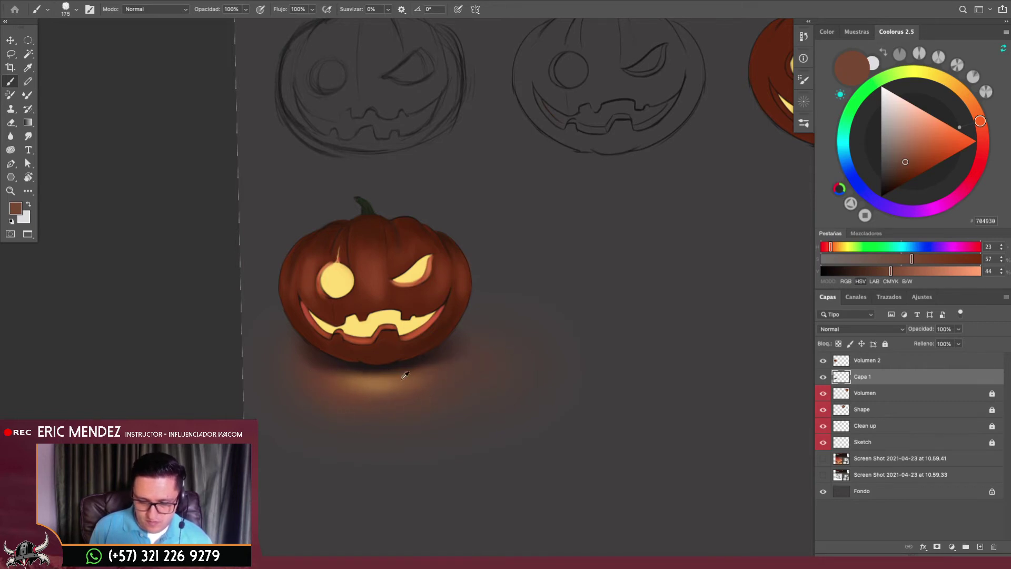
alt+click(401, 379)
key(bracketleft)
key(bracketleft)
key(bracketleft)
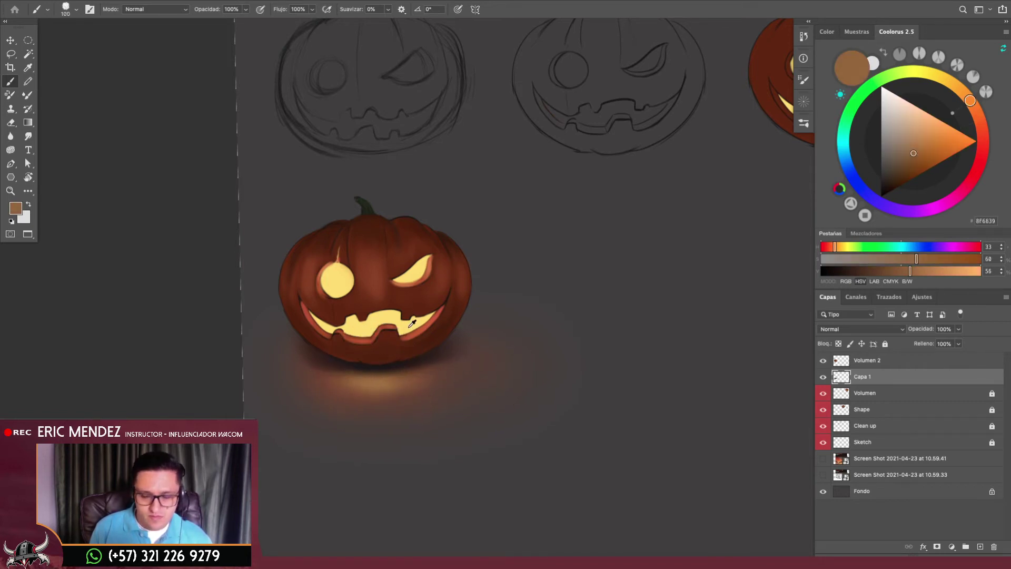
alt+click(409, 321)
key(bracketleft)
key(bracketleft)
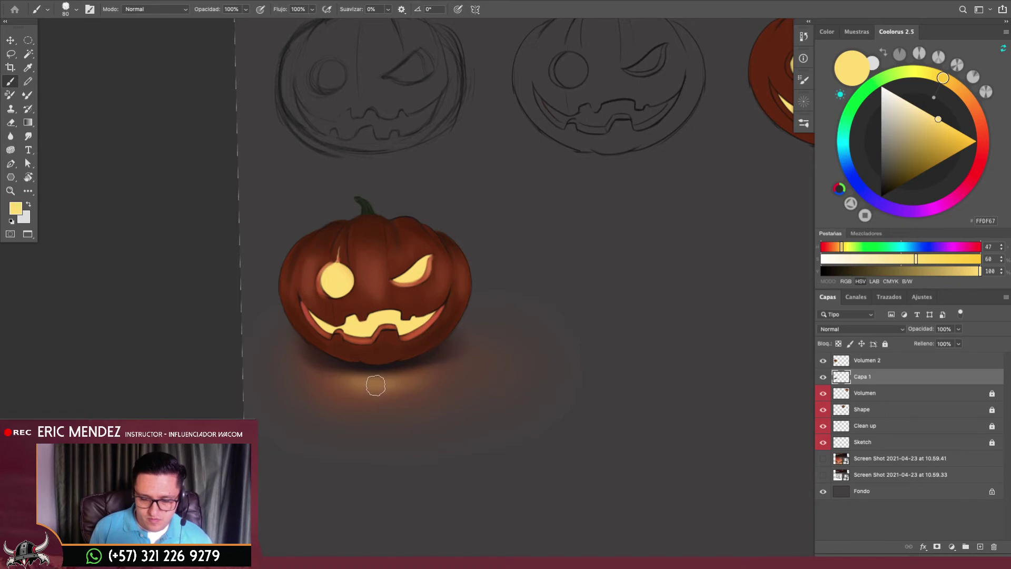
key(bracketright)
Zoom onto the lit pumpkin and shrink the brush from 70 to 25
alt+scroll(539, 377, down, 5)
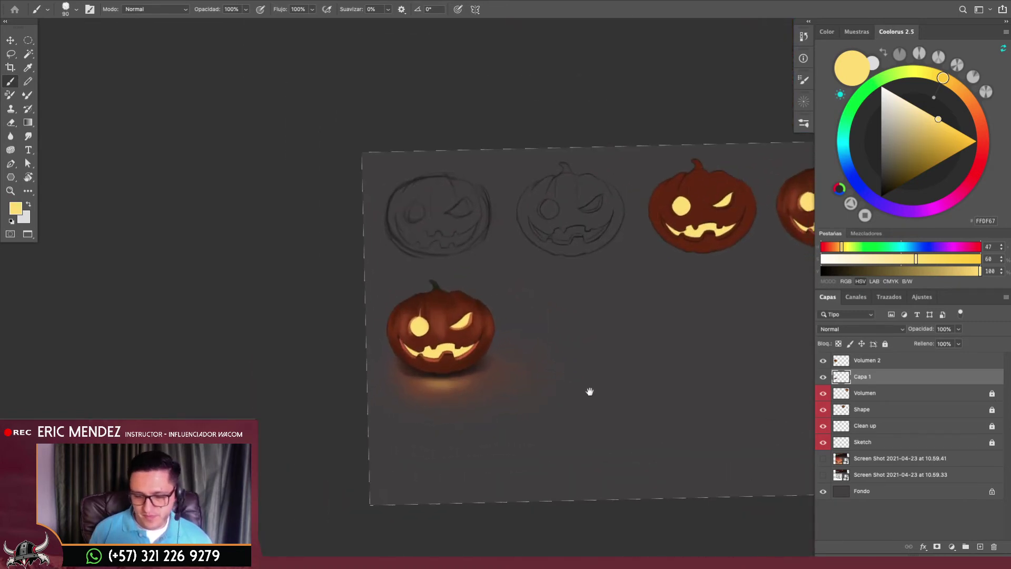
alt+scroll(569, 389, up, 5)
scroll(474, 399, down, 5)
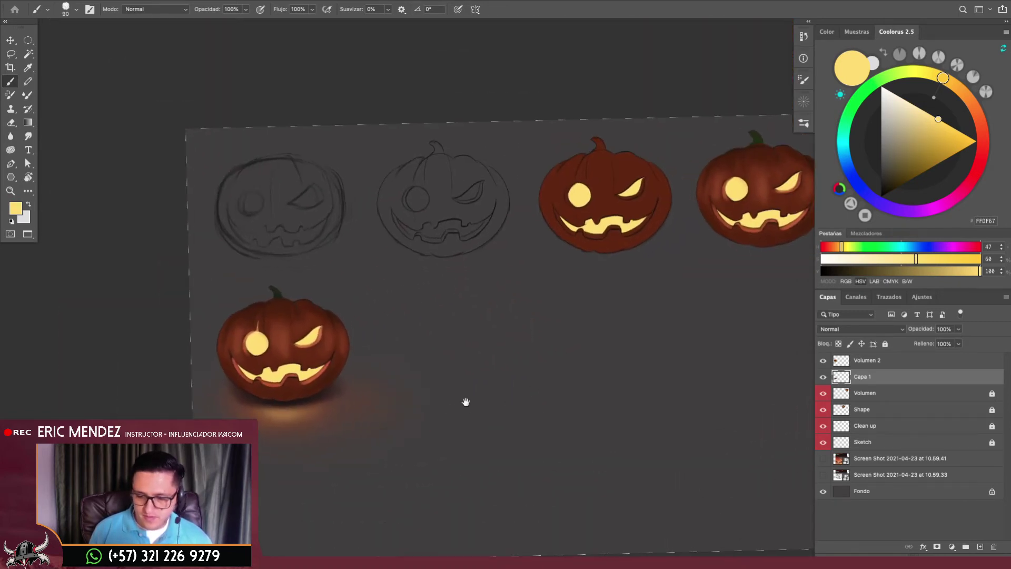
scroll(465, 402, up, 3)
scroll(532, 381, up, 4)
scroll(520, 358, up, 2)
key(bracketleft)
key(bracketleft)
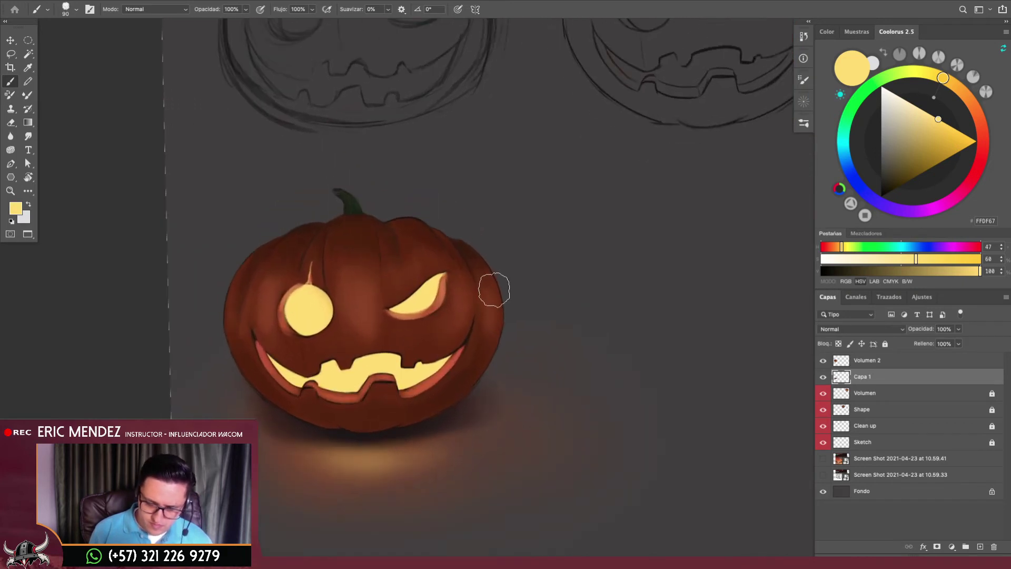
drag(359, 242, 354, 284)
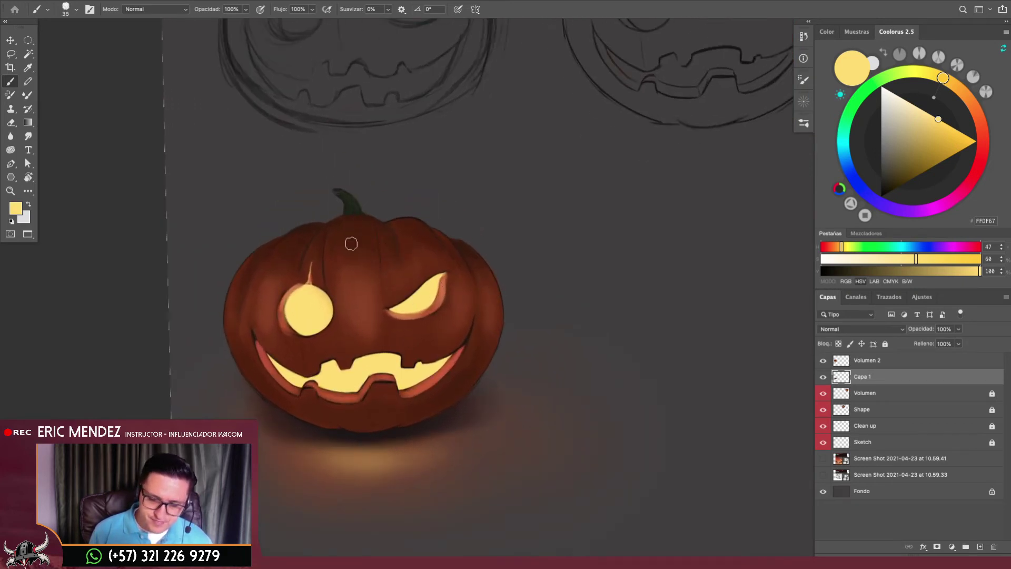
Pick progressively darker browns down to near-black for eye and carving detail strokes
alt+click(354, 284)
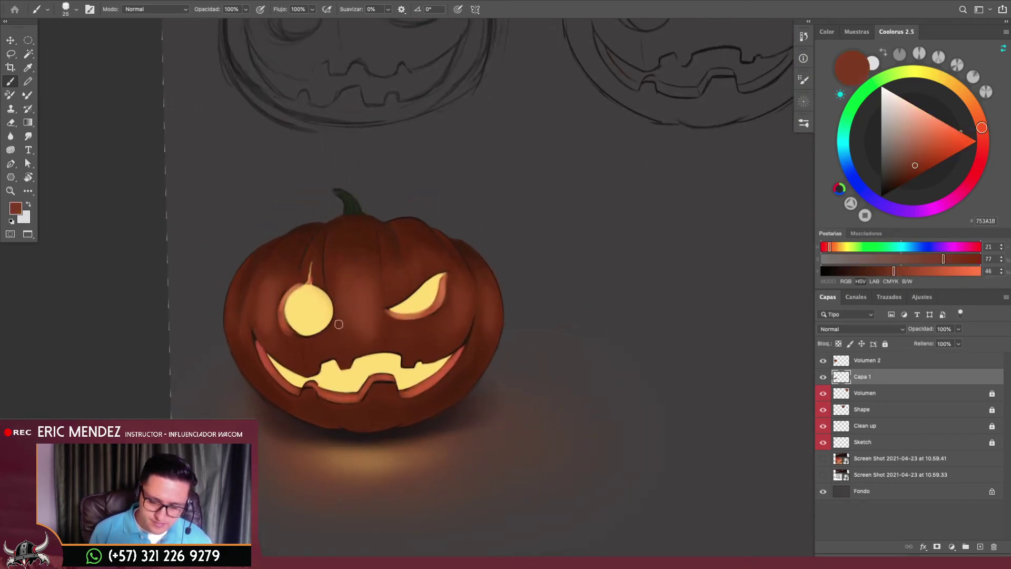
alt+click(258, 326)
alt+click(255, 313)
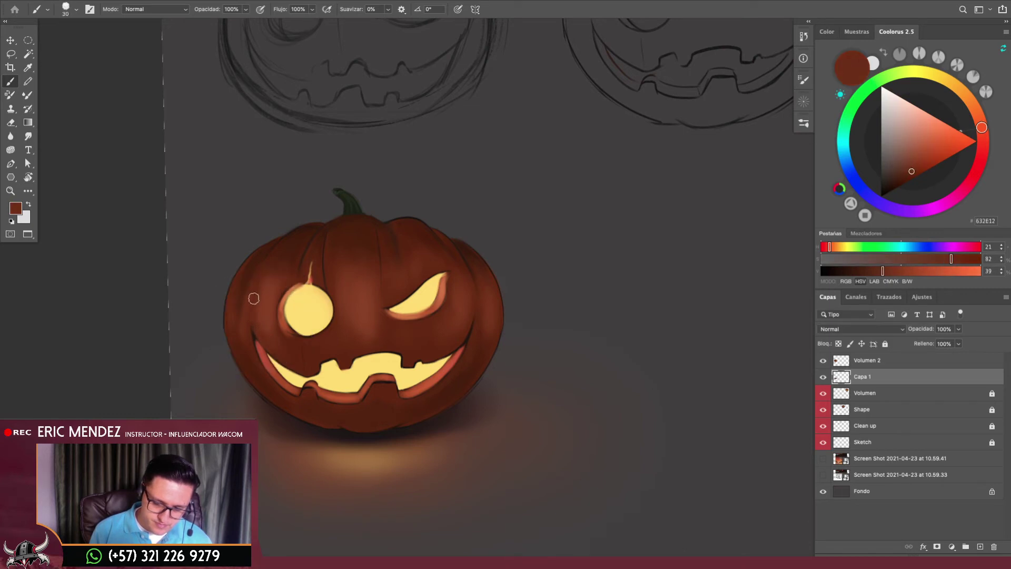
alt+click(264, 300)
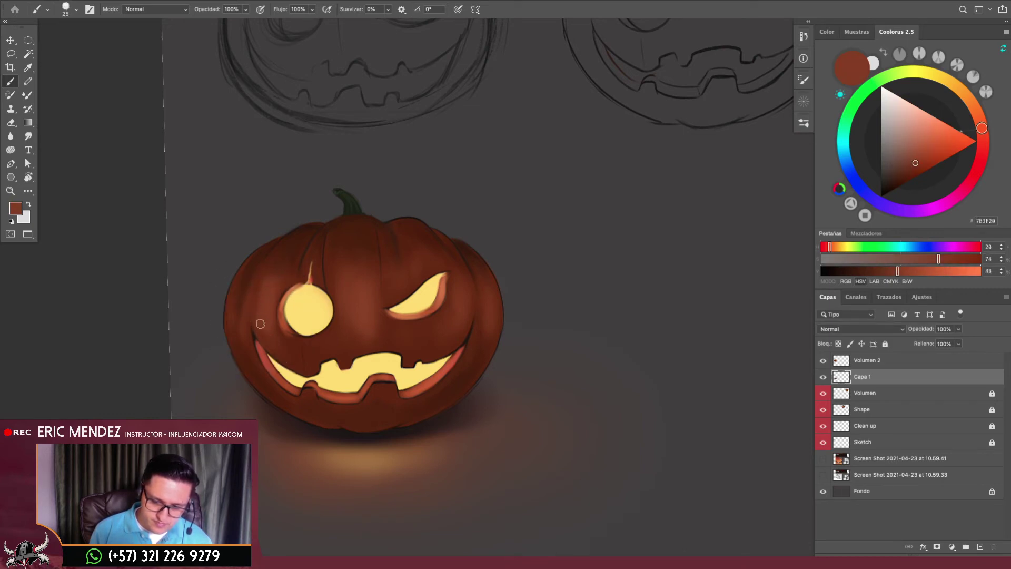
alt+click(306, 342)
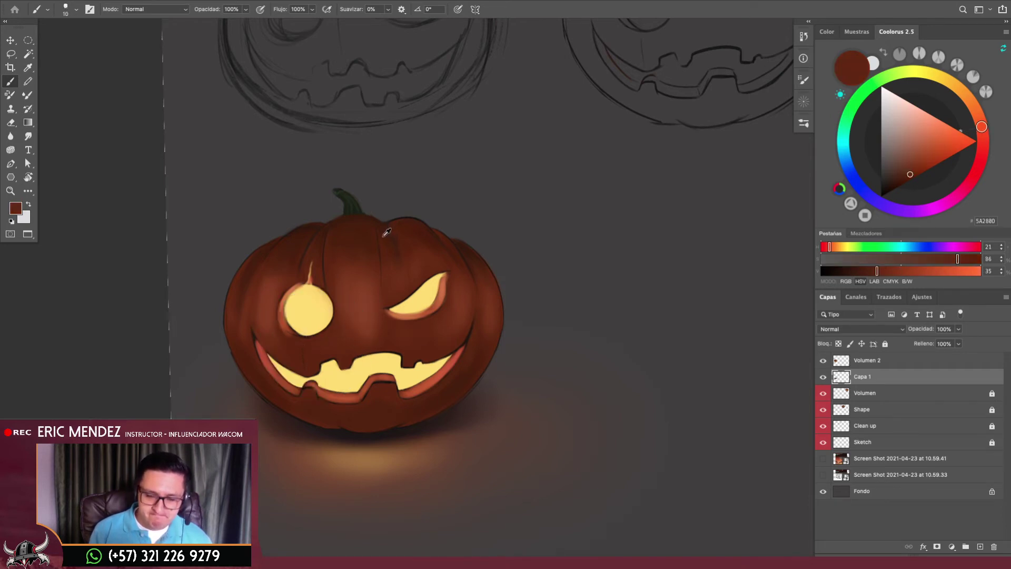
alt+click(256, 335)
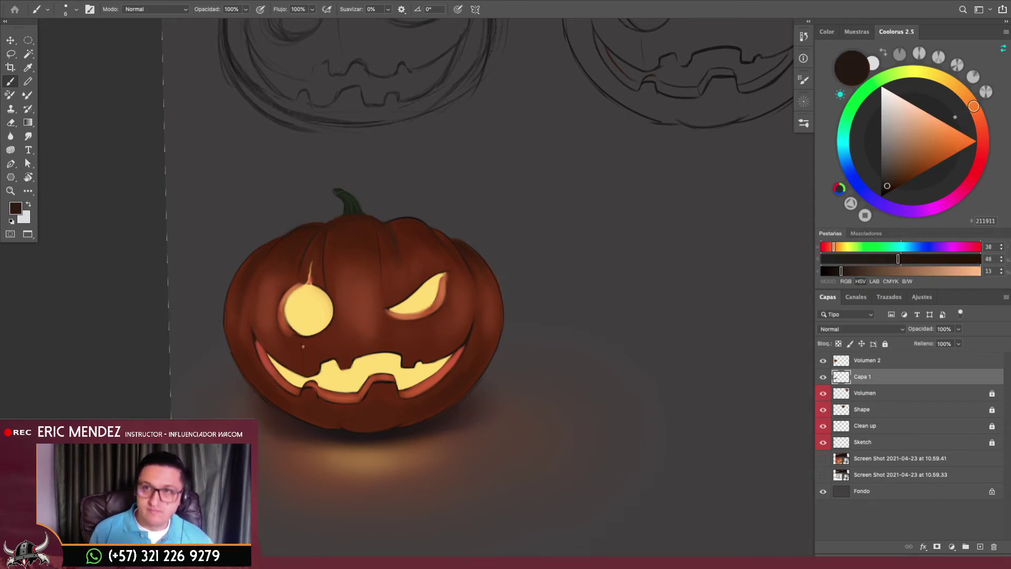
alt+click(300, 338)
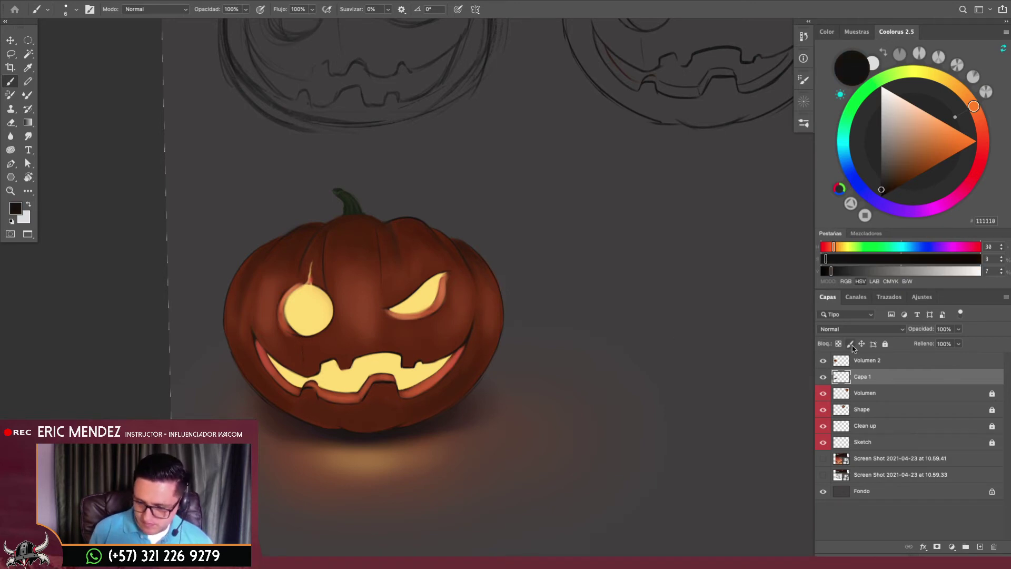
shift+click(855, 361)
Undo an accidental Capa 1 merge, then sample lighter pumpkin browns to shade the rind and ribs
key(ctrl+e)
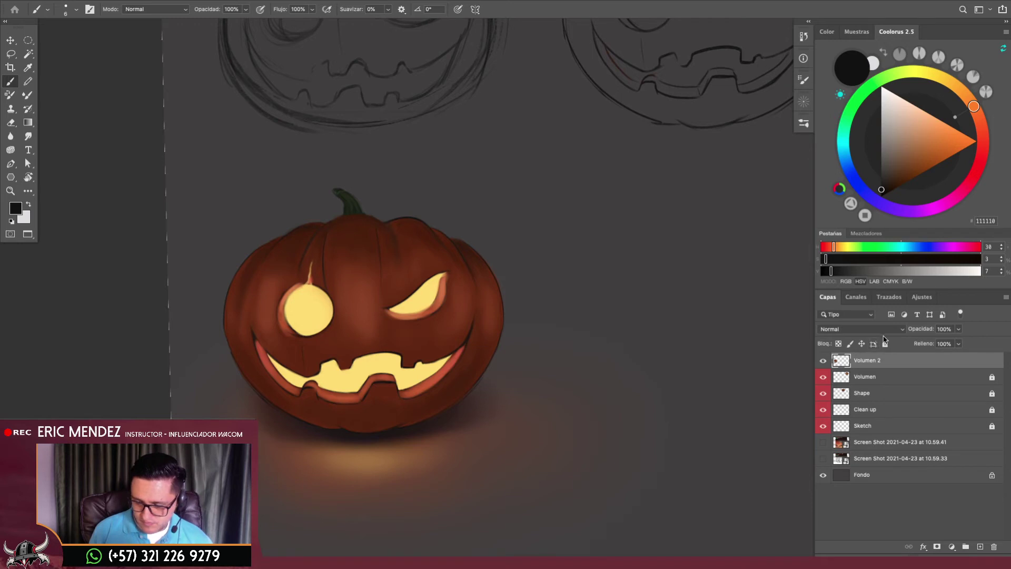
key(ctrl+z)
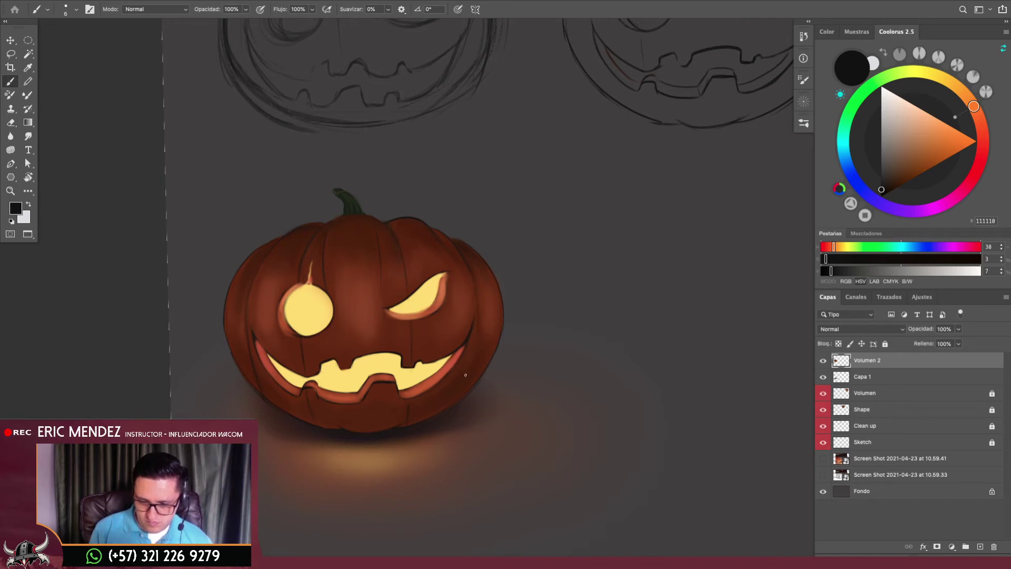
scroll(469, 406, down, 5)
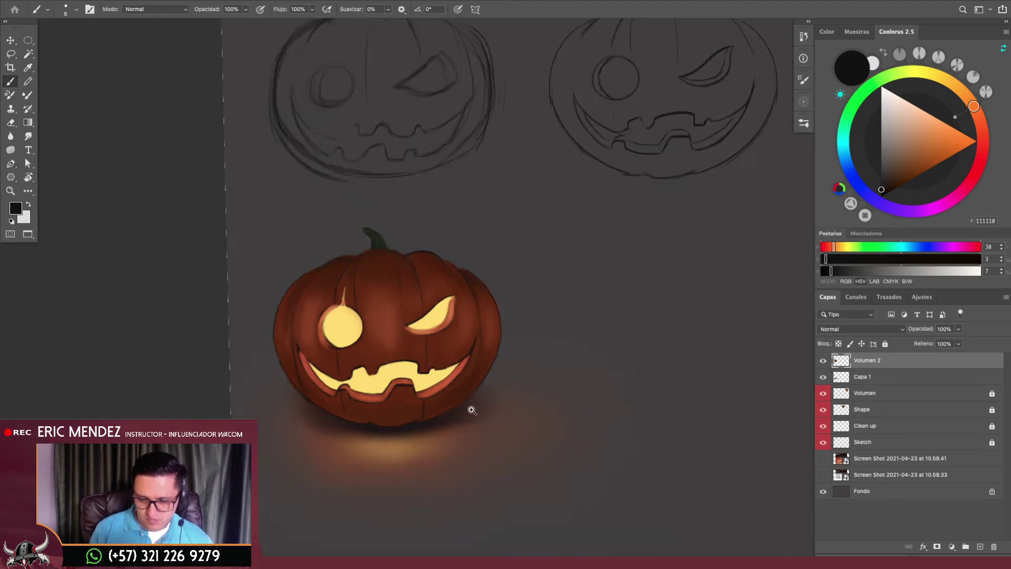
scroll(463, 411, up, 5)
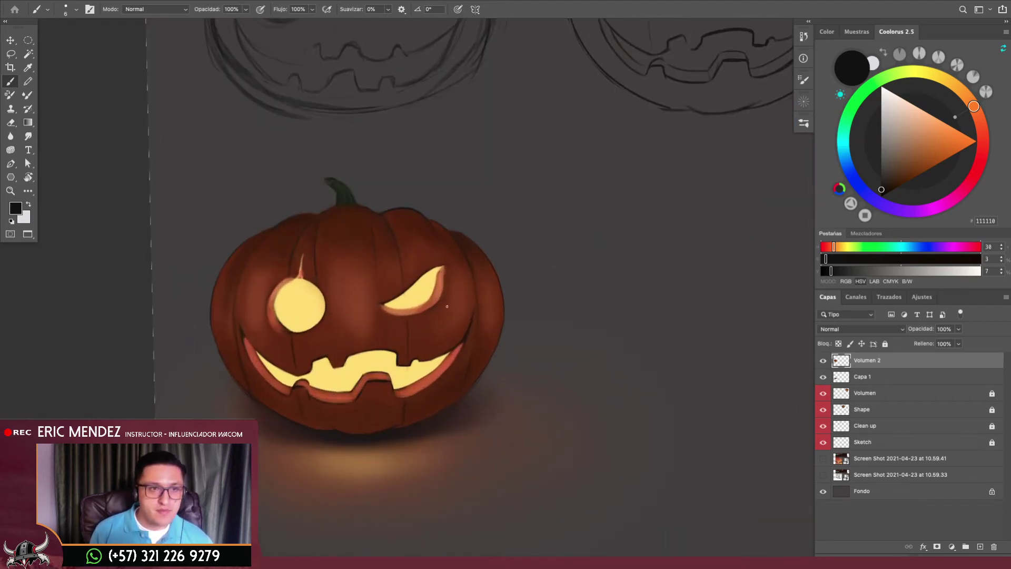
alt+click(422, 284)
alt+click(377, 293)
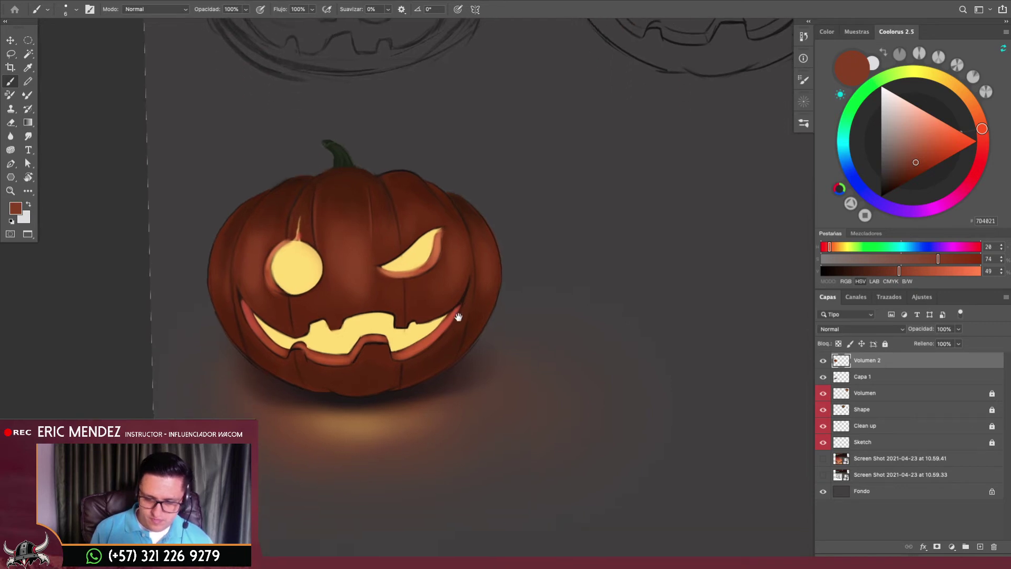
scroll(458, 316, down, 3)
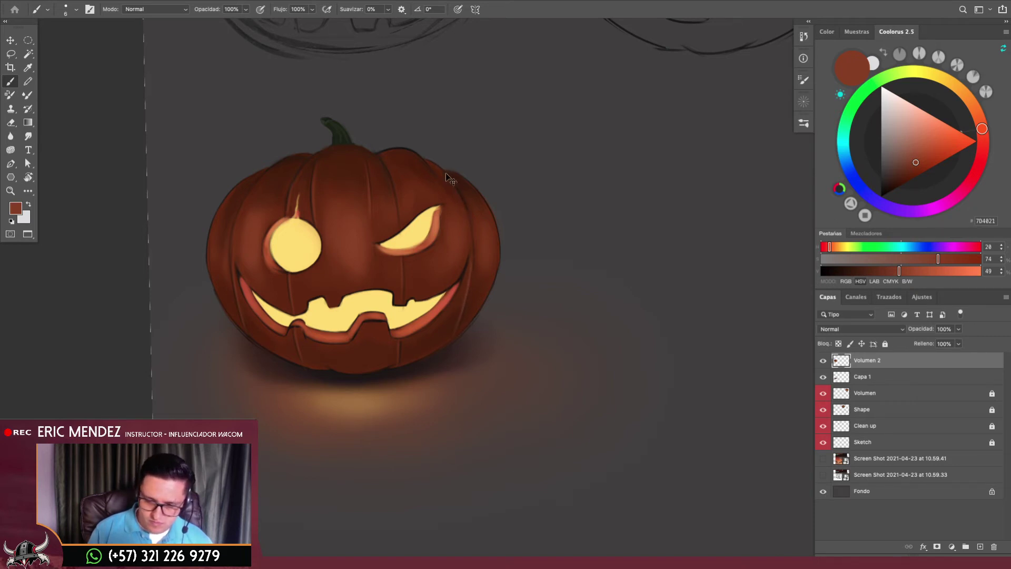
scroll(505, 342, down, 5)
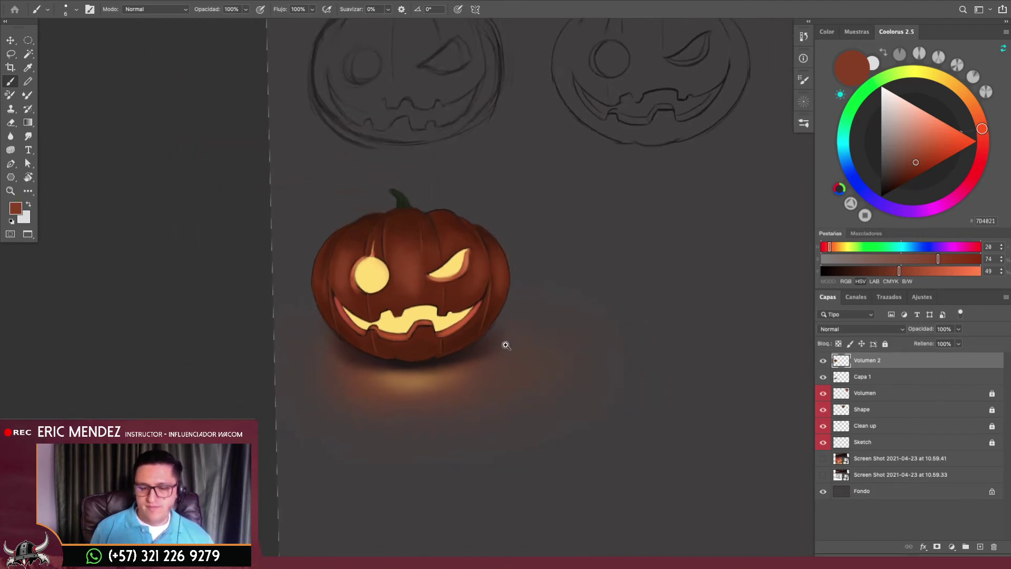
scroll(484, 353, down, 3)
scroll(484, 353, down, 2)
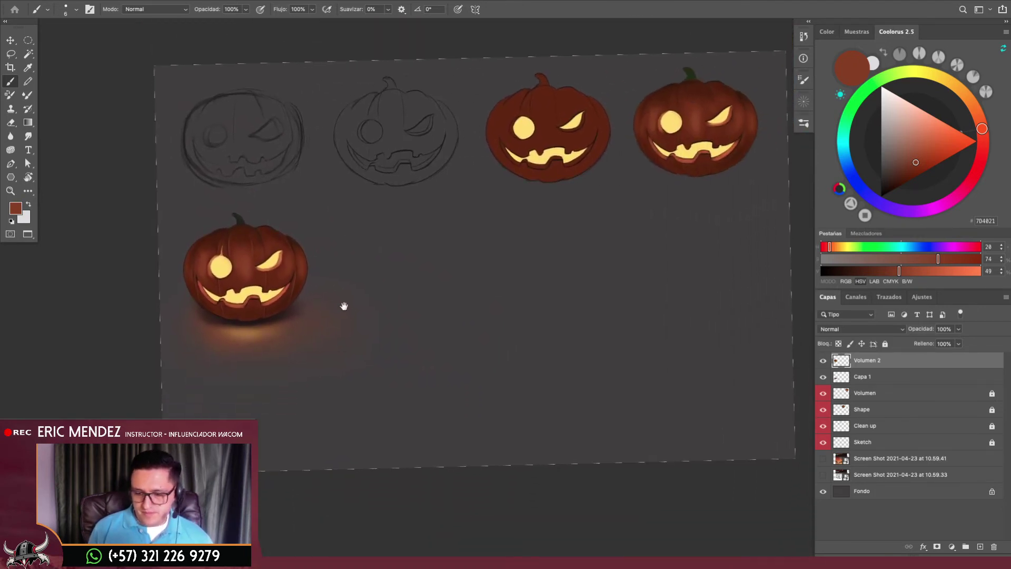
Merge Capa 1 into the Volumen 2 pumpkin layer
key(r)
click(575, 323)
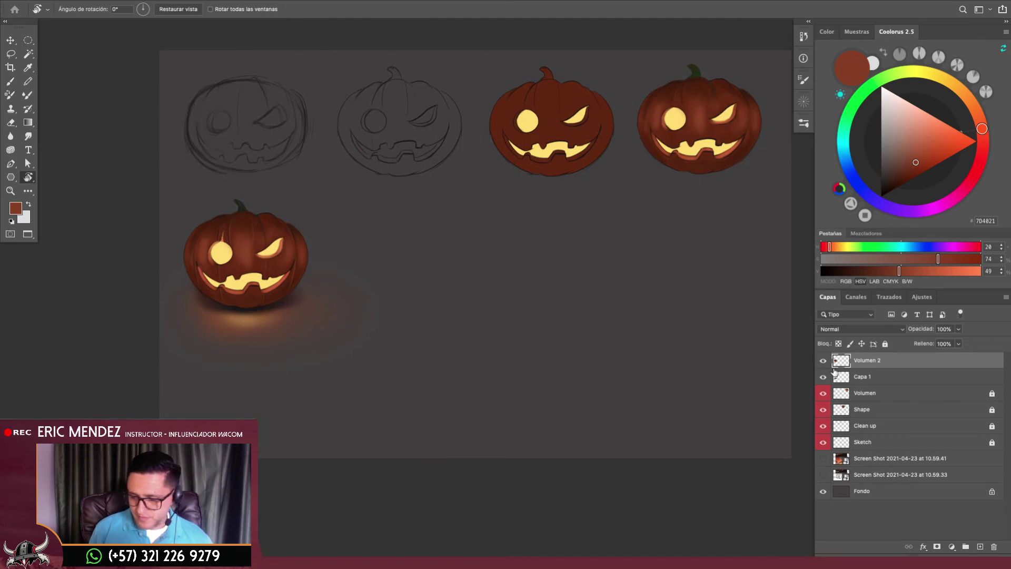
click(861, 377)
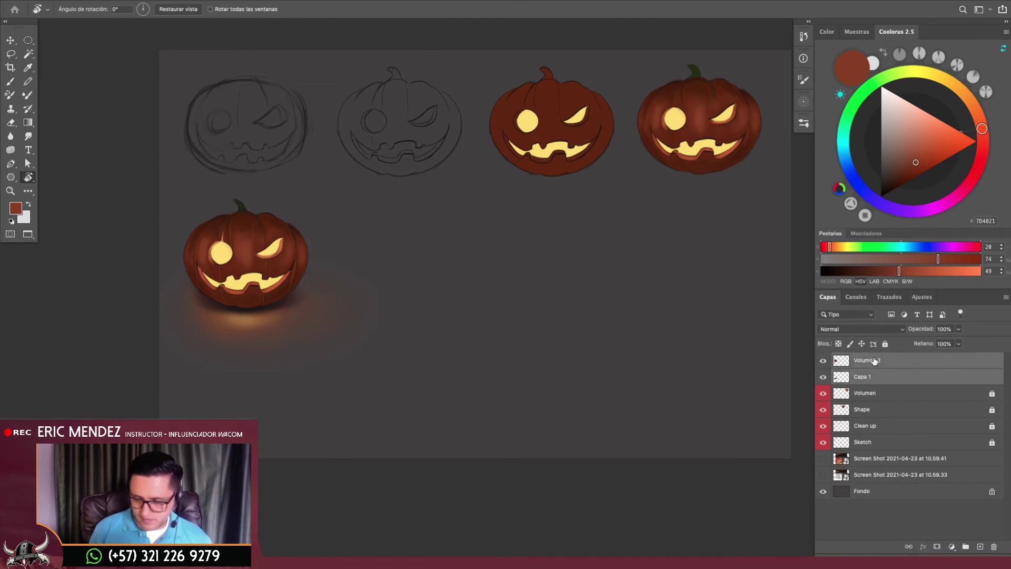
key(ctrl+e)
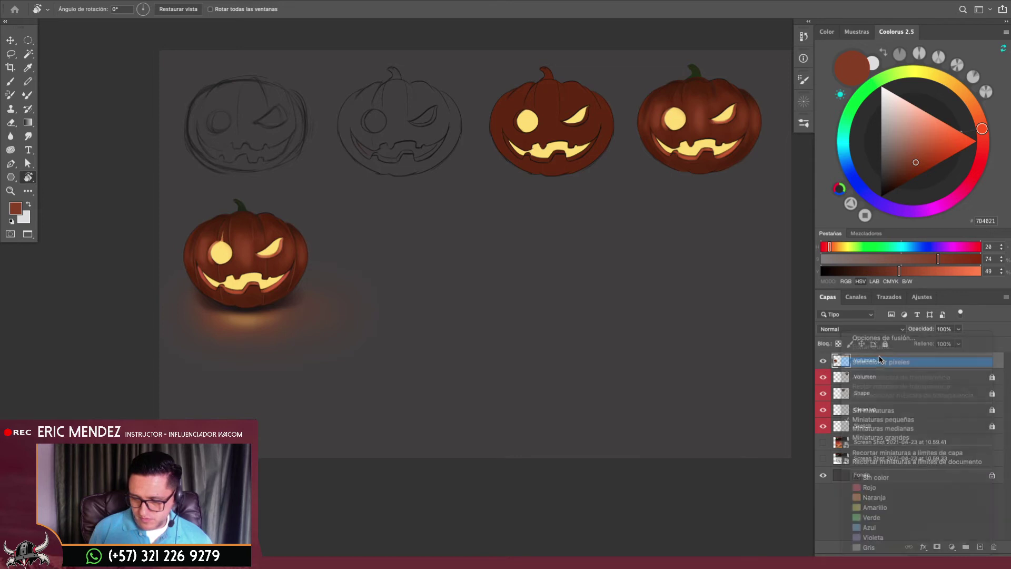
Duplicate the pumpkin and move the copy to the right of the original
key(ctrl+j)
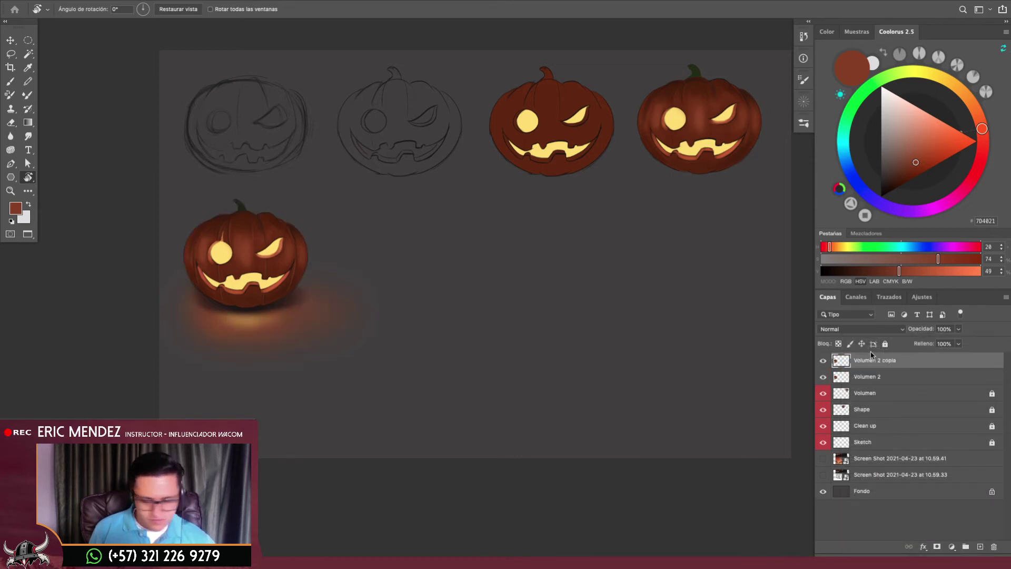
key(ctrl+t)
drag(294, 331, 488, 327)
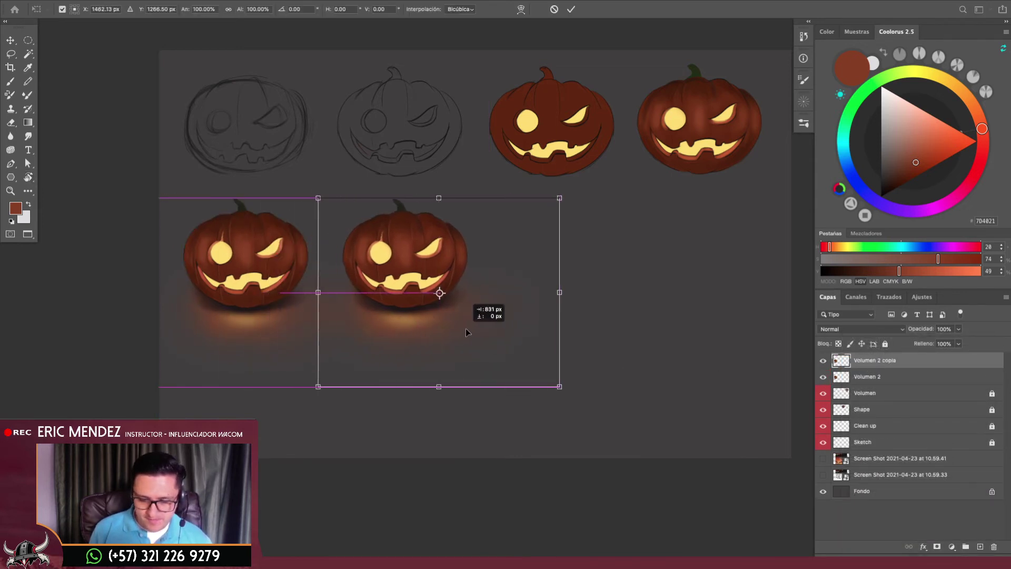
key(Return)
key(r)
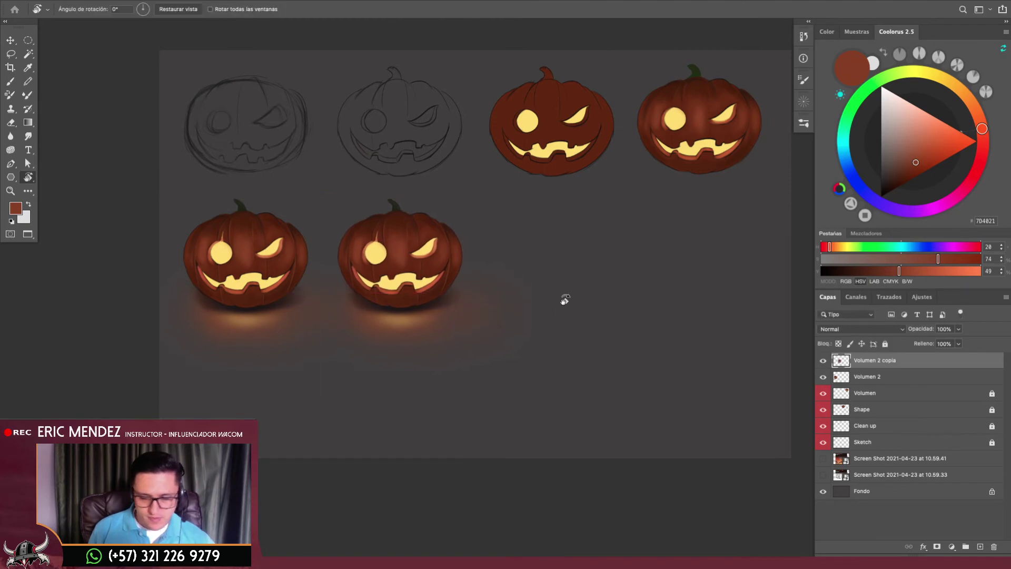
Tag Volumen 2 red and rename the copied layer to Volumen 3
right_click(823, 377)
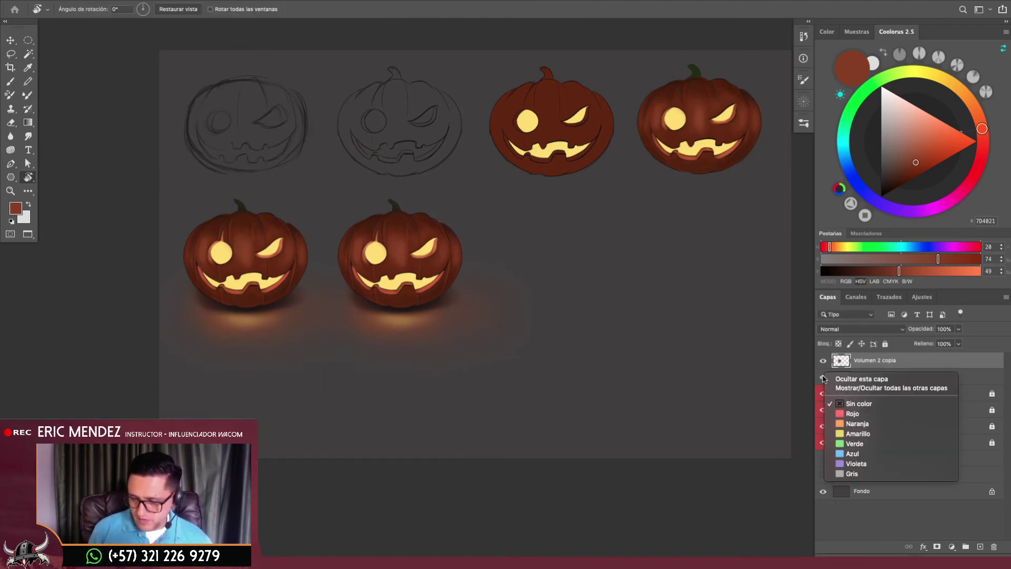
click(861, 414)
double_click(882, 362)
click(899, 361)
key(BackSpace)
key(BackSpace)
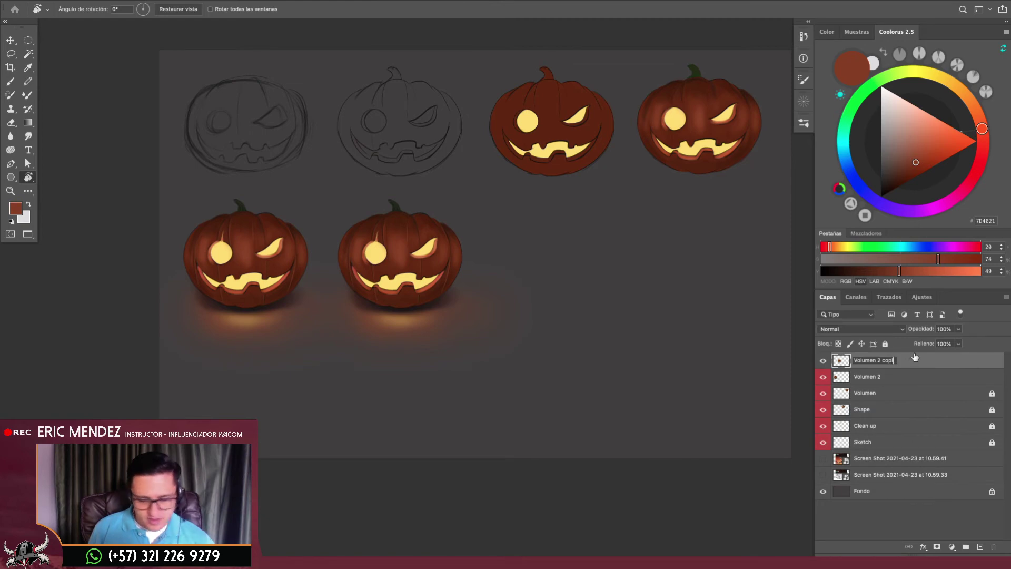
key(BackSpace)
key(BackSpace)
key(BackSpace)
text(3)
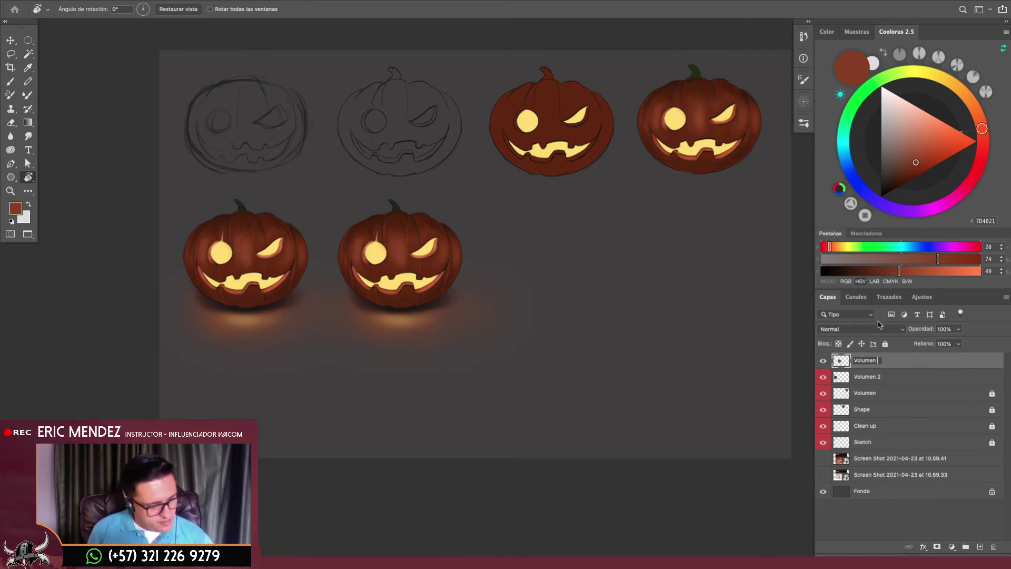
key(Return)
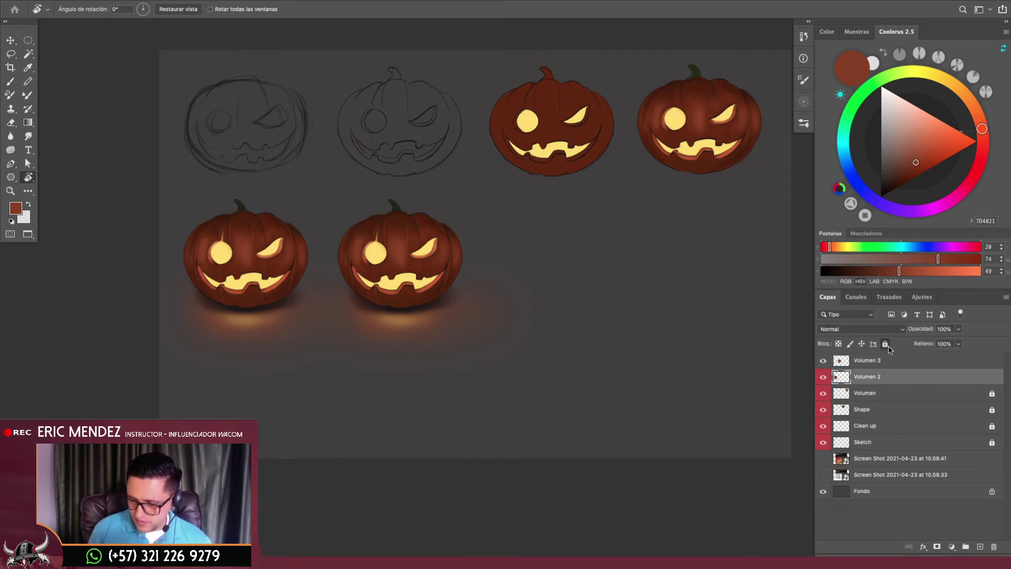
Lock the Volumen 2 layer and erase part of the stem's right edge with a smaller eraser tip
mouse_move(633, 354)
mouse_down()
mouse_move(552, 360)
mouse_move(528, 313)
mouse_up()
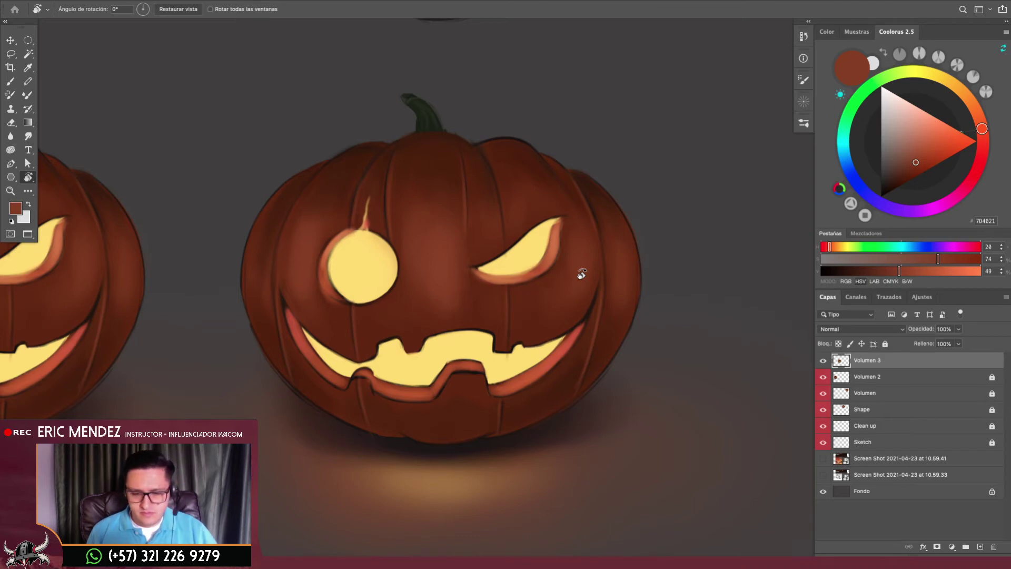
scroll(450, 142, up, 2)
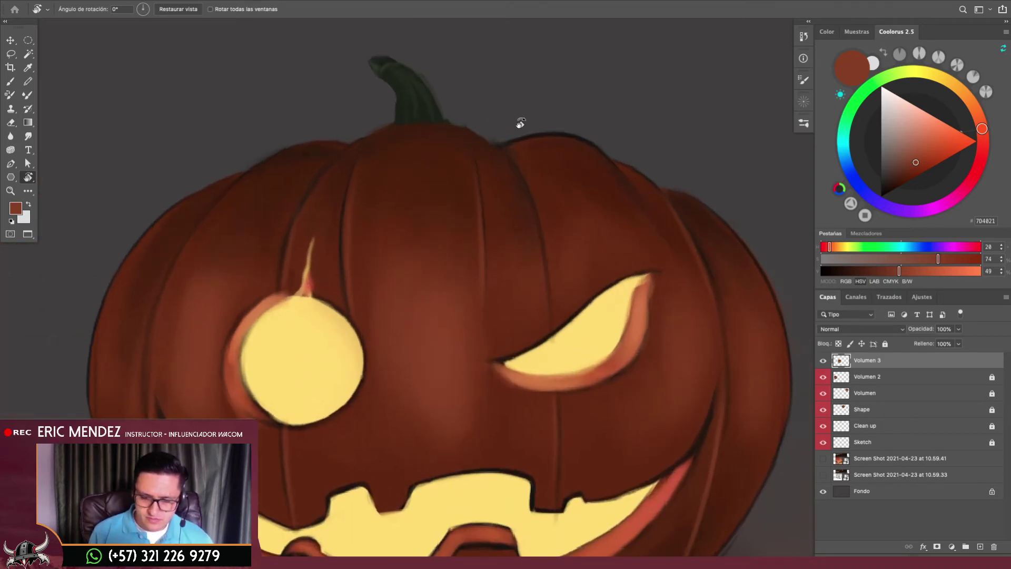
key(e)
drag(355, 136, 374, 193)
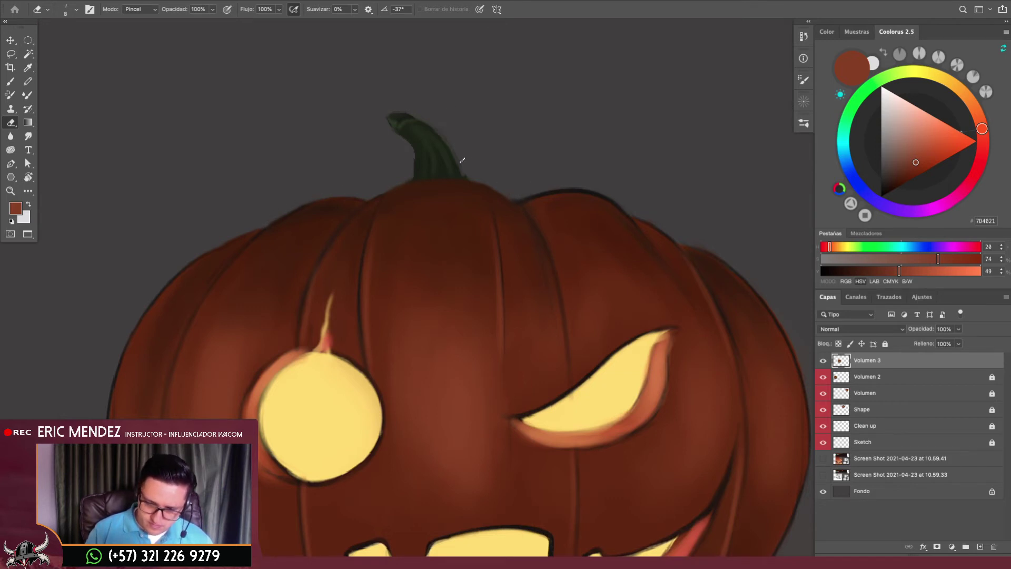
click(803, 80)
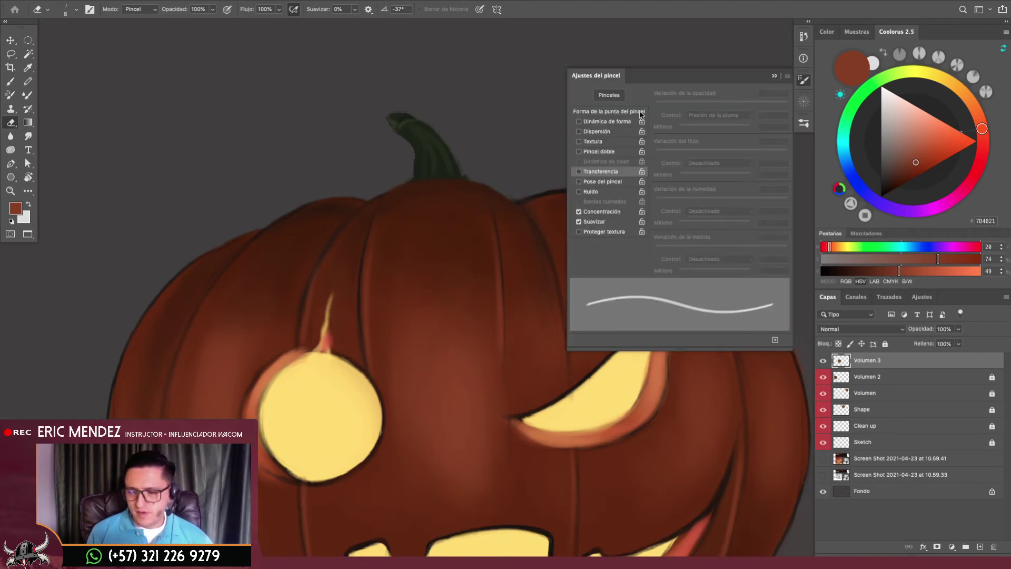
click(763, 103)
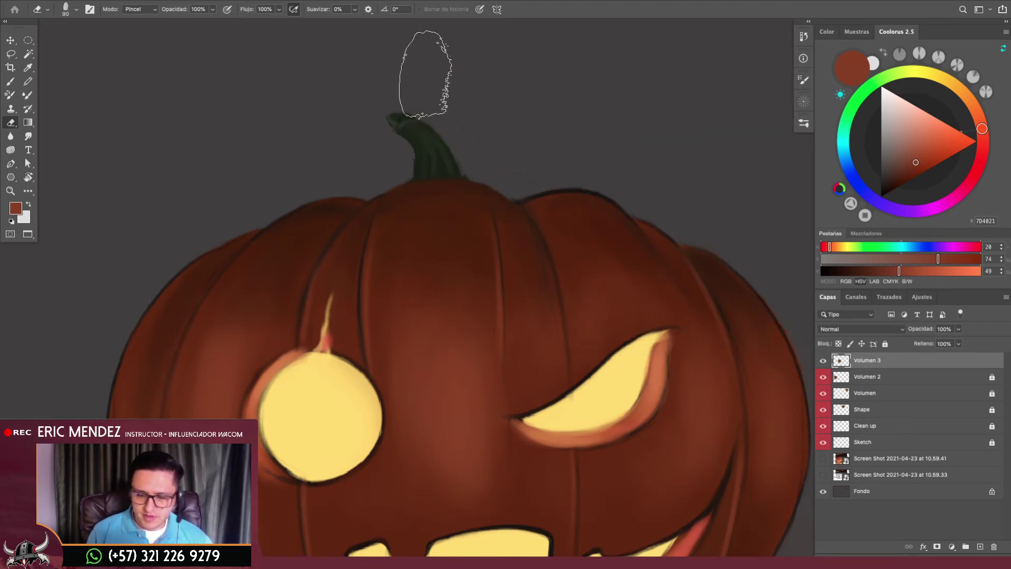
key(bracketleft)
key(bracketleft)
key(bracketleft)
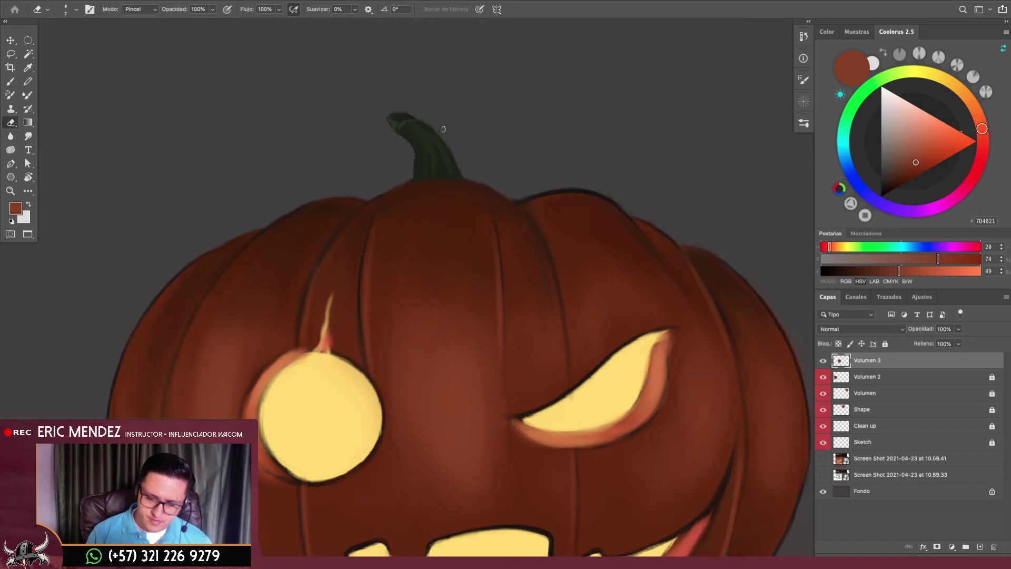
drag(461, 174, 430, 127)
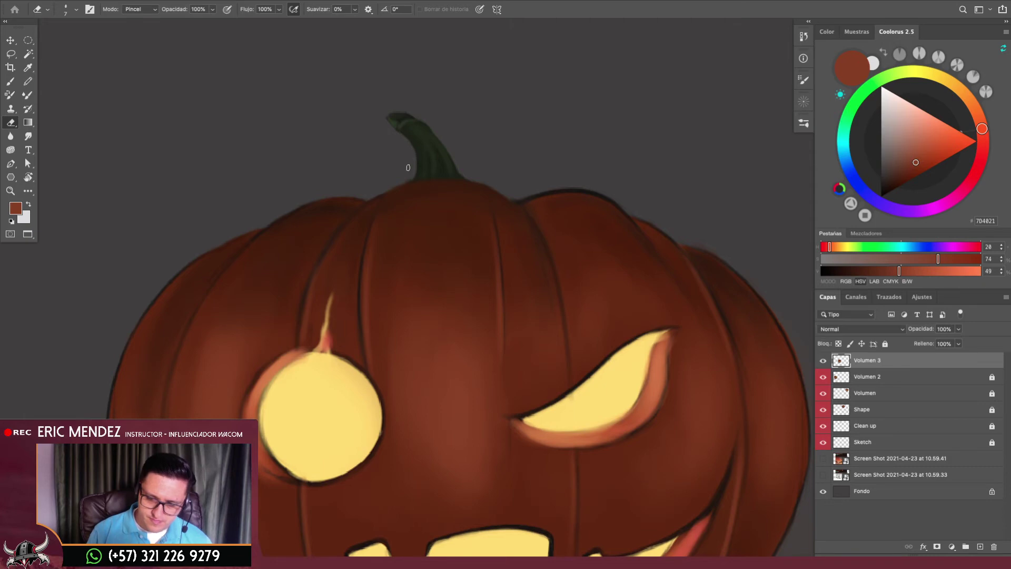
Tilt the canvas view and eyedrop dark, lighter and near-black greens from the stem
key(ctrl+minus)
key(r)
mouse_move(672, 286)
mouse_down()
mouse_move(675, 275)
mouse_move(560, 266)
mouse_up()
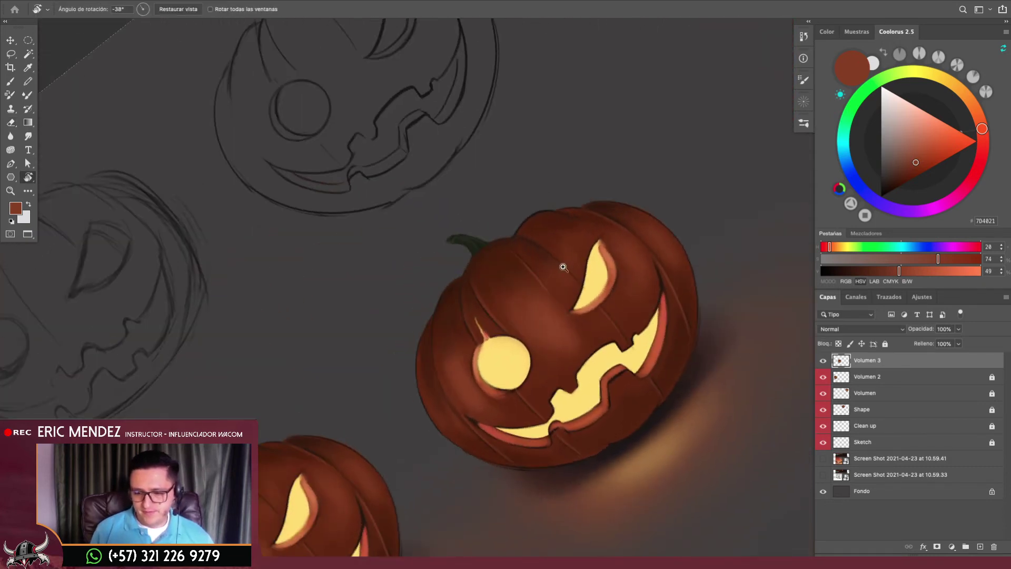
key(ctrl+plus)
key(b)
alt+click(432, 230)
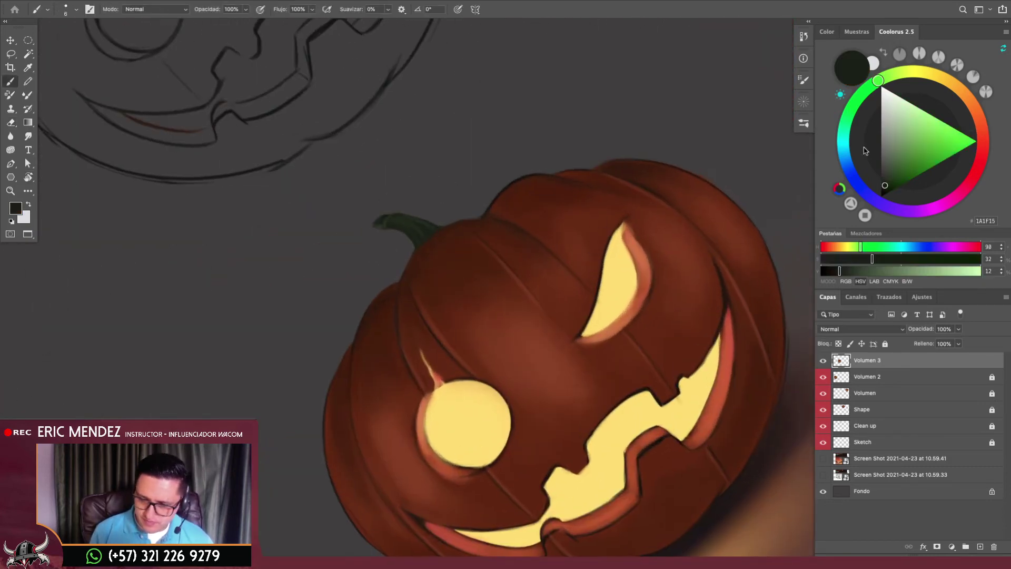
alt+scroll(474, 213, up, 2)
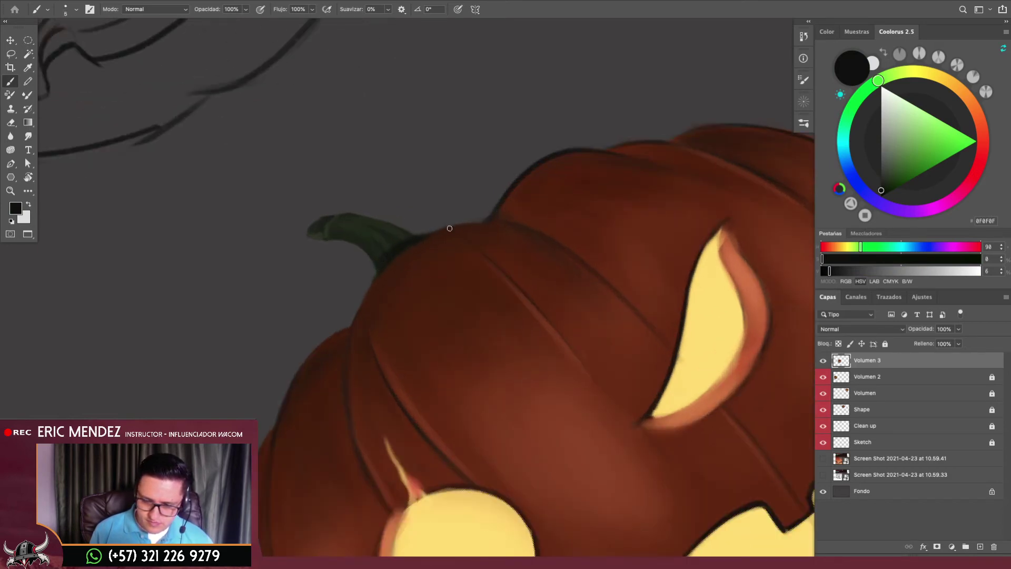
alt+click(382, 257)
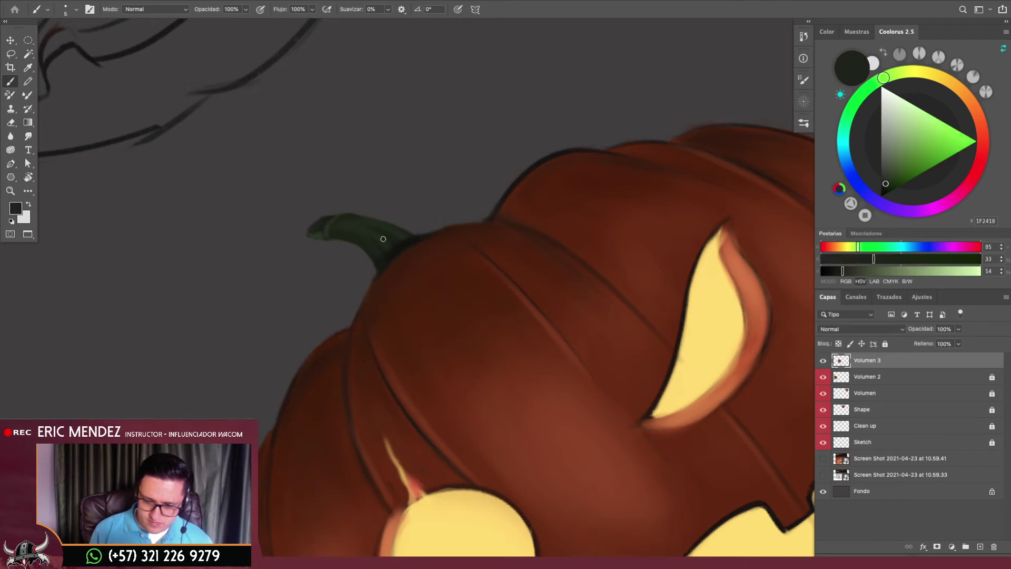
alt+click(382, 234)
alt+click(397, 242)
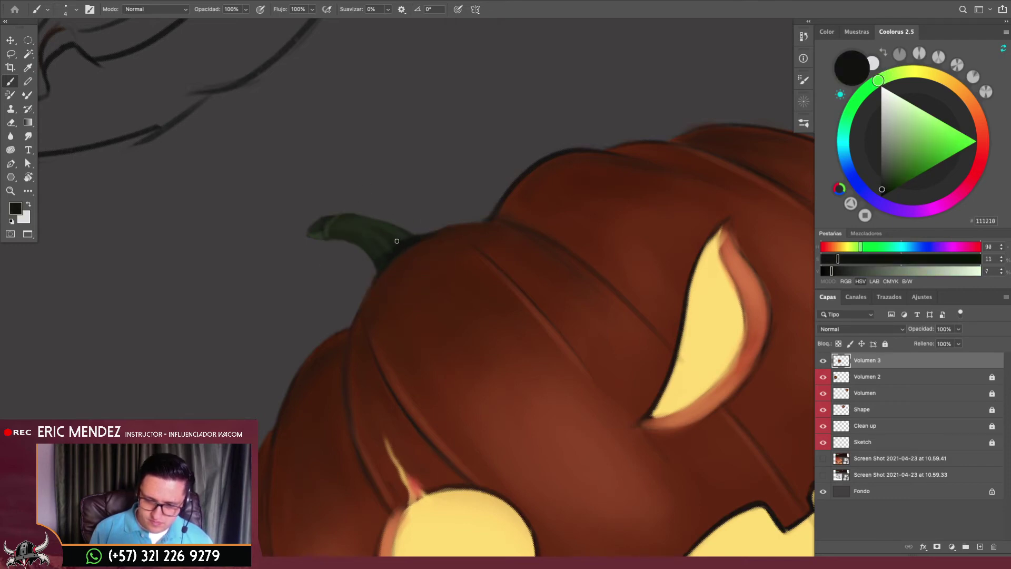
Rotate the view slightly again and sample the stem's mid green for shading
key(r)
mouse_move(494, 244)
mouse_down()
mouse_move(400, 289)
mouse_move(576, 205)
mouse_move(544, 187)
mouse_up()
key(b)
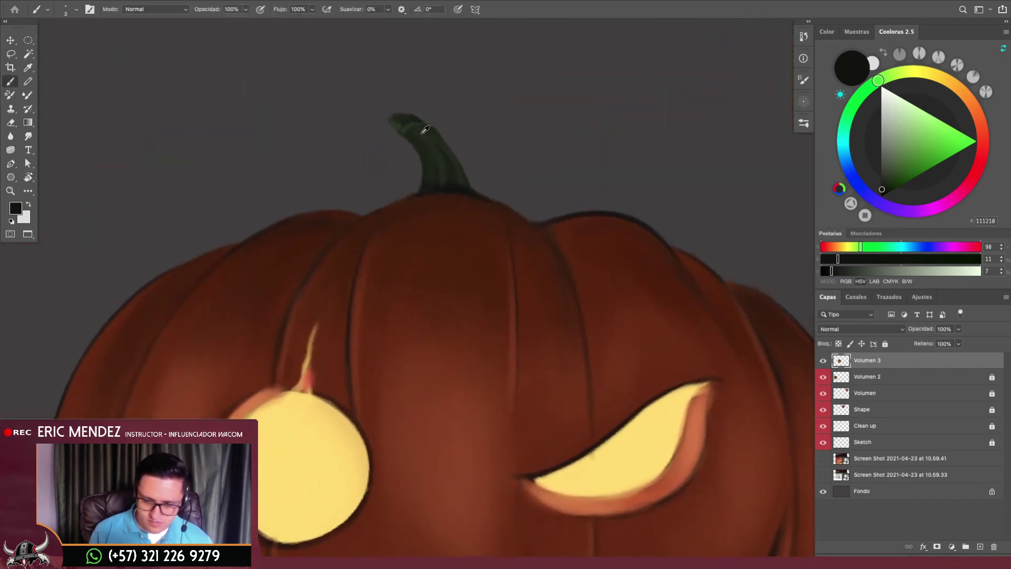
alt+click(425, 129)
alt+click(401, 126)
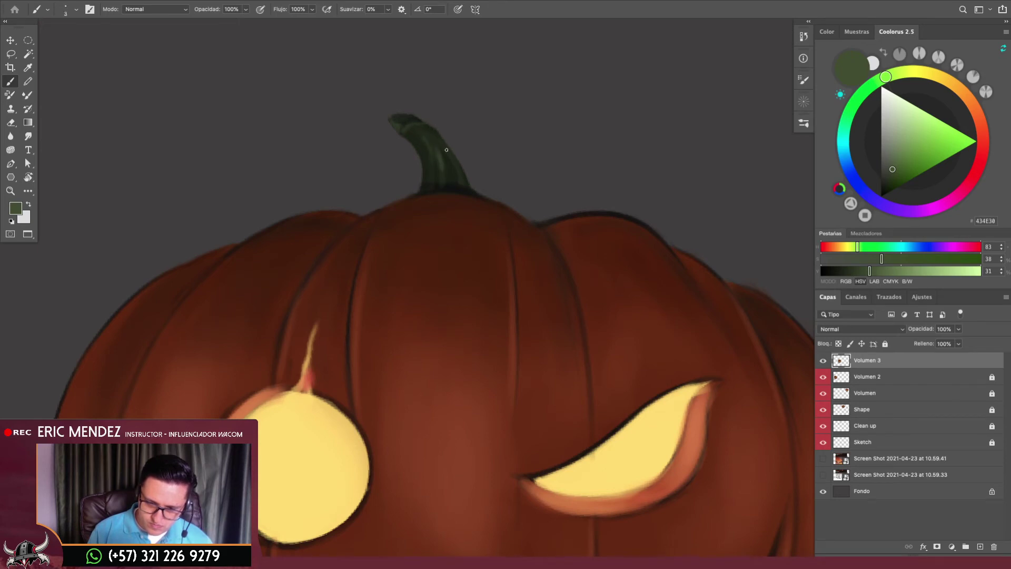
scroll(573, 316, down, 5)
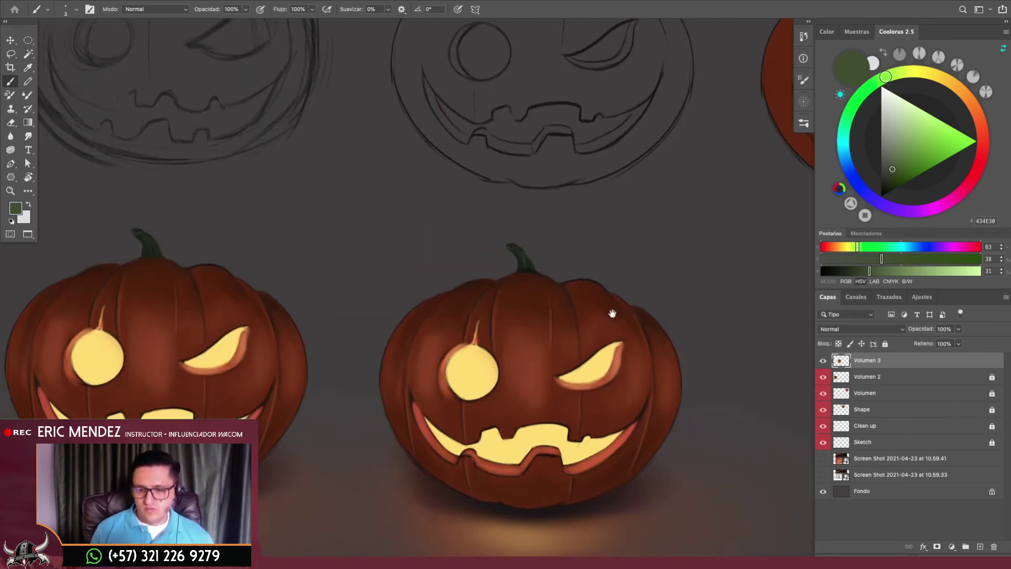
scroll(511, 304, up, 2)
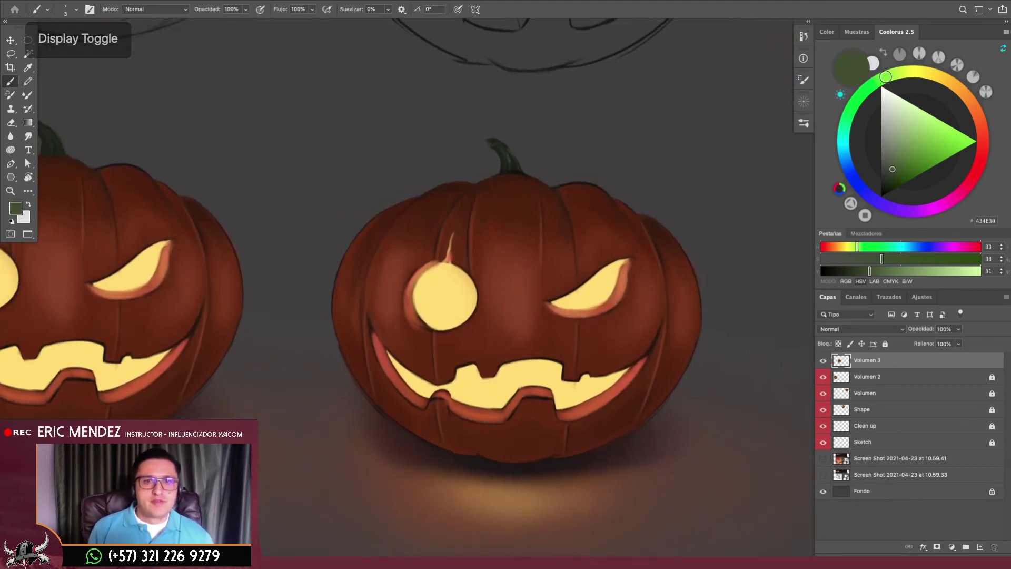
key(Tab)
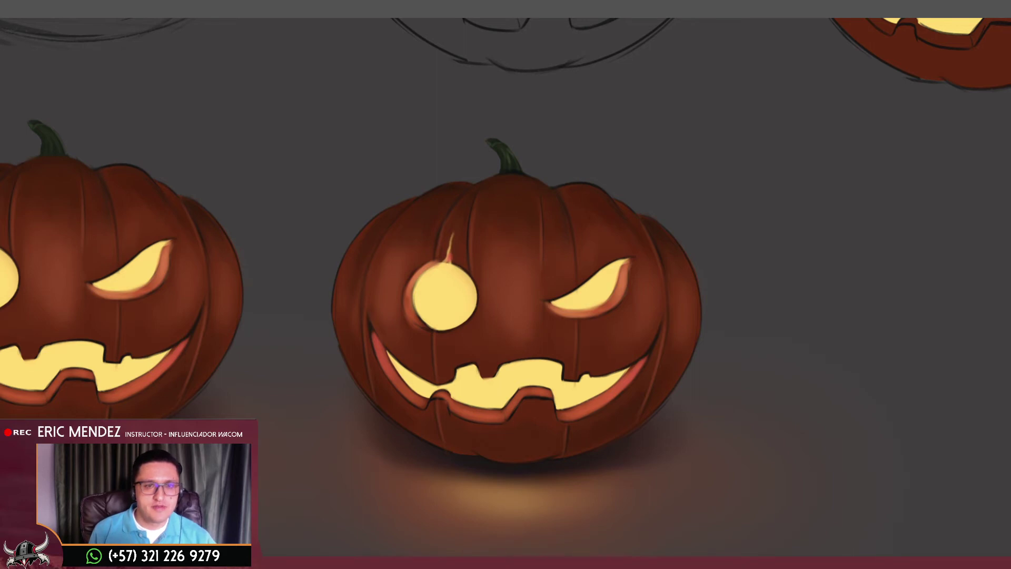
key(Tab)
drag(716, 289, 672, 298)
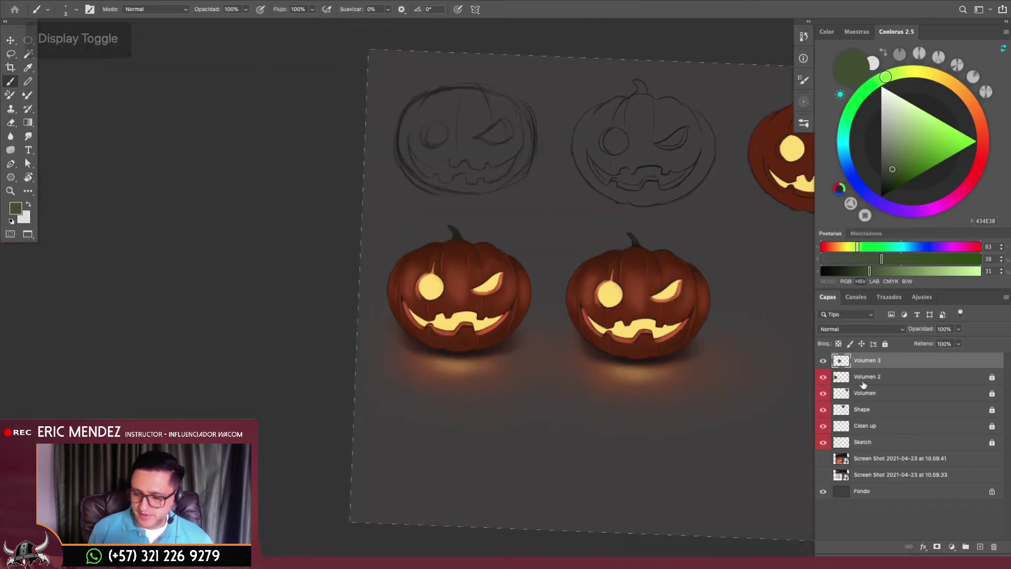
key(r)
drag(738, 345, 487, 362)
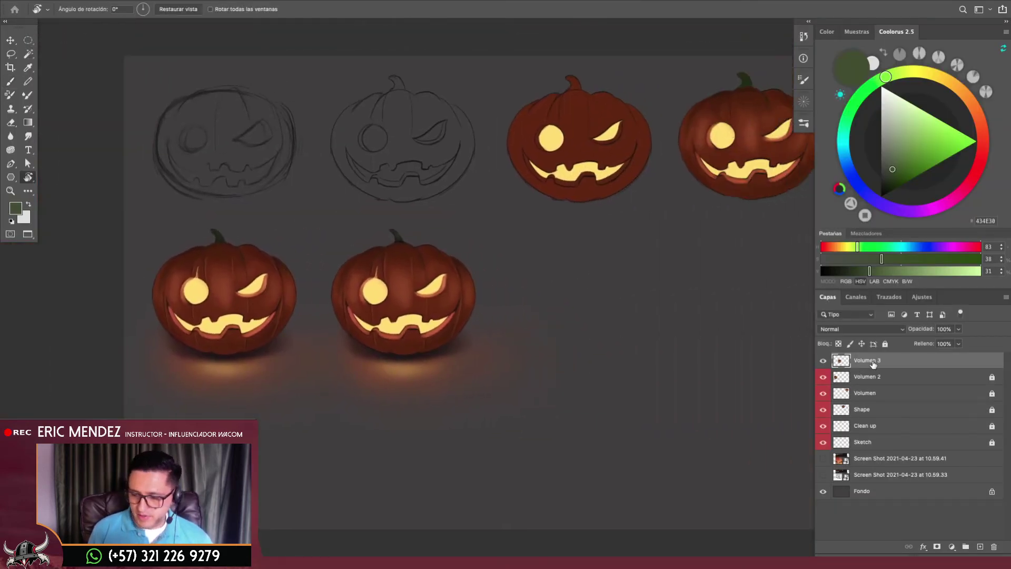
Apply Hue/Saturation with Saturation +8, Lightness −8 and Hue +1, leaving Colorize off
key(ctrl+u)
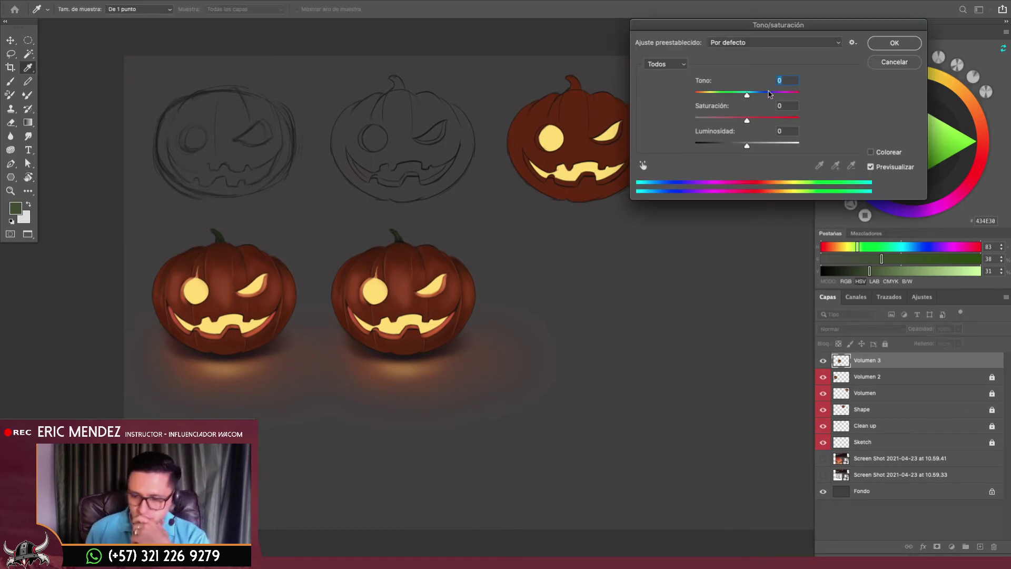
mouse_move(747, 120)
mouse_down()
mouse_move(754, 122)
mouse_move(743, 146)
mouse_up()
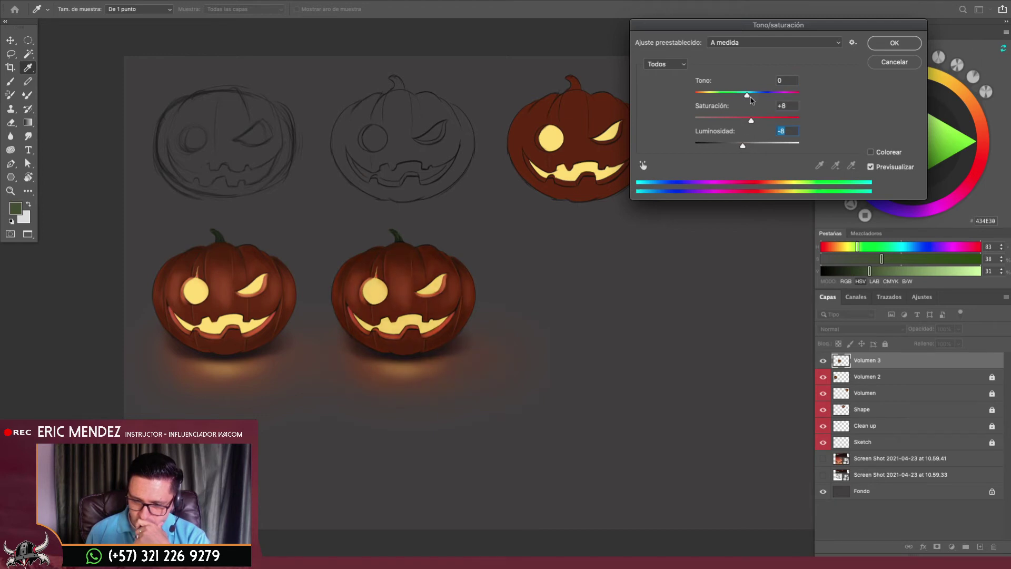
drag(750, 97, 748, 100)
click(870, 152)
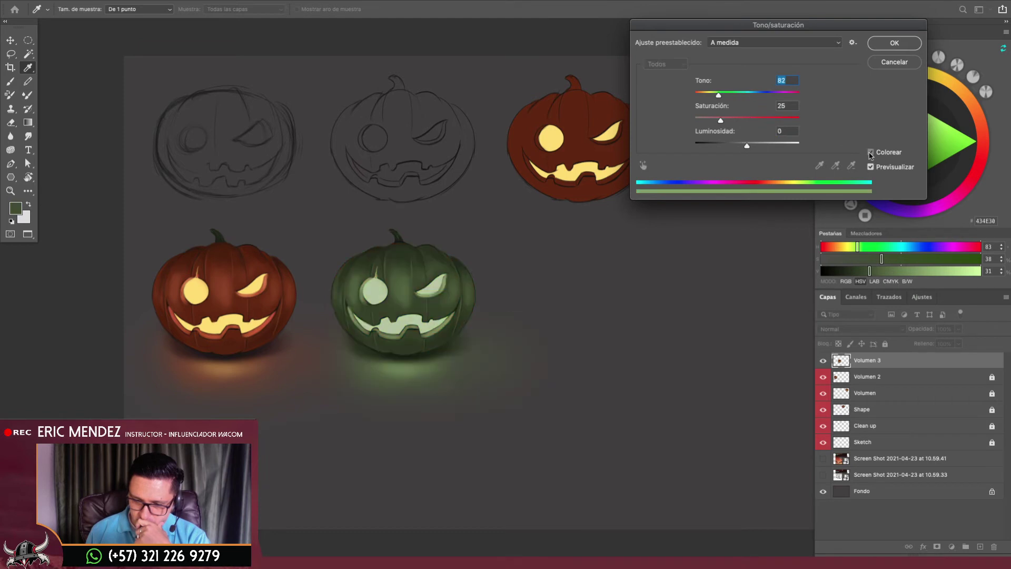
click(894, 43)
Set Levels white input to 234 and midtone gamma to about 0.91, comparing before and after
key(ctrl+l)
drag(874, 185, 864, 187)
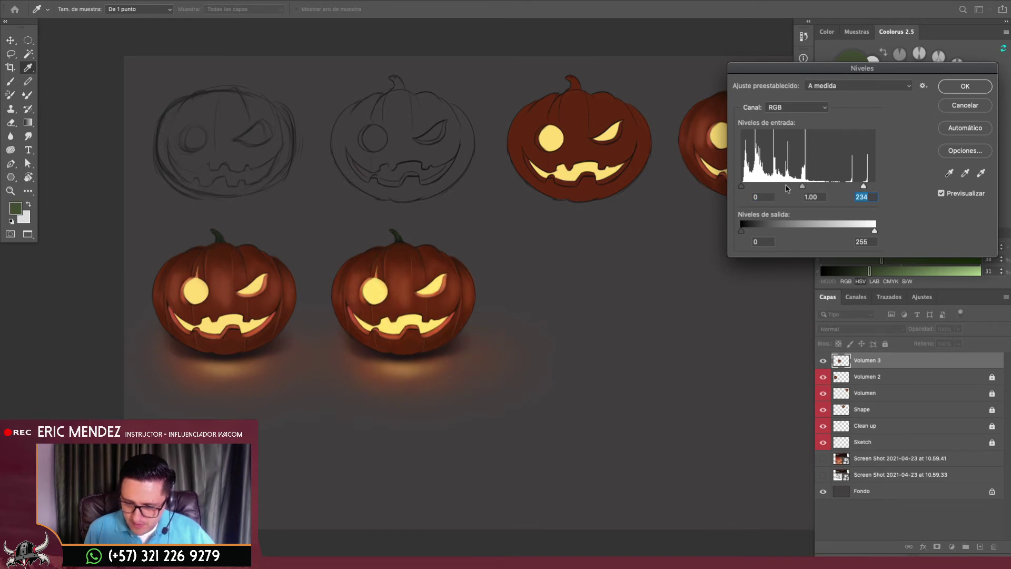
drag(801, 187, 804, 187)
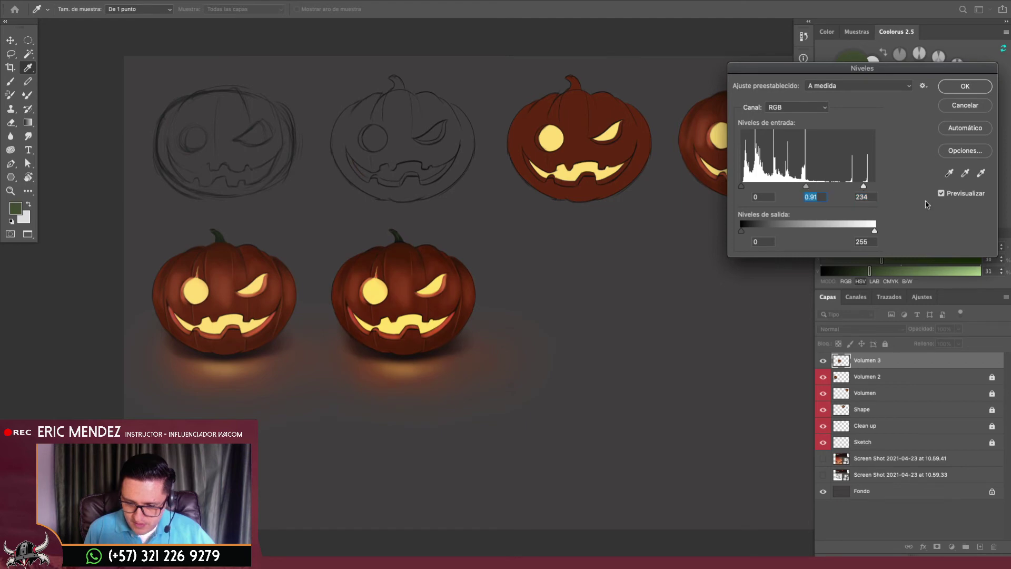
click(941, 192)
Confirm the Levels adjustment and bring up the Brush Settings panel
key(Return)
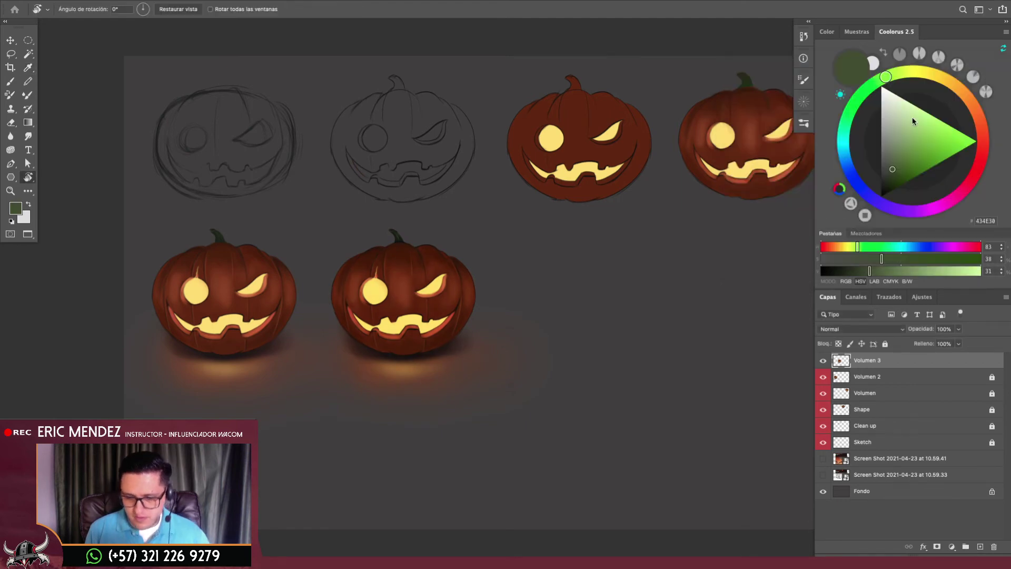
scroll(531, 345, down, 3)
key(r)
scroll(557, 318, up, 6)
scroll(666, 356, down, 3)
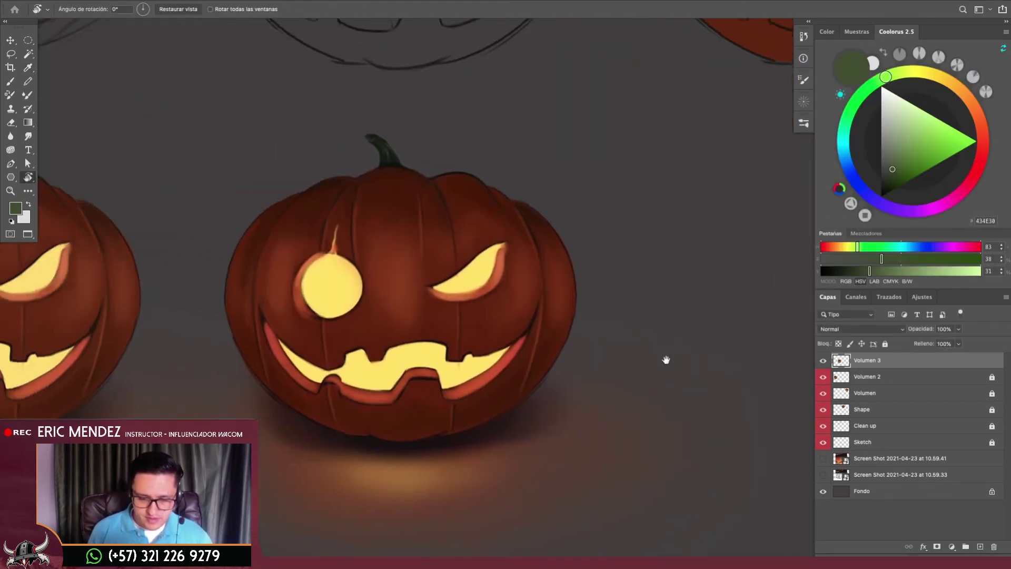
scroll(662, 343, up, 1)
key(b)
click(803, 79)
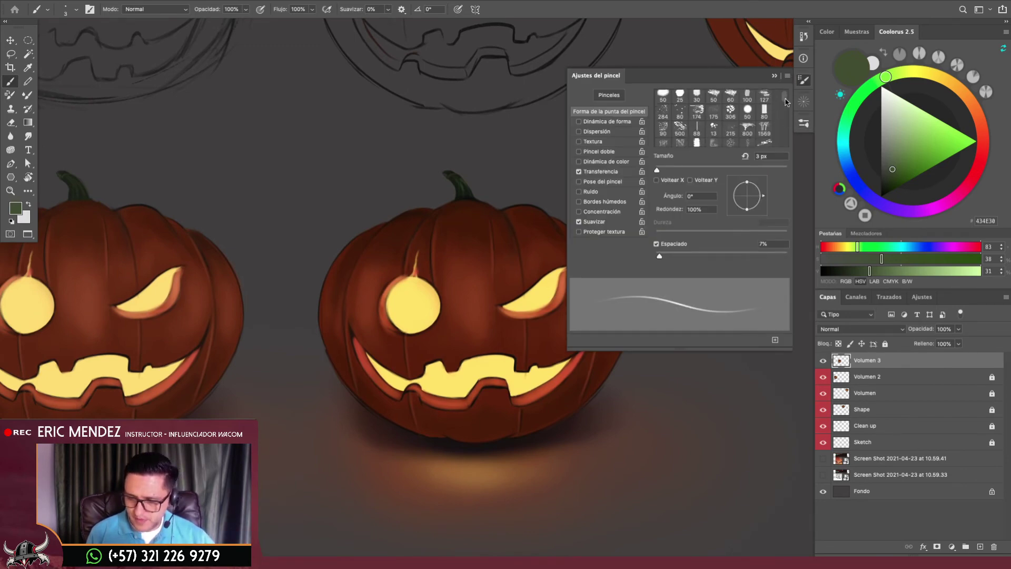
drag(783, 98, 784, 115)
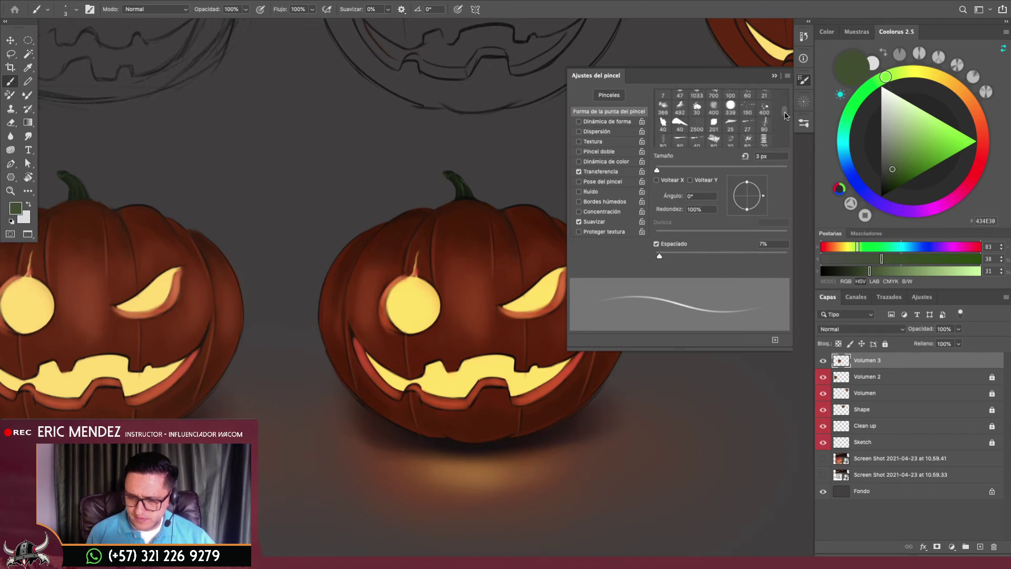
drag(784, 115, 791, 93)
Try the NK040101000.jpg 10 and Chalk 281 presets, then settle on Dust_003 at 37 px
click(804, 124)
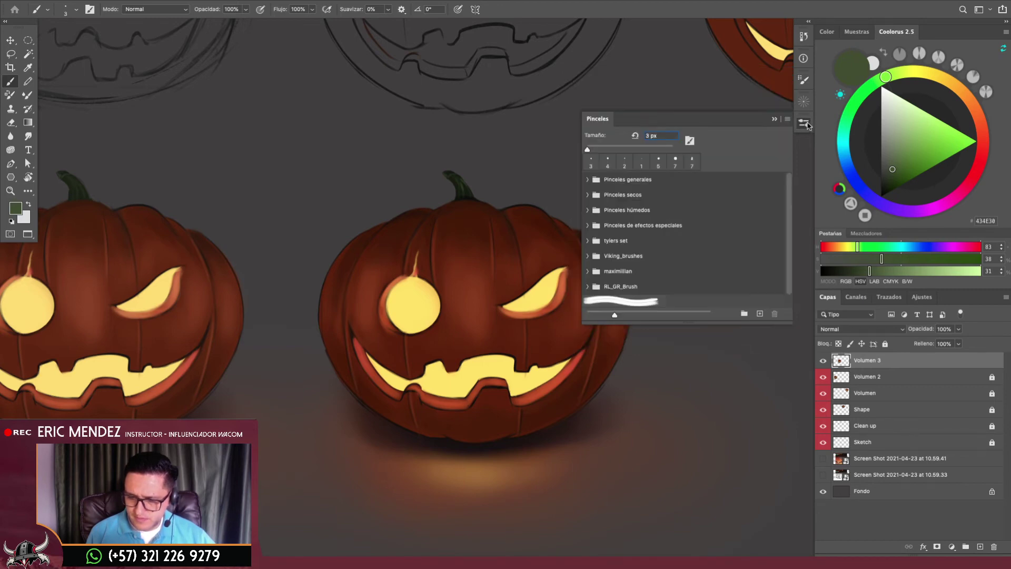
drag(789, 221, 784, 253)
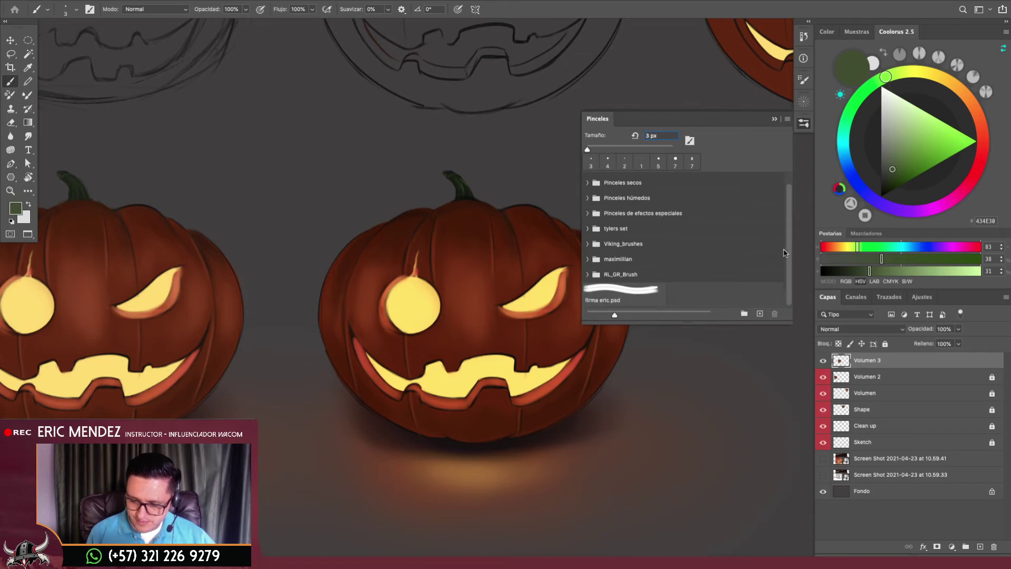
click(588, 274)
drag(789, 191, 783, 226)
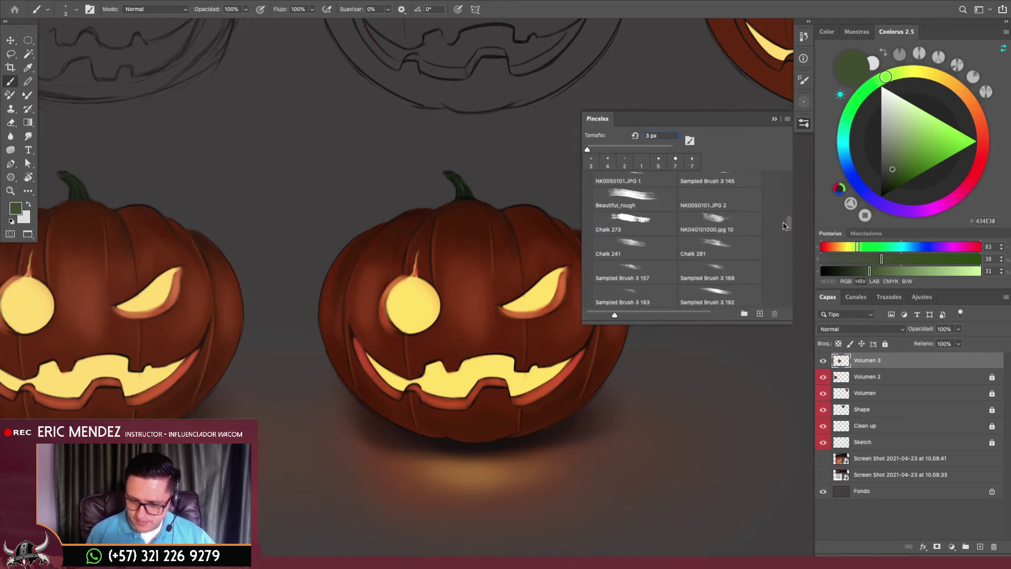
click(646, 202)
click(720, 223)
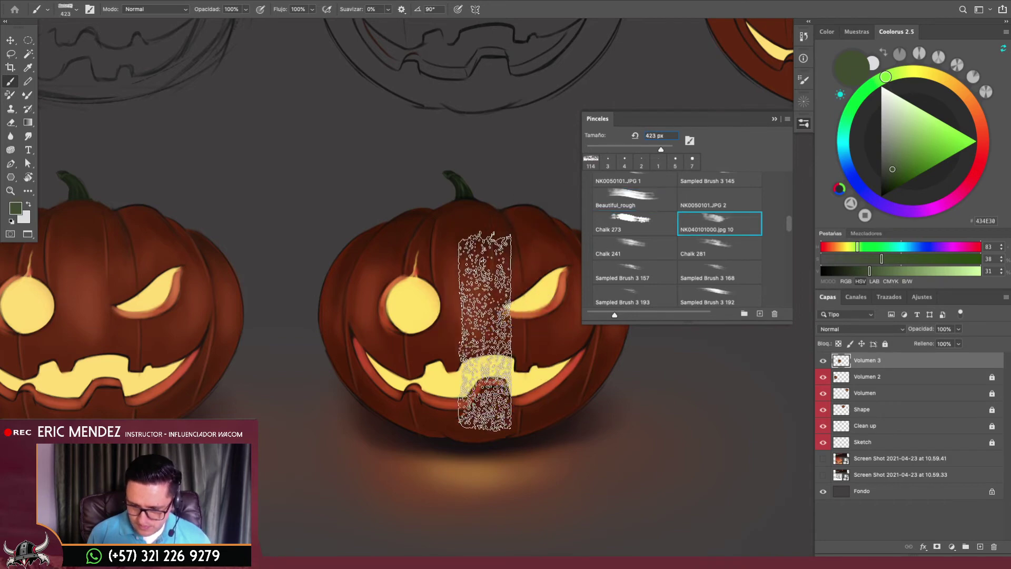
click(719, 248)
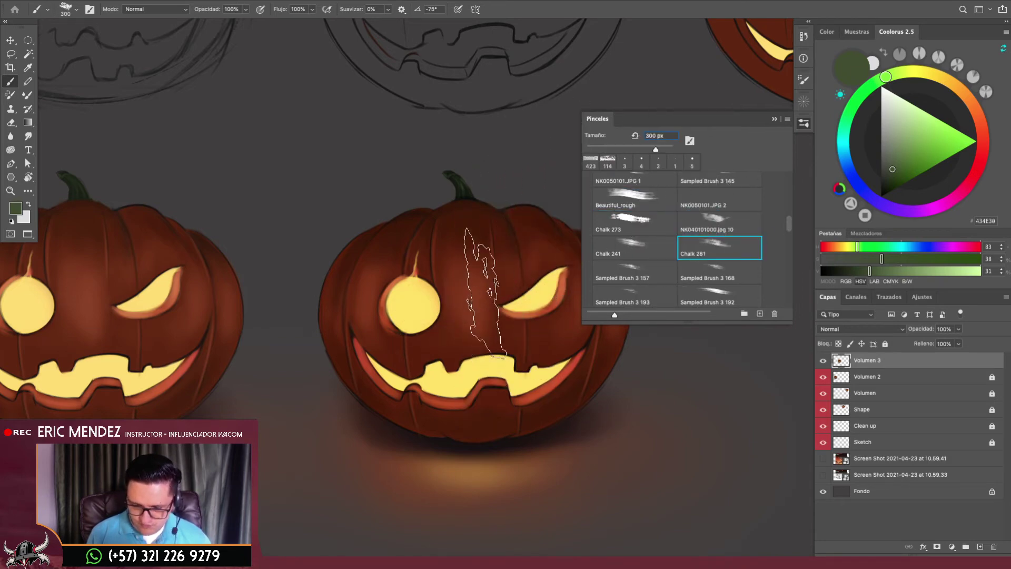
drag(788, 231, 785, 251)
click(632, 189)
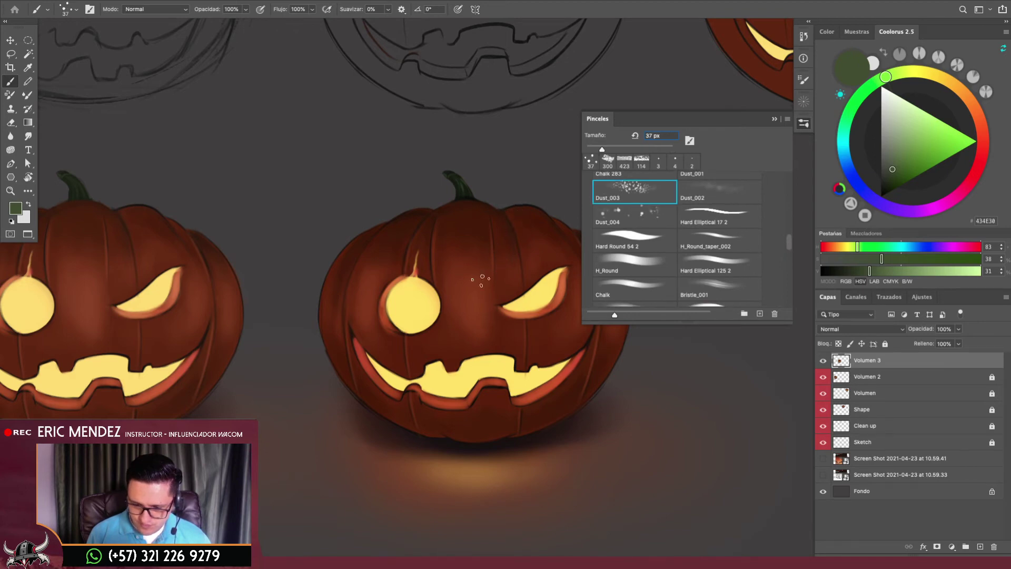
Sample the eye's yellow glow and set the Dust_003 brush to 35 px at 30% opacity
alt+click(418, 304)
key(ctrl+z)
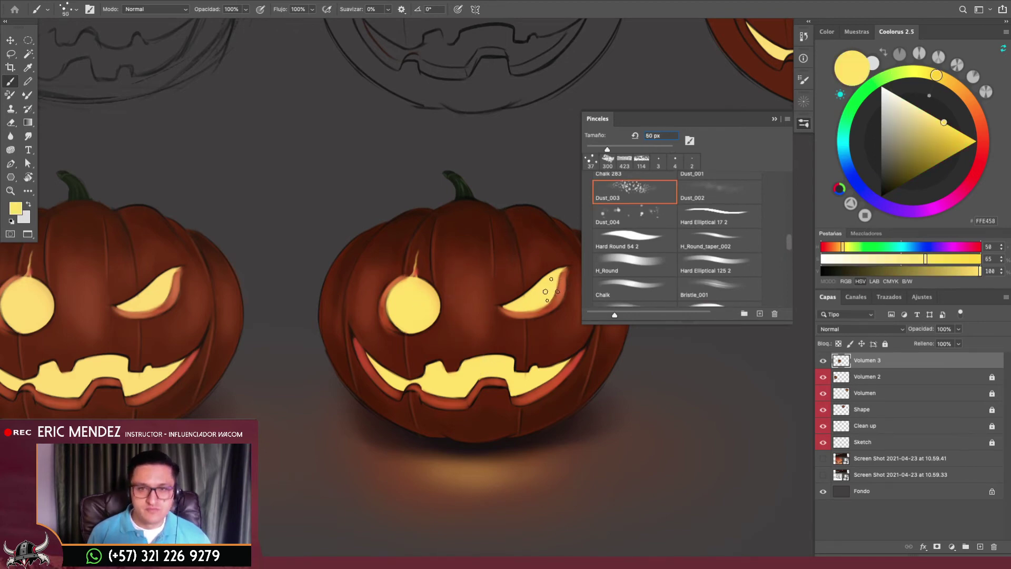
key(bracketright)
key(bracketright)
key(bracketright)
alt+click(362, 309)
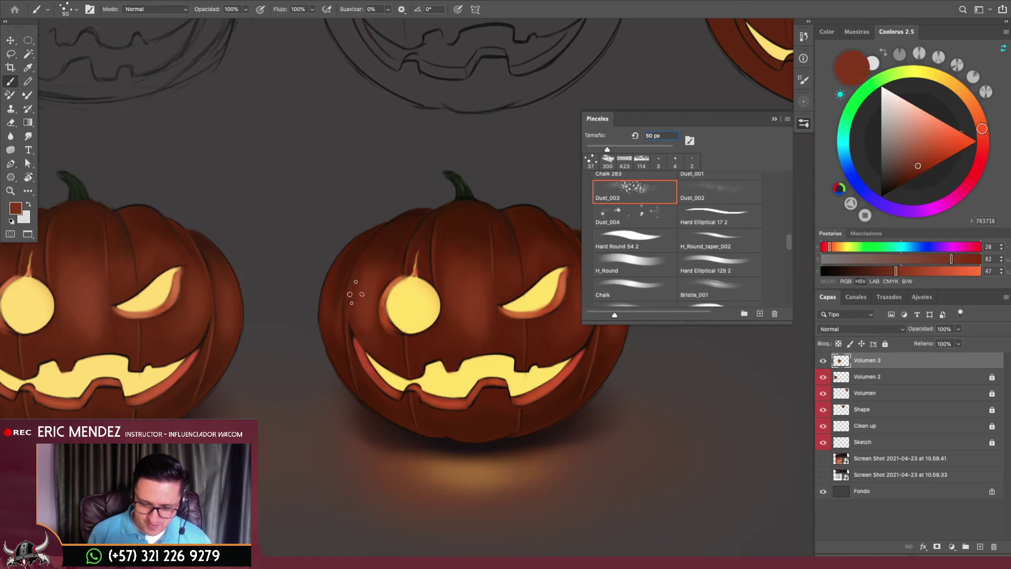
key(bracketleft)
key(bracketleft)
alt+click(393, 296)
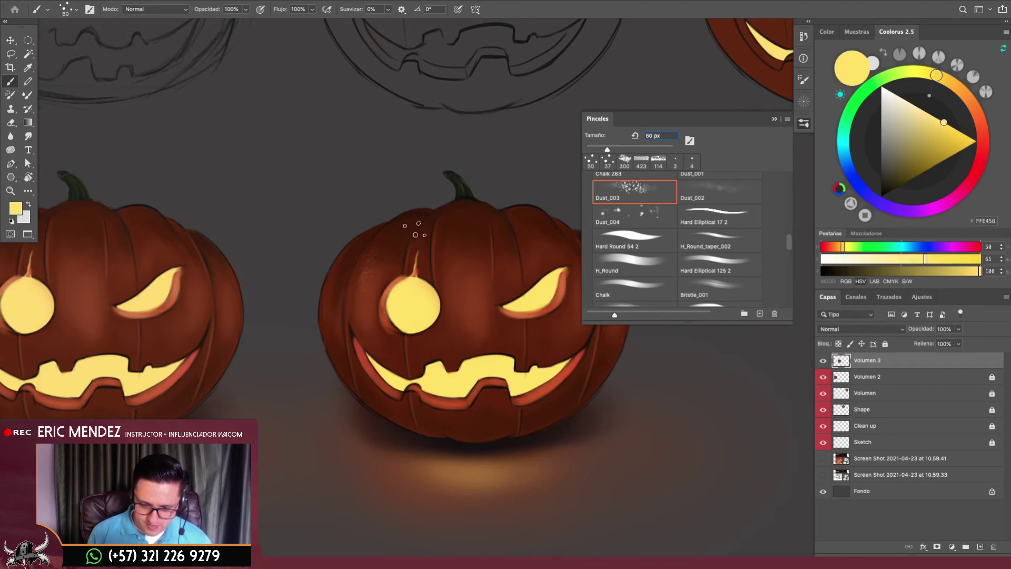
key(3)
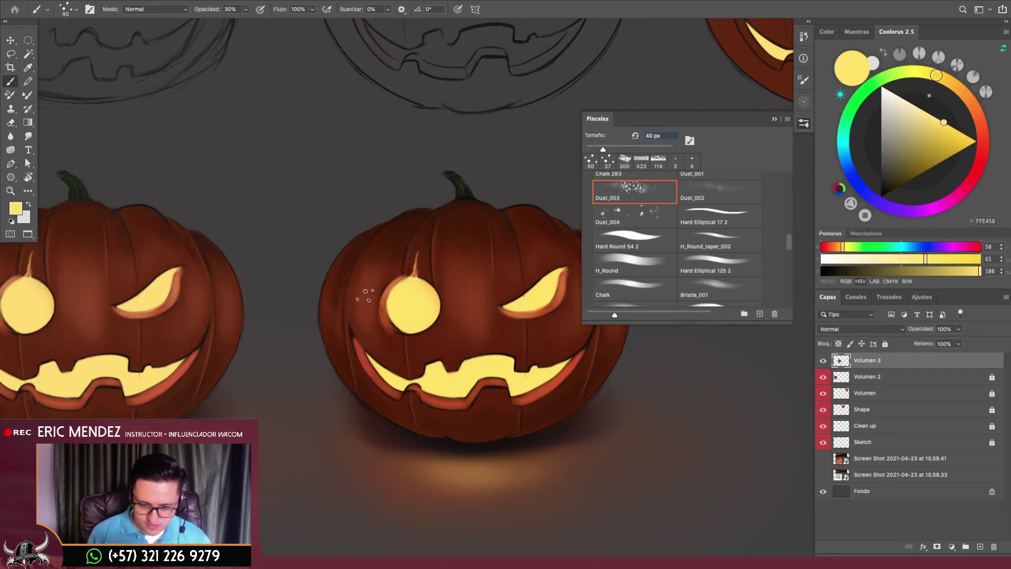
key(bracketleft)
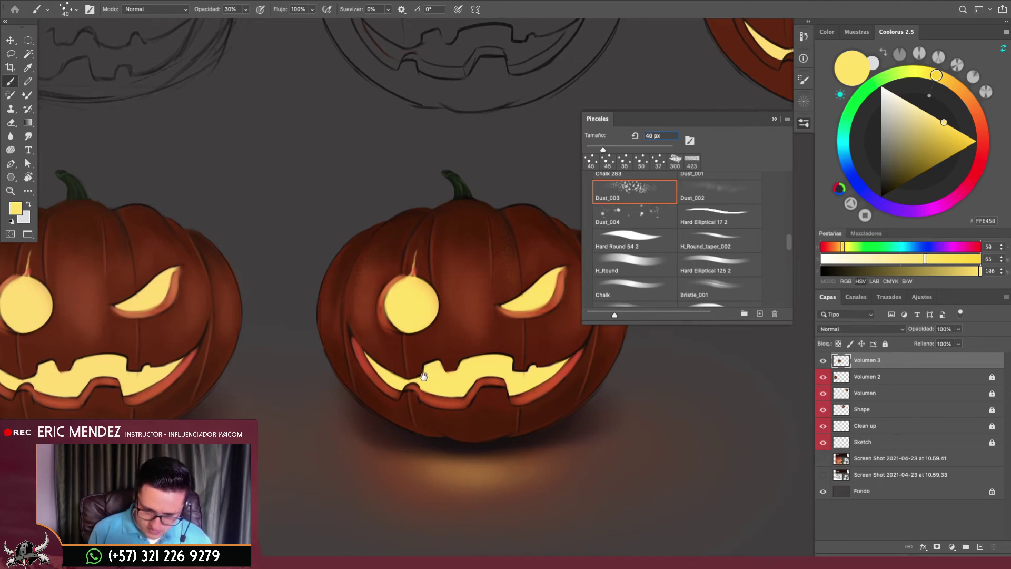
Sample dark pumpkin brown at 60% opacity and briefly hide the panels to review the painting
scroll(368, 316, right, 5)
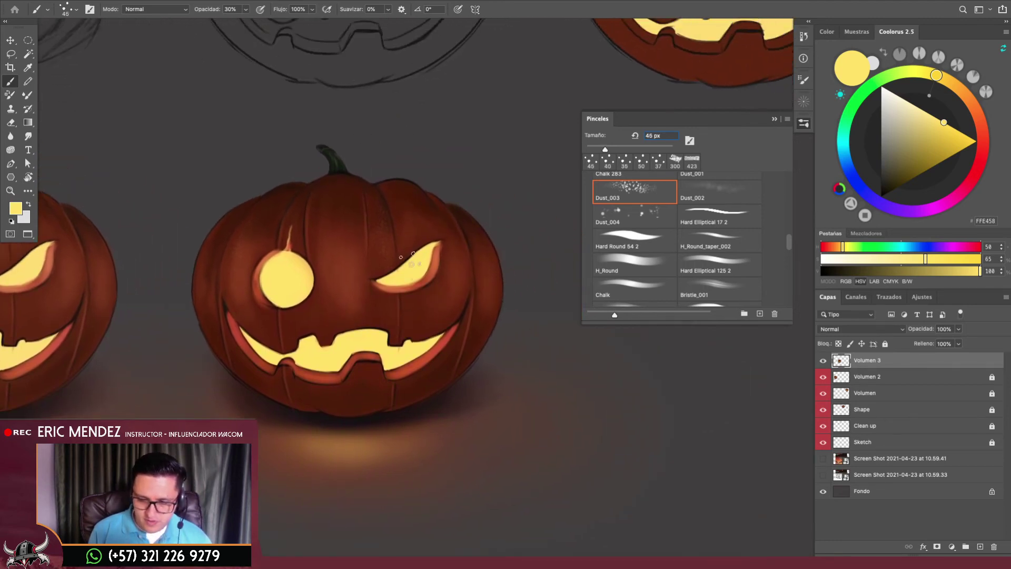
alt+click(288, 190)
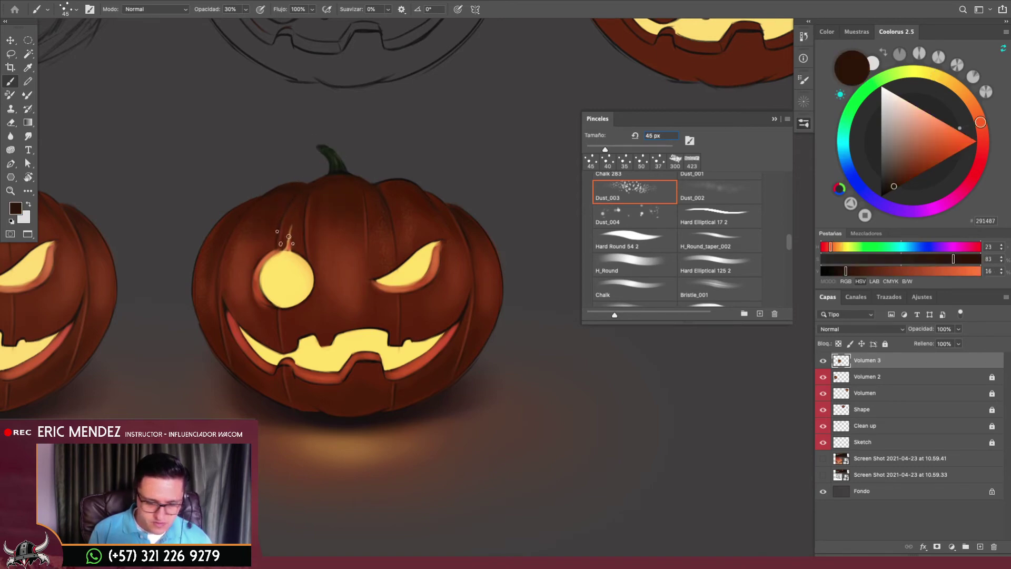
key(6)
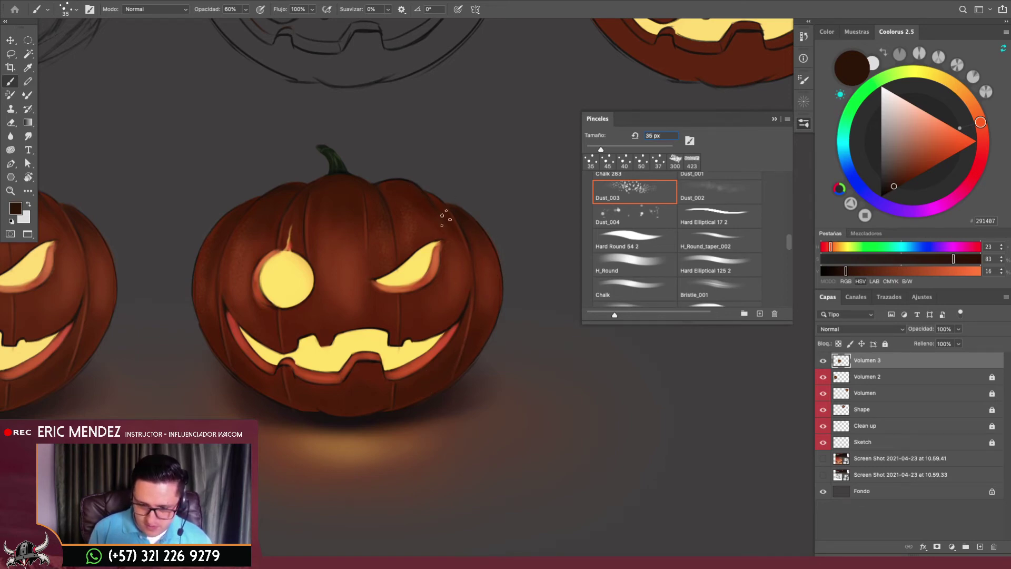
scroll(408, 325, down, 2)
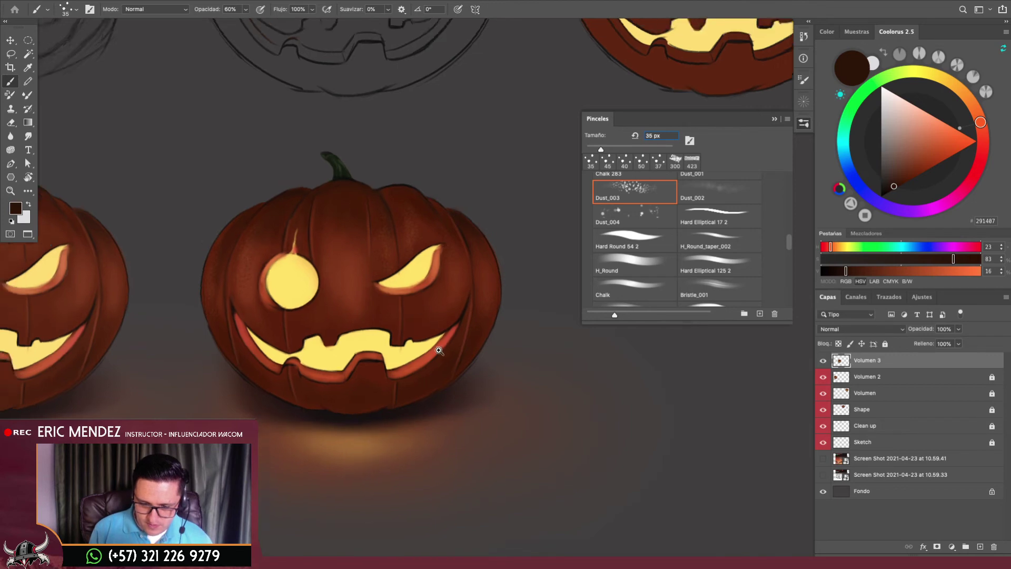
scroll(421, 316, down, 2)
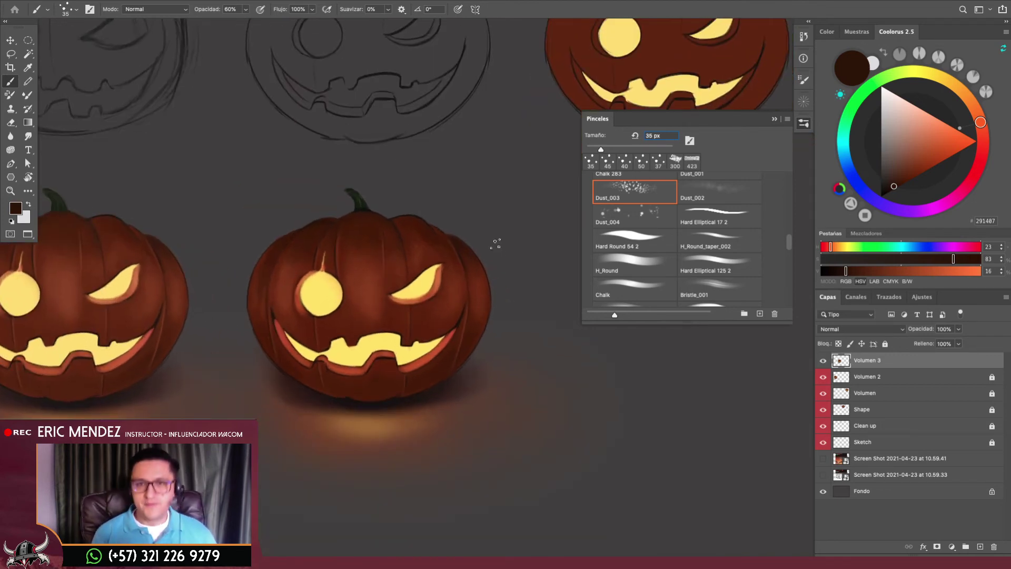
key(Tab)
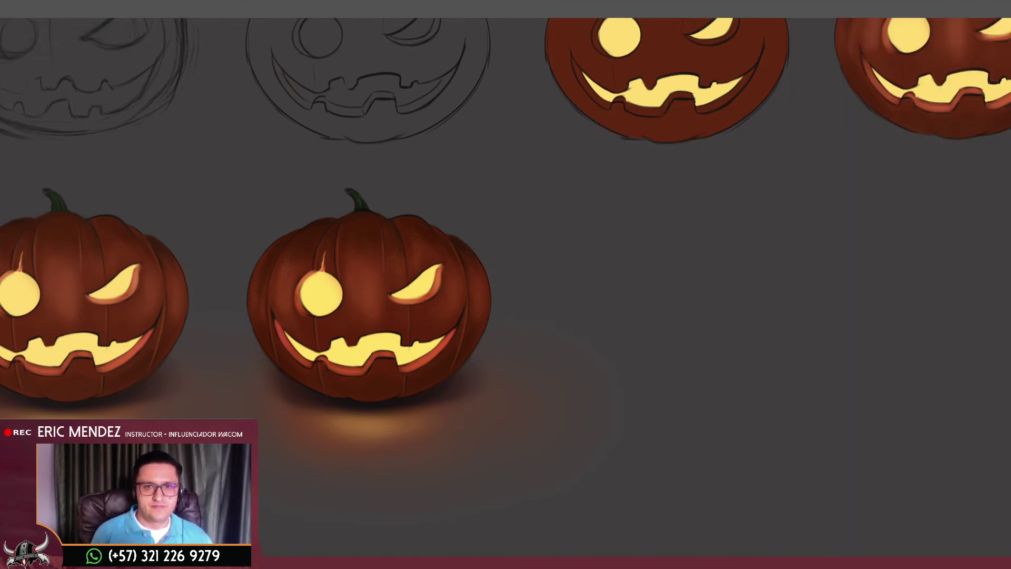
key(Tab)
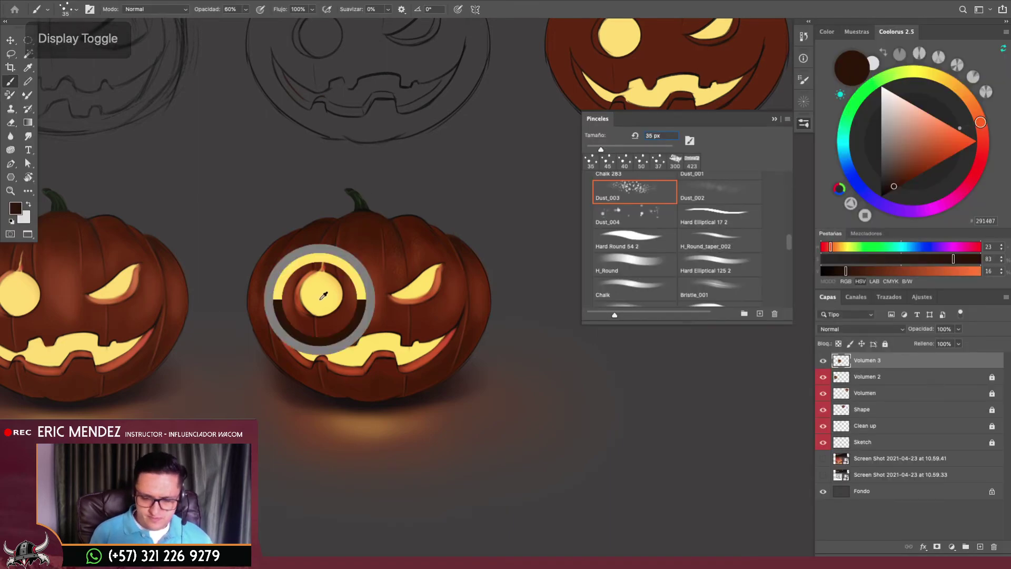
Paint yellow eye-glow speckles on the middle pumpkin with a 60 px brush, then shrink it to 45 px
alt+click(323, 295)
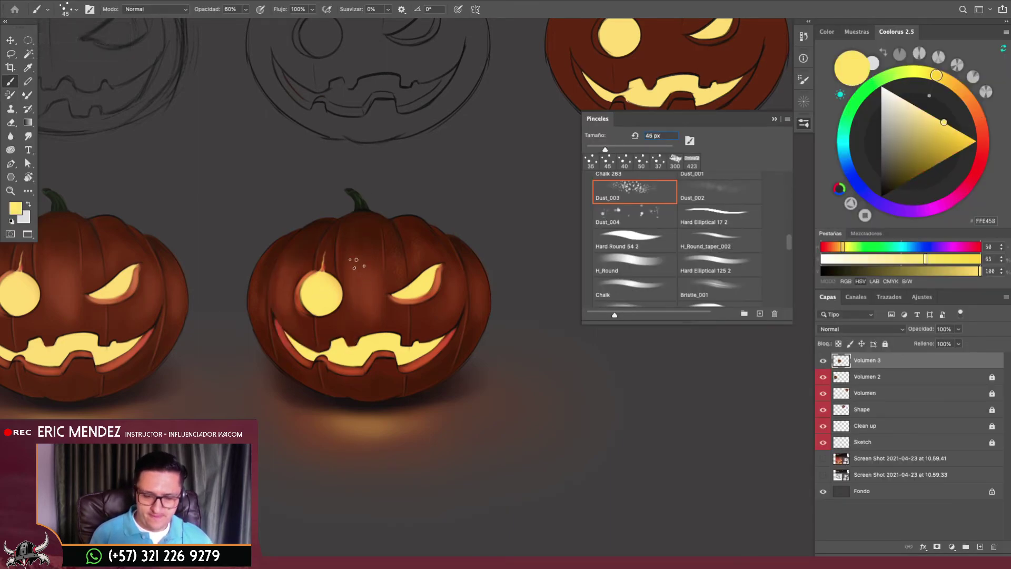
key(bracketright)
key(bracketright)
key(bracketright)
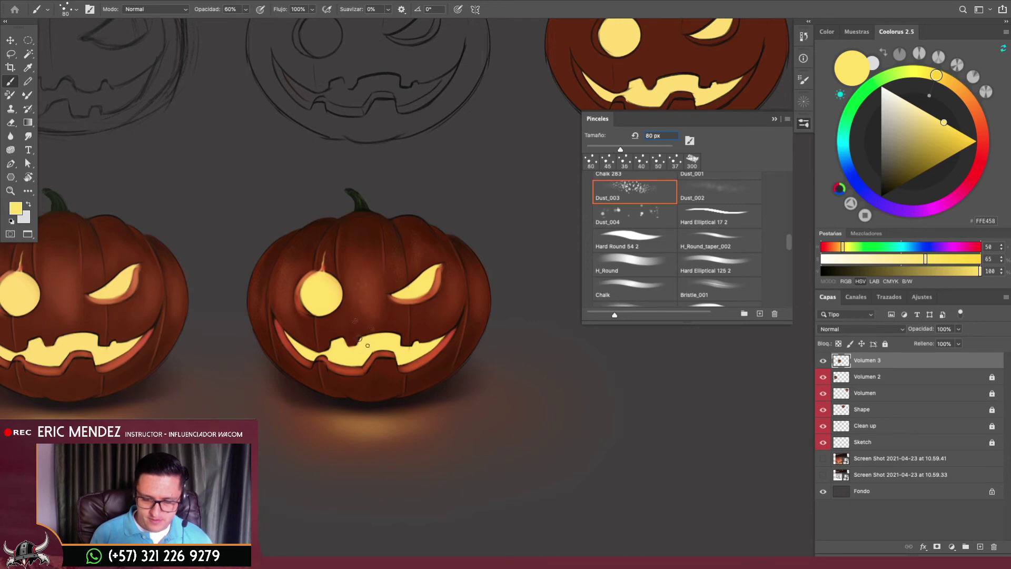
key(bracketleft)
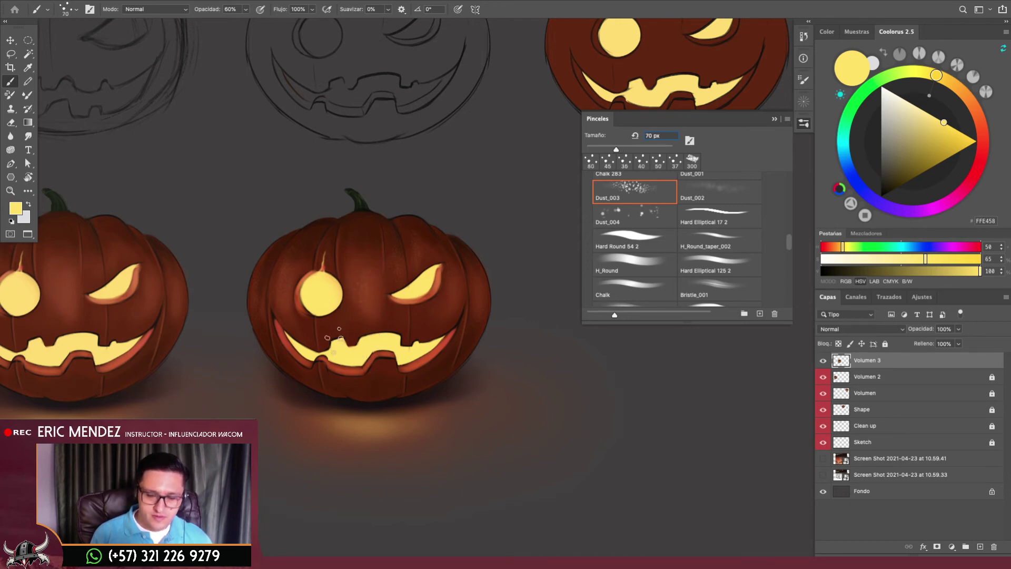
key(bracketleft)
drag(291, 322, 300, 313)
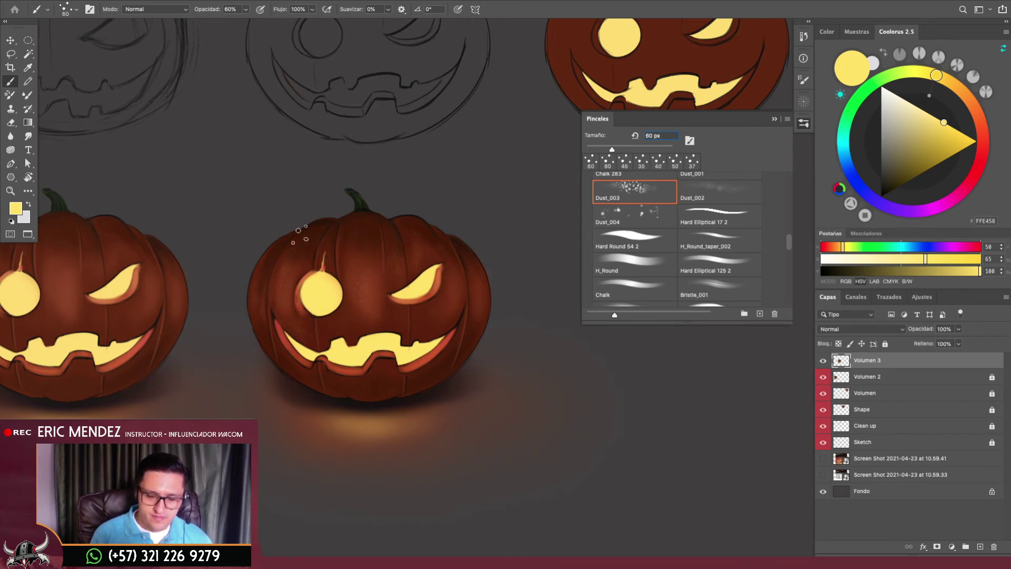
drag(300, 232, 283, 281)
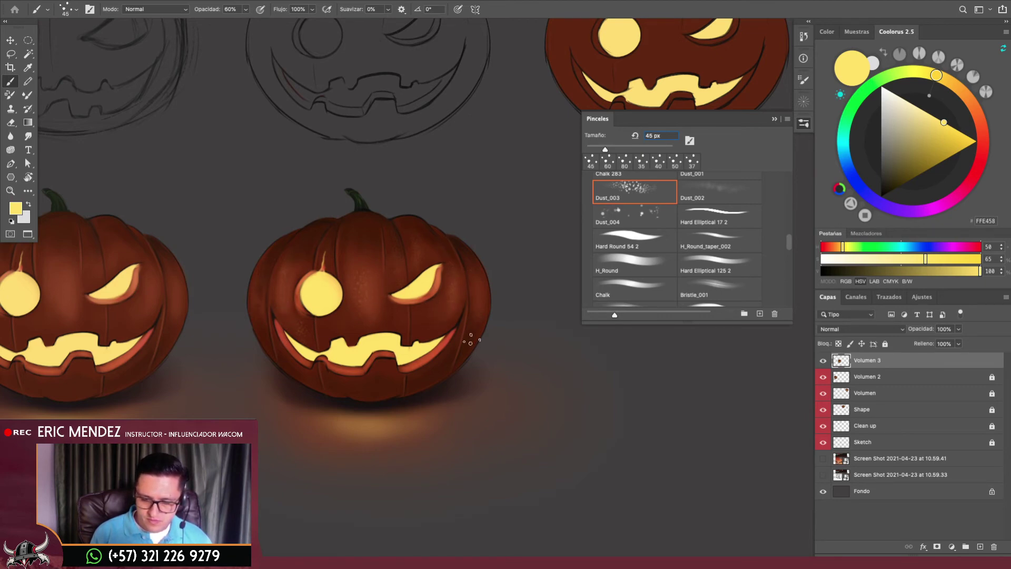
drag(526, 374, 524, 368)
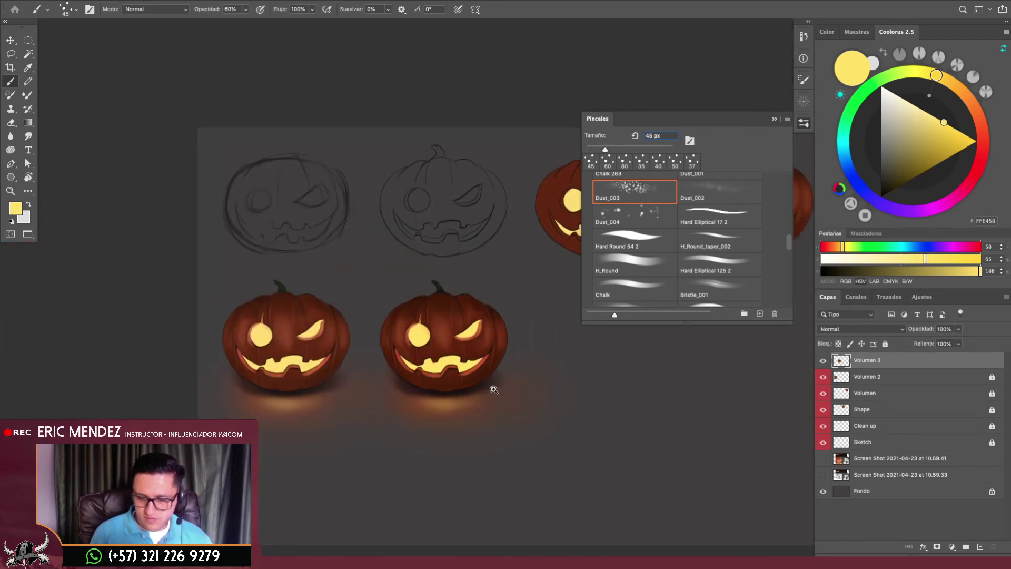
Paint Dust_002 speckles over the middle pumpkin's forehead, ending with a 90 px brush
click(719, 191)
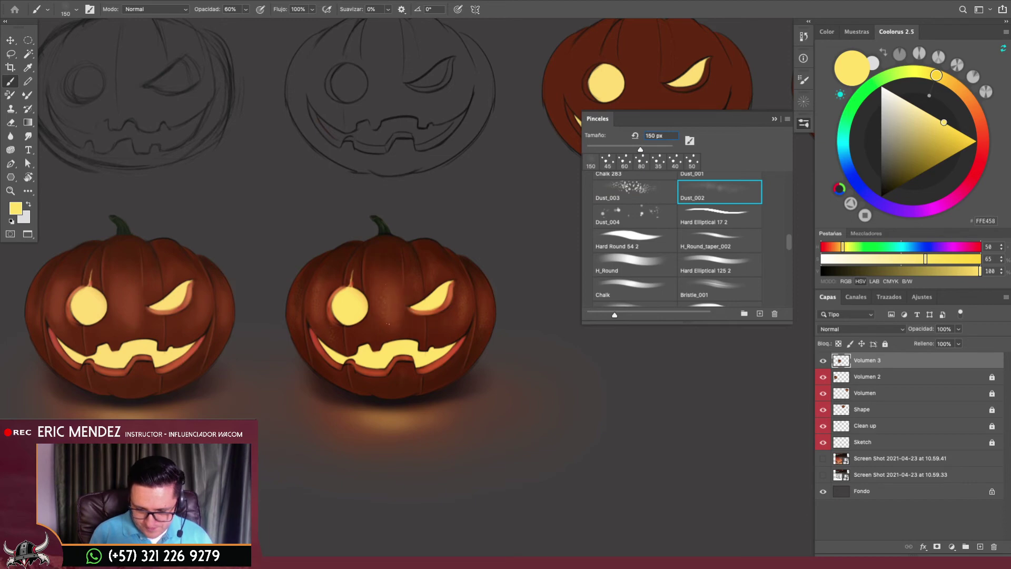
drag(388, 292, 387, 265)
key(bracketright)
key(bracketright)
key(bracketright)
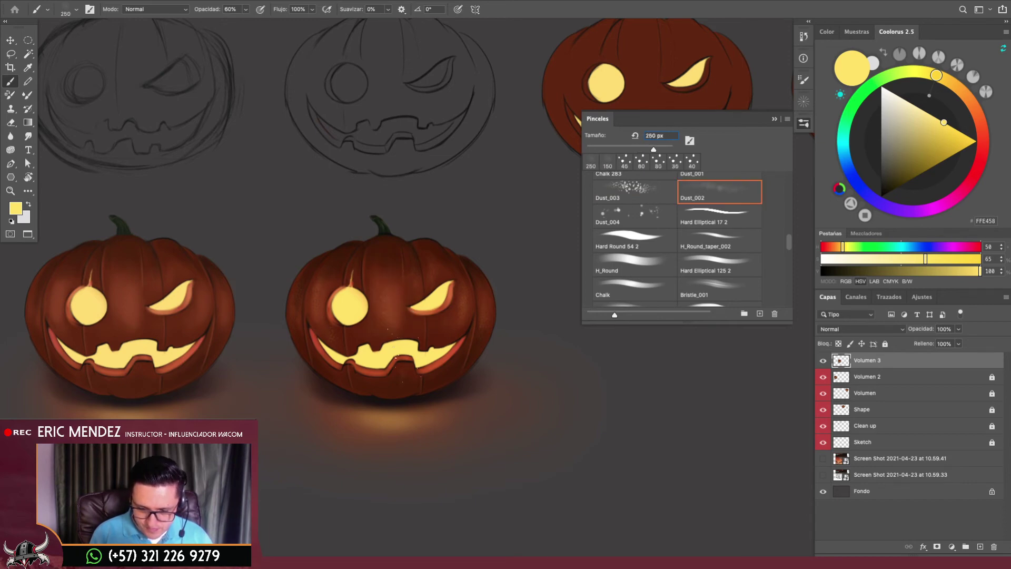
key(bracketleft)
key(bracketleft)
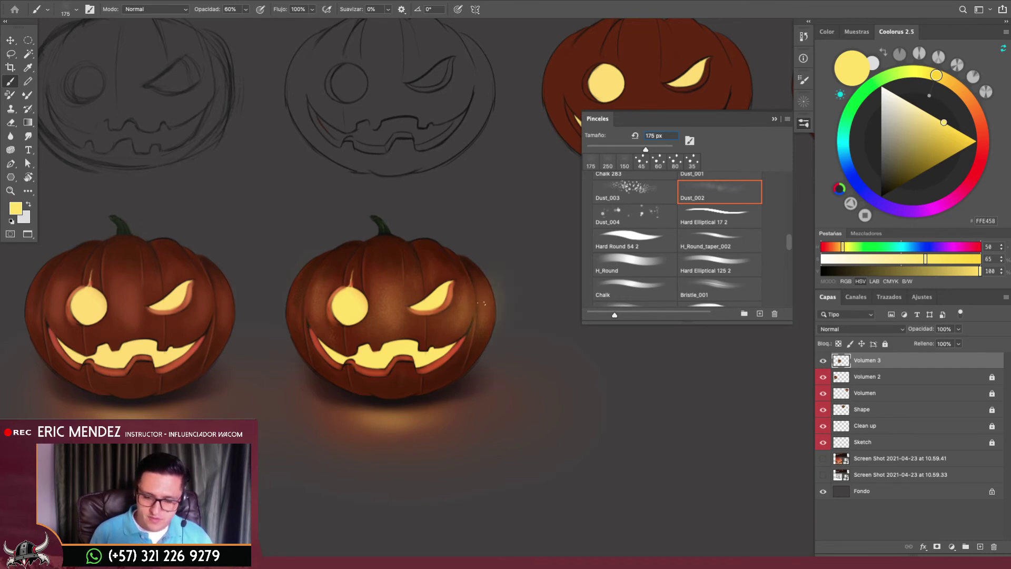
key(bracketleft)
key(bracketleft)
key(bracketleft)
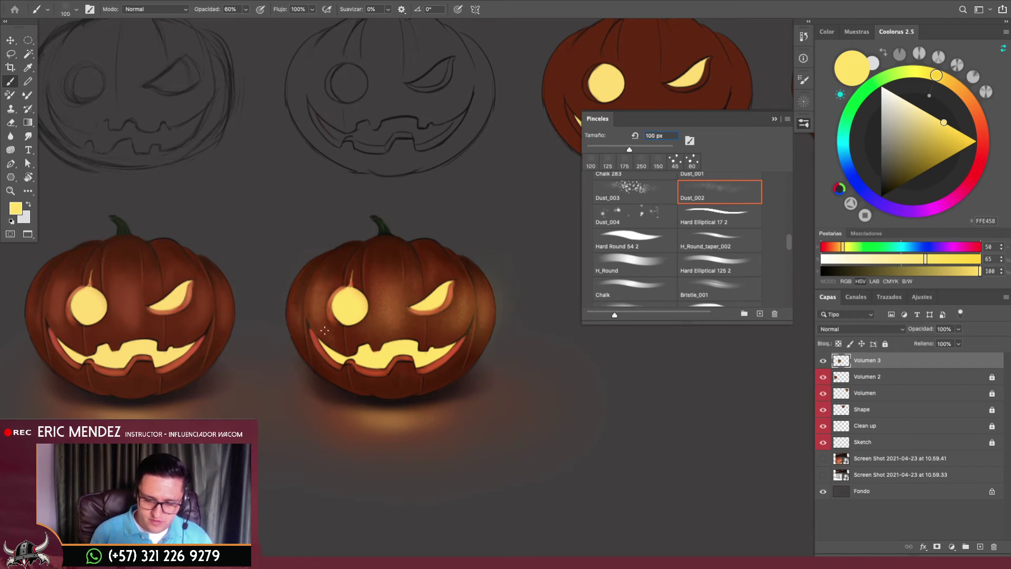
scroll(501, 379, down, 3)
scroll(485, 388, up, 2)
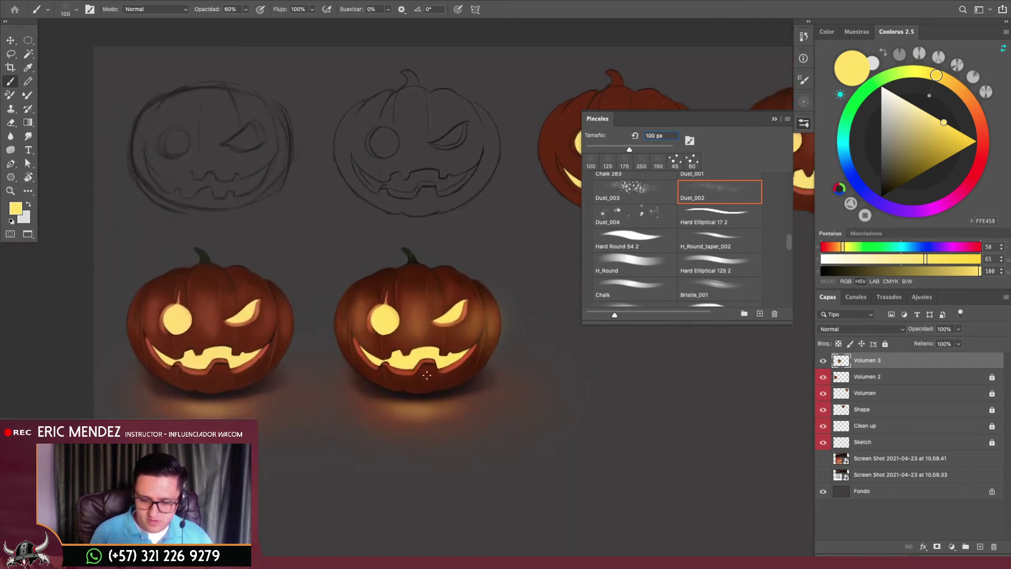
scroll(427, 375, up, 2)
key(bracketleft)
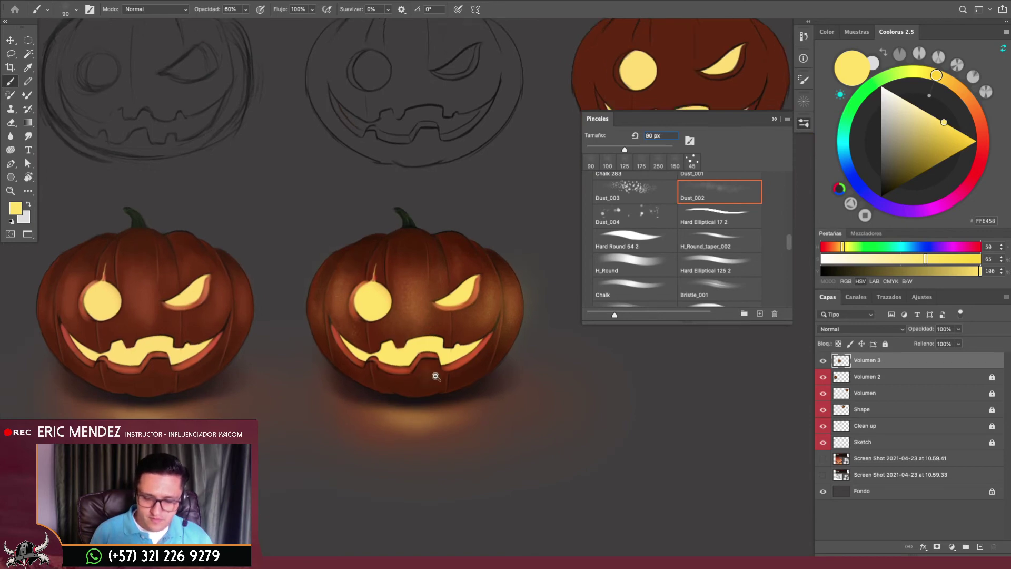
Pick a deep red in the colour wheel, settling on D22D2C
scroll(436, 376, up, 1)
click(978, 167)
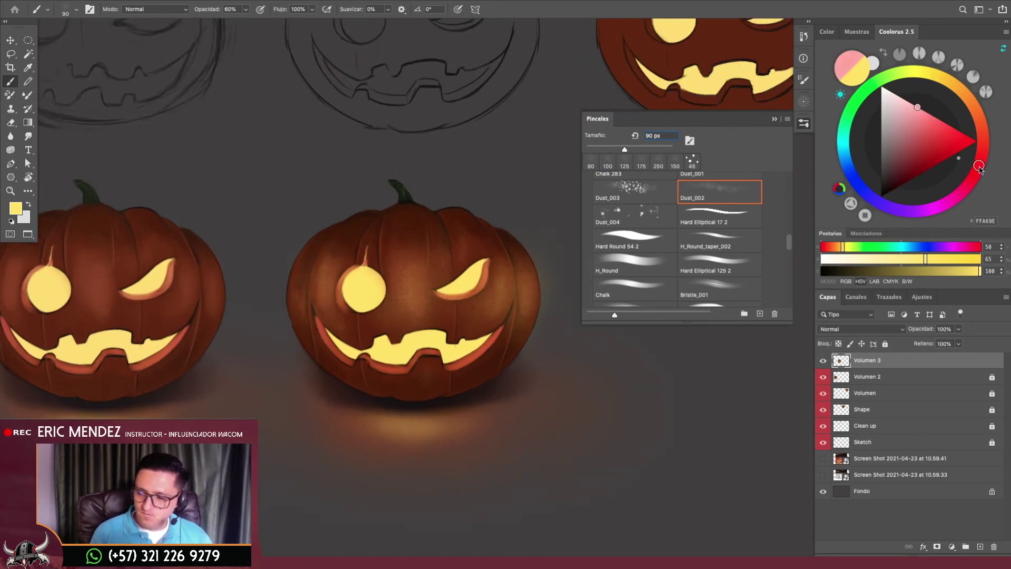
drag(978, 166, 972, 179)
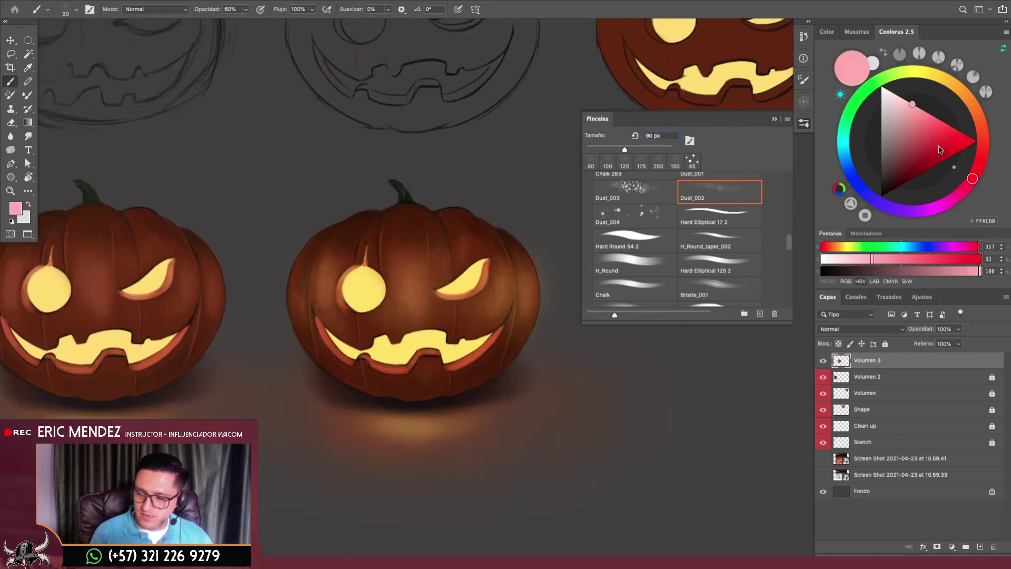
alt+click(398, 365)
click(943, 156)
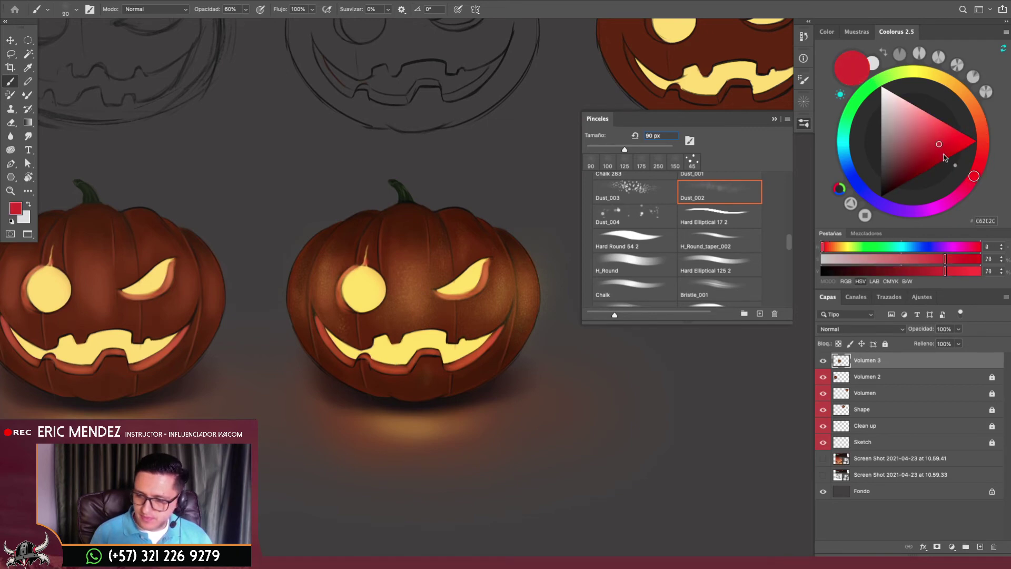
drag(938, 147, 943, 141)
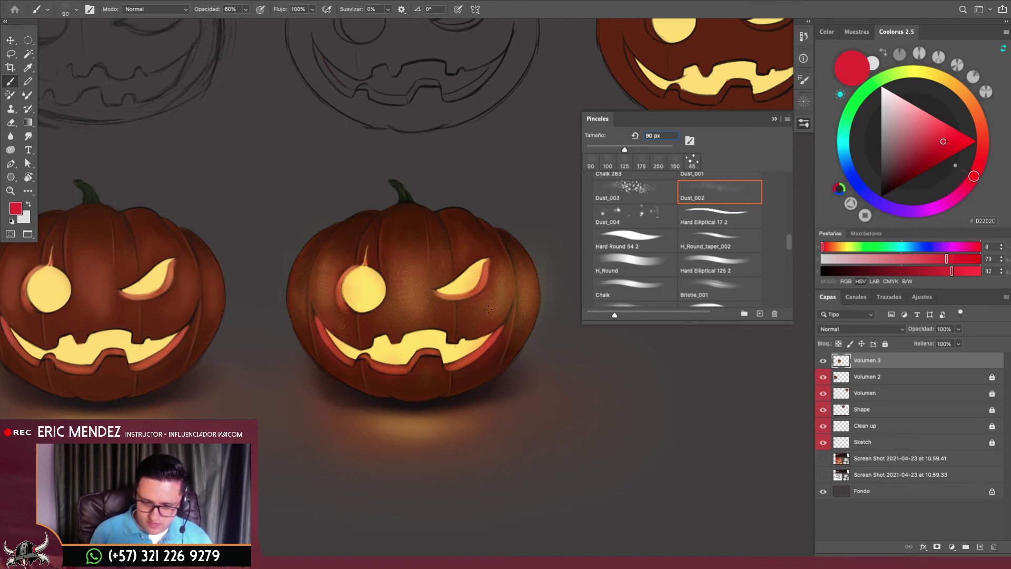
scroll(510, 388, down, 3)
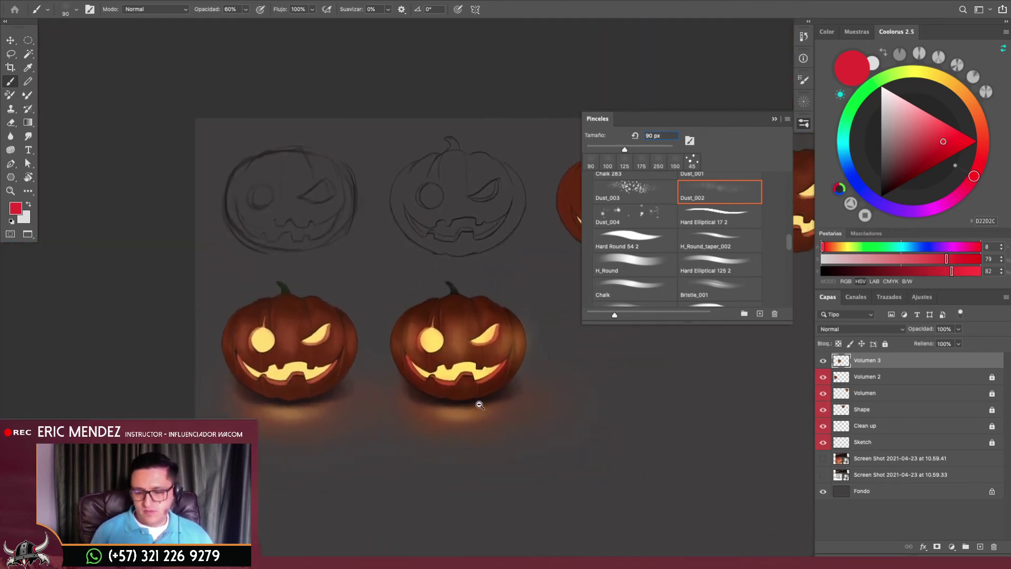
scroll(495, 396, up, 1)
Set a 30 px round brush tip with scattering off and opacity following pen pressure
drag(495, 396, 454, 367)
click(803, 80)
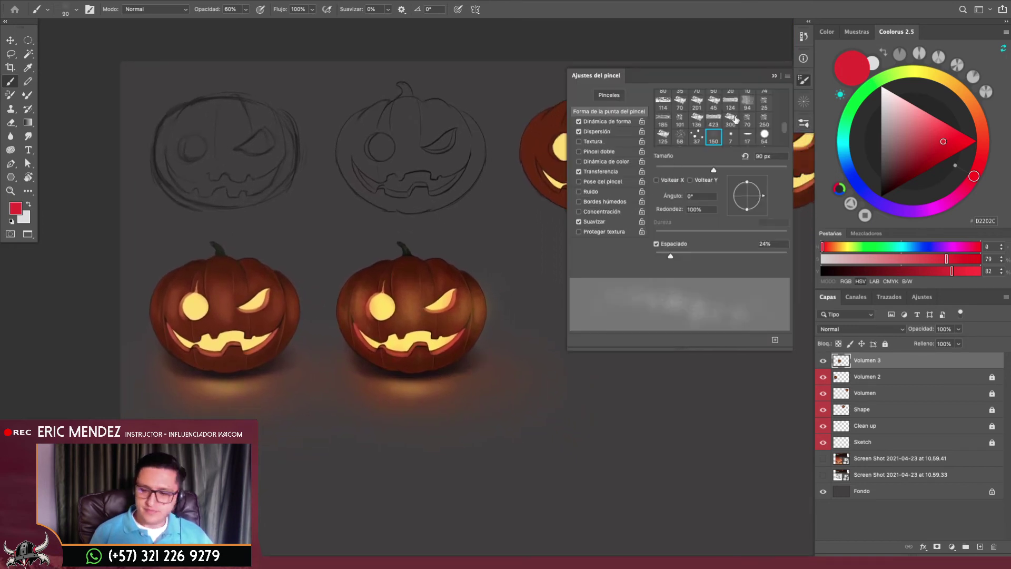
key(F5)
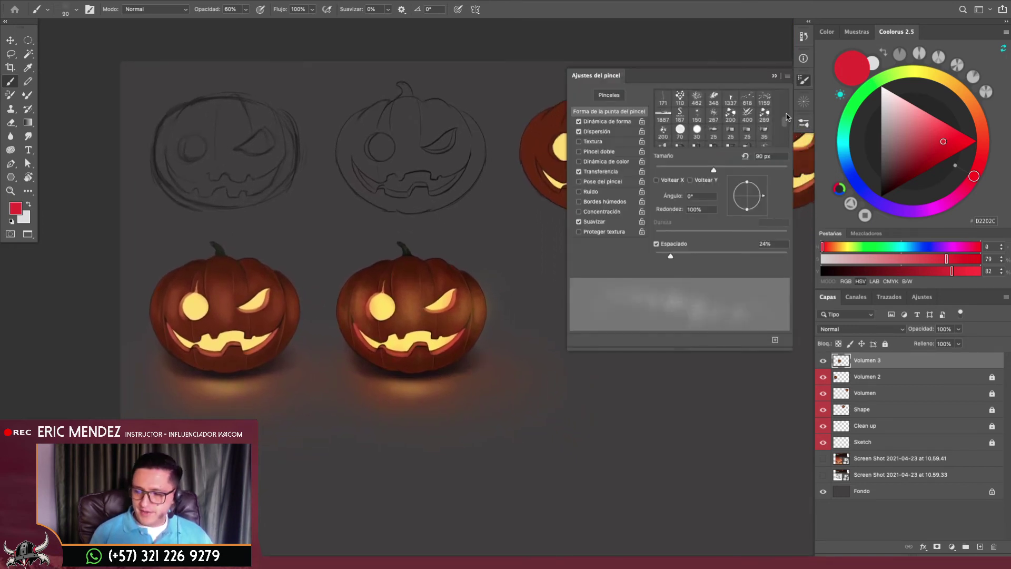
click(696, 112)
click(579, 131)
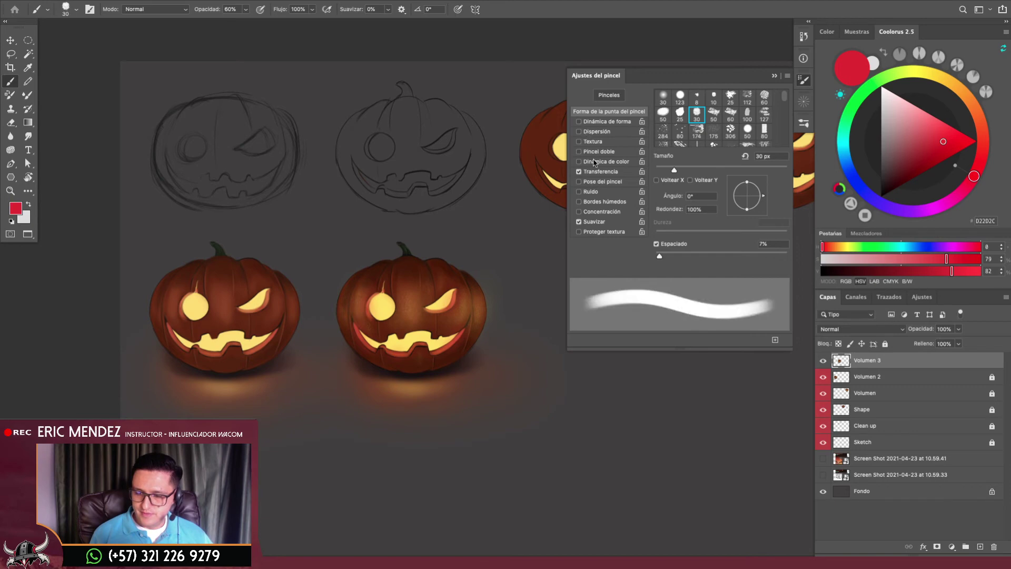
click(598, 171)
click(720, 114)
click(726, 132)
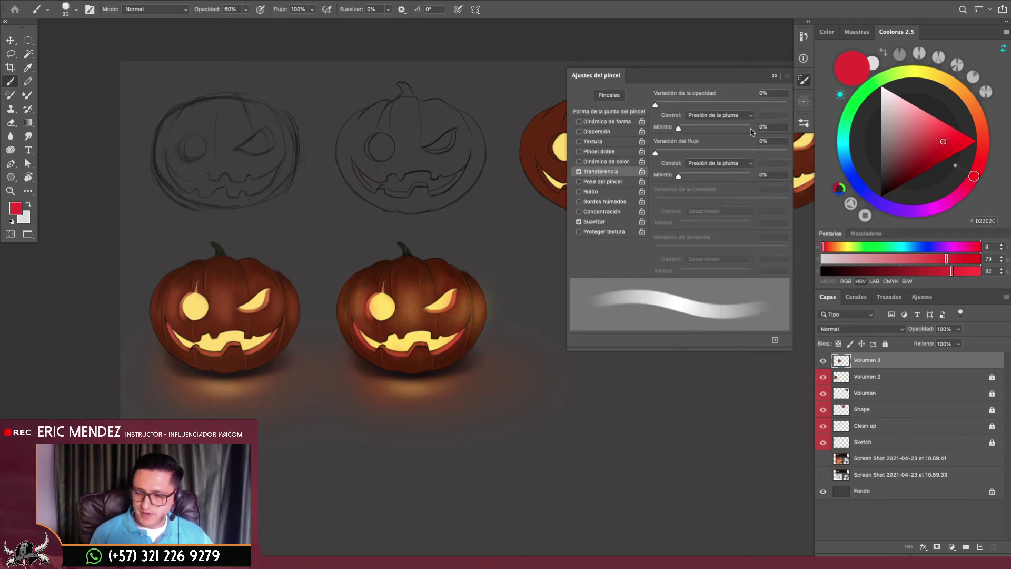
key(F5)
Zoom into the middle pumpkin's mouth, sample orange-brown 933F15 and use a 7 px brush at 100% opacity
key(ctrl+plus)
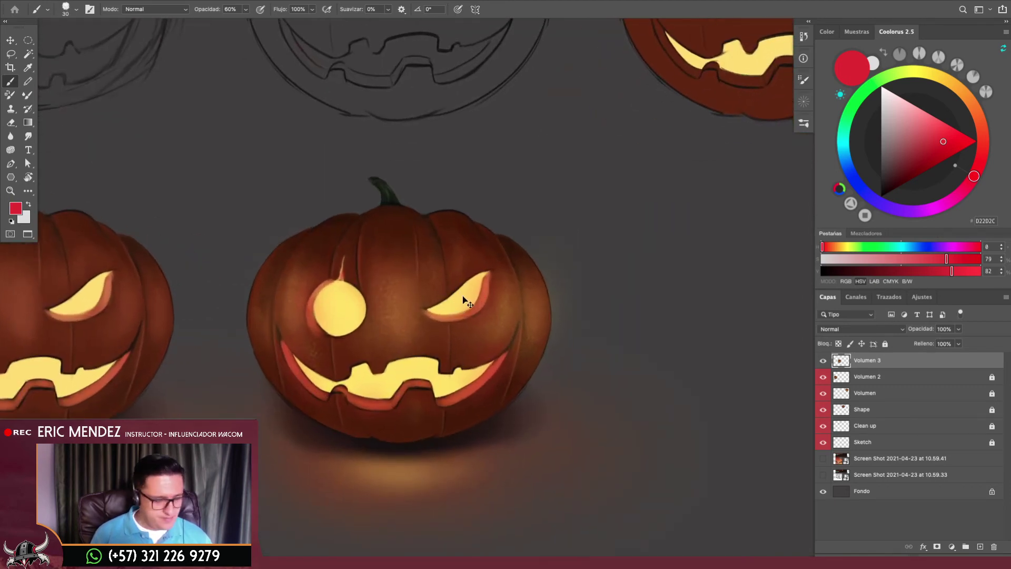
drag(428, 356, 432, 258)
scroll(424, 342, up, 2)
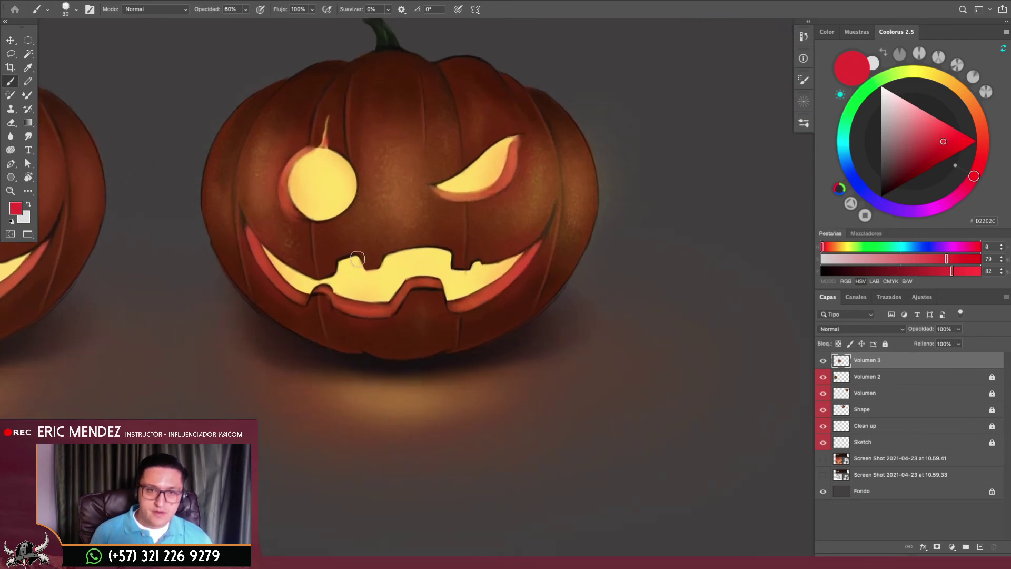
alt+click(321, 303)
key(bracketleft)
key(bracketleft)
key(bracketleft)
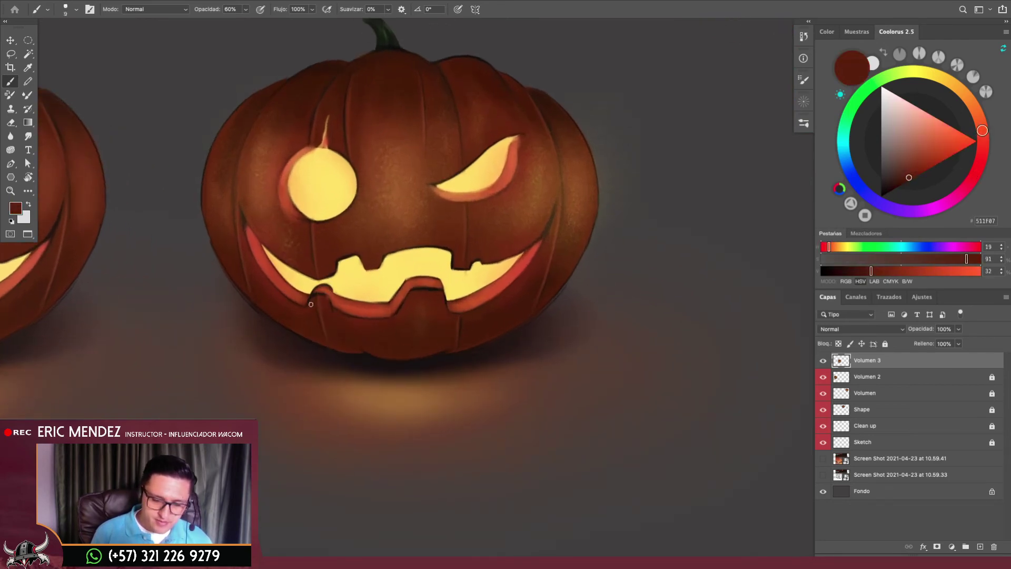
alt+click(321, 297)
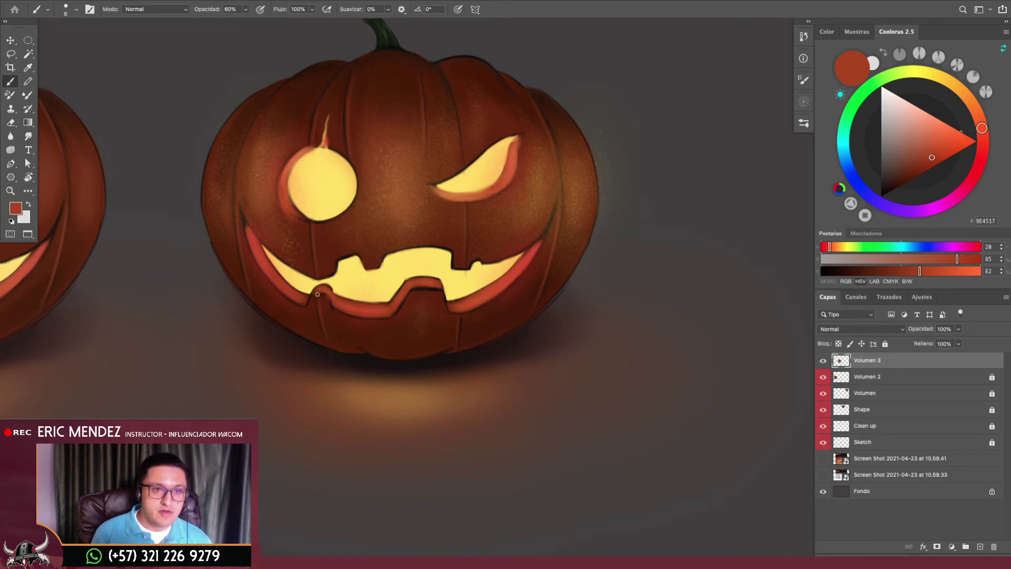
scroll(365, 248, up, 1)
alt+click(330, 269)
key(bracketleft)
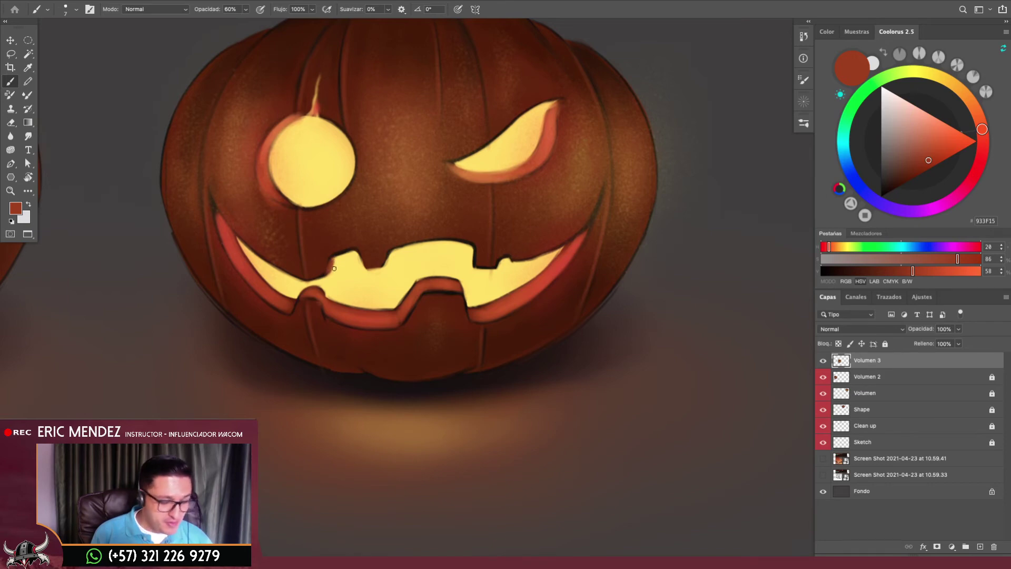
key(0)
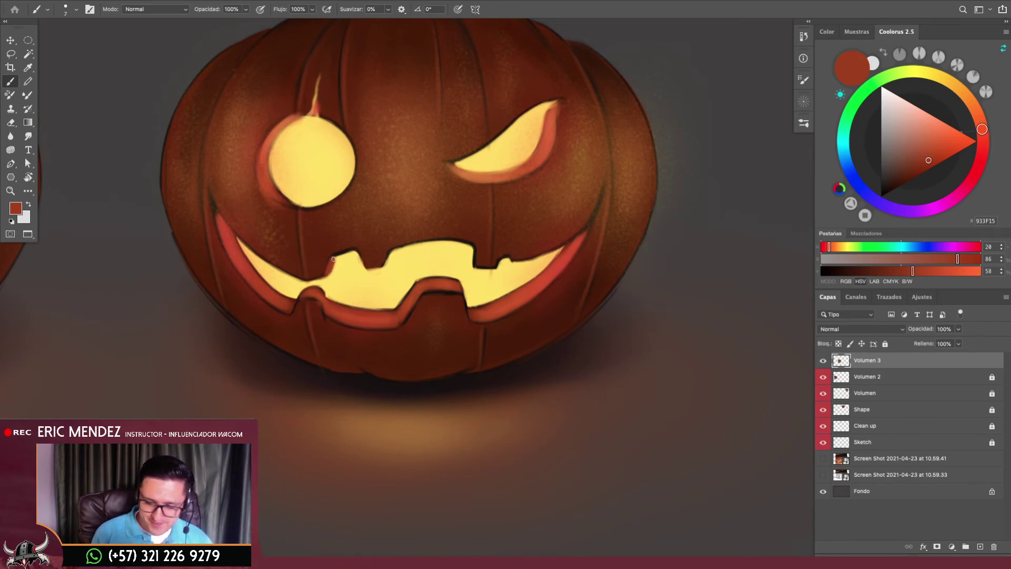
alt+click(343, 262)
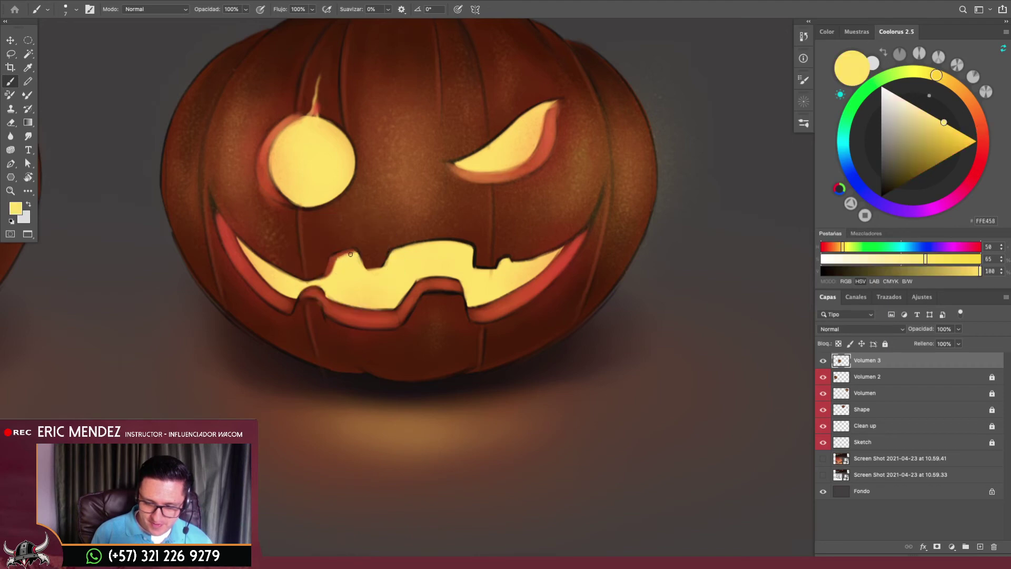
Sample yellow FDDD56 and the skin's red-brown, then pick a brighter red for the carving rims
mouse_move(470, 291)
mouse_down()
mouse_move(448, 303)
mouse_move(506, 285)
mouse_move(490, 265)
mouse_move(499, 267)
mouse_move(495, 256)
mouse_move(540, 254)
mouse_up()
alt+click(496, 296)
alt+click(501, 276)
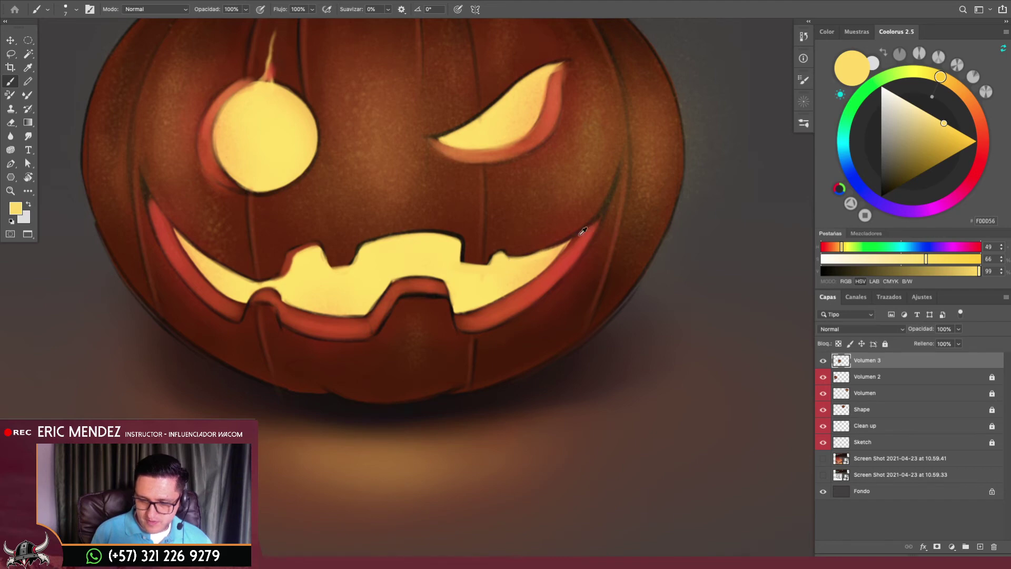
alt+click(465, 241)
alt+click(589, 237)
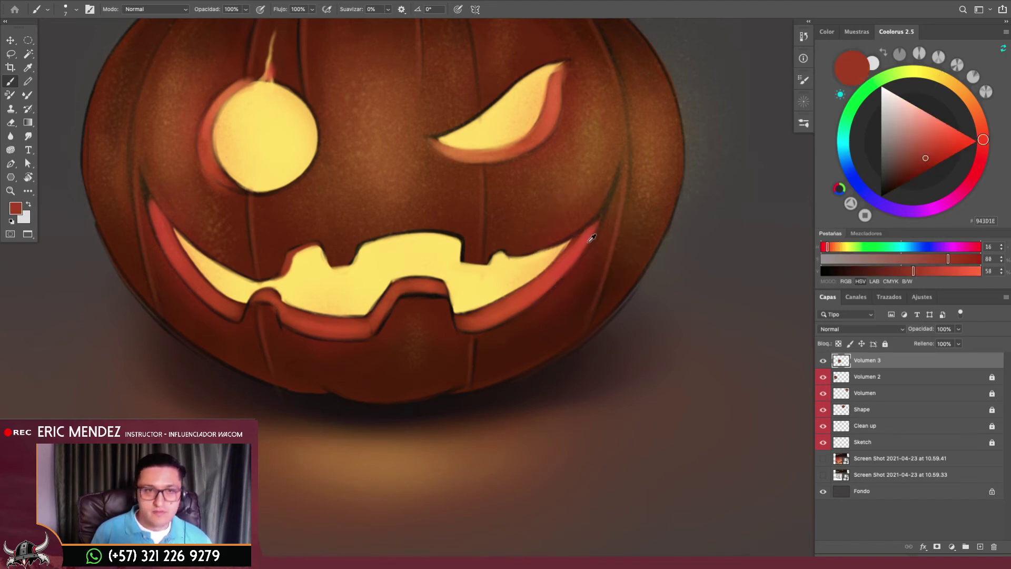
alt+click(591, 225)
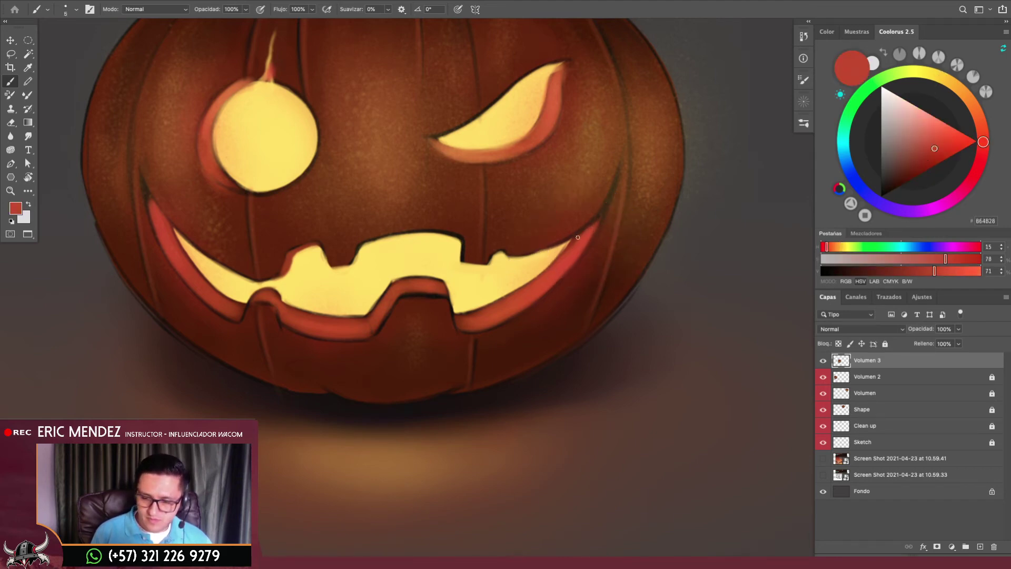
key(bracketleft)
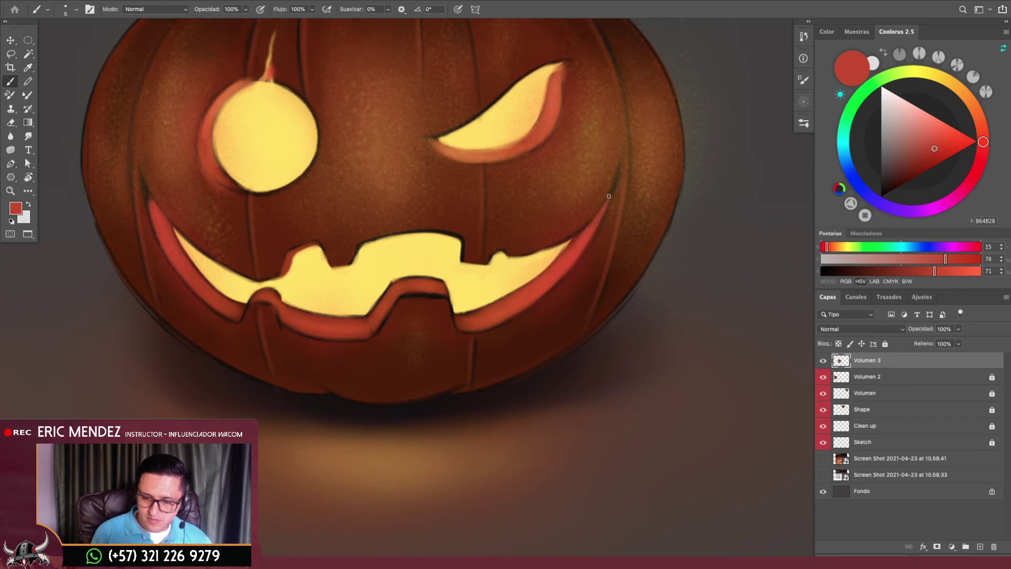
scroll(593, 233, down, 5)
Turn the view sideways and sample dark brown from the pumpkin skin
key(r)
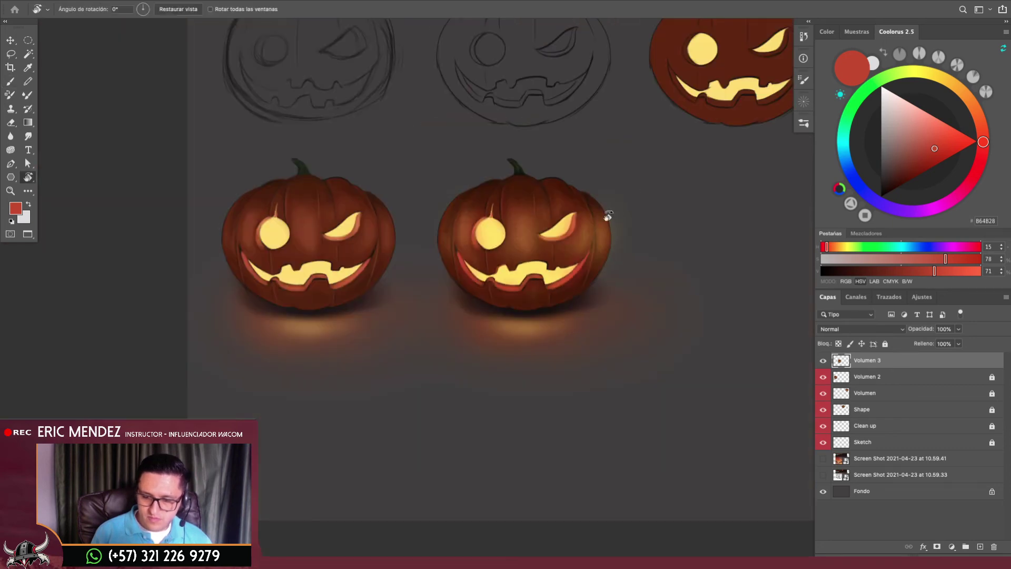
mouse_move(626, 244)
mouse_down()
mouse_move(598, 282)
mouse_move(647, 223)
mouse_up()
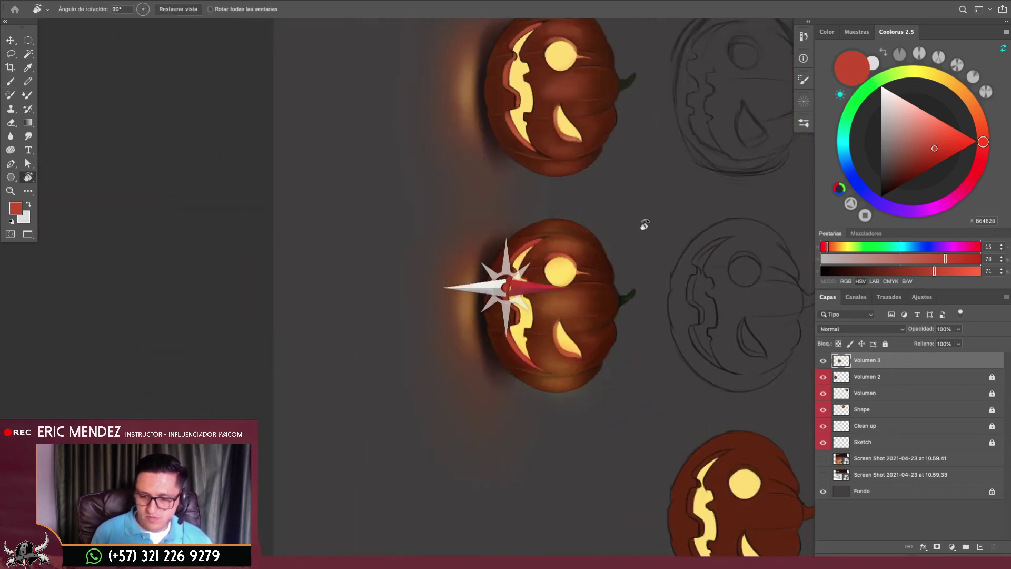
scroll(646, 206, up, 4)
key(Escape)
key(b)
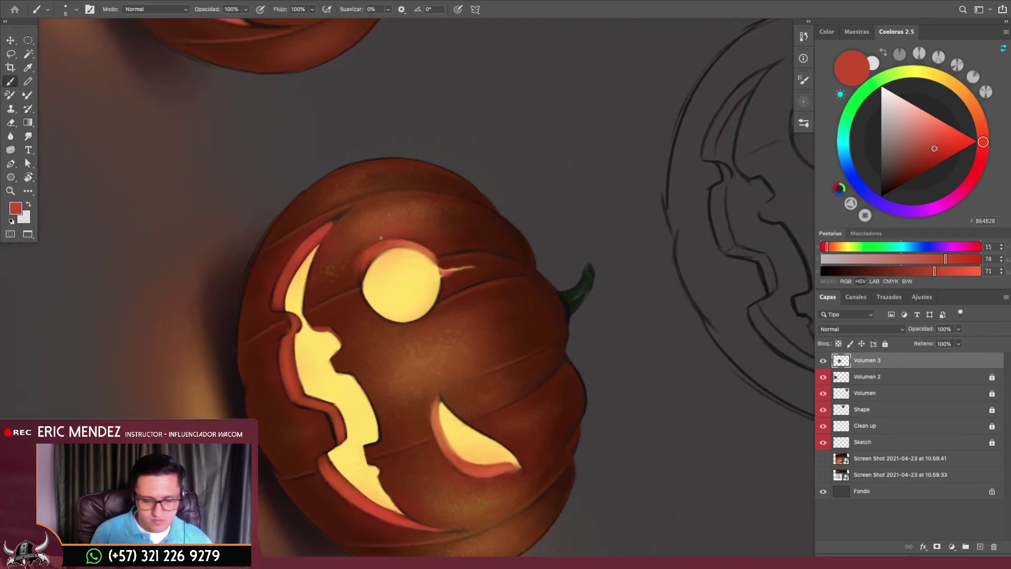
scroll(307, 231, up, 2)
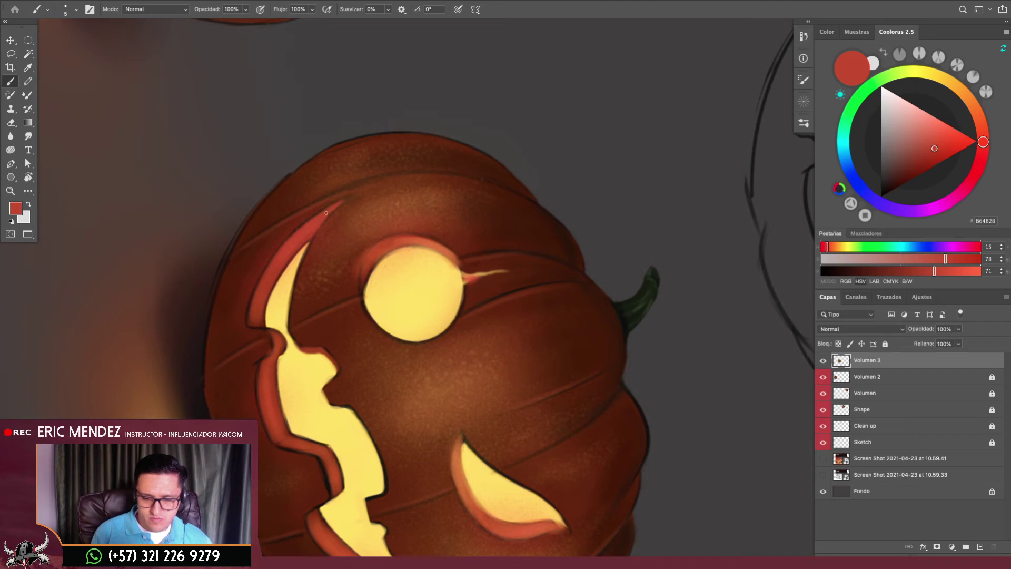
alt+click(359, 193)
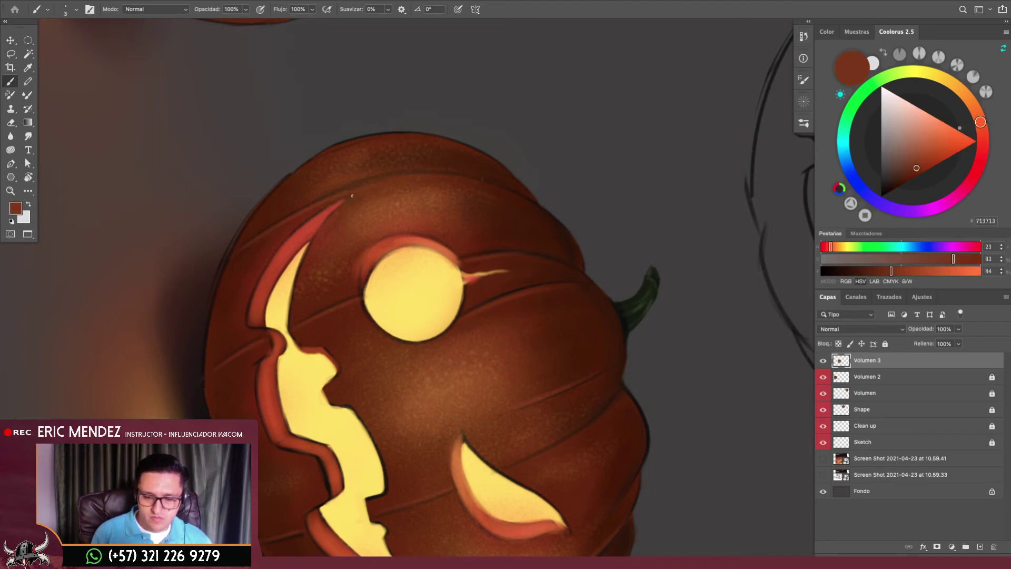
scroll(352, 196, down, 5)
Rotate the view back upright and sample the stem's dark green
key(r)
drag(526, 236, 553, 285)
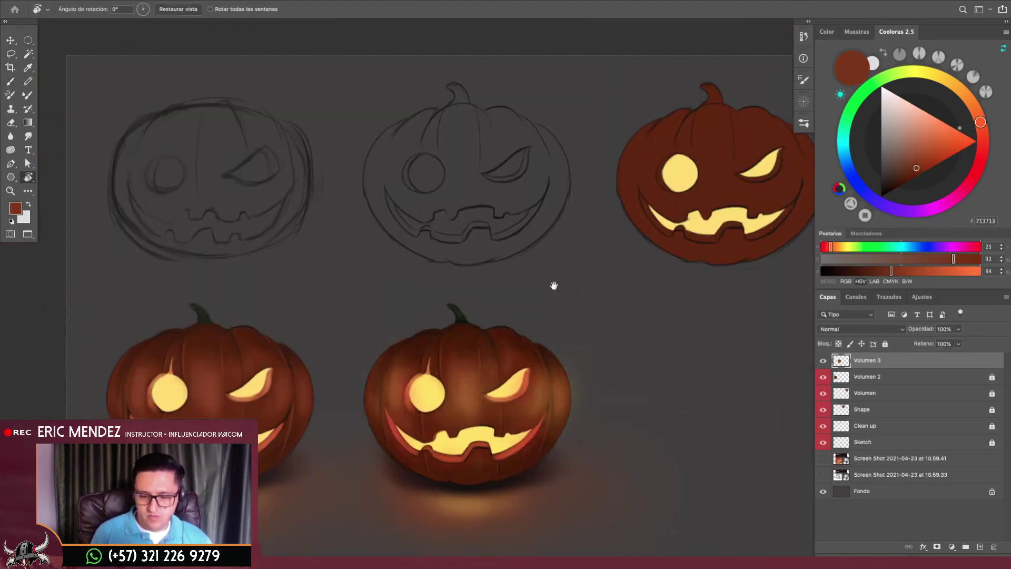
scroll(553, 286, up, 2)
scroll(521, 241, up, 2)
key(b)
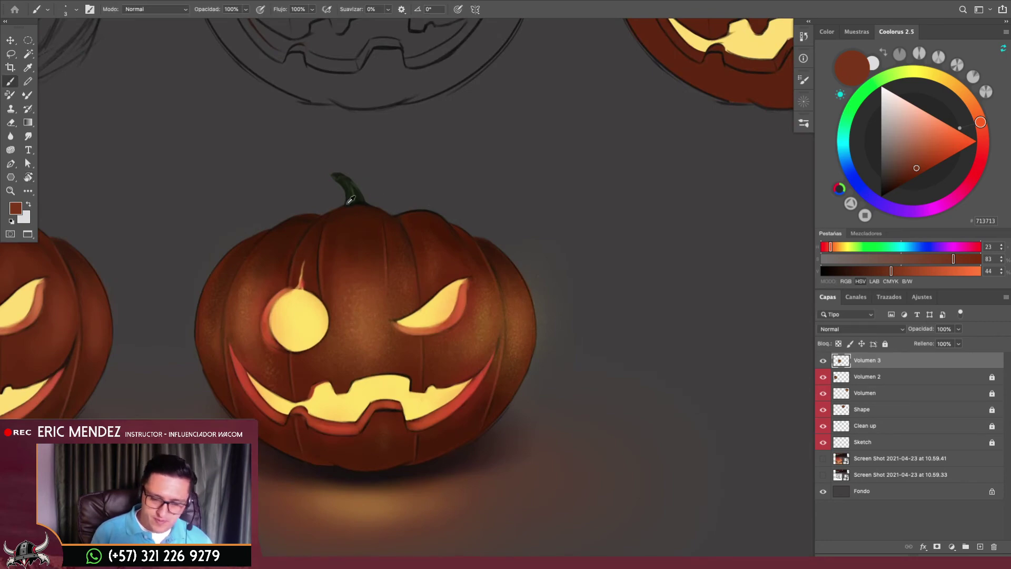
alt+click(350, 199)
Turn off the brush's transfer dynamics and set the brush size to 3
key(F5)
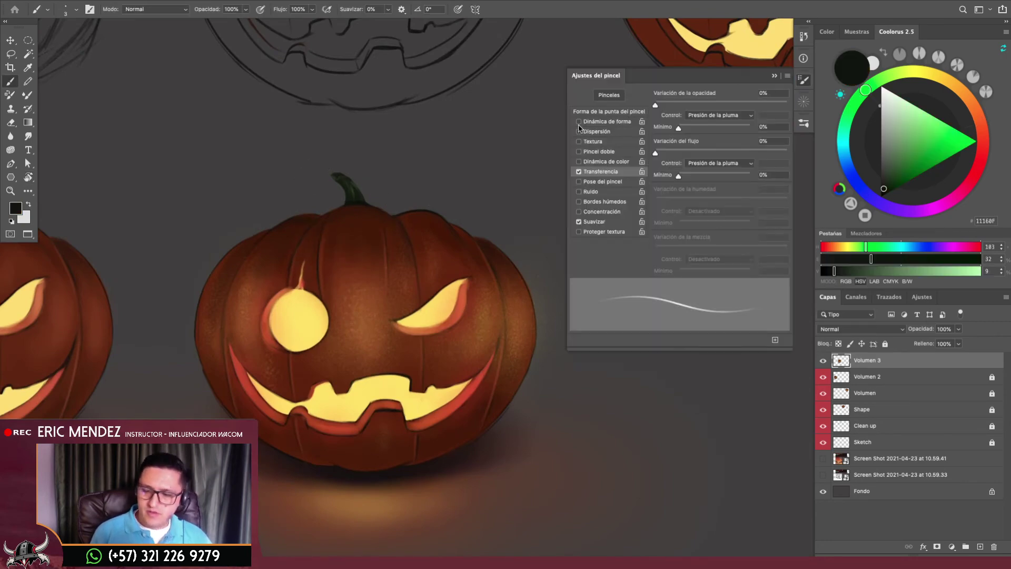
click(578, 172)
key(F5)
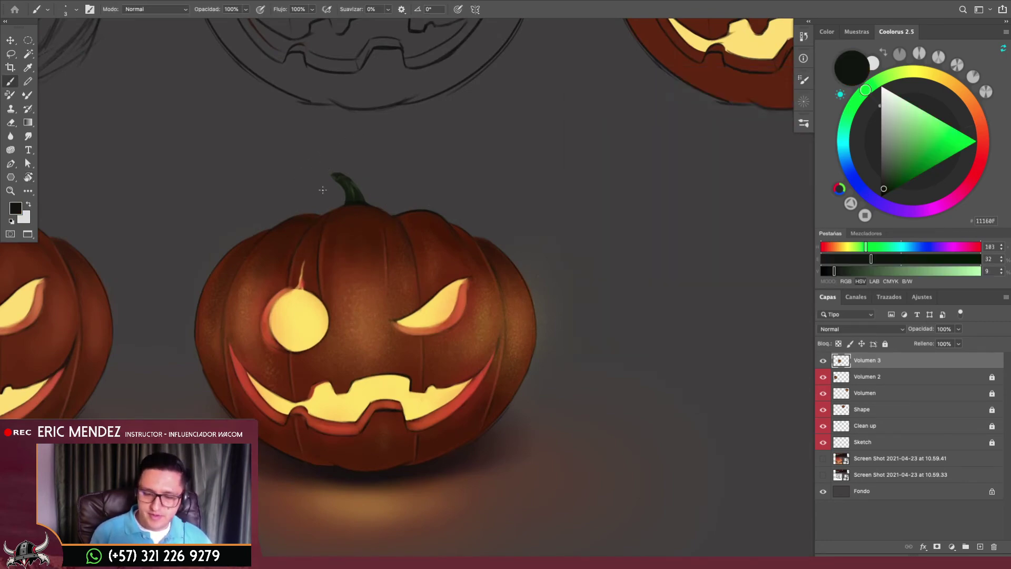
key(bracketright)
key(bracketright)
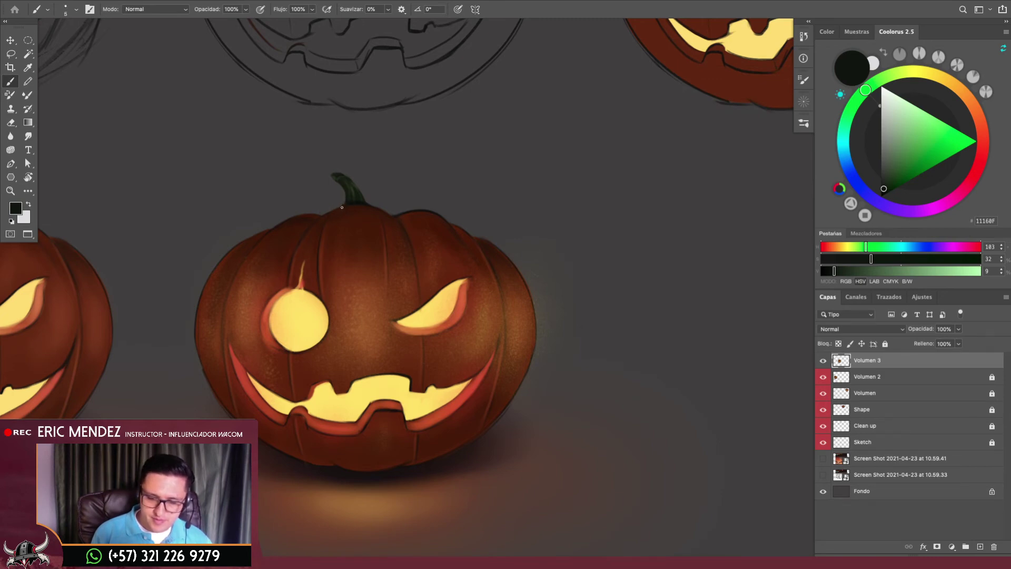
key(bracketleft)
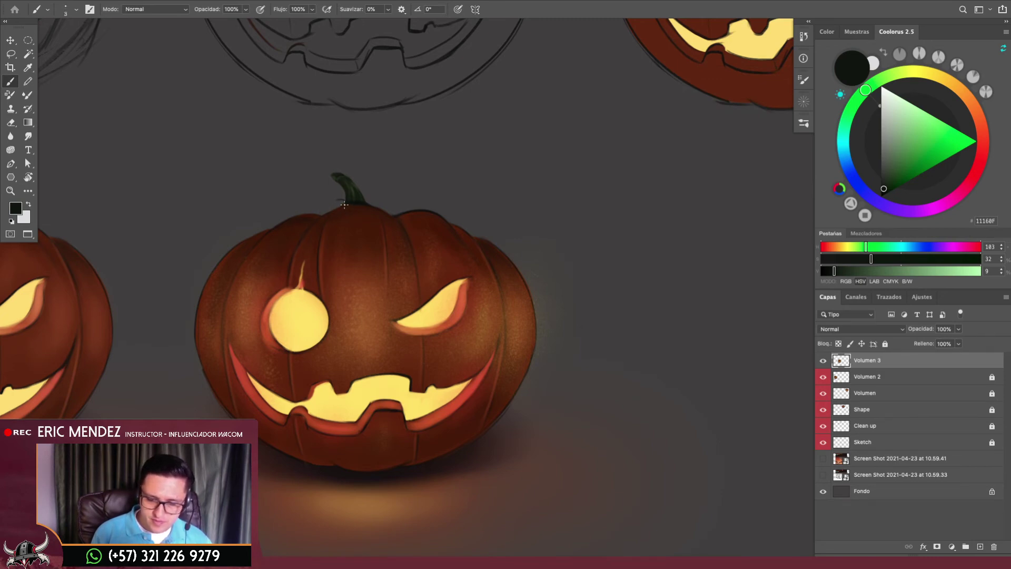
key(F5)
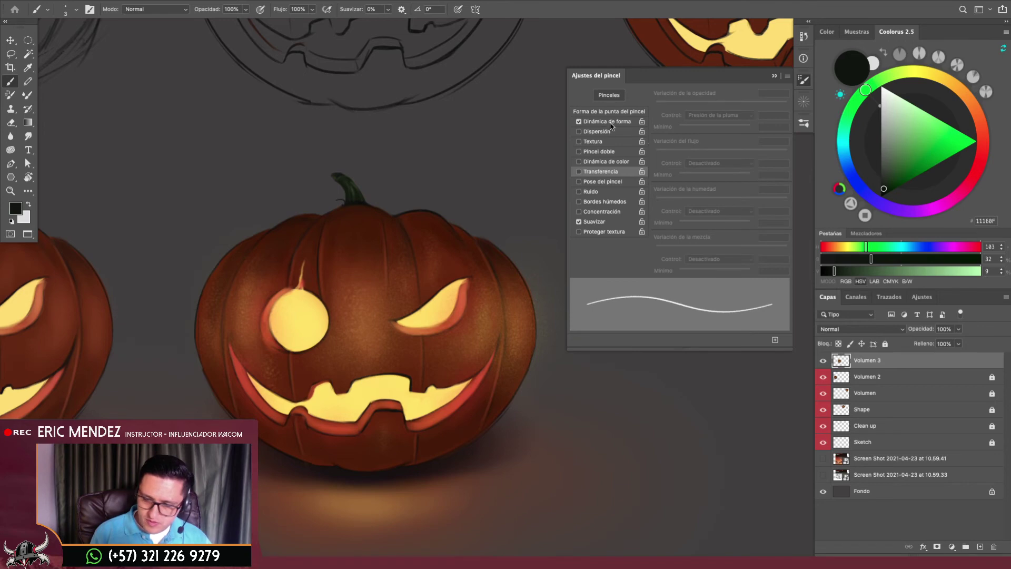
key(F5)
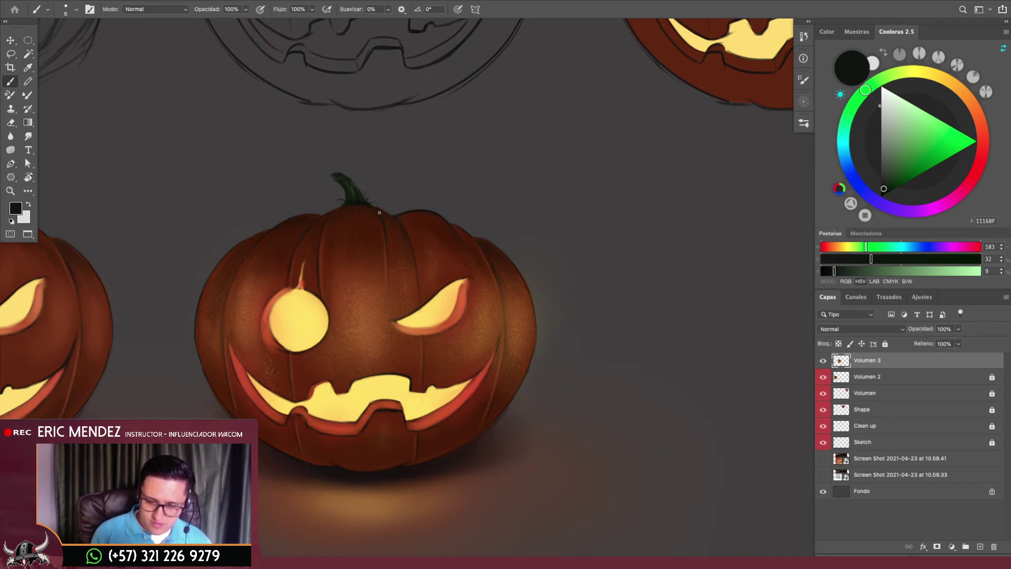
Paint a dark stroke near the stem, then undo a trial nose stroke
drag(385, 248, 380, 278)
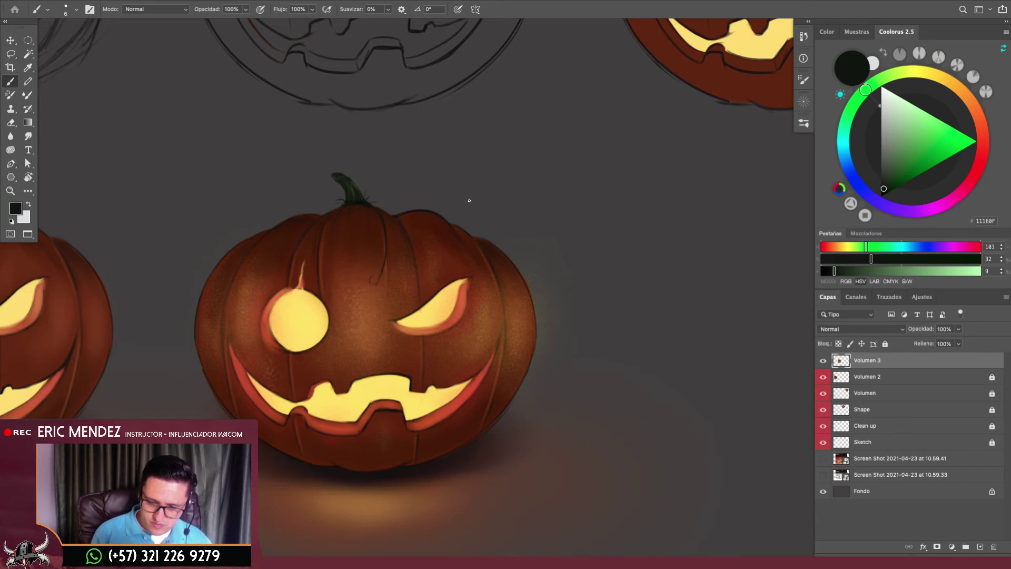
drag(470, 286, 478, 228)
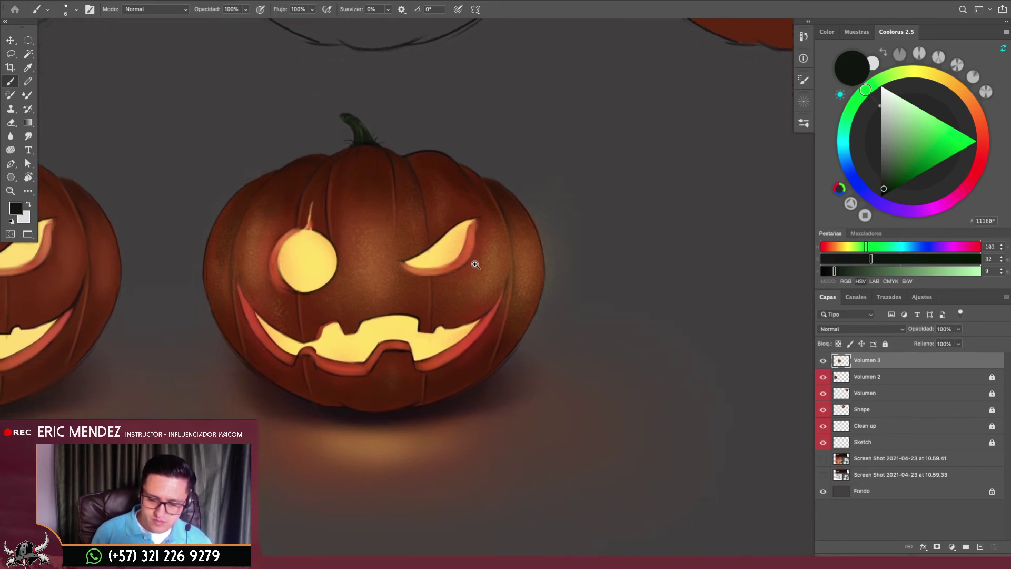
scroll(476, 313, up, 2)
drag(360, 300, 363, 305)
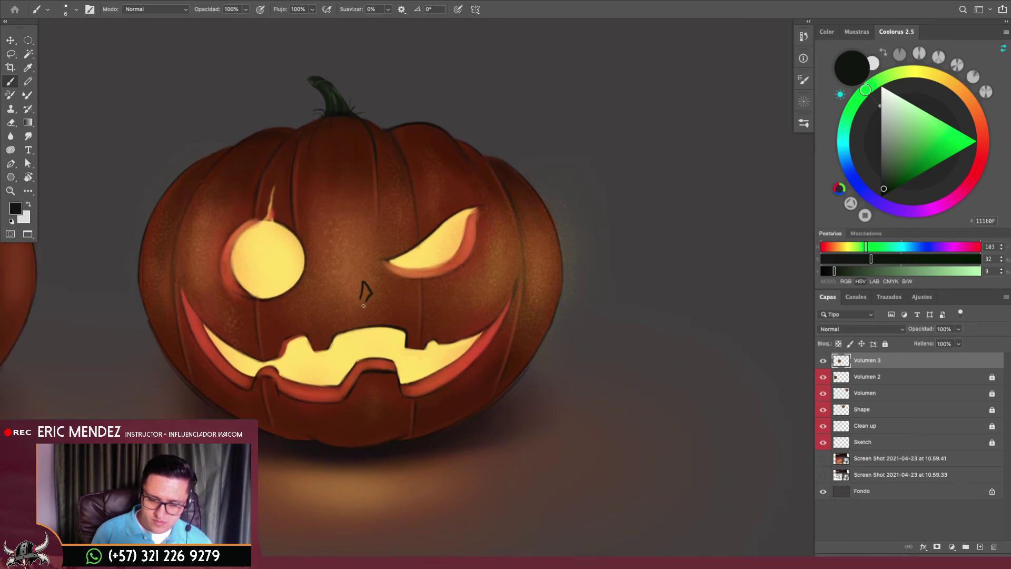
key(ctrl+z)
scroll(474, 301, down, 3)
scroll(480, 300, up, 3)
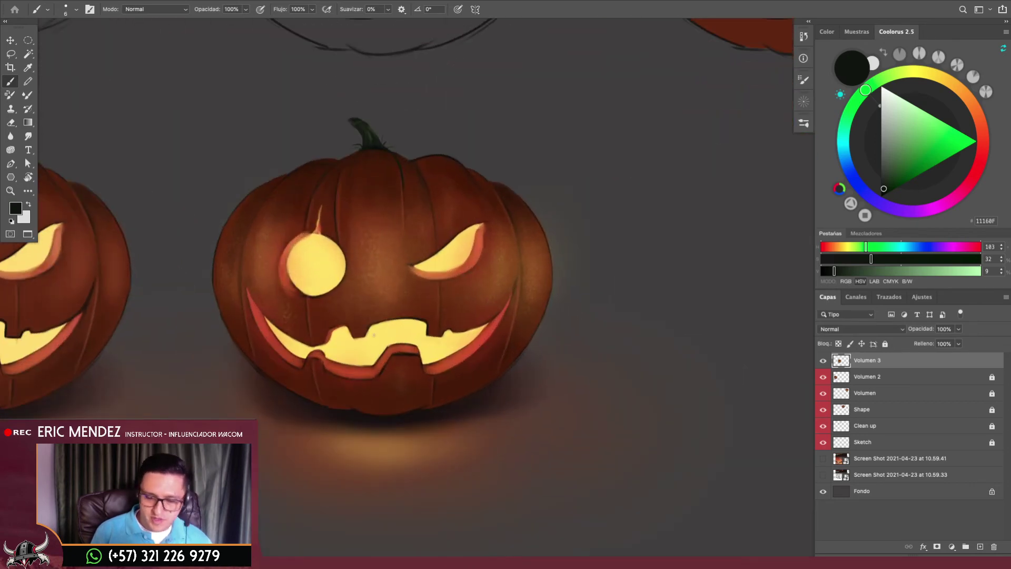
scroll(379, 342, up, 1)
scroll(387, 355, up, 1)
scroll(395, 368, up, 1)
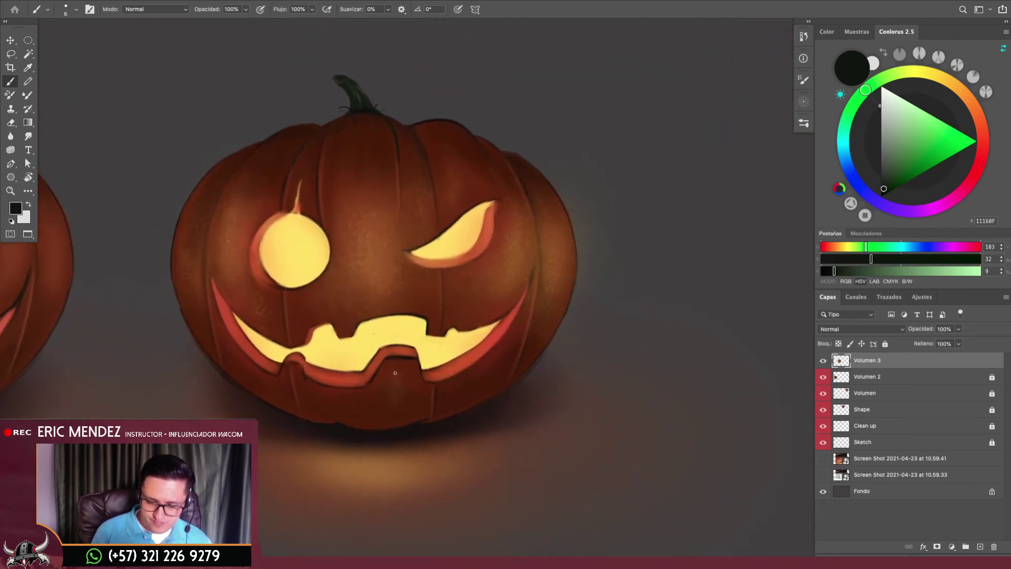
Switch brush shape dynamics off, toggle colour dynamics, enable transfer, and tilt the view slightly
key(F5)
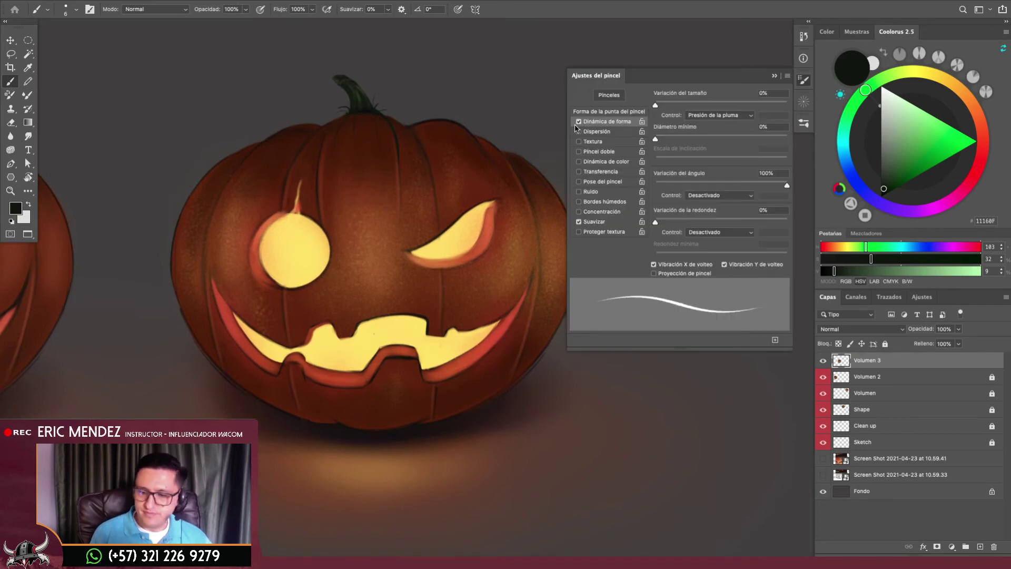
click(579, 121)
click(578, 161)
click(603, 172)
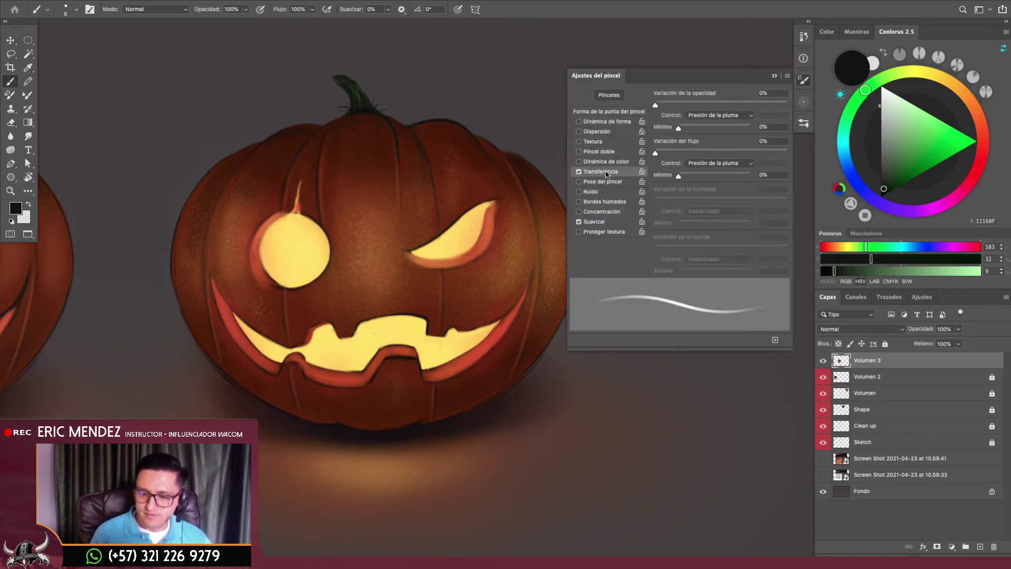
key(F5)
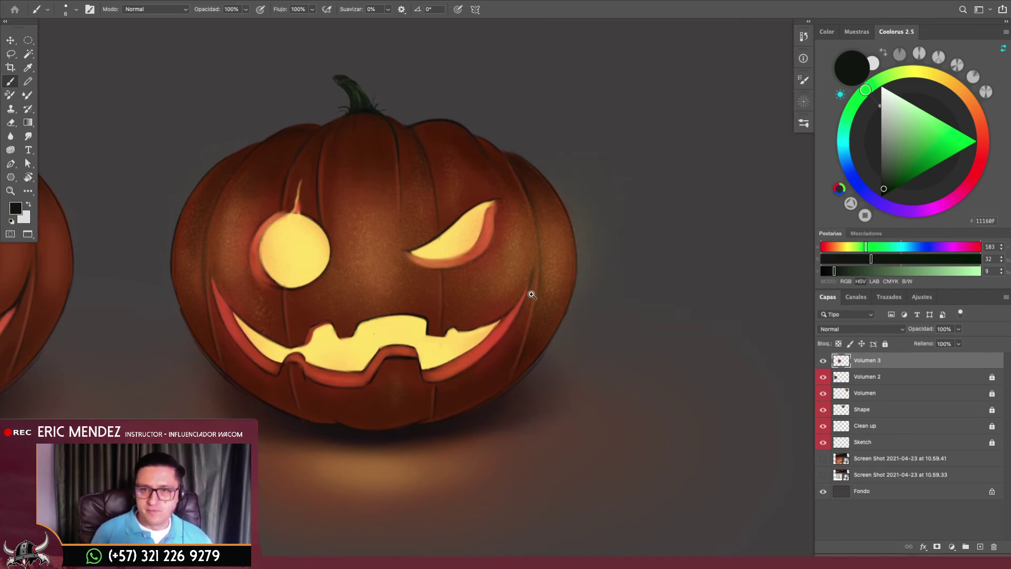
key(r)
mouse_move(593, 270)
mouse_down()
mouse_move(633, 234)
mouse_move(605, 232)
mouse_up()
key(b)
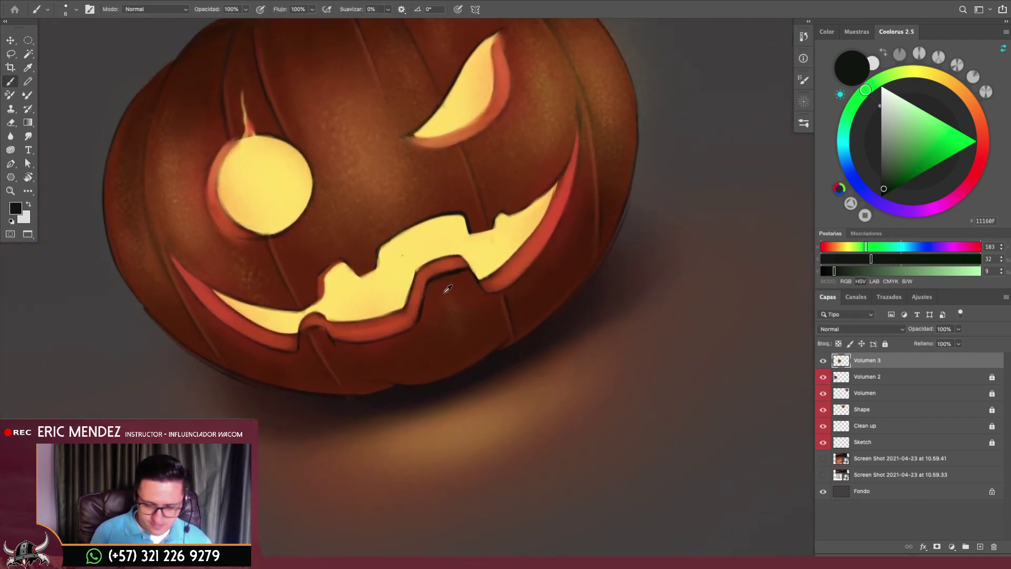
Sample the teeth yellows and brighten the tooth edges with light and orange-yellow
alt+click(430, 288)
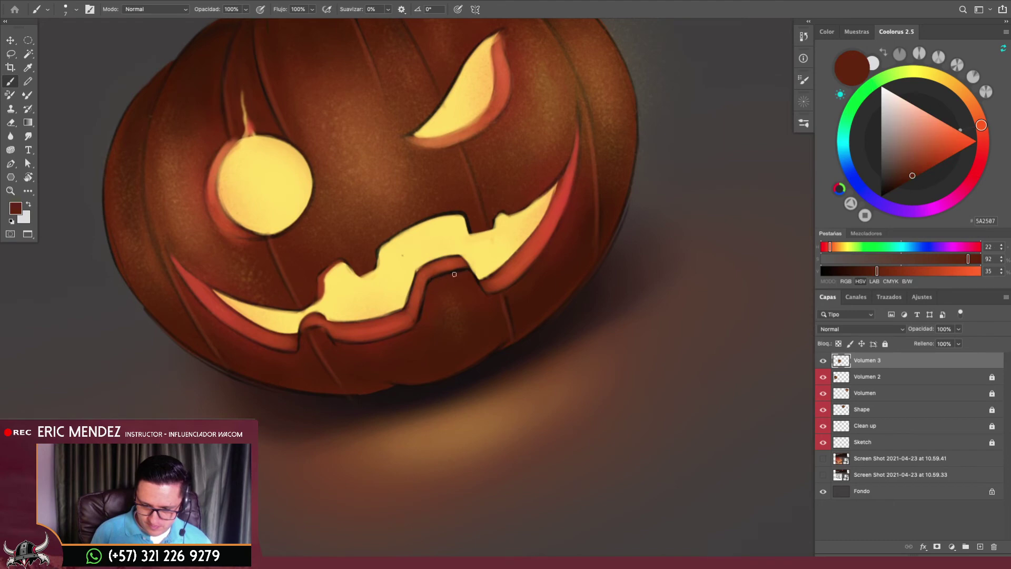
alt+click(424, 261)
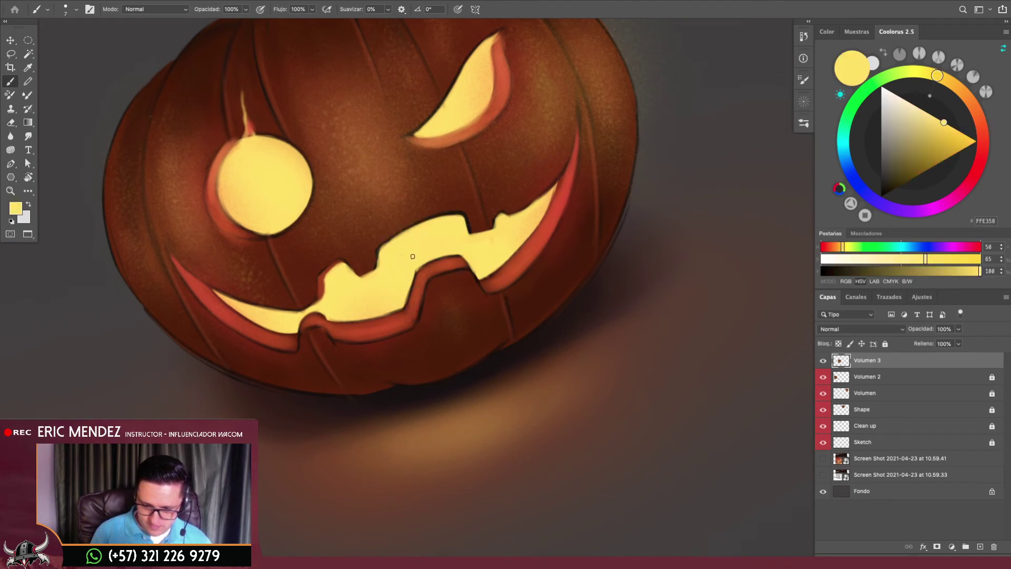
alt+click(397, 292)
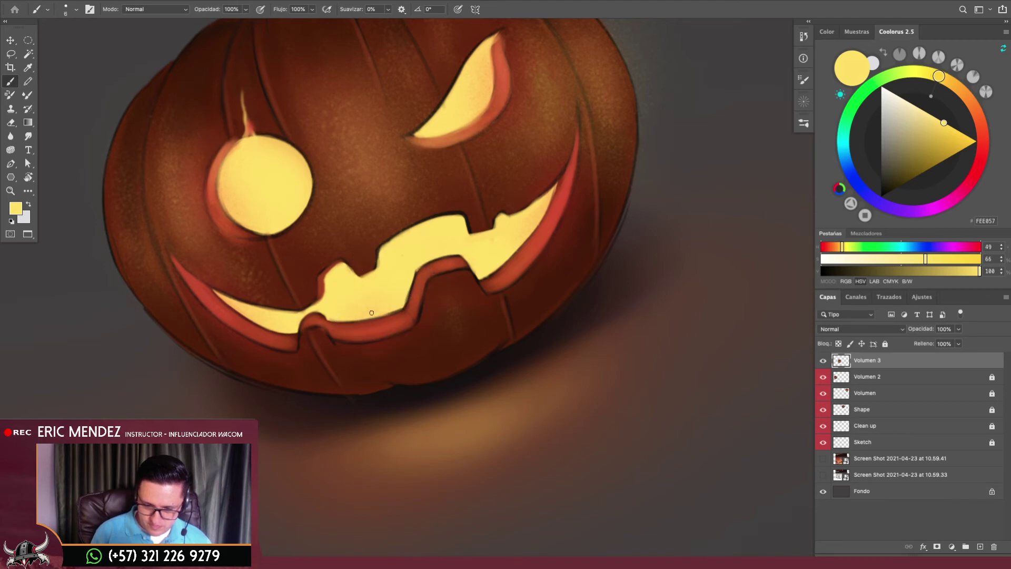
mouse_move(398, 307)
mouse_down()
mouse_move(421, 266)
mouse_move(463, 250)
mouse_up()
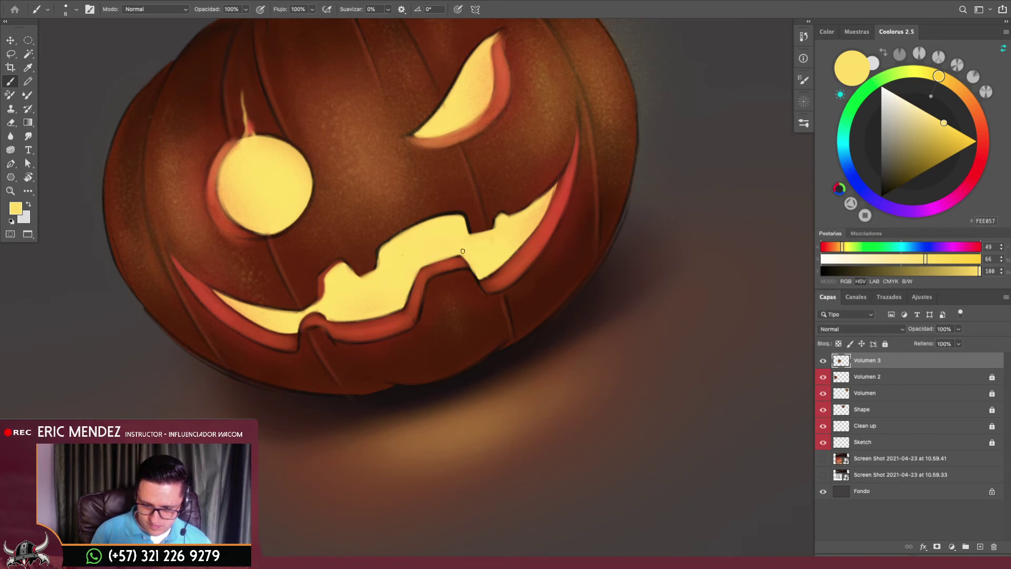
alt+click(517, 217)
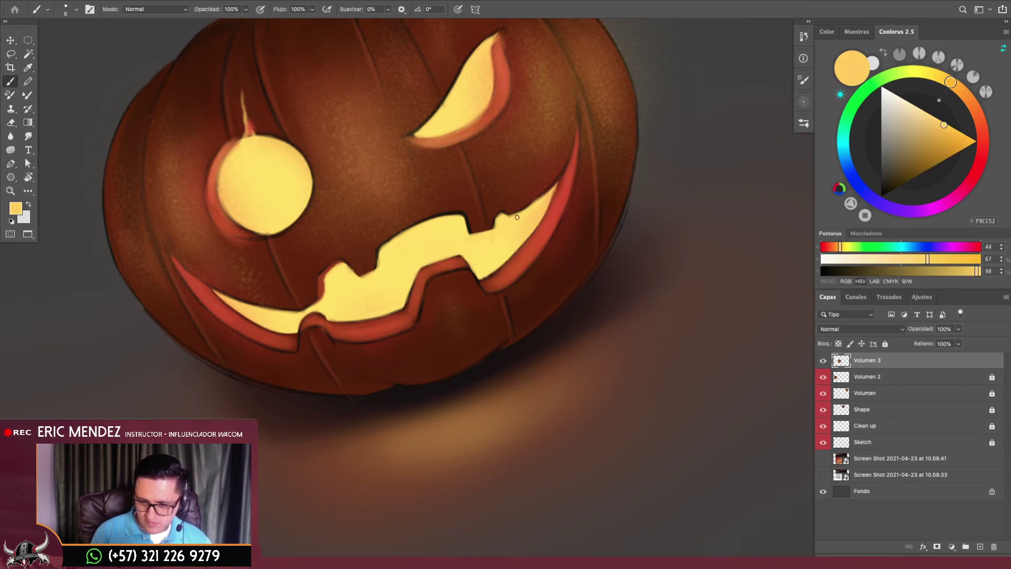
drag(528, 210, 523, 213)
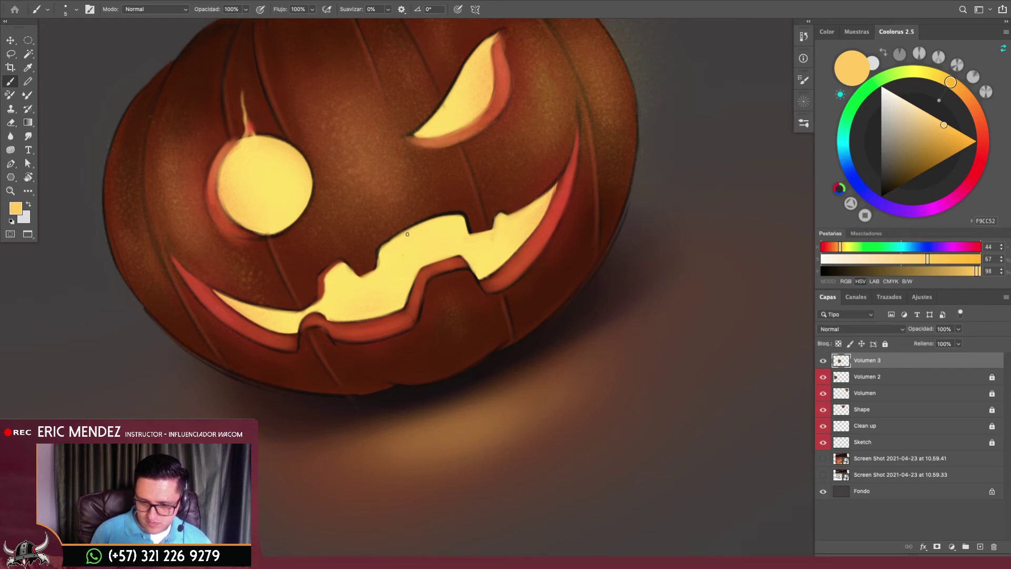
Paint brighter yellow (FFE358) along the upper tooth edge, then zoom out
drag(380, 251, 404, 233)
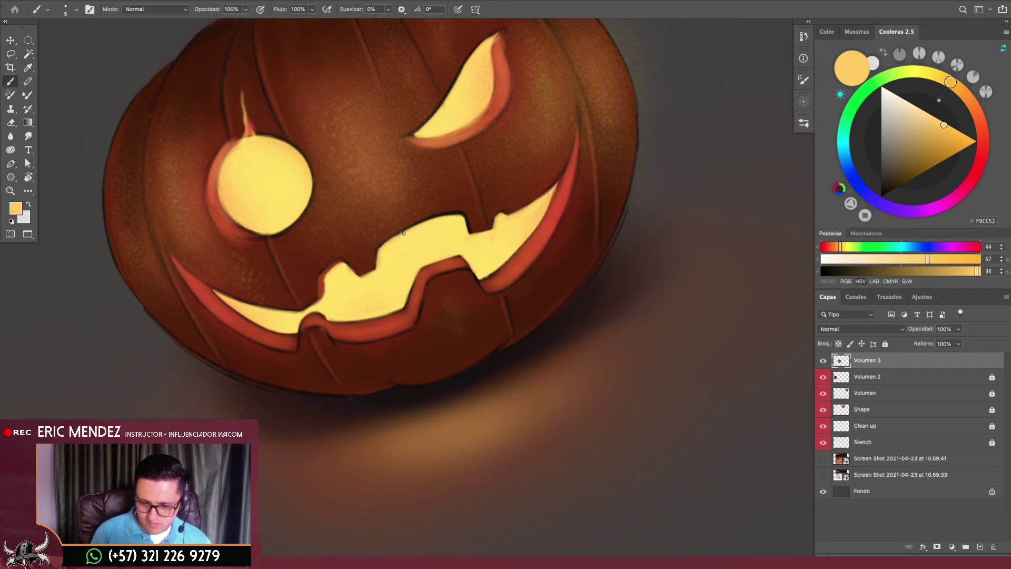
alt+click(389, 247)
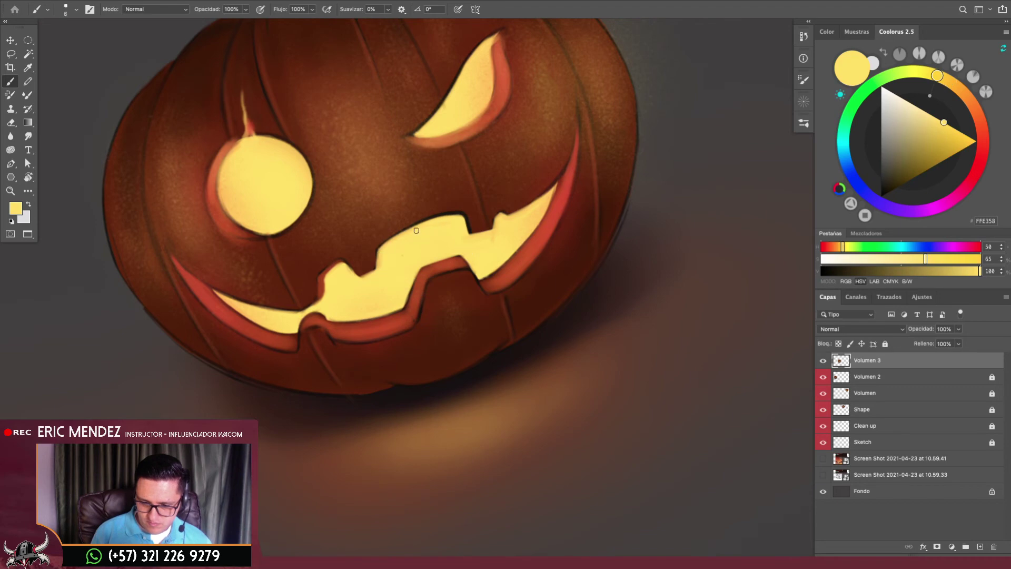
drag(416, 230, 459, 215)
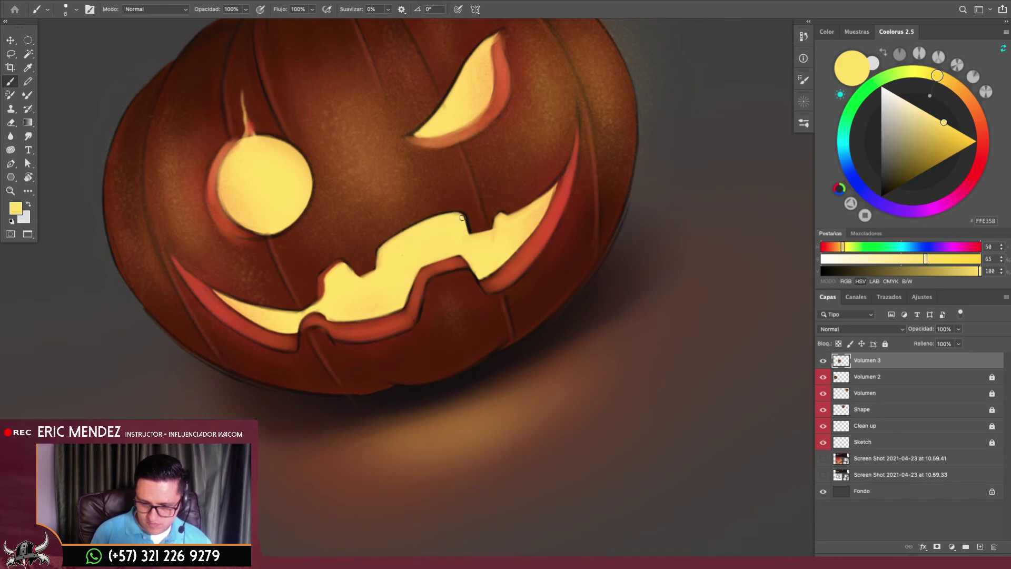
mouse_move(507, 239)
mouse_down()
mouse_move(499, 260)
mouse_move(559, 332)
mouse_move(591, 302)
mouse_up()
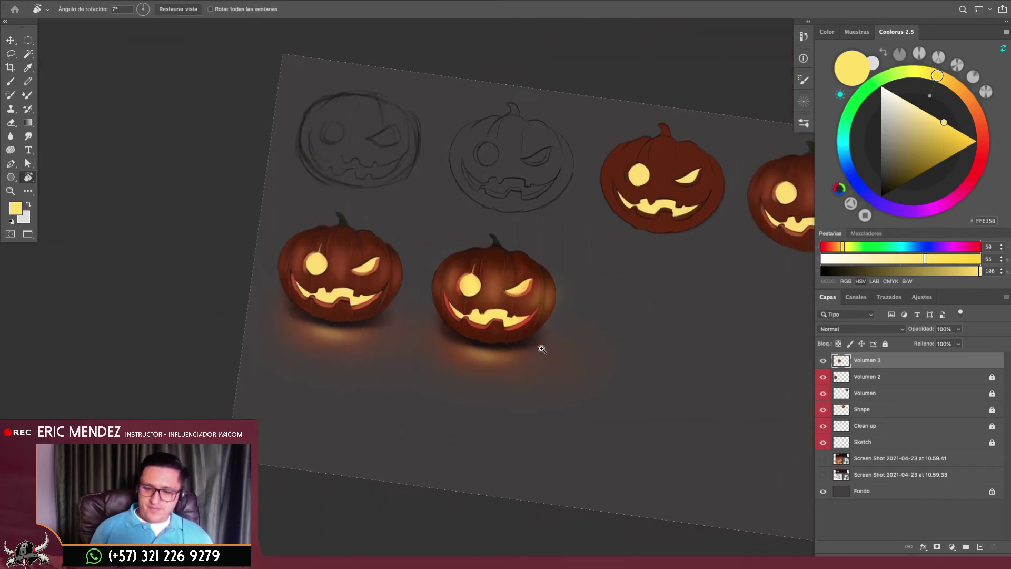
Level the rotated view and zoom in on the middle pumpkin of the lower row
mouse_move(542, 349)
mouse_down()
mouse_move(627, 327)
mouse_move(468, 336)
mouse_up()
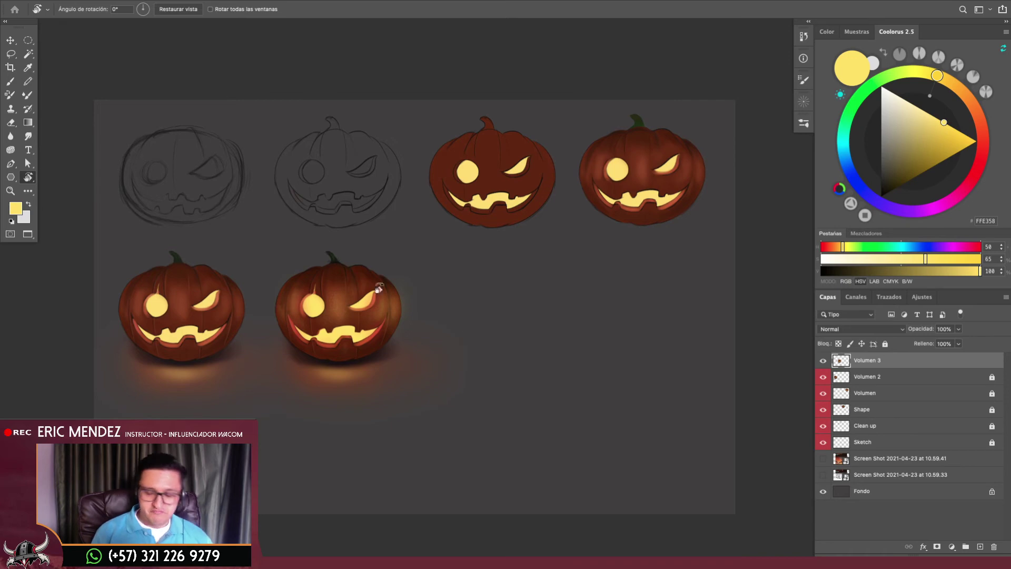
scroll(378, 289, up, 3)
mouse_move(421, 312)
mouse_down()
mouse_move(481, 294)
mouse_move(482, 237)
mouse_up()
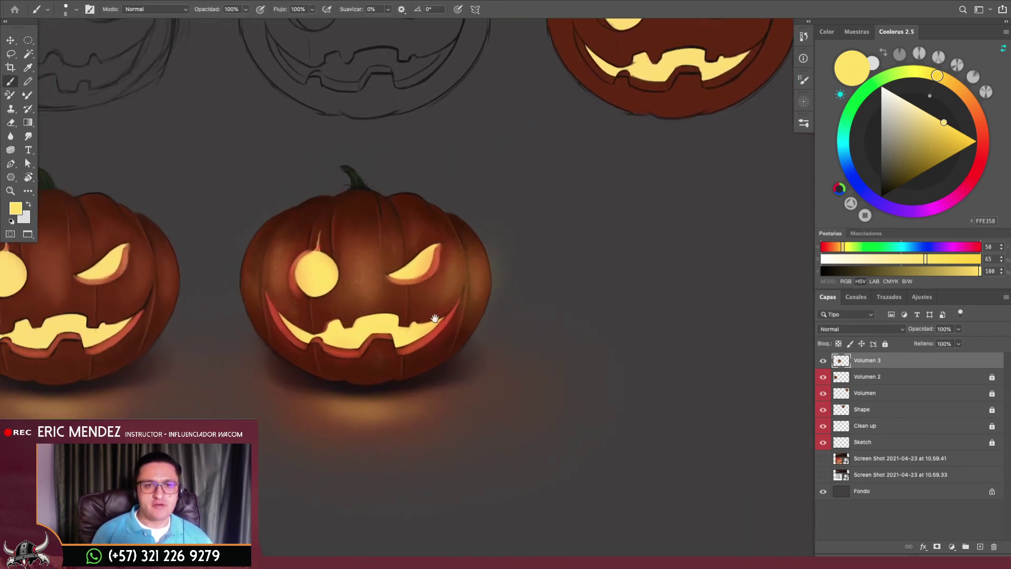
drag(434, 319, 479, 310)
scroll(482, 318, up, 2)
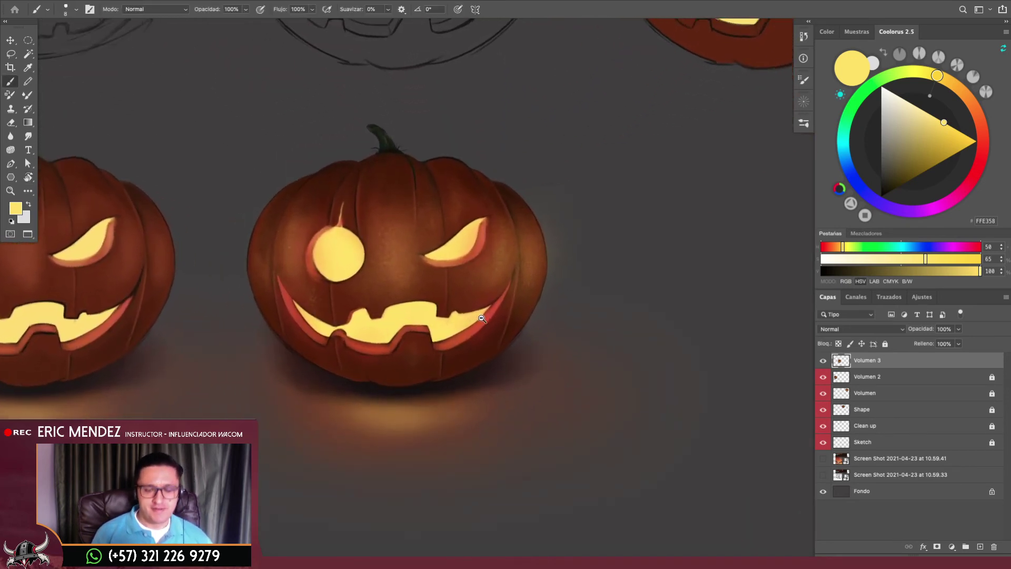
scroll(481, 318, up, 1)
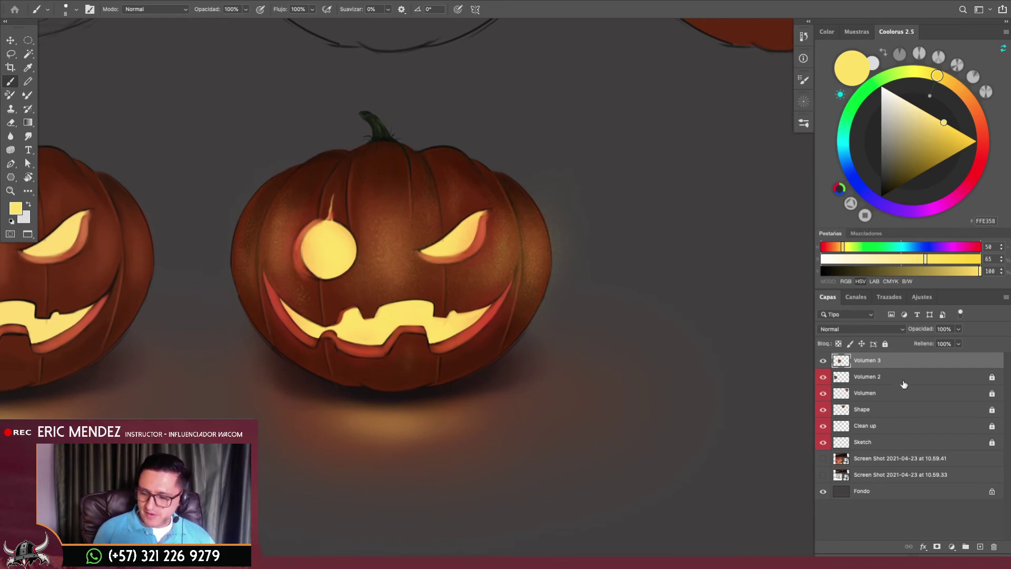
With the Gradient tool, add a new layer above Volumen 3 set to Superponer
key(g)
click(980, 546)
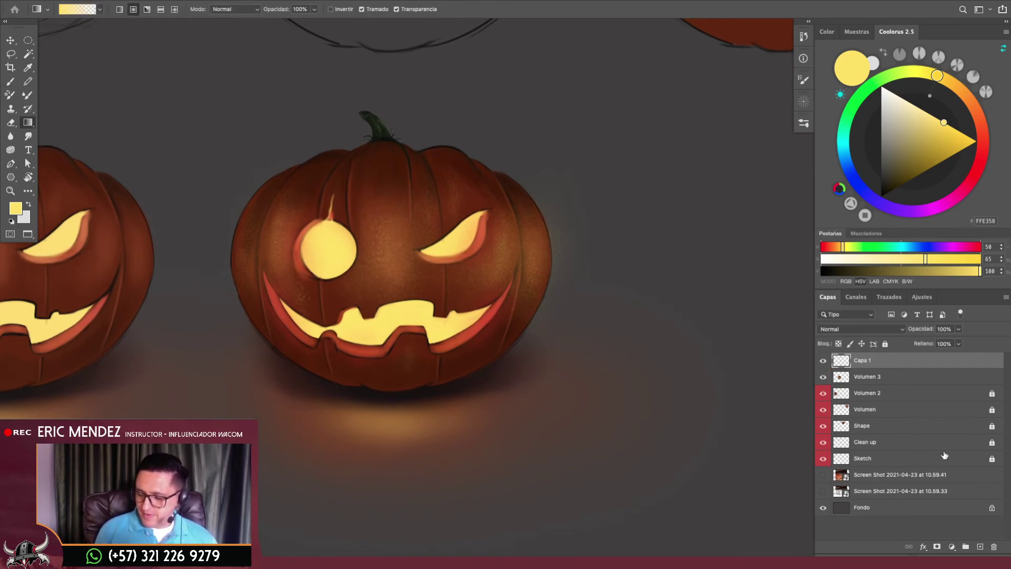
click(861, 329)
click(846, 443)
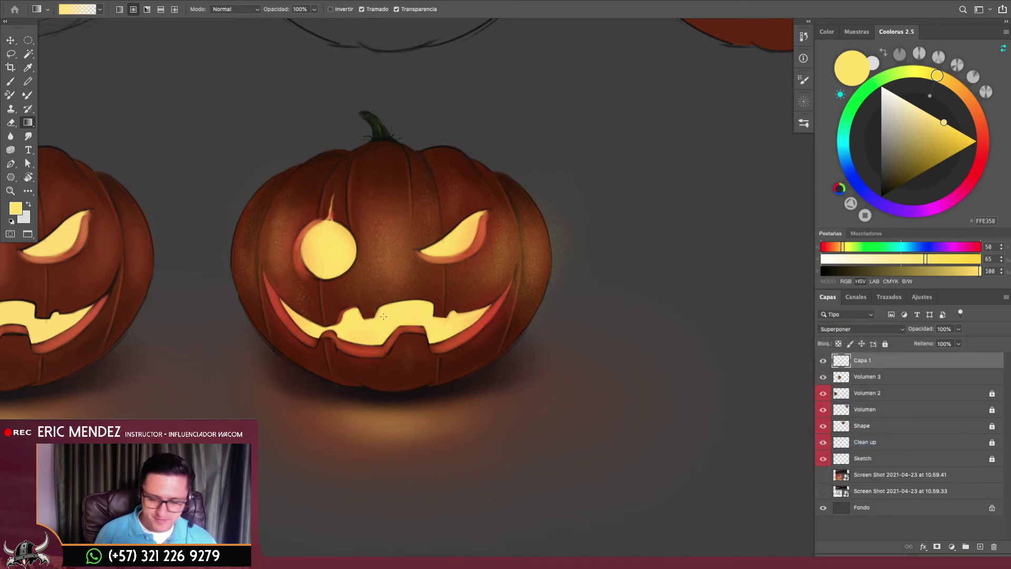
Drag yellow radial glows over the eyes and mouth corners, undoing missed strokes
drag(378, 334, 381, 408)
key(ctrl+z)
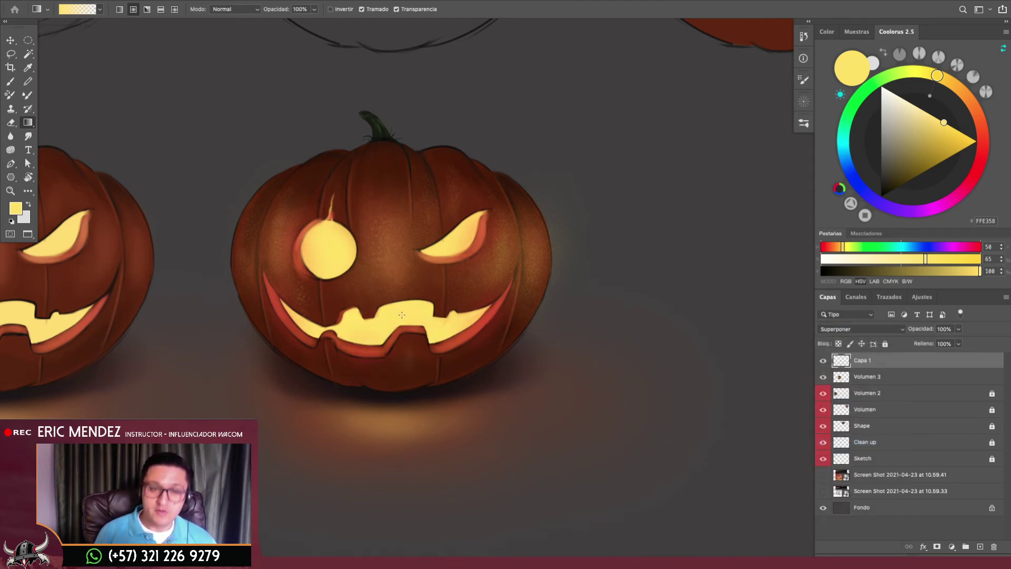
drag(335, 257, 341, 362)
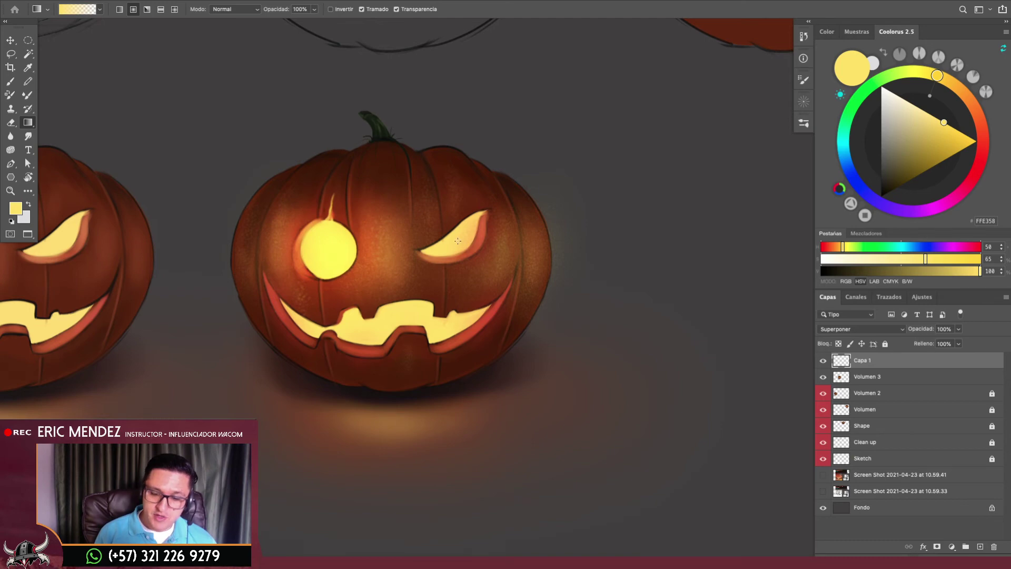
drag(457, 241, 459, 297)
scroll(469, 348, down, 3)
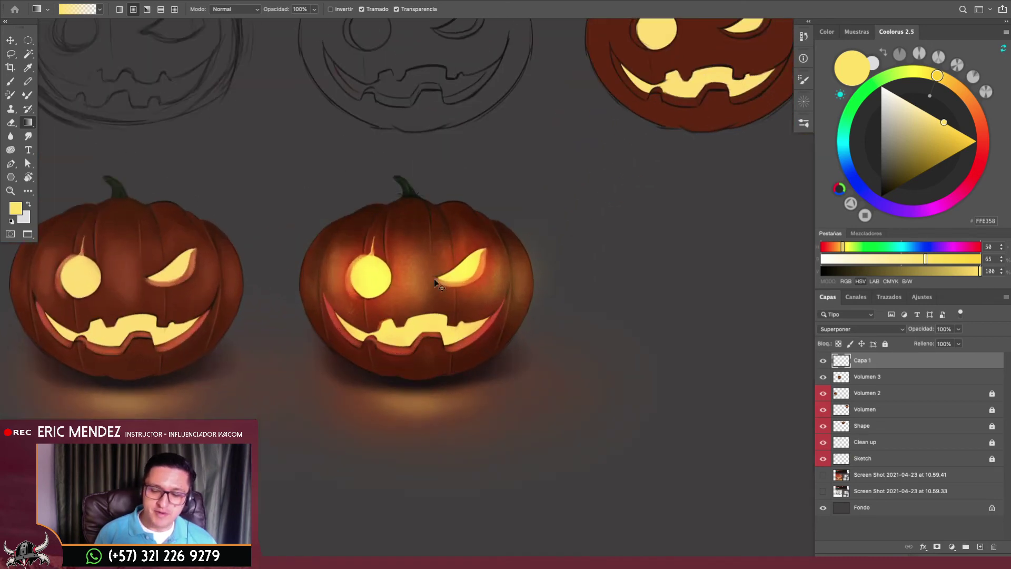
key(ctrl+z)
key(ctrl+z)
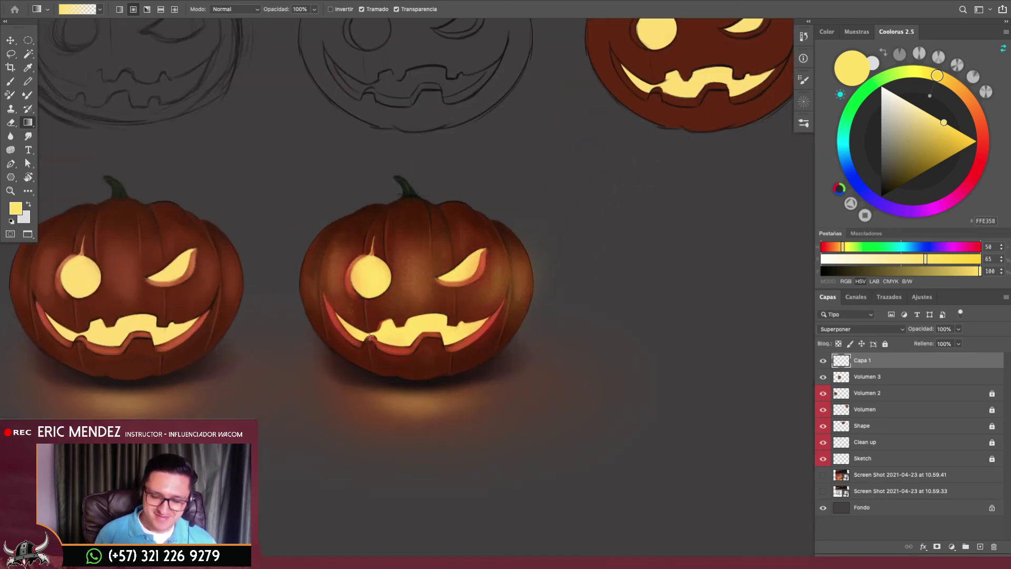
mouse_move(370, 274)
mouse_down()
mouse_move(445, 290)
mouse_move(461, 308)
mouse_up()
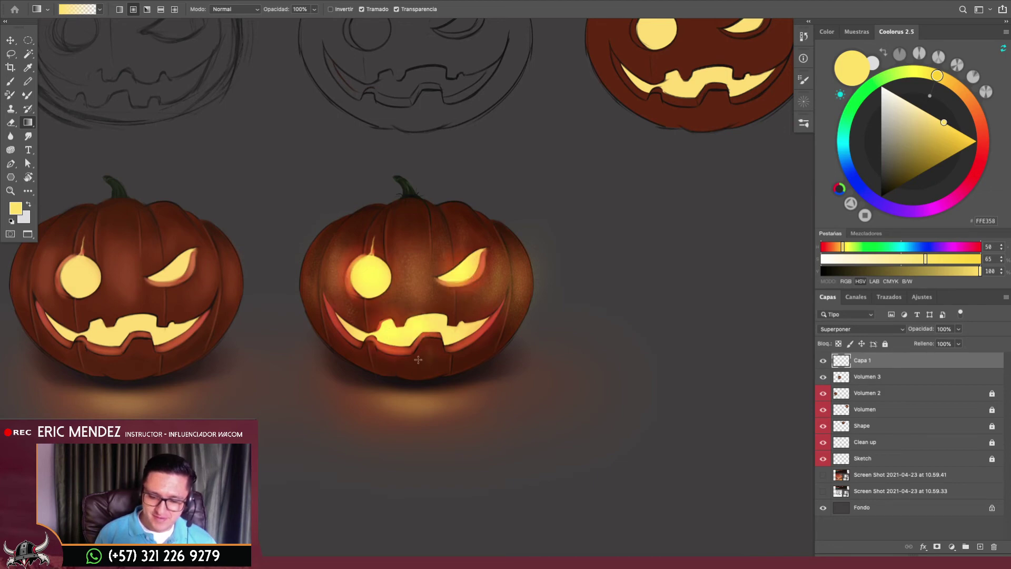
drag(463, 330, 452, 364)
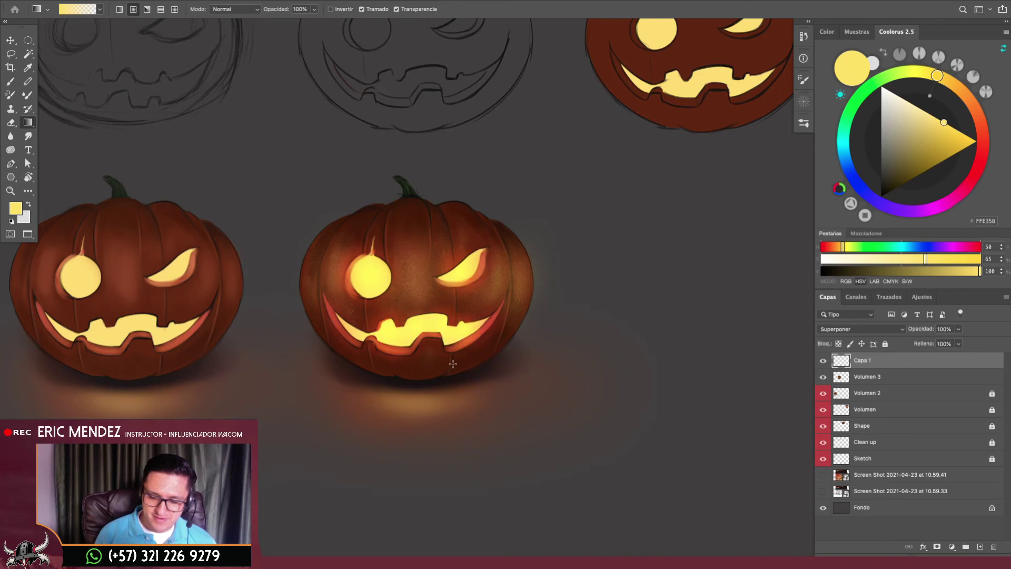
mouse_move(351, 330)
mouse_down()
mouse_move(364, 366)
mouse_move(364, 353)
mouse_up()
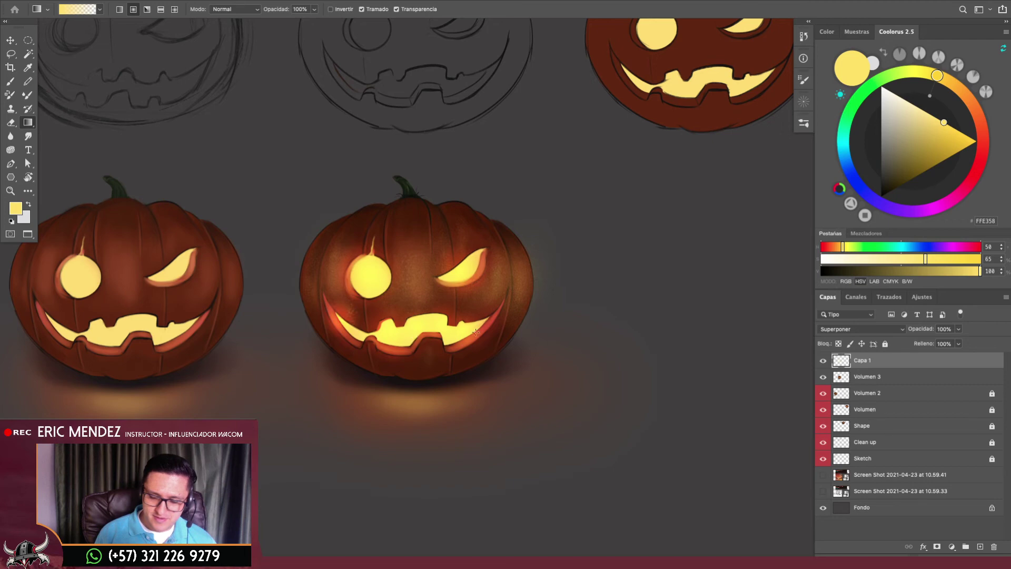
Add a second Superponer layer, Capa 2, and glow both mouth corners
click(980, 546)
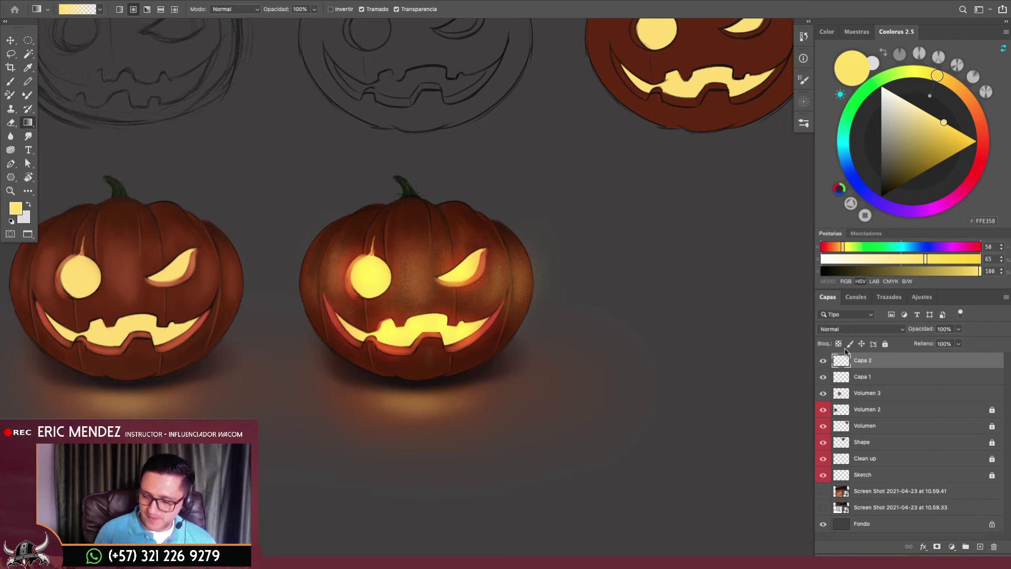
click(859, 328)
click(837, 442)
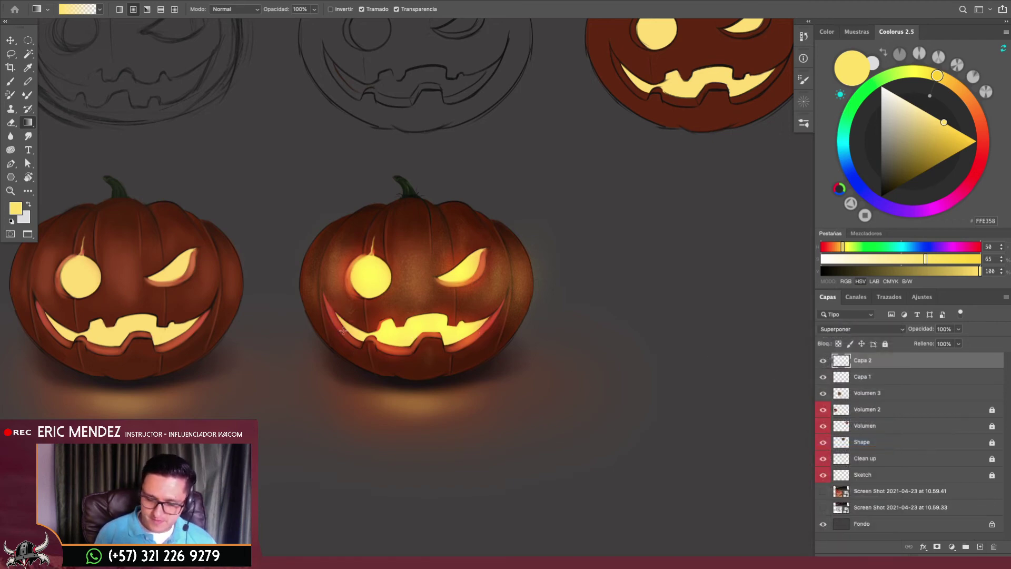
drag(342, 318, 372, 356)
drag(481, 320, 464, 346)
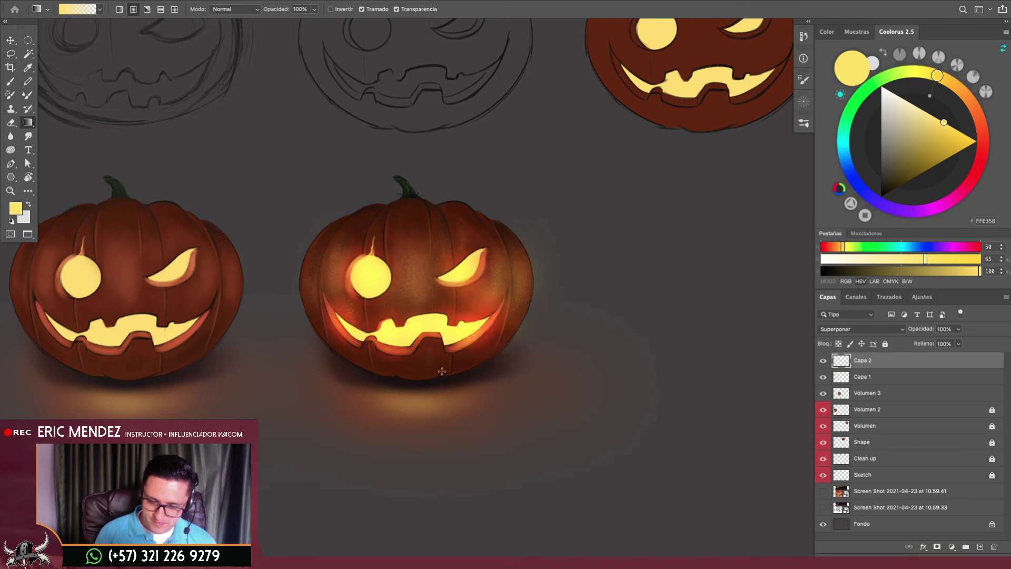
Transform the Capa 2 glow flatter and slightly wider so it hugs the mouth
key(ctrl+t)
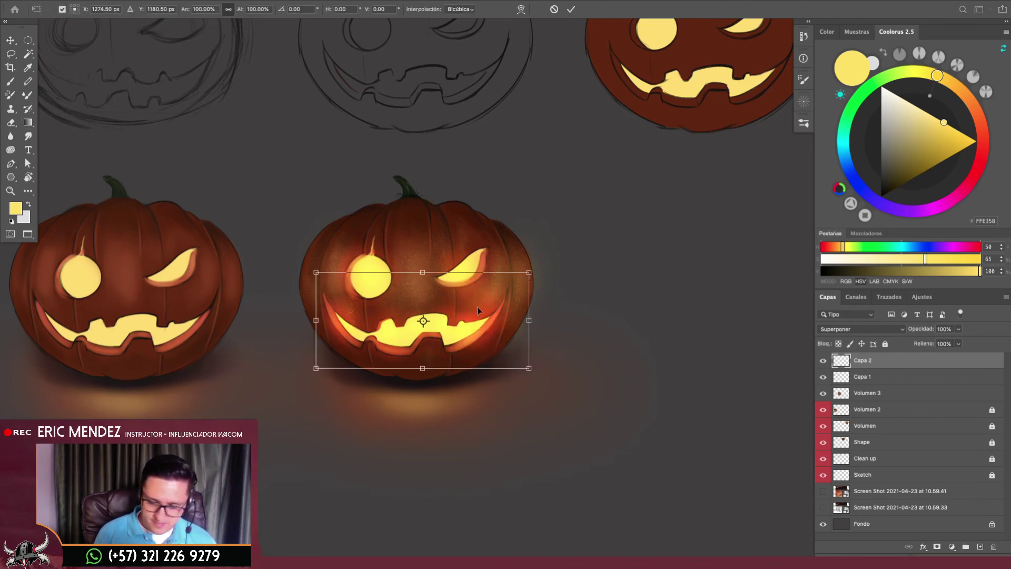
drag(421, 273, 422, 288)
drag(422, 368, 422, 363)
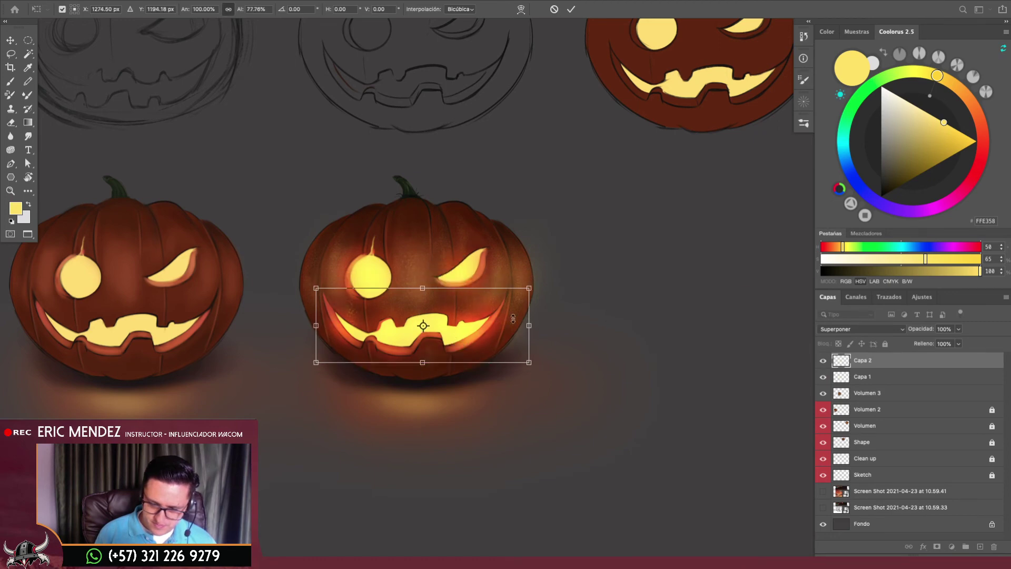
drag(528, 325, 534, 324)
drag(316, 325, 310, 326)
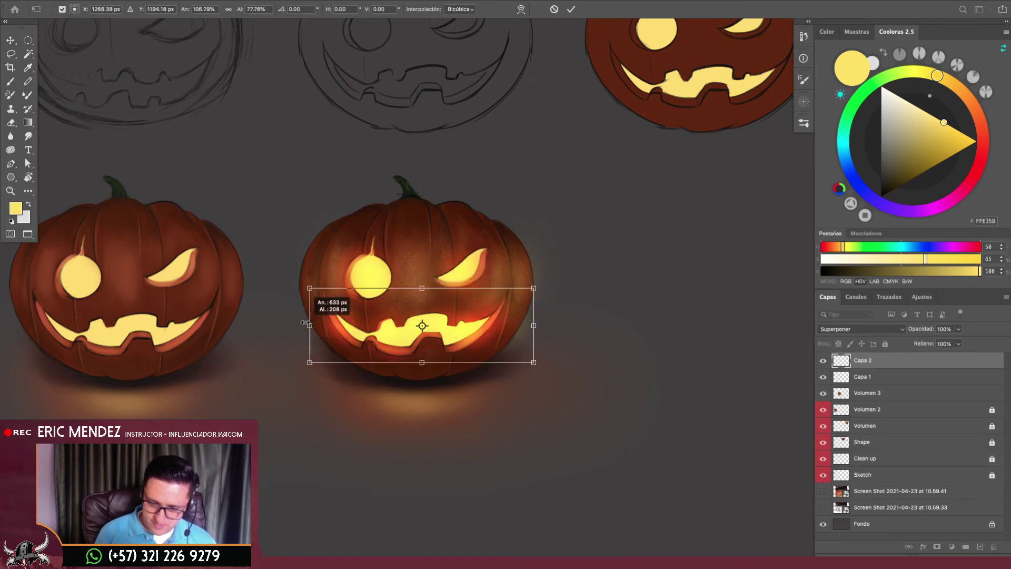
drag(311, 362, 313, 350)
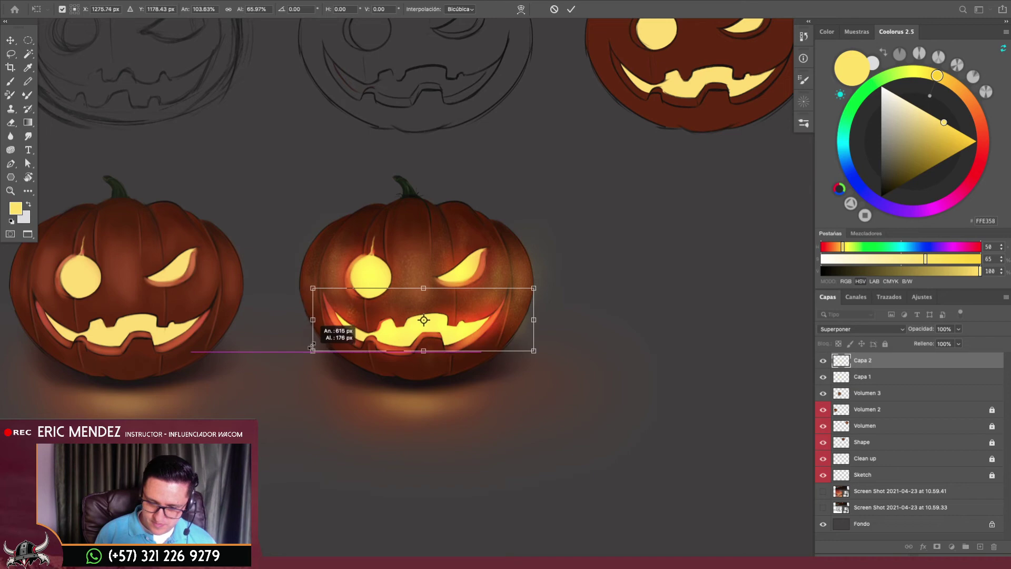
key(Return)
Set the eraser to a soft round tip with 30% flow and size 50
key(e)
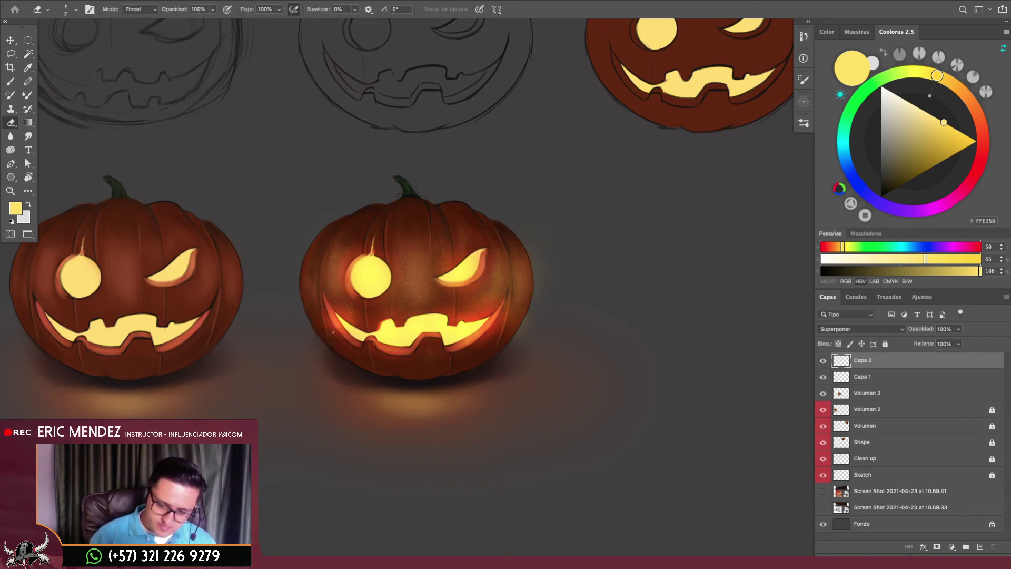
key(F5)
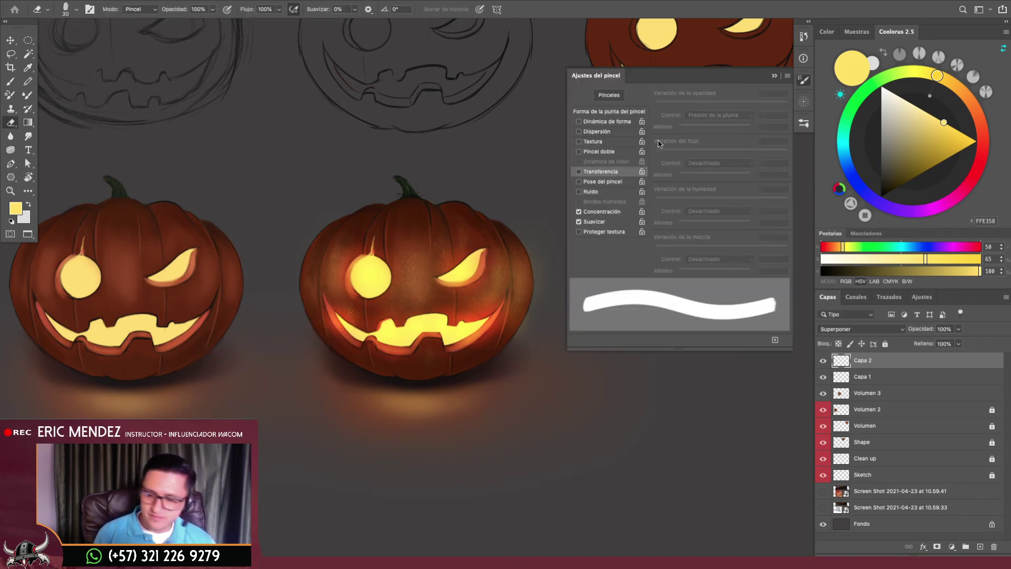
click(608, 111)
click(664, 98)
key(F5)
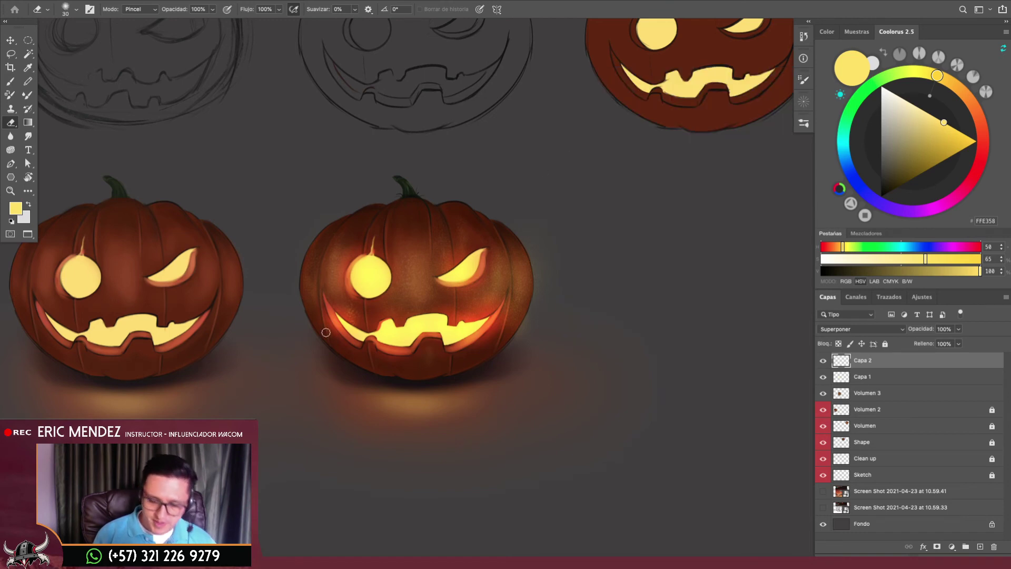
key(shift+3)
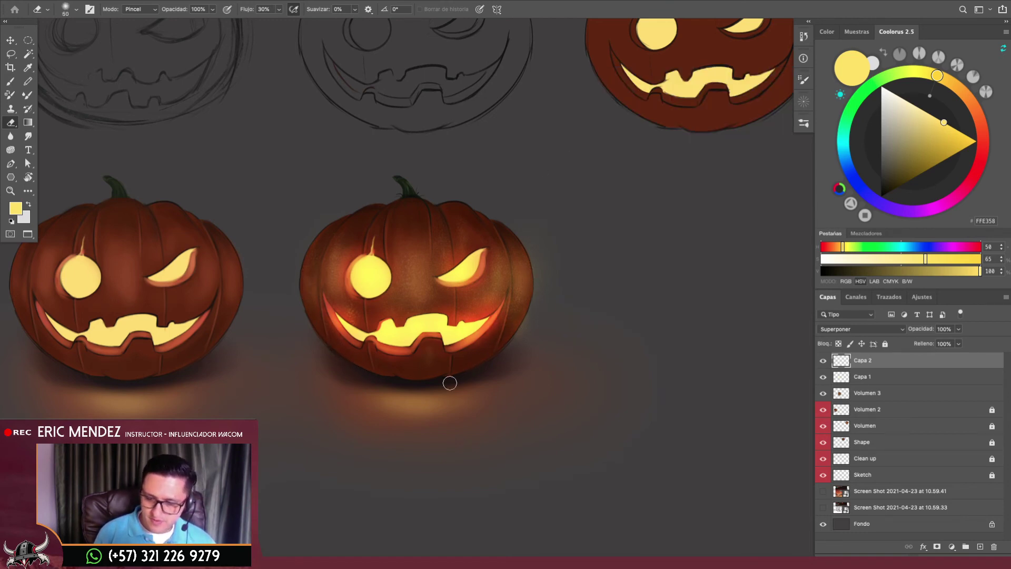
Rotate the canvas about 75° and erase stray glow between the mouth cuts
key(ctrl+0)
key(r)
drag(547, 337, 424, 414)
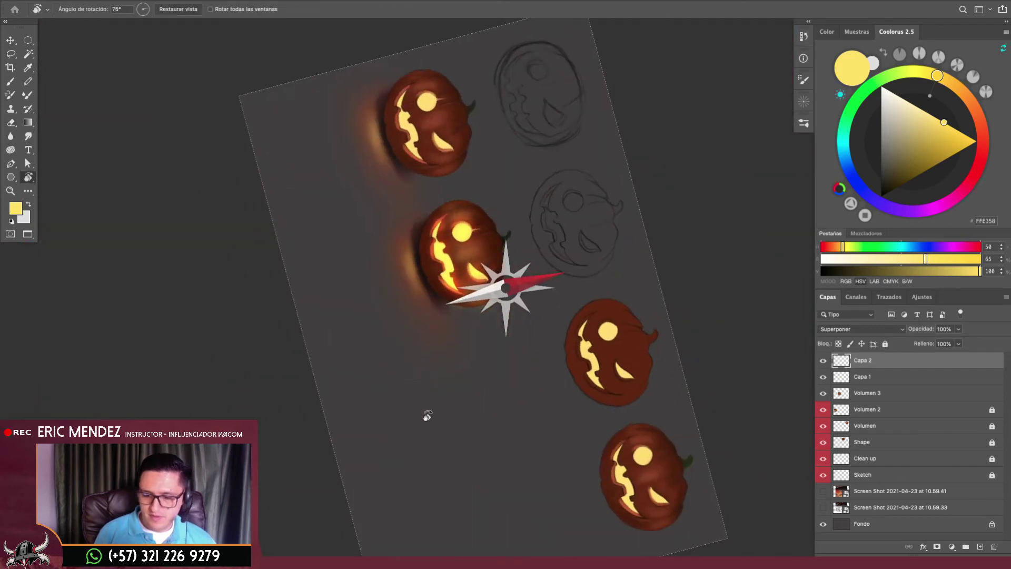
scroll(507, 254, up, 3)
scroll(506, 254, up, 2)
key(e)
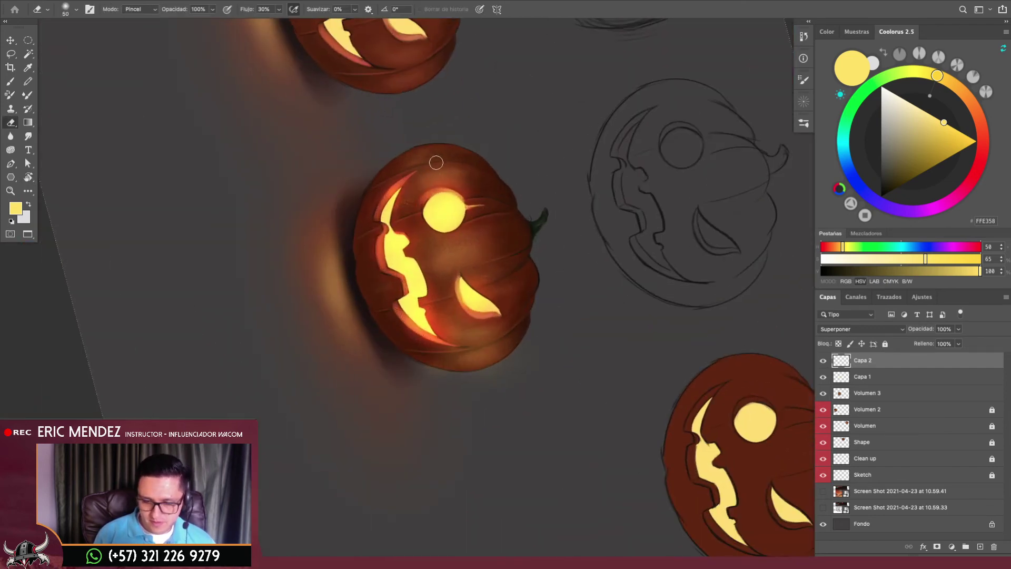
mouse_move(447, 309)
mouse_down()
mouse_move(441, 305)
mouse_move(478, 342)
mouse_up()
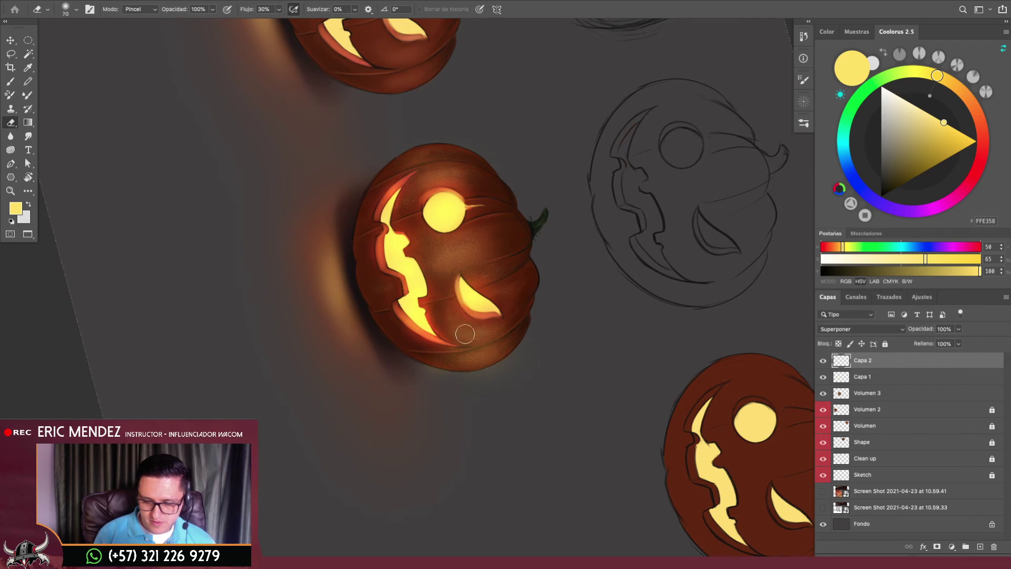
Erase Capa 1 glow above the eye and rotate the view back to 0°
click(859, 378)
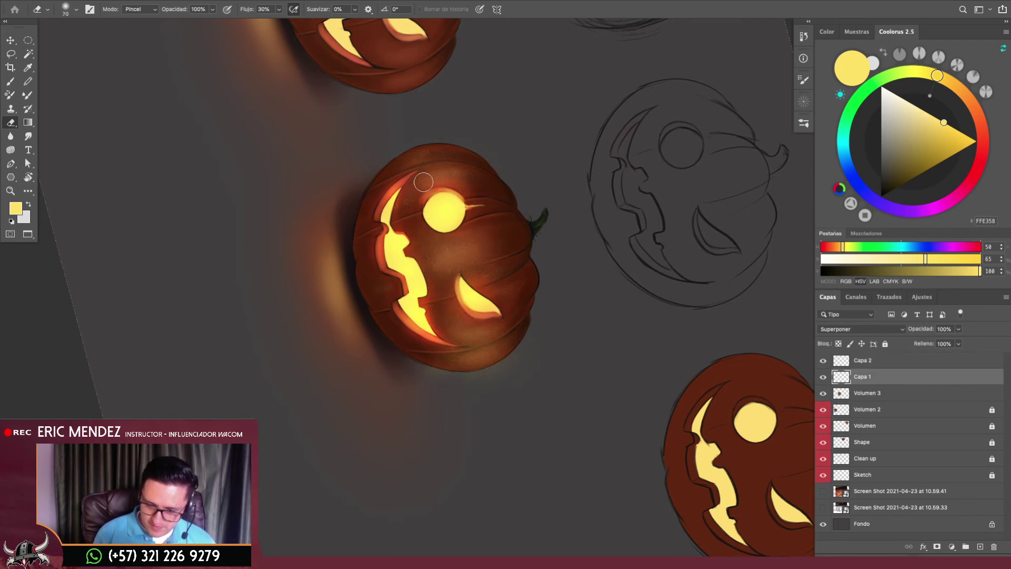
drag(423, 182, 411, 196)
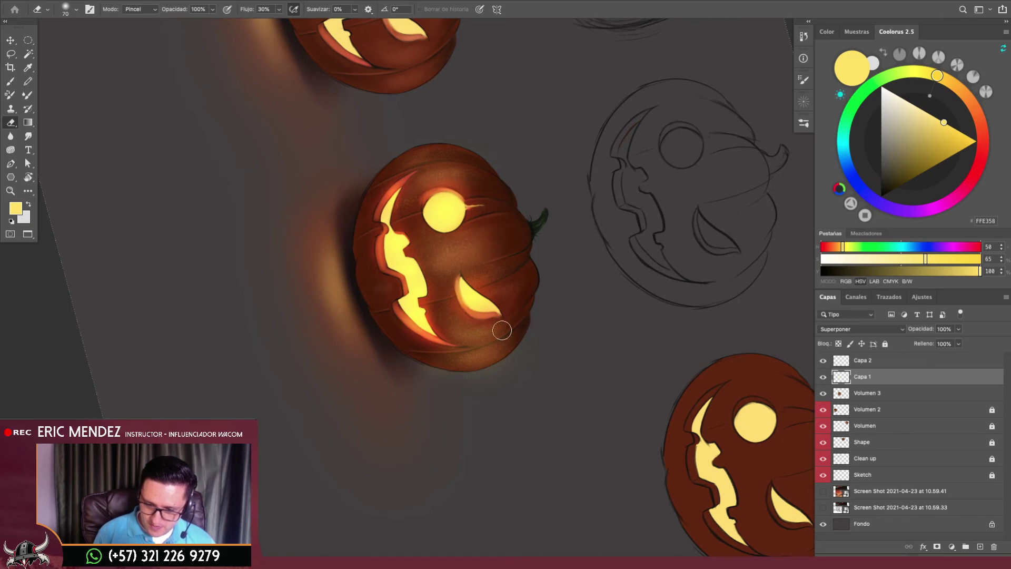
key(ctrl+0)
key(r)
drag(591, 354, 629, 320)
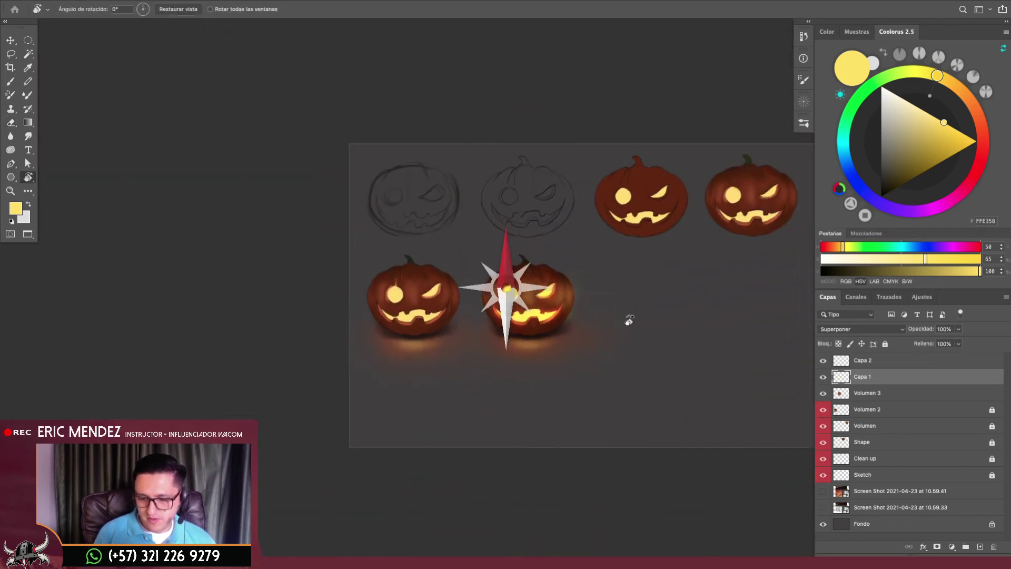
Show Capa 1, select Capa 2 through Volumen 3, and try a merge that gets undone
scroll(613, 316, up, 3)
scroll(647, 334, up, 2)
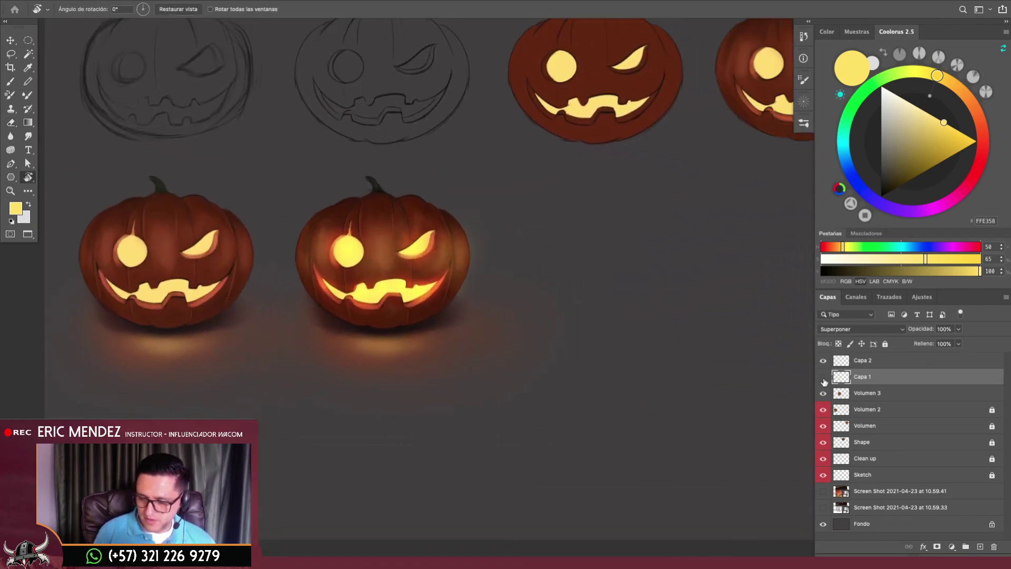
click(823, 377)
click(841, 361)
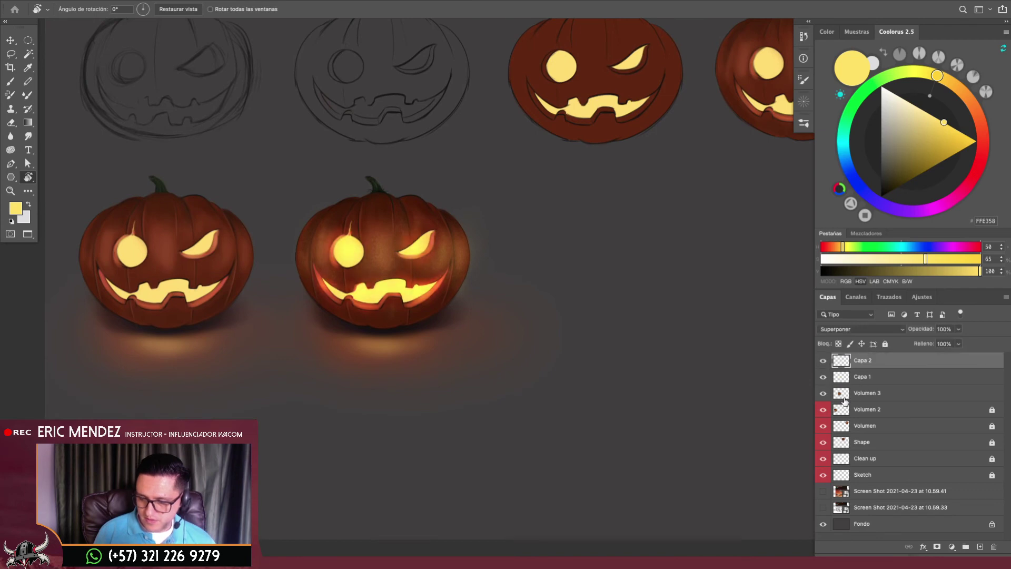
click(868, 394)
shift+click(874, 360)
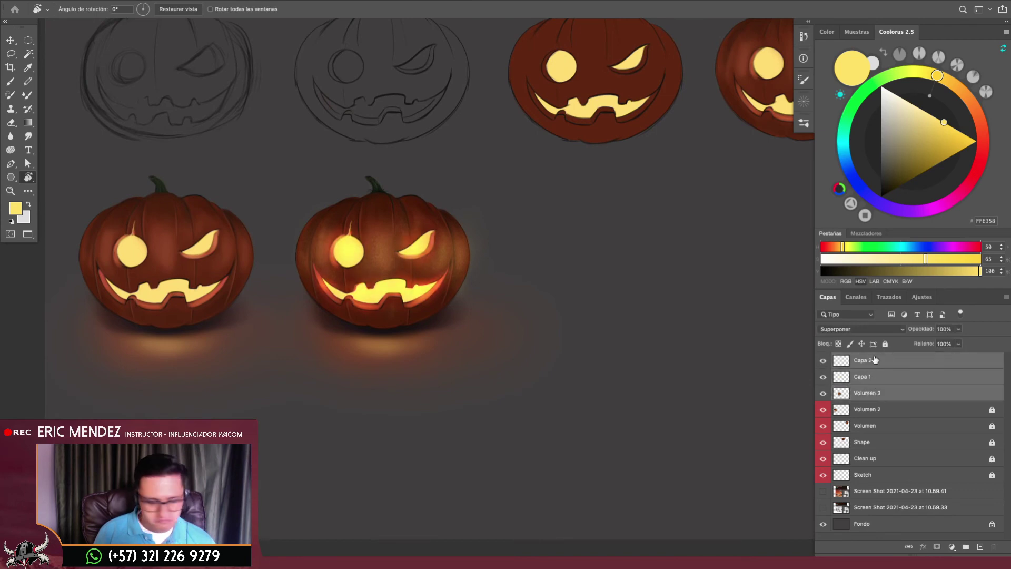
key(ctrl+e)
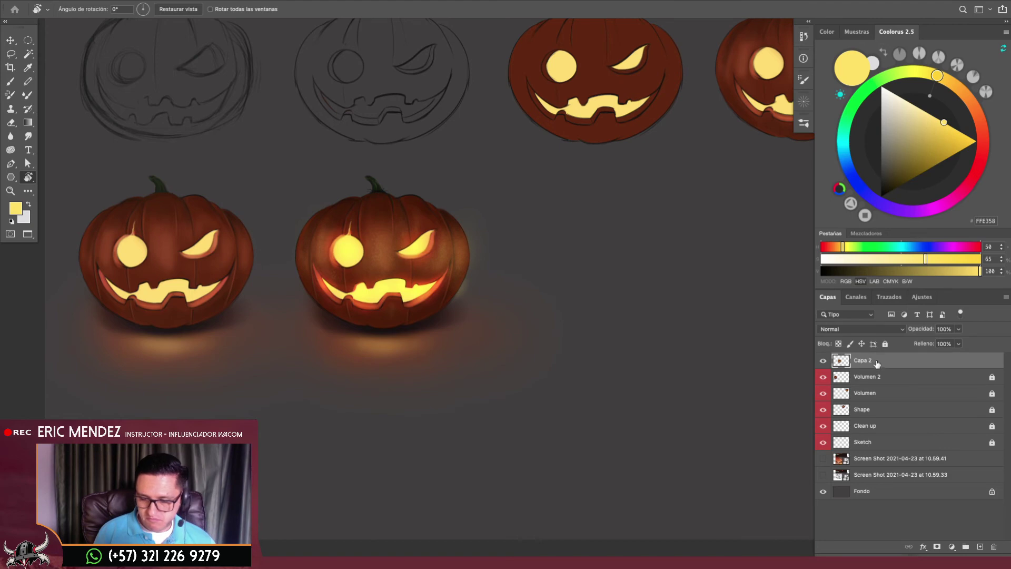
key(ctrl+z)
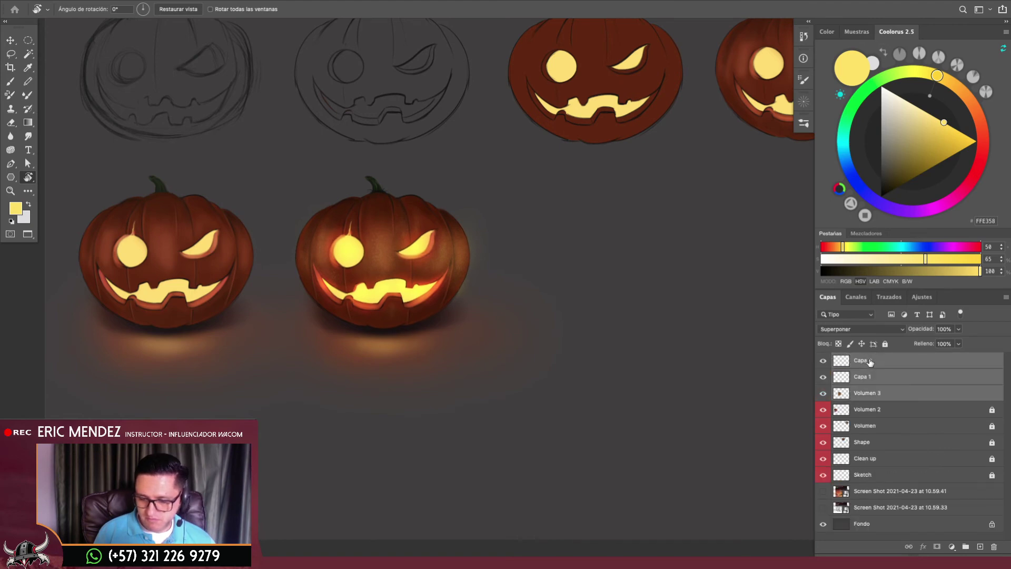
Merge Capa 1, Capa 2 and Volumen 3 and rename the result Volumen 3
click(843, 362)
key(e)
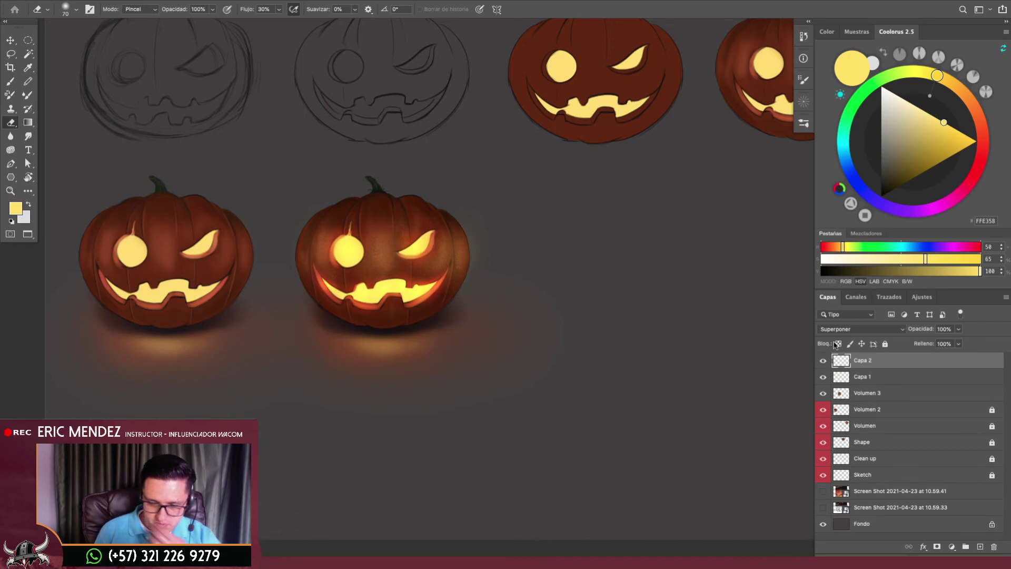
click(861, 393)
shift+click(866, 362)
key(ctrl+e)
double_click(862, 361)
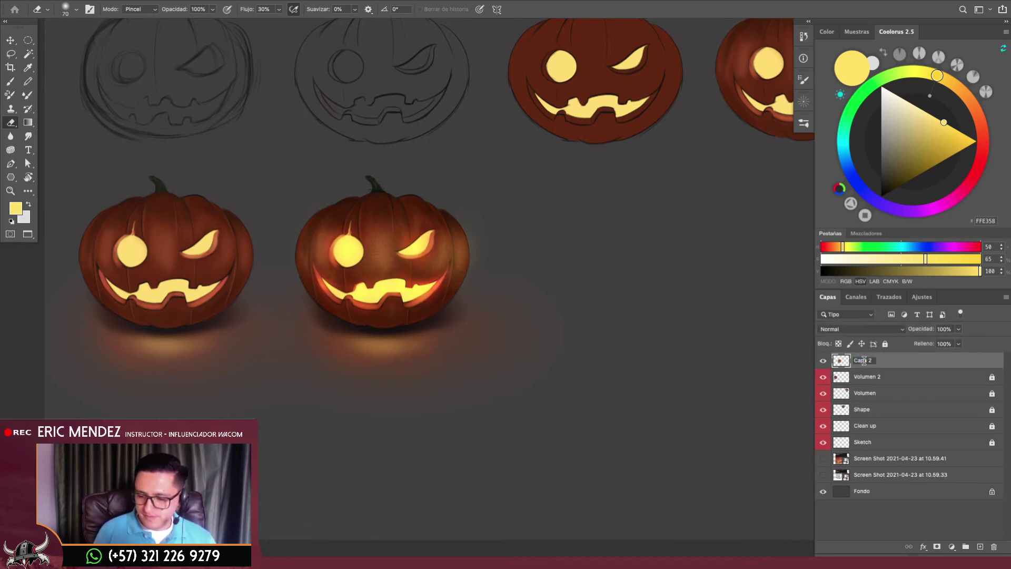
text(Volume)
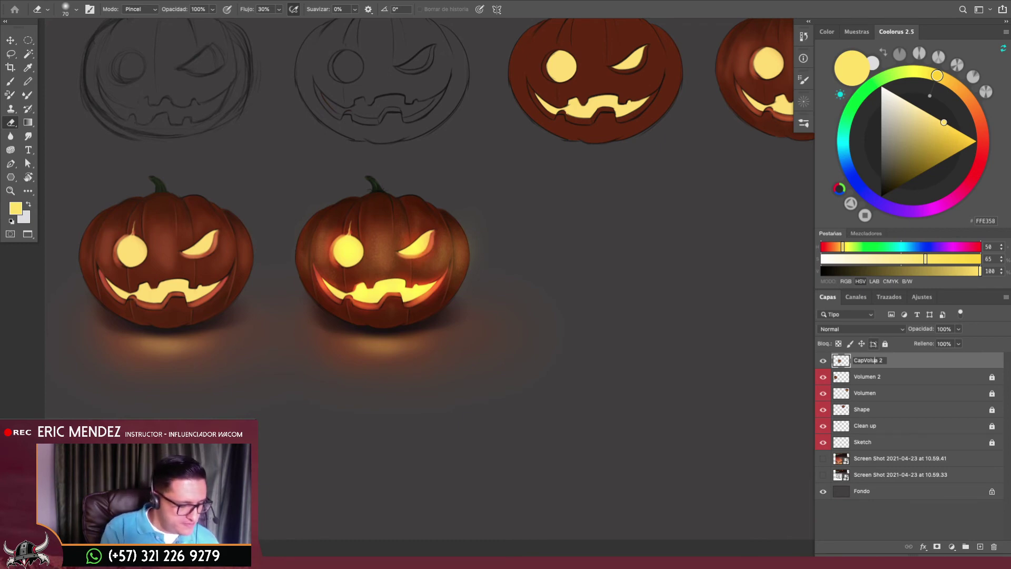
text(n 3)
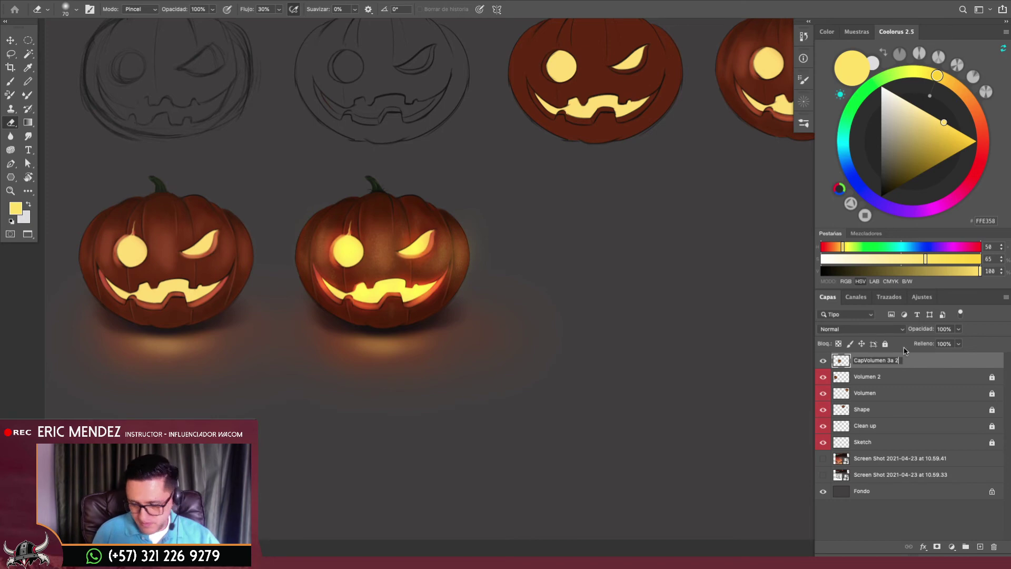
text(Vol)
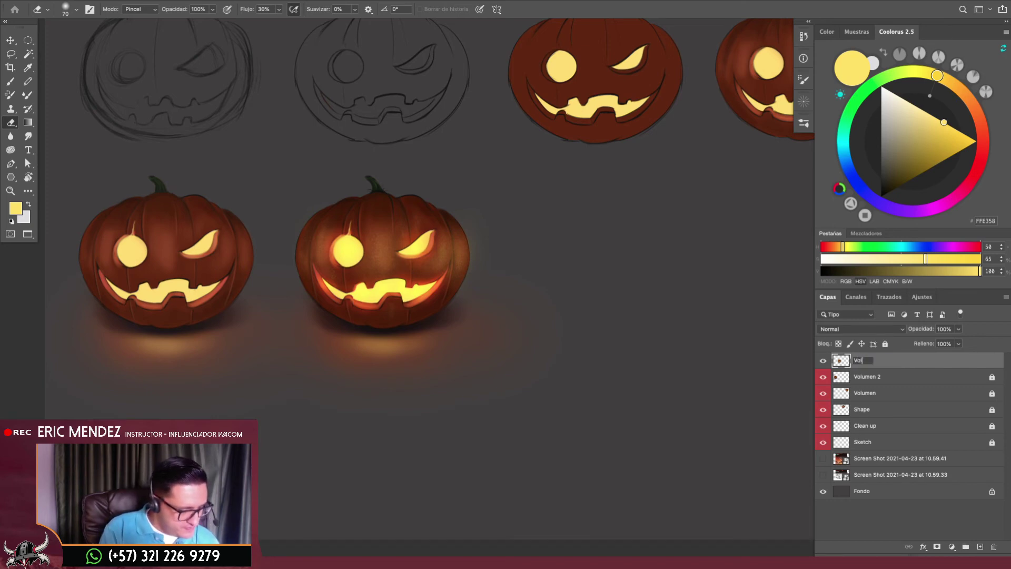
text(umen 3)
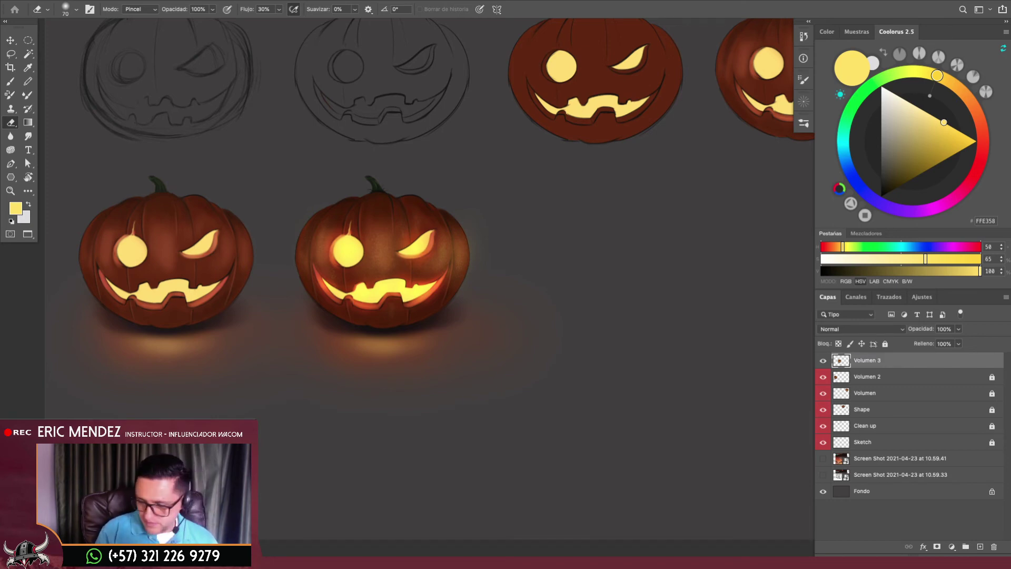
Tag the Volumen 3 layer red and lock it
right_click(867, 360)
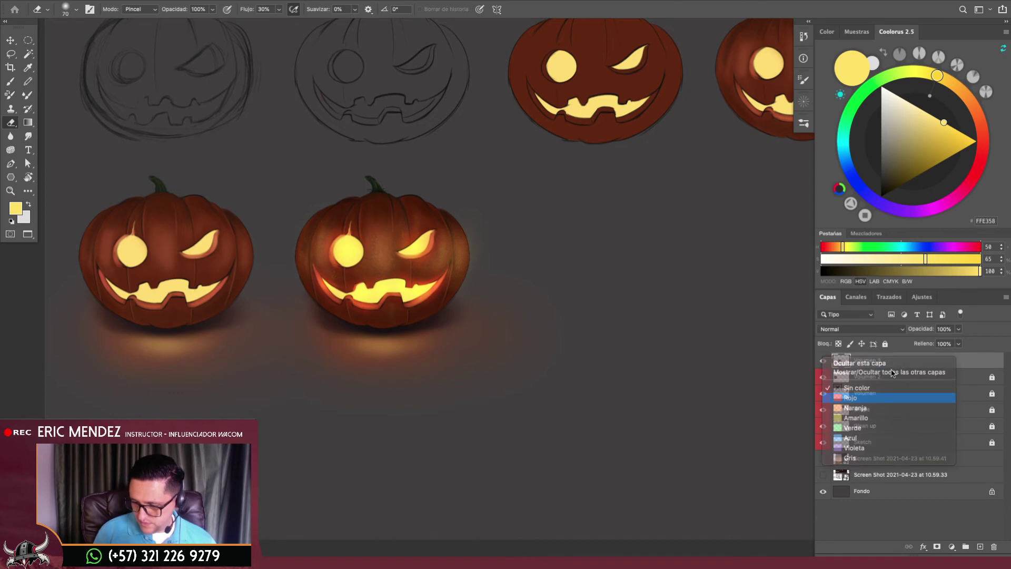
click(864, 397)
click(886, 345)
Duplicate Volumen 3 and move the copy right as the third lower-row pumpkin
key(ctrl+j)
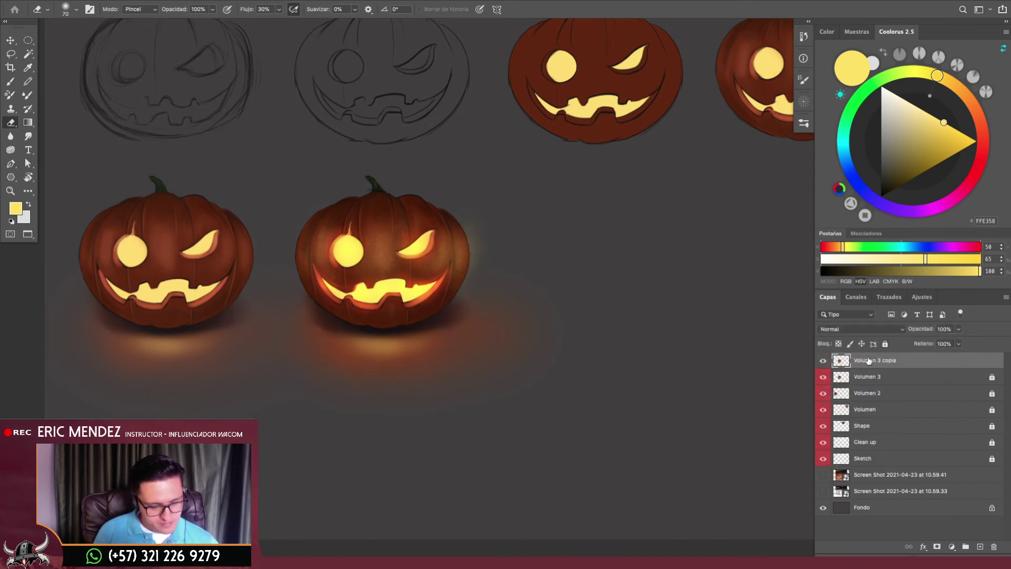
key(ctrl+t)
scroll(429, 305, right, 5)
drag(368, 352, 567, 343)
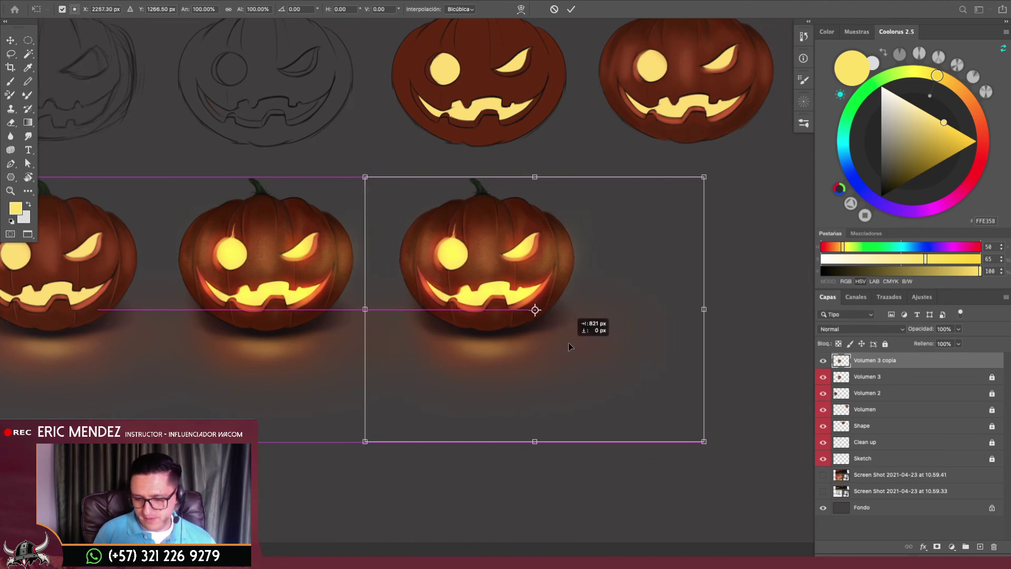
key(Return)
key(e)
drag(581, 296, 531, 363)
key(ctrl+t)
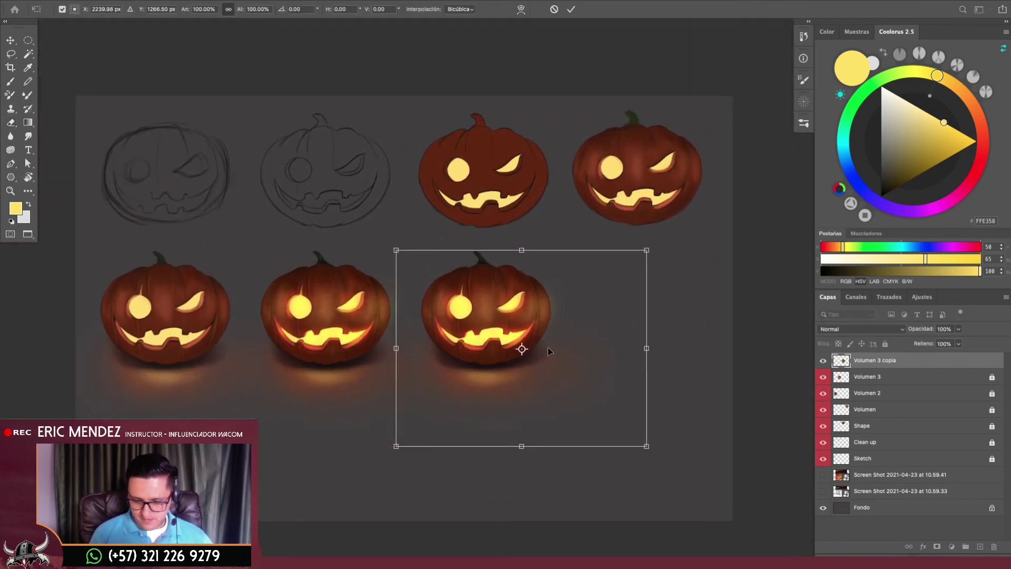
key(Return)
Rename the Volumen 3 copia layer to Detalles
key(e)
double_click(875, 359)
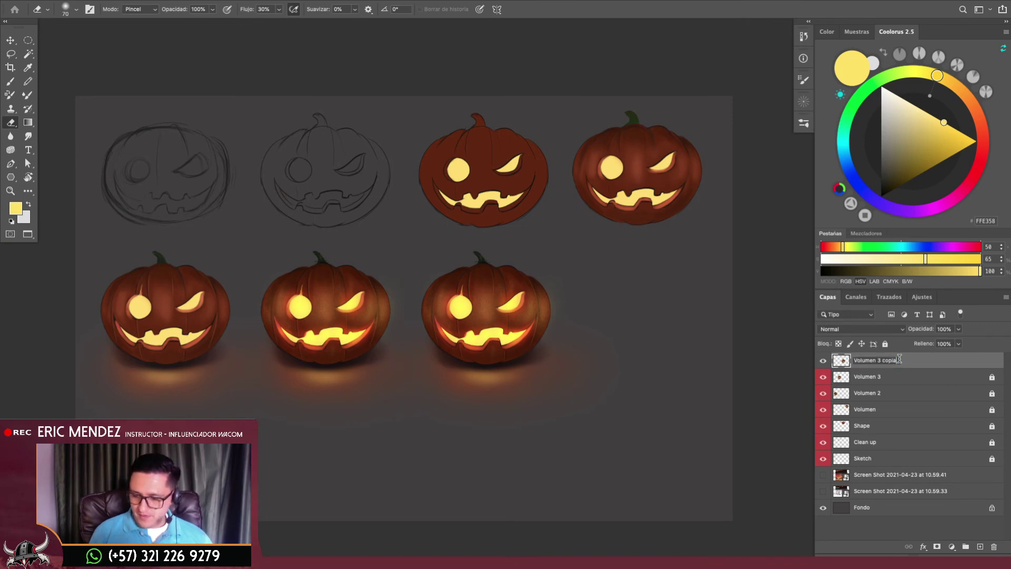
text(Deta)
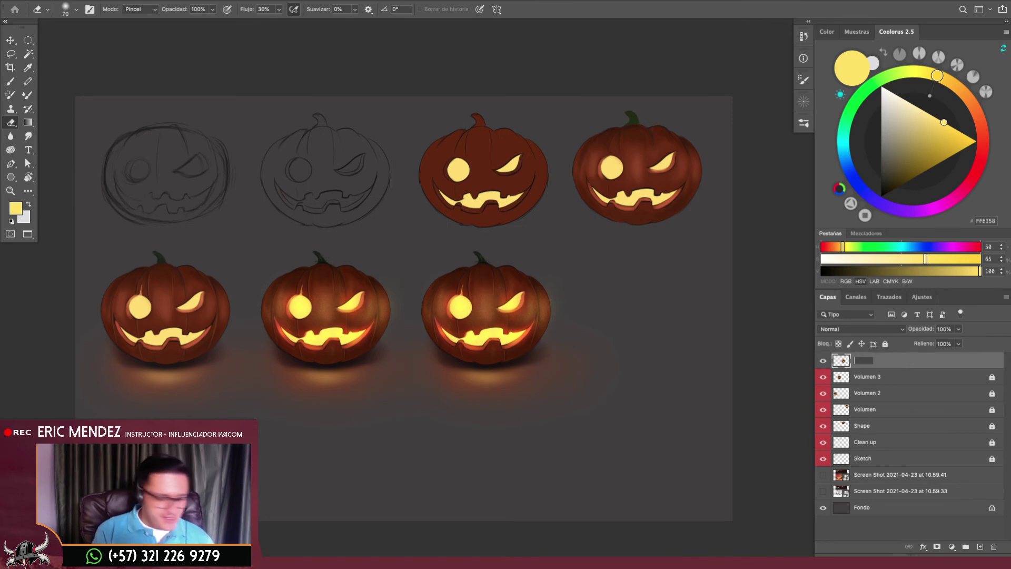
text(lles)
key(Return)
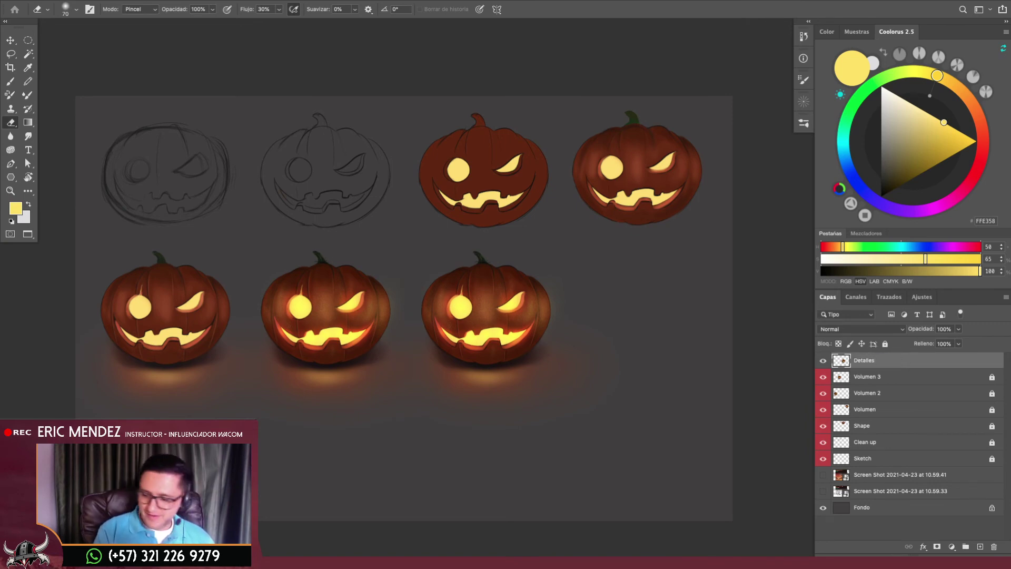
Zoom in on the third pumpkin and shrink the eraser for fine detail work
scroll(664, 389, down, 3)
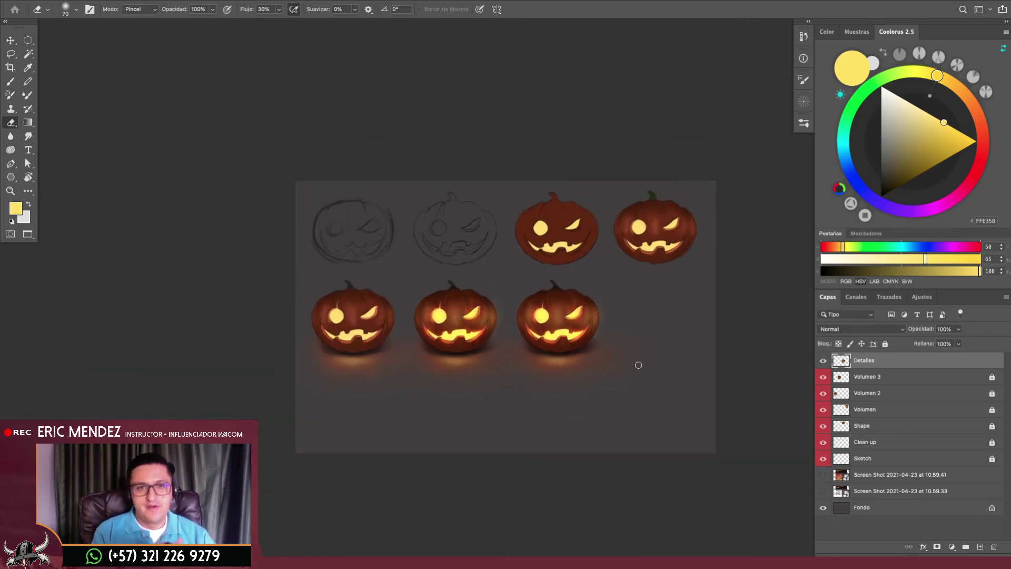
scroll(644, 333, up, 2)
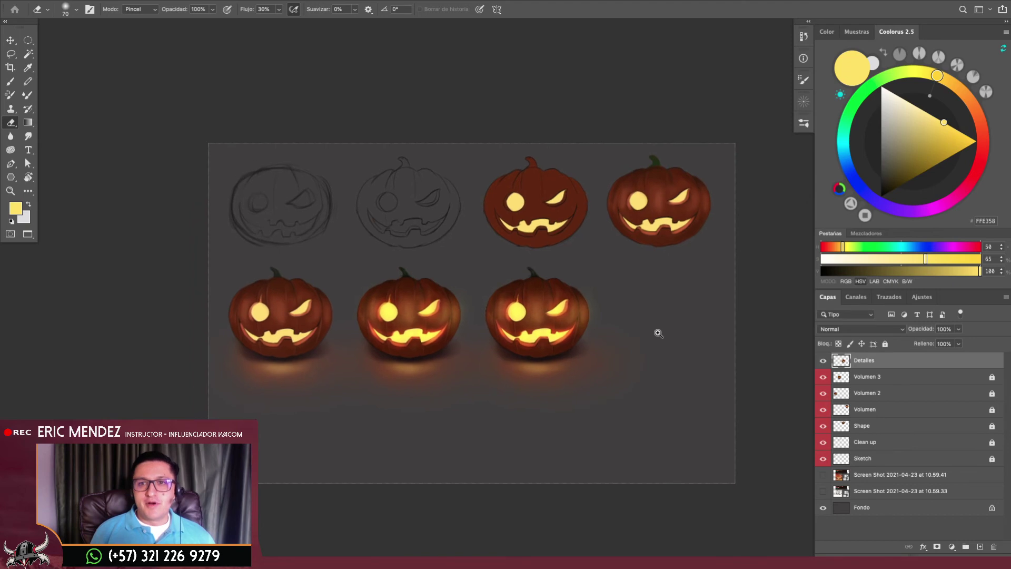
drag(657, 331, 689, 339)
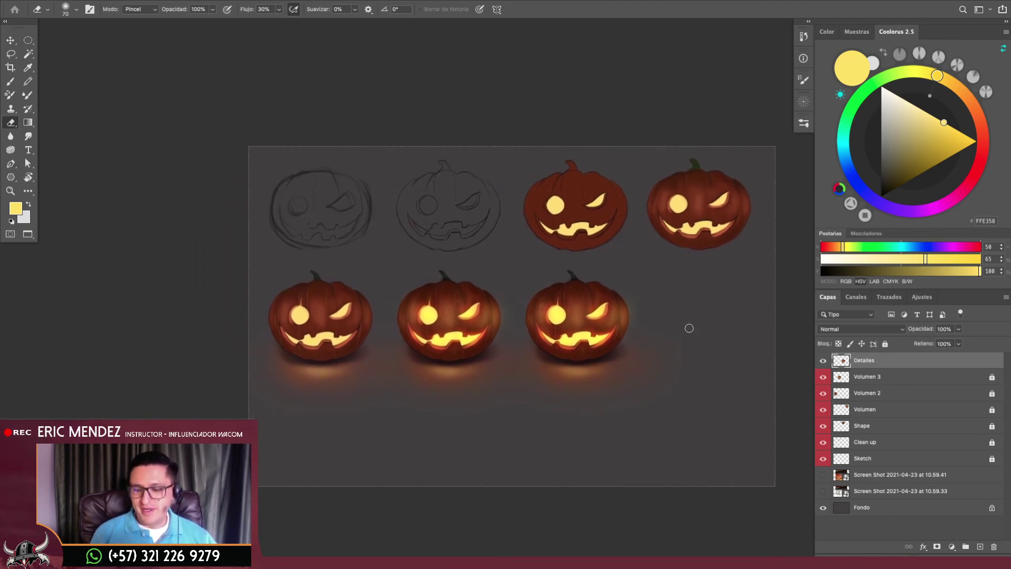
key(bracketleft)
key(bracketleft)
scroll(670, 300, up, 8)
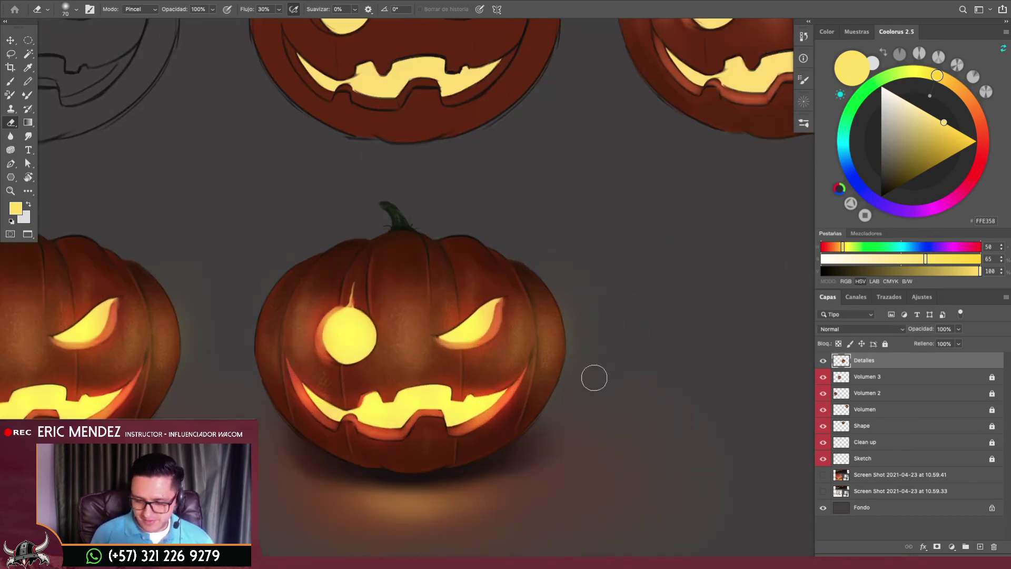
key(bracketleft)
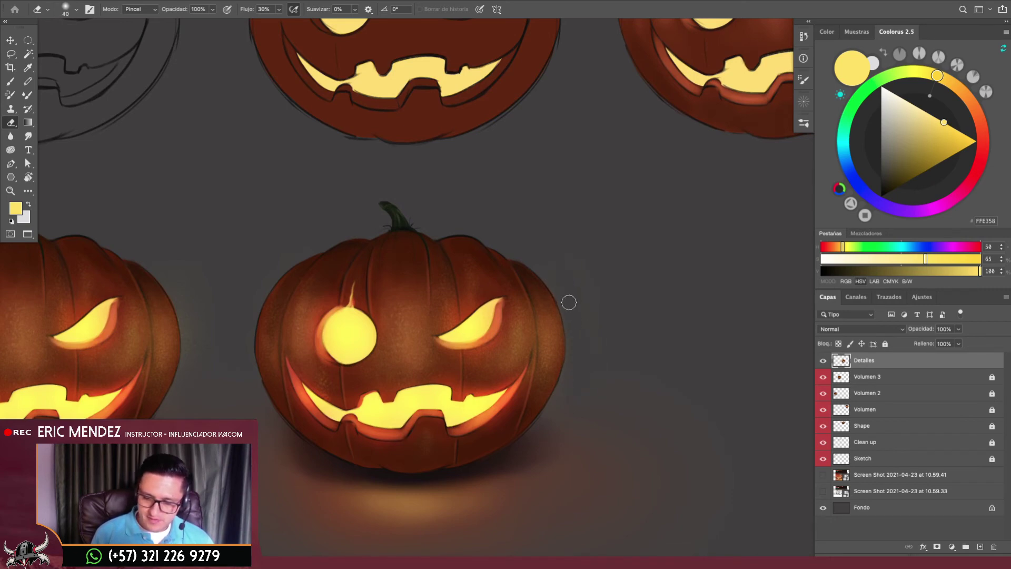
scroll(569, 302, down, 6)
scroll(582, 312, down, 2)
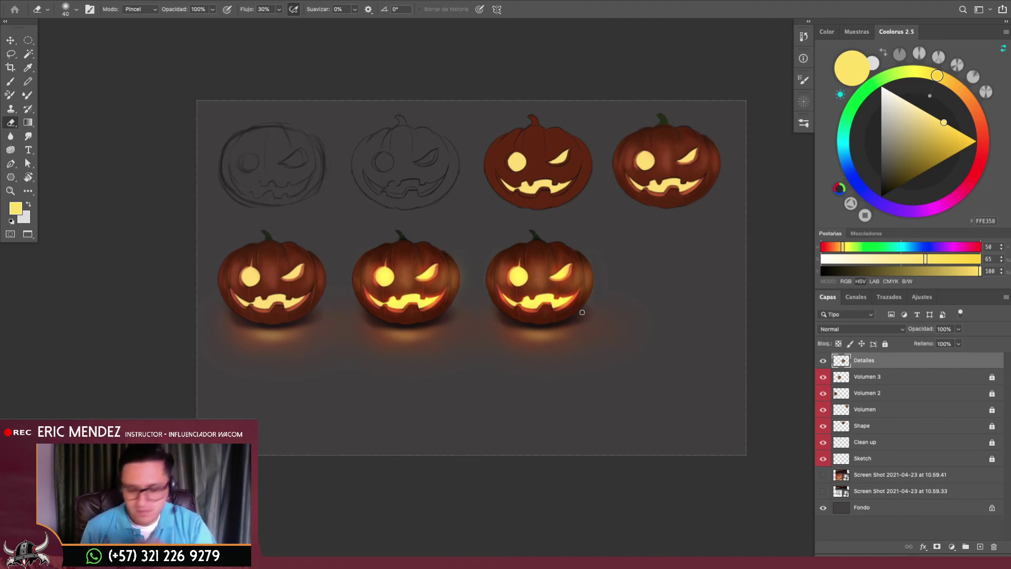
scroll(621, 295, up, 5)
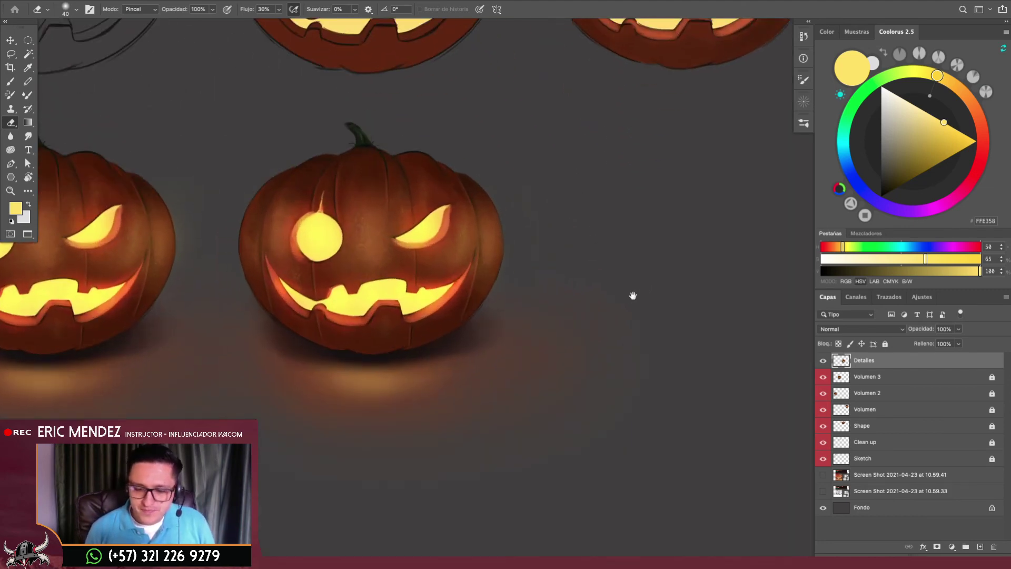
scroll(633, 296, left, 2)
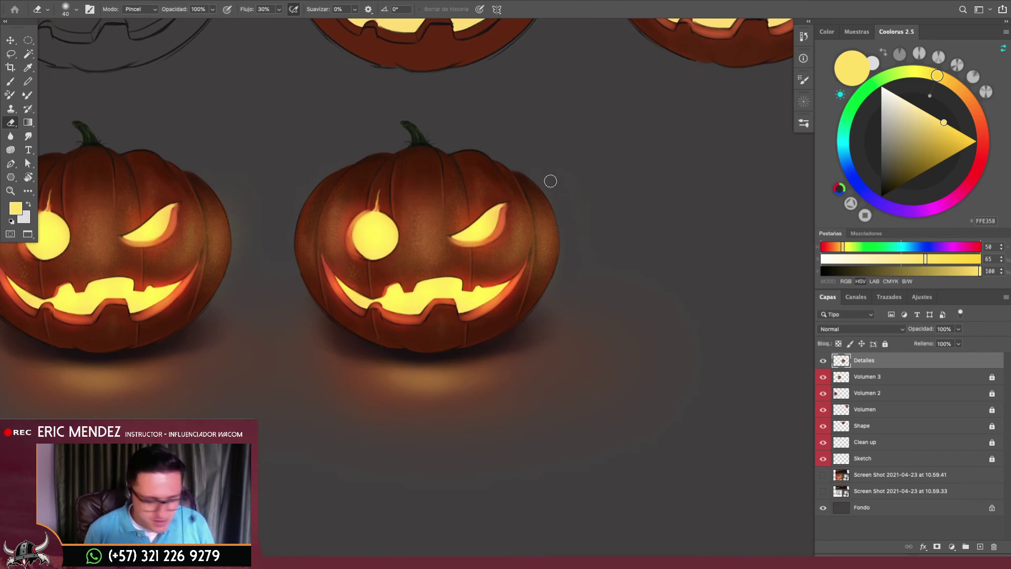
key(bracketleft)
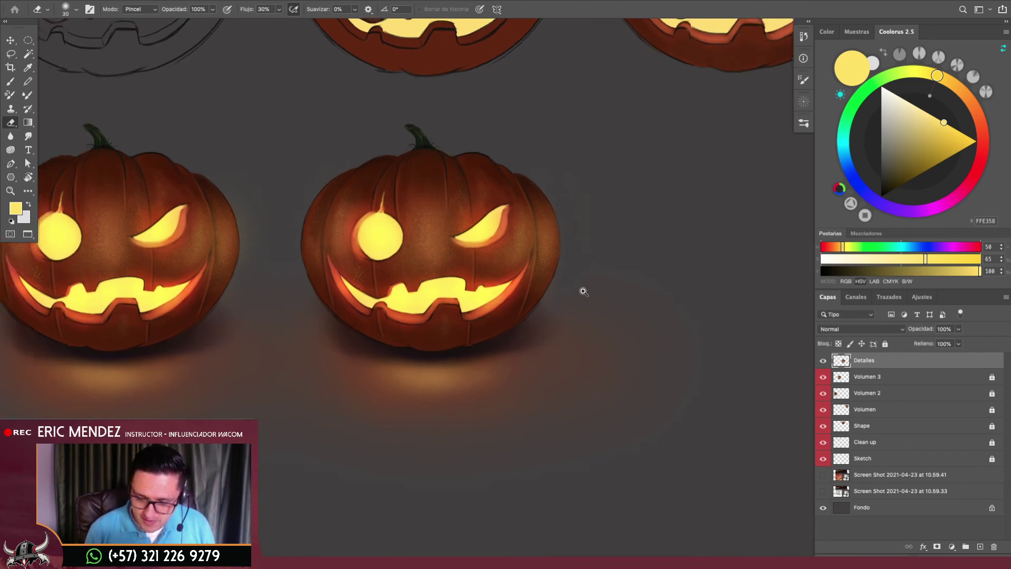
scroll(570, 259, down, 5)
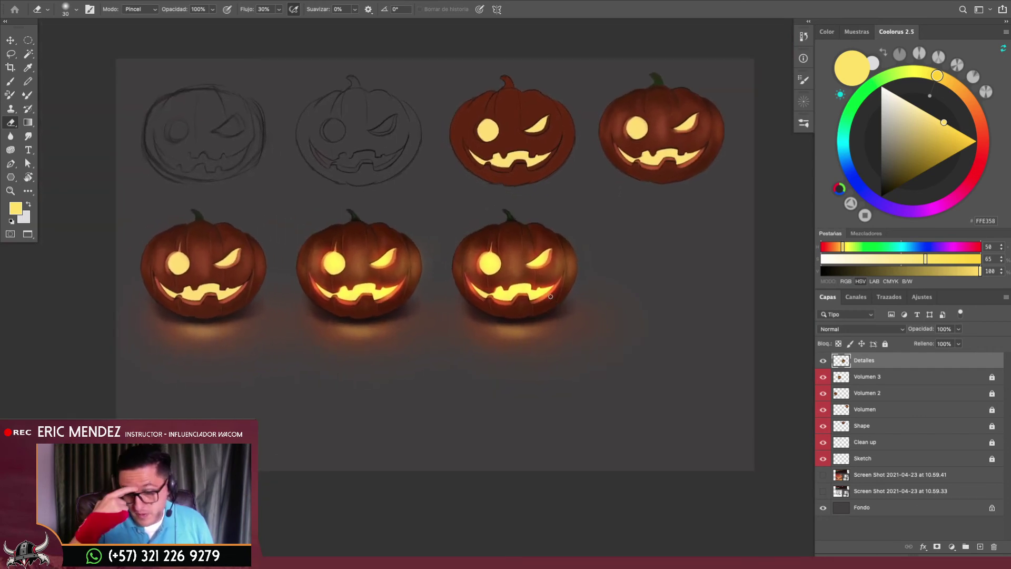
Sample yellow and orange from the mouth and soften its upper edge with orange light
key(b)
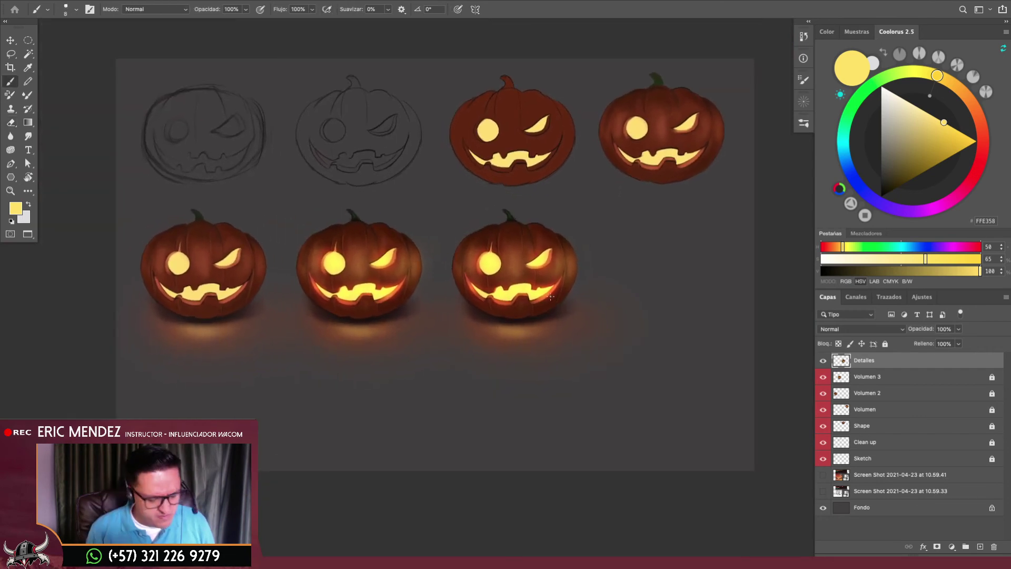
scroll(568, 274, up, 5)
alt+click(491, 267)
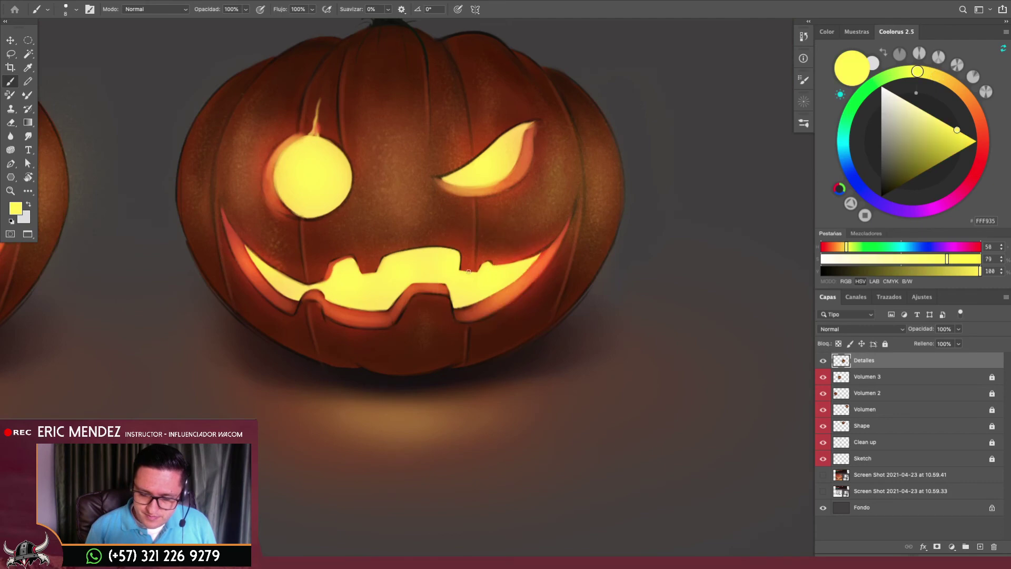
alt+click(463, 270)
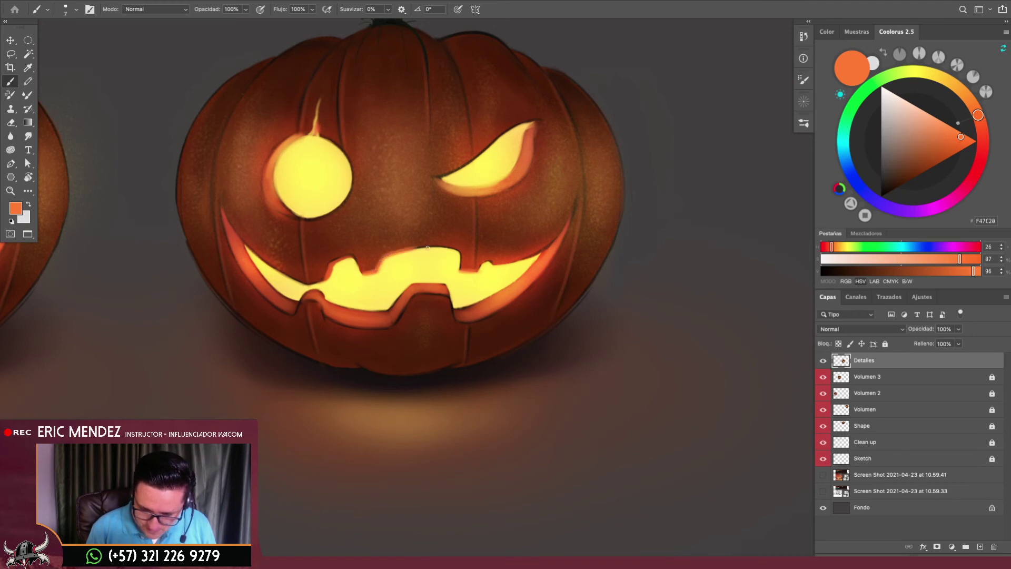
drag(570, 250, 327, 276)
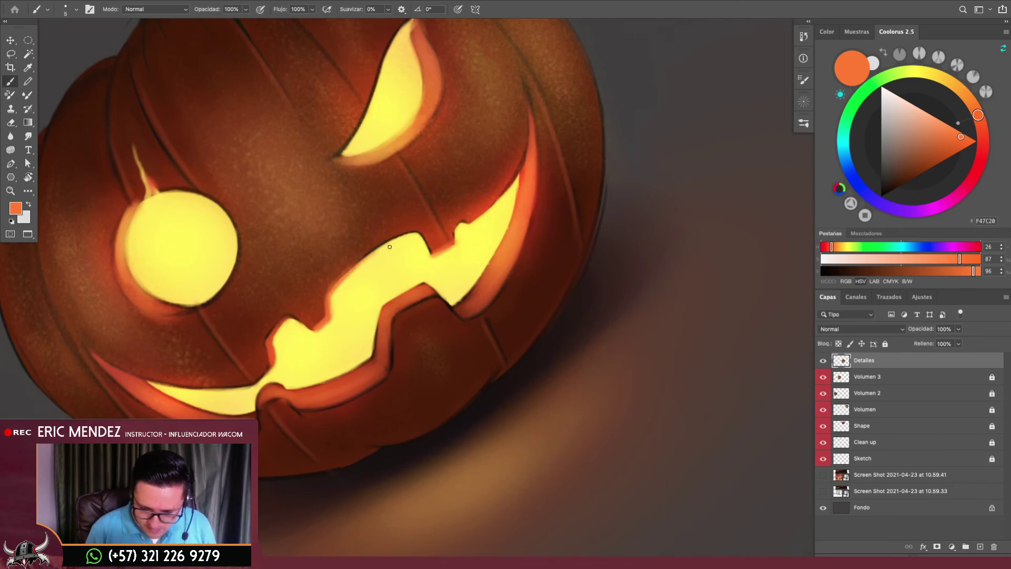
mouse_move(390, 246)
mouse_down()
mouse_move(338, 288)
mouse_move(404, 233)
mouse_up()
drag(345, 274, 425, 229)
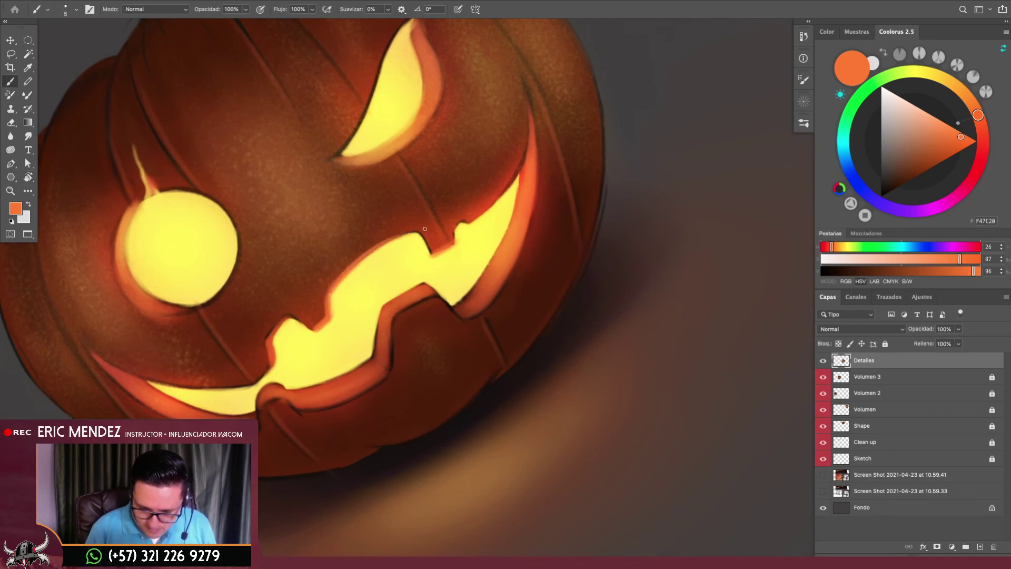
Brighten the carved rim with a faint orange stroke on a rotated view
scroll(327, 298, down, 3)
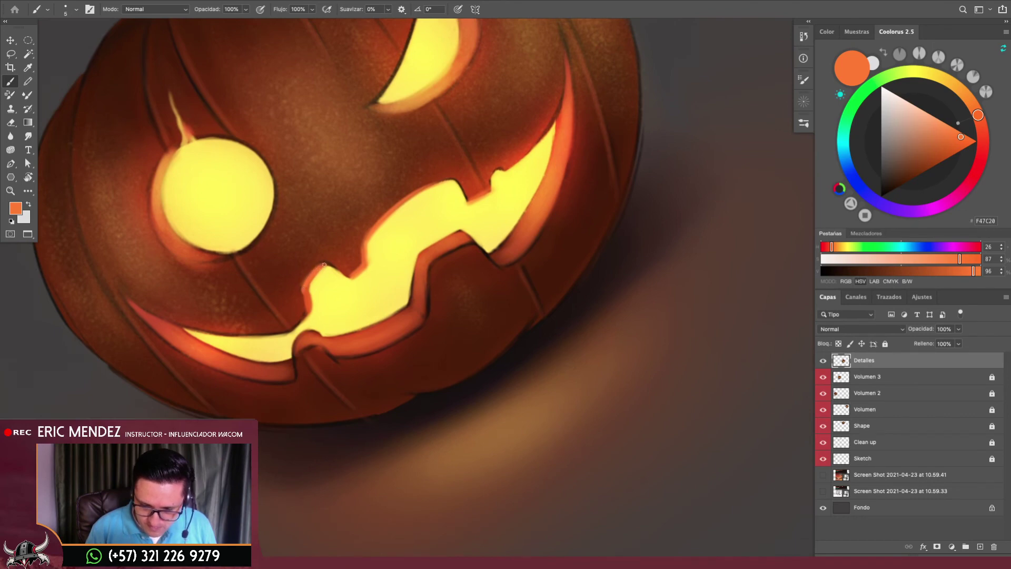
drag(324, 265, 445, 236)
key(bracketleft)
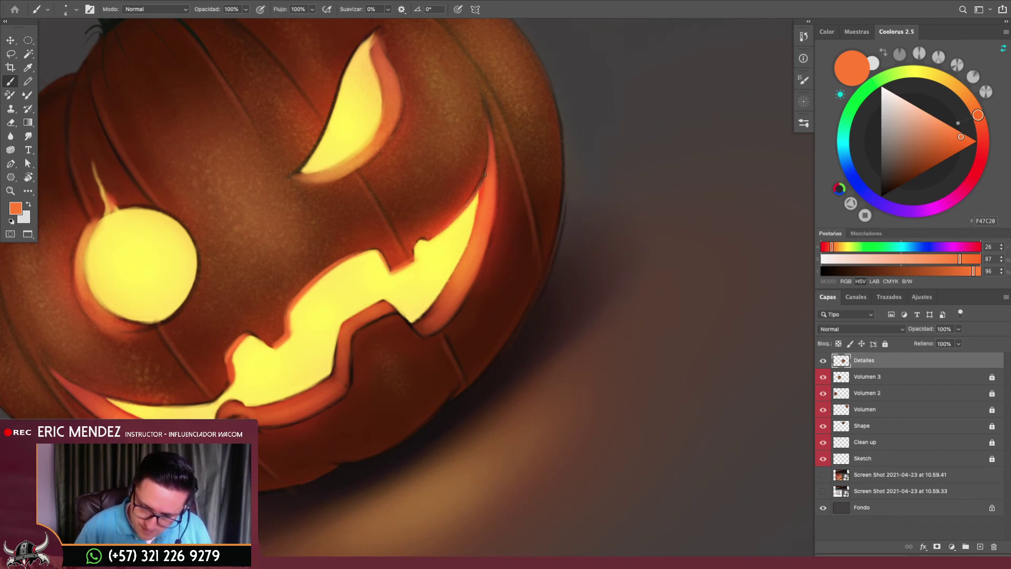
key(ctrl+minus)
key(ctrl+minus)
key(r)
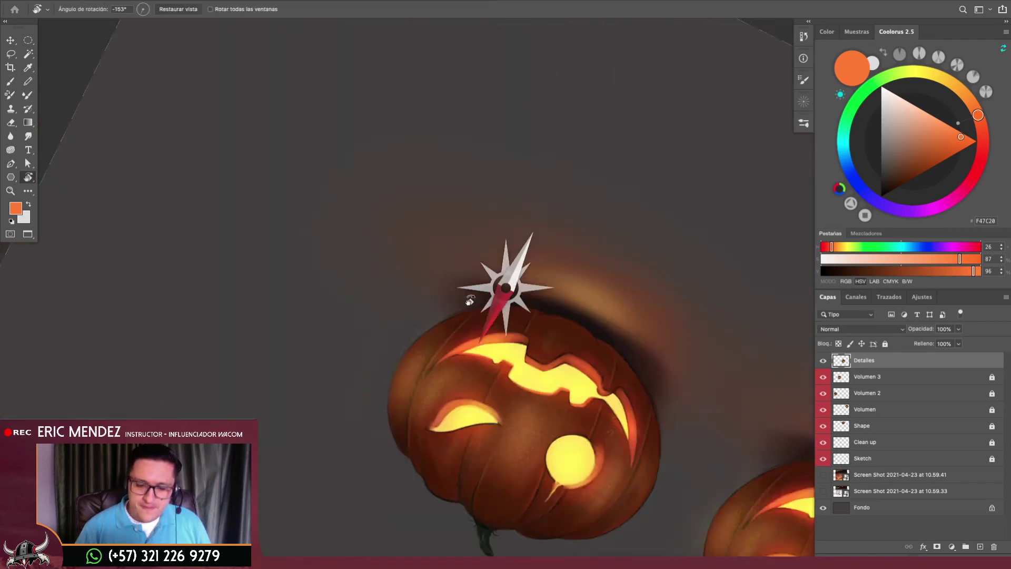
mouse_move(546, 162)
mouse_down()
mouse_move(541, 134)
mouse_move(643, 181)
mouse_move(578, 235)
mouse_move(492, 205)
mouse_move(462, 325)
mouse_move(480, 169)
mouse_up()
scroll(481, 169, up, 5)
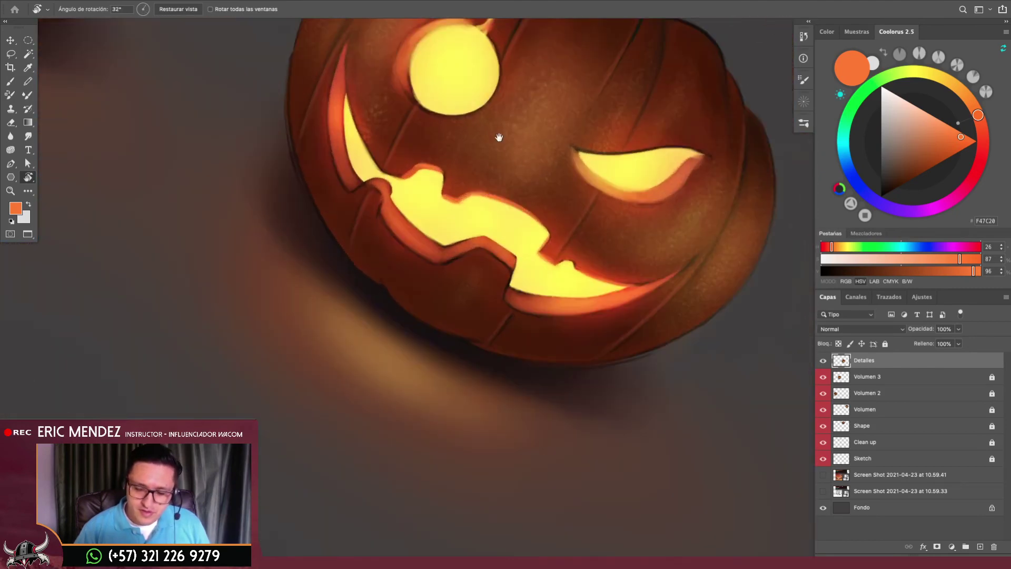
key(b)
scroll(390, 216, up, 2)
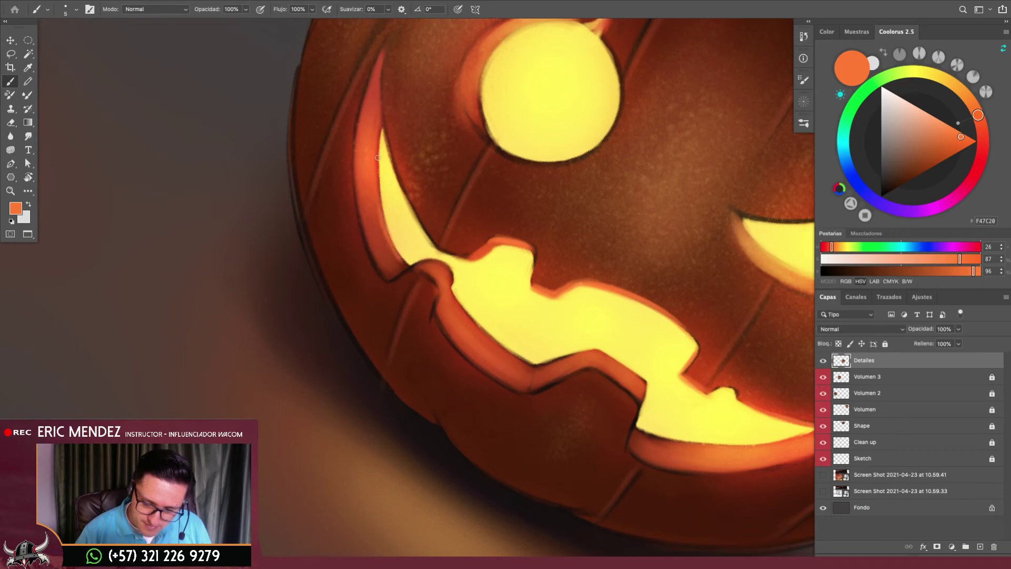
key(bracketright)
drag(390, 243, 379, 162)
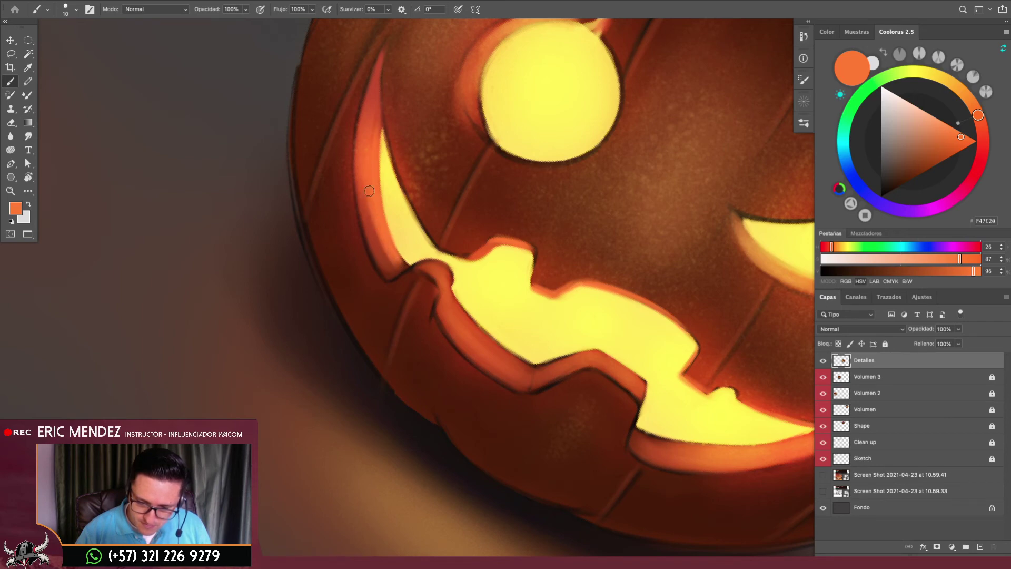
Paint darker brown strokes along the mouth rim, then sample the orange glow
alt+click(389, 258)
key(bracketright)
drag(400, 271, 374, 185)
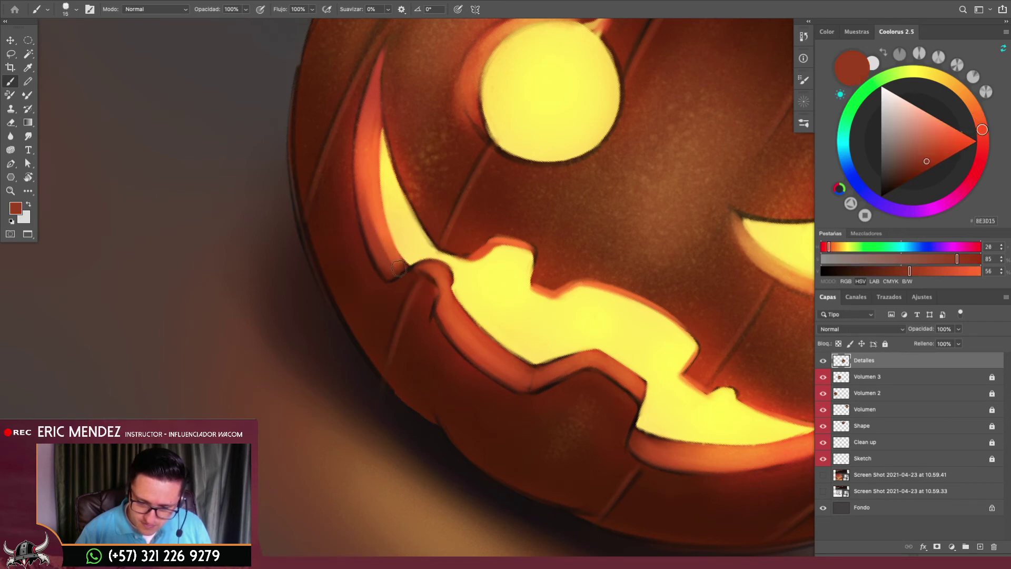
alt+click(374, 185)
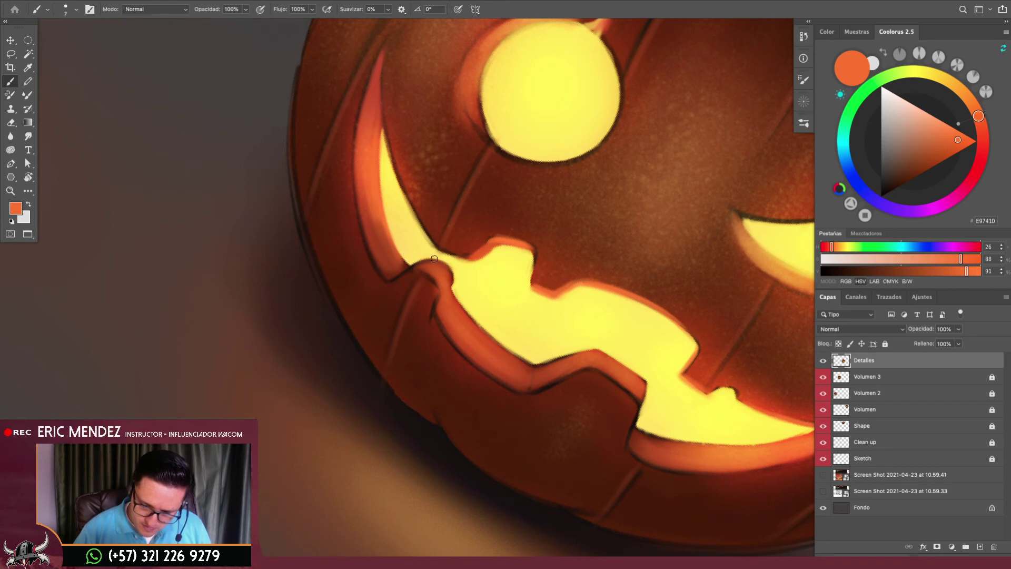
key(r)
mouse_move(616, 106)
mouse_down()
mouse_move(673, 259)
mouse_move(607, 188)
mouse_up()
key(ctrl+minus)
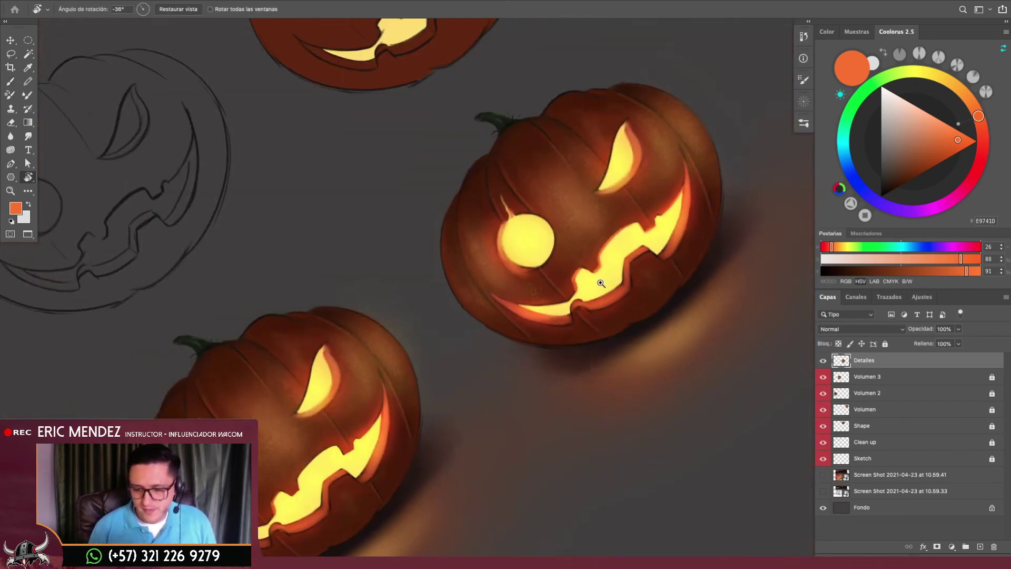
drag(614, 294, 510, 306)
key(ctrl+plus)
key(ctrl+plus)
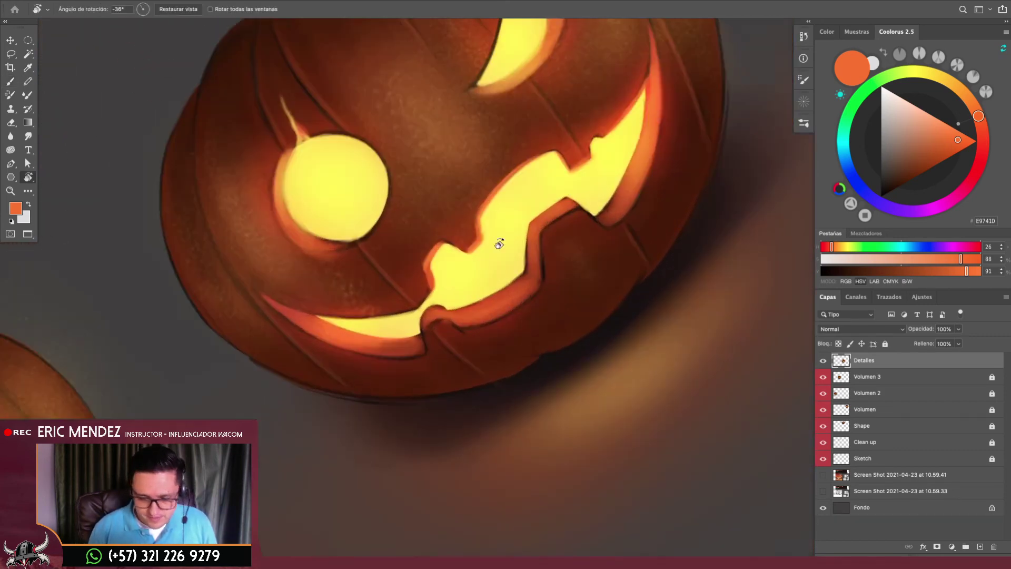
key(b)
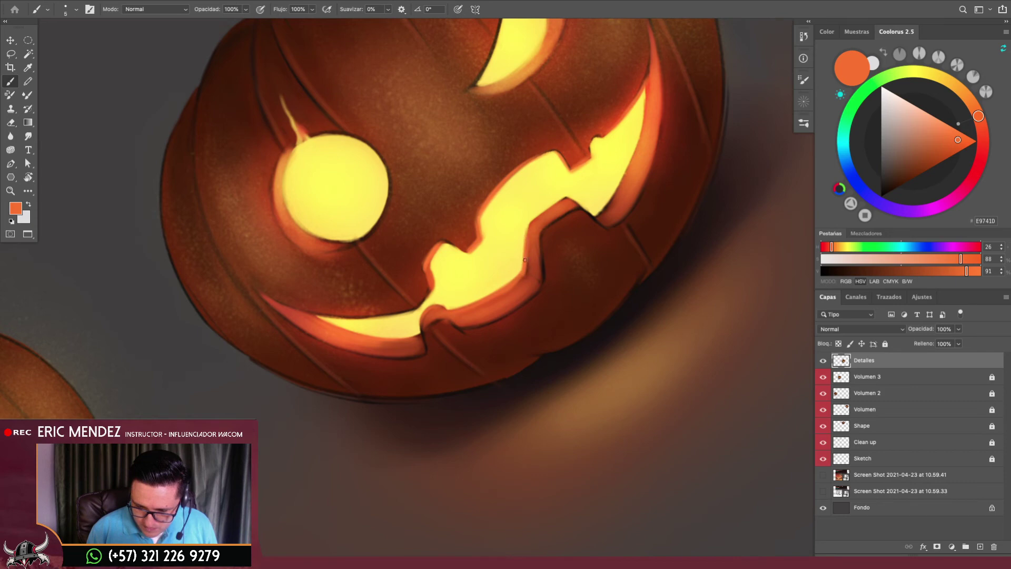
Reset the canvas view upright and sample a dark brown from the pumpkin
scroll(527, 234, down, 5)
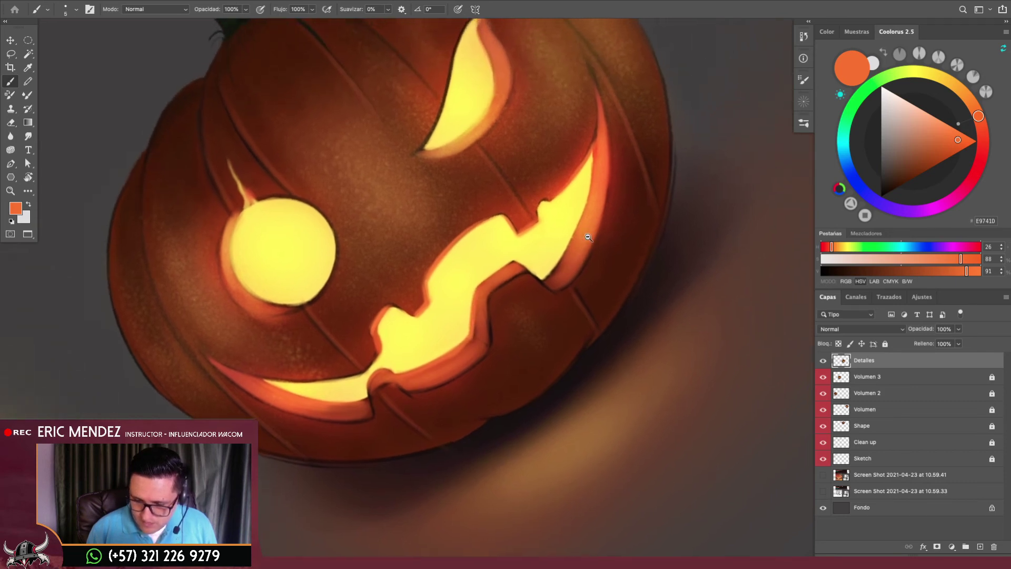
key(r)
drag(664, 264, 620, 342)
key(Escape)
scroll(612, 323, down, 2)
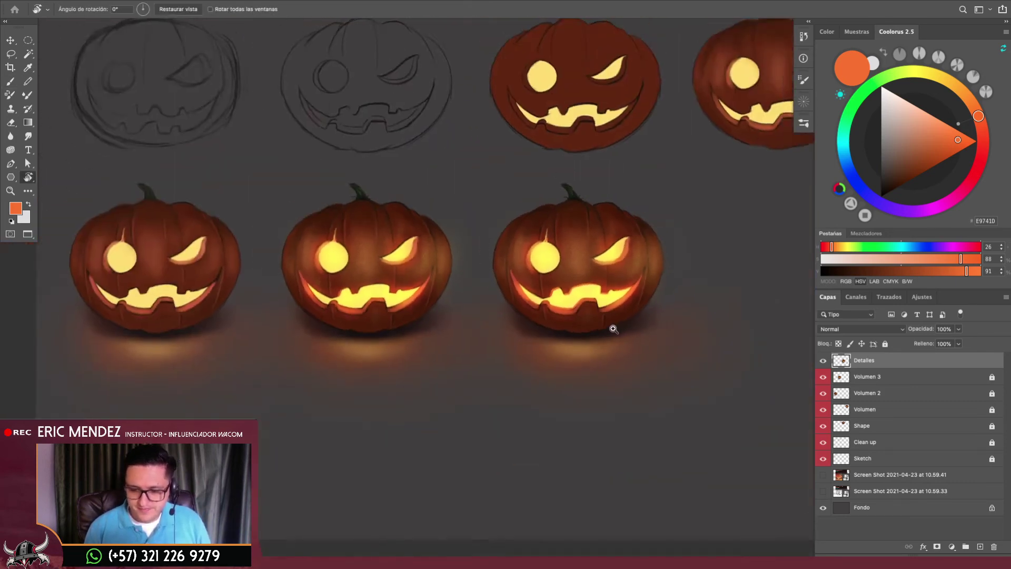
scroll(632, 284, up, 5)
key(b)
alt+click(522, 302)
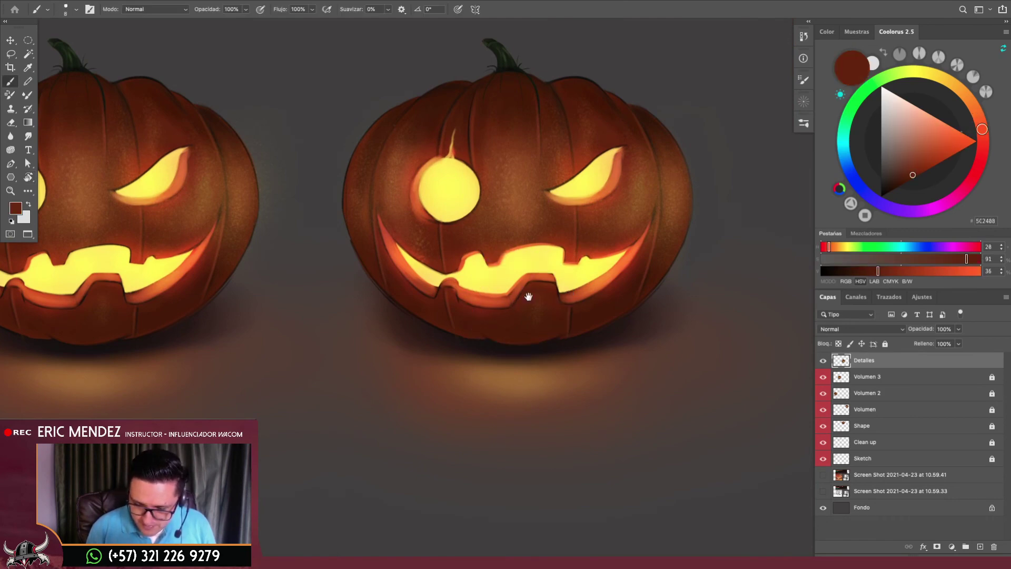
scroll(528, 297, down, 3)
scroll(630, 306, up, 1)
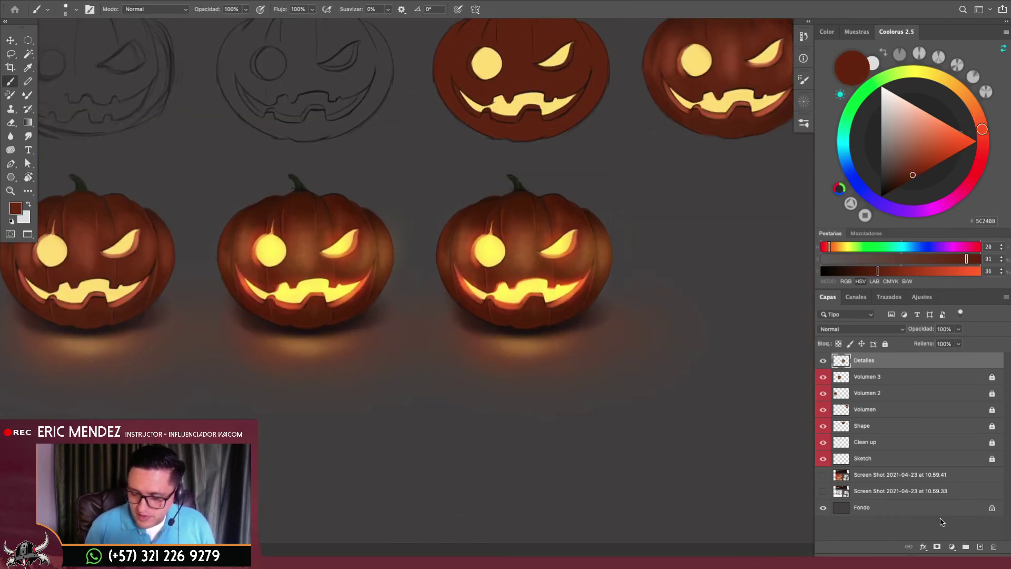
Add a new empty layer above Detalles and choose the 30 px soft round brush
click(979, 546)
key(F5)
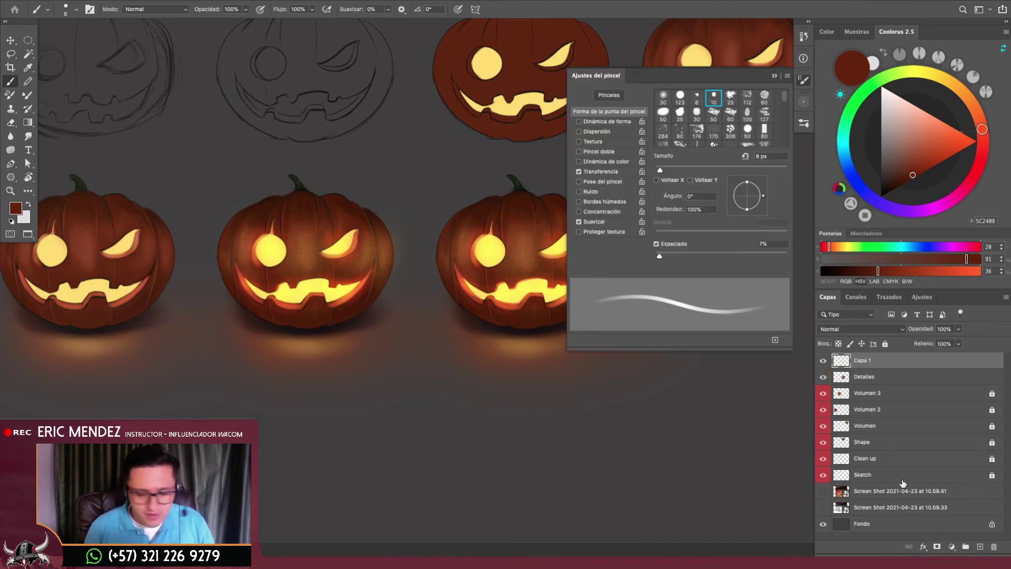
click(663, 96)
key(F5)
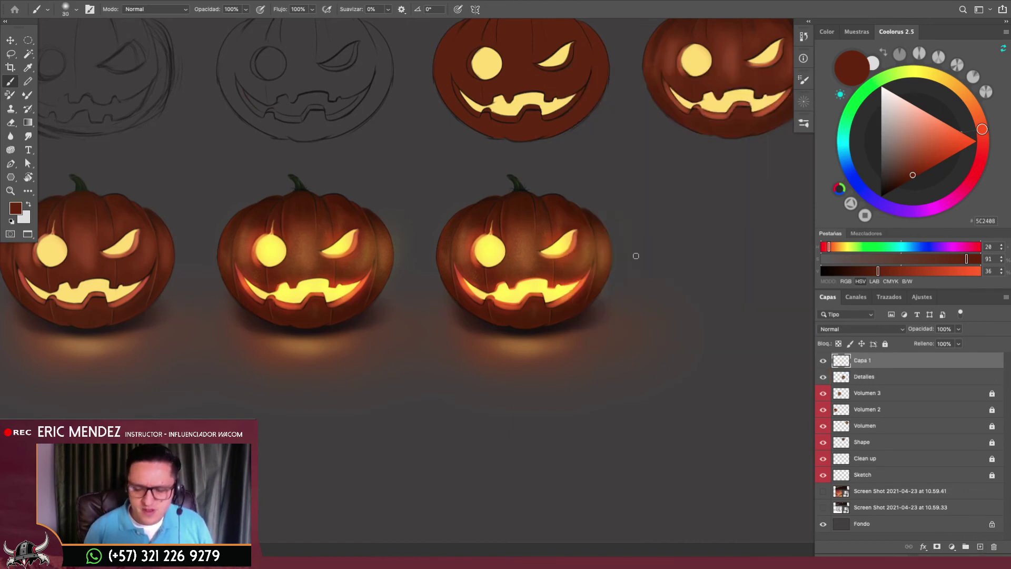
key(Tab)
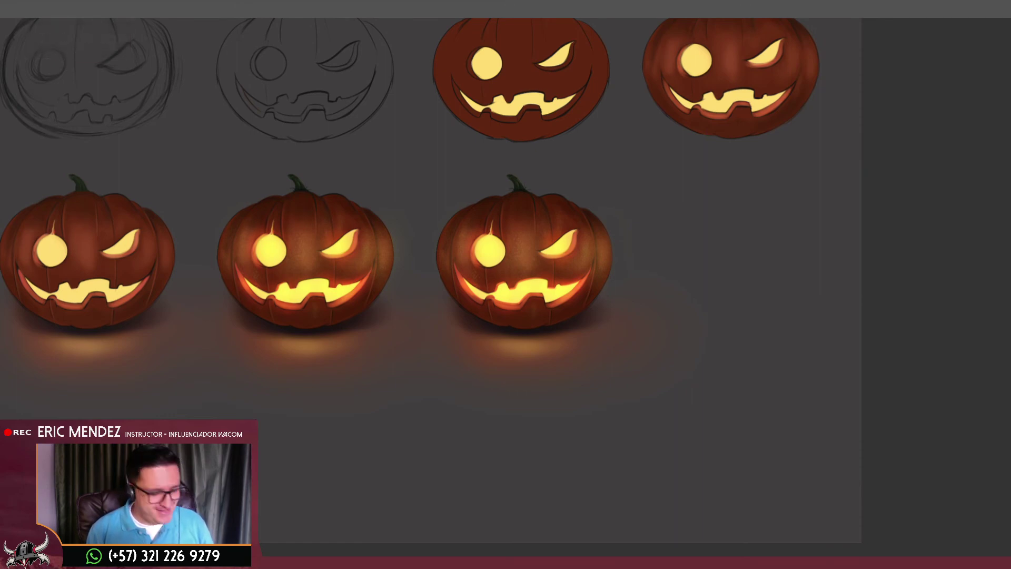
key(Tab)
Set the foreground colour to dark magenta 4c1c34 for painting
click(16, 207)
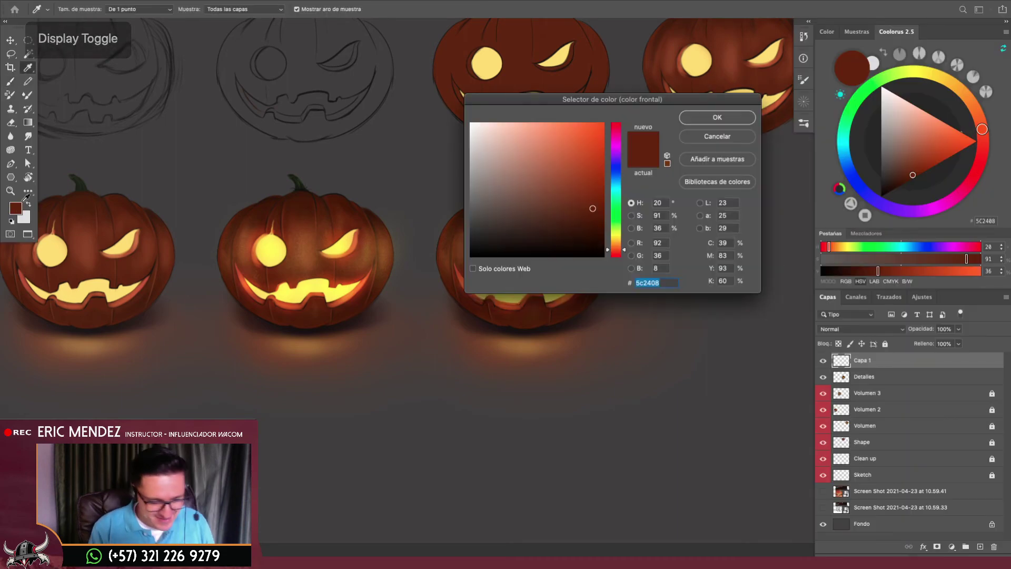
text(4c1c34)
key(Return)
key(b)
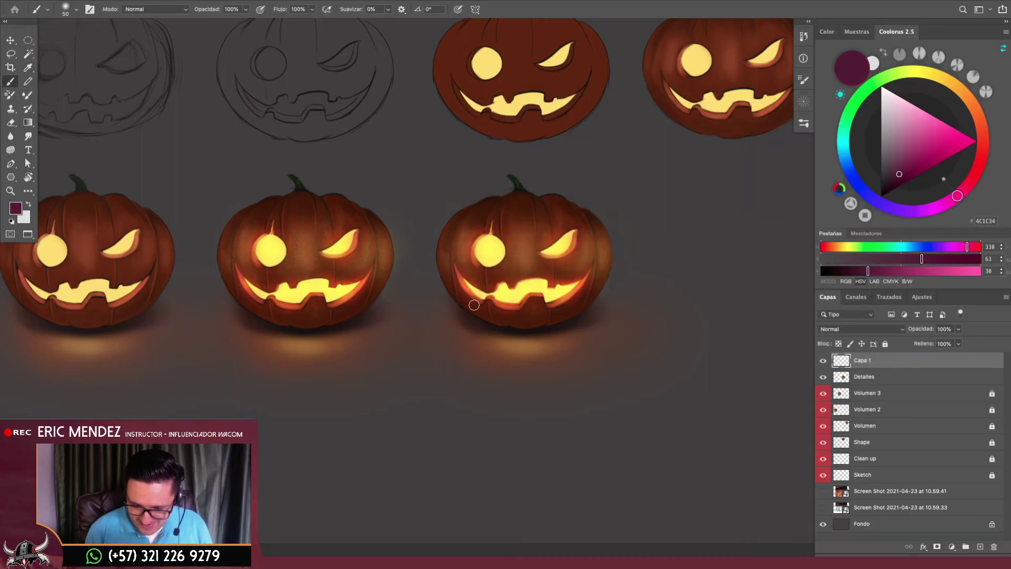
scroll(587, 293, up, 2)
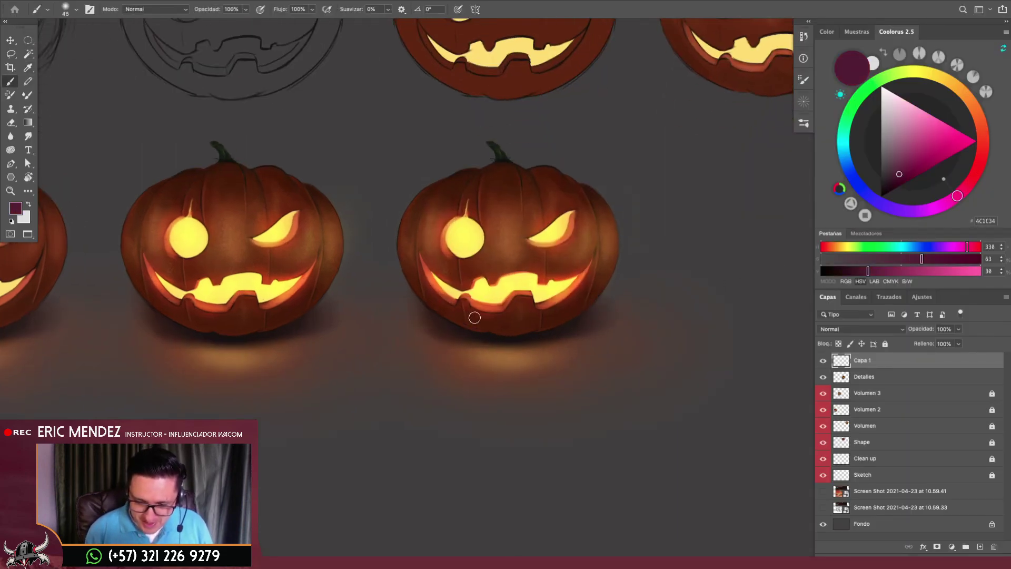
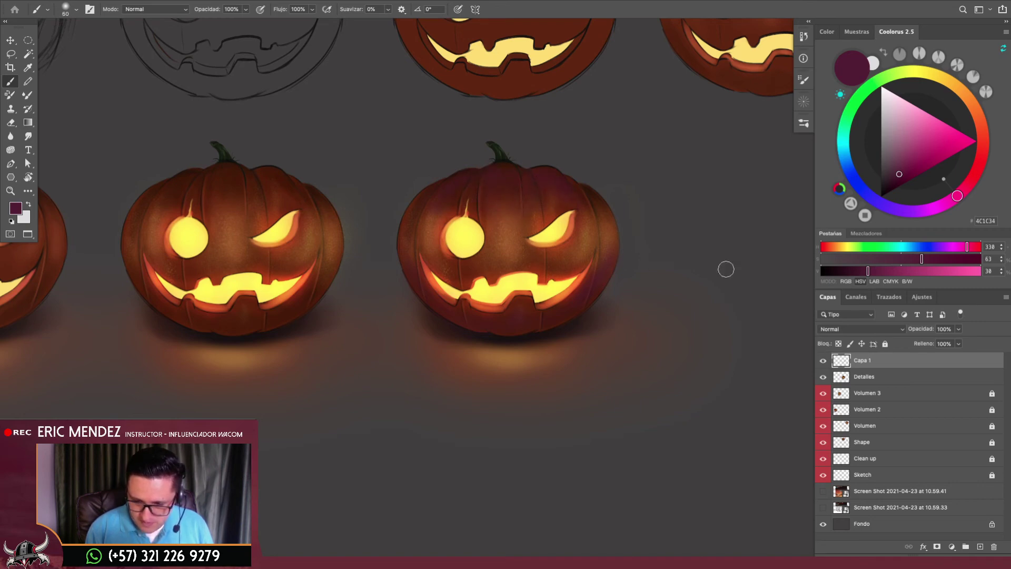
Set Capa 1 to Color blending and tune its opacity toward 66%, comparing the tint on and off
click(861, 330)
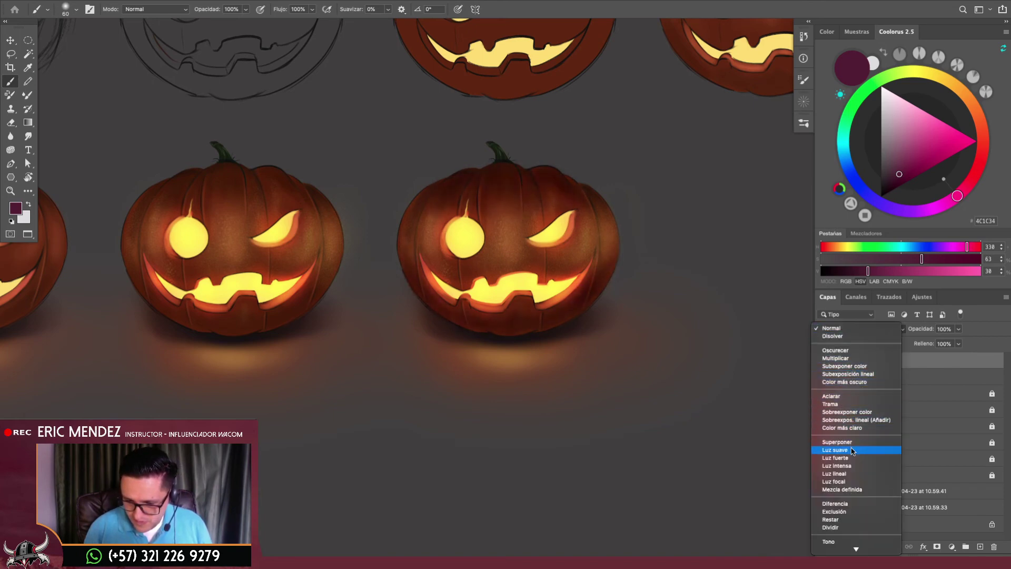
click(851, 540)
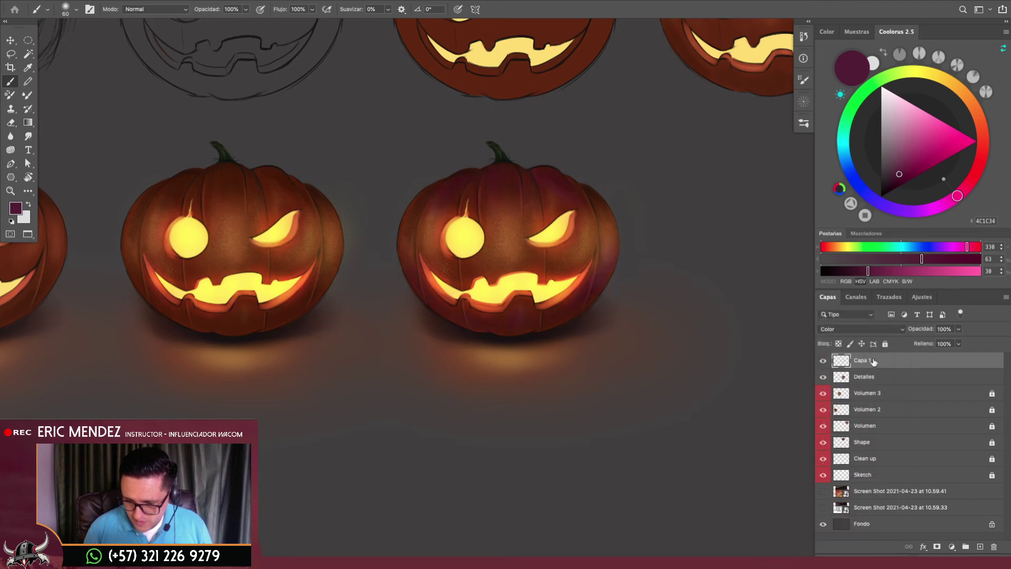
click(958, 328)
drag(961, 342, 938, 343)
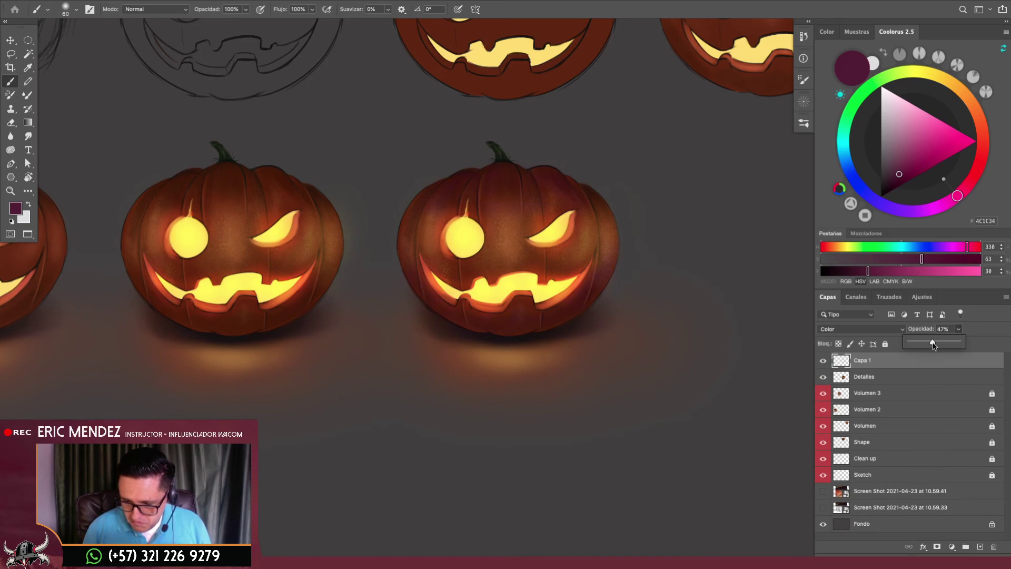
click(823, 362)
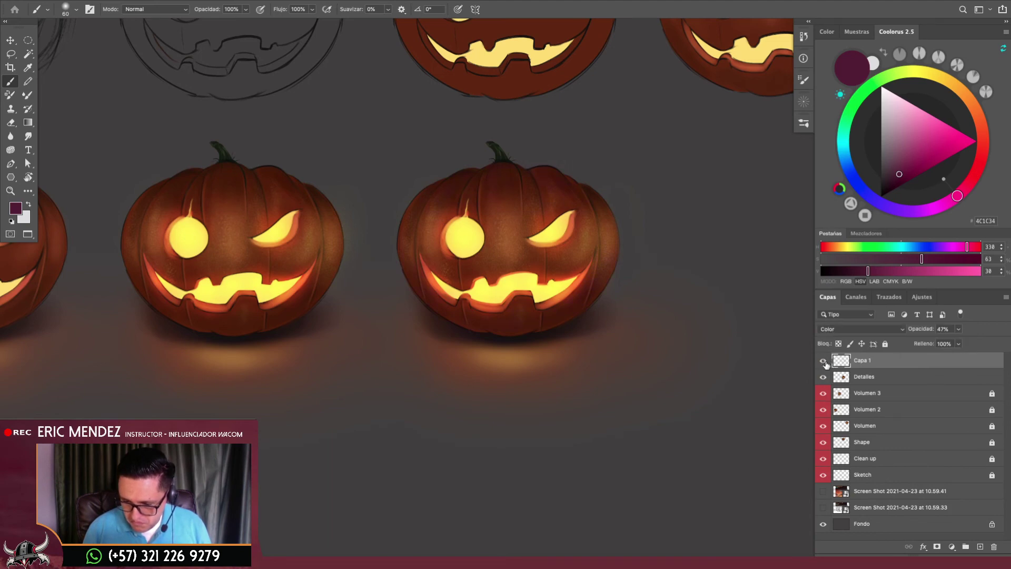
click(823, 361)
click(958, 328)
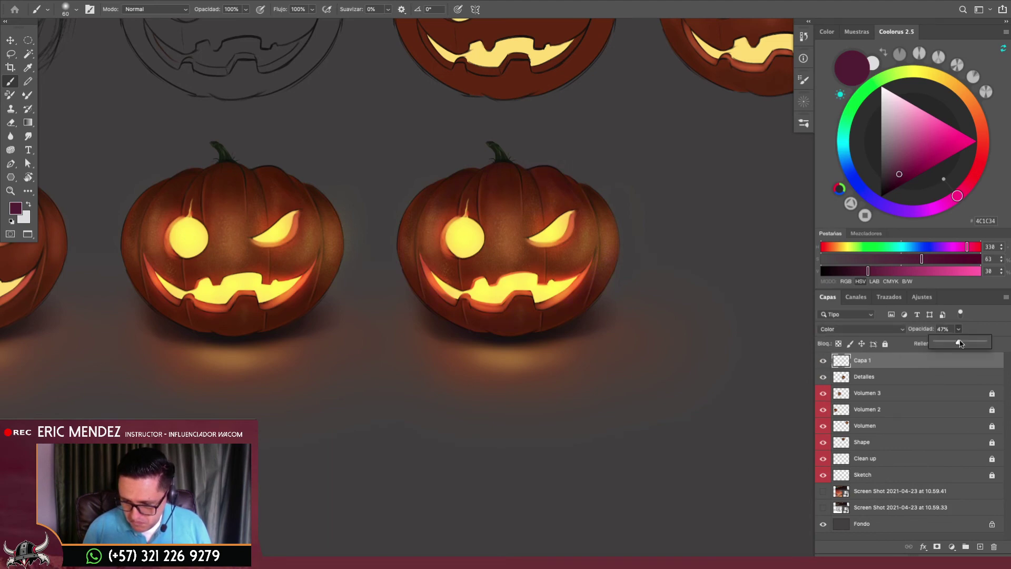
drag(957, 344, 982, 345)
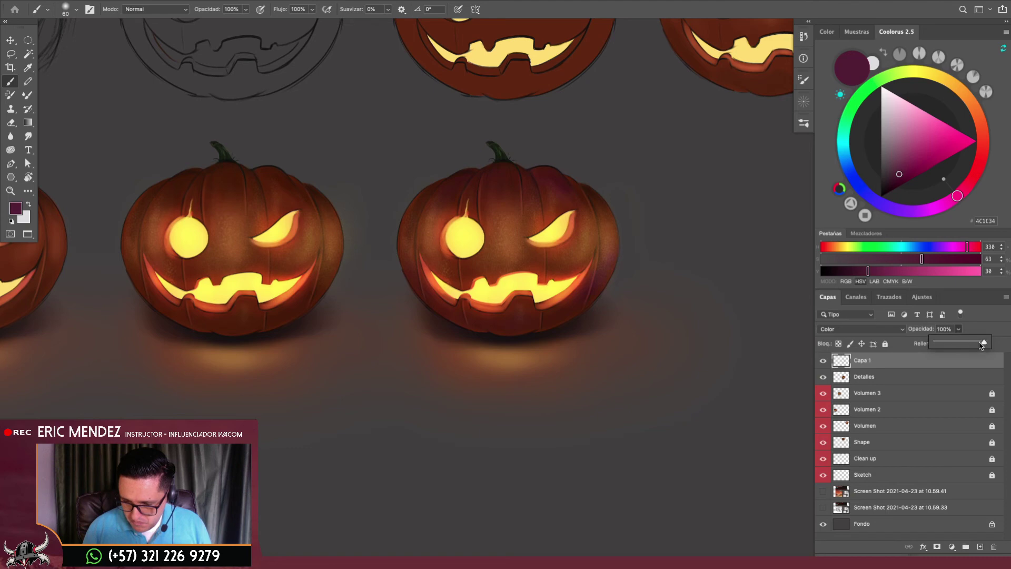
click(830, 363)
click(958, 329)
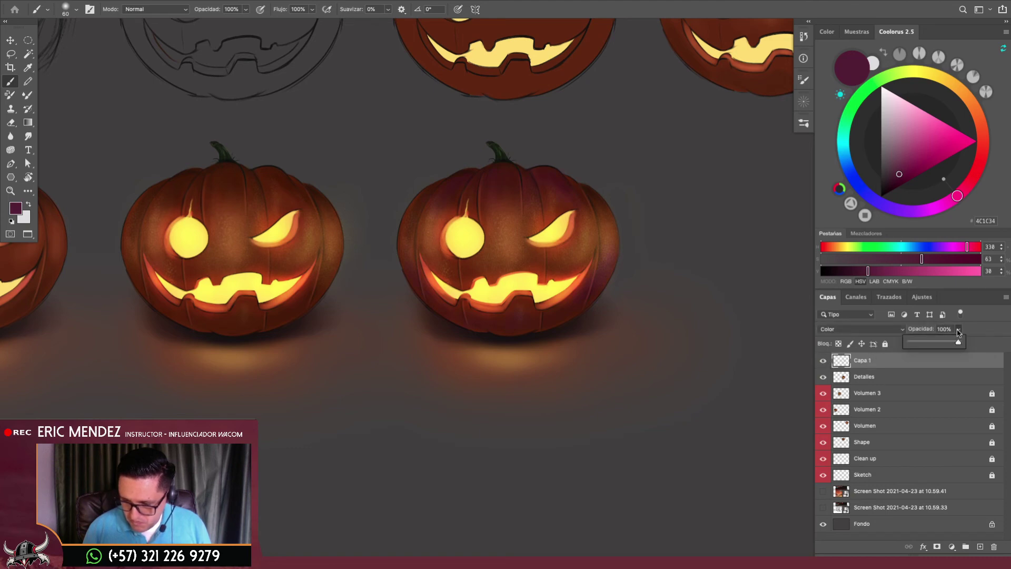
scroll(613, 274, up, 1)
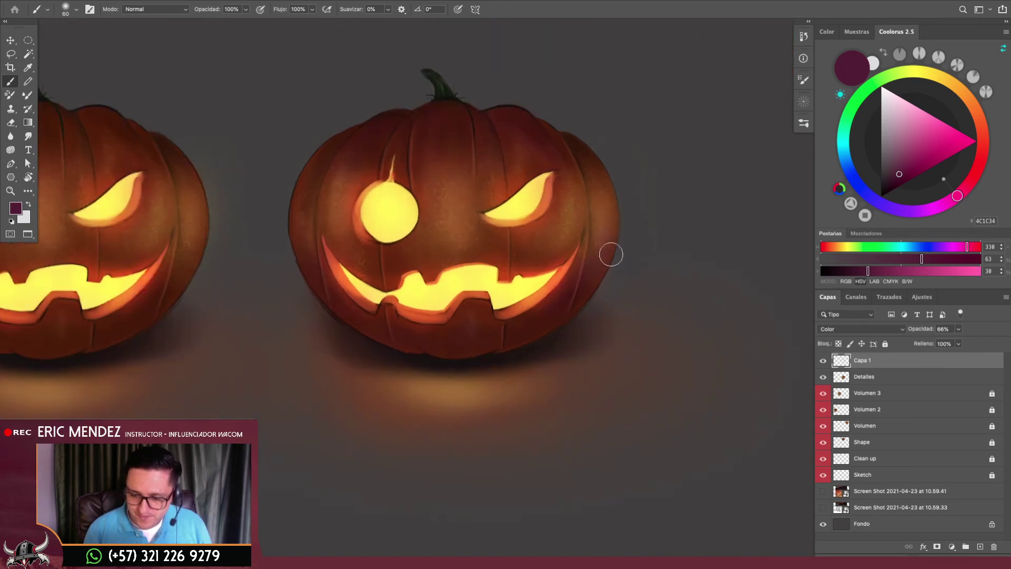
key(bracketleft)
key(bracketleft)
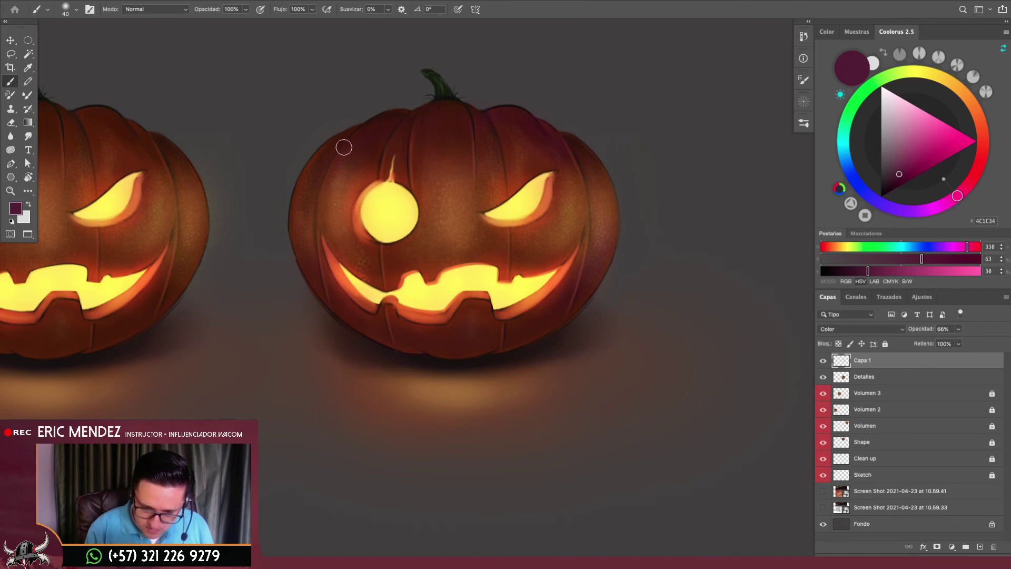
key(ctrl+0)
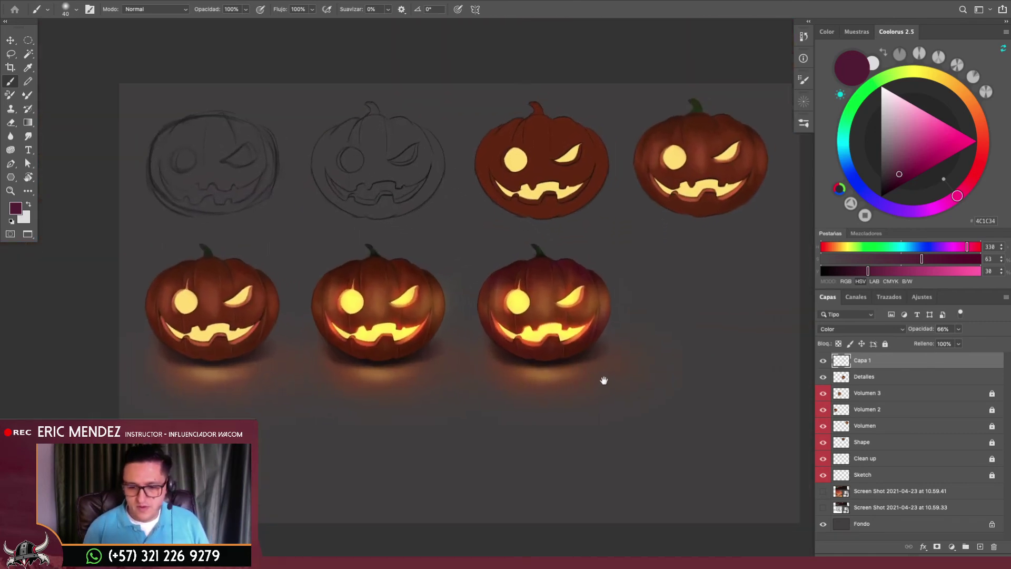
scroll(604, 380, up, 2)
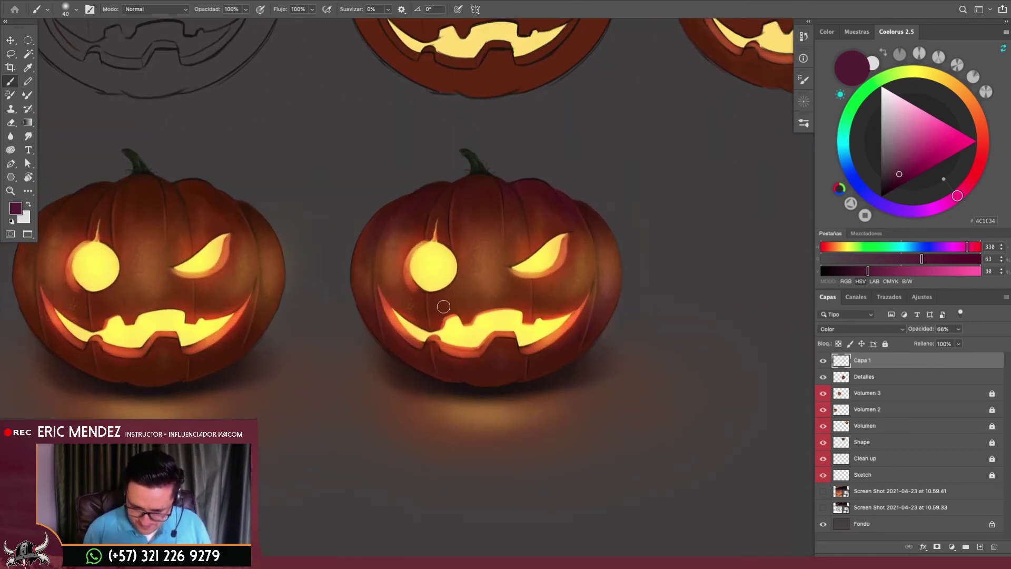
key(bracketleft)
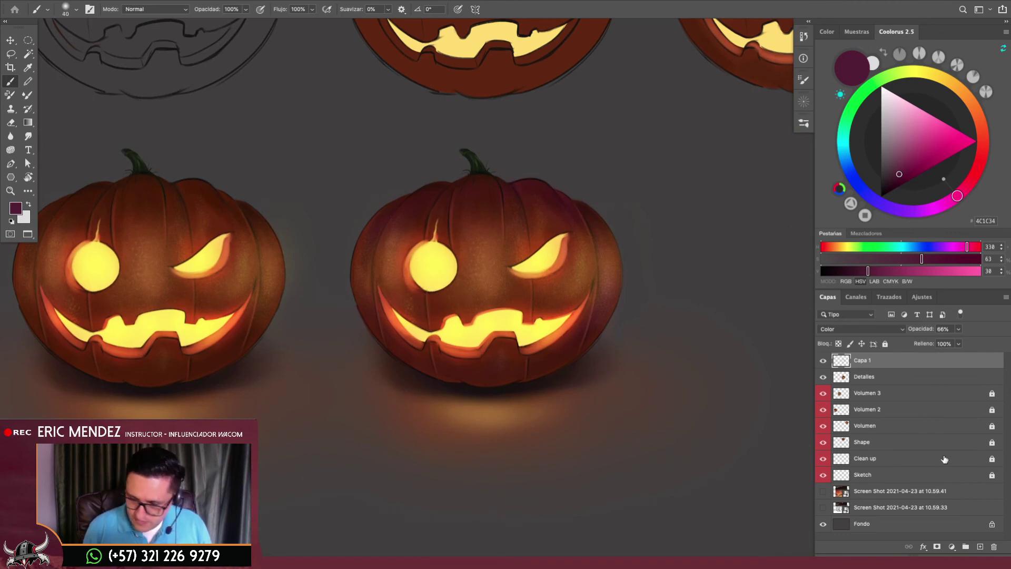
Add a new empty layer set to Superponer (Overlay) blending
click(979, 546)
click(854, 331)
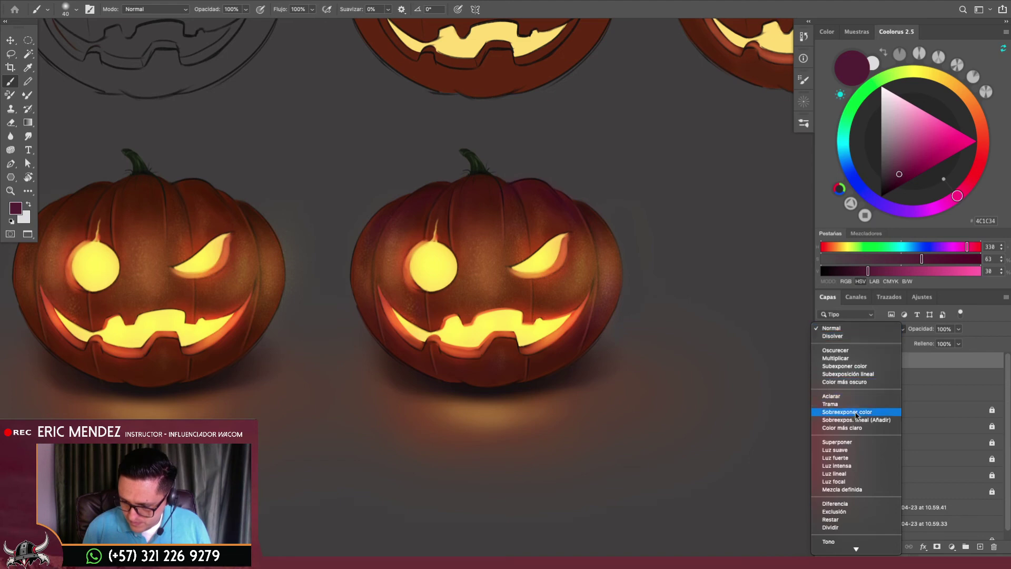
click(837, 442)
Sample the pumpkin's orange, paint a soft glow over its face, and lower the layer to 47% opacity
alt+click(408, 256)
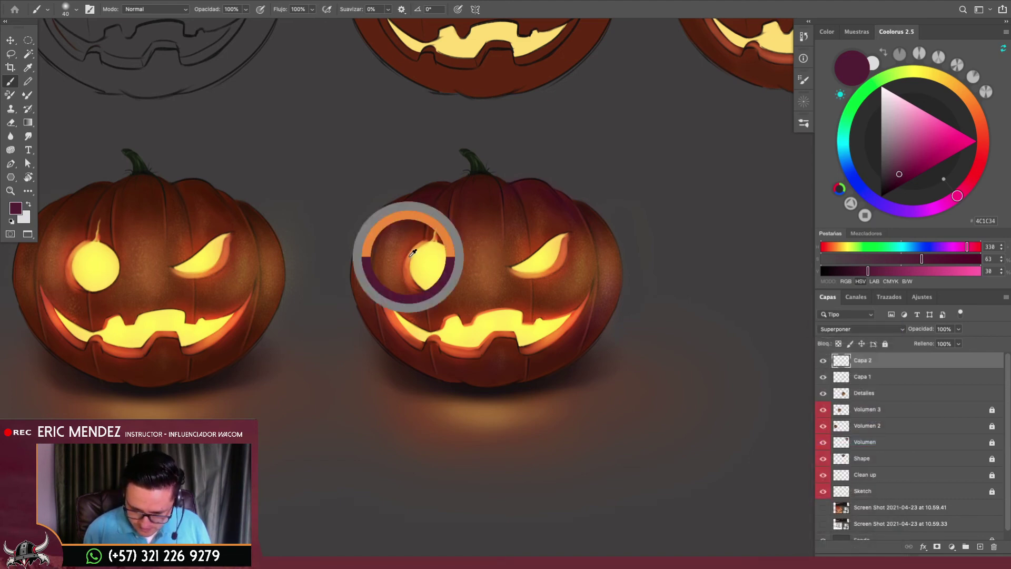
key(bracketright)
key(bracketright)
key(bracketright)
drag(482, 242, 496, 260)
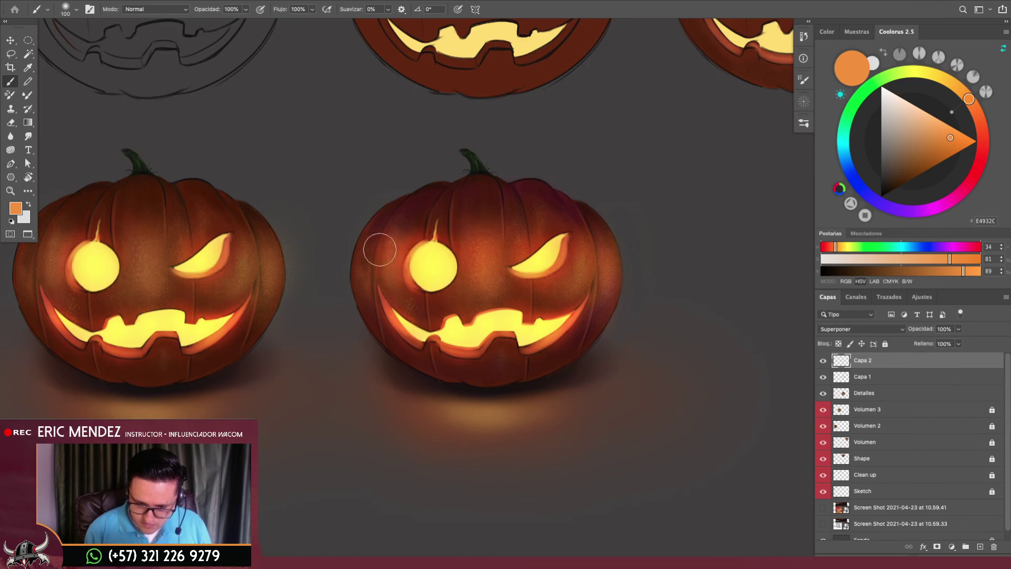
key(bracketright)
key(bracketright)
key(bracketleft)
key(bracketleft)
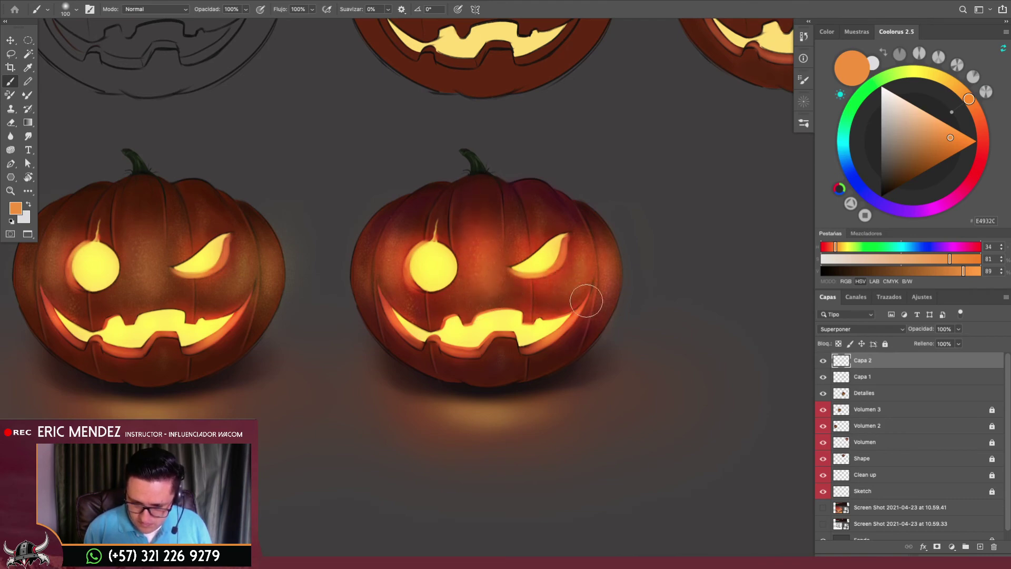
scroll(641, 359, down, 5)
scroll(642, 358, up, 3)
scroll(647, 354, up, 1)
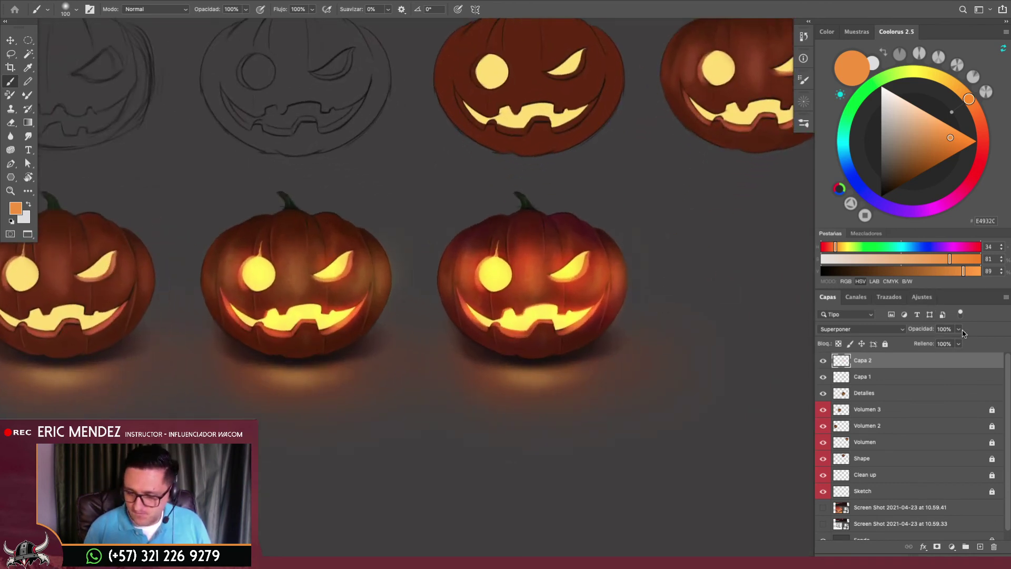
drag(962, 333, 927, 342)
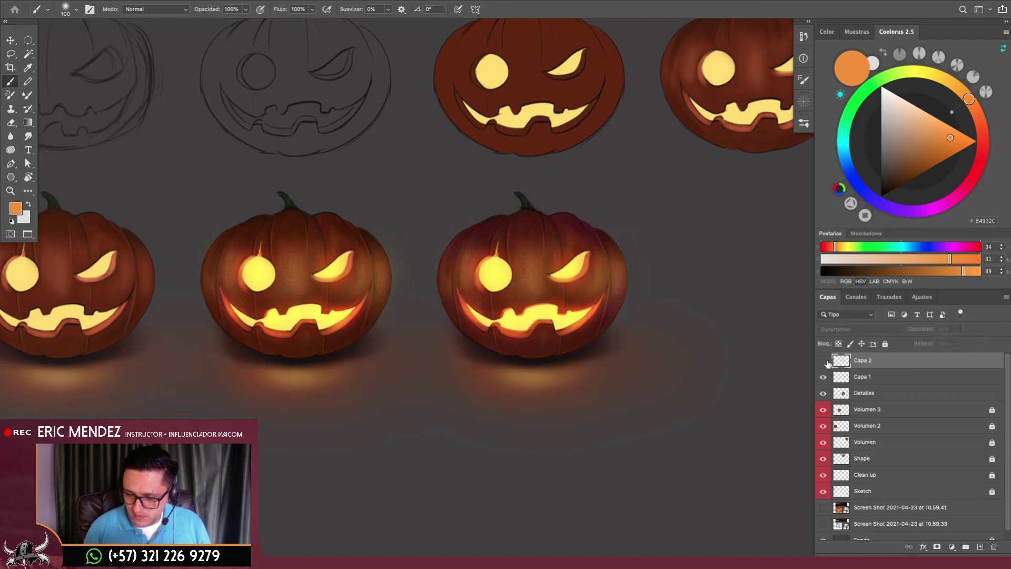
Sample dark browns from the pumpkin and shade its edges on Capa 2 with a smaller brush
alt+click(520, 263)
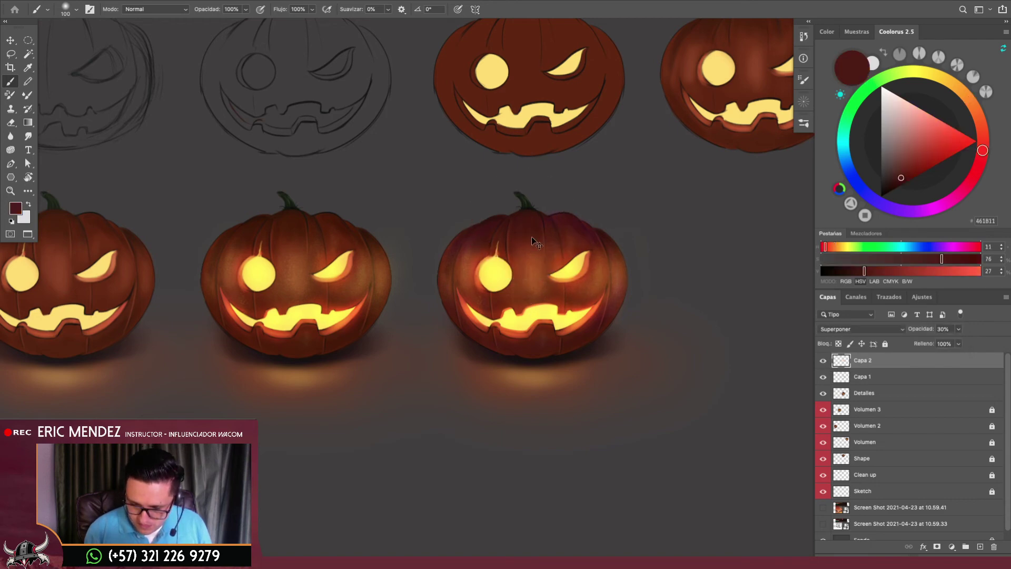
key(bracketleft)
key(bracketleft)
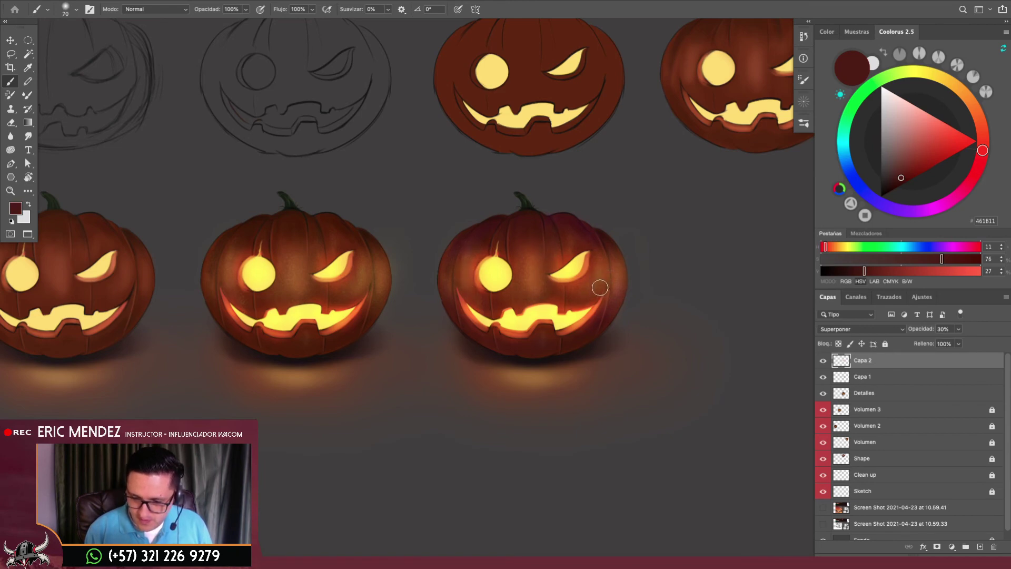
key(bracketleft)
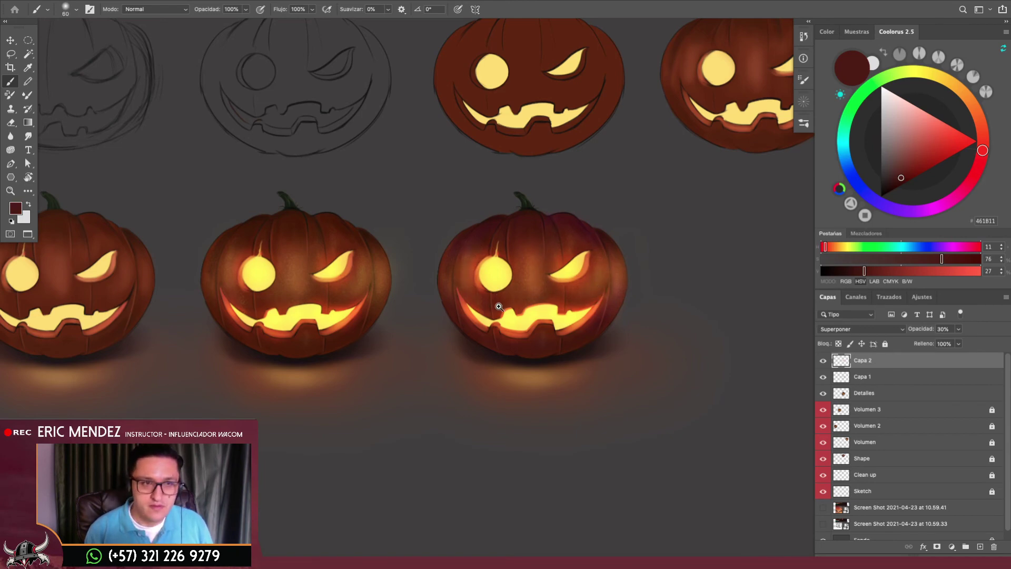
click(498, 307)
alt+click(441, 256)
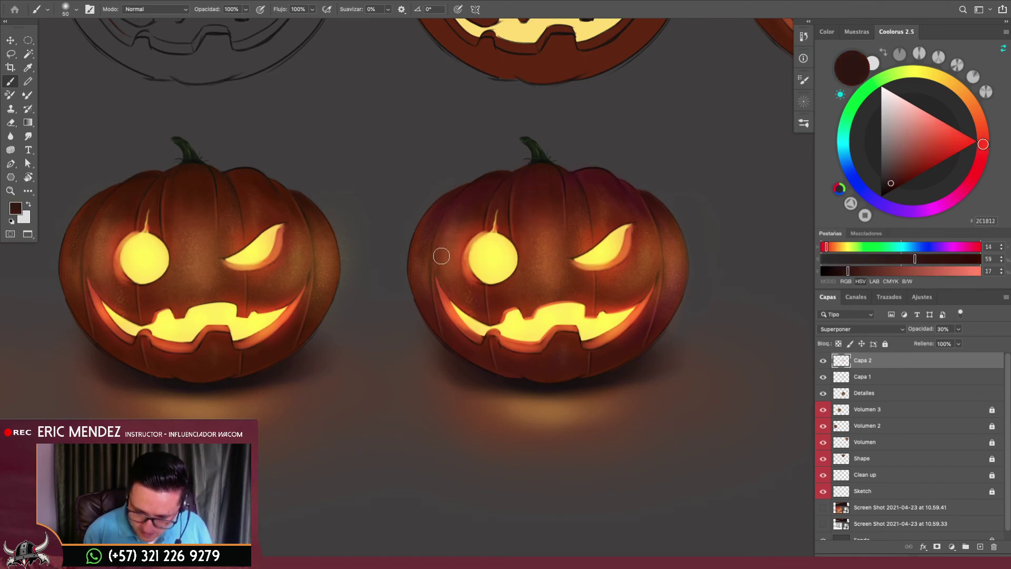
key(bracketleft)
key(bracketleft)
key(bracketleft)
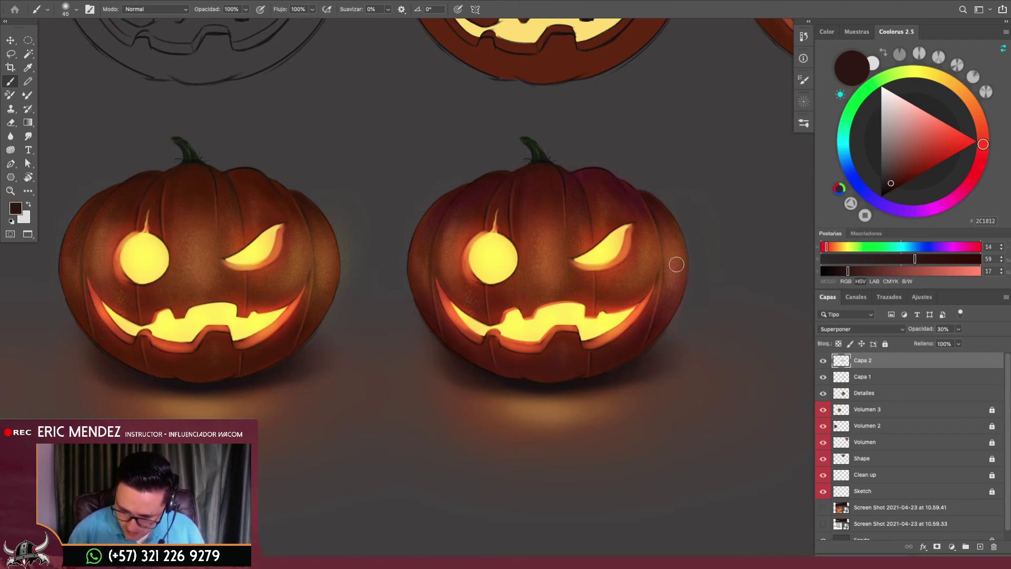
scroll(648, 343, down, 5)
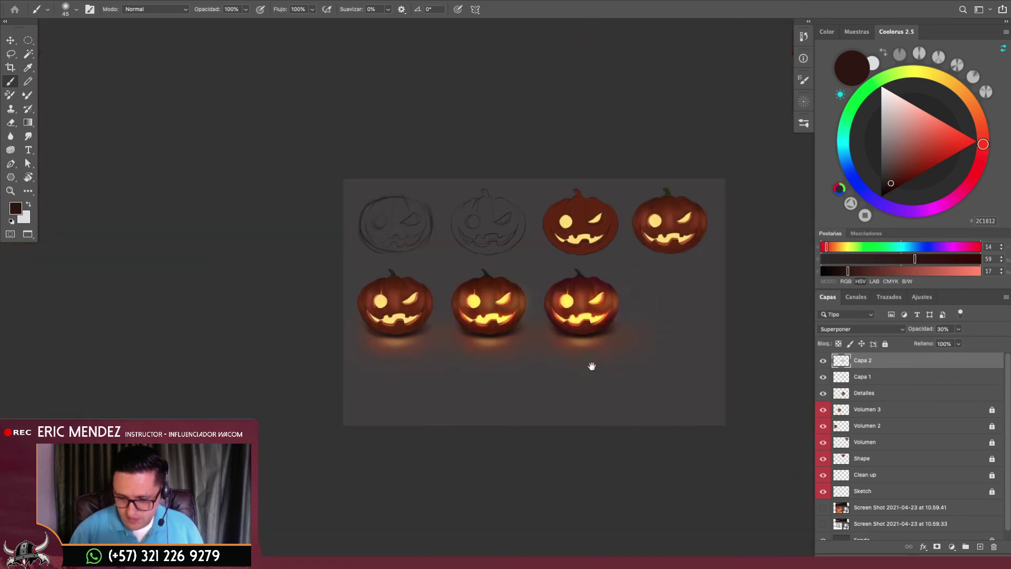
Merge the three top paint layers into one layer named 'Detalles' with a red colour label
scroll(591, 365, up, 2)
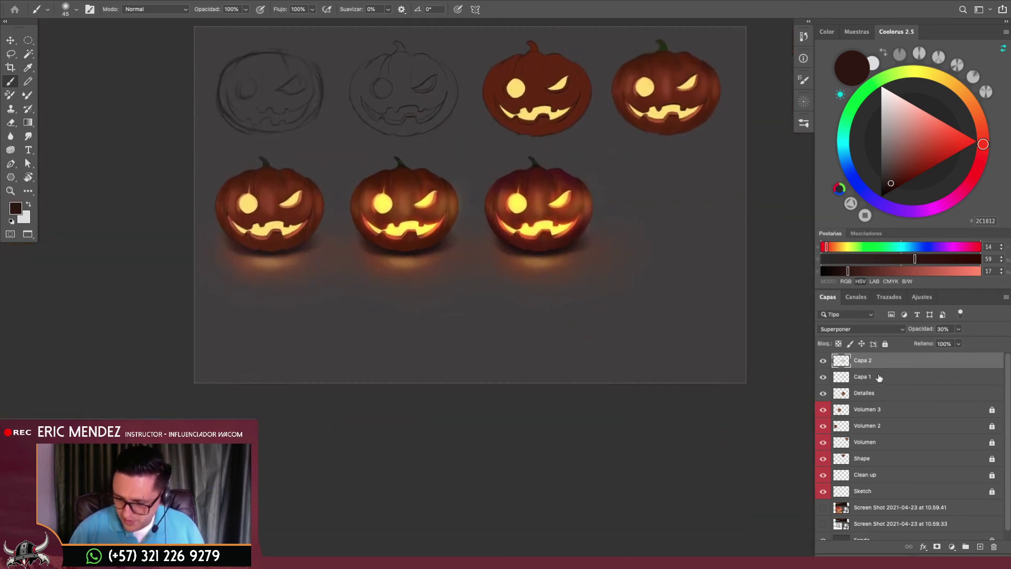
shift+click(869, 395)
key(ctrl+g)
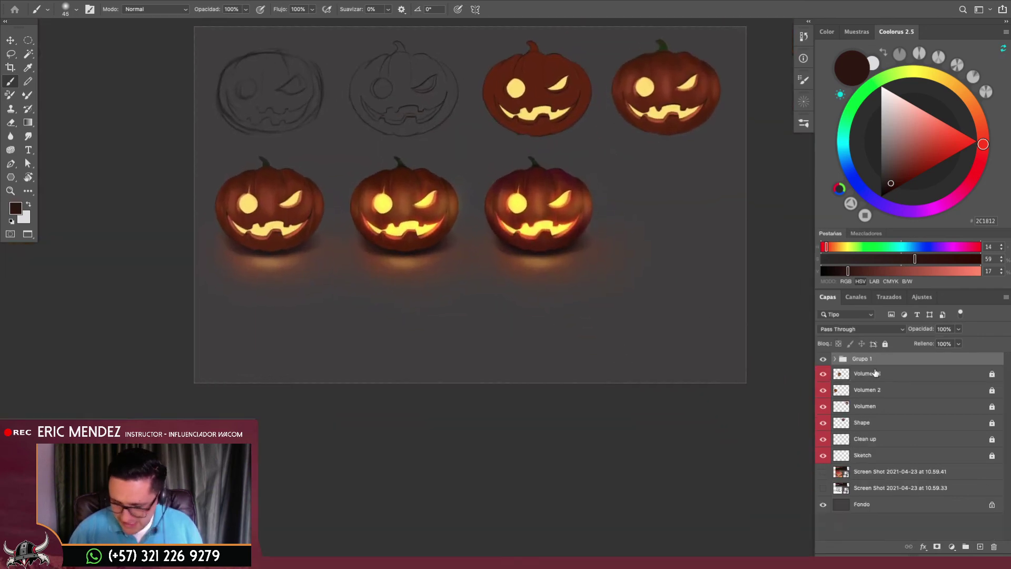
key(ctrl+e)
double_click(863, 360)
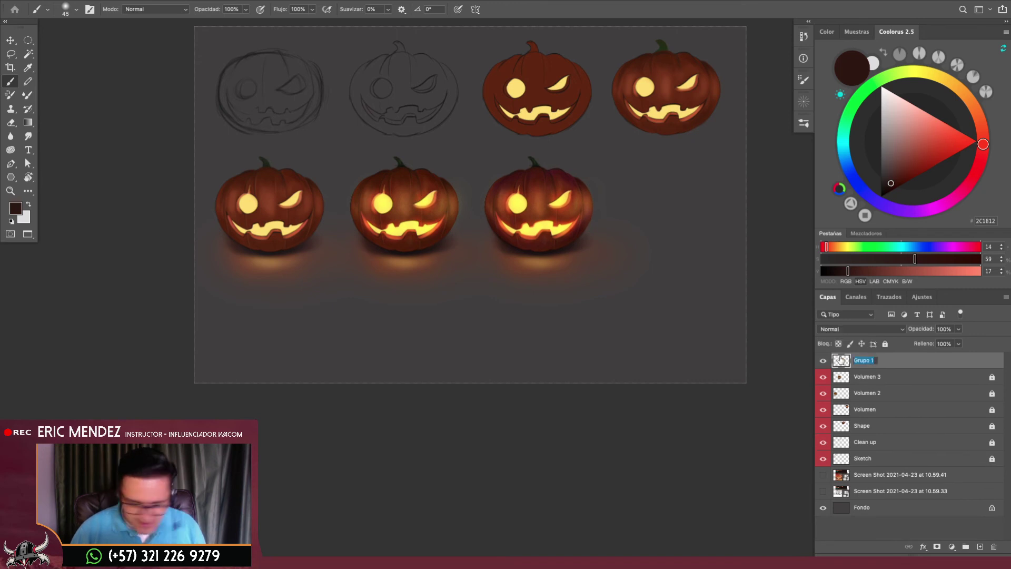
text(Detalles)
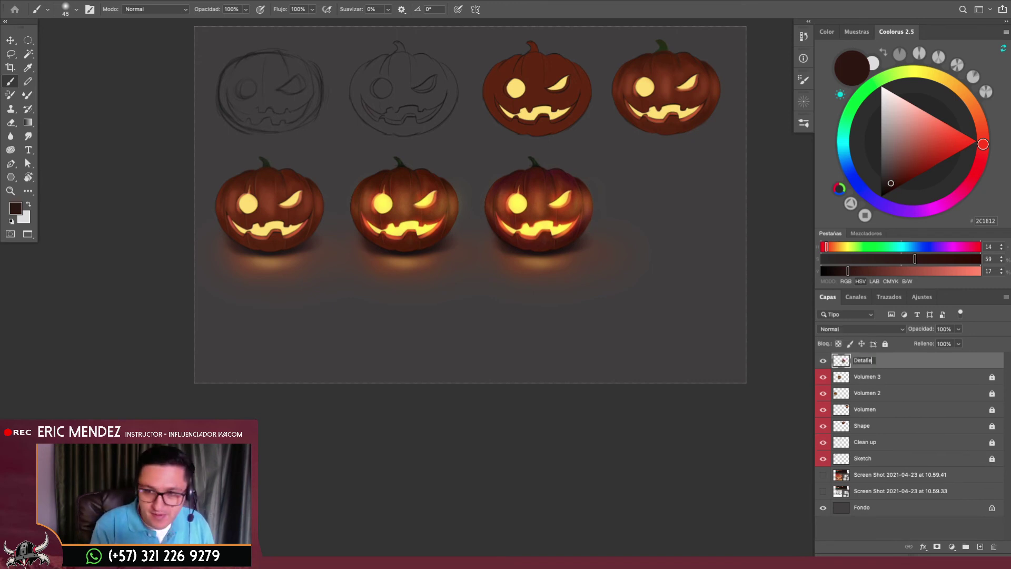
key(Return)
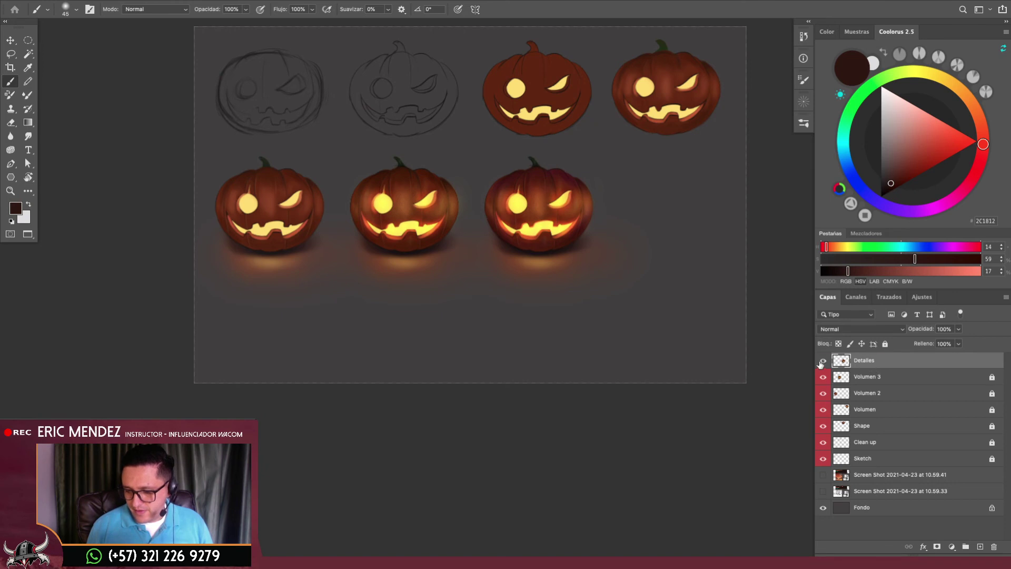
right_click(822, 363)
click(856, 400)
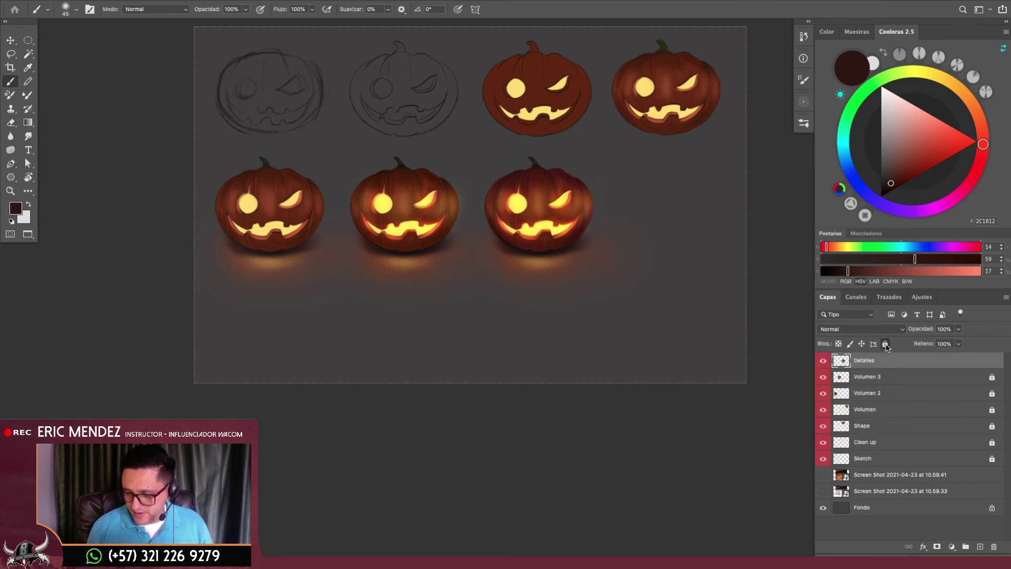
Duplicate Detalles and name the copy 'Render final'
key(ctrl+j)
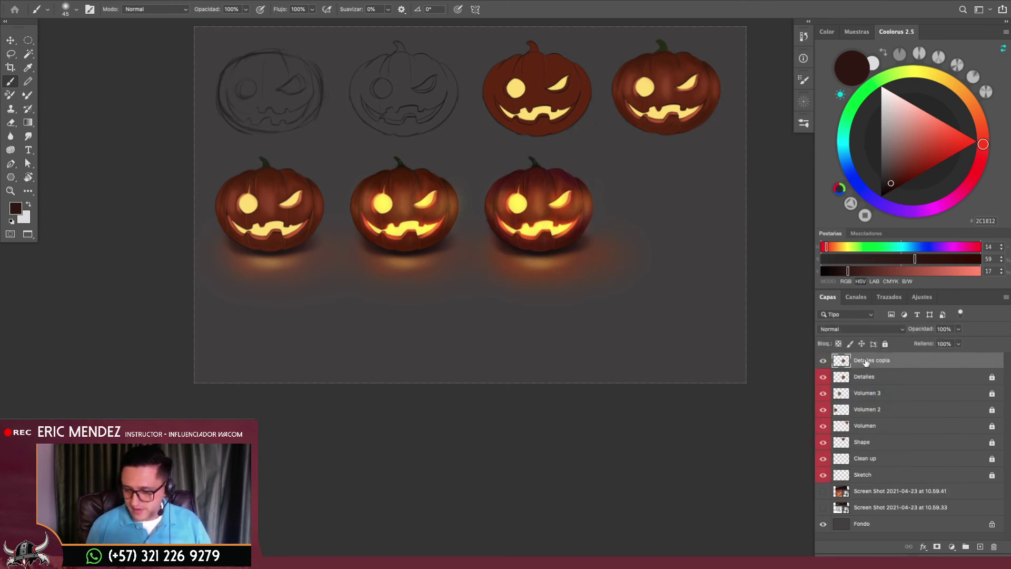
double_click(866, 362)
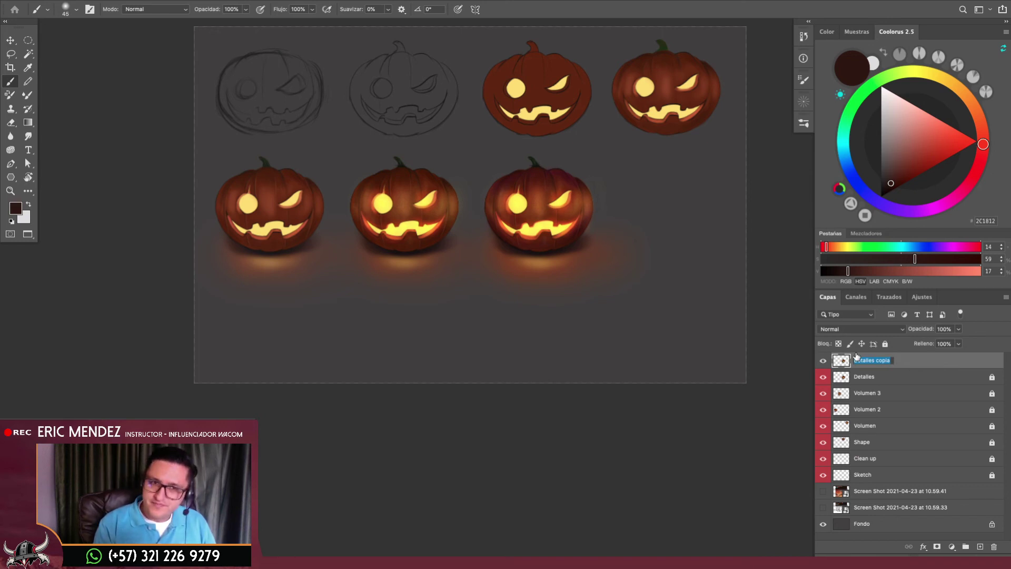
key(BackSpace)
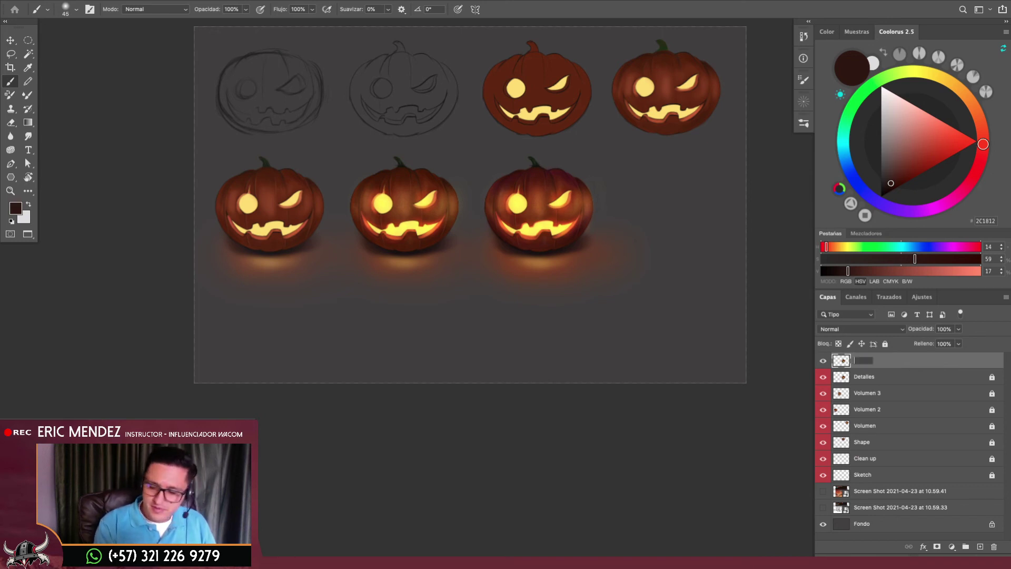
text(Rende)
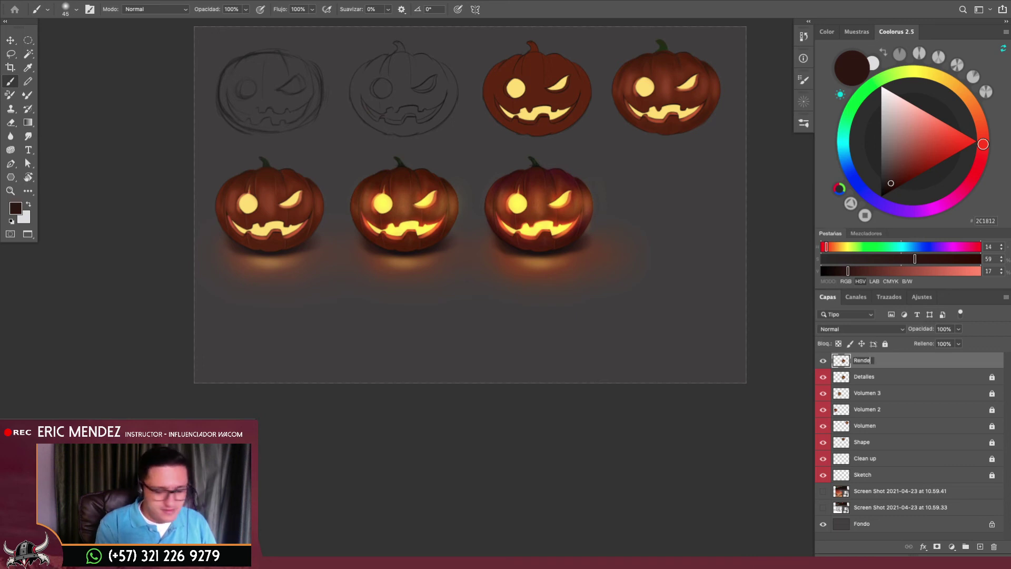
text(r final)
key(Return)
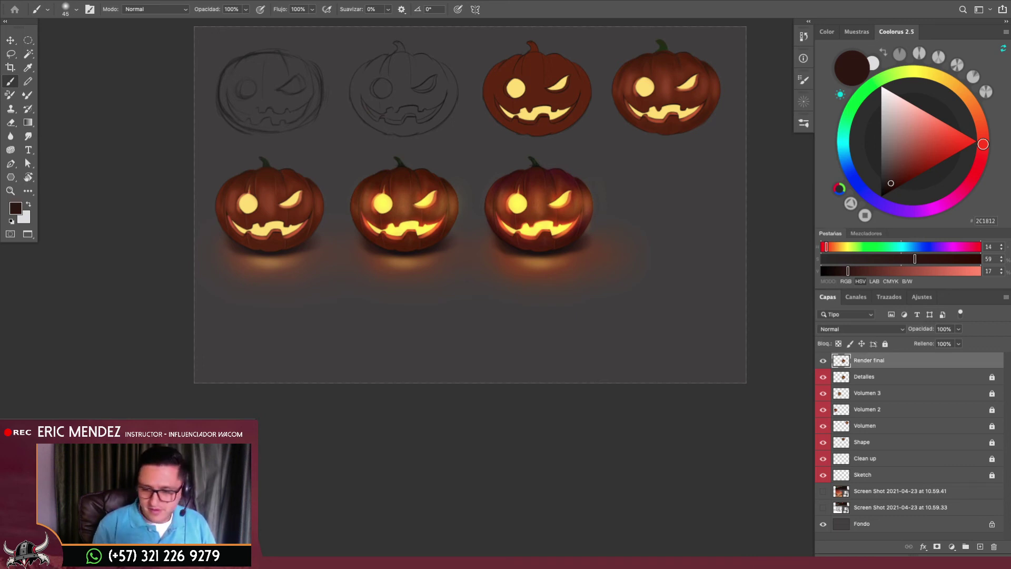
click(874, 475)
shift+click(857, 361)
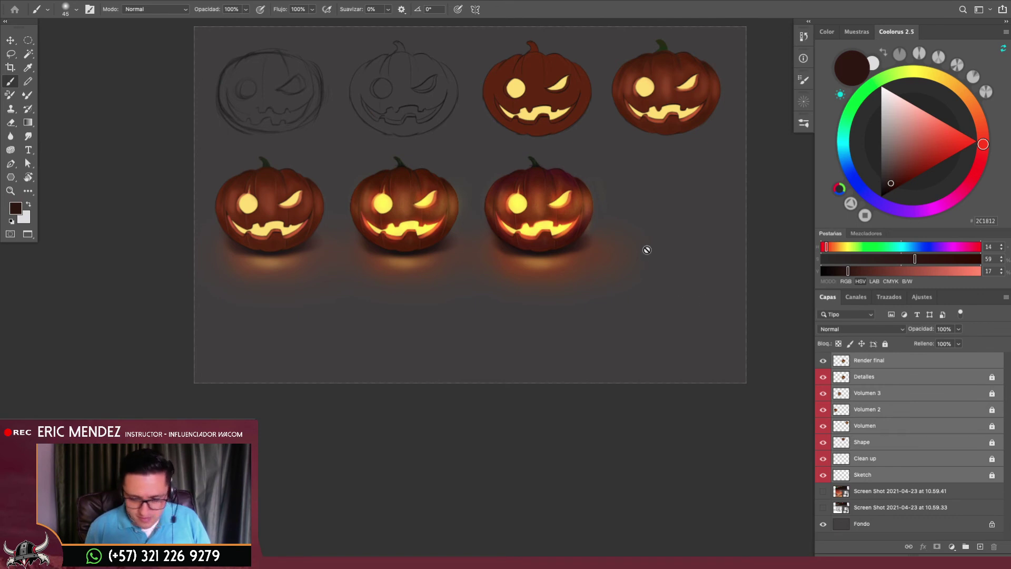
scroll(664, 266, up, 3)
Move all stage layers from Render final to Sketch down together on the canvas
click(936, 380)
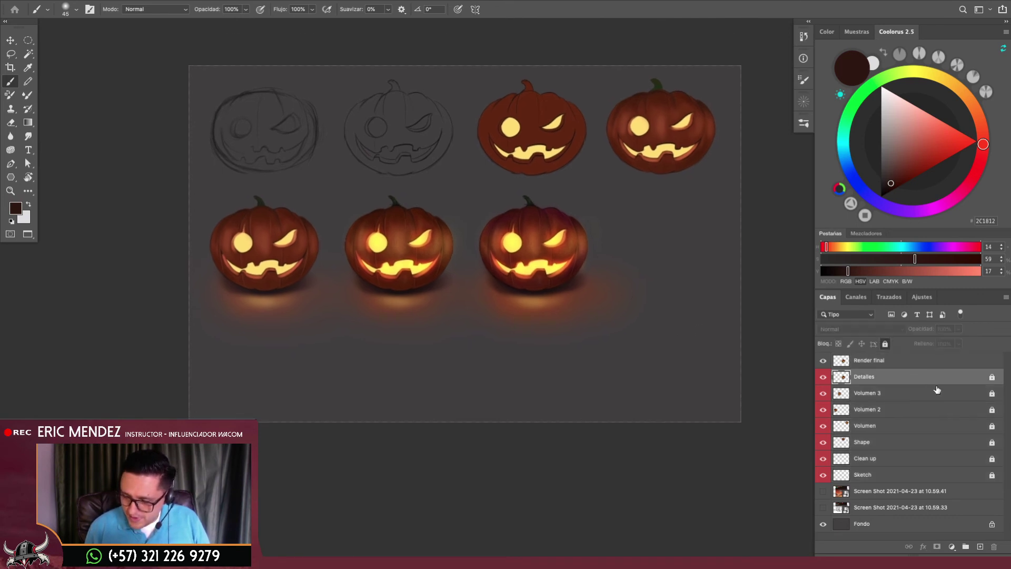
shift+click(881, 474)
shift+click(876, 360)
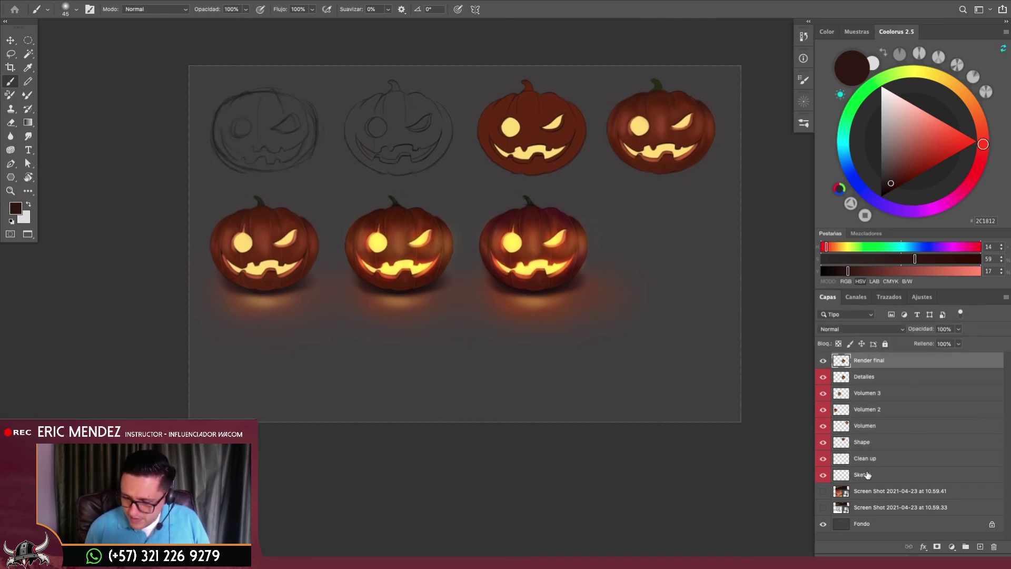
key(ctrl+t)
mouse_move(627, 315)
mouse_down()
mouse_move(629, 358)
mouse_move(621, 346)
mouse_up()
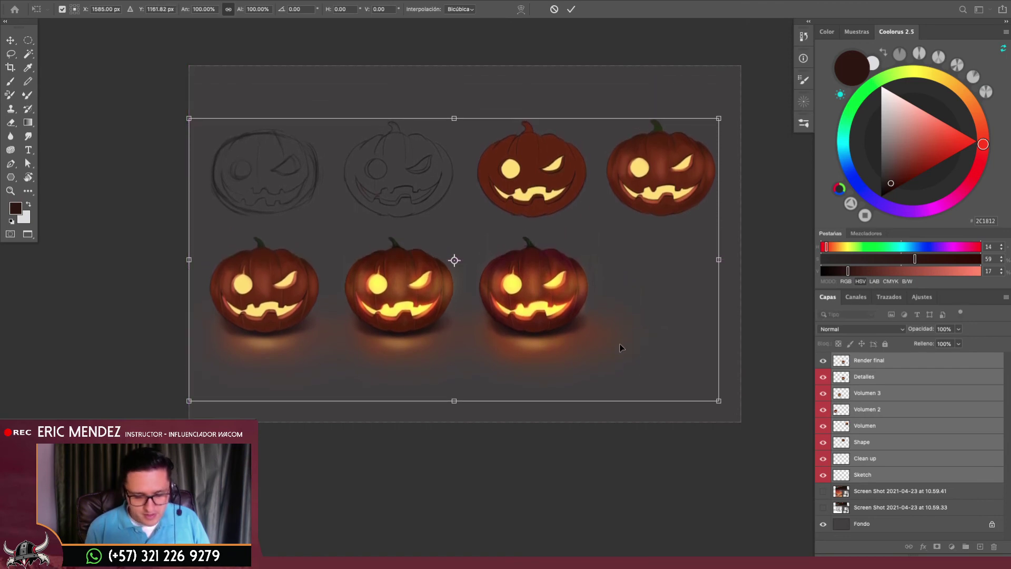
key(Return)
scroll(649, 350, up, 2)
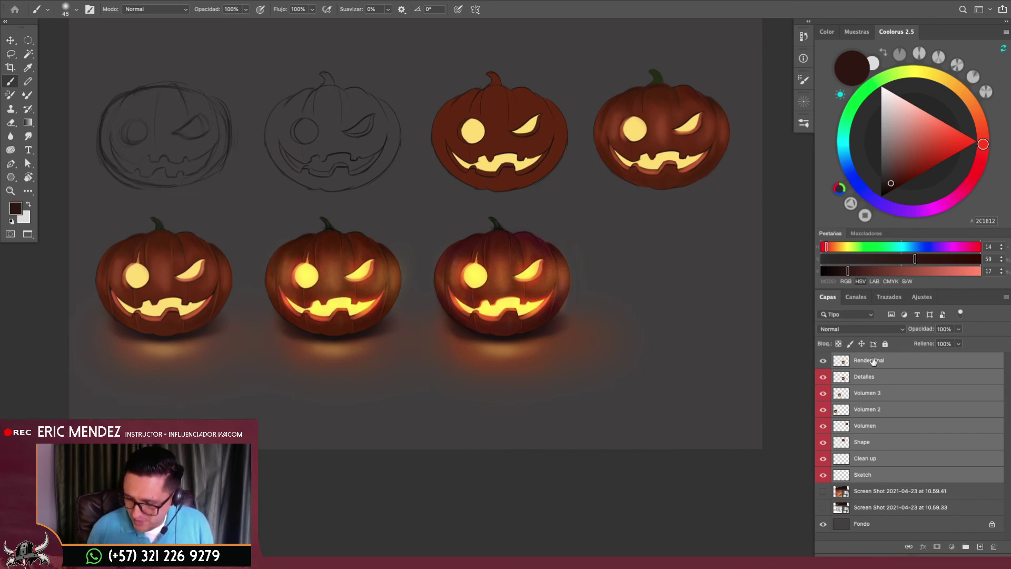
Lock the stage layers from Detalles down to Sketch
click(891, 376)
shift+click(893, 482)
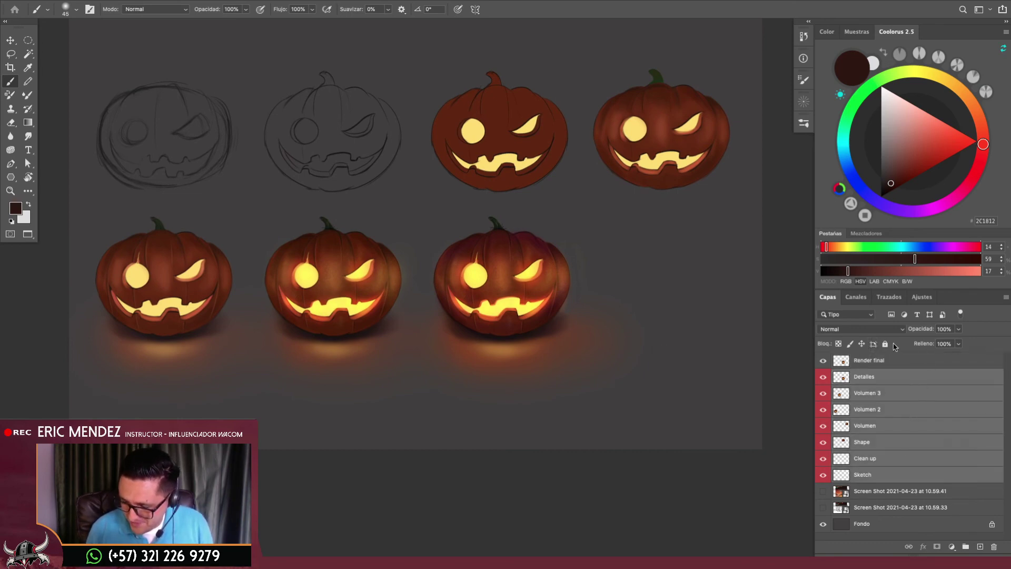
click(885, 343)
Move the Render final pumpkin right into the empty eighth slot and review the sheet
click(824, 362)
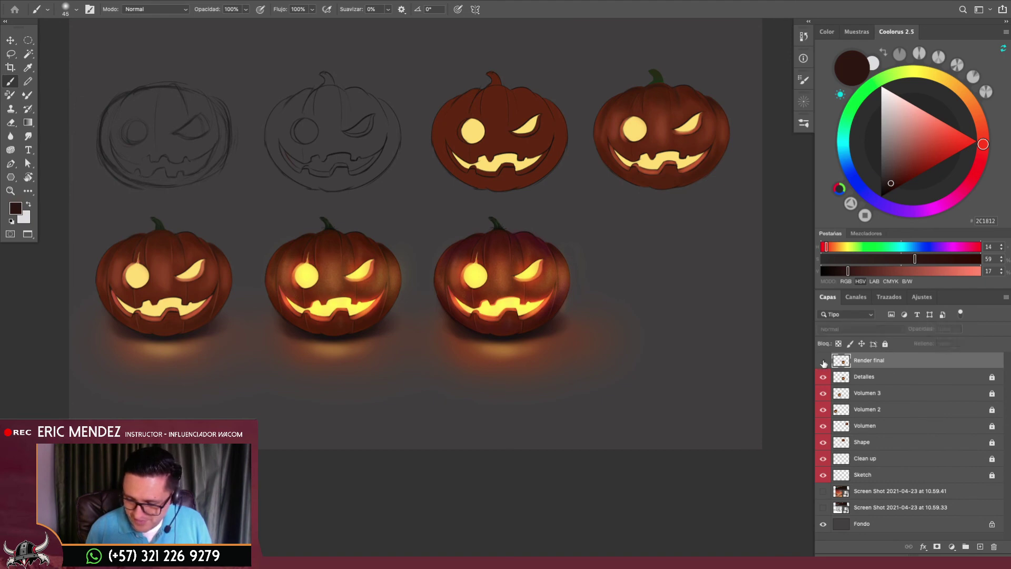
key(ctrl+t)
drag(561, 345, 721, 351)
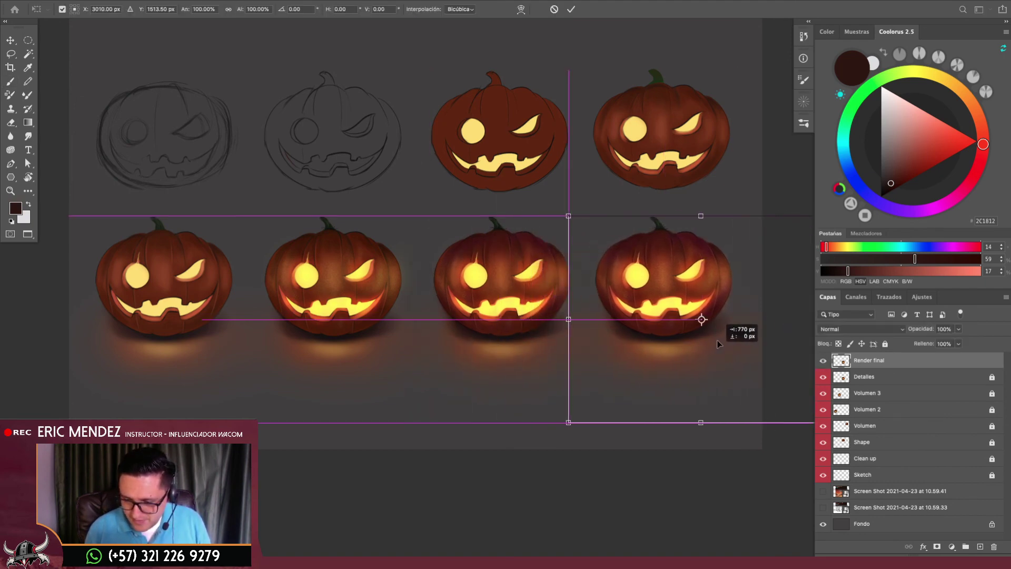
key(Return)
scroll(634, 379, down, 1)
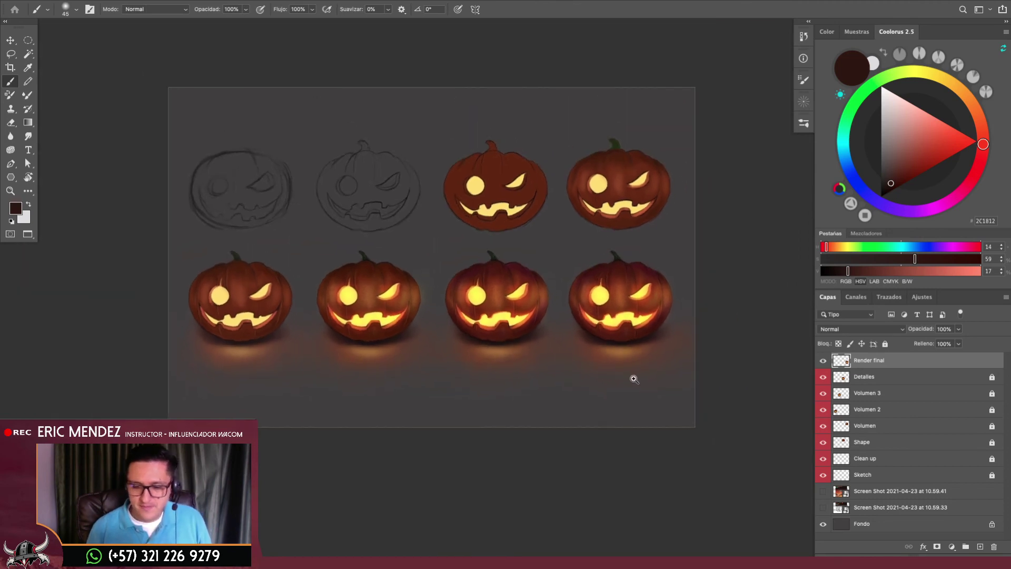
scroll(634, 378, up, 1)
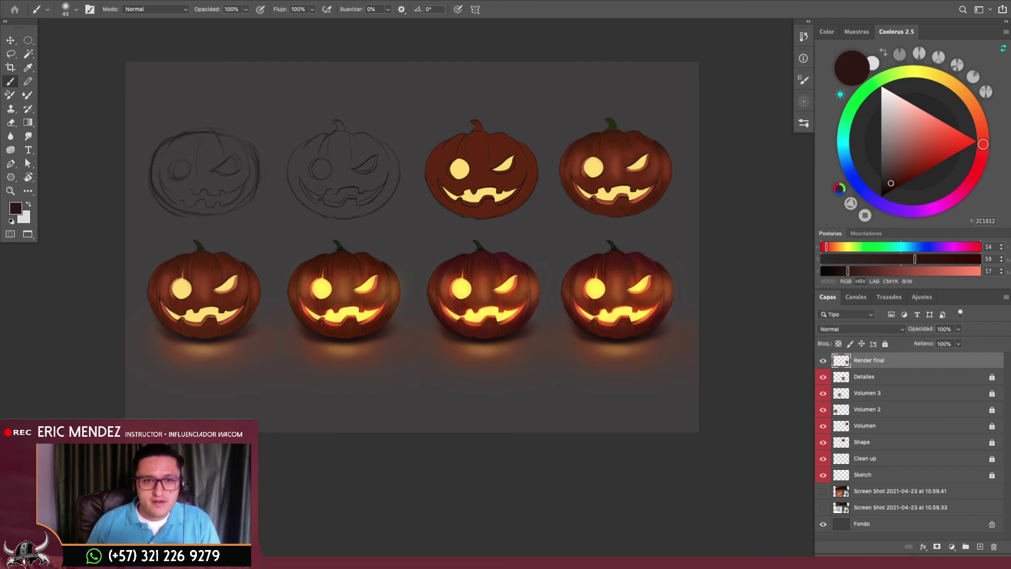
key(Tab)
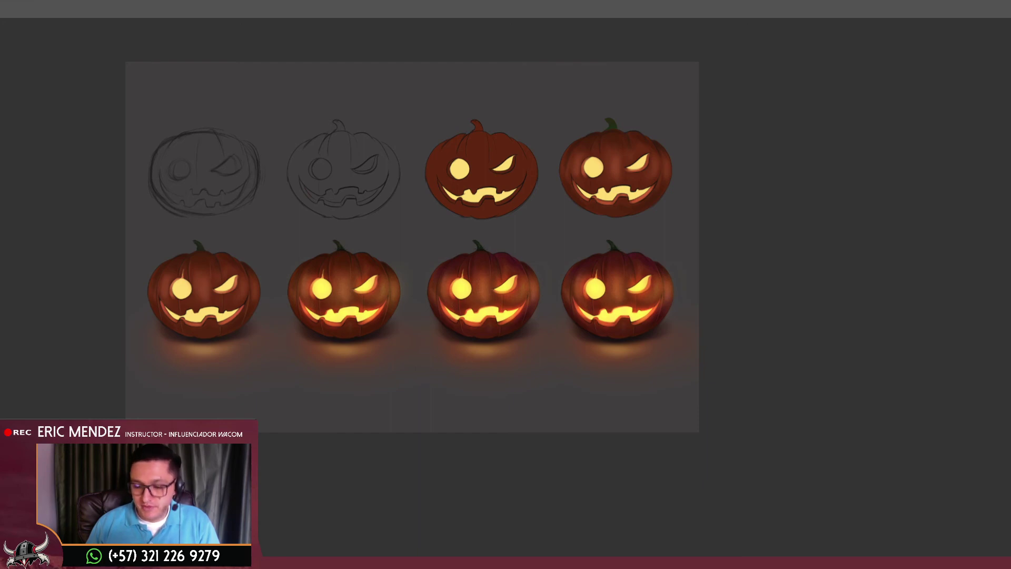
key(Tab)
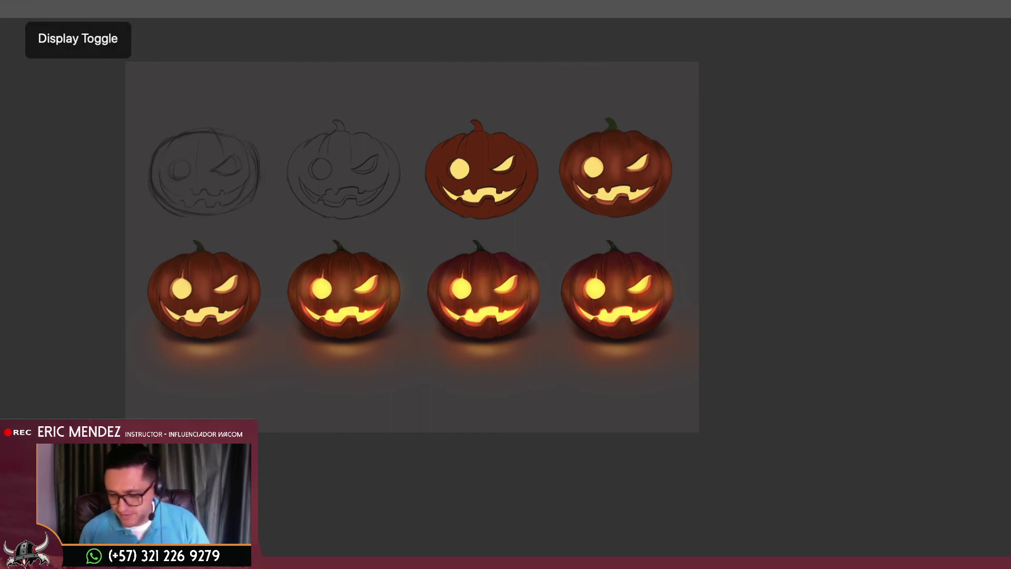
click(639, 322)
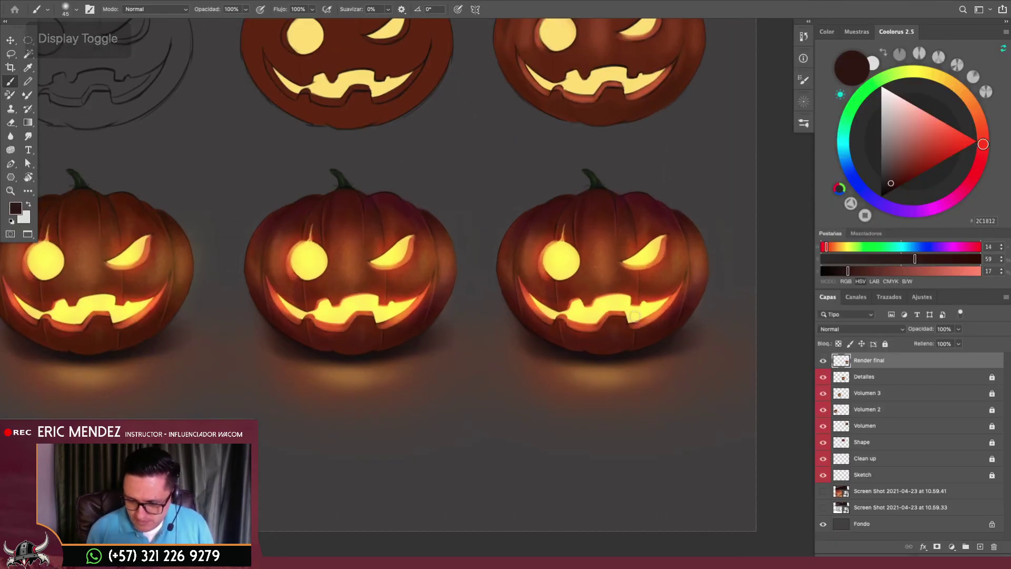
Create a new empty layer set to Superponer (Overlay) blending
key(ctrl+shift+alt+n)
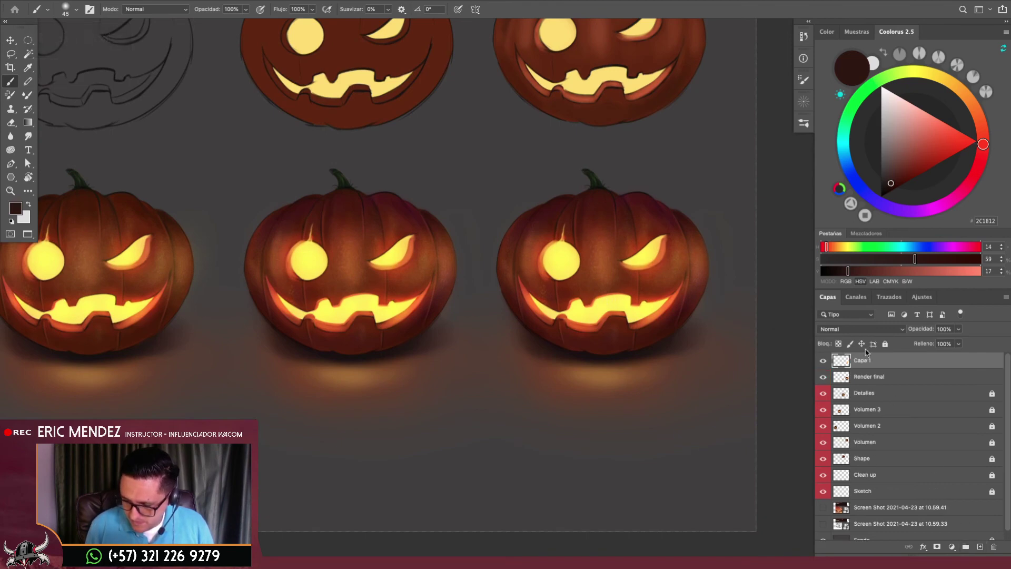
click(859, 329)
click(853, 442)
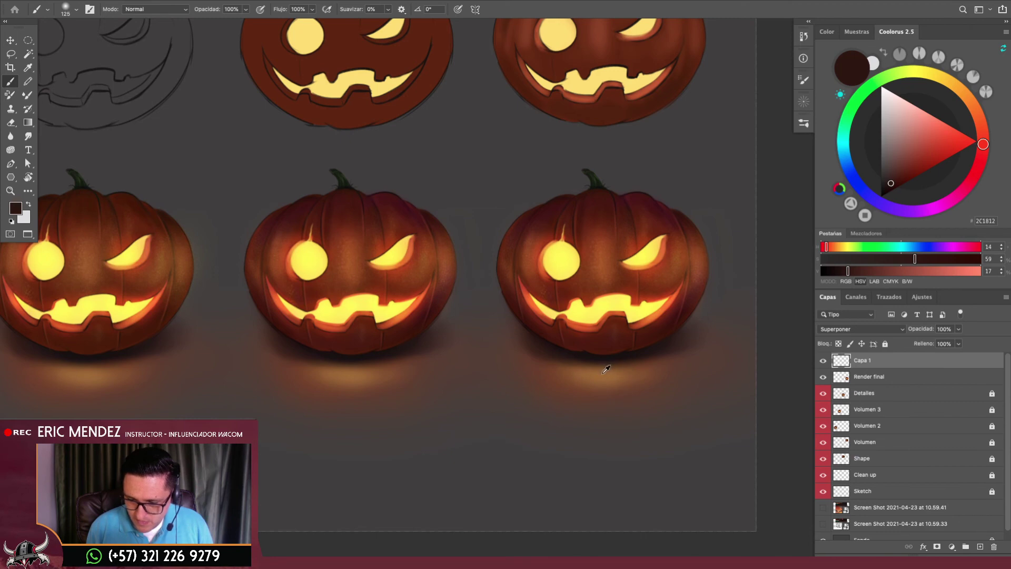
Sample yellow from the pumpkin mouth and paint the warm glow with a resized soft brush
alt+click(616, 303)
key(bracketright)
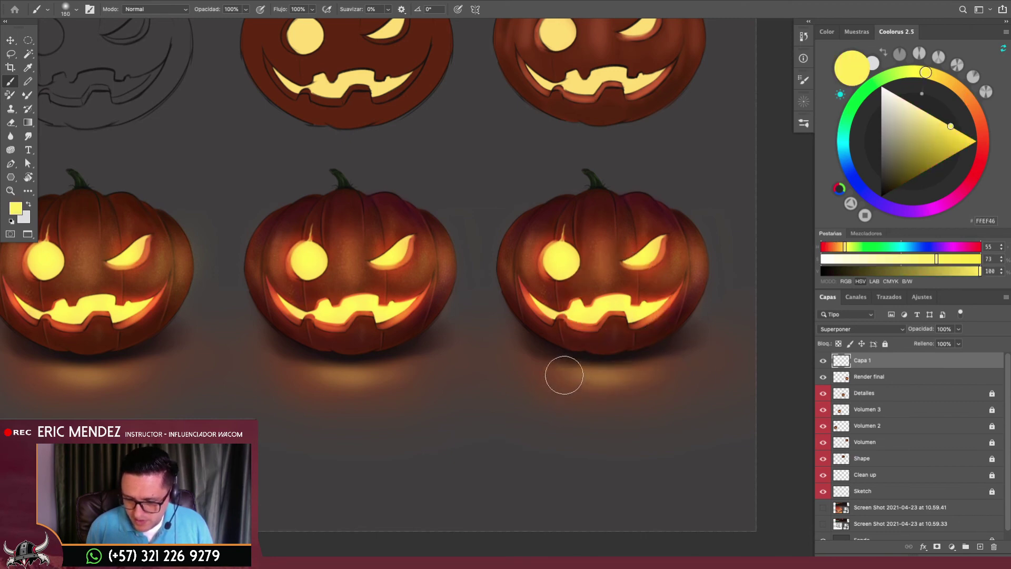
key(bracketright)
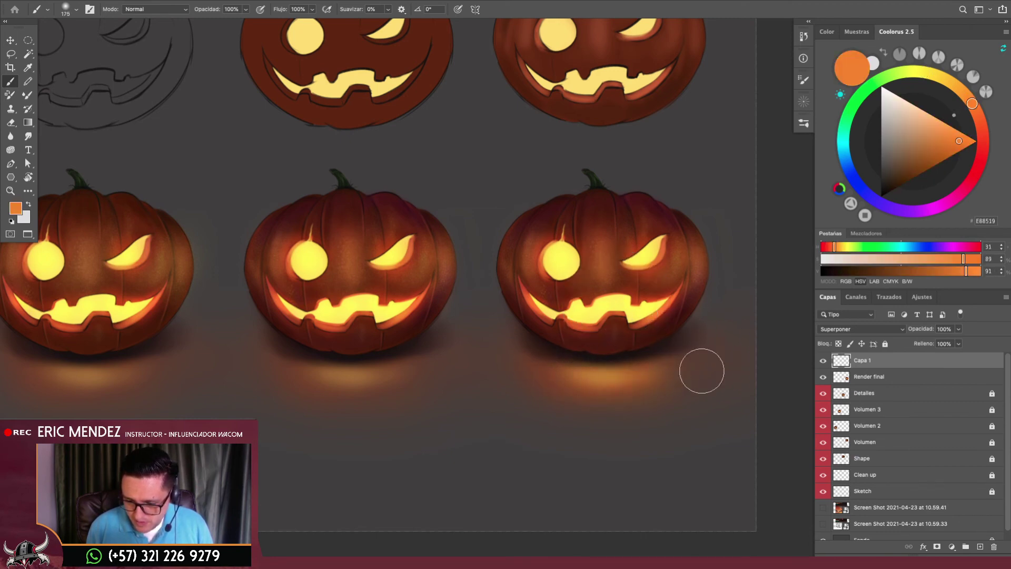
alt+click(679, 424)
mouse_move(633, 436)
mouse_down()
mouse_move(656, 435)
mouse_move(622, 441)
mouse_move(700, 368)
mouse_move(664, 384)
mouse_move(618, 364)
mouse_move(500, 386)
mouse_move(476, 419)
mouse_move(582, 360)
mouse_up()
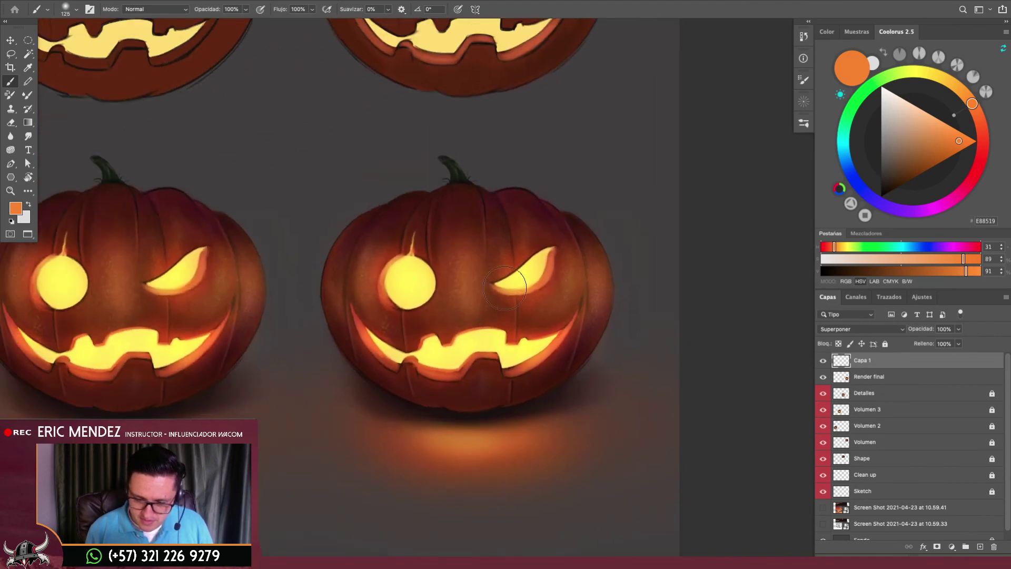
key(bracketleft)
key(bracketleft)
key(bracketleft)
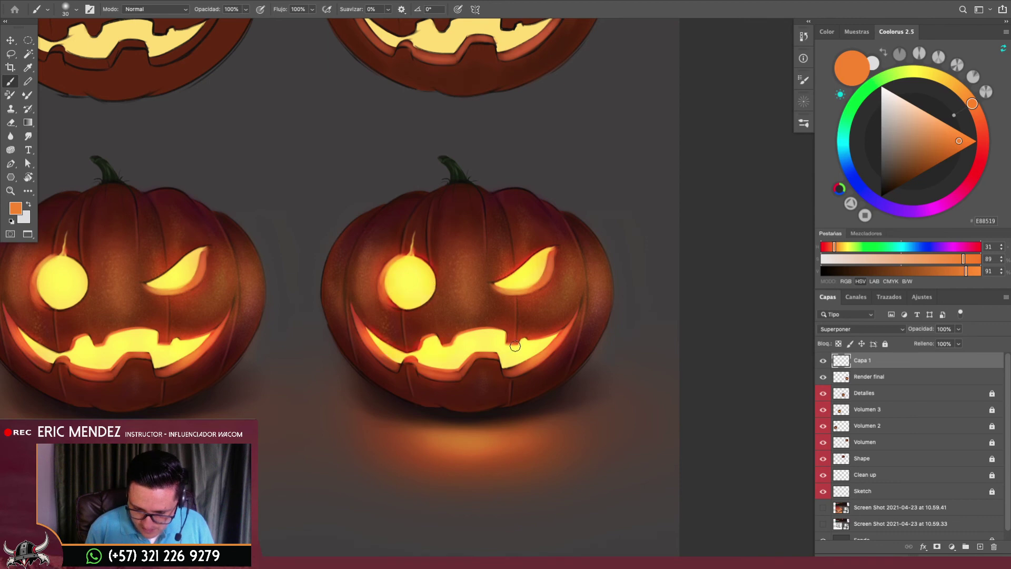
mouse_move(532, 354)
mouse_down()
mouse_move(464, 395)
mouse_move(523, 374)
mouse_up()
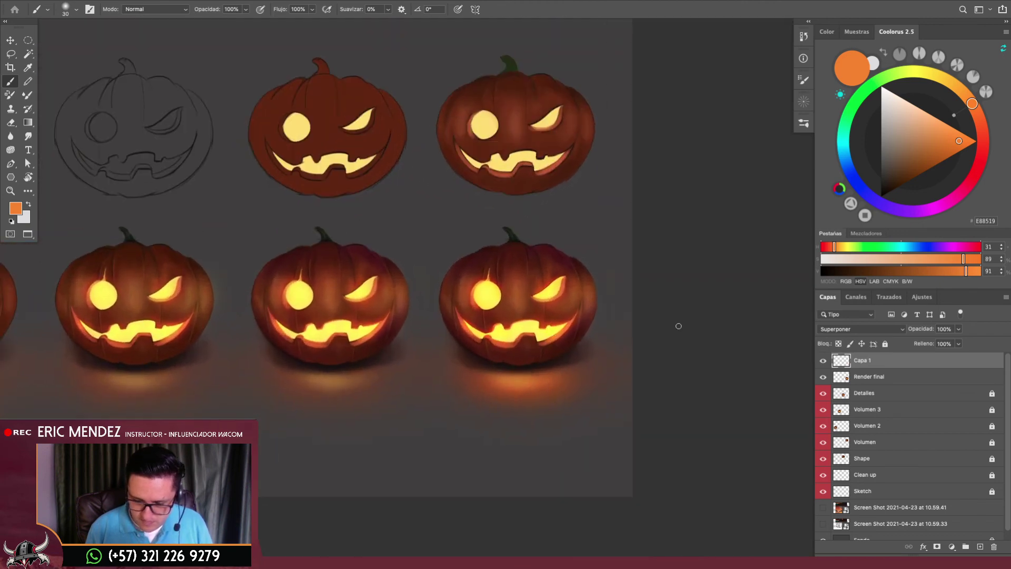
click(868, 377)
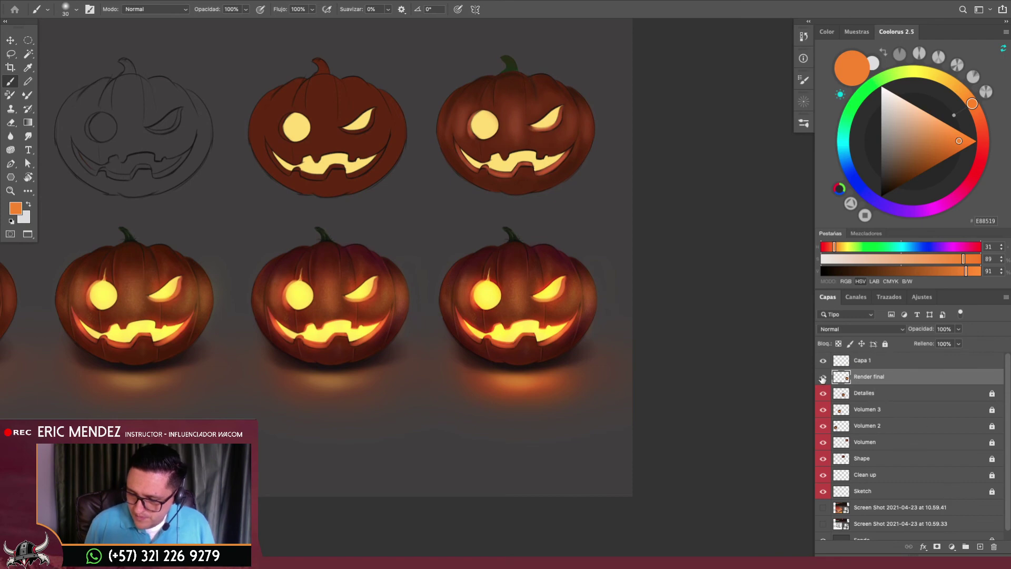
Add a new layer above Detalles with dark grey colour and a 250 brush
click(865, 394)
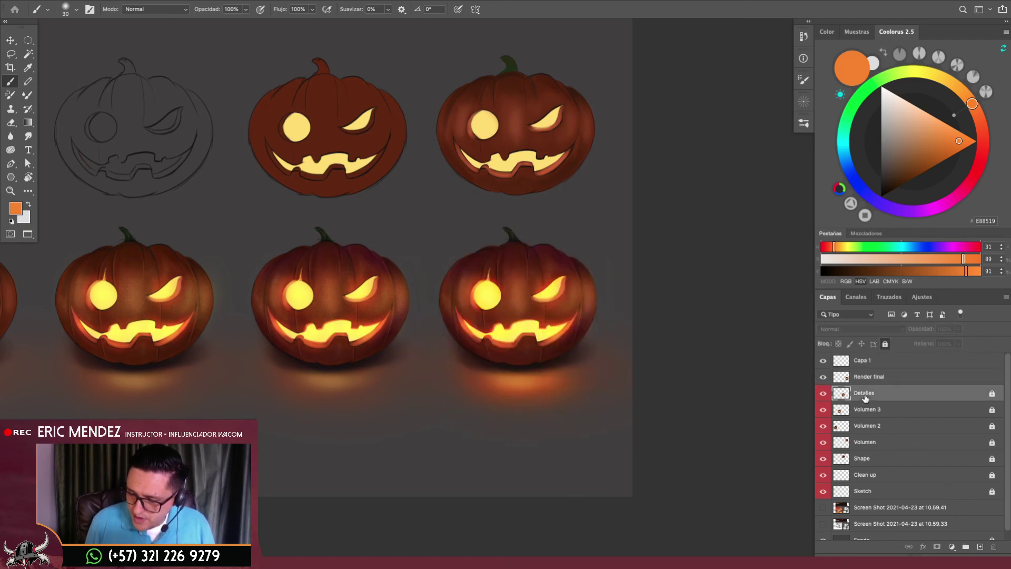
click(979, 545)
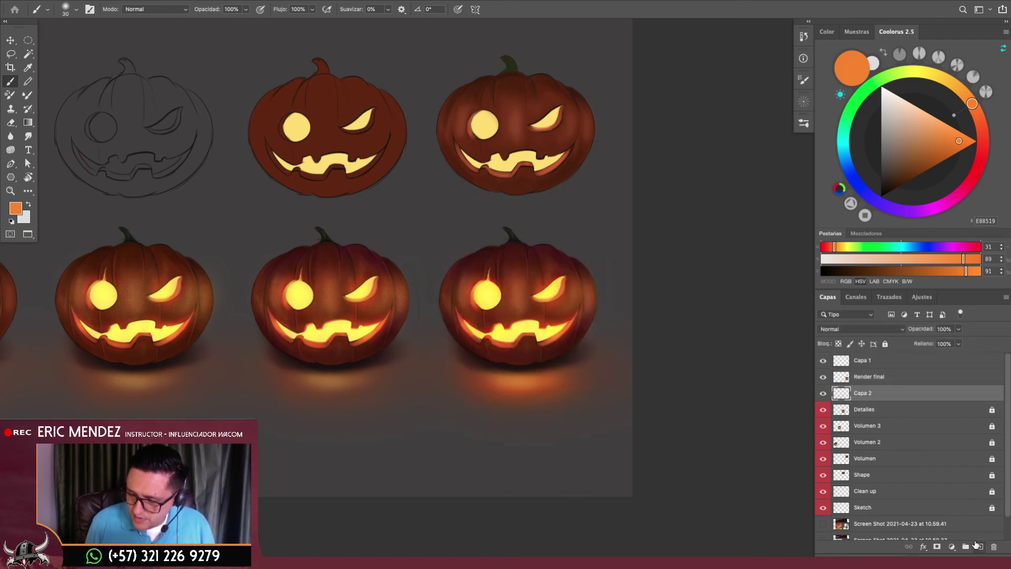
click(884, 169)
drag(880, 175, 881, 177)
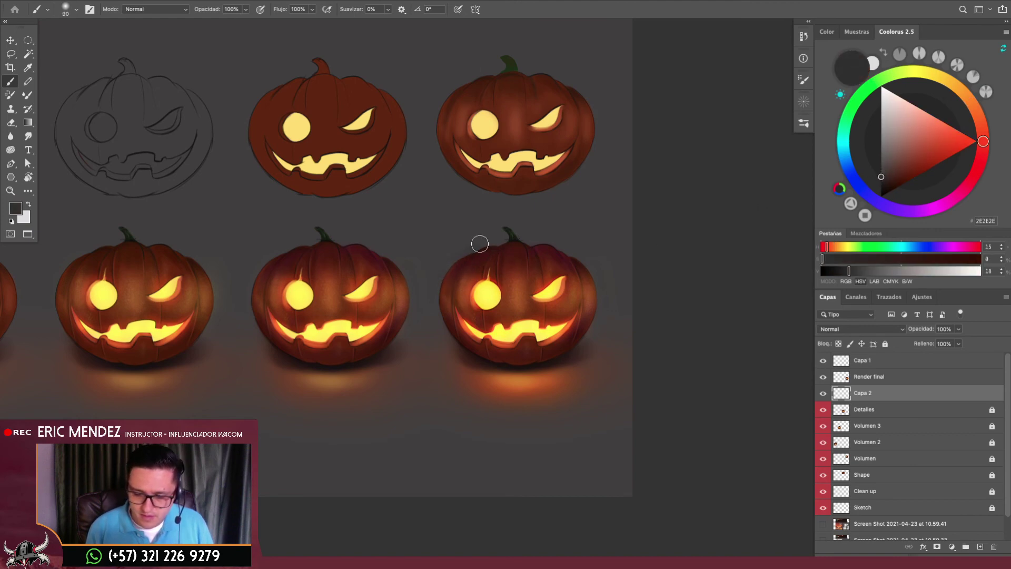
key(bracketright)
key(bracketright)
key(bracketright)
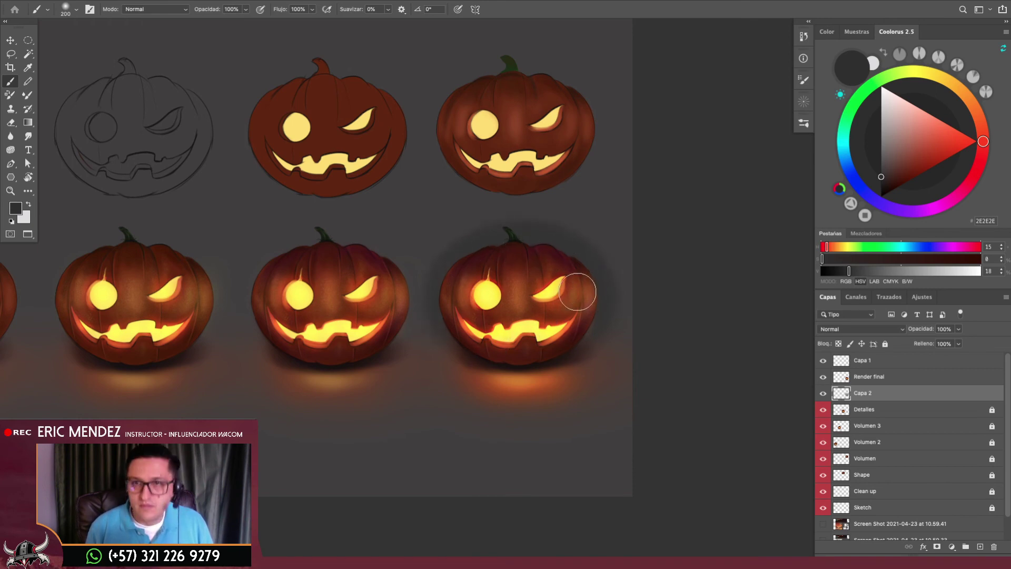
key(bracketright)
Paint the almost-black shadow halo with a 400 brush, zooming in on the lower-right pumpkin
mouse_move(555, 366)
mouse_down()
mouse_move(514, 372)
mouse_move(543, 368)
mouse_up()
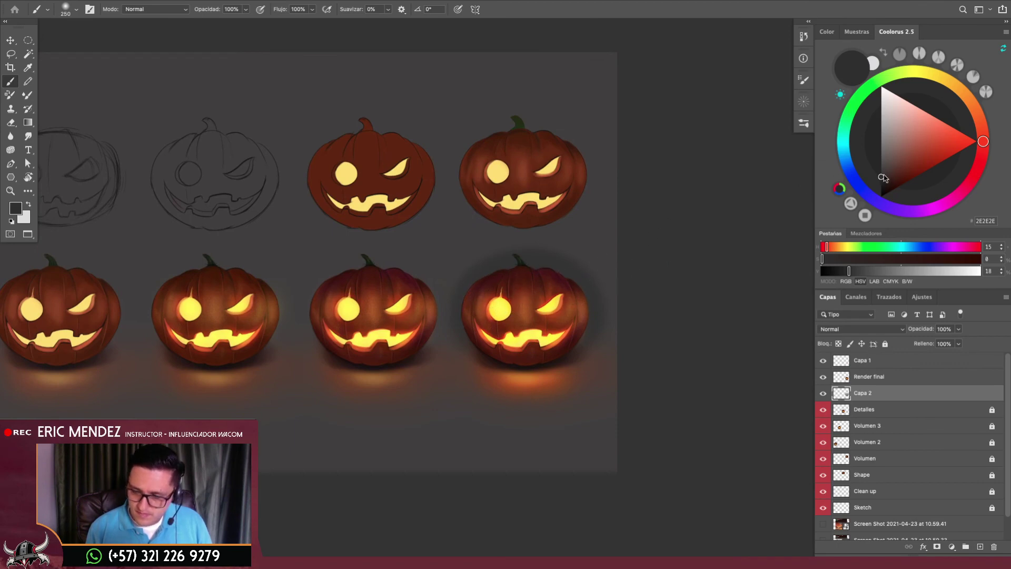
drag(883, 178, 881, 184)
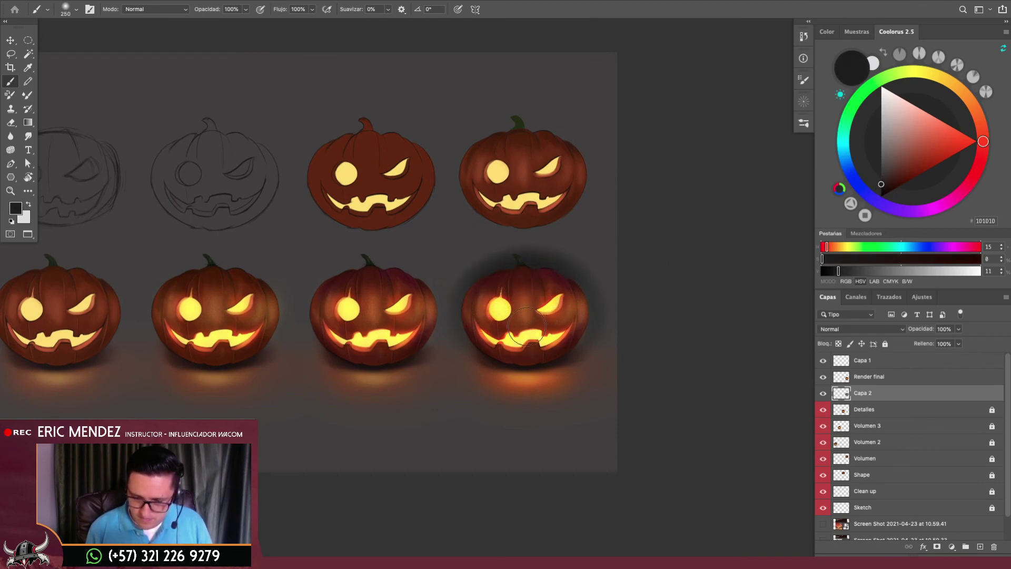
key(bracketright)
key(bracketright)
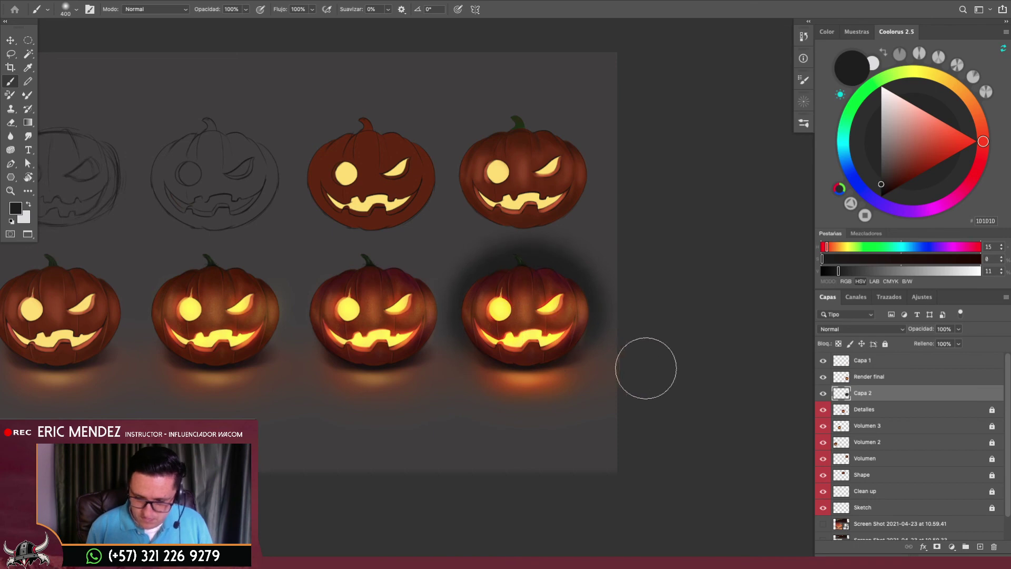
scroll(583, 422, down, 2)
mouse_move(583, 422)
mouse_down()
mouse_move(565, 423)
mouse_move(601, 424)
mouse_move(620, 397)
mouse_move(655, 289)
mouse_up()
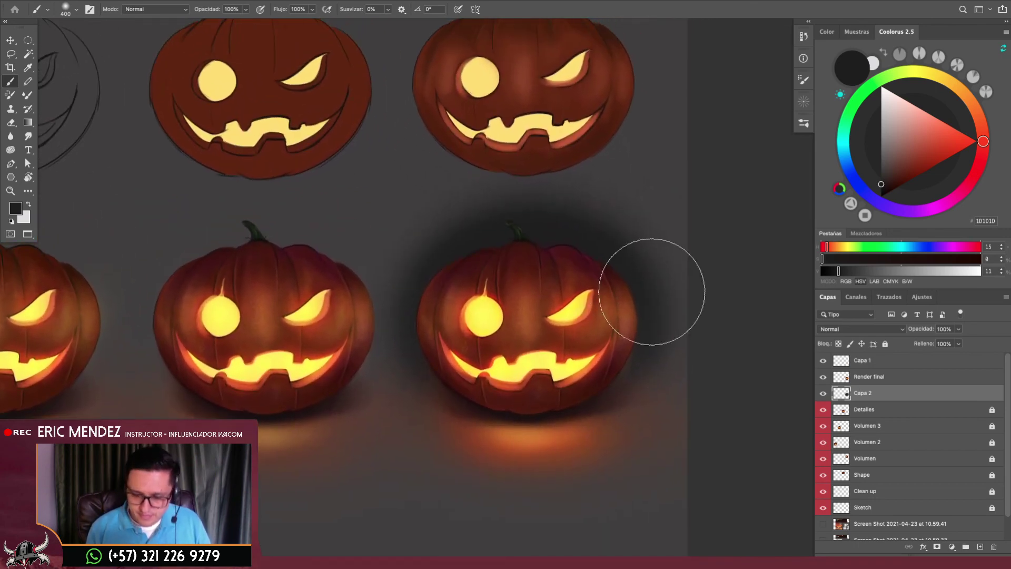
key(bracketleft)
key(bracketleft)
key(bracketleft)
key(bracketleft)
key(bracketleft)
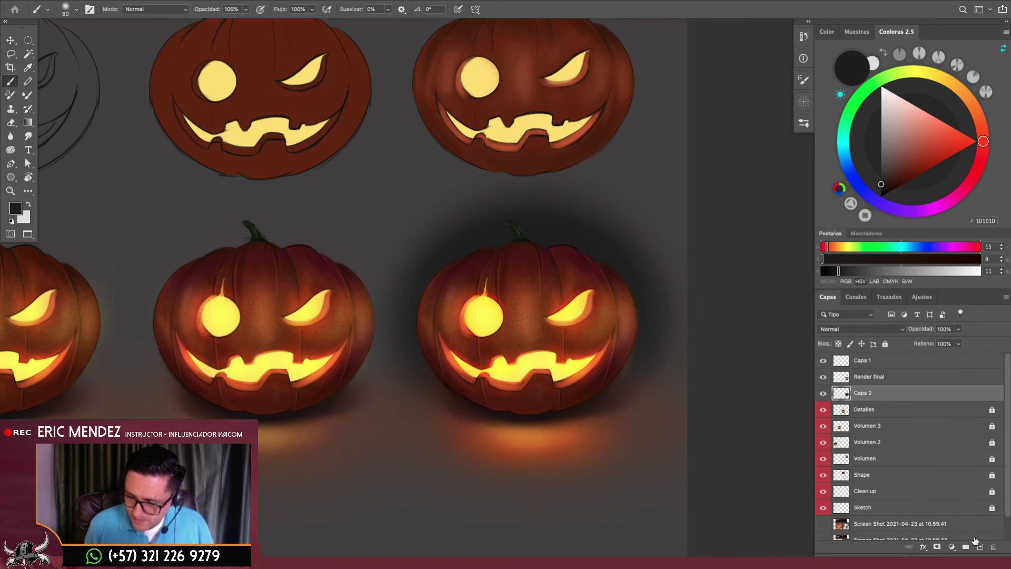
Set the layer to Sobreexponer color blending with magenta E158CB, after comparing Superponer
click(856, 328)
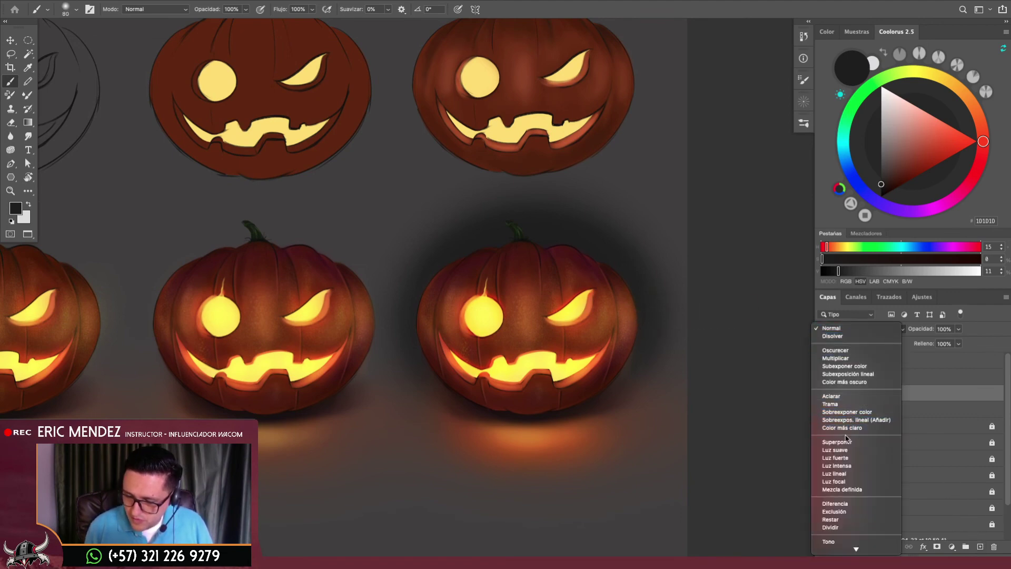
click(848, 413)
click(942, 205)
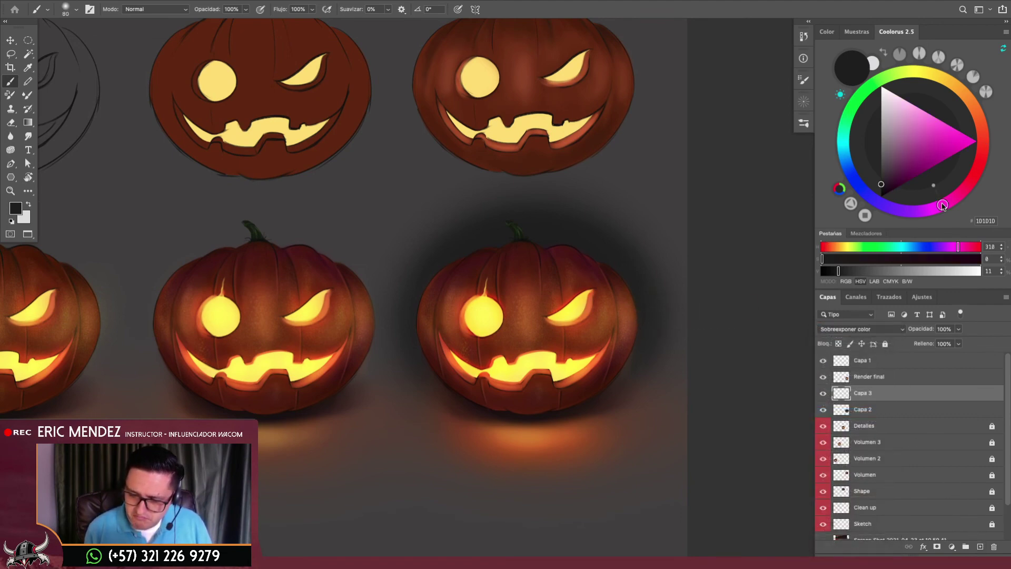
click(914, 158)
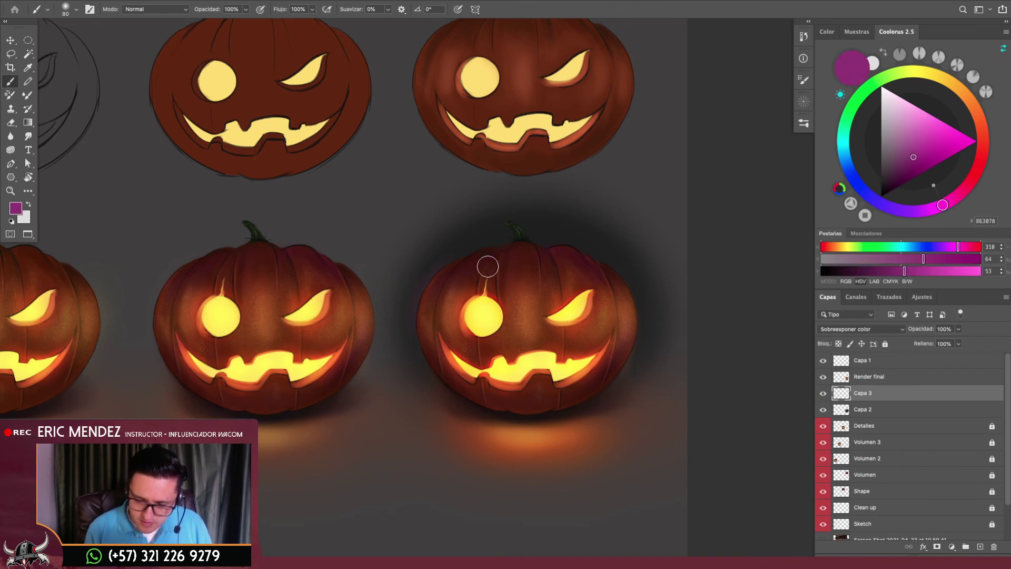
click(861, 328)
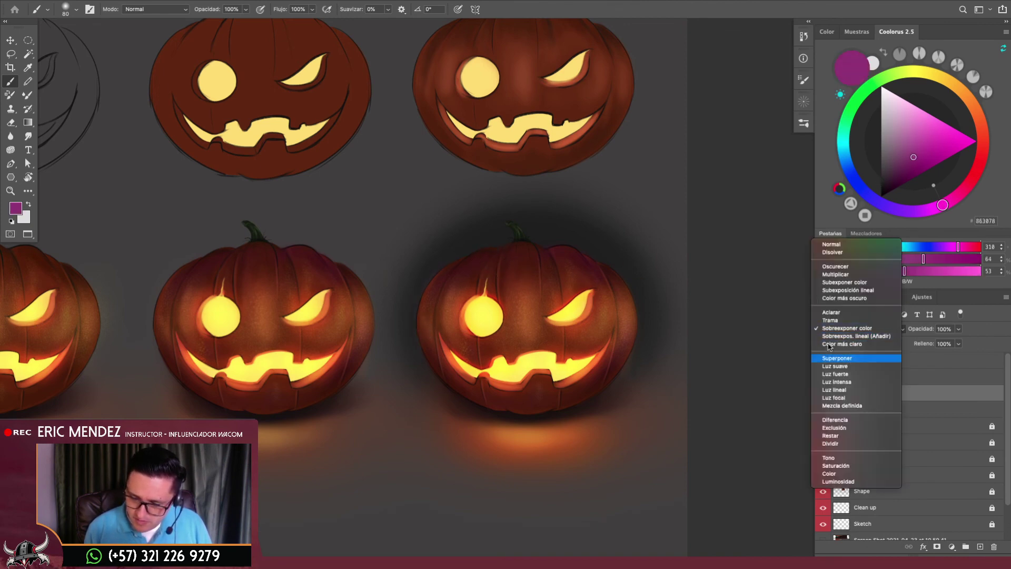
click(843, 360)
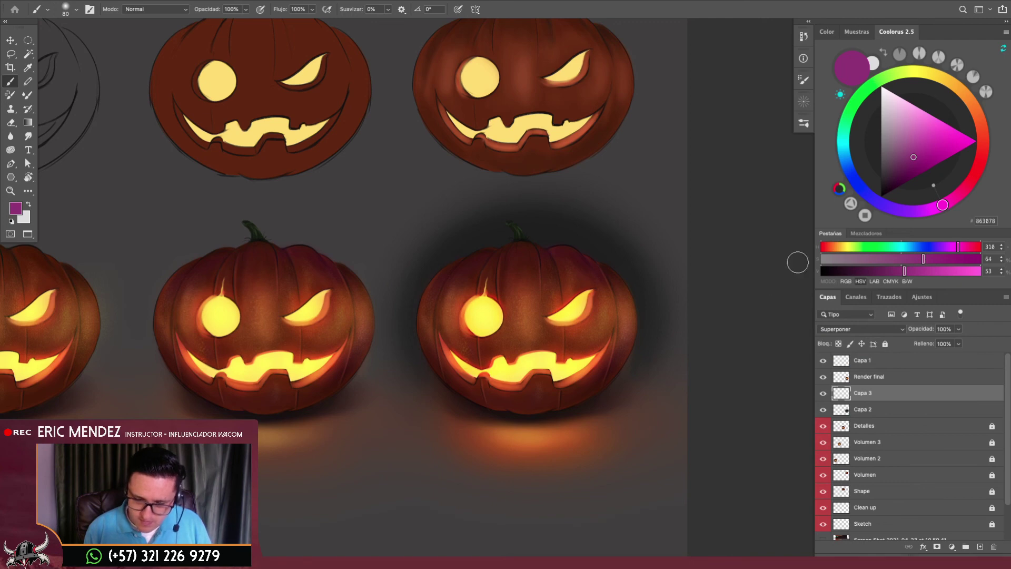
click(933, 128)
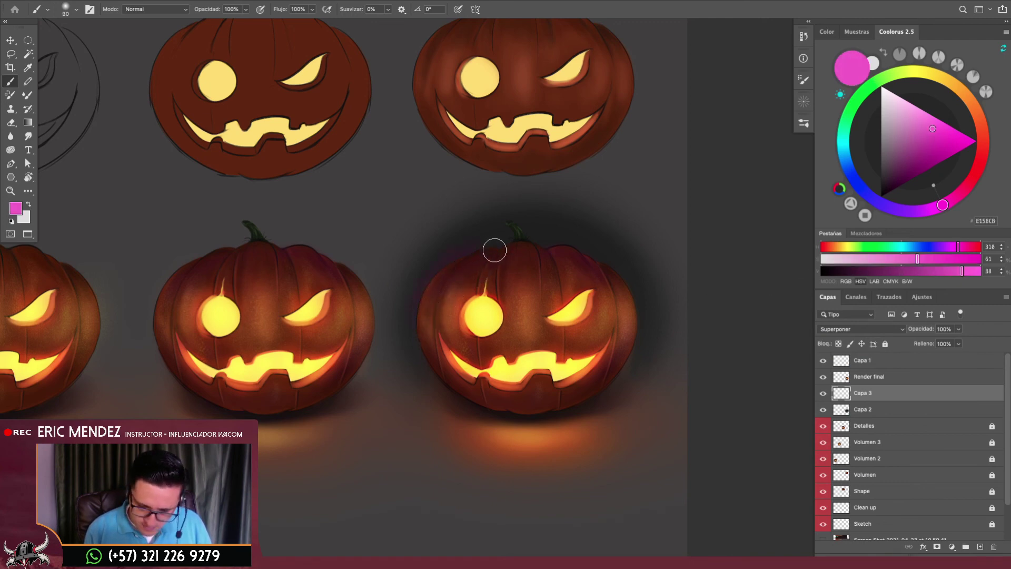
click(861, 327)
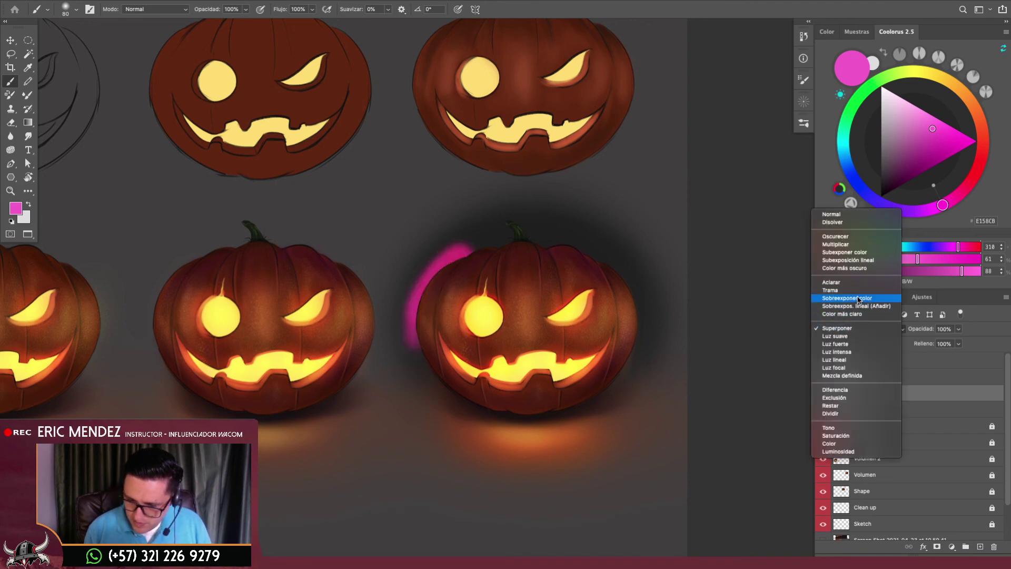
click(858, 298)
Erase the stray magenta stroke left of the pumpkin with a size-100 eraser
key(e)
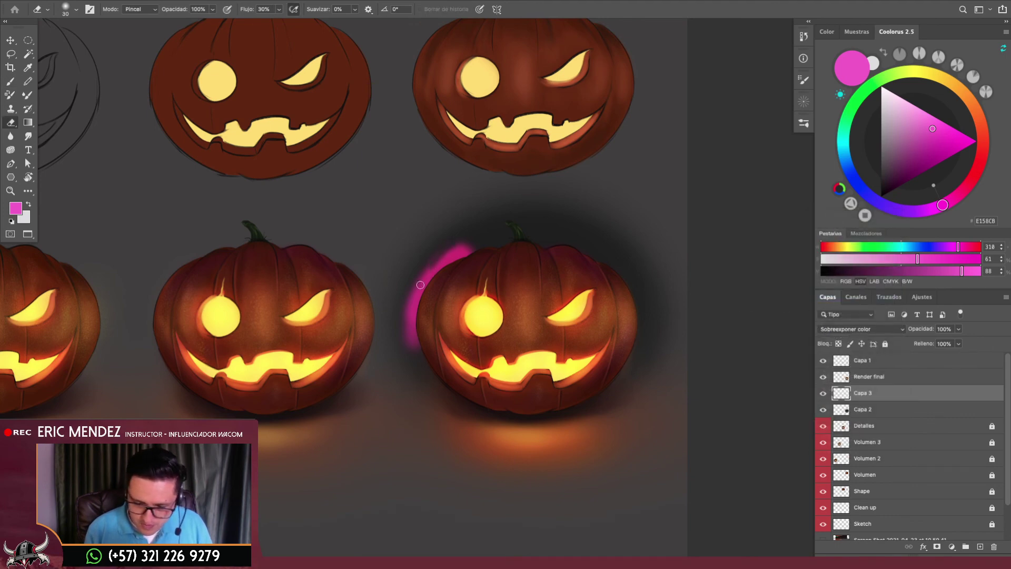
key(bracketright)
key(bracketright)
key(bracketright)
drag(407, 332, 482, 233)
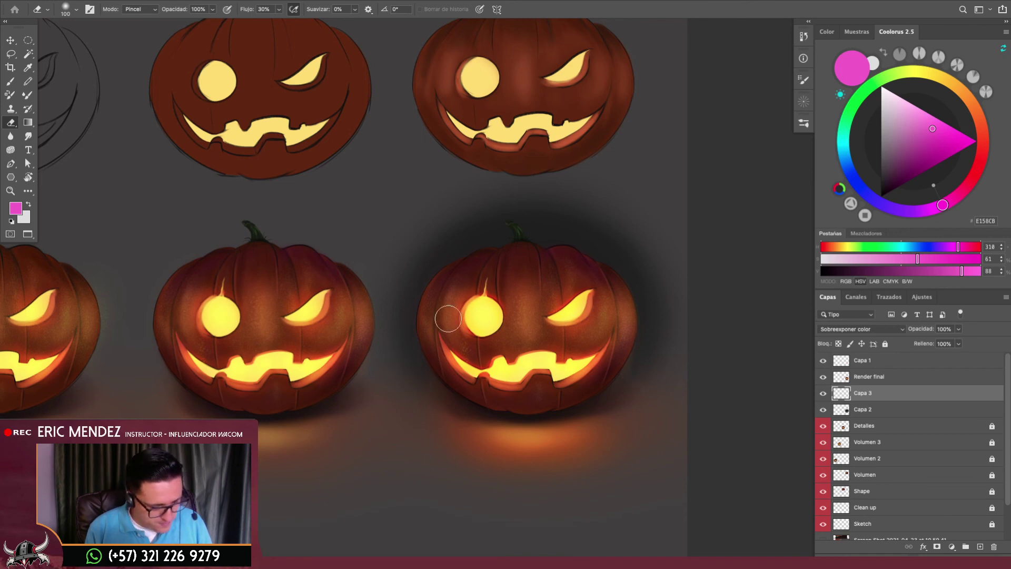
Paint the magenta rim light at 20% brush opacity, sizes 80 to 150, then fit the sheet
key(b)
key(2)
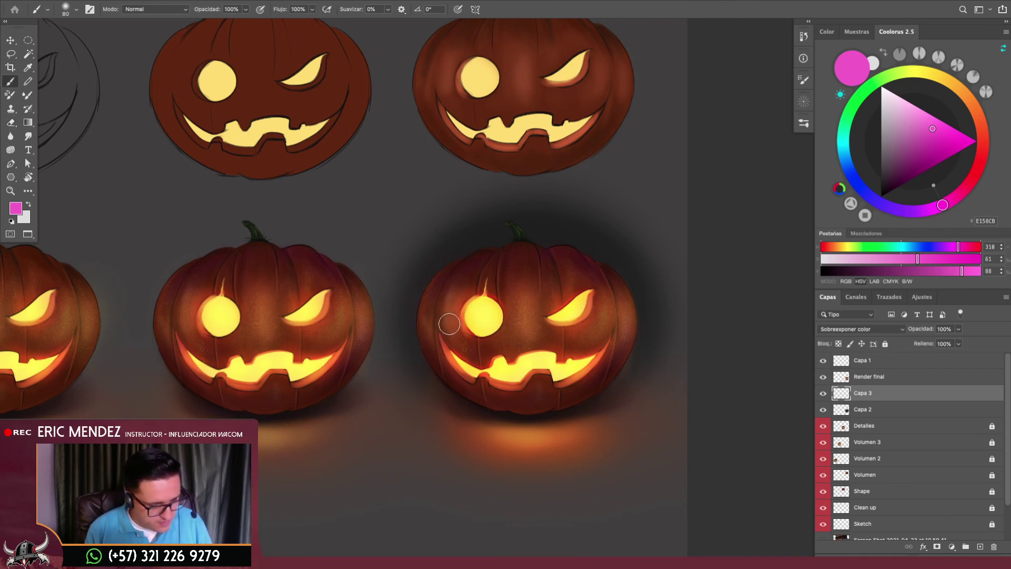
key(bracketright)
key(bracketright)
key(bracketright)
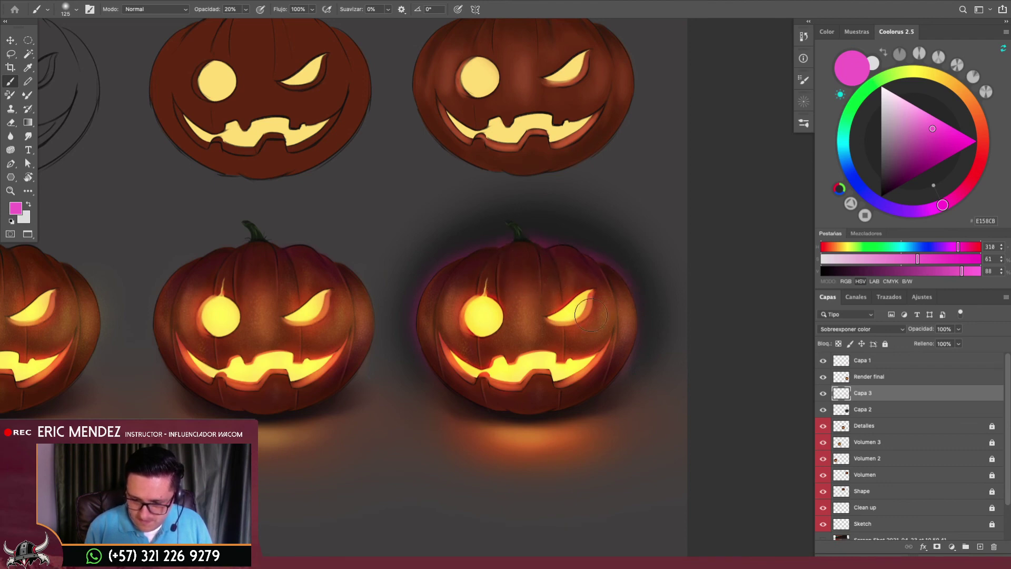
key(bracketleft)
key(bracketleft)
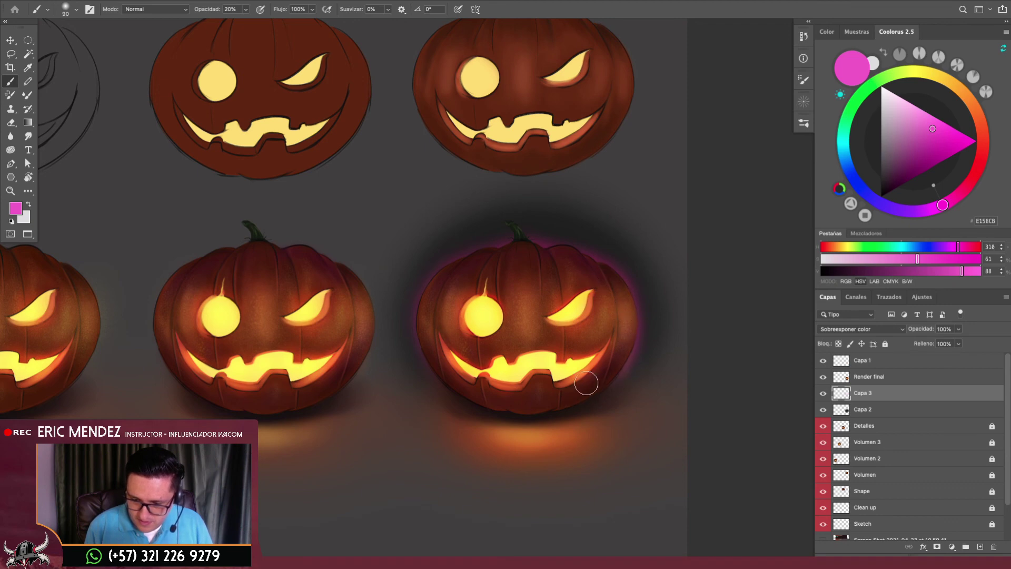
key(bracketleft)
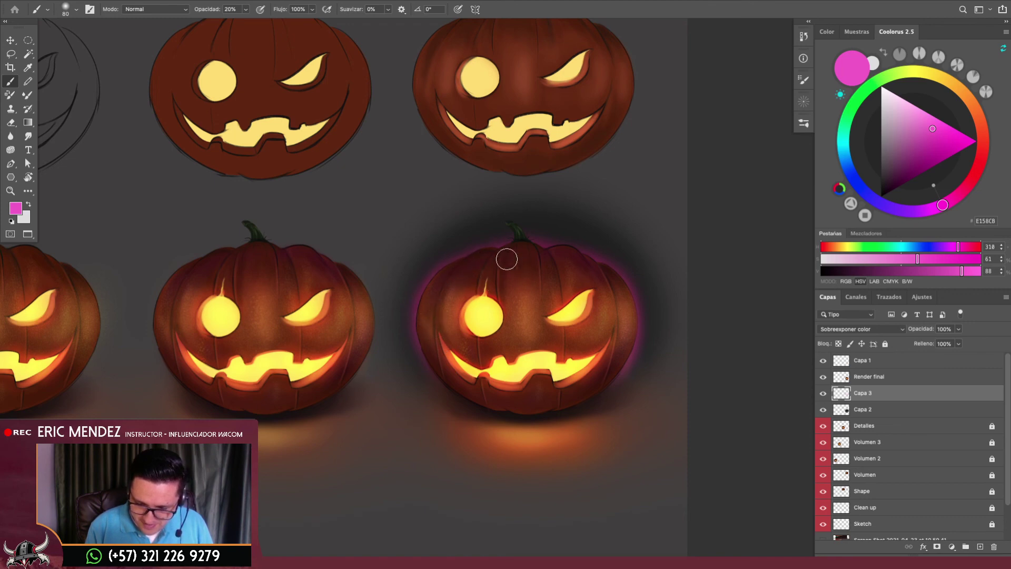
key(bracketright)
key(bracketright)
key(bracketright)
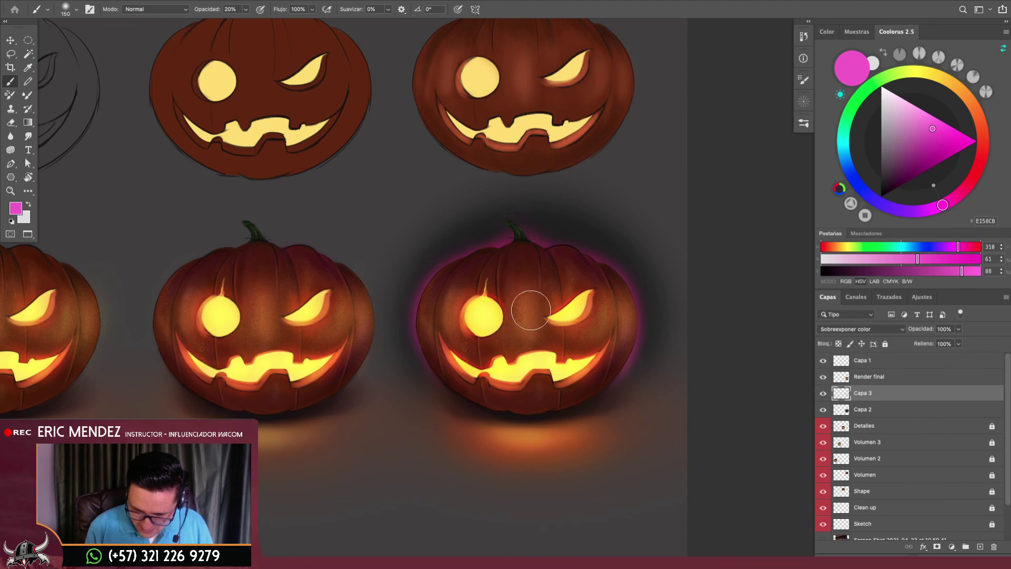
key(ctrl+0)
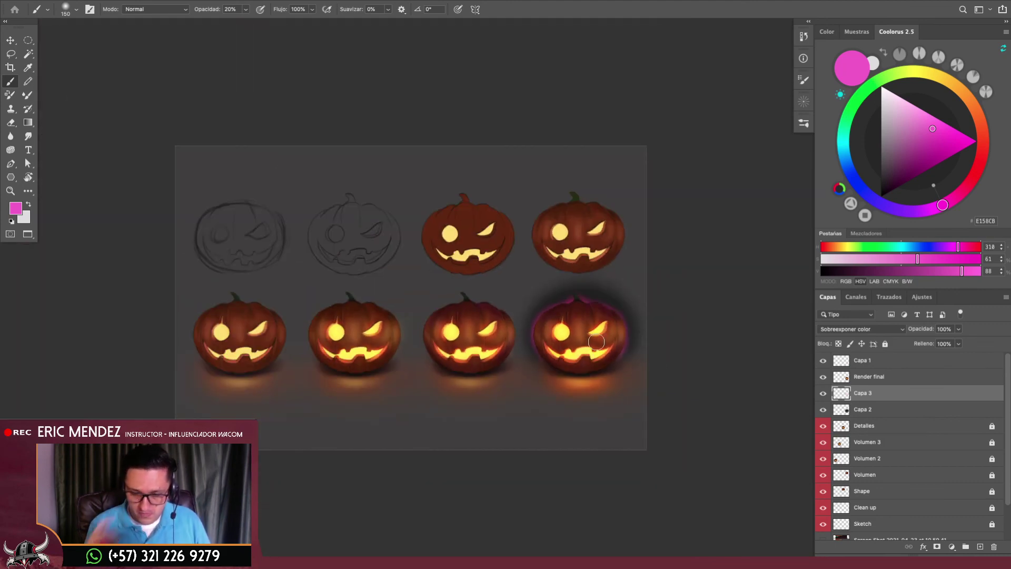
Paint more magenta along the pumpkin's top and right edges, then hide Capa 2 to compare
scroll(596, 342, up, 3)
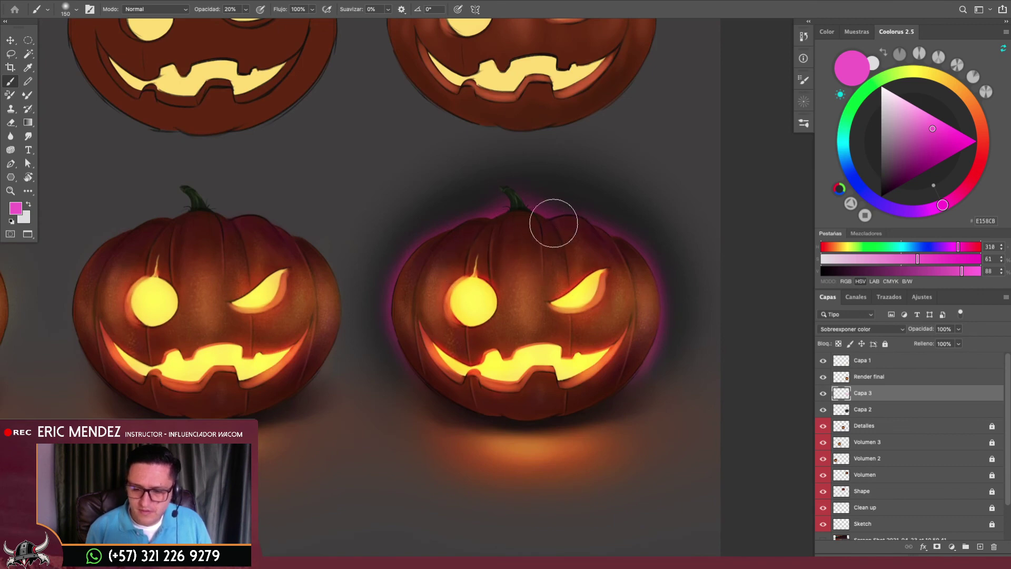
key(bracketleft)
key(bracketleft)
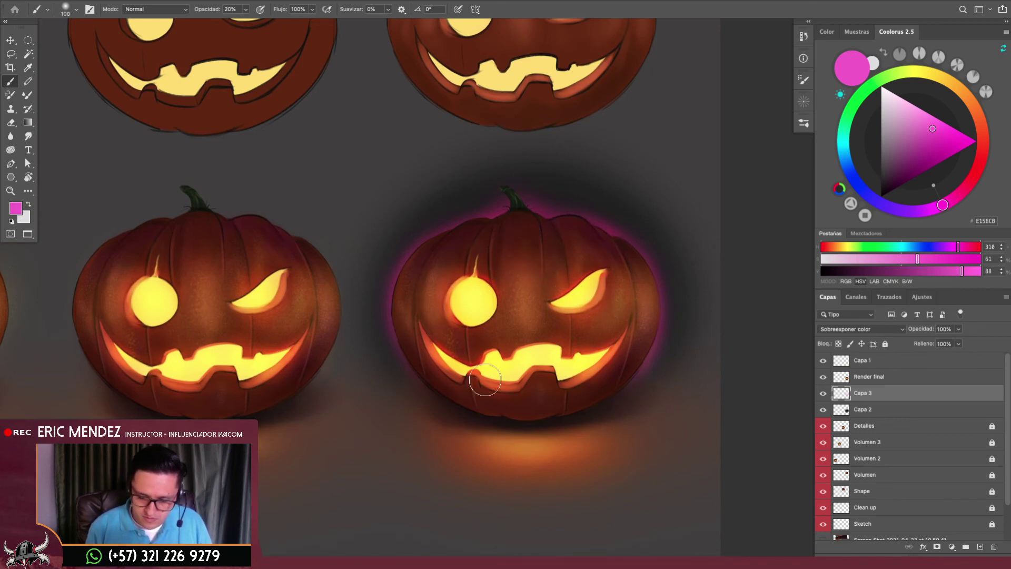
key(bracketright)
key(bracketright)
key(bracketright)
key(bracketright)
key(bracketright)
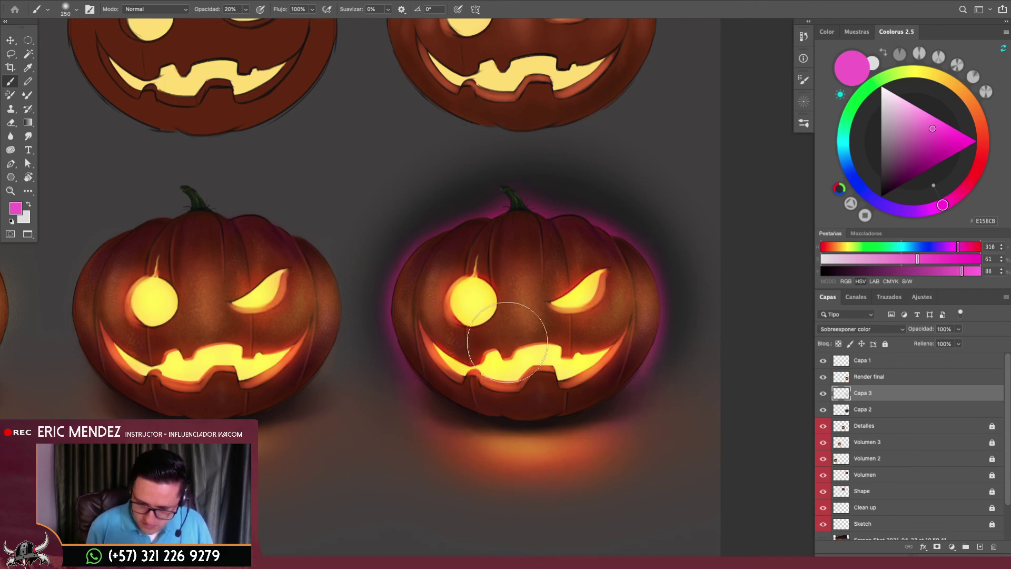
scroll(614, 413, down, 5)
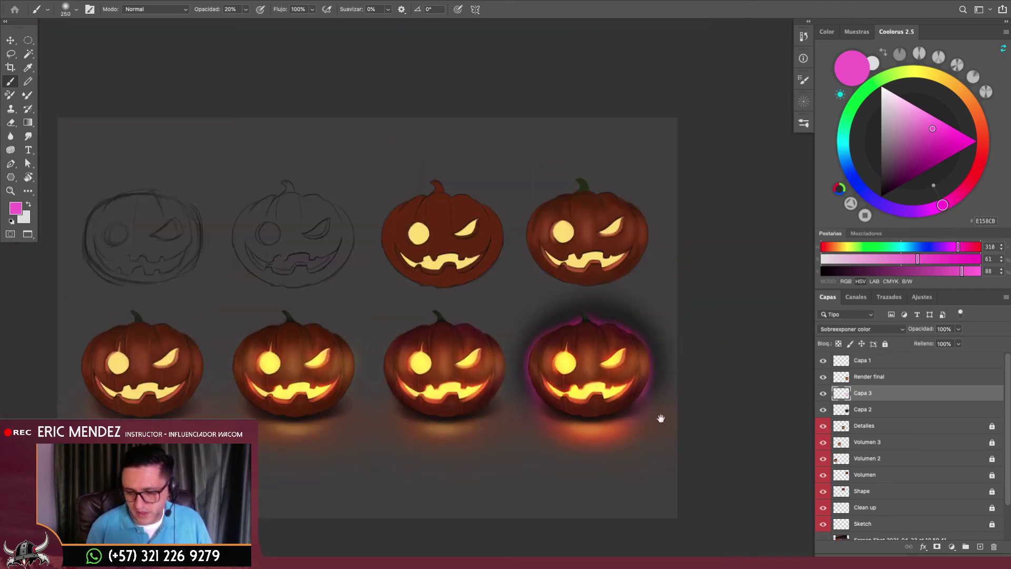
scroll(659, 418, up, 1)
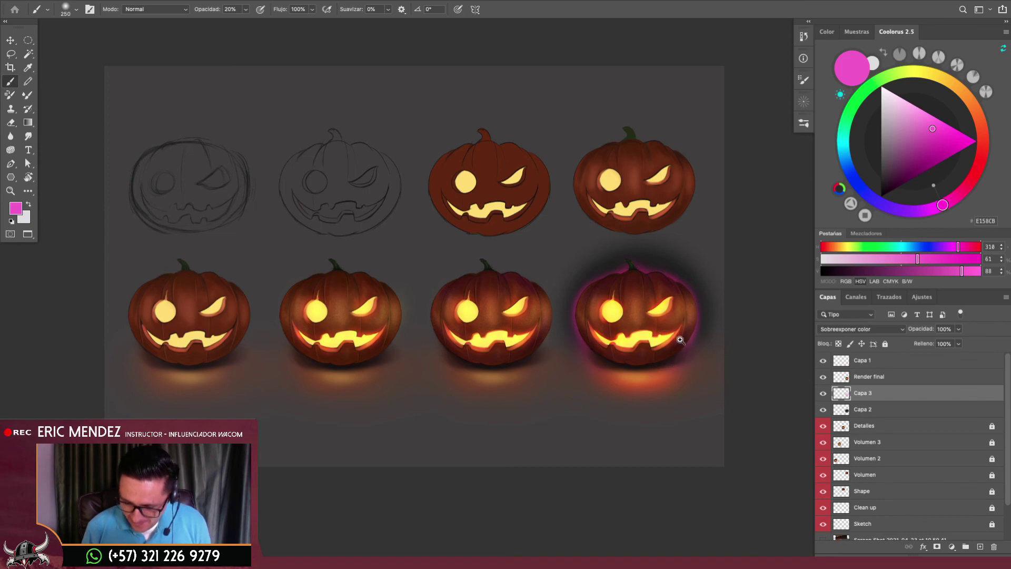
scroll(680, 339, up, 2)
click(823, 409)
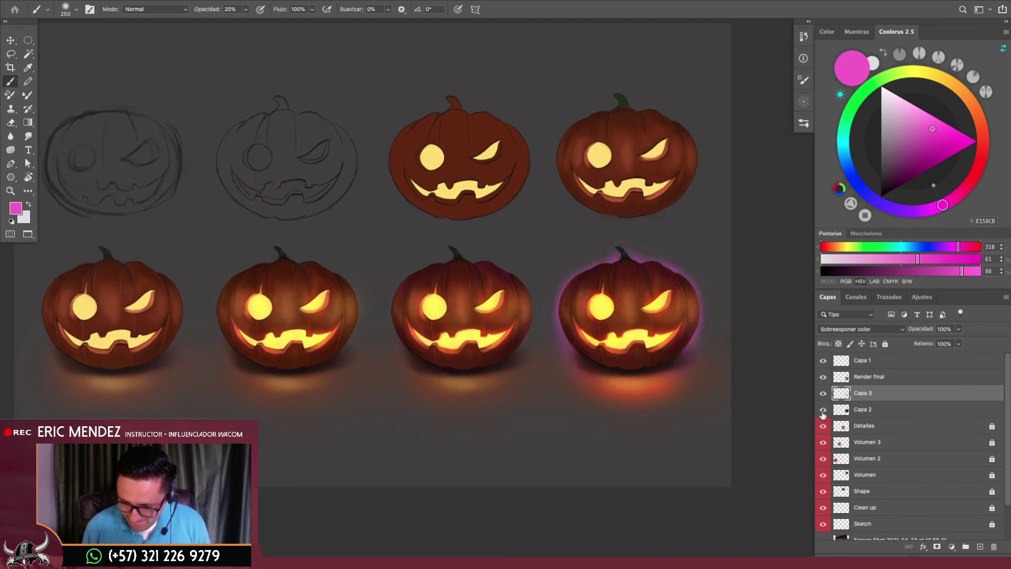
Show the shadow halo again, pick near-black, and try then undo a dark background fill
click(823, 410)
key(ctrl+t)
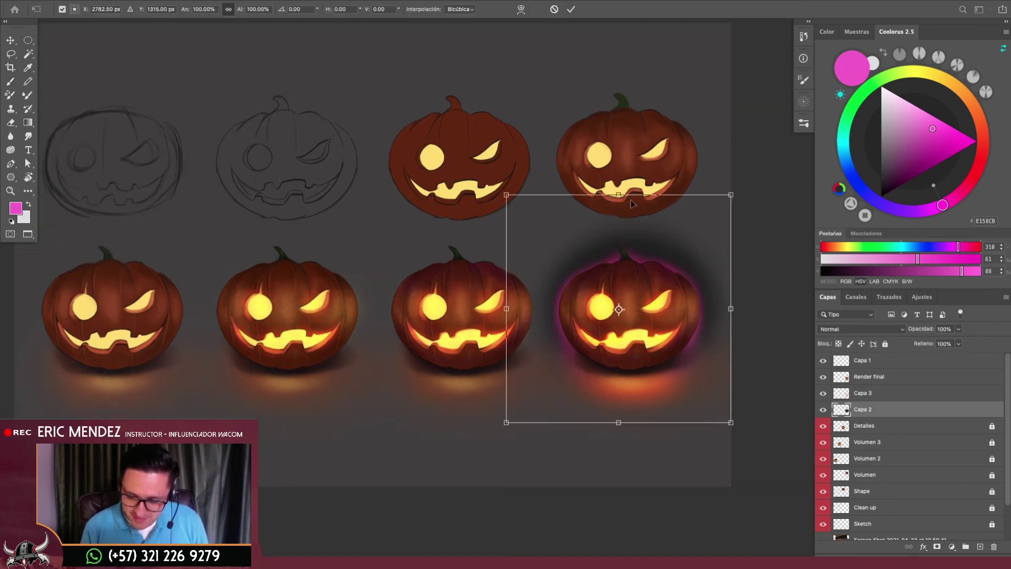
key(Escape)
key(b)
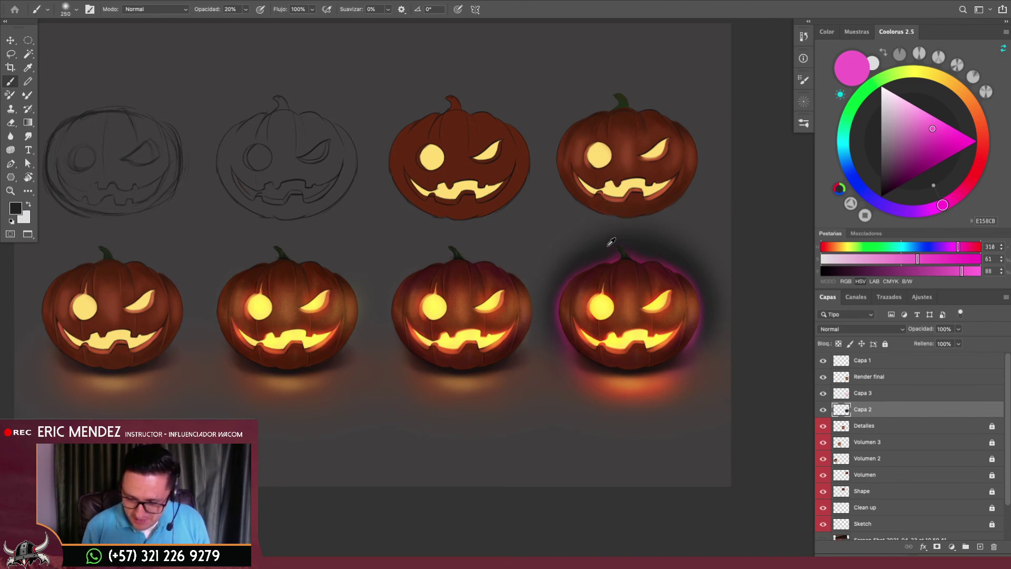
alt+click(608, 245)
scroll(1004, 521, down, 2)
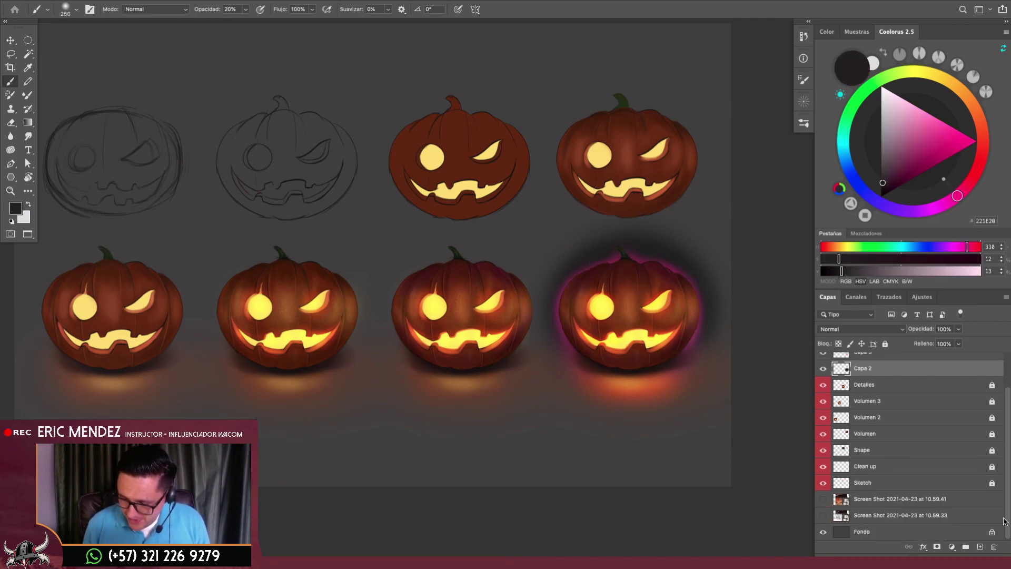
click(857, 530)
key(alt+BackSpace)
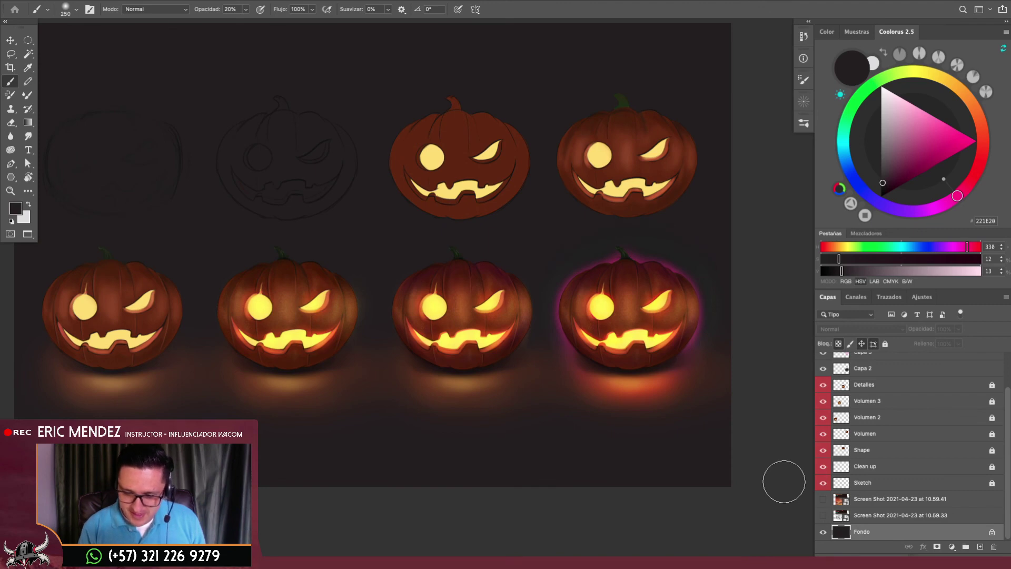
key(ctrl+z)
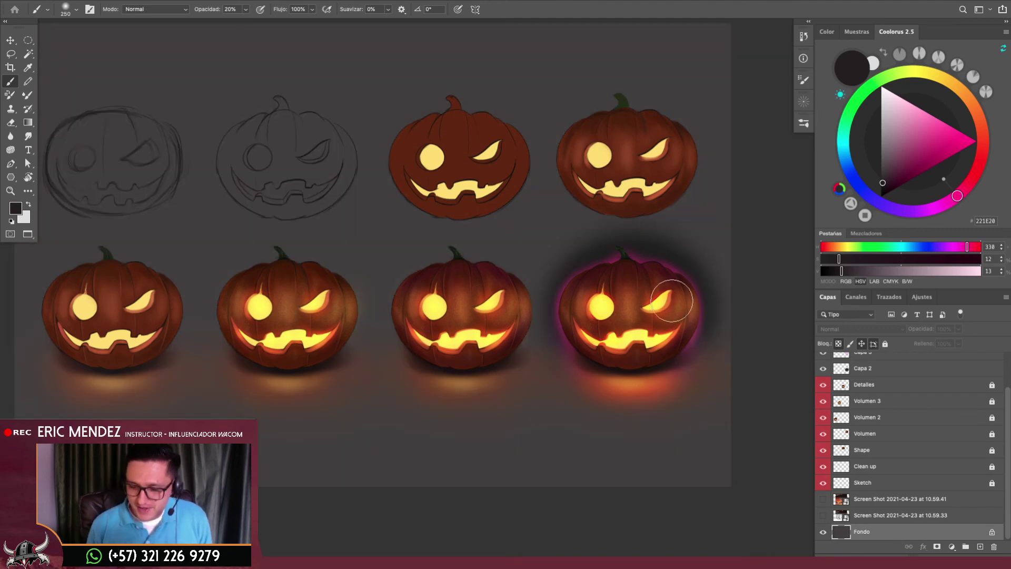
scroll(672, 300, up, 1)
scroll(671, 300, up, 1)
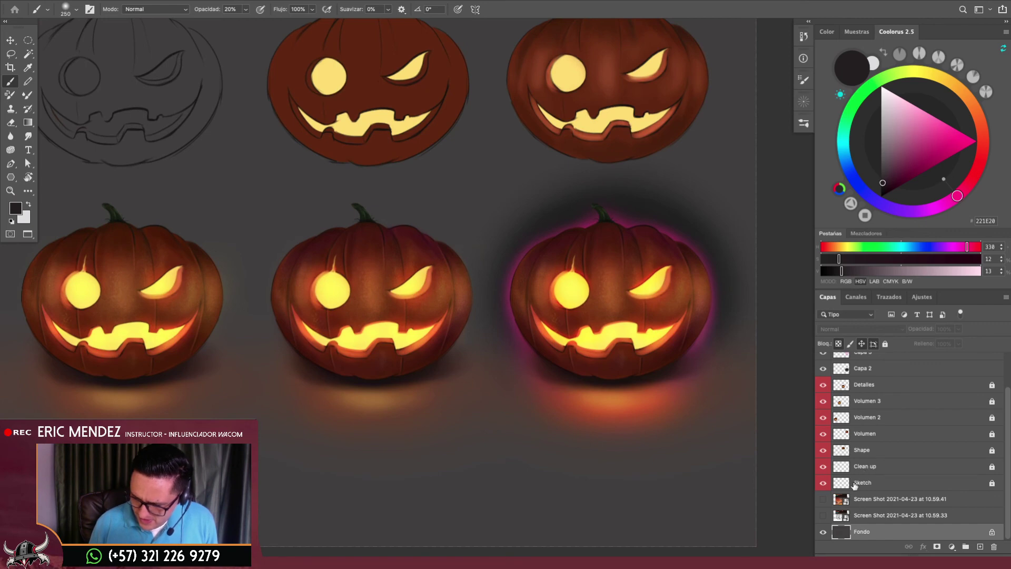
Darken the shadow above the right pumpkin with a 400 brush at 100% opacity
click(855, 371)
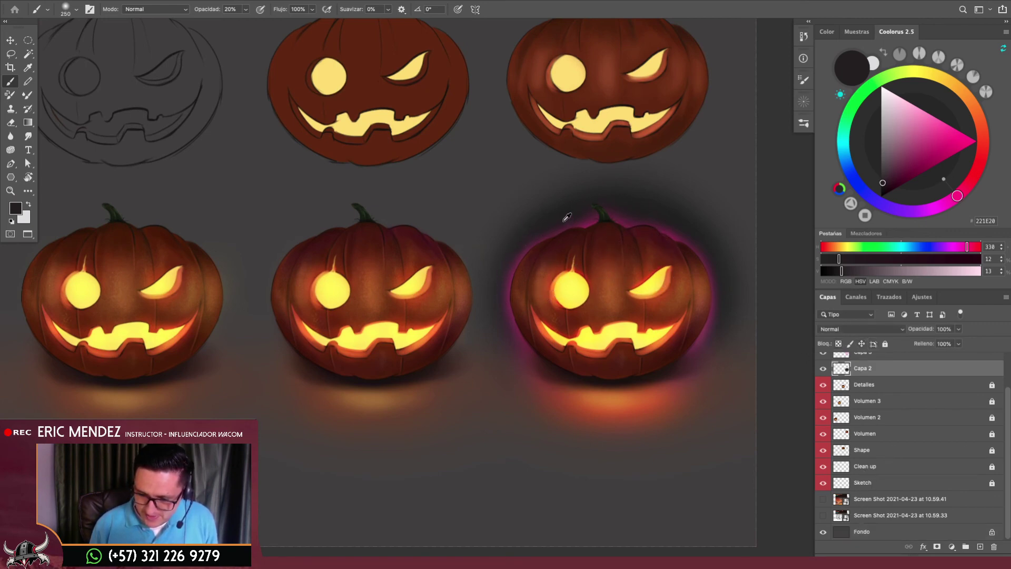
key(bracketleft)
key(bracketleft)
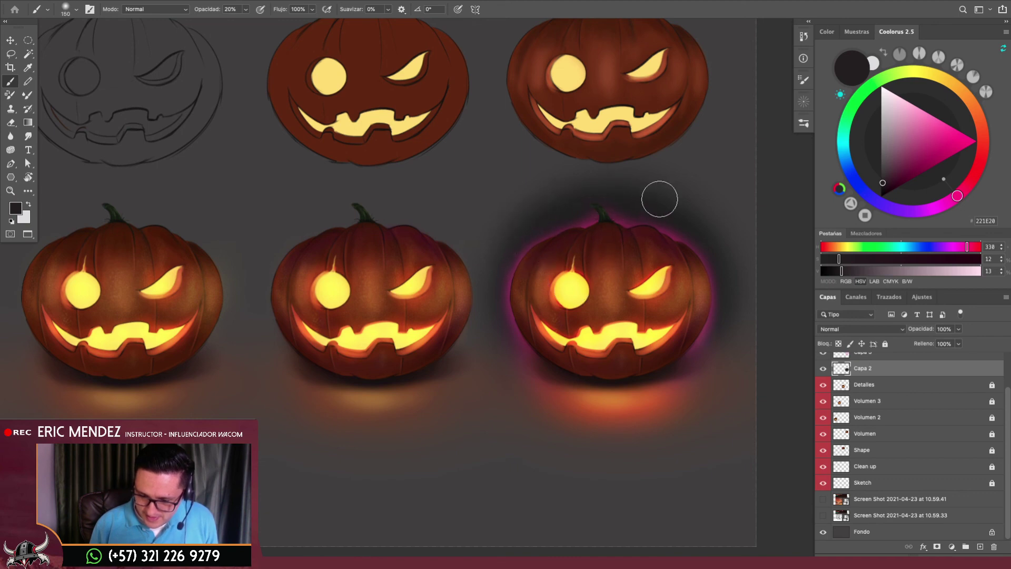
key(0)
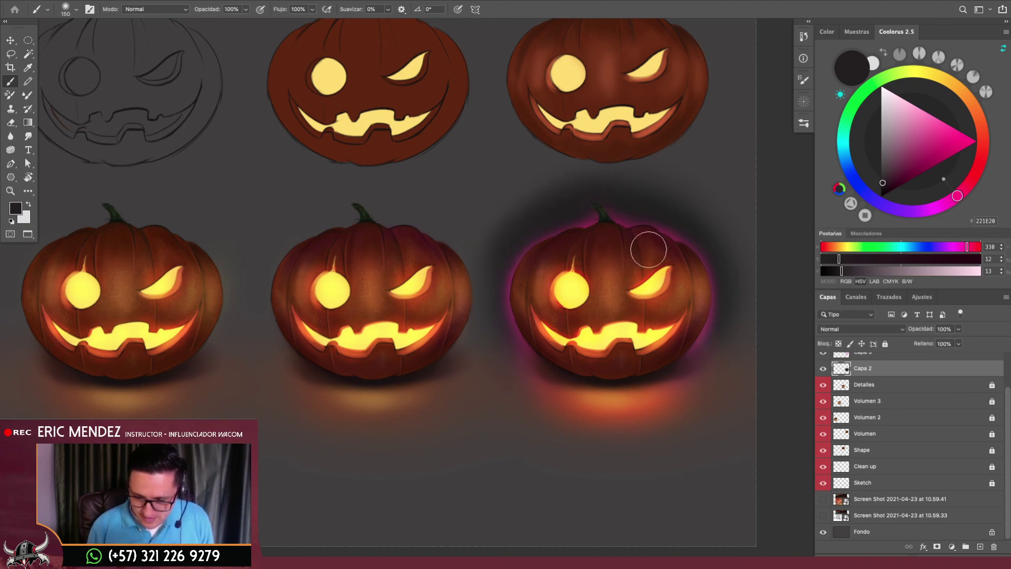
key(bracketright)
key(bracketright)
key(bracketright)
key(bracketright)
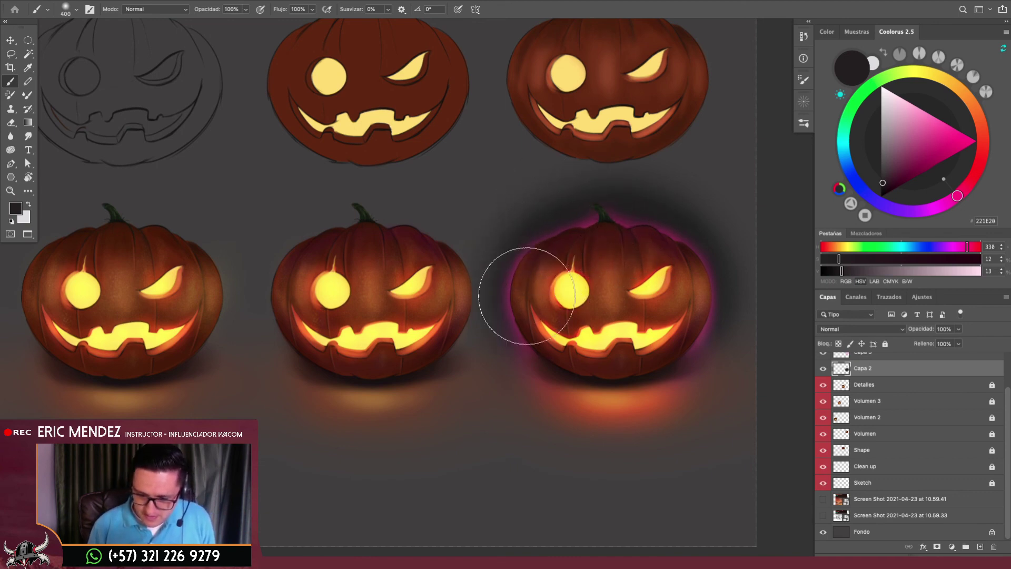
mouse_move(565, 217)
mouse_down()
mouse_move(537, 266)
mouse_move(700, 311)
mouse_move(666, 264)
mouse_move(608, 280)
mouse_up()
key(ctrl+0)
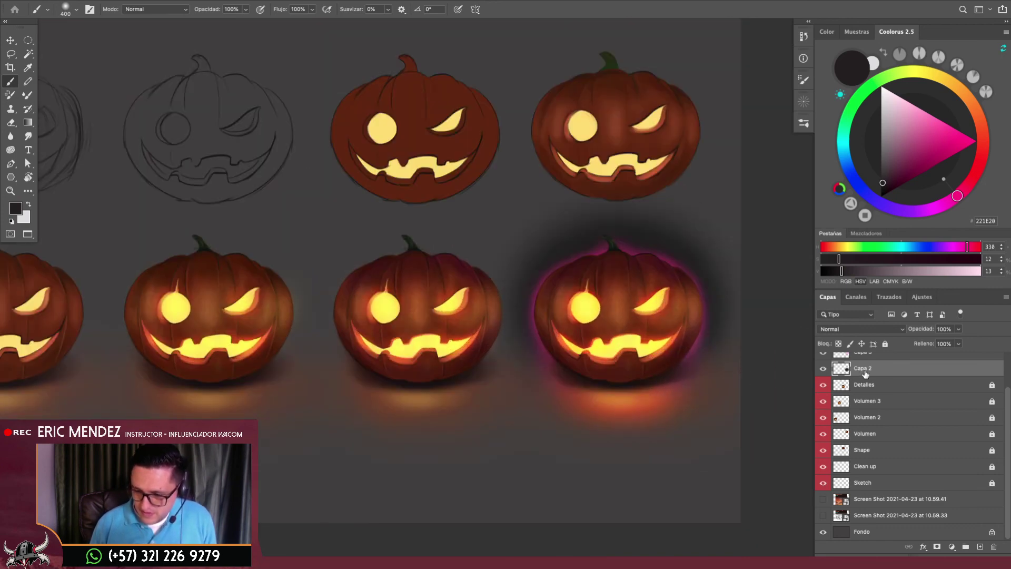
scroll(990, 400, up, 2)
On Capa 3, sample the magenta glow and set a soft 150 px brush for rim light
click(959, 376)
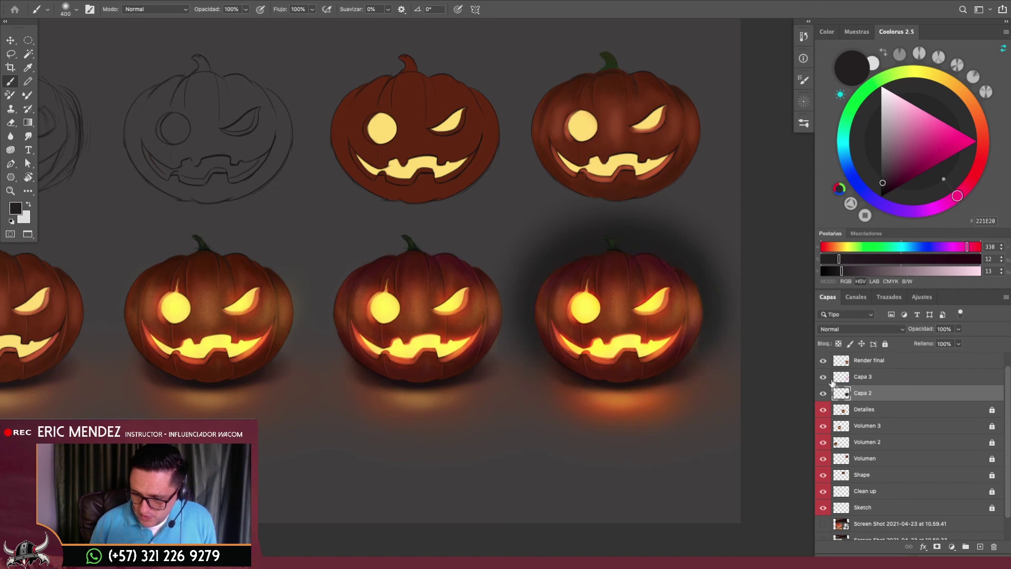
scroll(661, 306, up, 3)
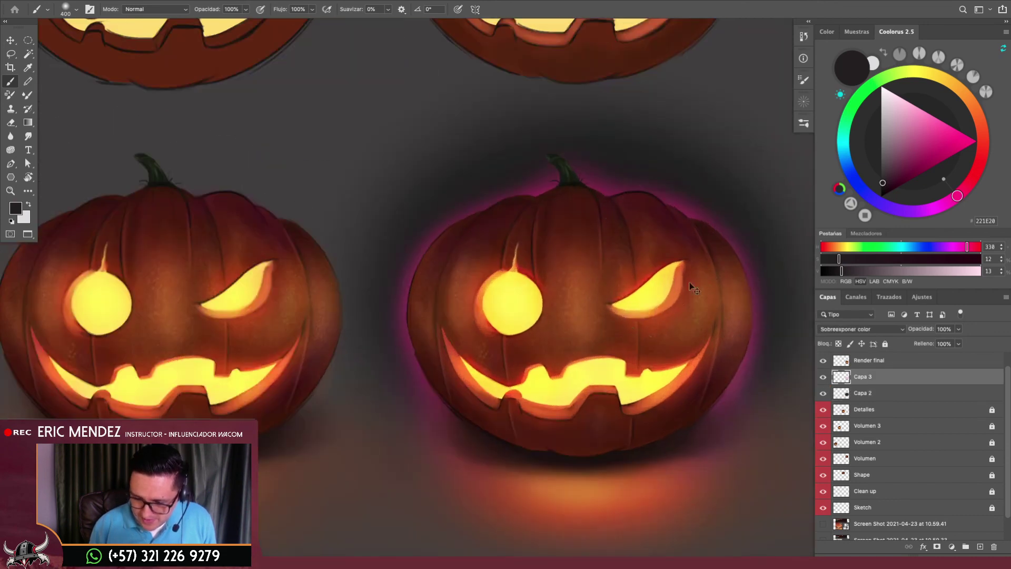
alt+click(540, 190)
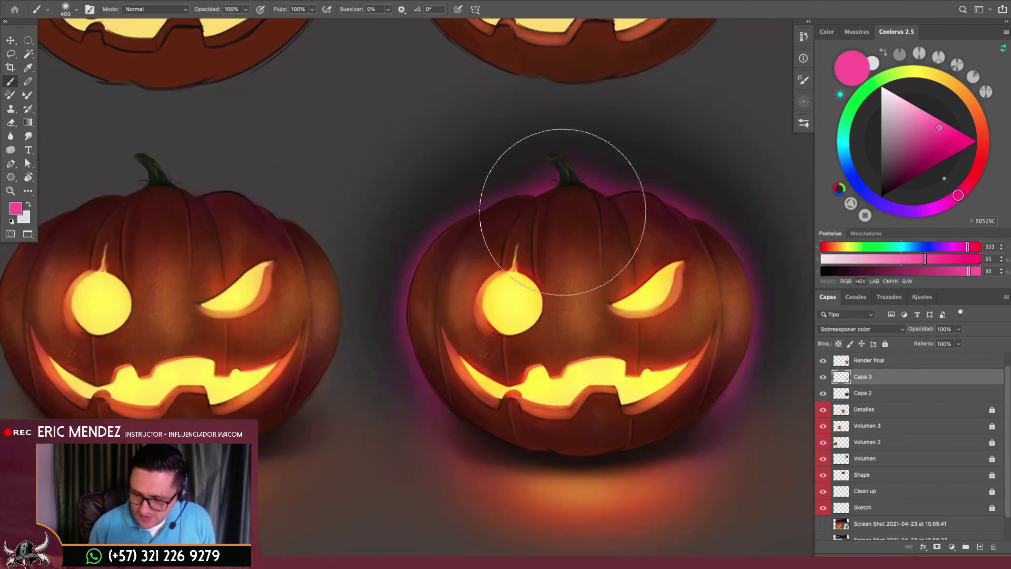
key(bracketleft)
key(bracketleft)
key(bracketleft)
key(bracketleft)
key(bracketleft)
key(bracketleft)
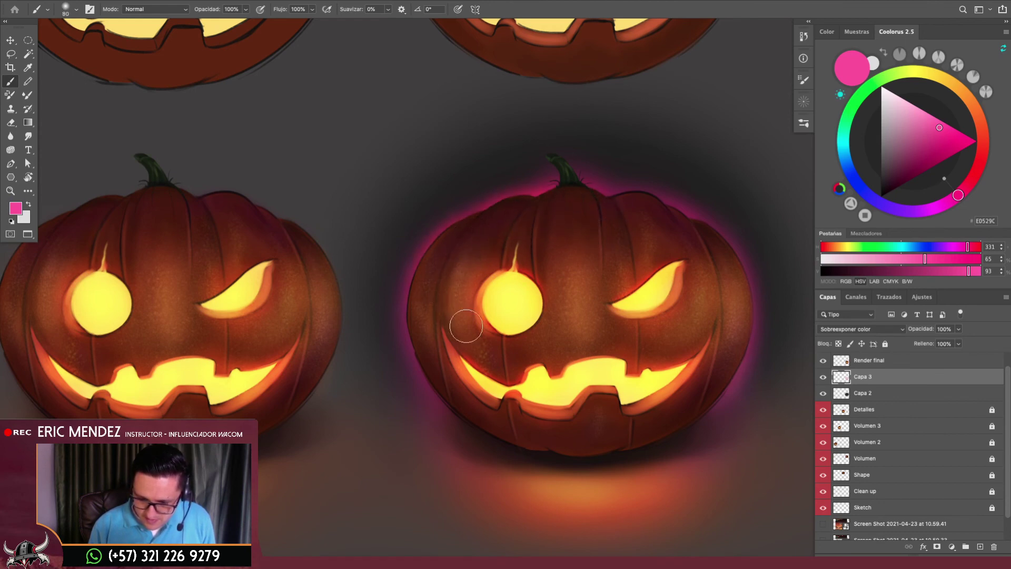
key(bracketright)
key(bracketright)
key(bracketright)
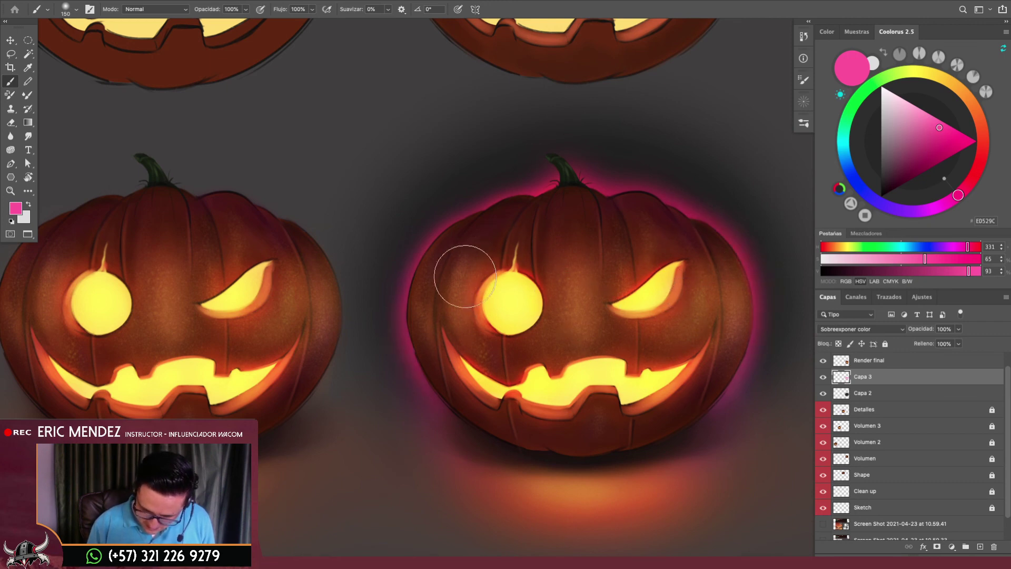
Toggle Render final to compare, sample the eye's yellow and a dark red, then zoom out
scroll(546, 392, down, 3)
scroll(638, 402, down, 2)
scroll(704, 413, down, 2)
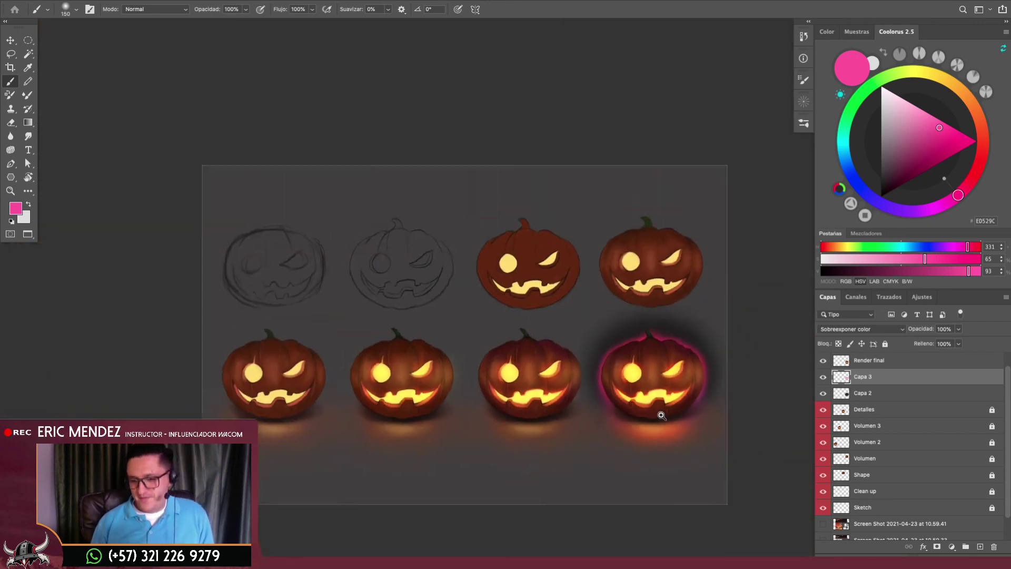
scroll(655, 413, up, 2)
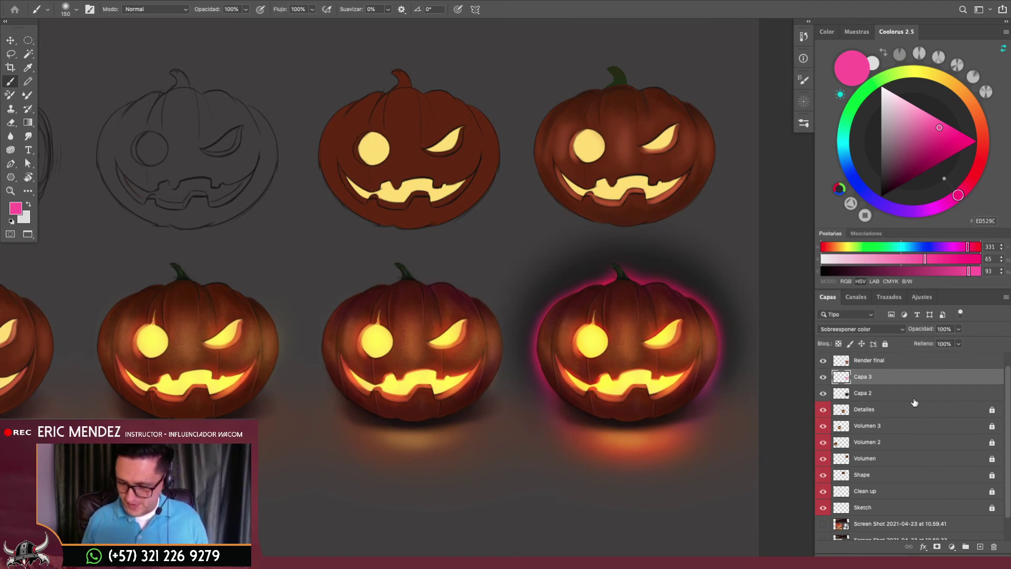
click(823, 360)
click(869, 360)
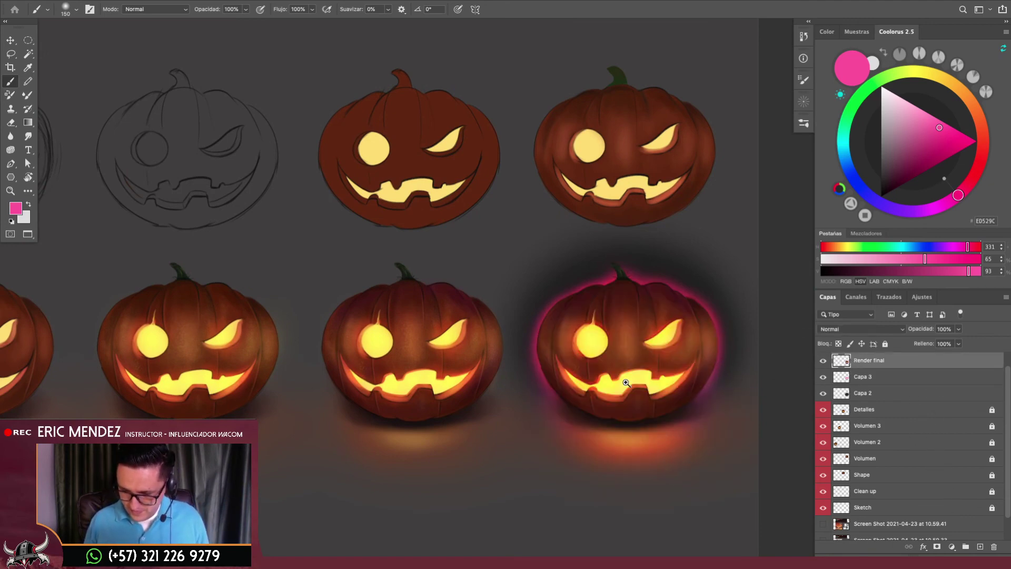
scroll(633, 368, up, 2)
alt+click(574, 305)
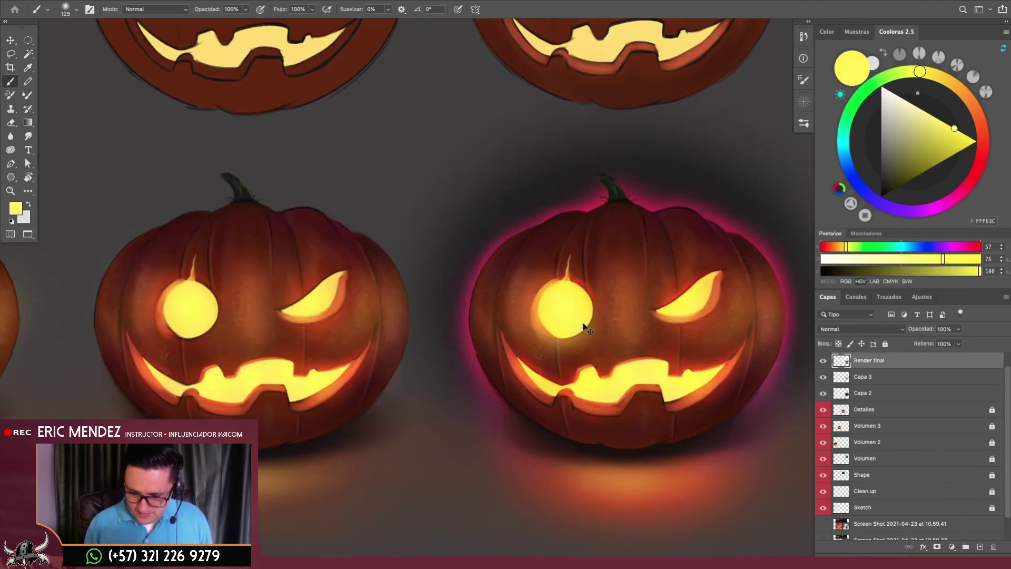
alt+click(579, 298)
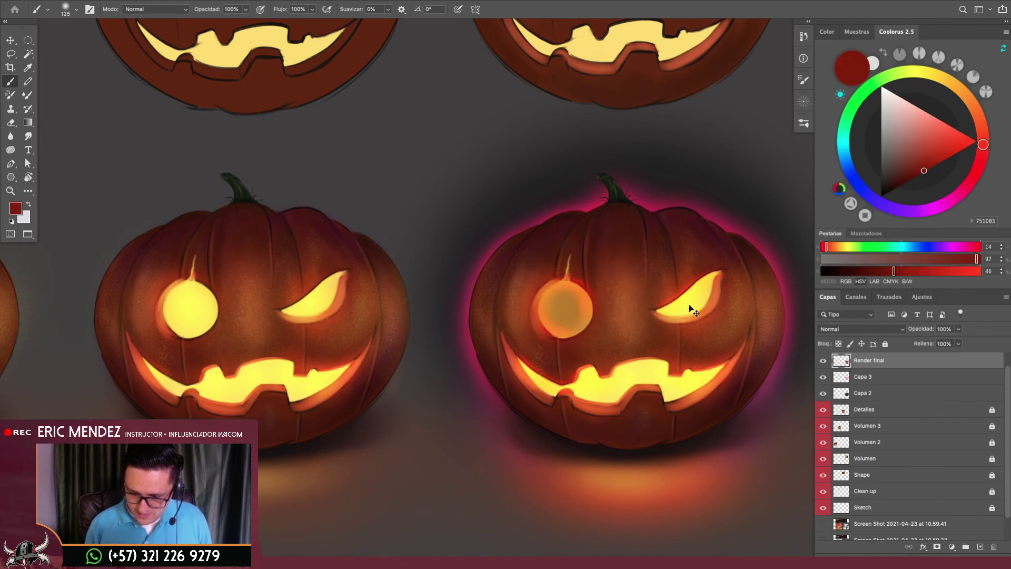
mouse_move(681, 341)
mouse_down()
mouse_move(591, 362)
mouse_move(634, 361)
mouse_up()
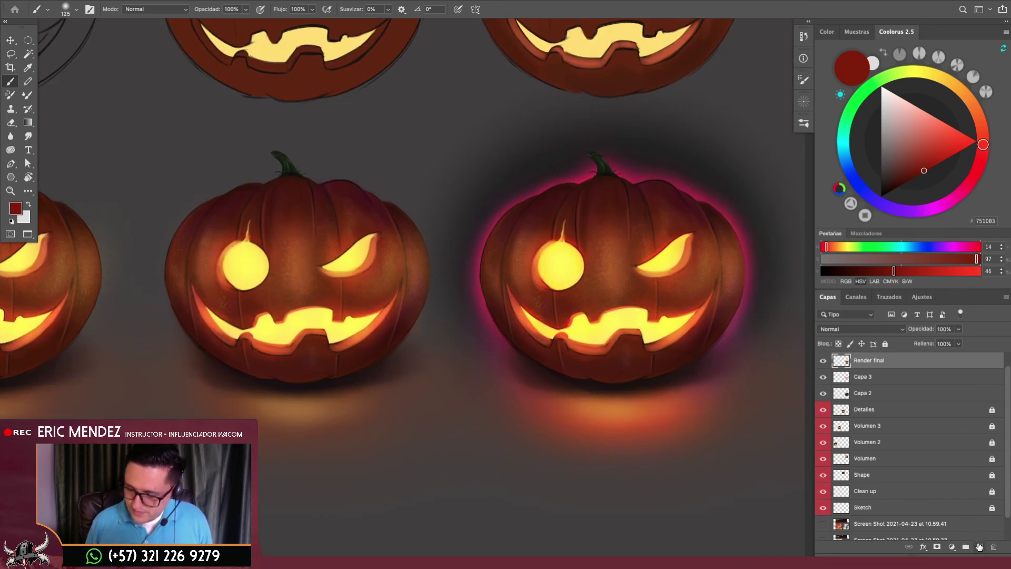
Add a new layer Capa 4 and give it an Outer Glow layer style
key(ctrl+shift+alt+n)
click(952, 547)
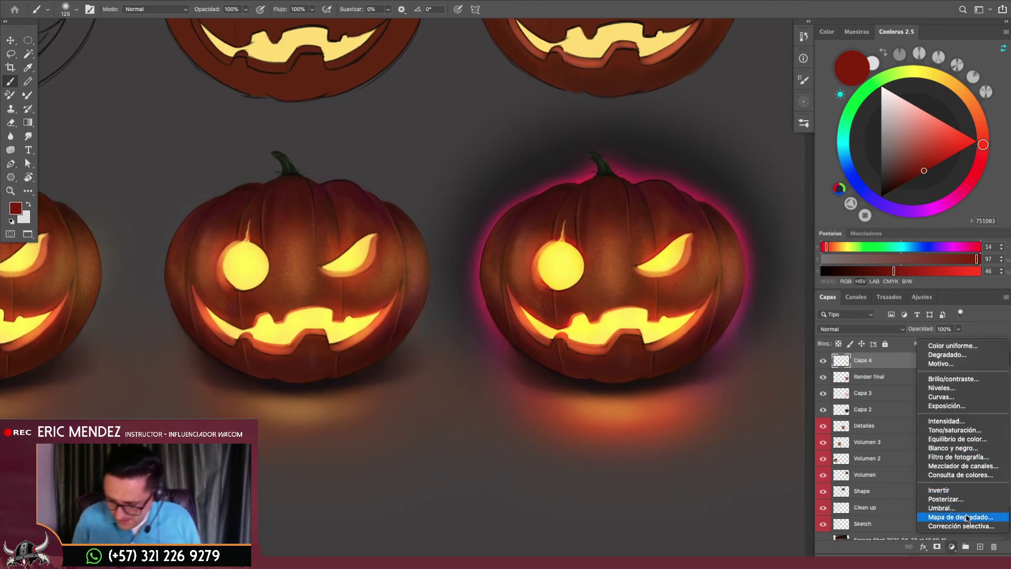
click(924, 546)
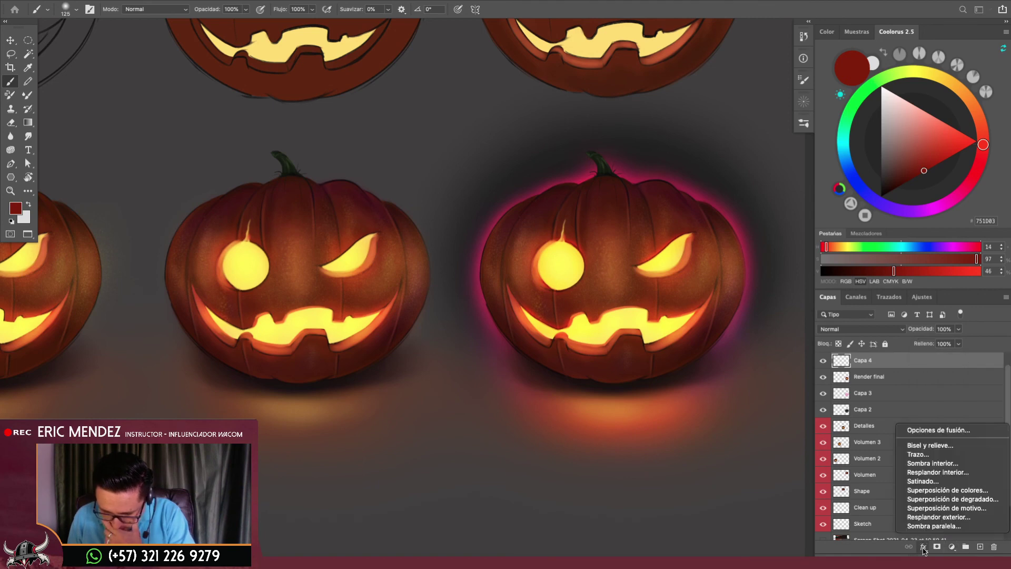
click(935, 519)
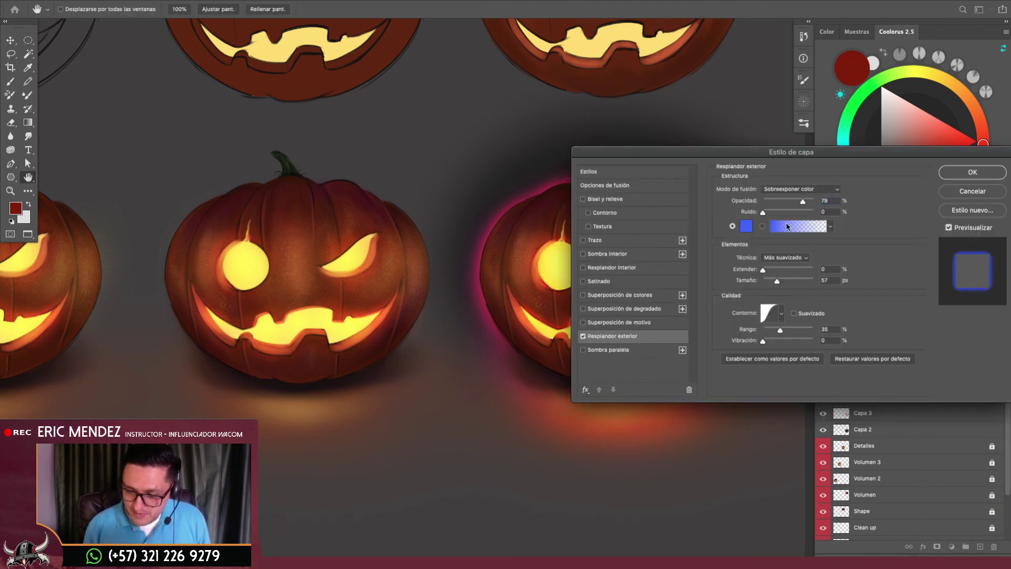
Set the Outer Glow colour to orange and apply the effect
click(746, 225)
click(490, 134)
click(718, 116)
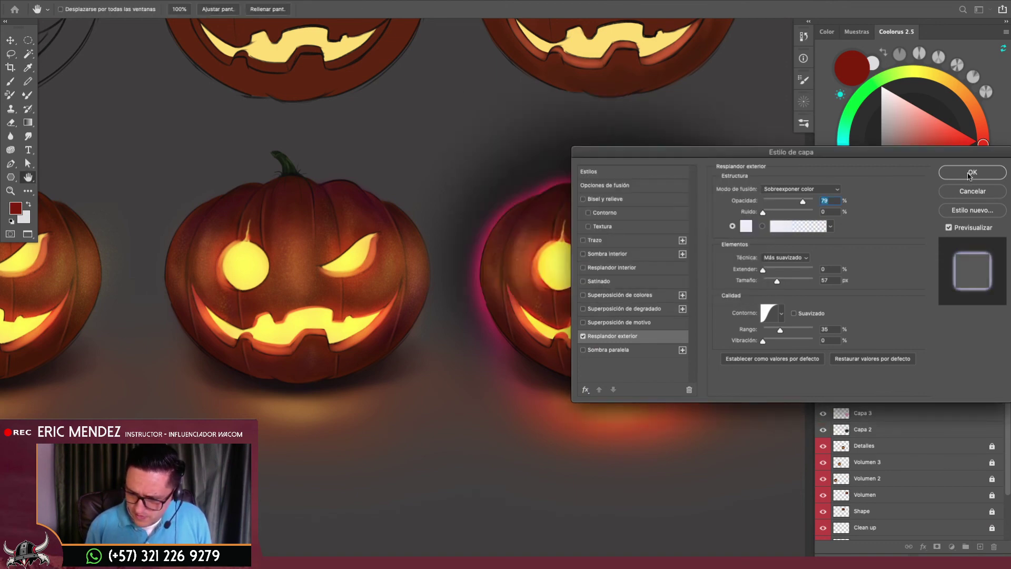
click(745, 226)
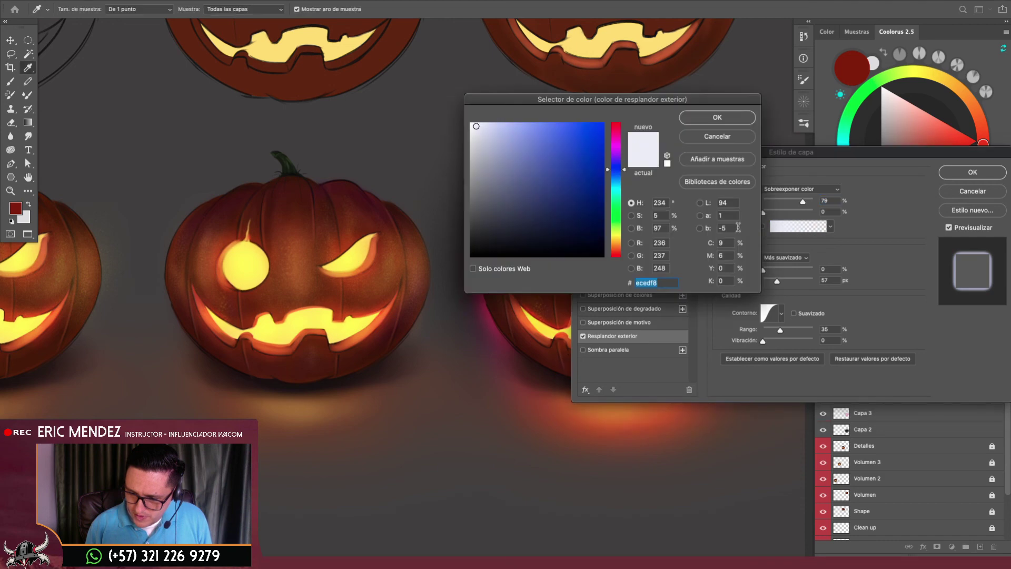
drag(615, 169, 615, 245)
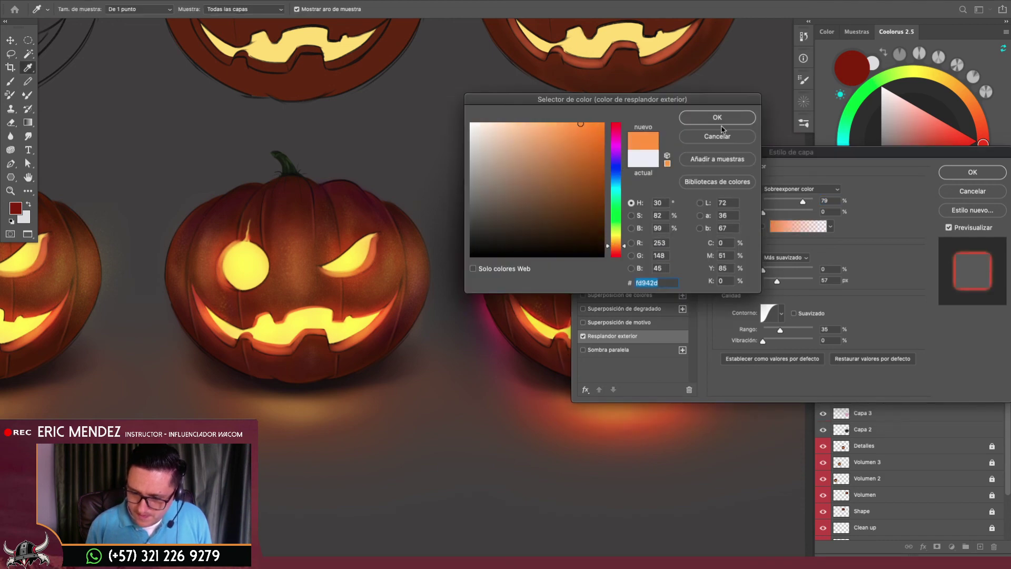
key(Return)
click(956, 173)
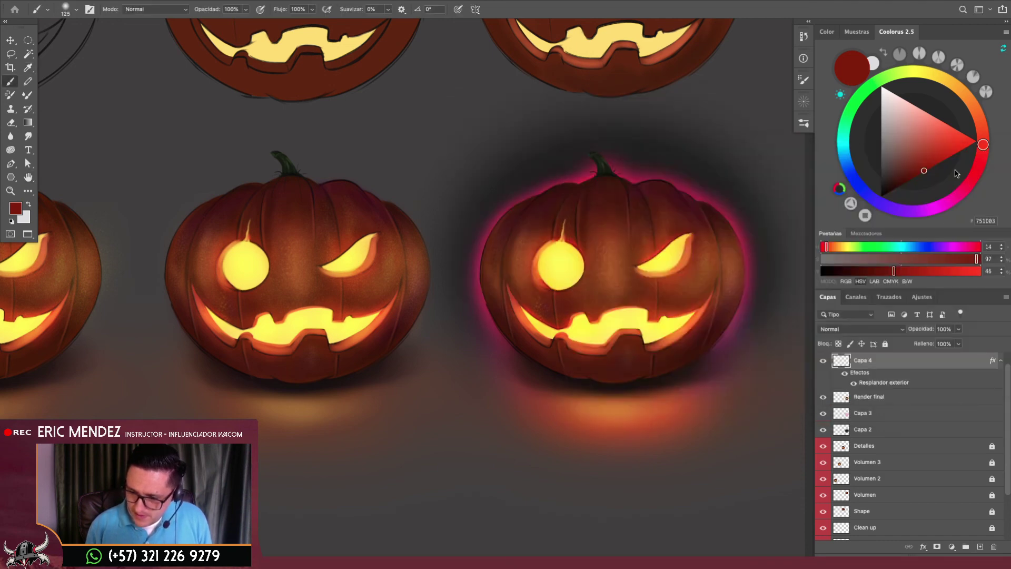
Paint near-white light strokes on Capa 4, shrinking the brush to 46 and undoing misses
click(885, 88)
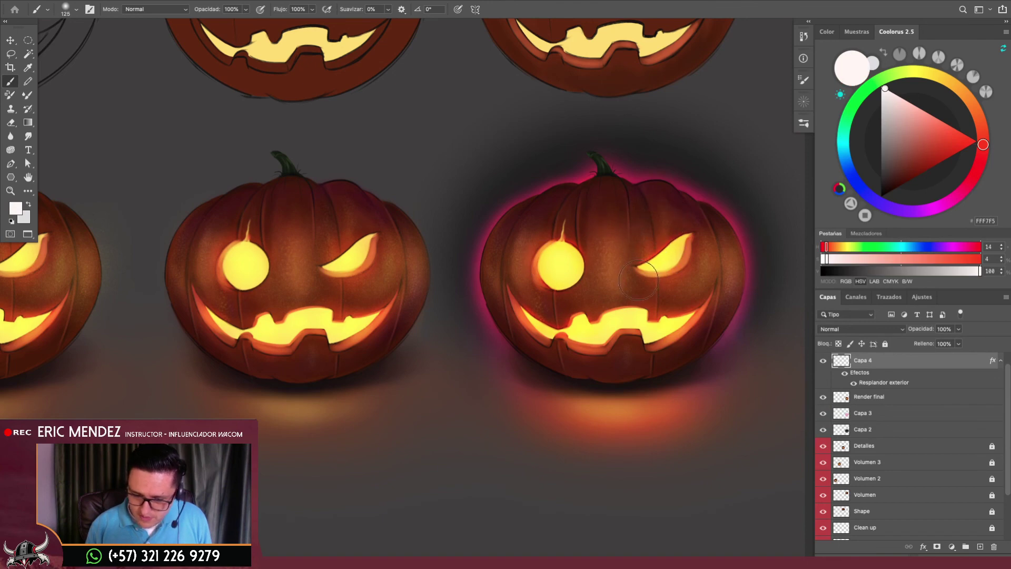
drag(638, 279, 568, 273)
key(ctrl+z)
key(bracketleft)
key(bracketleft)
key(bracketleft)
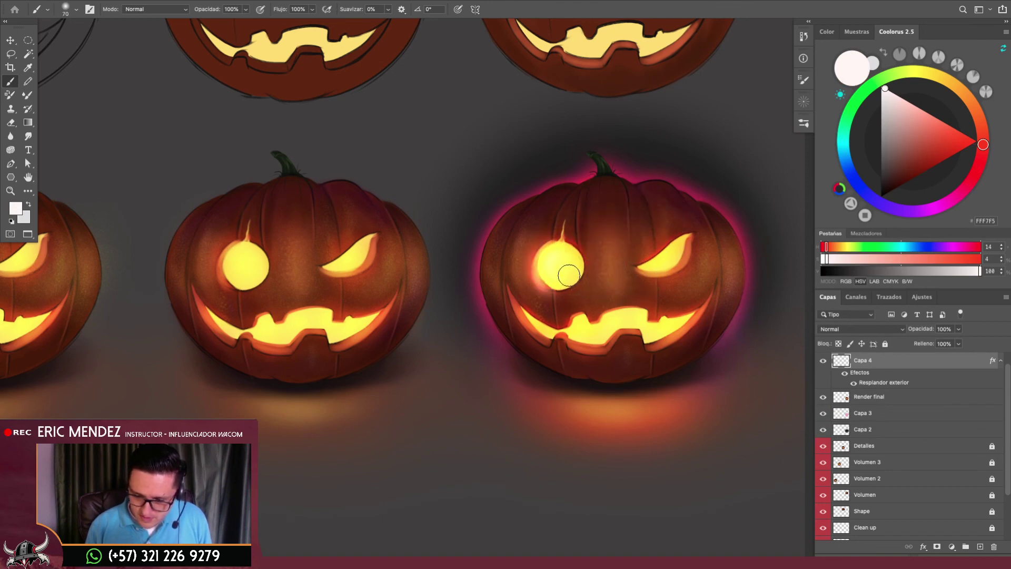
key(ctrl+z)
key(bracketleft)
key(bracketleft)
key(bracketleft)
drag(498, 224, 486, 299)
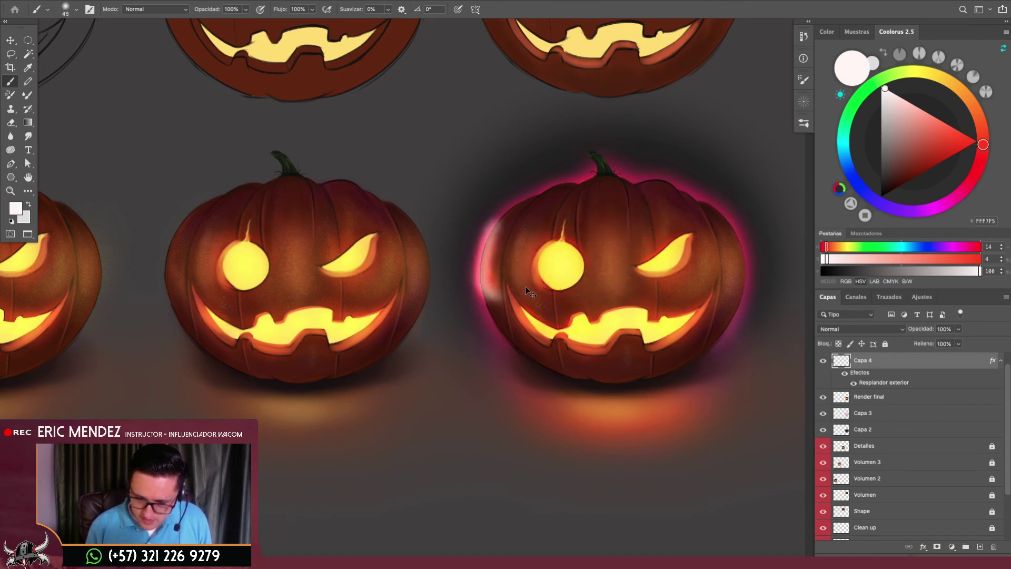
key(ctrl+z)
Try more white strokes down the face and below the pumpkin, undoing each
drag(558, 260, 521, 382)
key(ctrl+z)
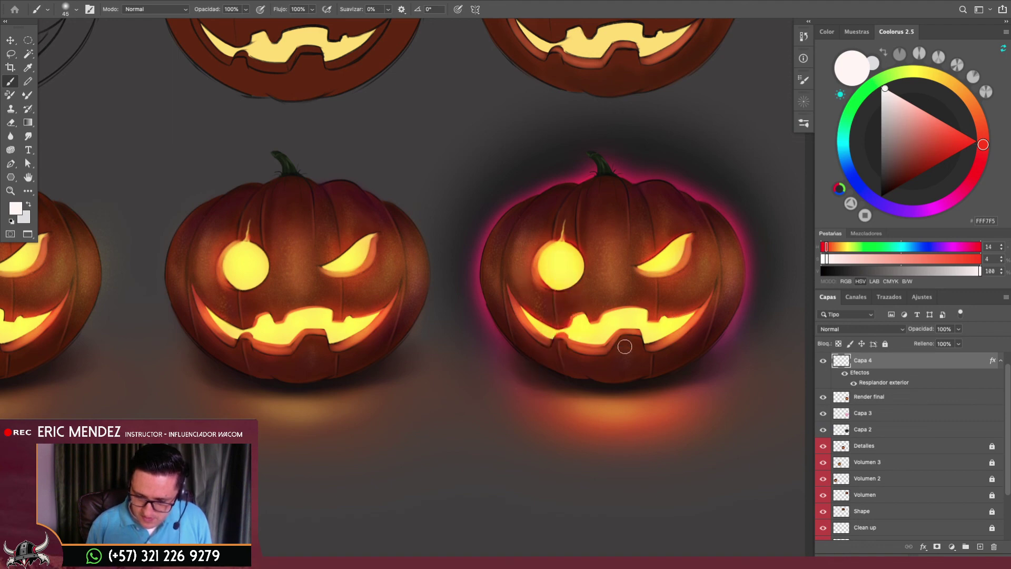
mouse_move(610, 273)
mouse_down()
mouse_move(627, 419)
mouse_move(600, 492)
mouse_up()
key(ctrl+z)
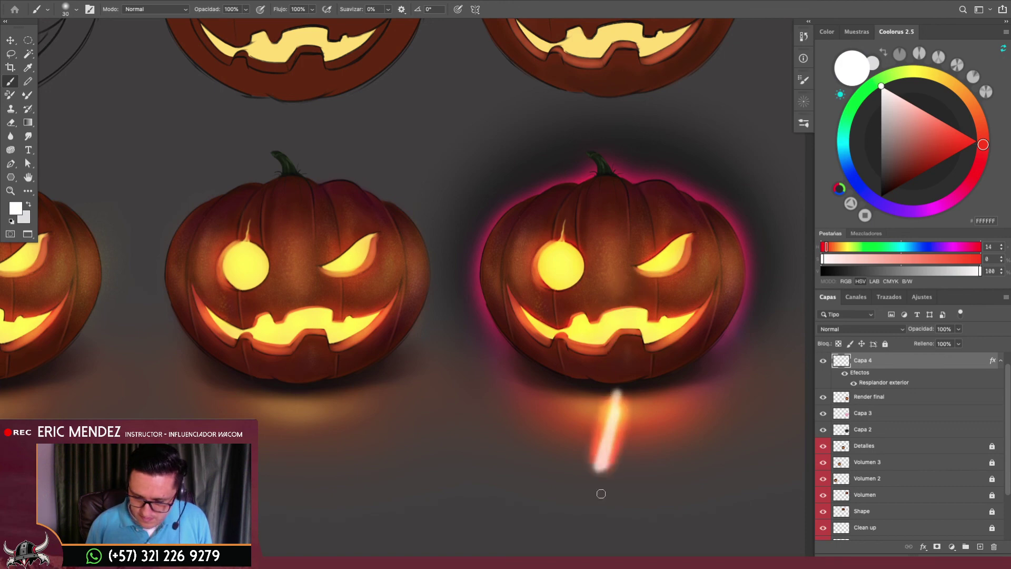
key(ctrl+z)
drag(574, 408, 698, 385)
key(ctrl+z)
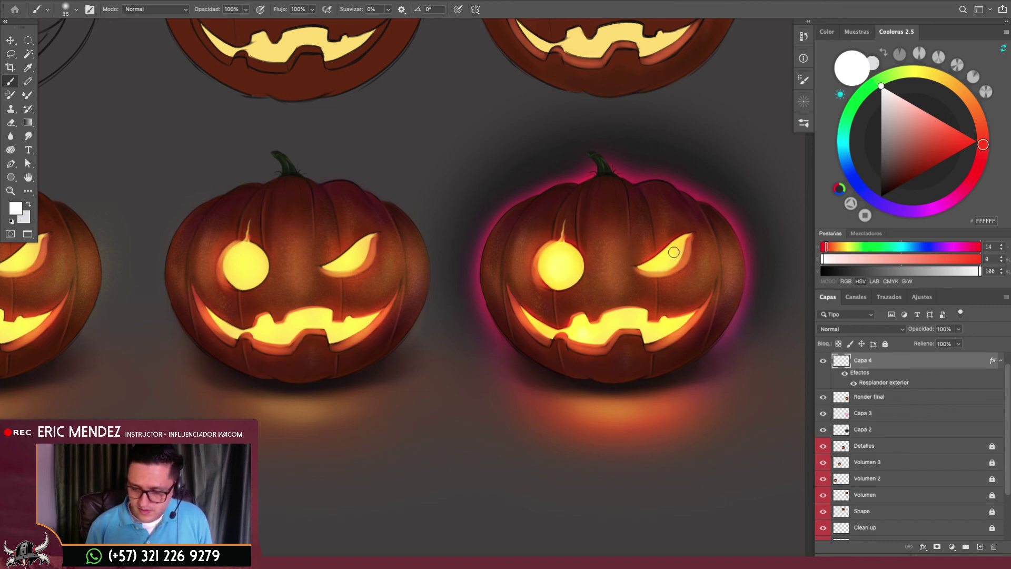
Toggle Capa 4 to compare the glow and lower its opacity to 43%
scroll(578, 322, down, 3)
scroll(610, 332, up, 2)
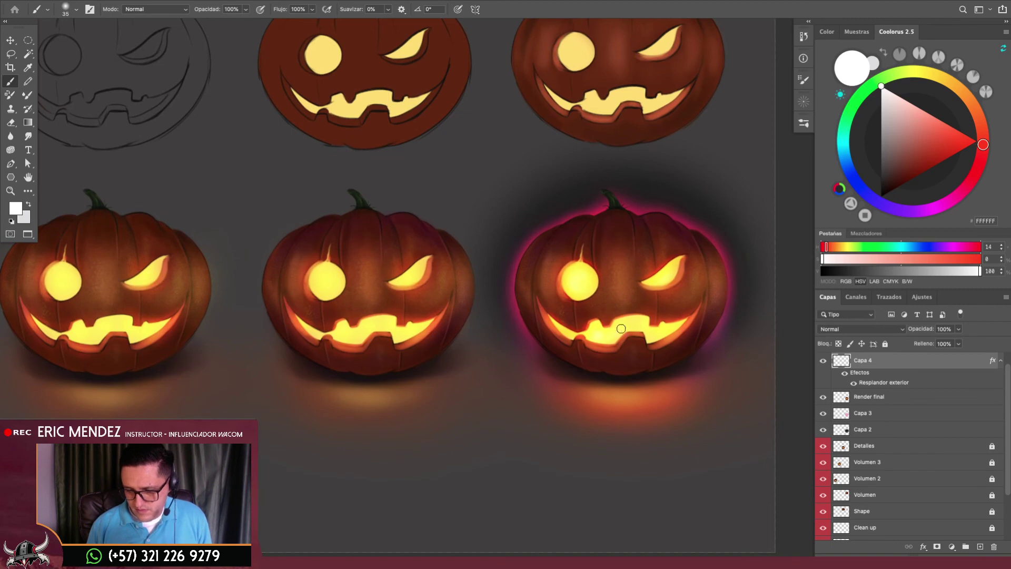
click(824, 362)
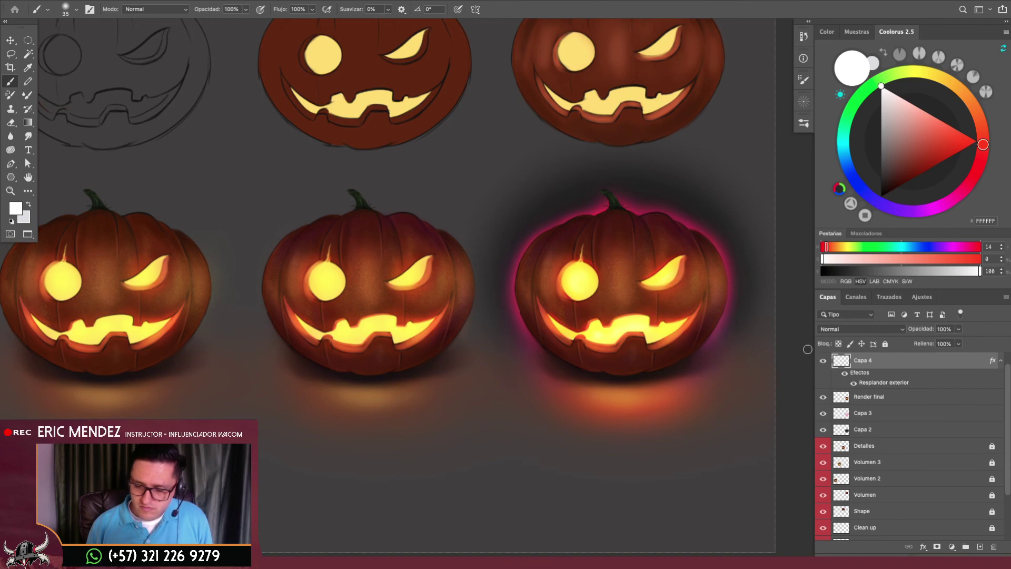
click(958, 330)
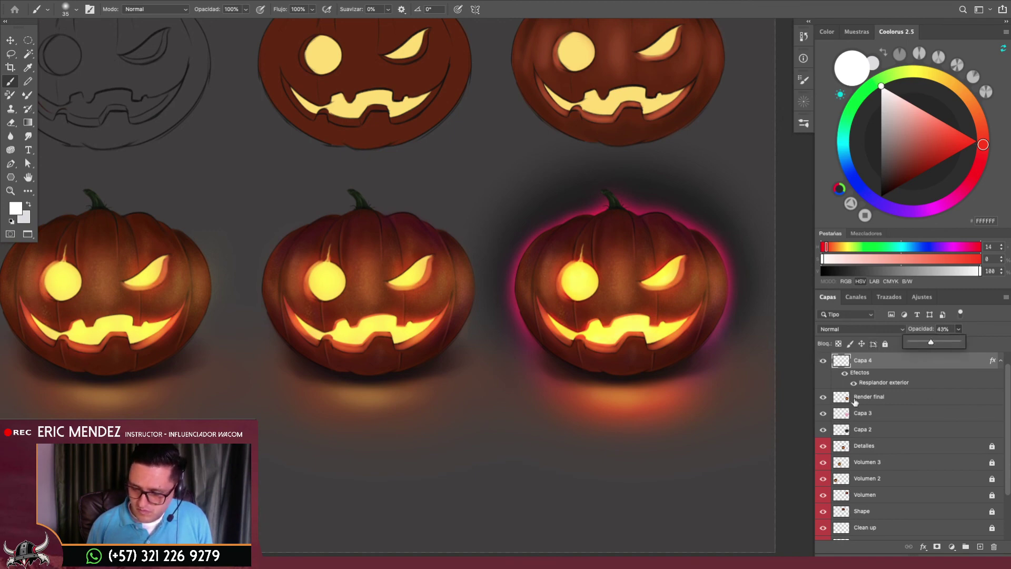
click(858, 429)
Select the layers from Capa 4 down to Capa 2, undoing a trial merge
scroll(869, 395, down, 4)
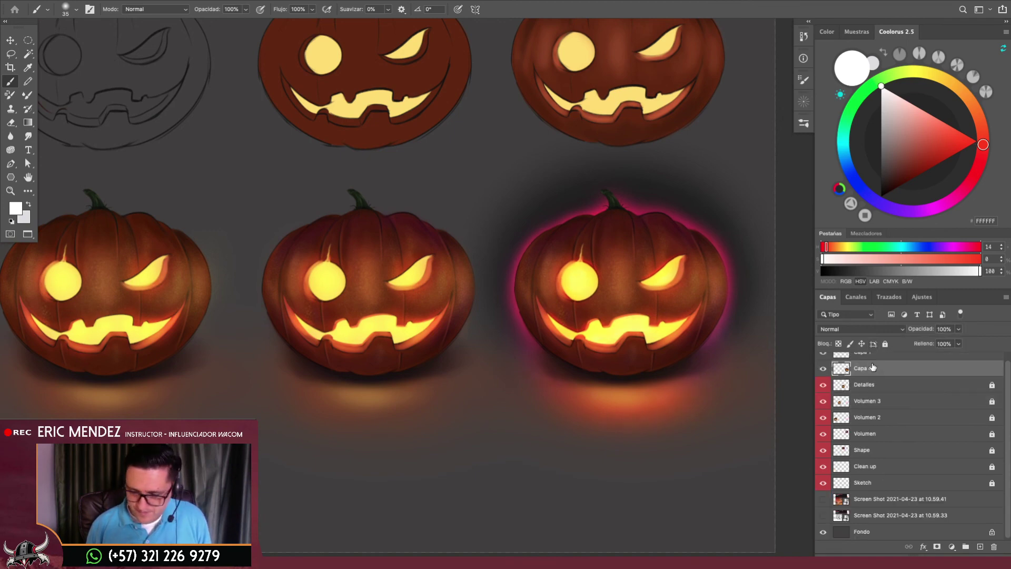
scroll(1002, 415, up, 1)
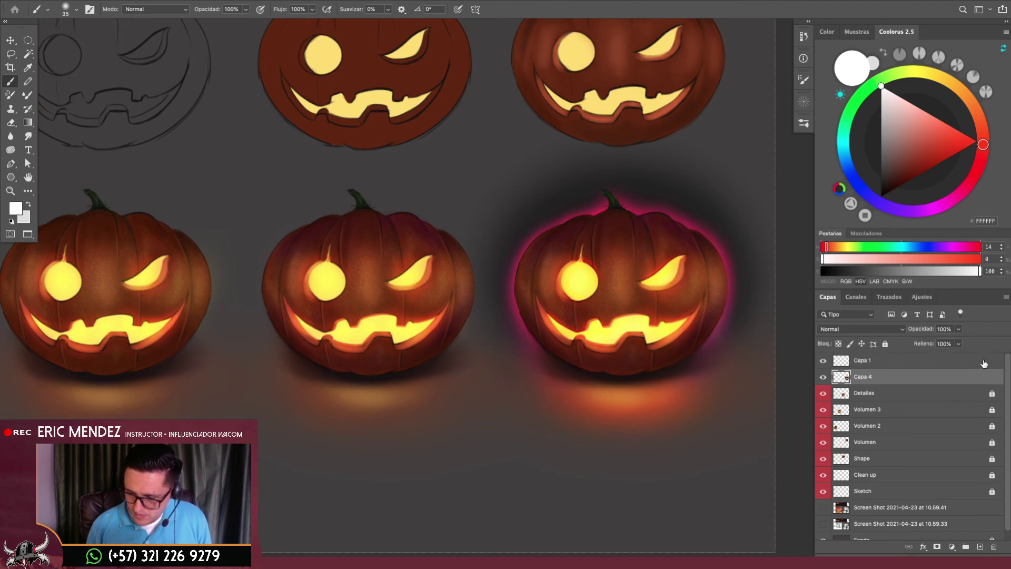
double_click(862, 361)
key(ctrl+shift+n)
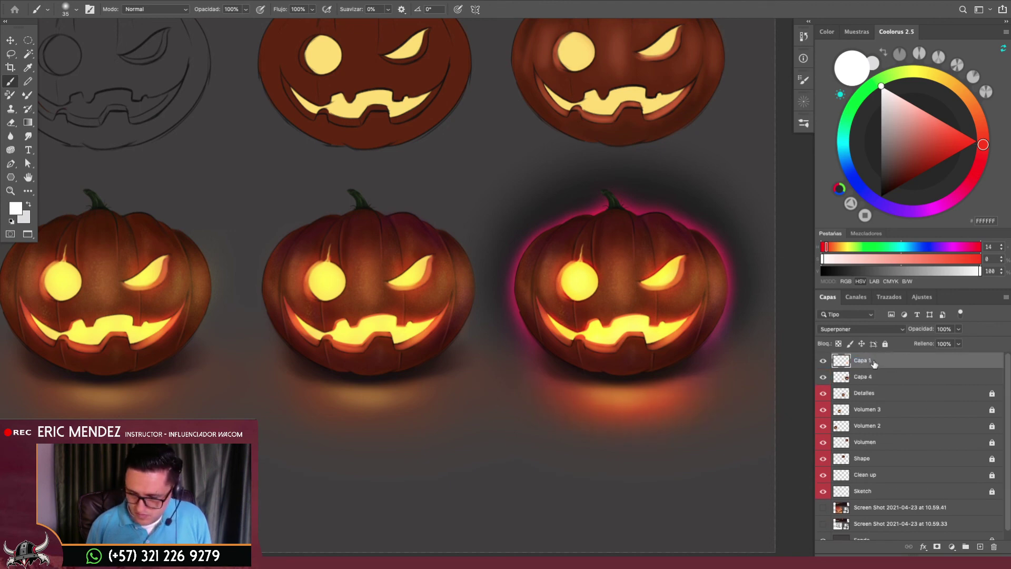
click(878, 374)
shift+click(874, 362)
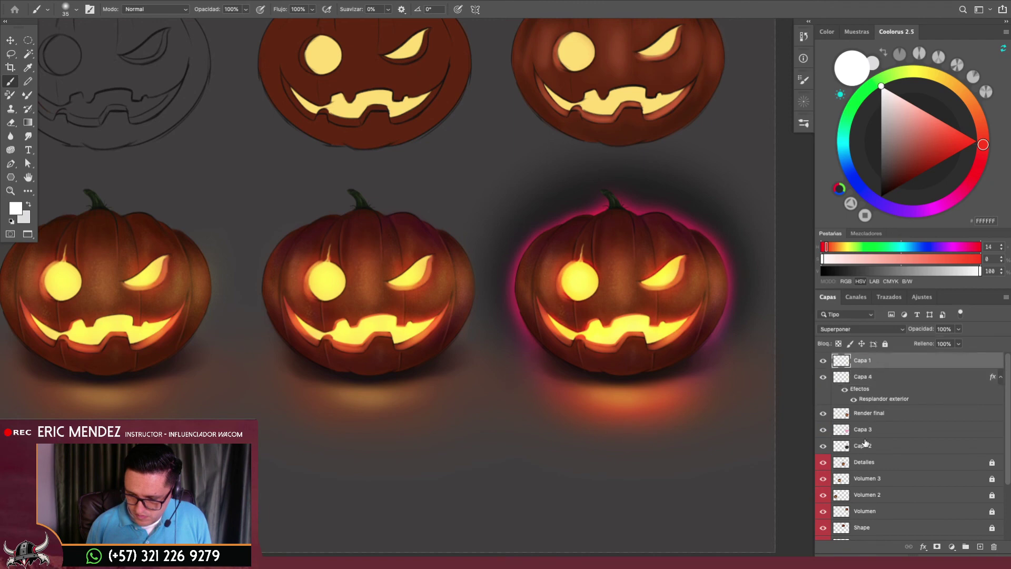
shift+click(866, 446)
key(ctrl+e)
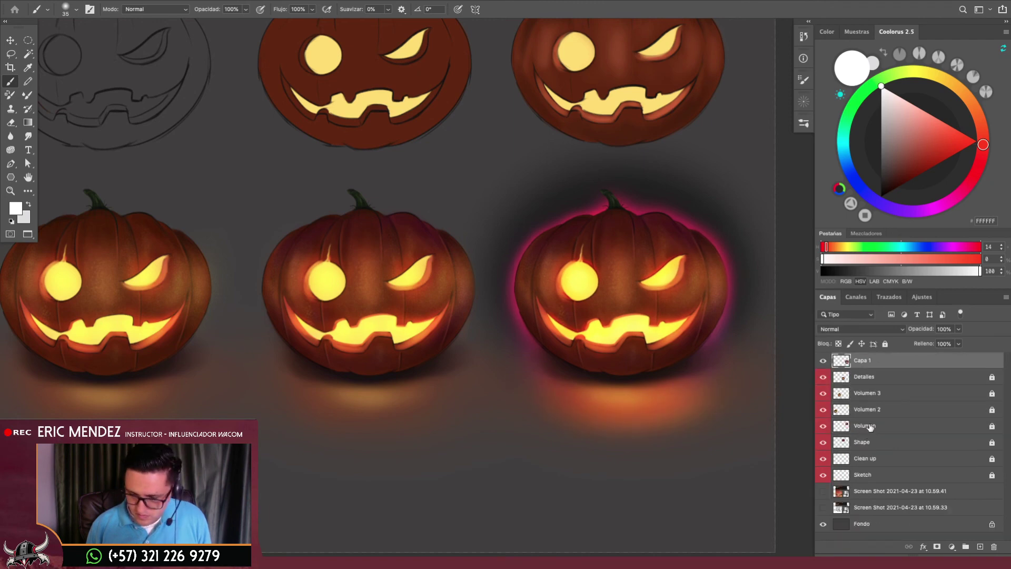
key(ctrl+z)
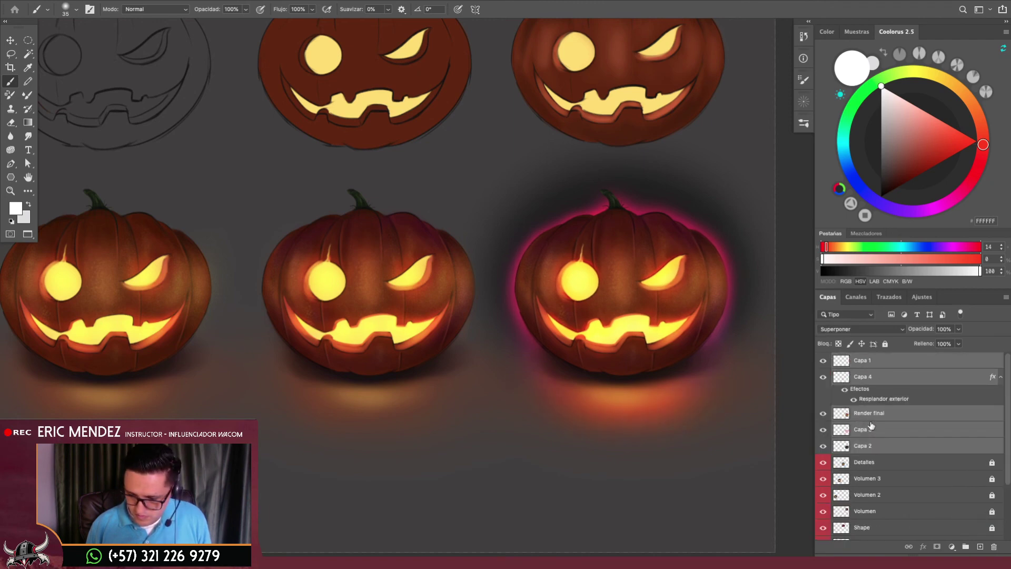
Group the selected layers and name the group 'Efectos FX'
key(ctrl+g)
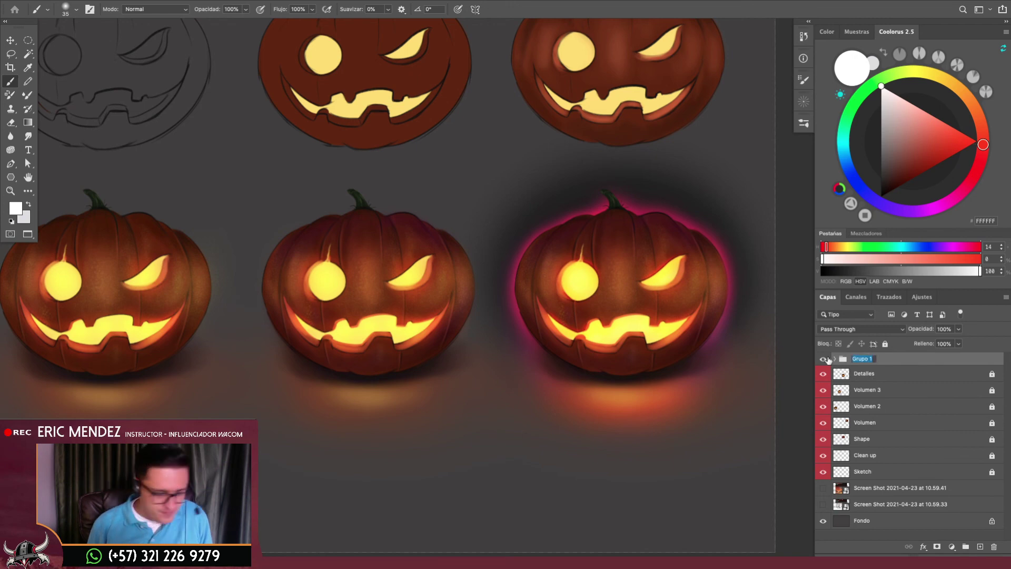
text(Efectos F)
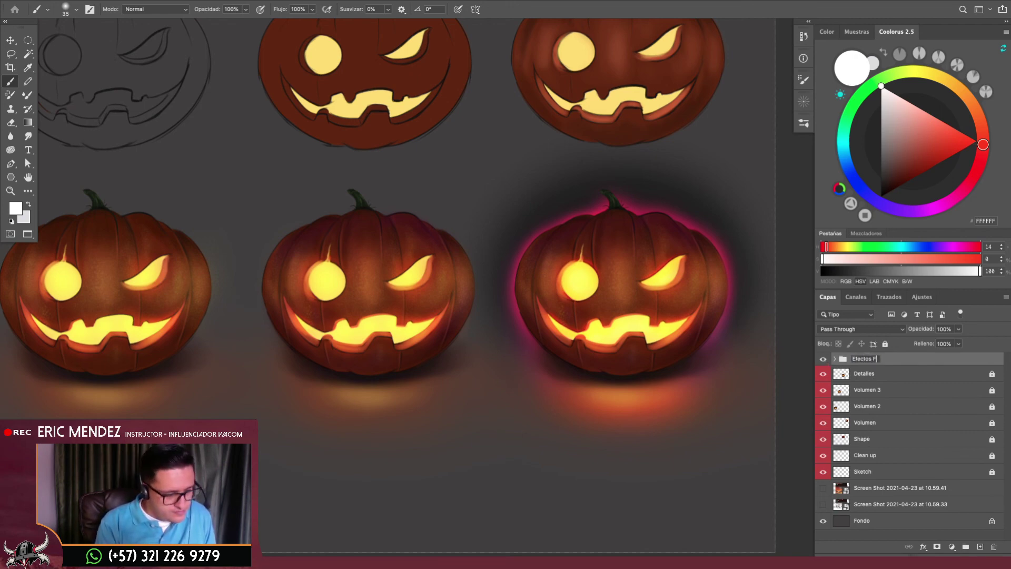
text(X)
key(Return)
drag(705, 414, 672, 401)
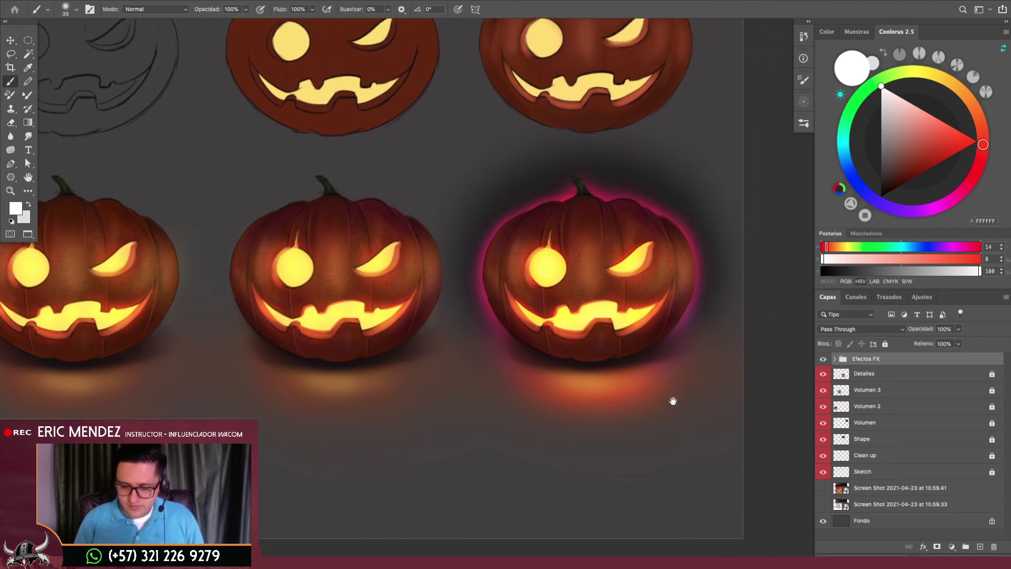
scroll(673, 402, down, 5)
scroll(623, 424, up, 2)
scroll(641, 424, up, 2)
scroll(649, 411, up, 1)
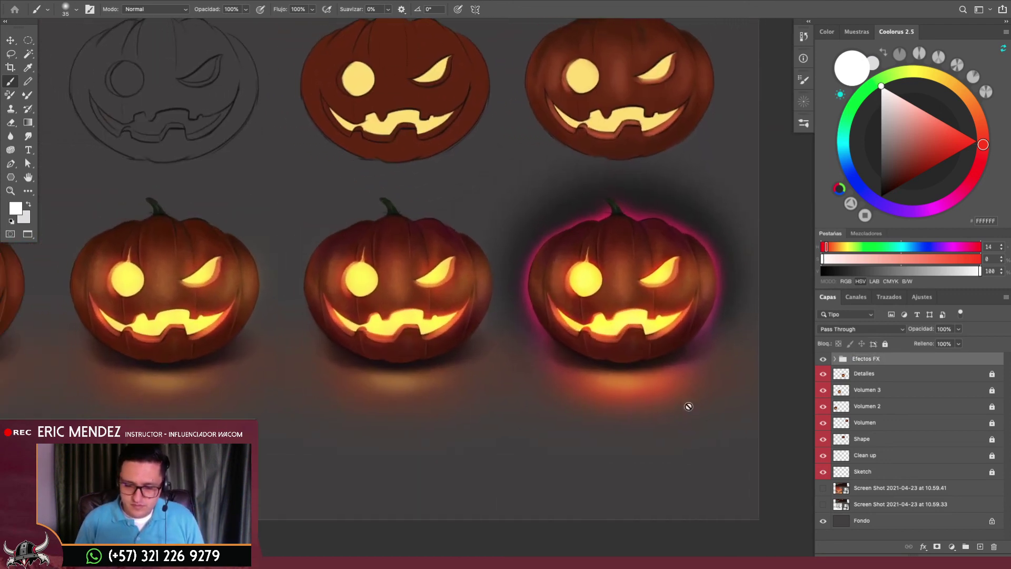
Inside Efectos FX, add Capa 5 with the pumpkin's dark red and Multiply blending
click(835, 359)
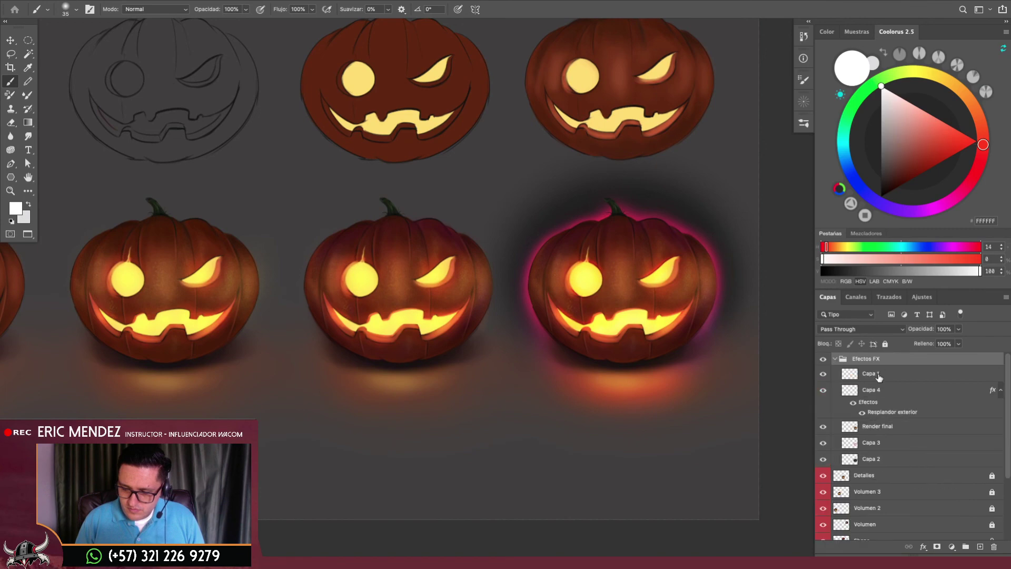
click(879, 374)
scroll(558, 232, up, 3)
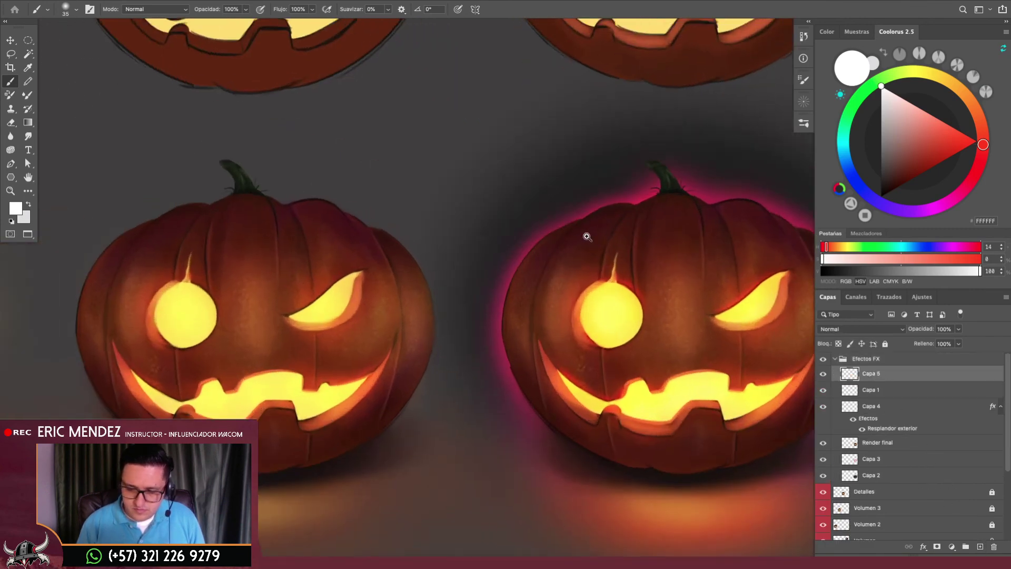
alt+click(554, 227)
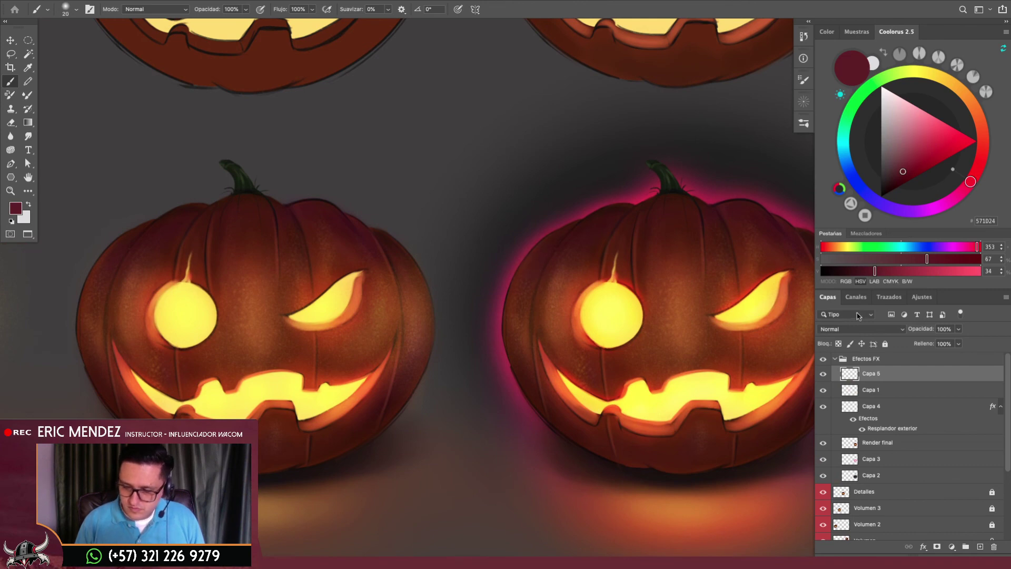
click(861, 328)
click(756, 336)
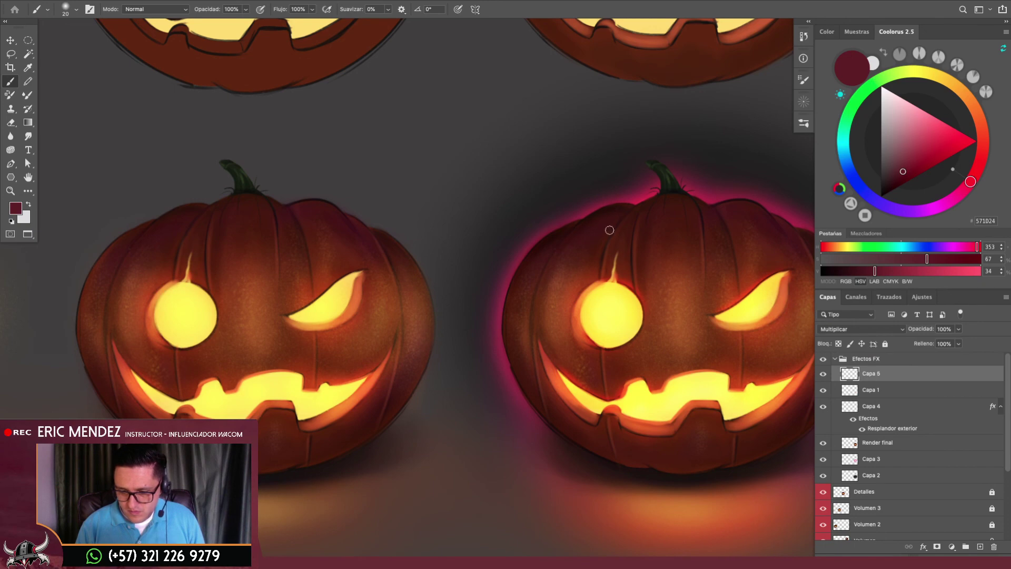
Shade the final pumpkin deep red on Capa 5, rotating the view sideways
scroll(610, 230, right, 5)
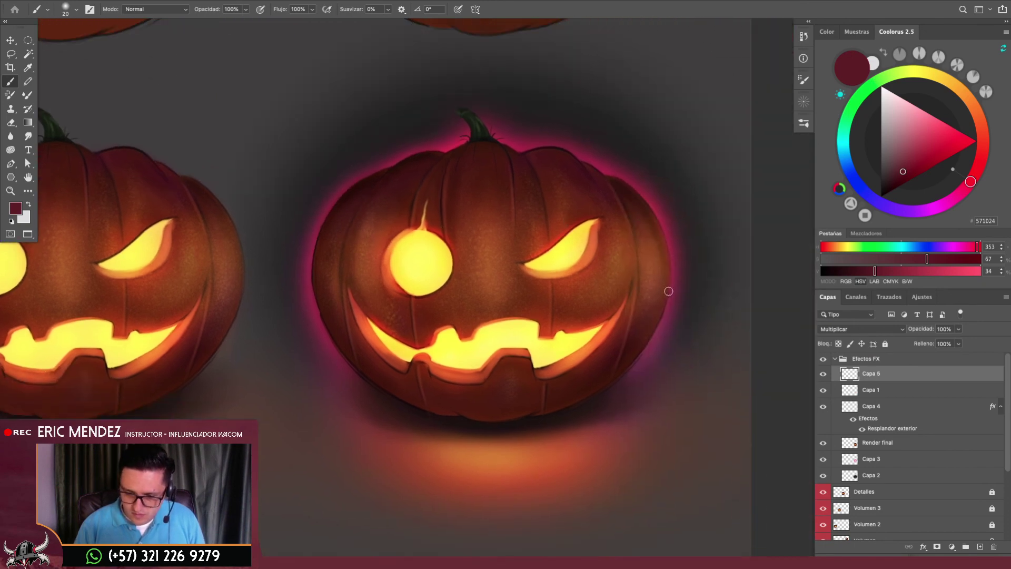
key(bracketleft)
key(ctrl+0)
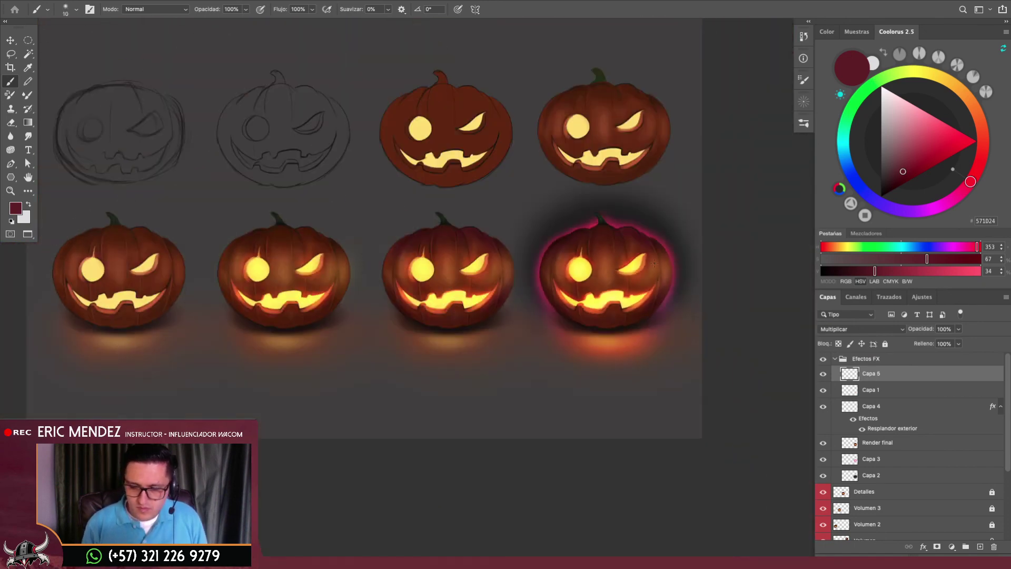
key(r)
drag(654, 349, 522, 214)
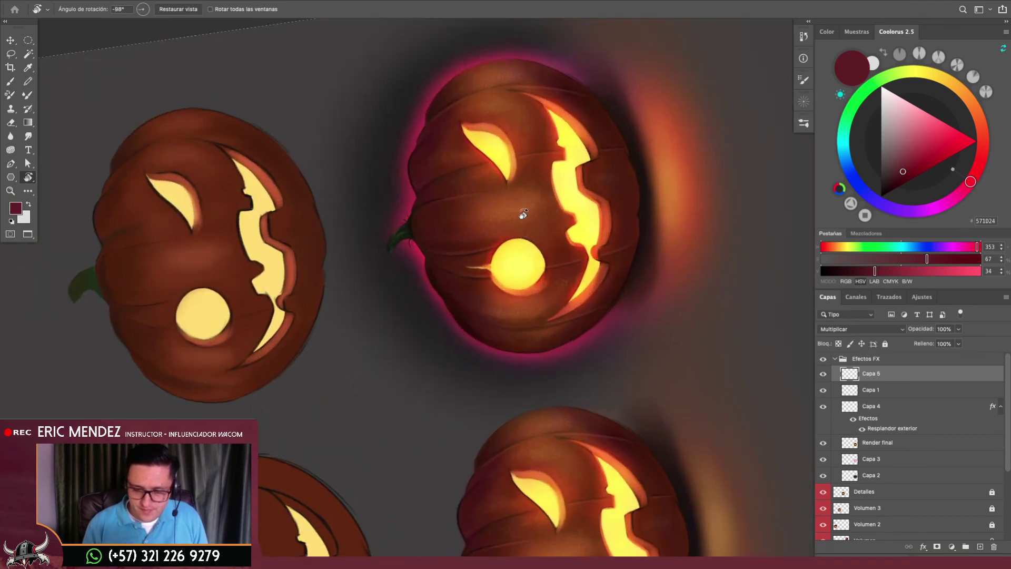
key(b)
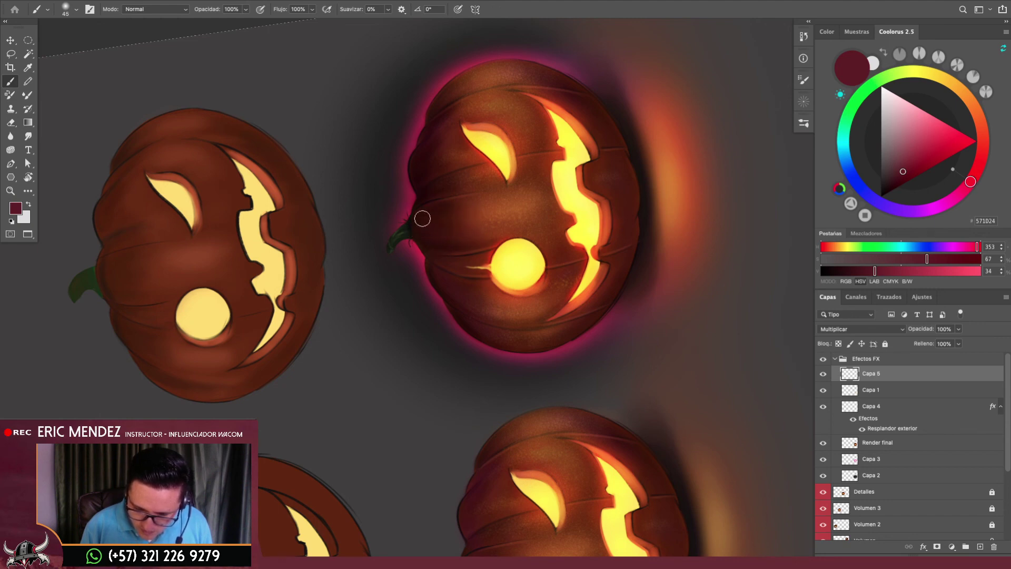
scroll(462, 244, down, 5)
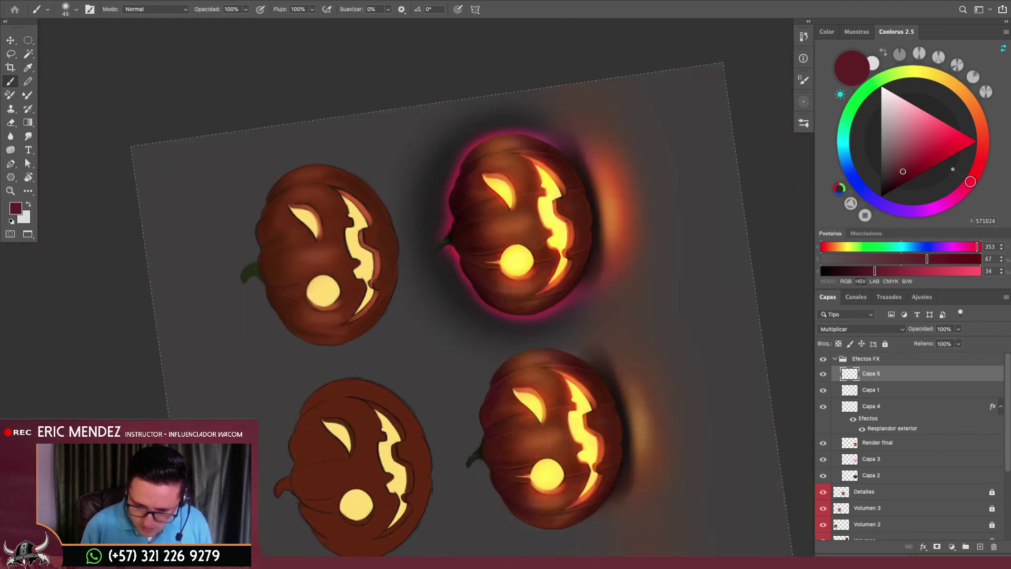
Finish the shading with the view upright again and set Capa 5 to 71% opacity
key(r)
drag(508, 285, 596, 318)
key(Escape)
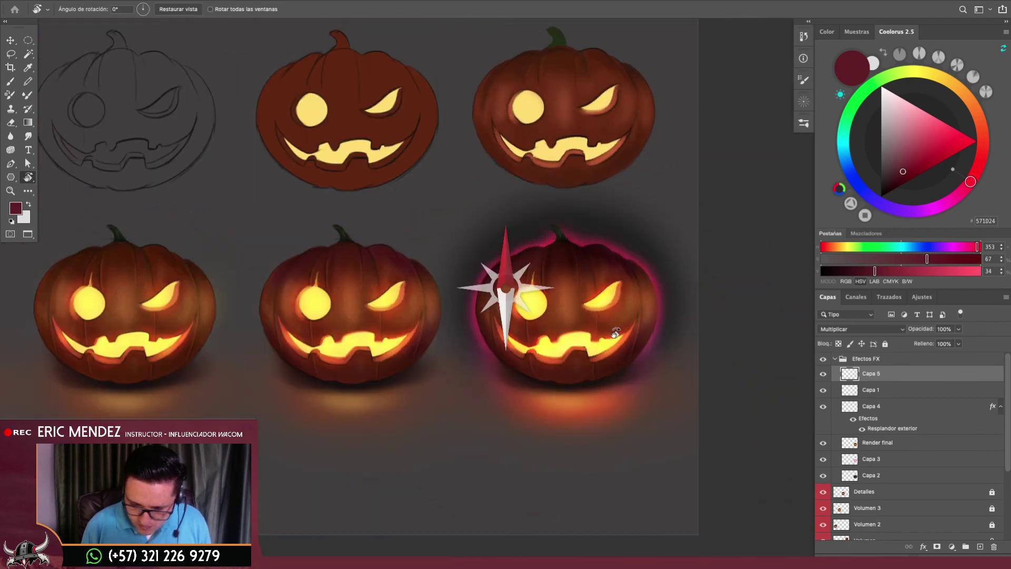
key(b)
scroll(447, 219, up, 2)
scroll(447, 220, up, 2)
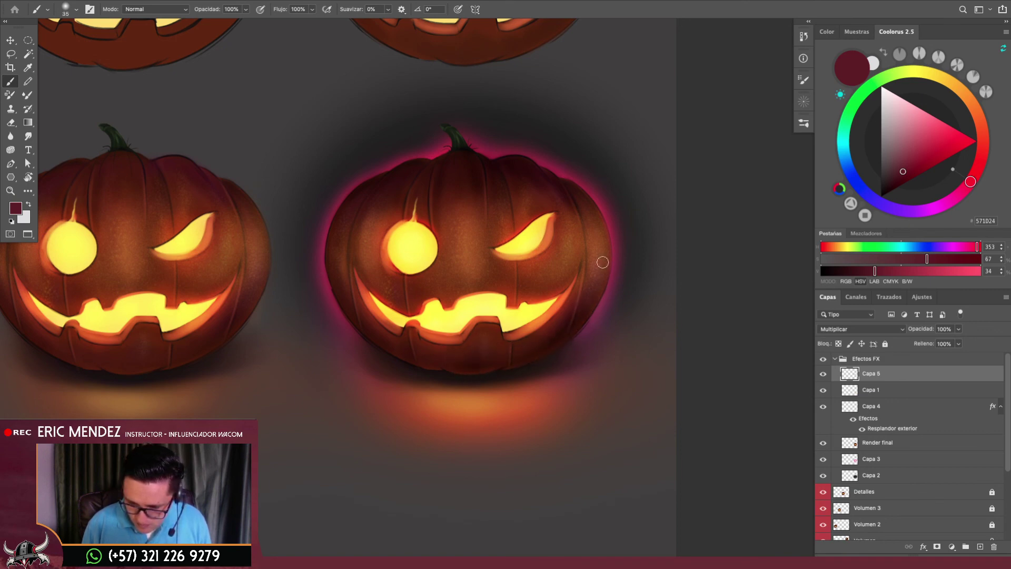
key(ctrl+0)
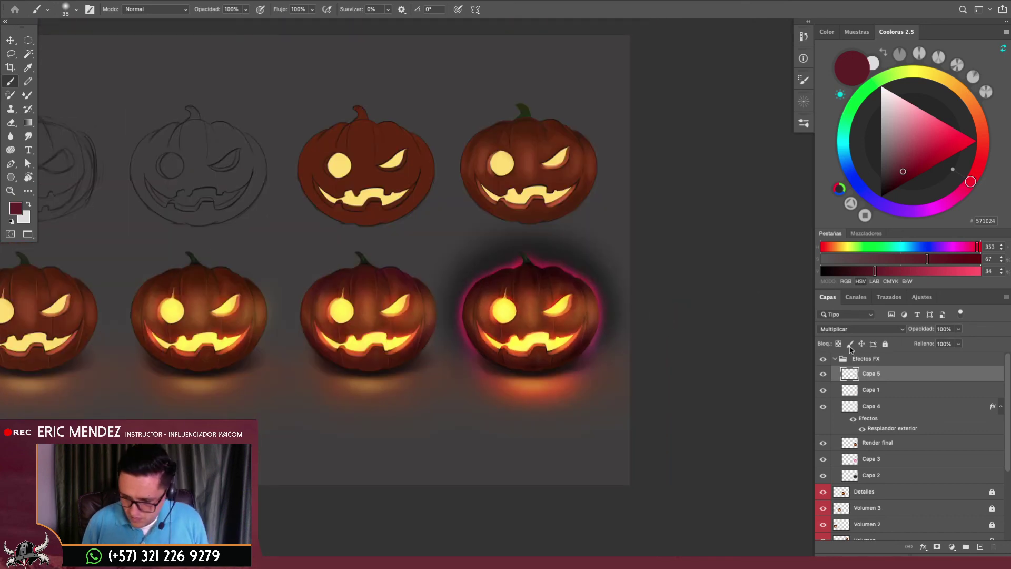
drag(959, 329, 944, 343)
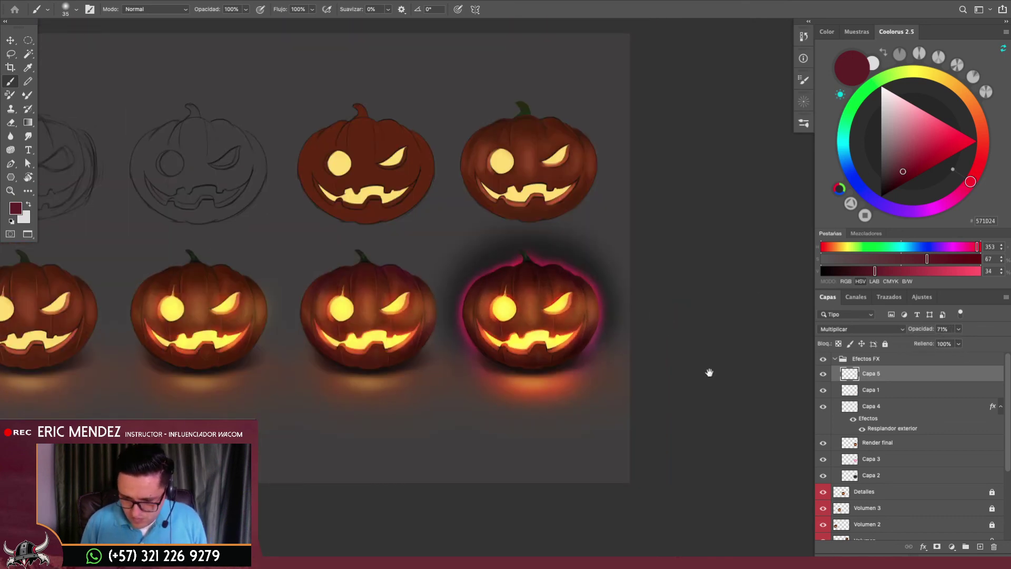
scroll(716, 364, up, 3)
Add Capa 6, choose a 30 px brush tip and pick a bright pink
click(979, 544)
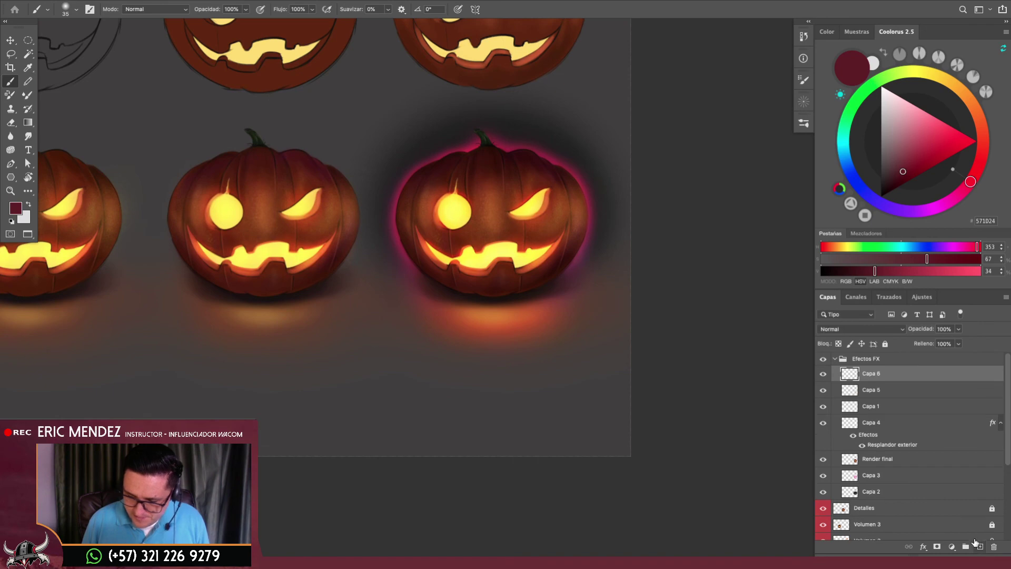
click(804, 80)
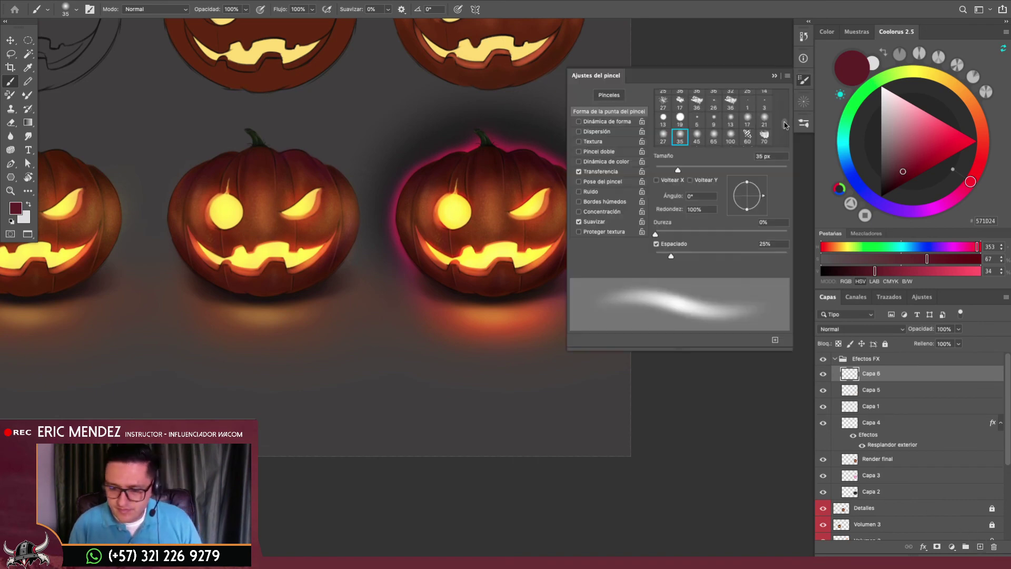
scroll(716, 116, up, 3)
click(697, 112)
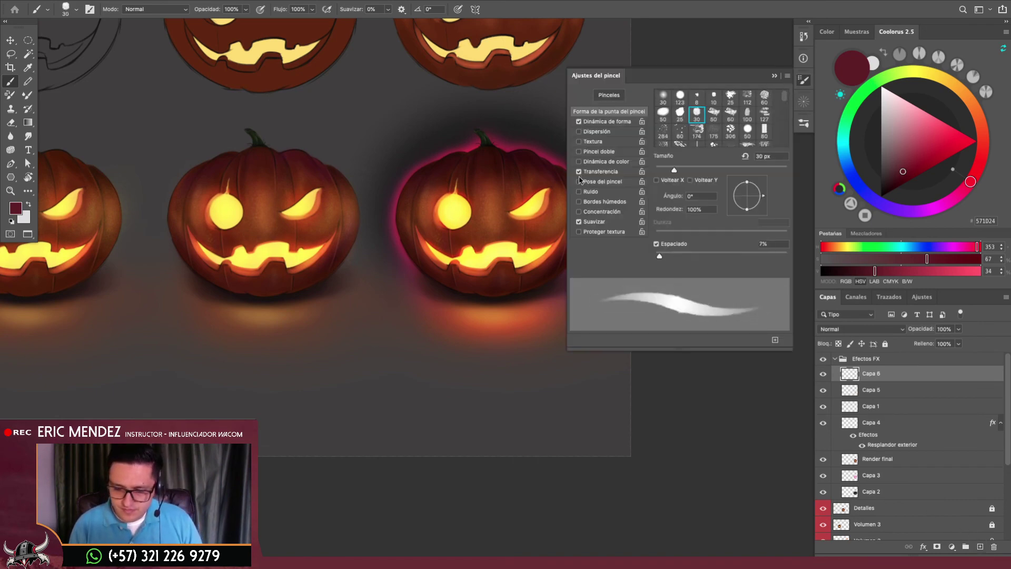
click(443, 204)
click(443, 204)
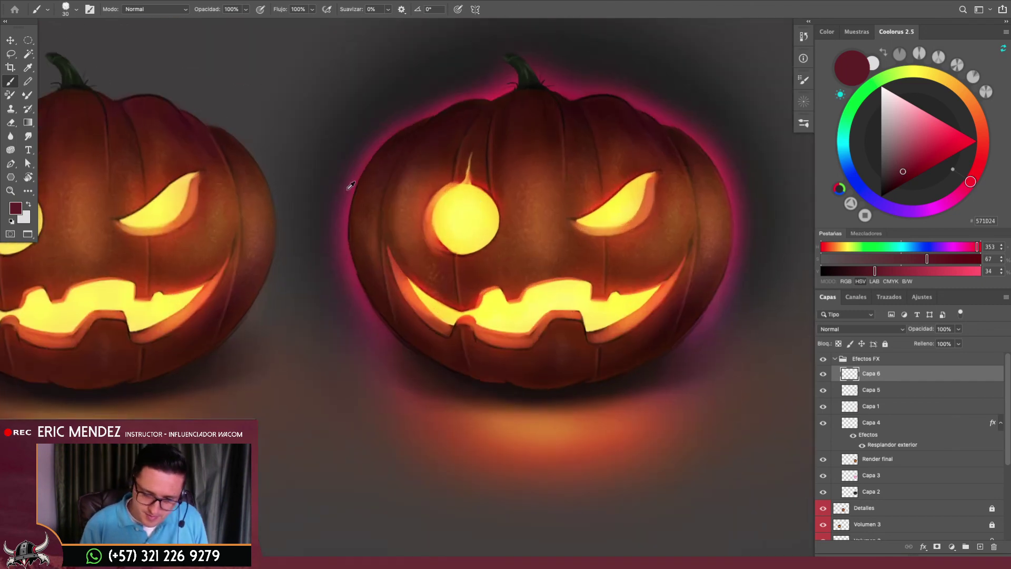
alt+click(349, 201)
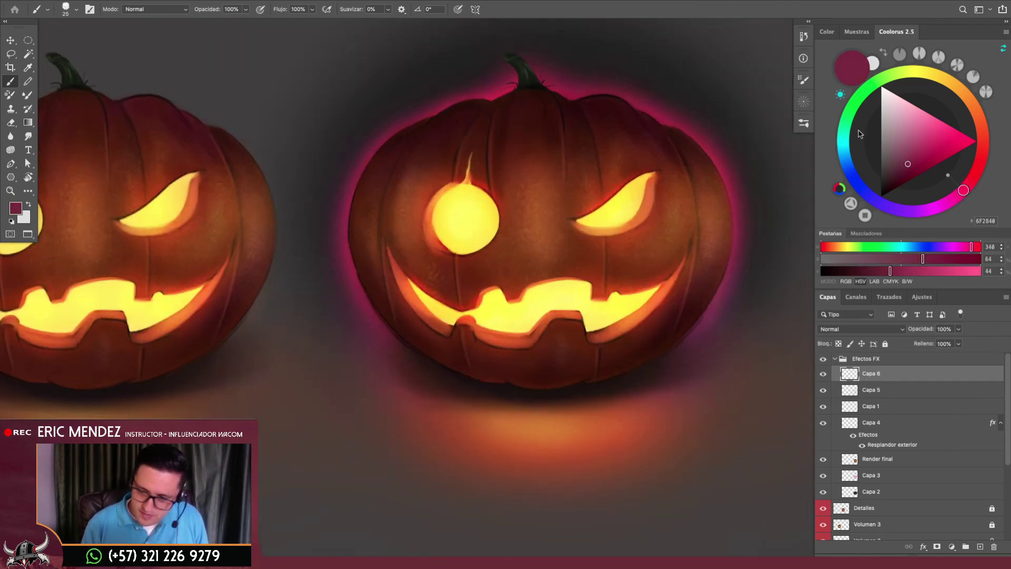
alt+click(346, 238)
Paint a softer, brighter pink rim along the pumpkin's lower-left edge
key(bracketleft)
key(bracketleft)
key(bracketleft)
drag(346, 238, 392, 337)
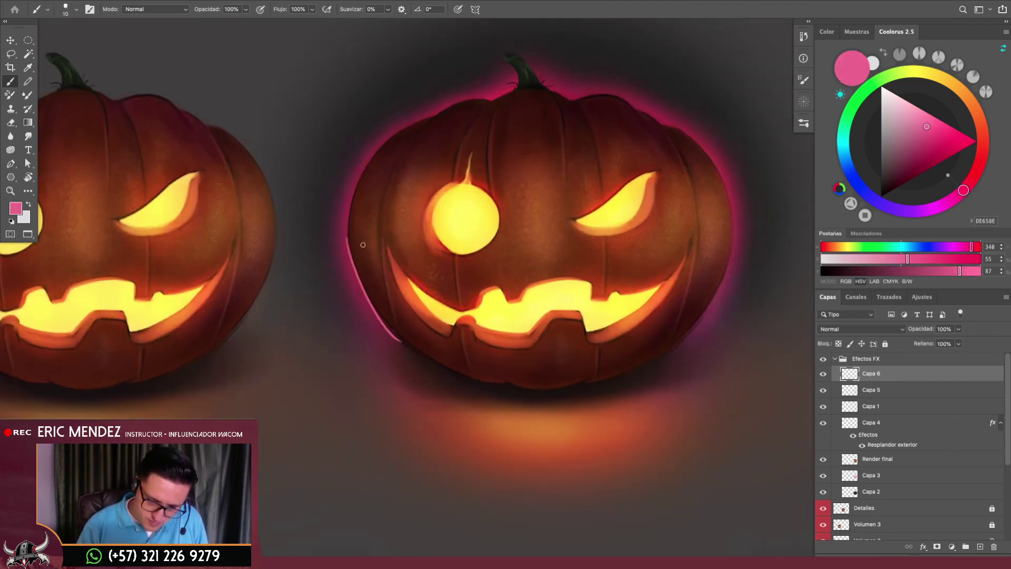
key(ctrl+z)
drag(347, 245, 429, 365)
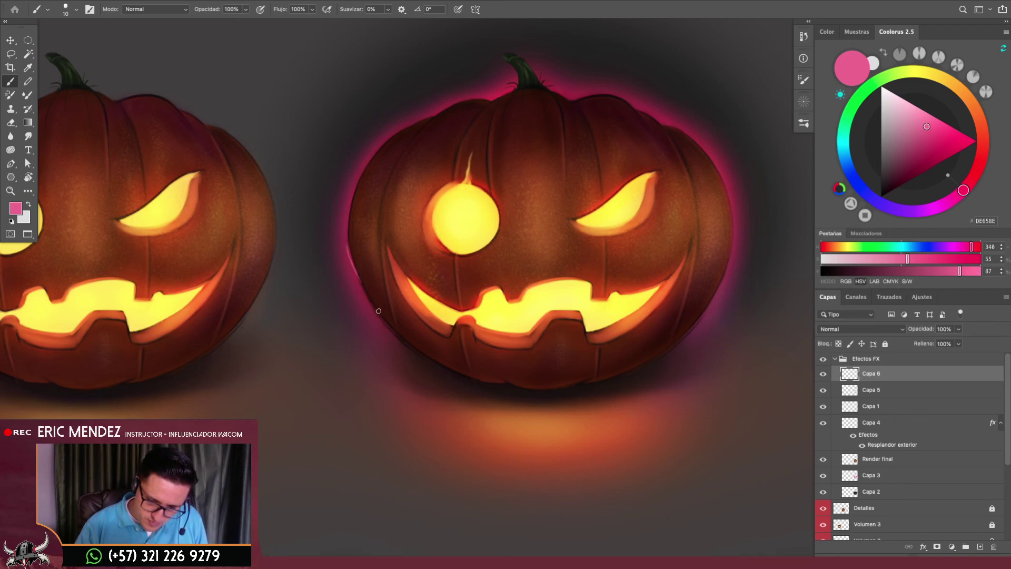
key(ctrl+z)
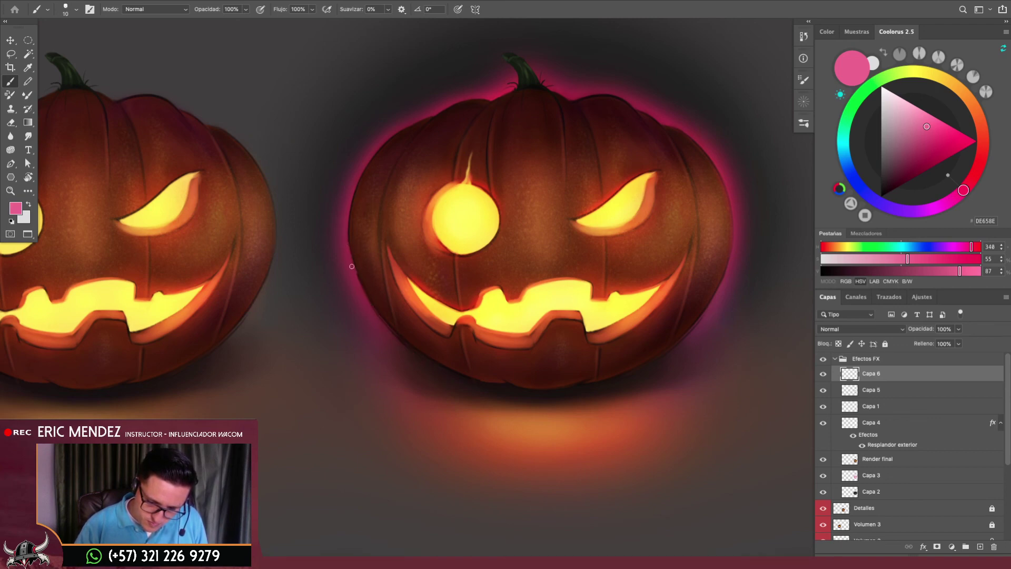
drag(354, 272, 427, 358)
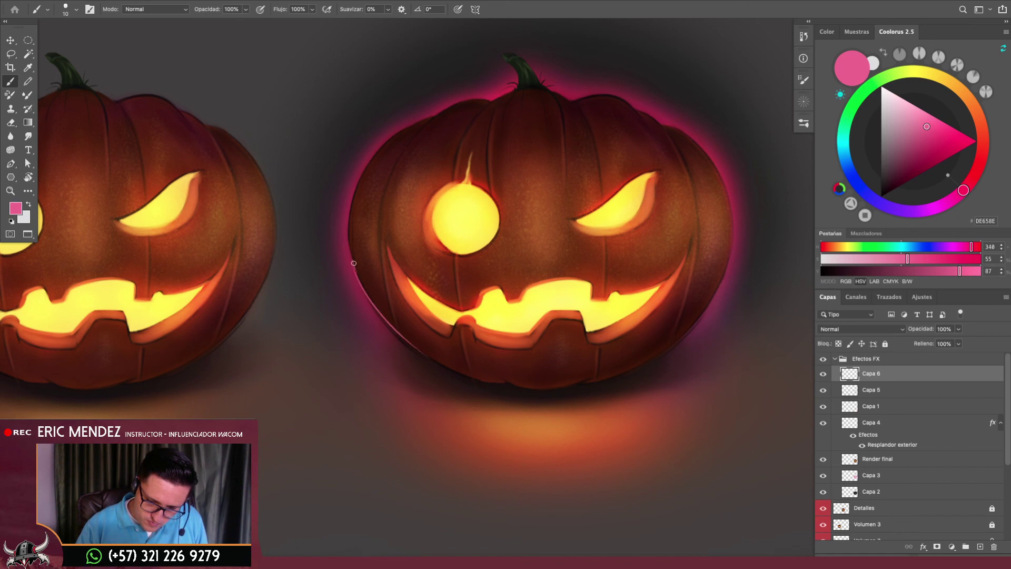
Paint a softer, brighter pink rim along the upper-left edge on Capa 6
key(alt+bracketleft)
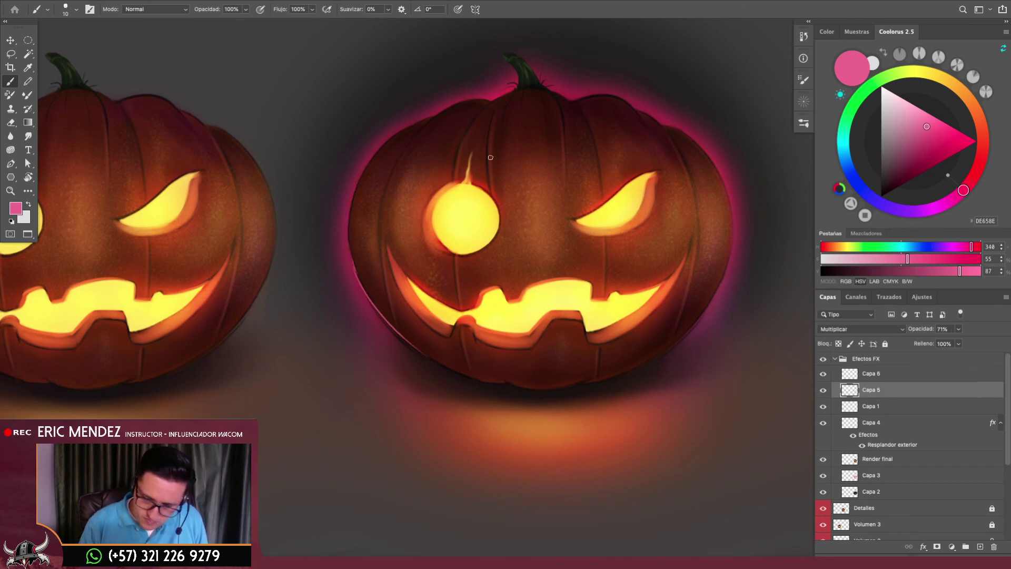
key(alt+bracketright)
drag(349, 245, 393, 137)
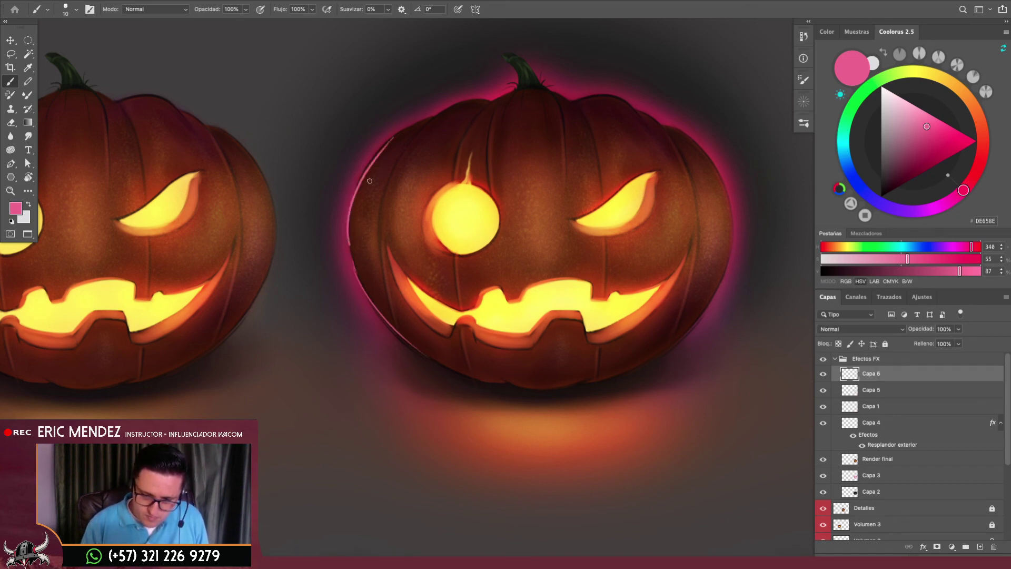
key(ctrl+z)
mouse_move(348, 237)
mouse_down()
mouse_move(385, 138)
mouse_move(414, 122)
mouse_up()
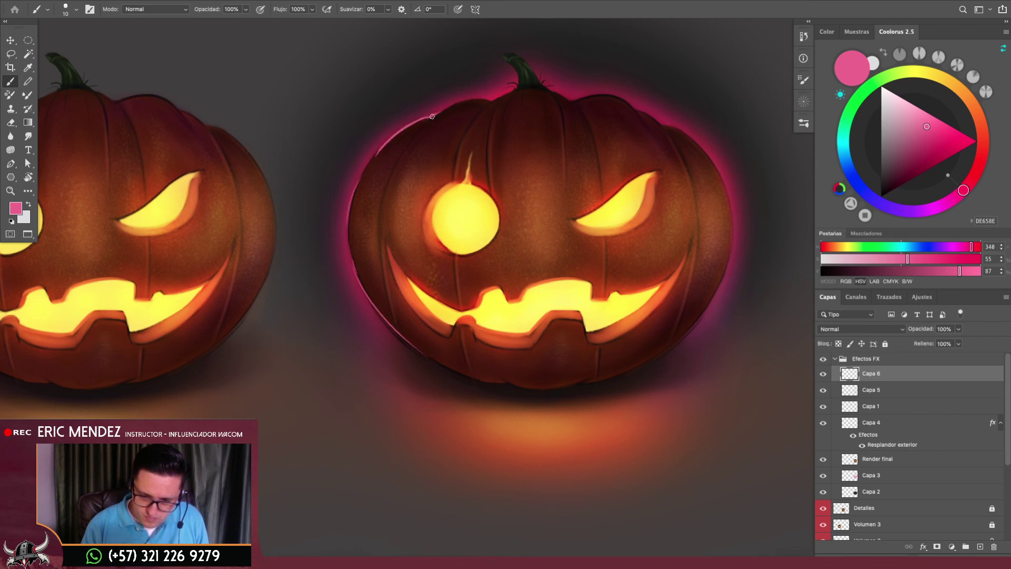
Rotate the view about -52° and paint a light rim stroke above the stem
alt+click(668, 321)
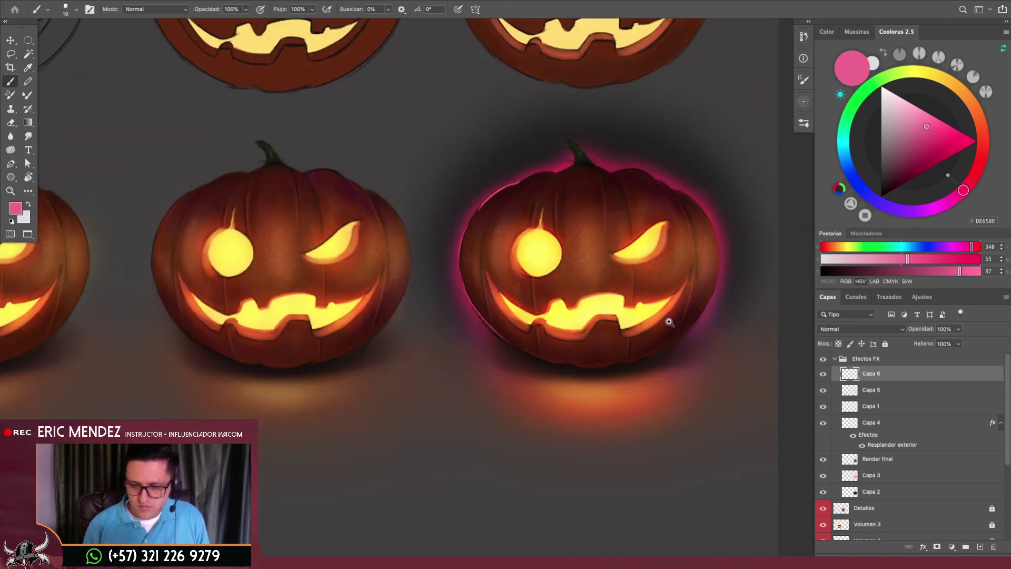
key(e)
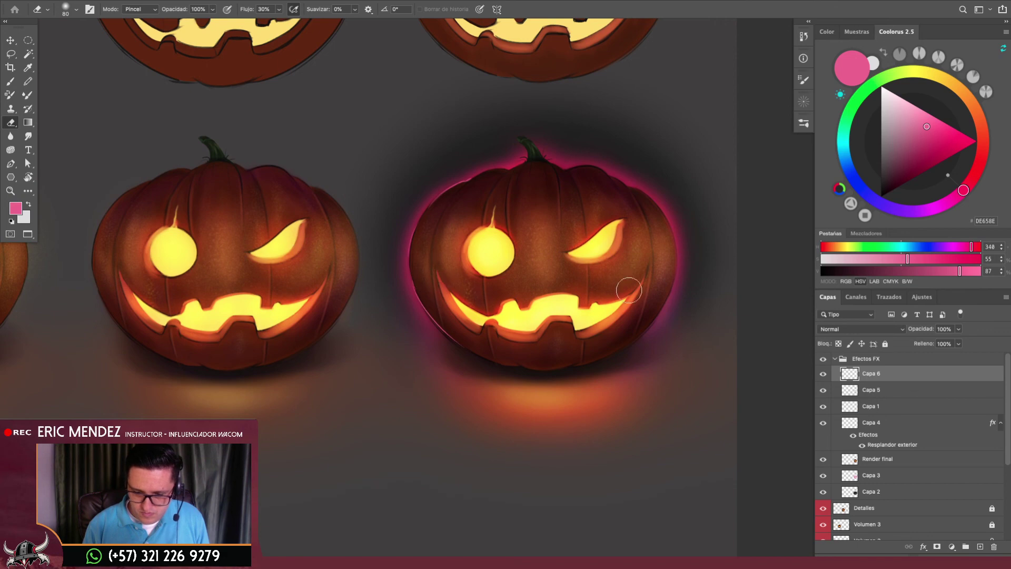
key(r)
drag(679, 266, 504, 182)
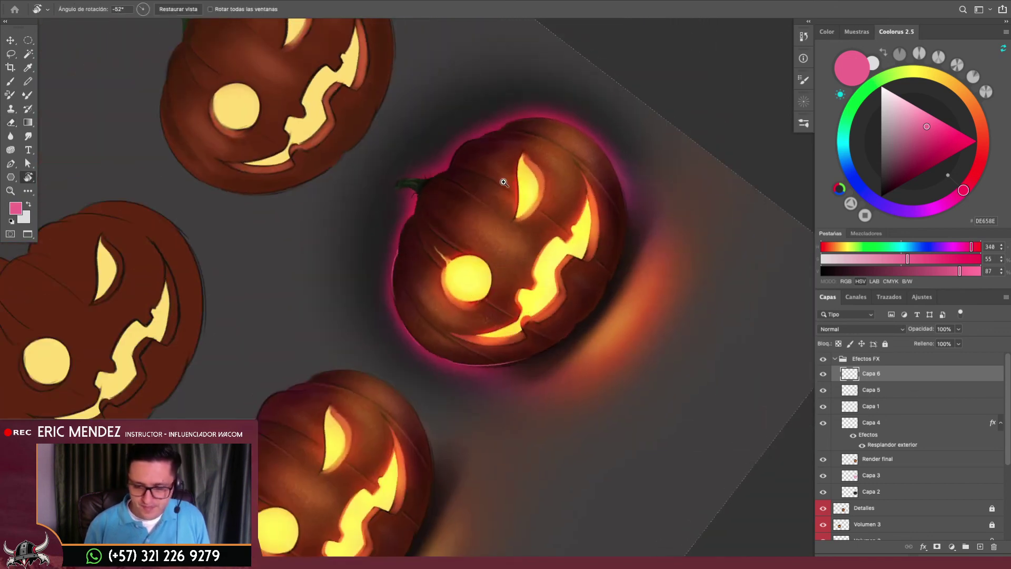
click(503, 182)
key(b)
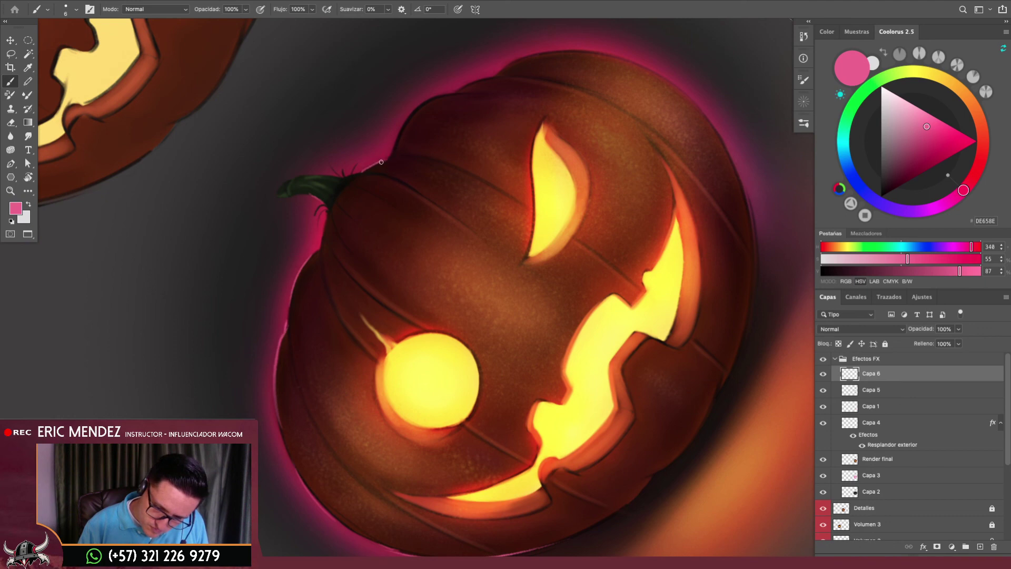
drag(397, 138, 390, 156)
Zoom out and rotate the view to about -108° to work on the upper rim
key(ctrl+minus)
key(r)
drag(658, 271, 532, 163)
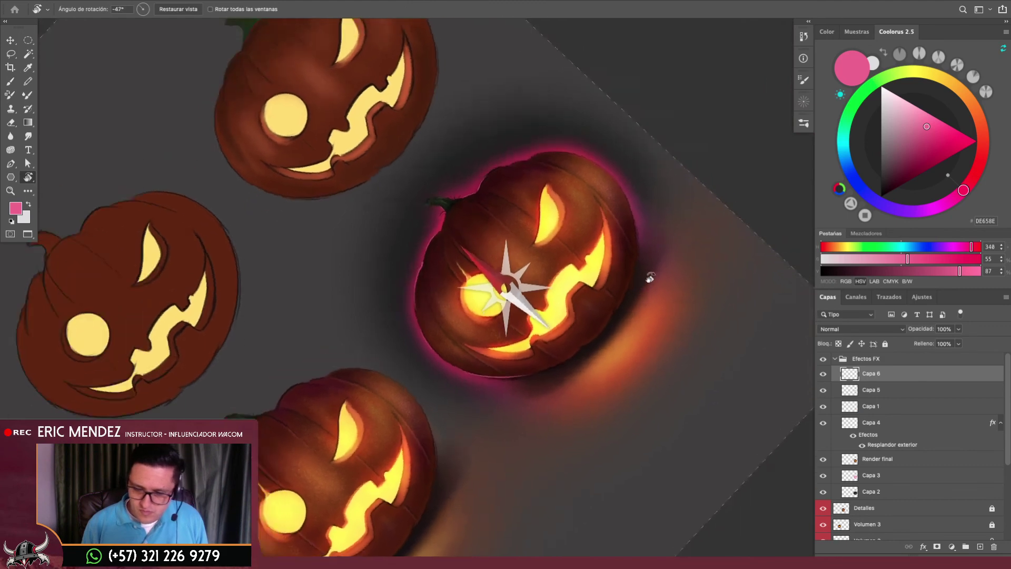
scroll(516, 161, up, 3)
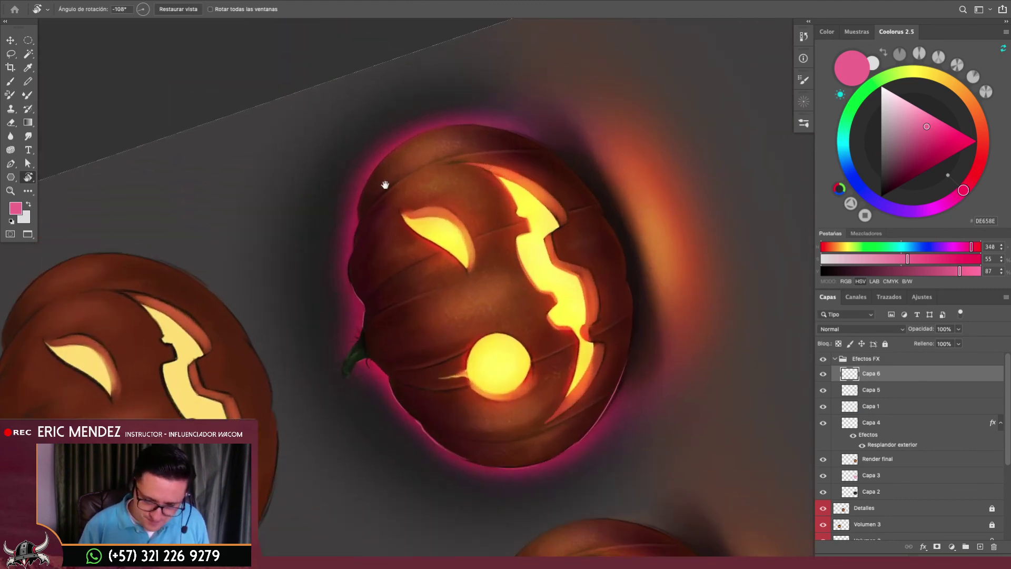
scroll(384, 179, up, 2)
key(b)
scroll(384, 241, up, 2)
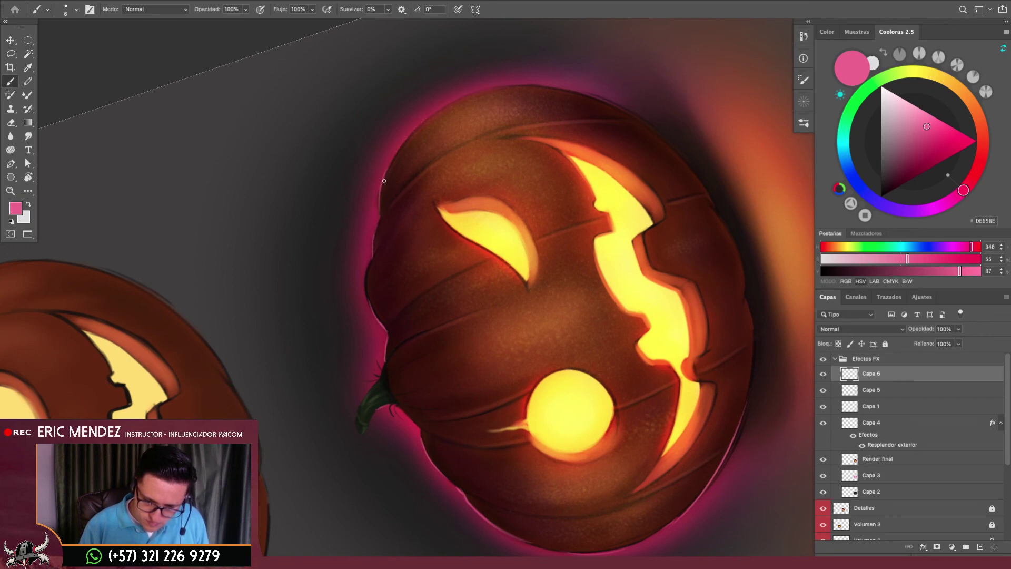
scroll(527, 180, down, 4)
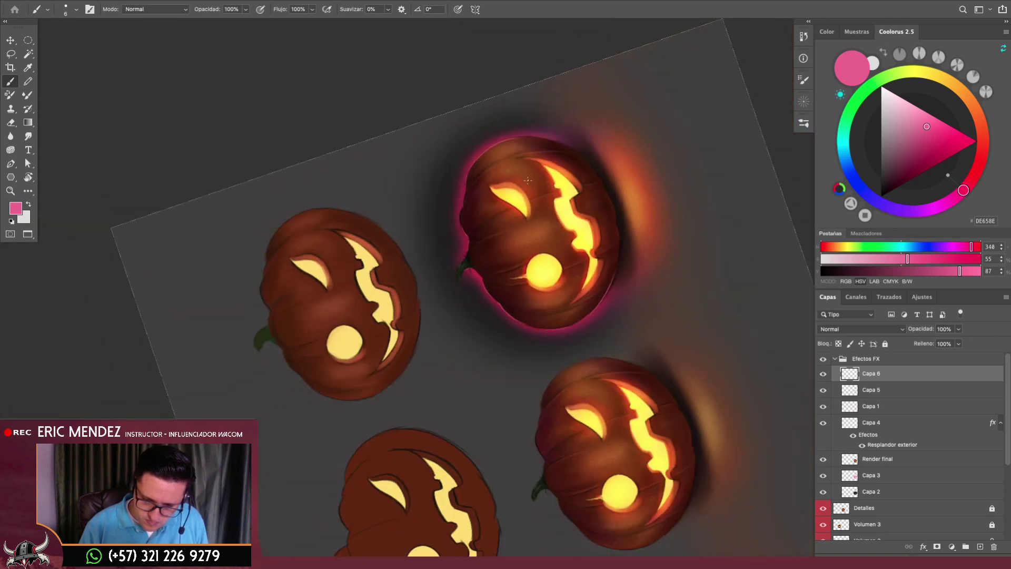
Rotate the view back upright to 0° and frame all eight pumpkins
key(r)
drag(528, 181, 626, 302)
scroll(626, 302, up, 3)
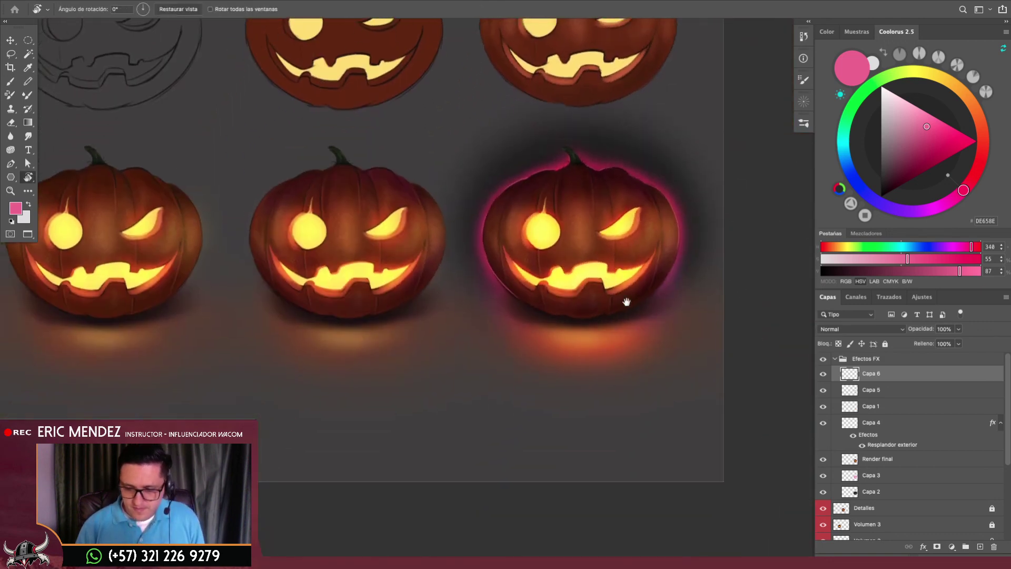
scroll(626, 302, down, 3)
mouse_move(639, 316)
mouse_down()
mouse_move(673, 390)
mouse_move(667, 354)
mouse_up()
Select the custom signature brush from the brush presets
key(b)
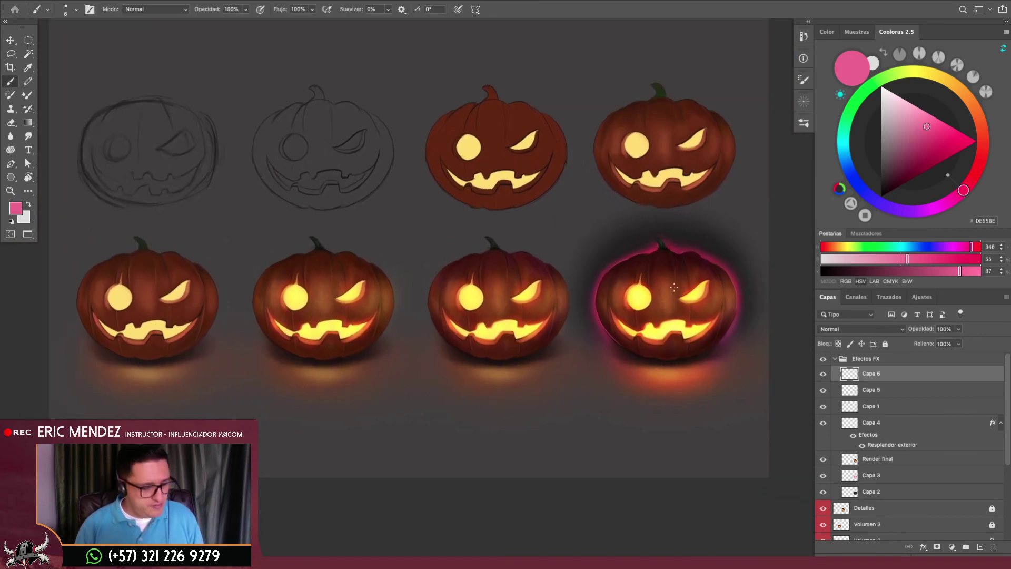
key(F5)
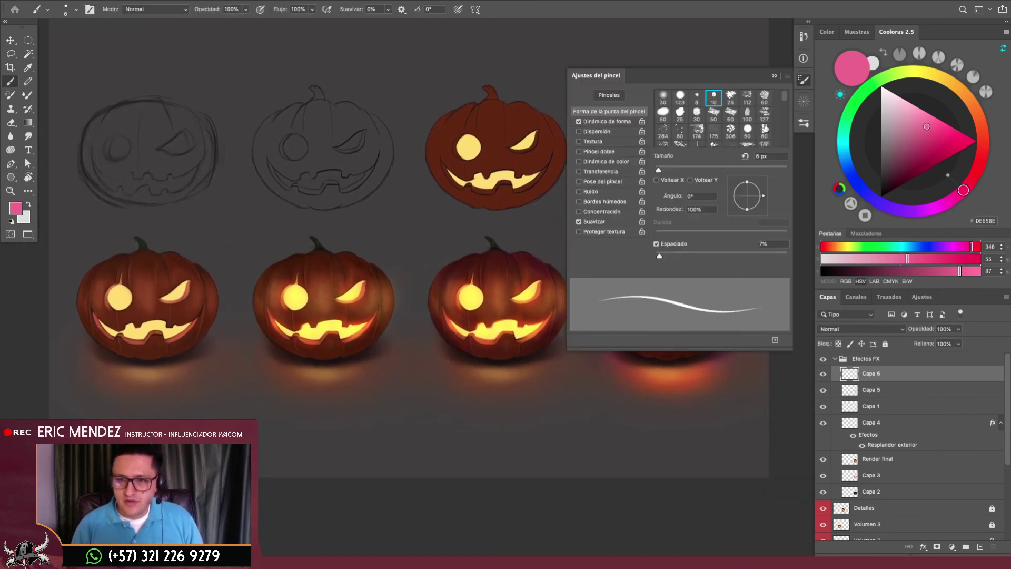
click(804, 123)
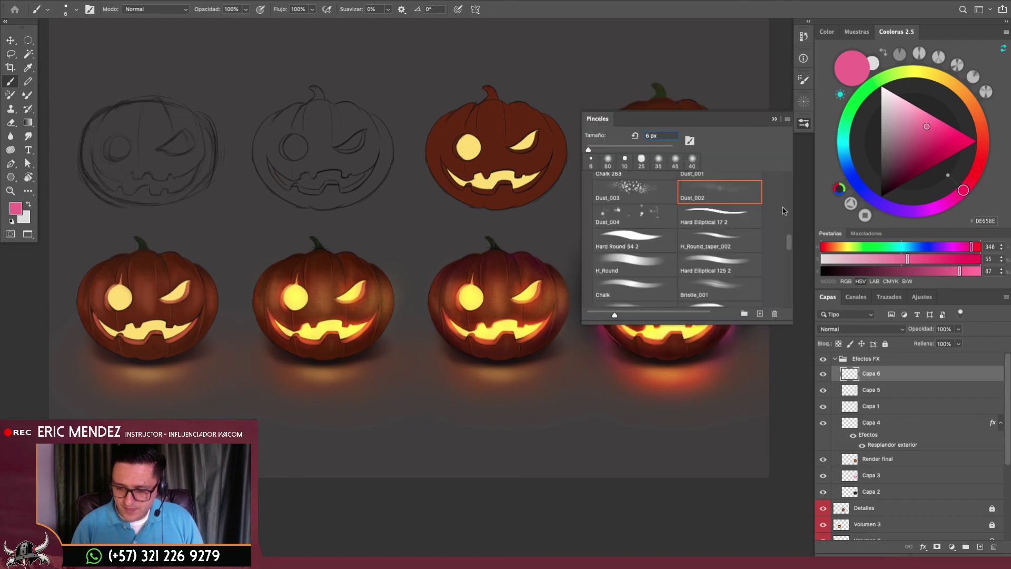
drag(785, 211, 788, 304)
click(642, 293)
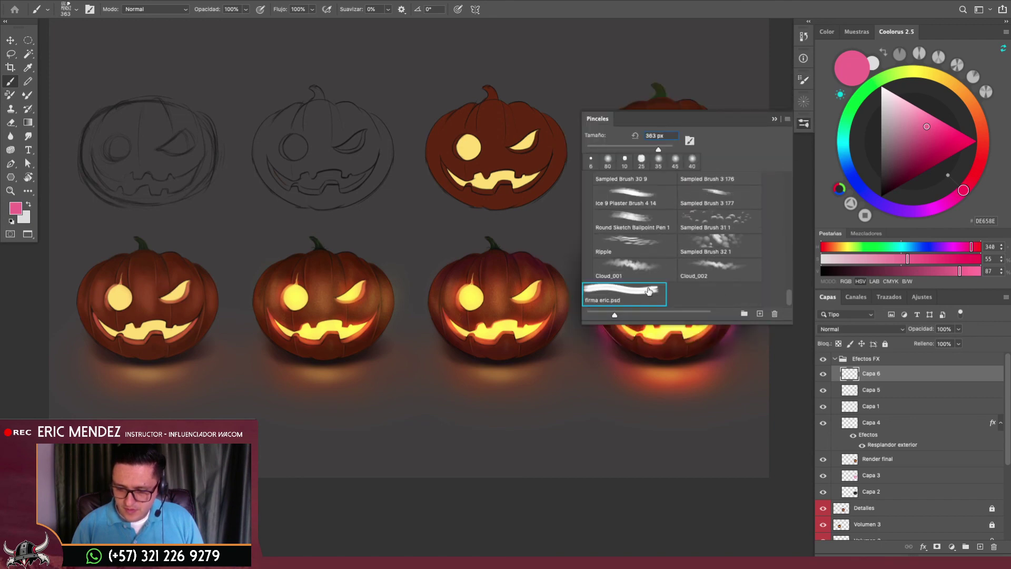
key(F5)
key(F5)
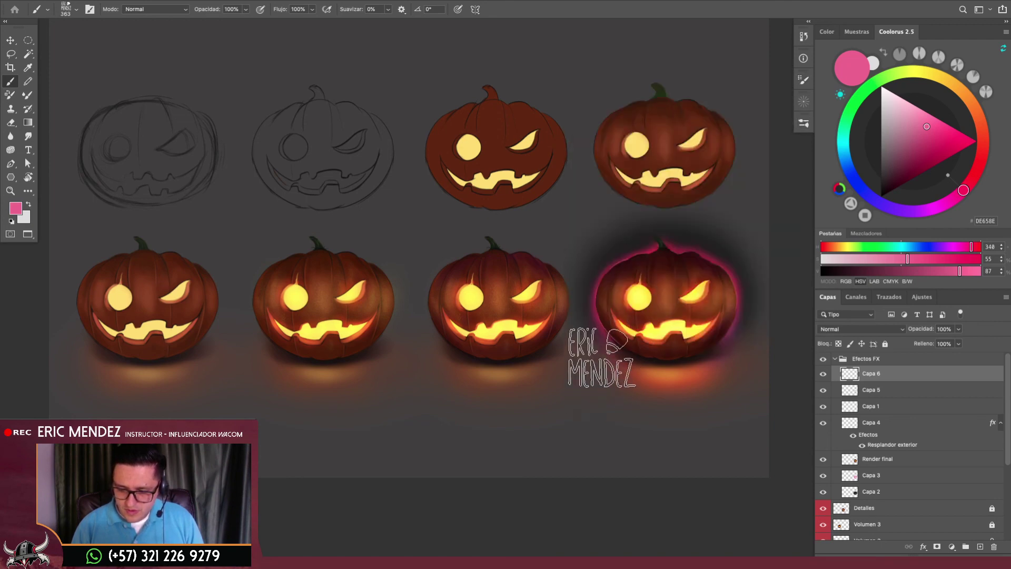
Stamp the signature in orange C57126 at size 150 in the bottom-right corner
key(bracketleft)
key(bracketleft)
key(bracketleft)
key(bracketleft)
key(bracketleft)
key(bracketleft)
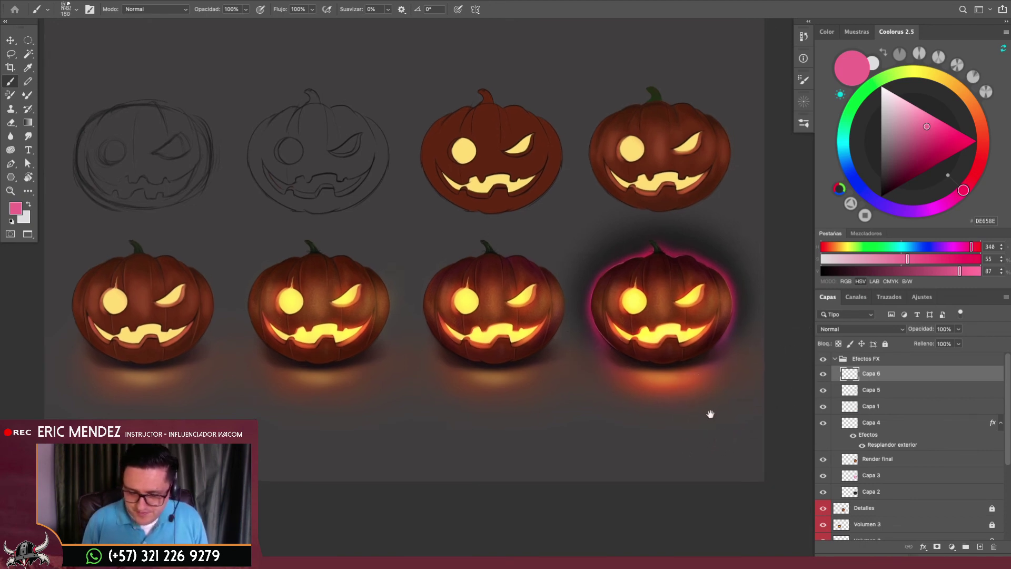
drag(708, 413, 680, 424)
alt+click(655, 382)
click(720, 468)
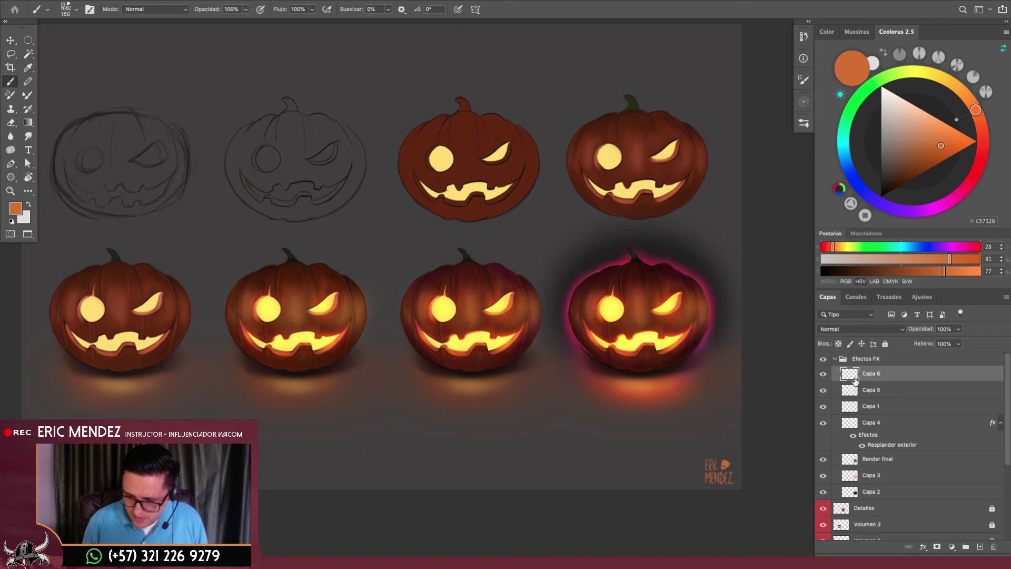
Add an empty layer above Capa 6 and give the Efectos FX group a green (Verde) label
click(980, 546)
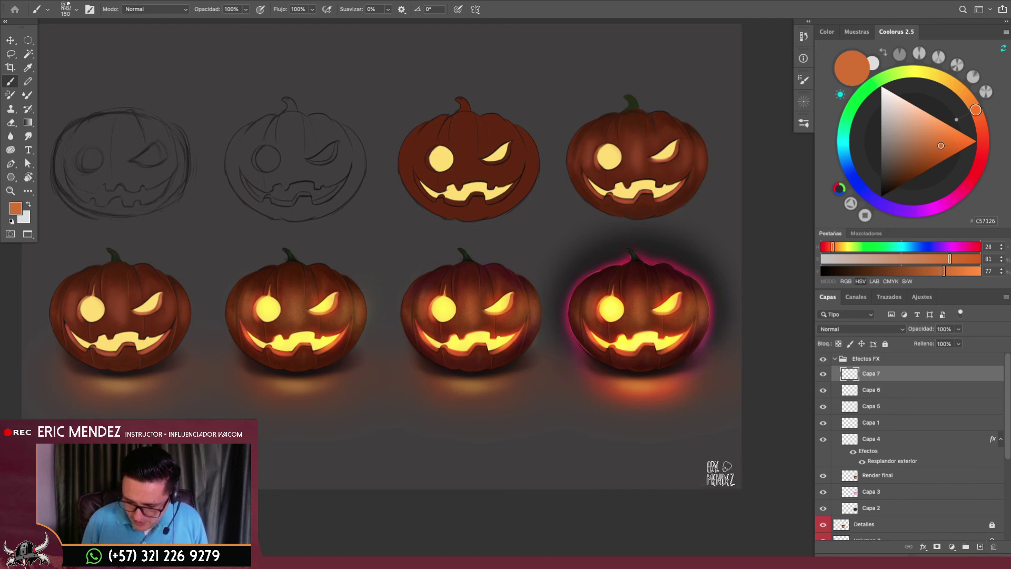
click(847, 358)
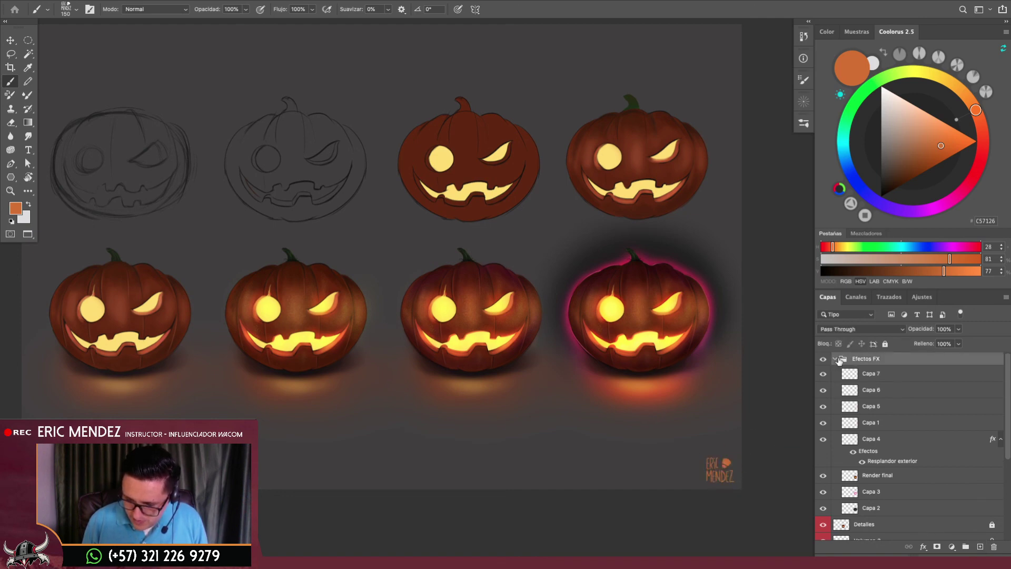
right_click(824, 363)
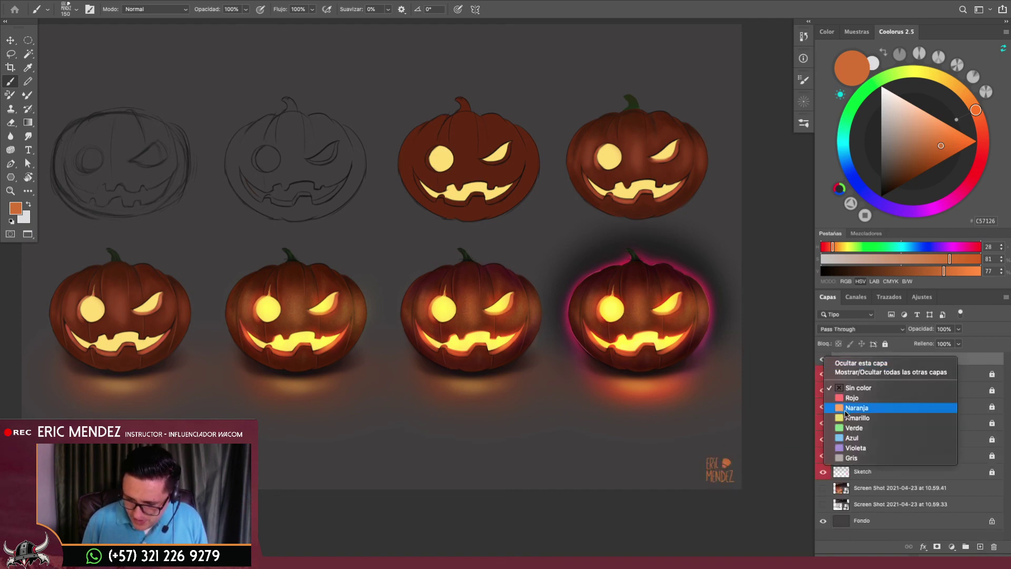
click(853, 428)
Hide Capa 3 and Capa 2 in Efectos FX, removing the final pumpkin's pink glow
mouse_move(674, 377)
mouse_down()
mouse_move(736, 379)
mouse_move(705, 385)
mouse_move(725, 378)
mouse_up()
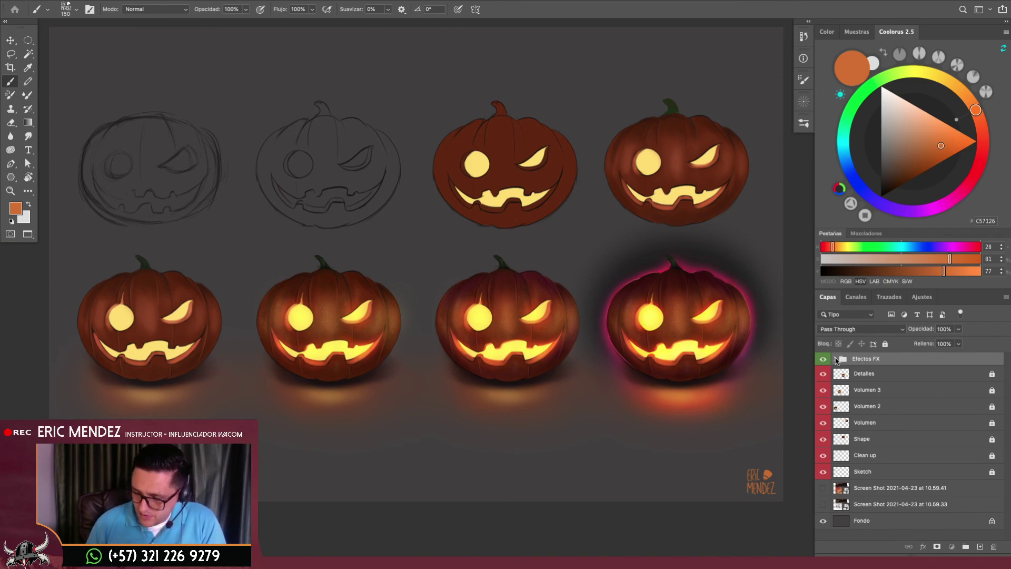
click(836, 359)
click(822, 491)
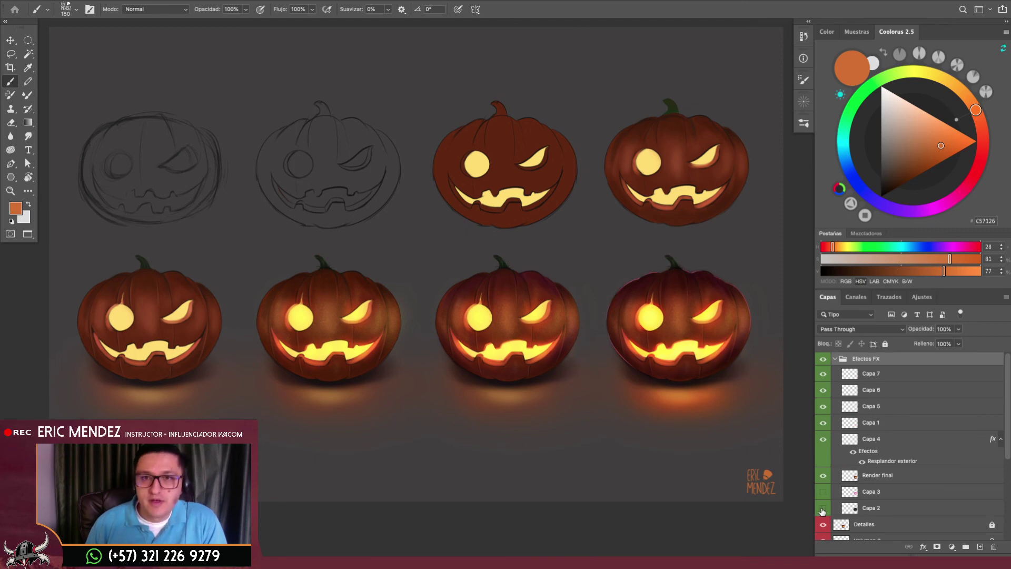
click(835, 359)
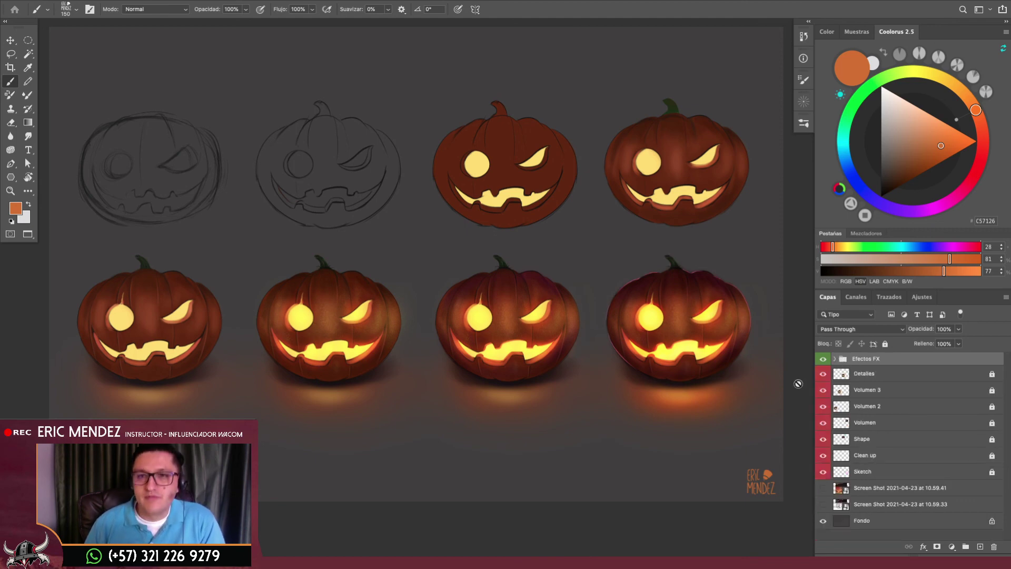